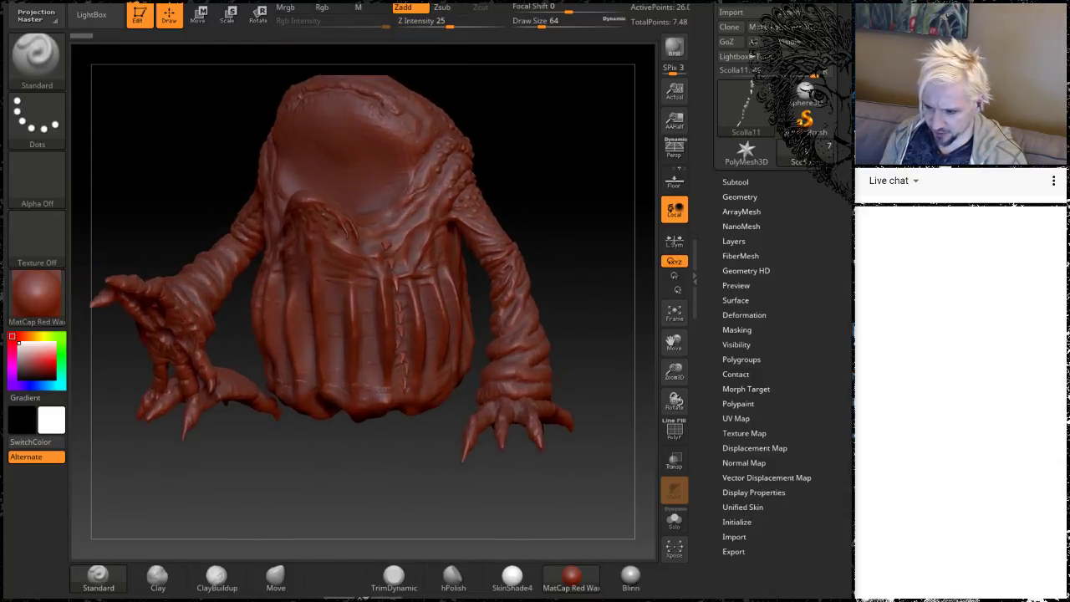
Show the hidden eyes, head \Scolla2_1 and PM3D_Cylinder3D1_2 leg subtools
click(735, 182)
click(815, 284)
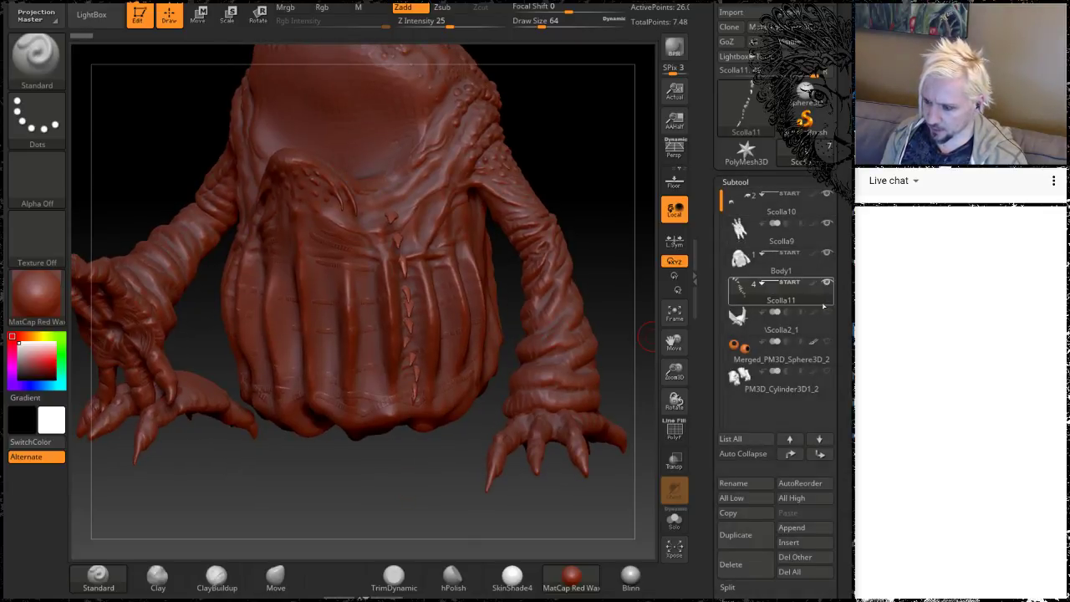
click(827, 341)
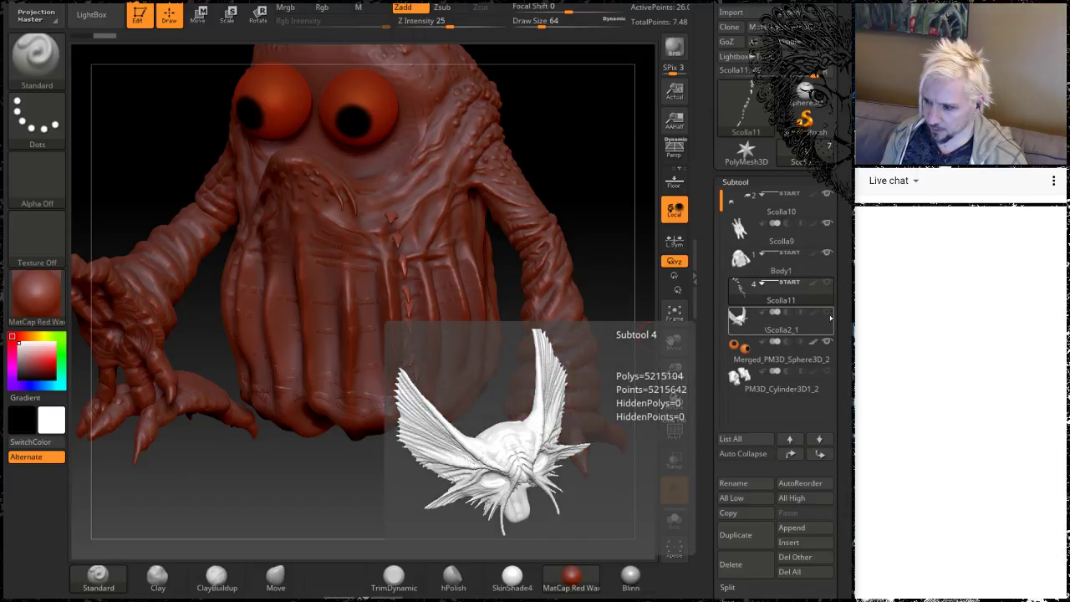
click(828, 314)
drag(593, 208, 607, 234)
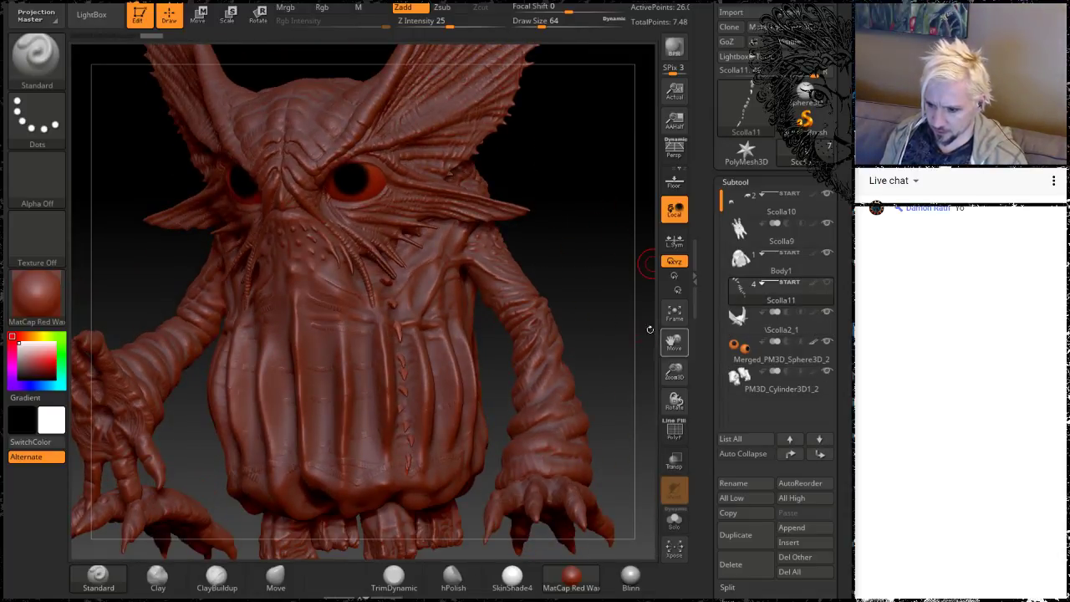
Examine the creature's torso folds and the row of spikes down its belly from the front and sides
mouse_move(599, 282)
mouse_down()
mouse_move(603, 263)
mouse_move(554, 371)
mouse_move(534, 362)
mouse_move(546, 332)
mouse_move(556, 344)
mouse_move(558, 267)
mouse_up()
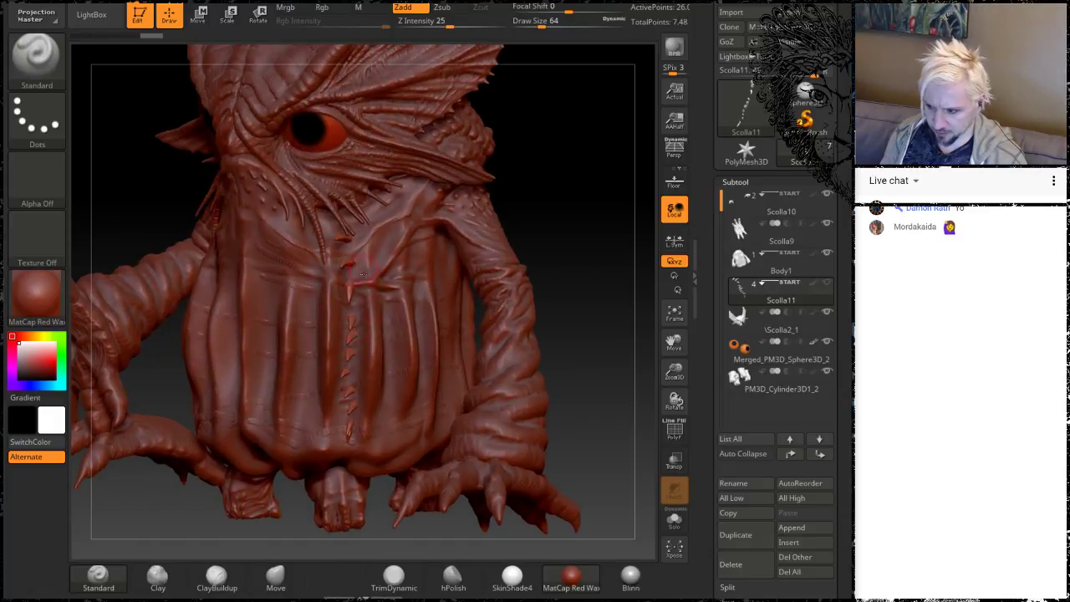
mouse_move(563, 206)
mouse_down()
mouse_move(543, 225)
mouse_move(574, 246)
mouse_up()
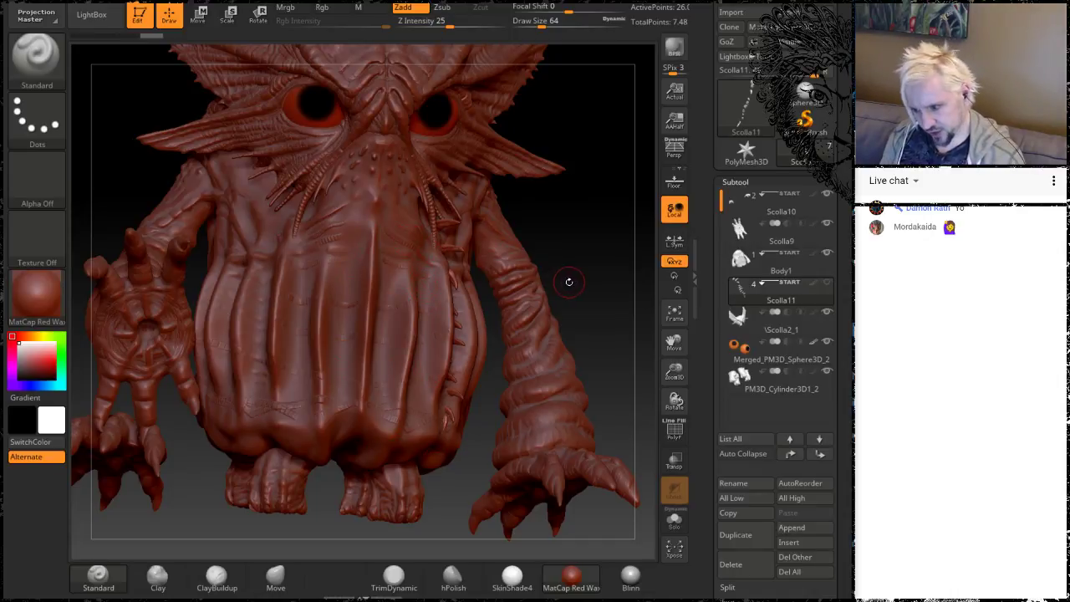
mouse_move(568, 282)
mouse_down()
mouse_move(578, 261)
mouse_move(568, 254)
mouse_move(558, 266)
mouse_move(575, 274)
mouse_move(440, 332)
mouse_move(427, 373)
mouse_move(432, 438)
mouse_up()
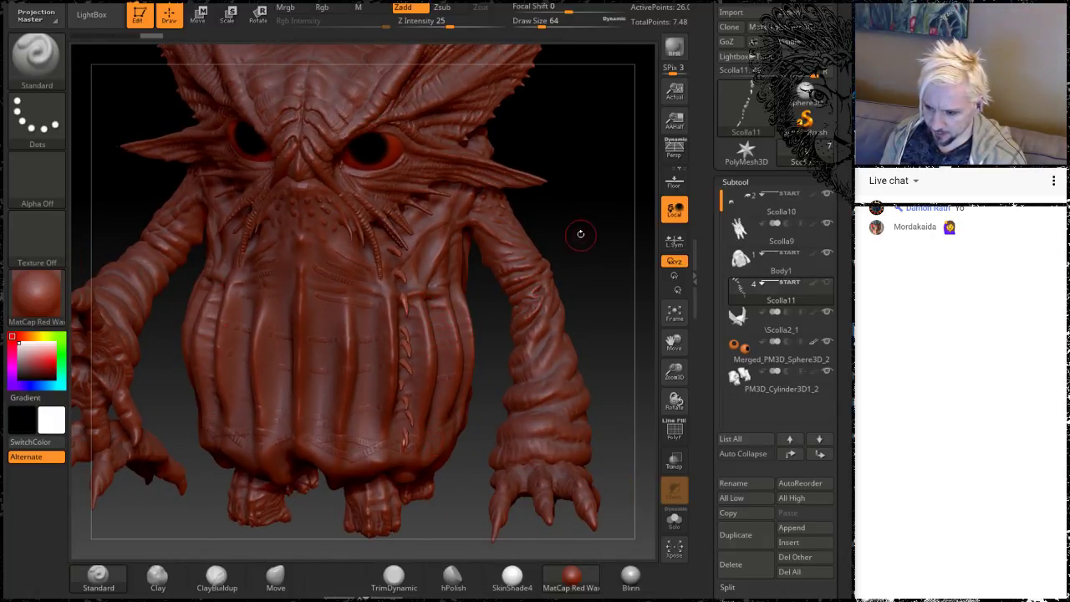
drag(580, 234, 593, 224)
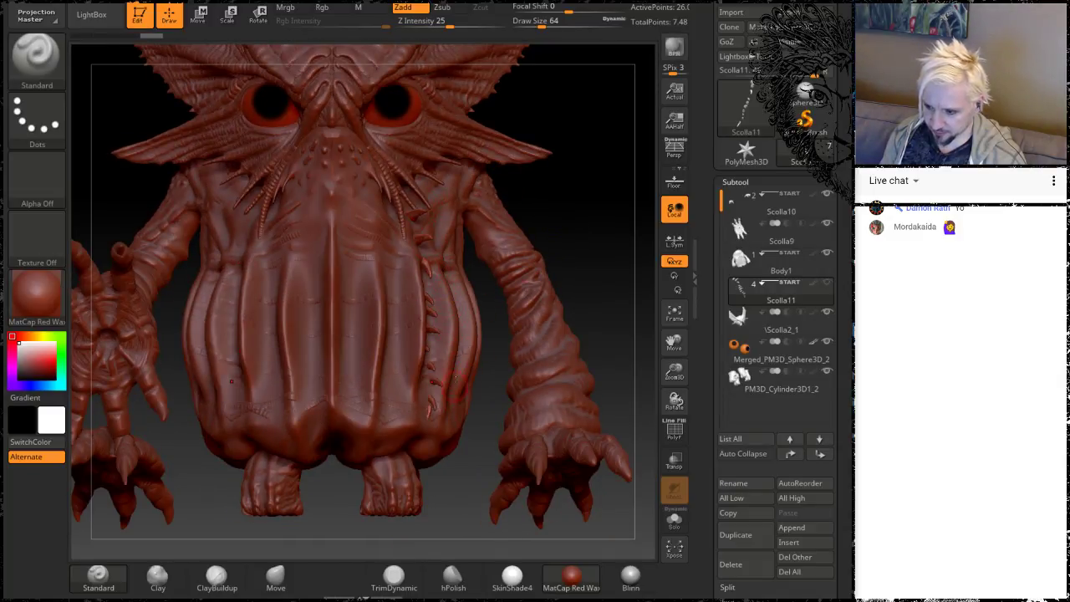
drag(598, 136, 400, 322)
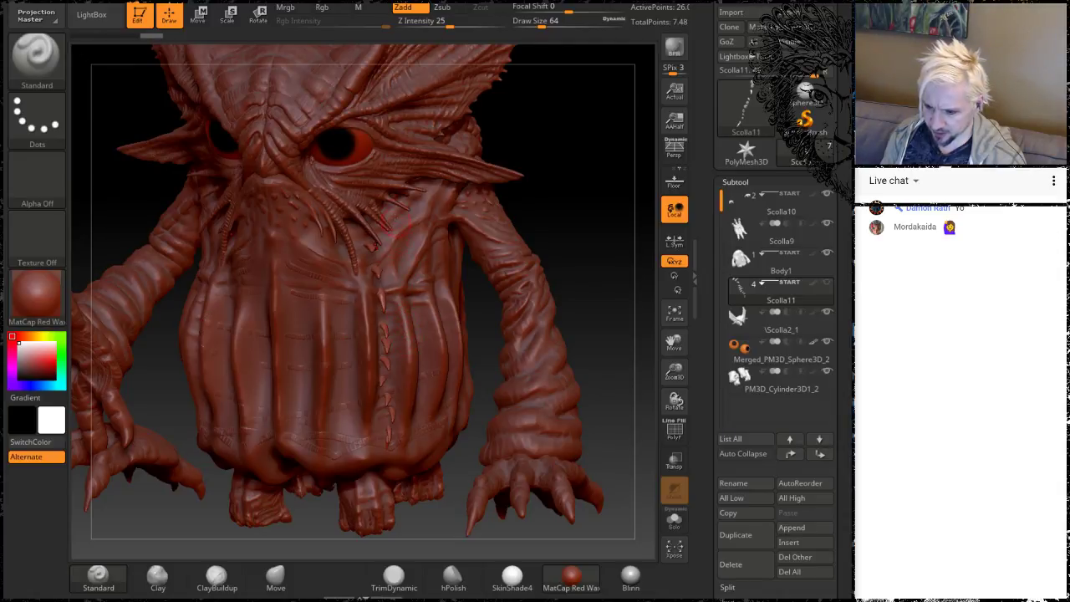
drag(518, 195, 544, 195)
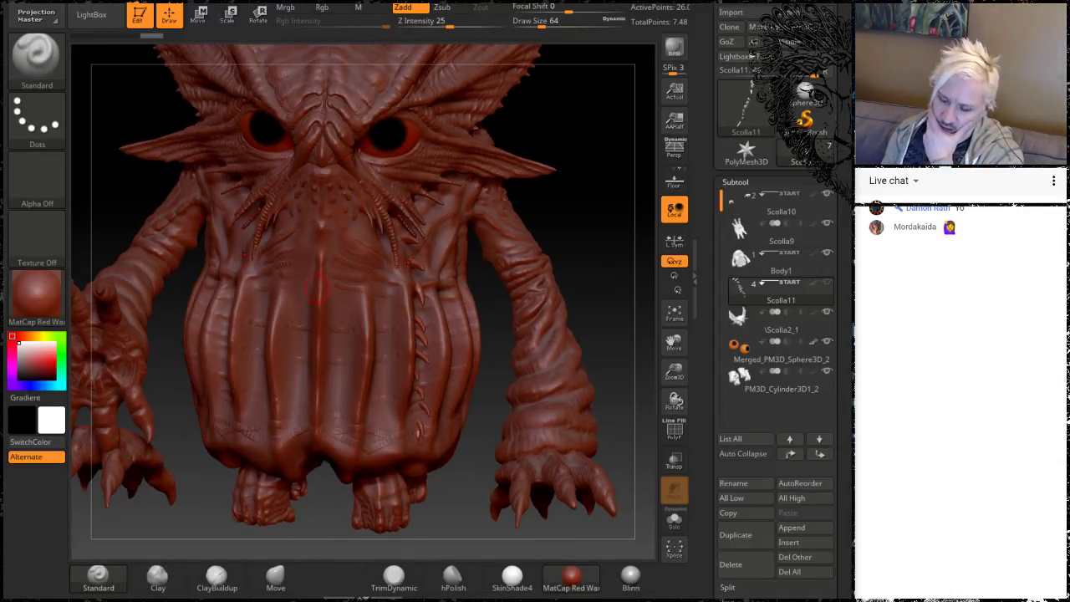
drag(569, 240, 560, 225)
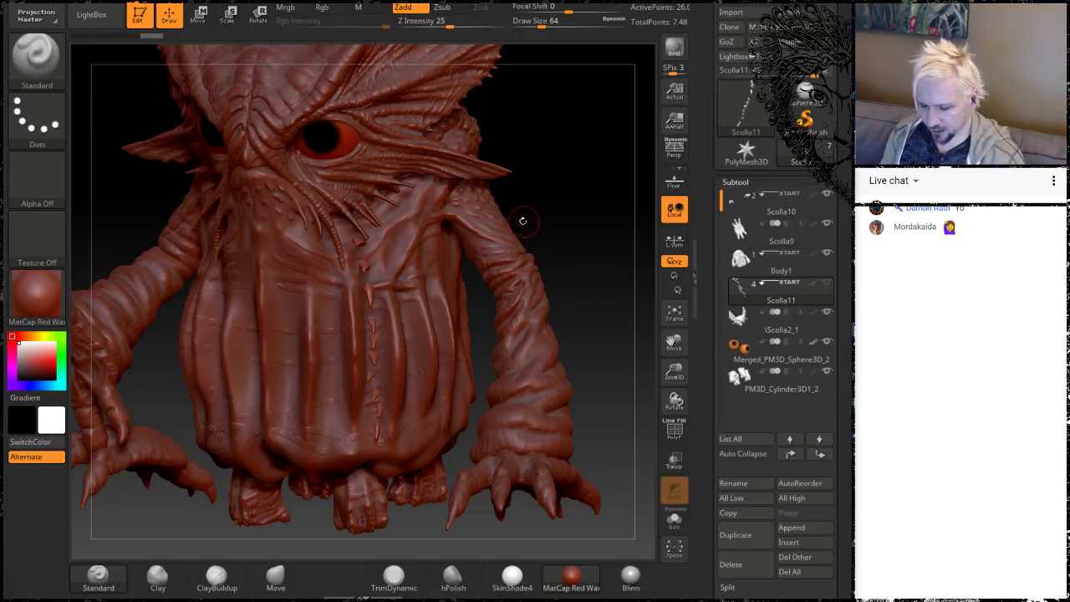
drag(564, 198, 313, 283)
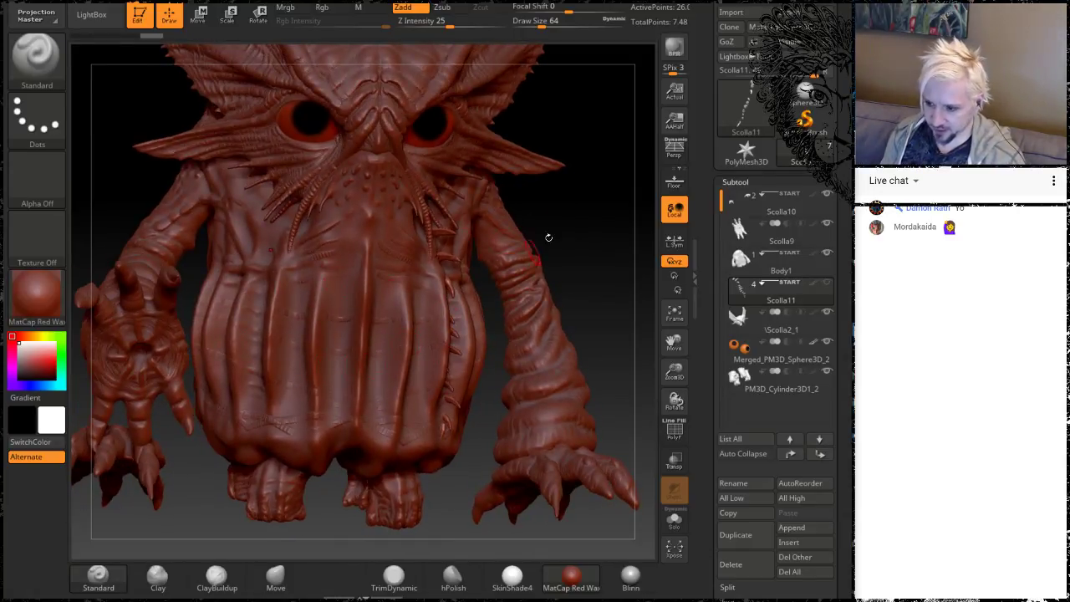
drag(587, 223, 523, 224)
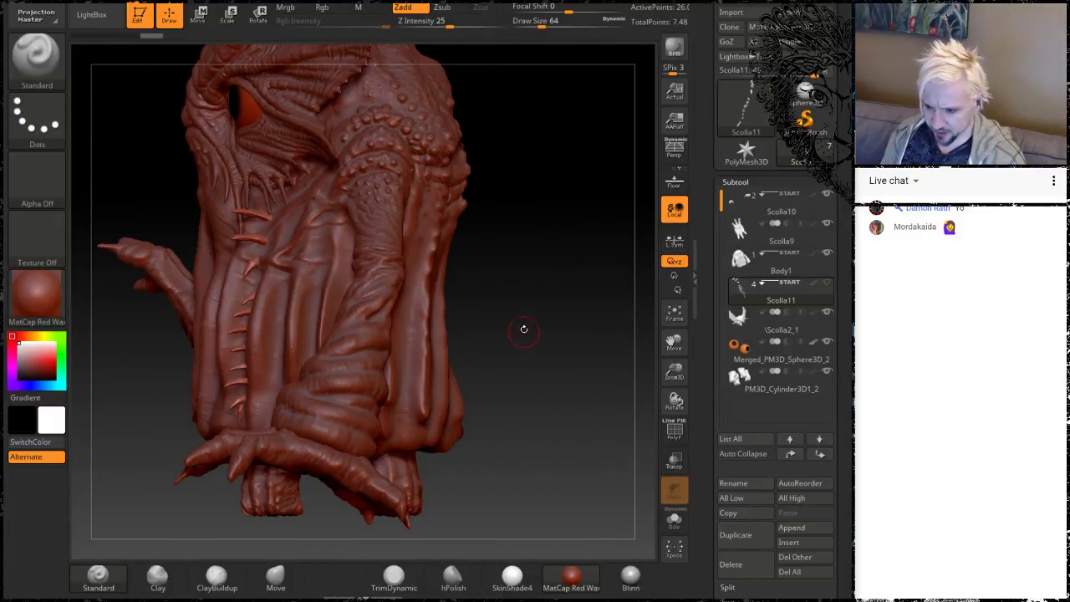
mouse_move(523, 328)
mouse_down()
mouse_move(558, 318)
mouse_move(520, 307)
mouse_move(590, 290)
mouse_move(472, 251)
mouse_move(514, 318)
mouse_up()
Make Body1 the active subtool and hide the Scolla11 spikes on the belly
key(shift)
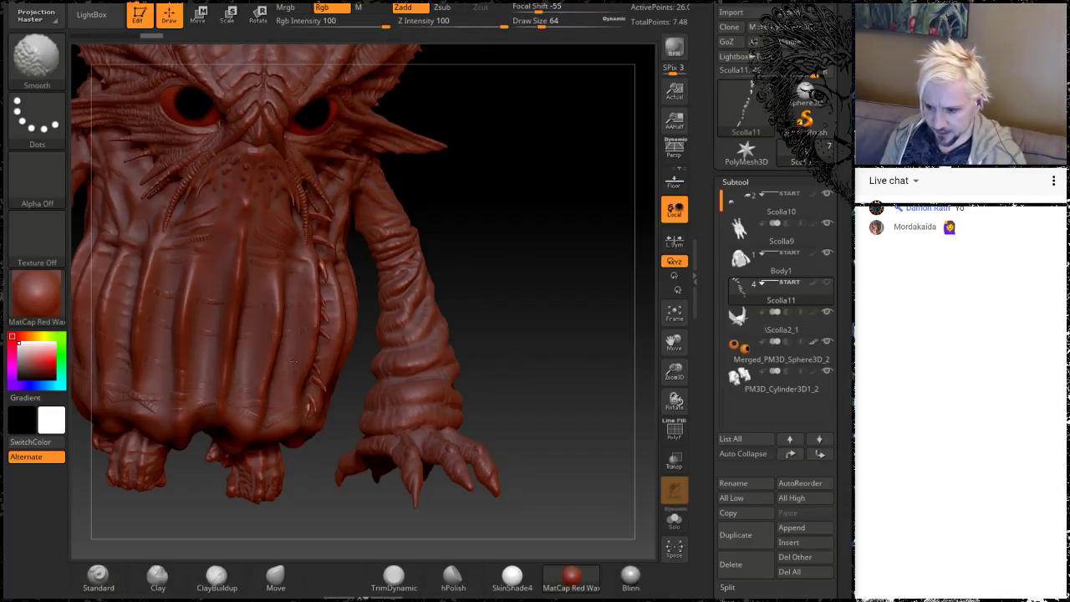
alt+drag(513, 251, 543, 315)
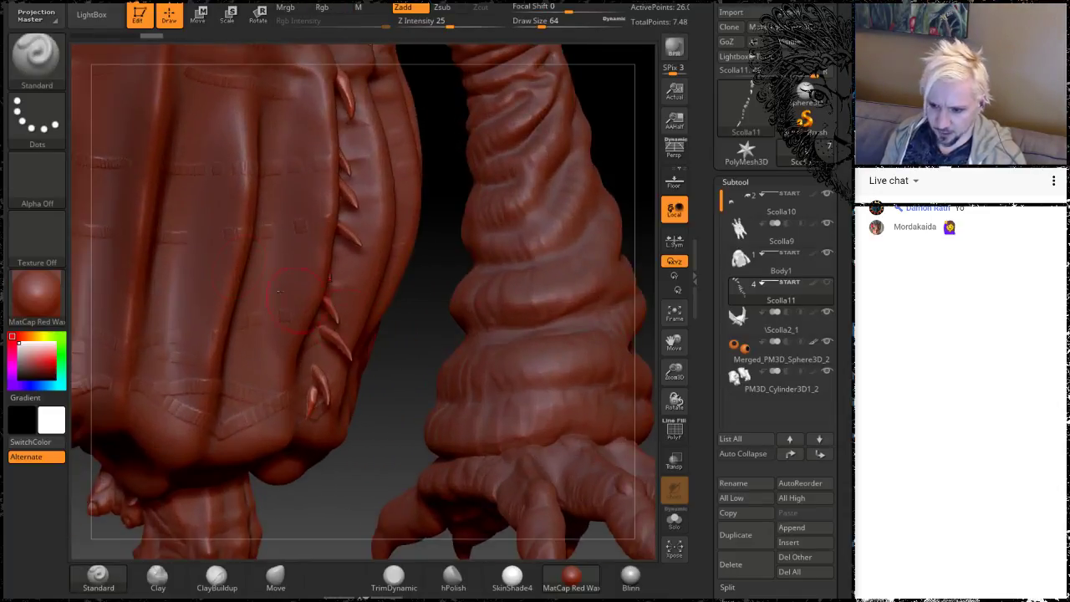
alt+click(632, 276)
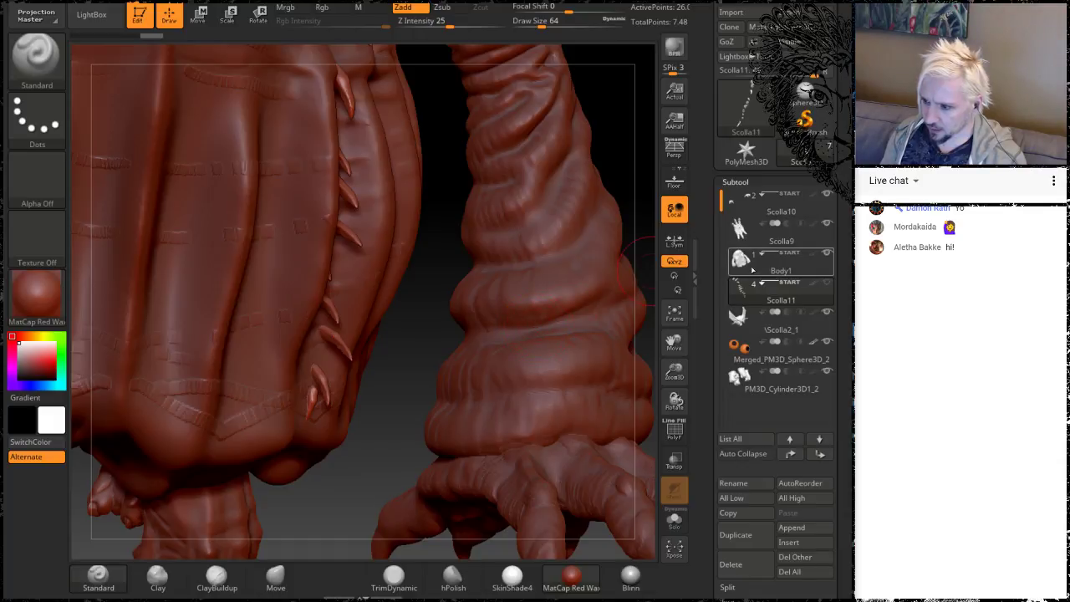
key(shift)
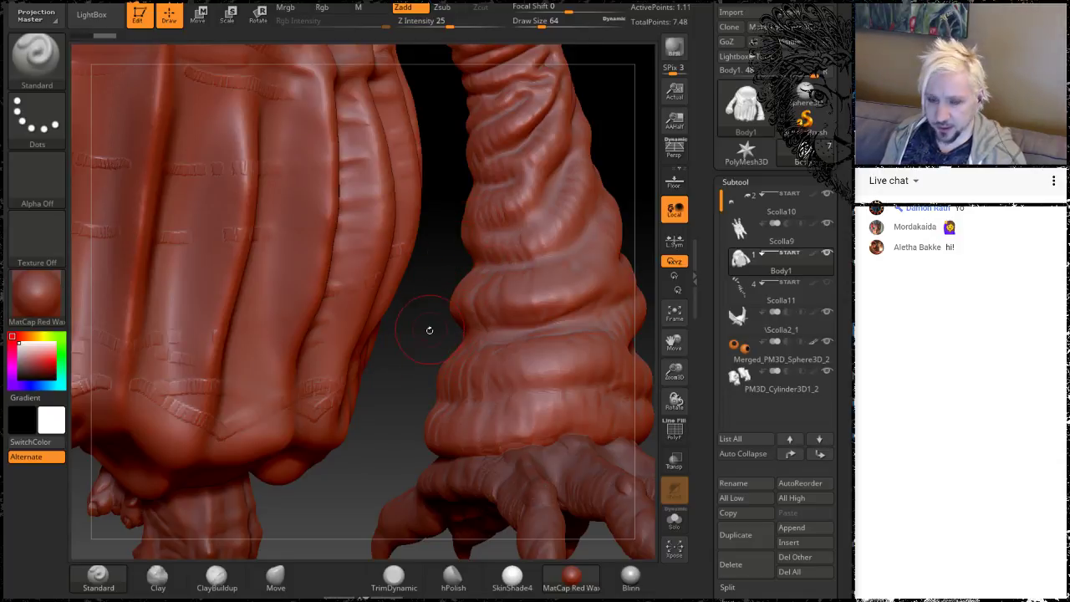
Smooth away the stitch-like marks on the belly's lower folds and on the band across its upper part
mouse_move(430, 328)
mouse_down()
mouse_move(234, 335)
mouse_move(418, 339)
mouse_up()
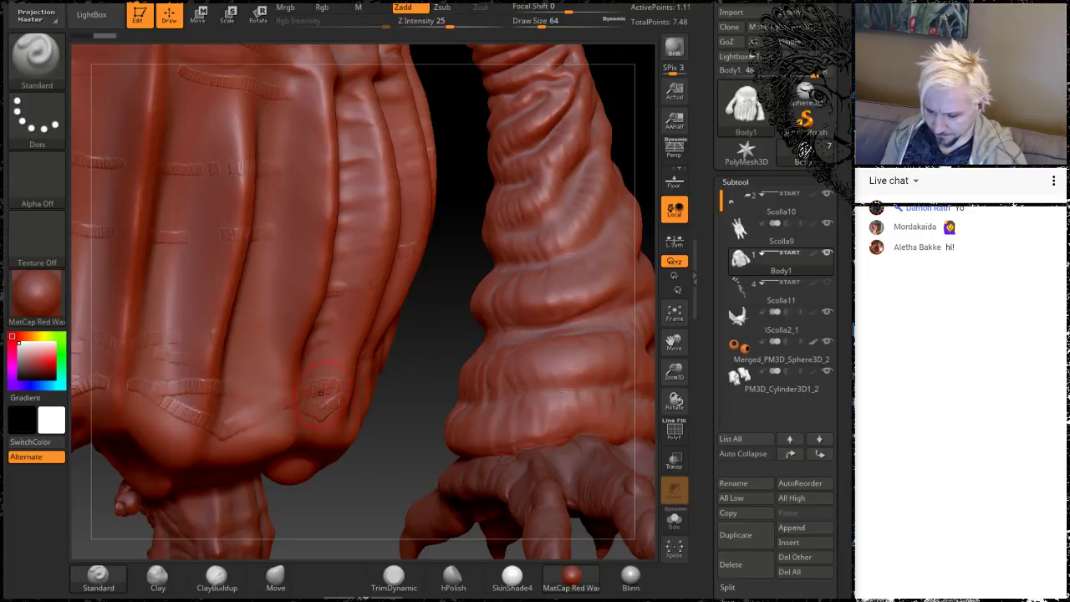
key(shift)
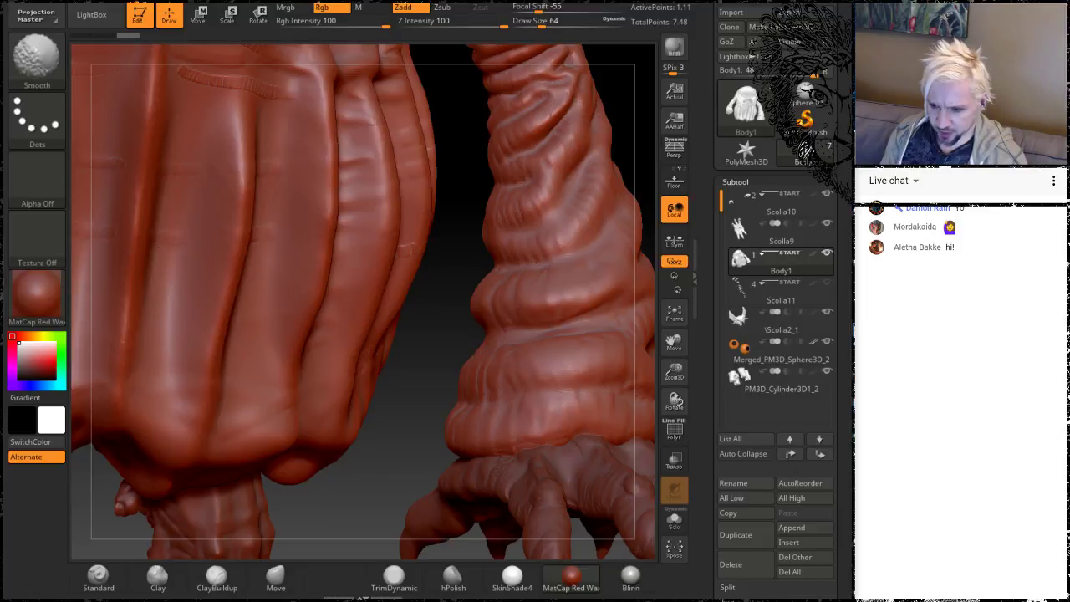
drag(451, 181, 433, 318)
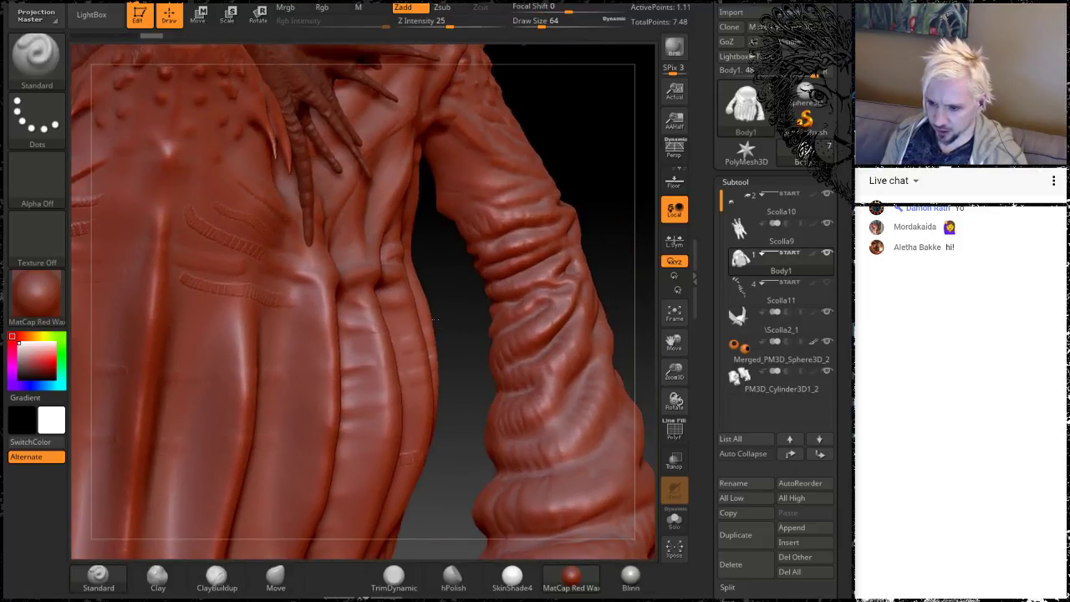
key(shift)
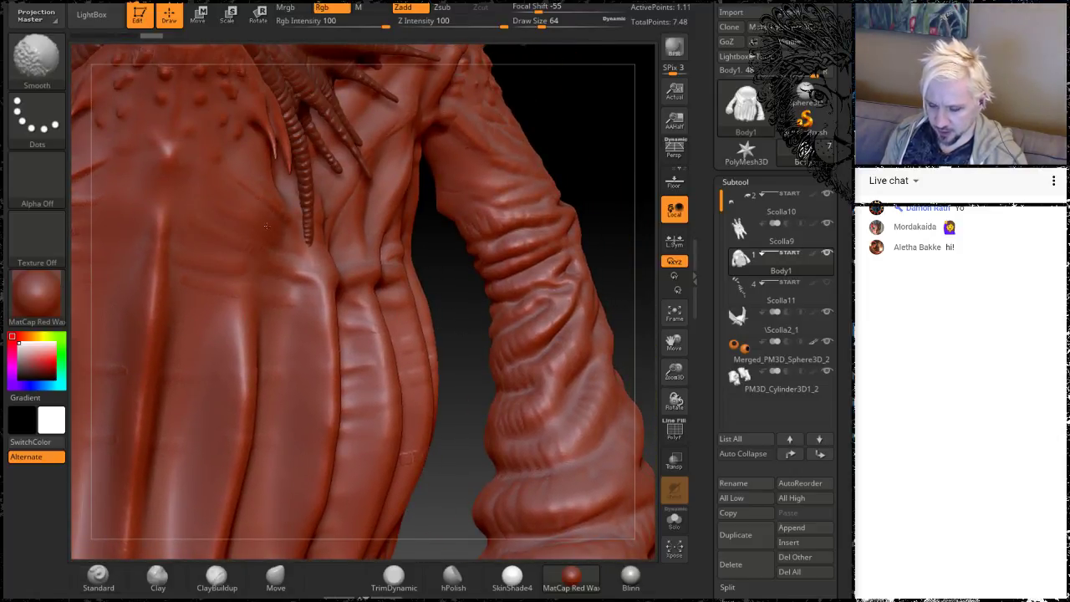
Smooth out the remaining faint stitch marks along the vertical belly folds, from the upper band down to the lower edge
drag(461, 298, 483, 481)
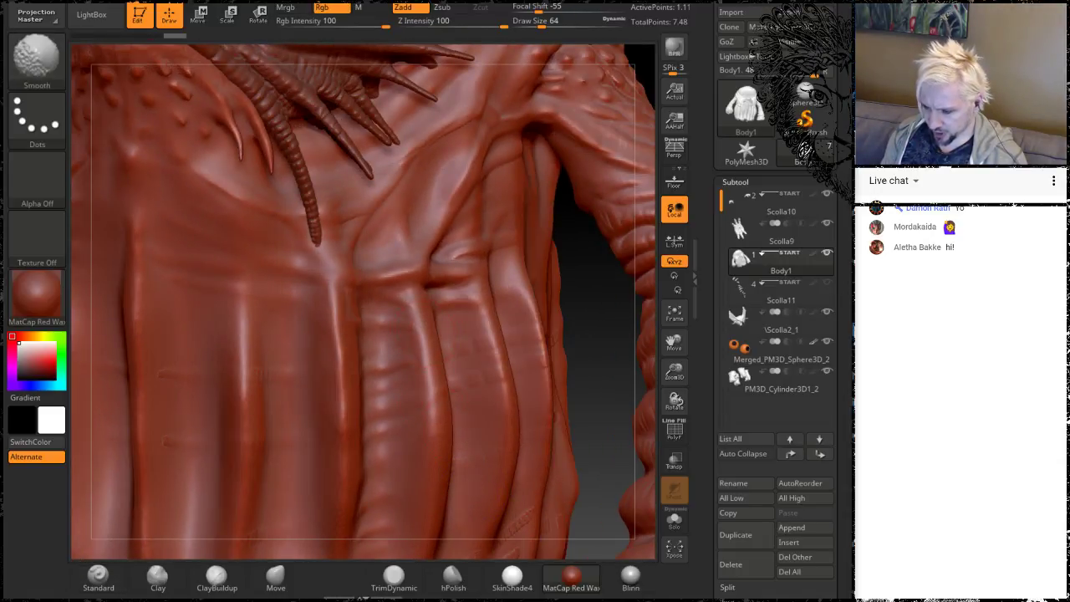
key(shift)
alt+drag(598, 392, 512, 163)
key(shift)
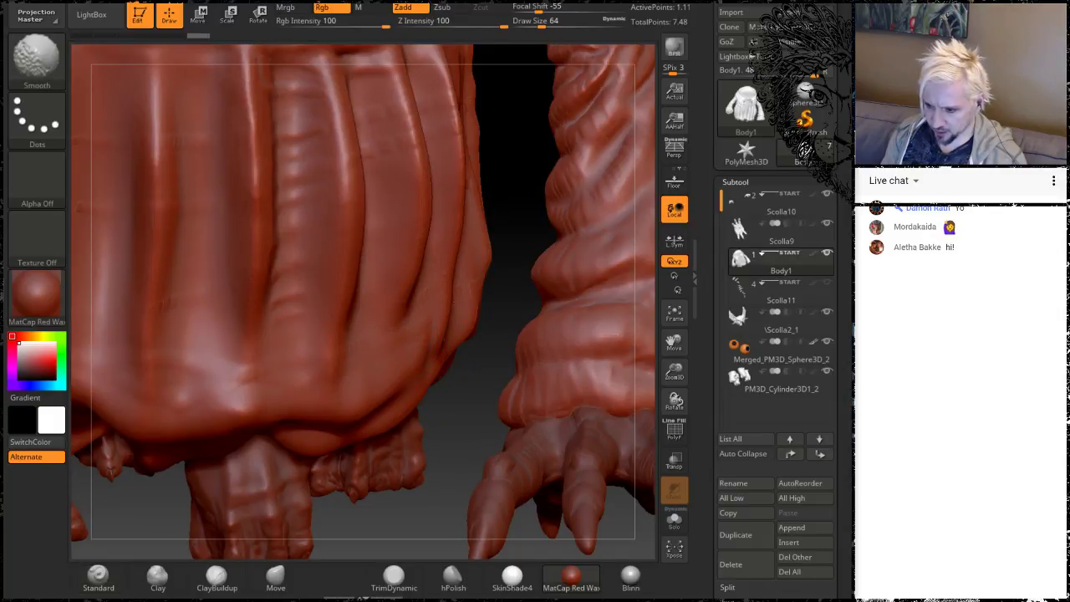
key(shift)
drag(451, 435, 282, 314)
key(shift)
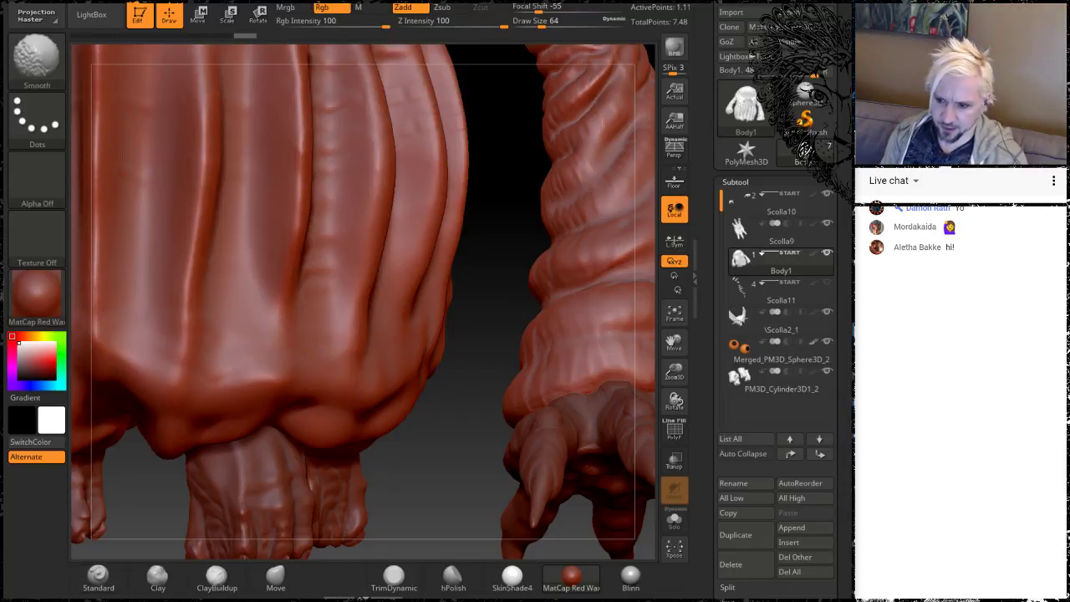
Soften the small ridges on the vertical folds along the side of the belly with the Smooth brush
shift+drag(390, 64, 384, 79)
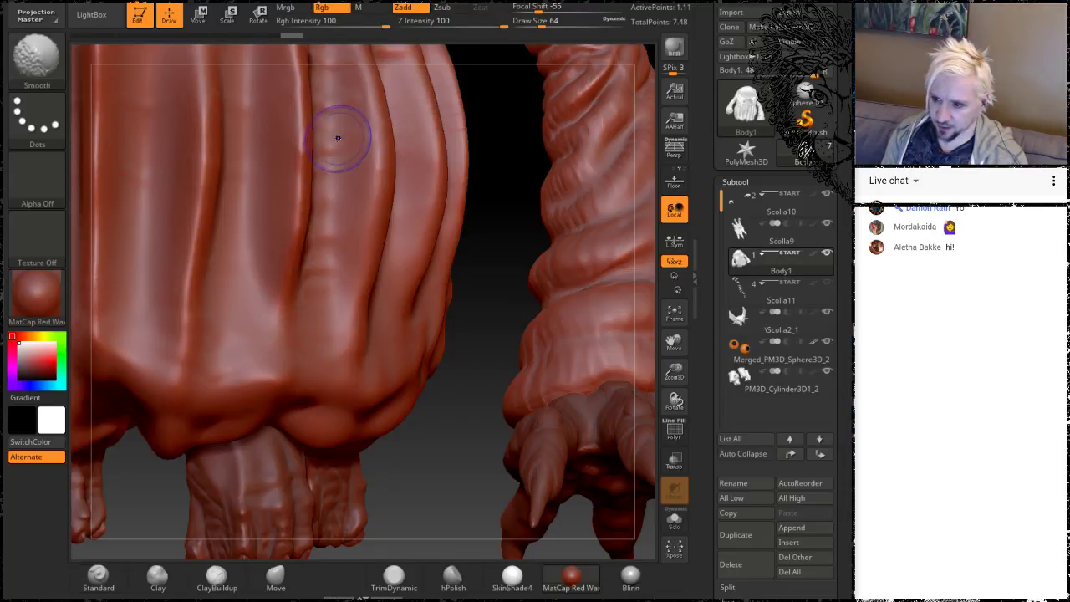
shift+drag(340, 139, 368, 157)
shift+drag(454, 119, 461, 159)
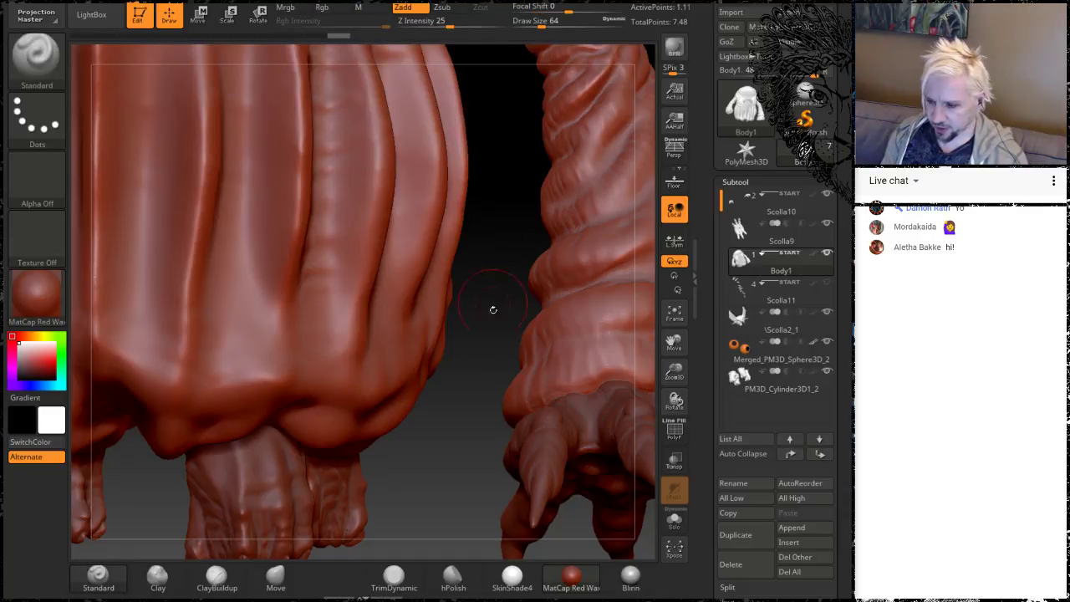
Smooth the remaining rough spots on the front of the torso
mouse_move(493, 310)
alt+mouse_down()
mouse_move(491, 287)
mouse_move(416, 391)
mouse_move(439, 556)
alt+mouse_up()
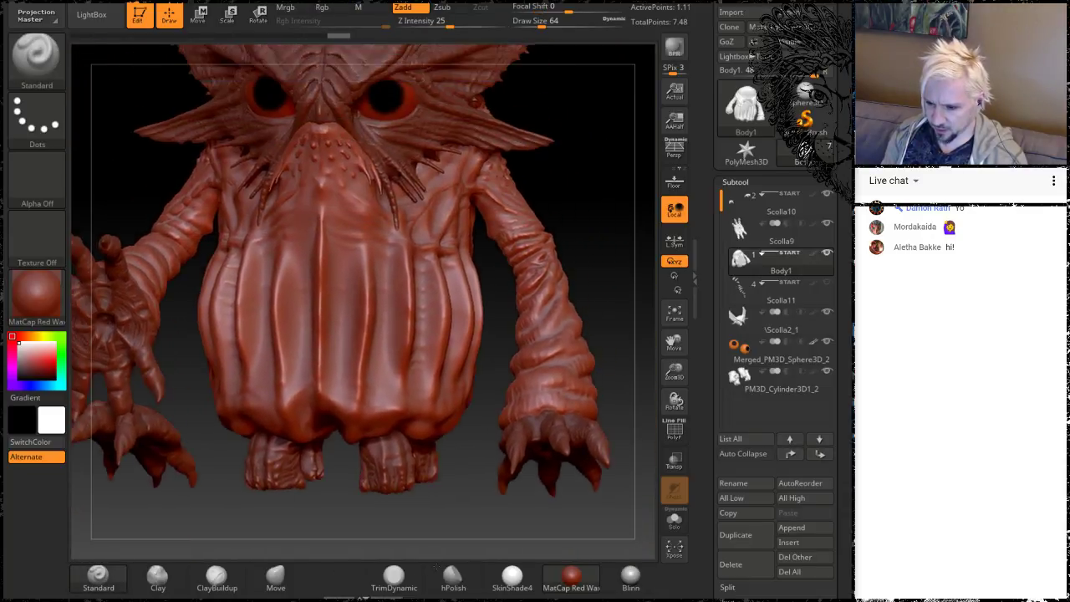
drag(590, 216, 622, 157)
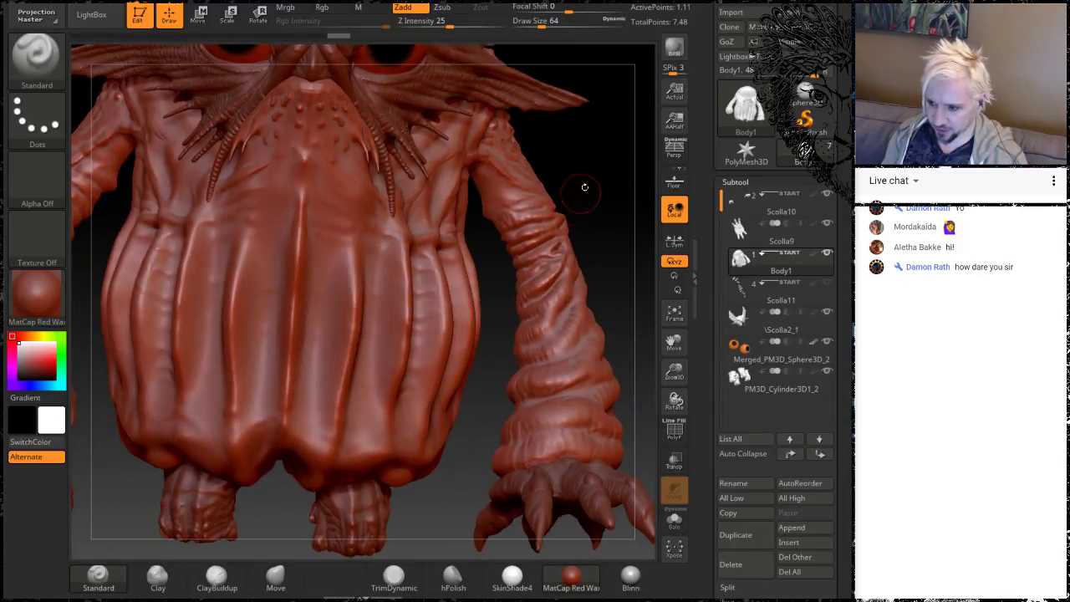
mouse_move(572, 207)
alt+mouse_down()
mouse_move(554, 251)
mouse_move(581, 234)
mouse_move(563, 228)
mouse_move(590, 208)
mouse_move(590, 259)
mouse_move(577, 197)
mouse_move(545, 175)
alt+mouse_up()
key(shift)
key(shift)
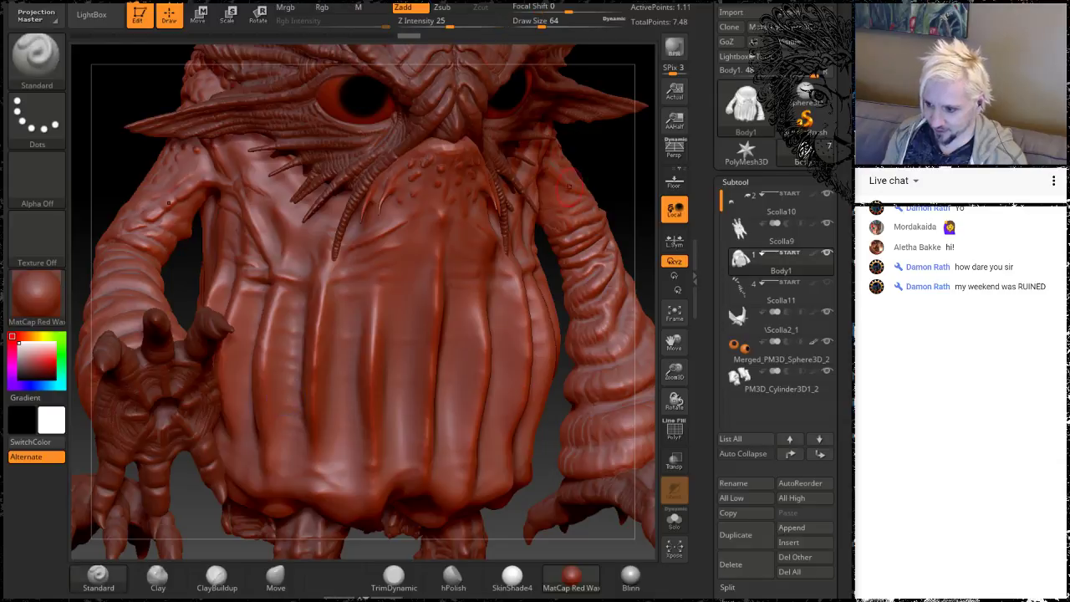
Fill the lower end of the groove between two belly folds with the ClayBuildup brush and smooth it
mouse_move(617, 176)
mouse_down()
mouse_move(508, 249)
mouse_move(430, 259)
mouse_move(510, 242)
mouse_move(521, 226)
mouse_move(386, 480)
mouse_move(401, 532)
mouse_move(442, 465)
mouse_up()
drag(507, 510, 489, 485)
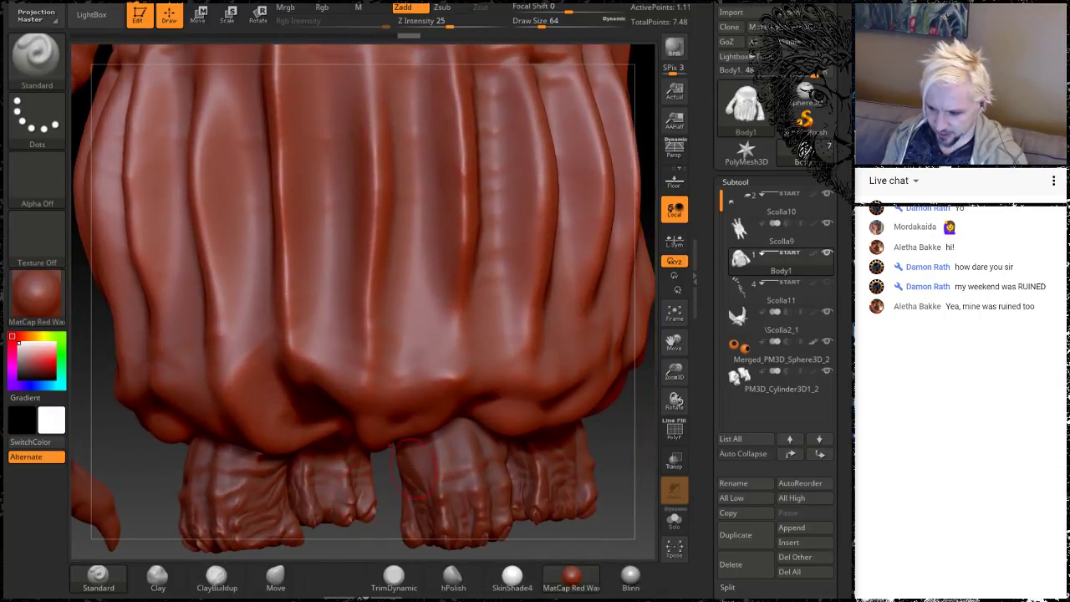
click(216, 577)
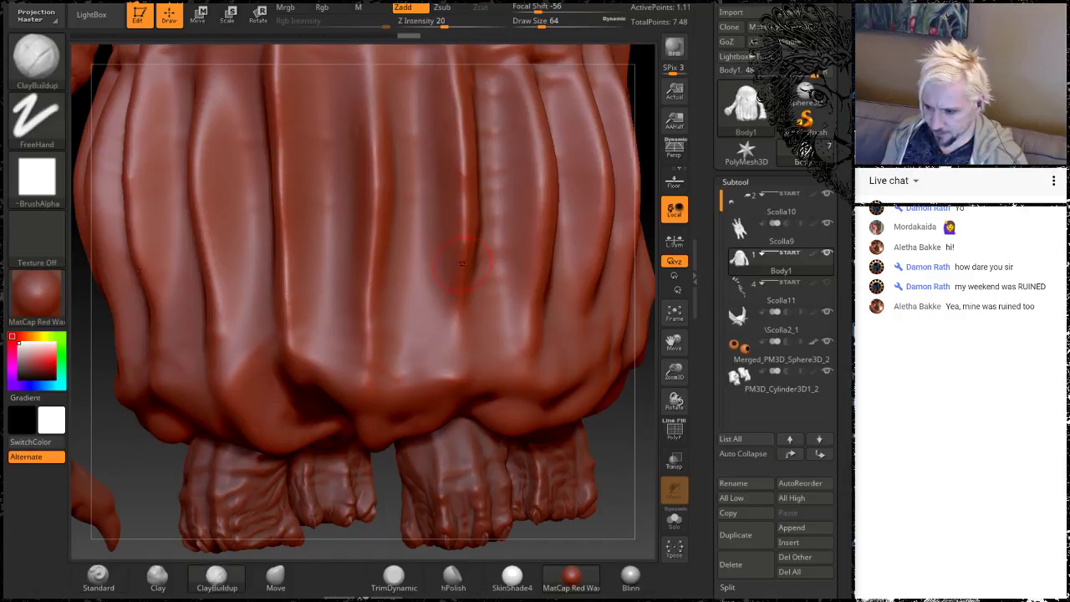
mouse_move(463, 292)
mouse_down()
mouse_move(457, 349)
mouse_move(465, 268)
mouse_move(458, 345)
mouse_up()
key(shift)
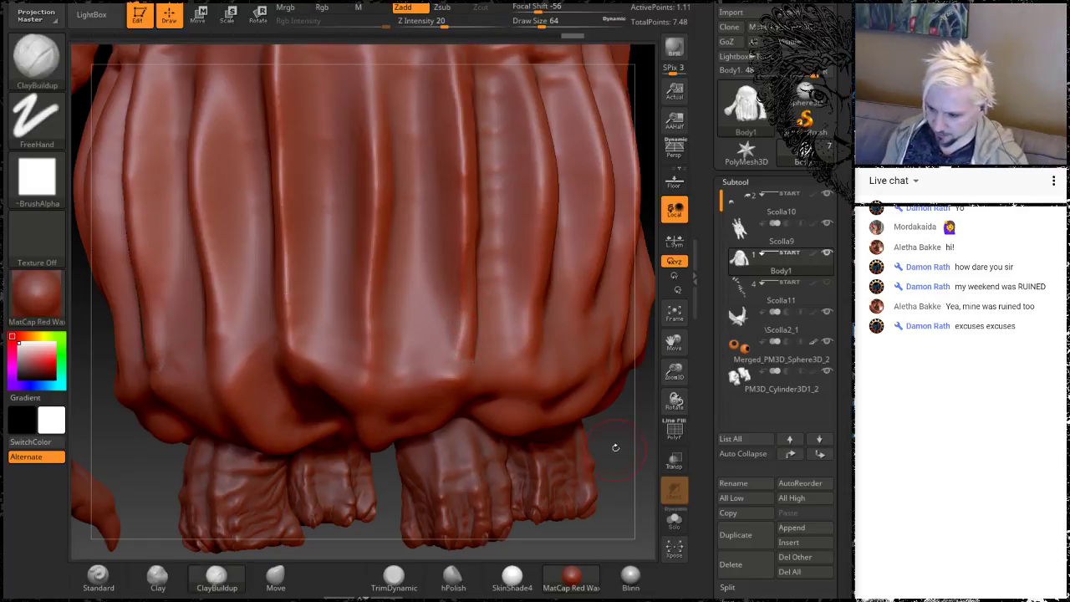
Build up more clay along the lower groove between the belly folds and blend it into the surface
mouse_move(615, 447)
mouse_down()
mouse_move(551, 455)
mouse_move(619, 468)
mouse_move(569, 422)
mouse_up()
drag(468, 281, 470, 367)
mouse_move(543, 283)
mouse_down()
mouse_move(539, 367)
mouse_move(539, 305)
mouse_up()
mouse_move(485, 327)
shift+mouse_down()
mouse_move(470, 310)
mouse_move(465, 333)
shift+mouse_up()
mouse_move(466, 251)
mouse_down()
mouse_move(462, 364)
mouse_move(460, 331)
mouse_move(460, 342)
mouse_up()
drag(461, 303, 461, 365)
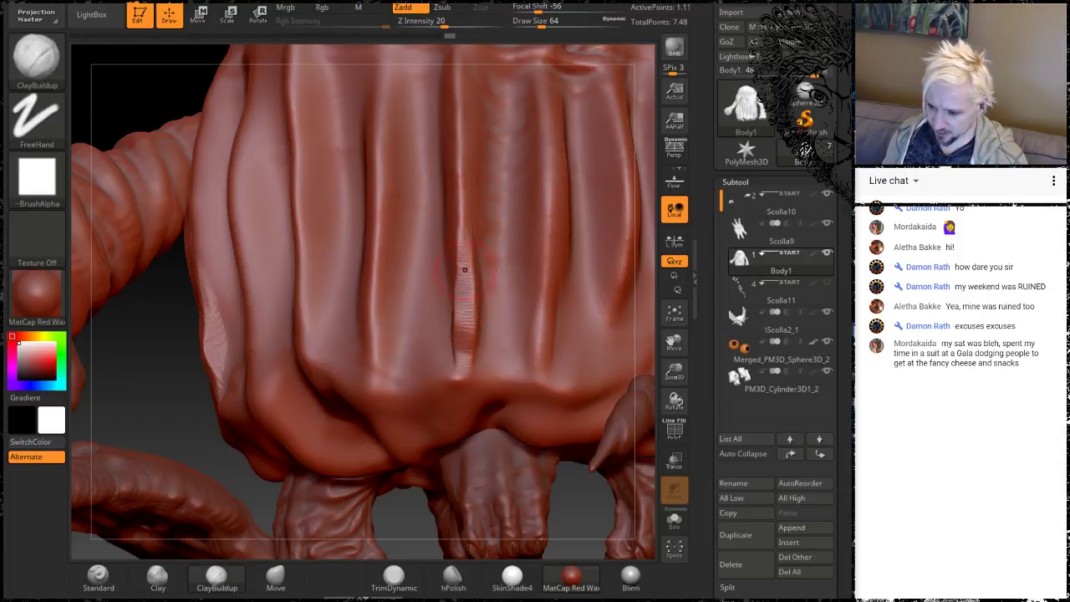
mouse_move(463, 269)
mouse_down()
mouse_move(465, 351)
mouse_move(464, 313)
mouse_move(458, 346)
mouse_up()
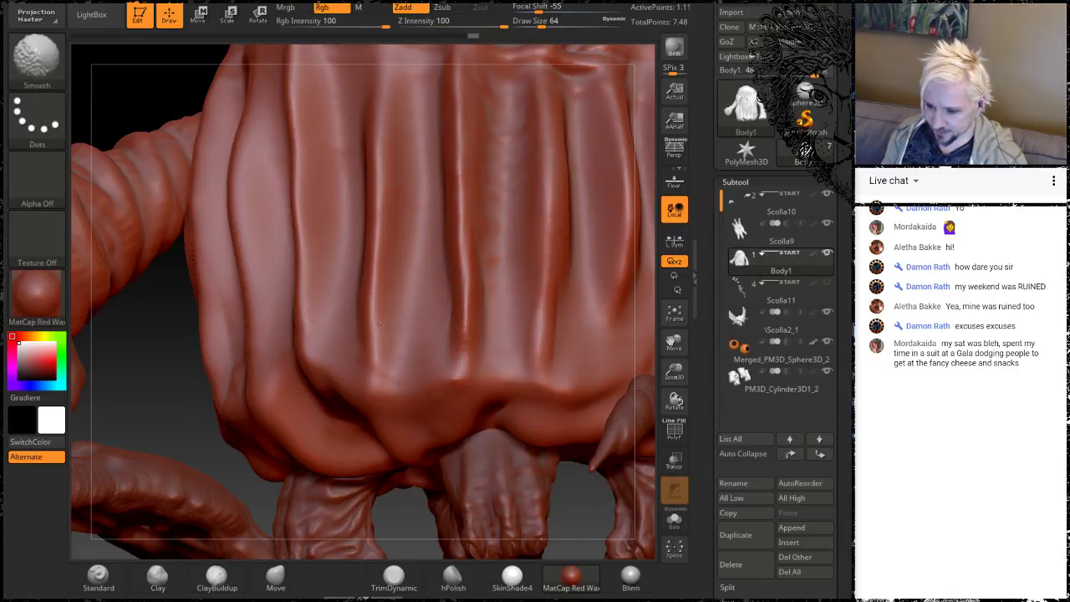
Smooth the built-up clay in the folds on the opposite side of the lower belly
mouse_move(154, 382)
mouse_down()
mouse_move(206, 388)
mouse_move(212, 354)
mouse_up()
key(shift)
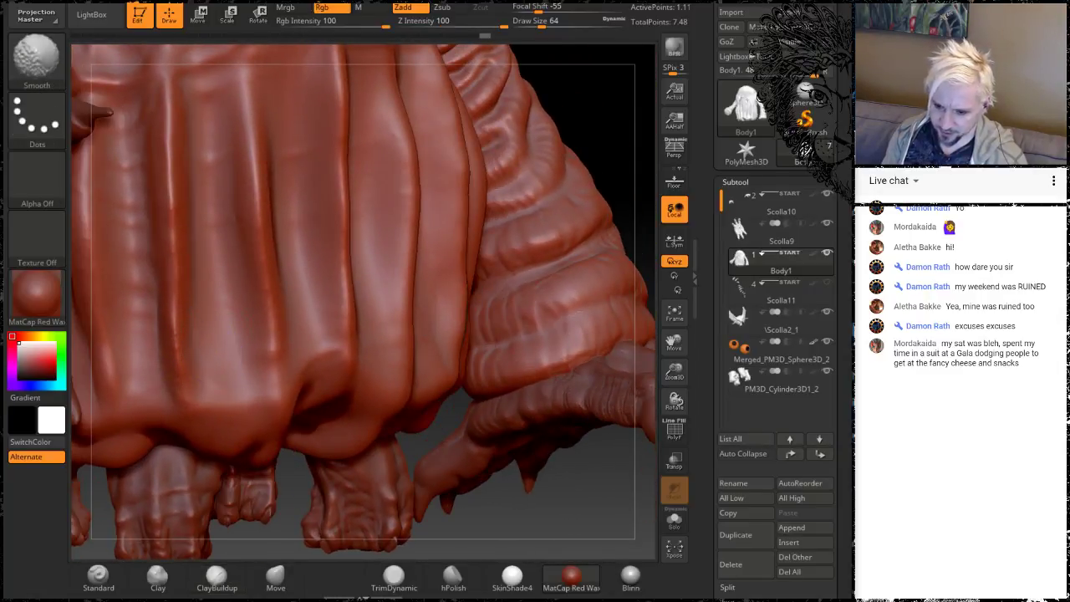
alt+drag(609, 99, 548, 128)
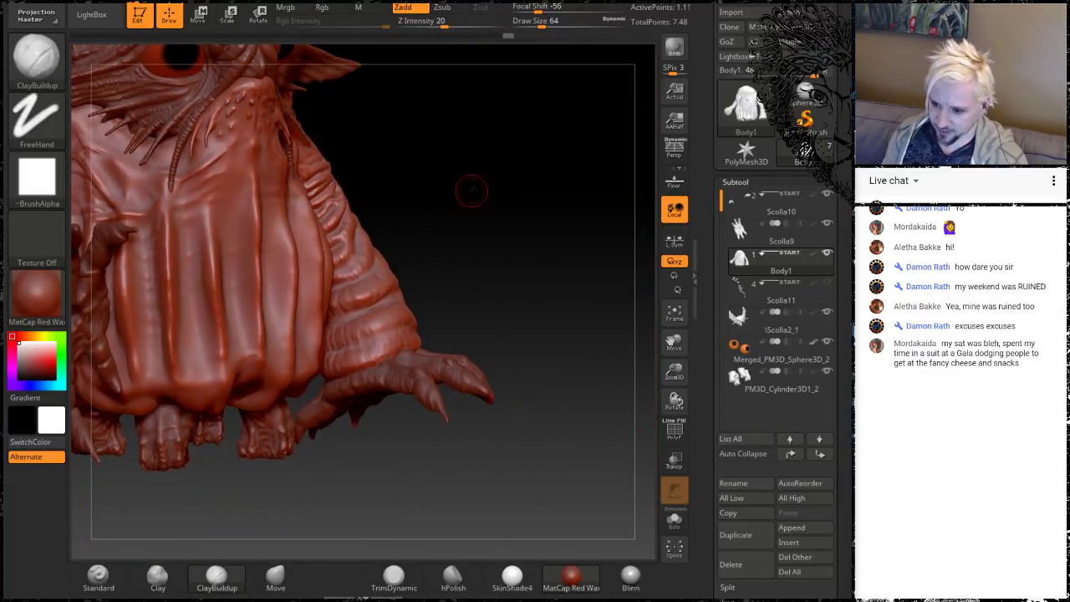
Smooth the horizontal crease on the upper chest, build a vertical clay ridge across it with ClayBuildup, and blend it
mouse_move(471, 191)
mouse_down()
mouse_move(547, 203)
mouse_move(585, 190)
mouse_up()
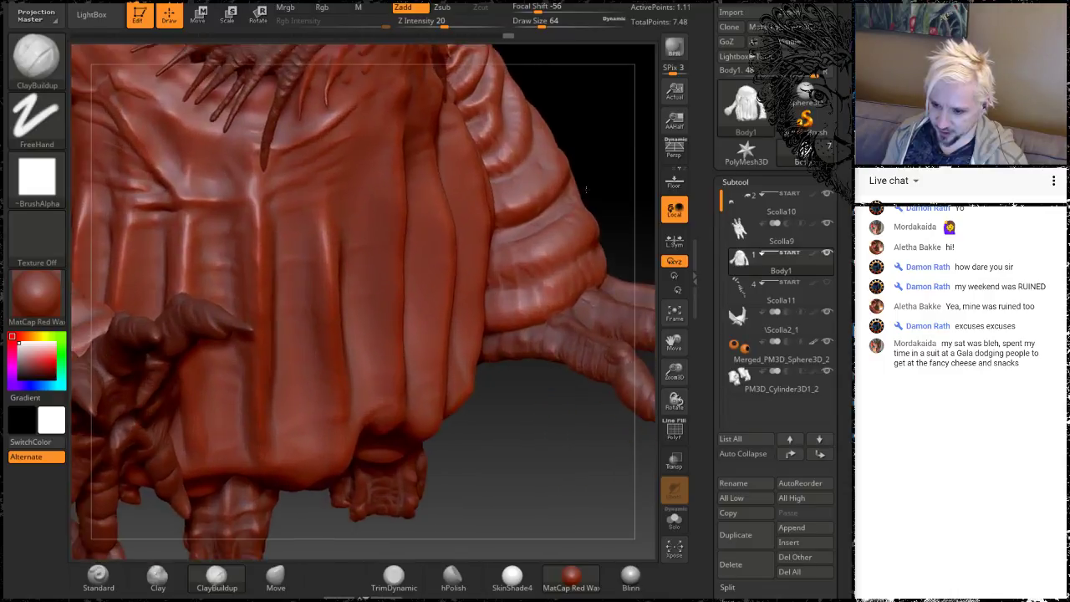
alt+drag(577, 91, 590, 162)
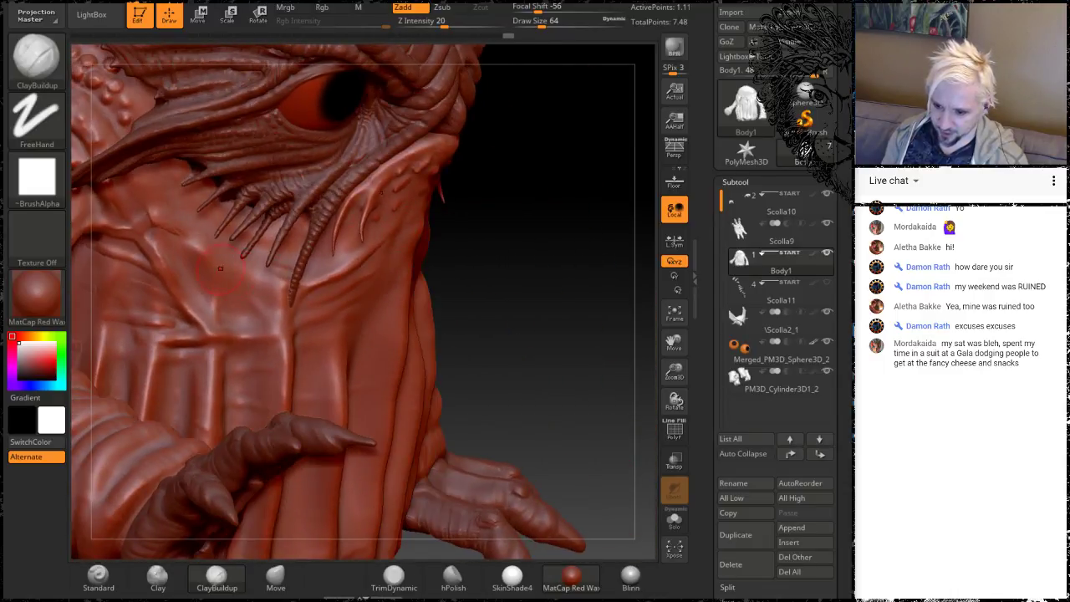
key(shift)
shift+drag(177, 326, 229, 322)
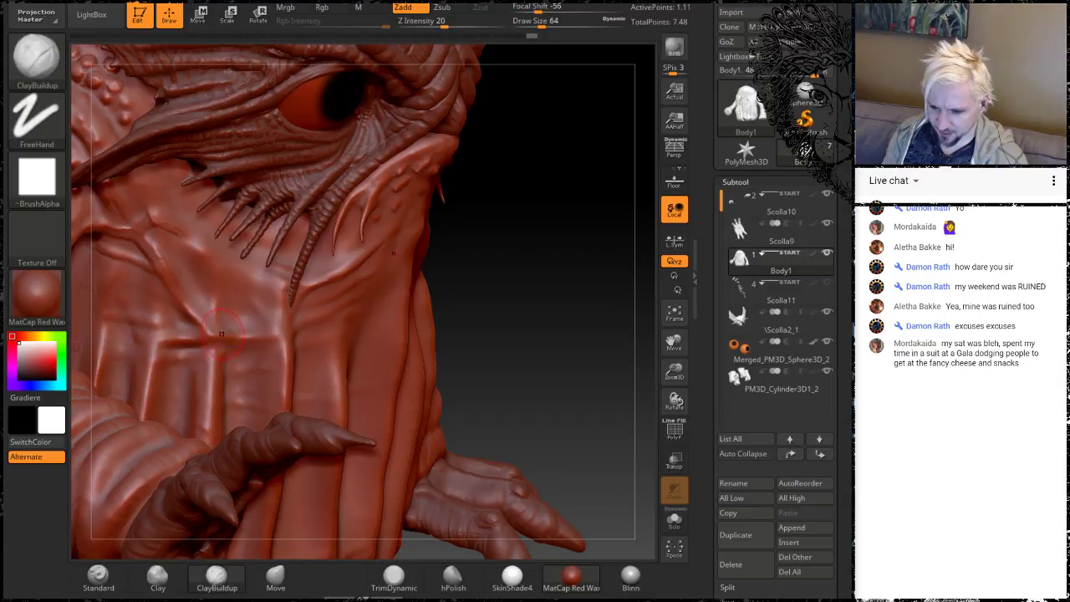
drag(219, 270, 211, 398)
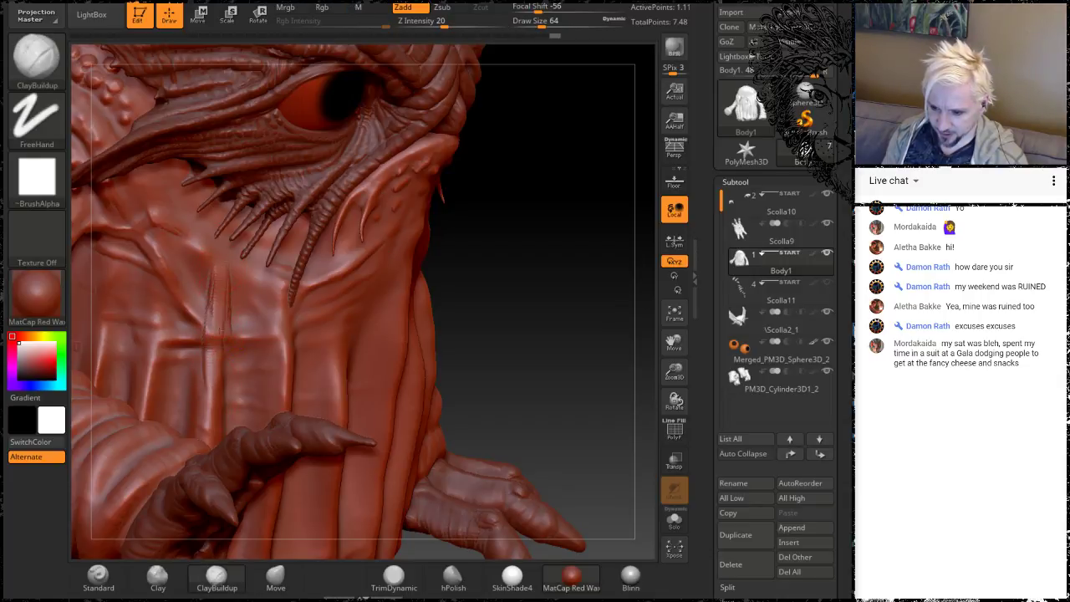
key(shift)
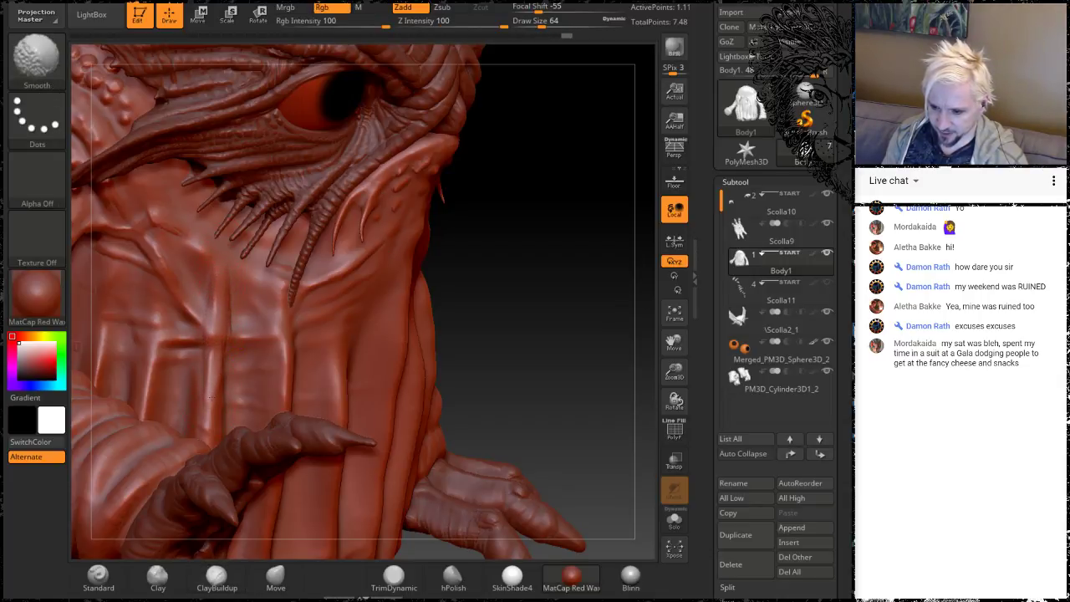
Extend the belly folds up into the chest creases with ClayBuildup strokes and smooth the transitions
drag(546, 312, 504, 288)
mouse_move(504, 274)
right_down()
mouse_move(565, 278)
mouse_move(631, 266)
mouse_move(635, 205)
mouse_move(560, 226)
mouse_move(546, 248)
mouse_move(522, 197)
mouse_move(555, 239)
mouse_move(545, 272)
right_up()
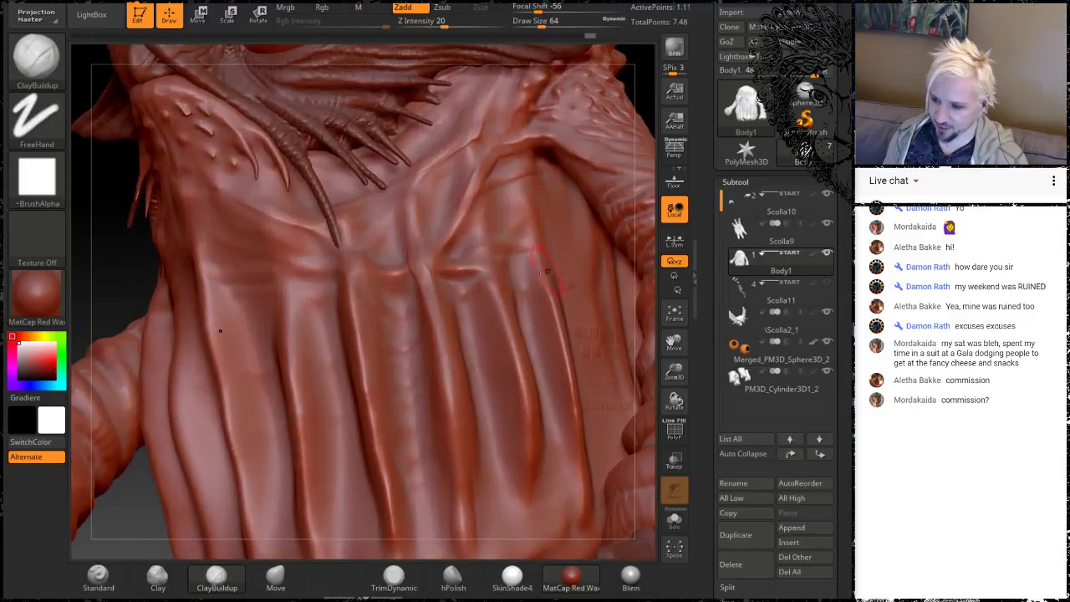
shift+drag(415, 275, 431, 306)
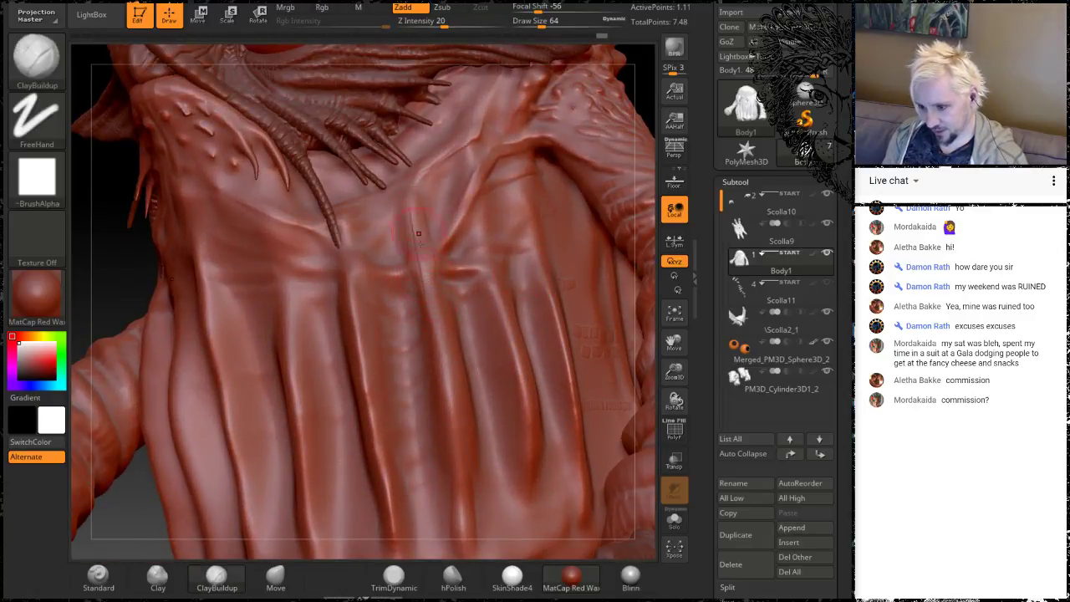
drag(418, 233, 426, 284)
drag(410, 216, 451, 375)
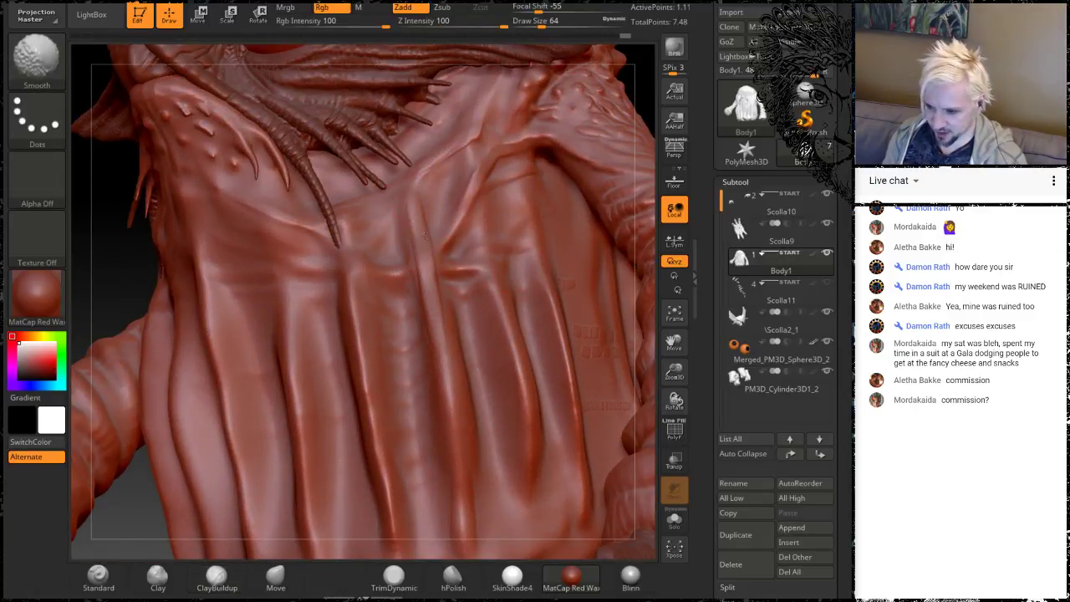
shift+drag(425, 235, 430, 335)
mouse_move(481, 219)
mouse_down()
mouse_move(504, 339)
mouse_move(502, 202)
mouse_up()
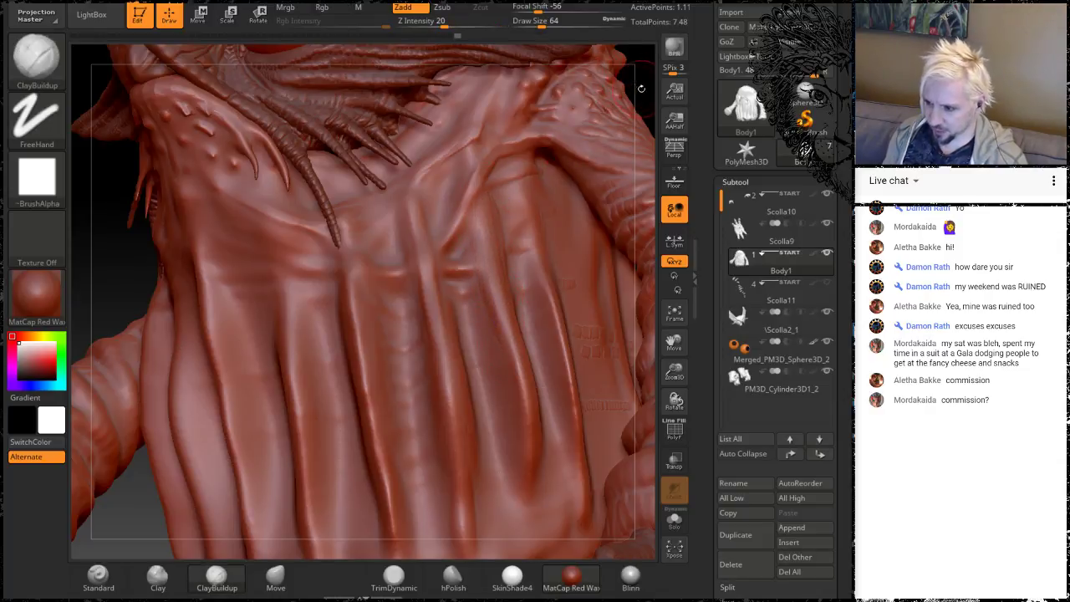
Build up clay along the fold running down to the belly's underside and smooth its lower end
mouse_move(640, 86)
alt+mouse_down()
mouse_move(638, 156)
mouse_move(480, 153)
mouse_move(544, 175)
mouse_move(532, 208)
mouse_move(502, 203)
alt+mouse_up()
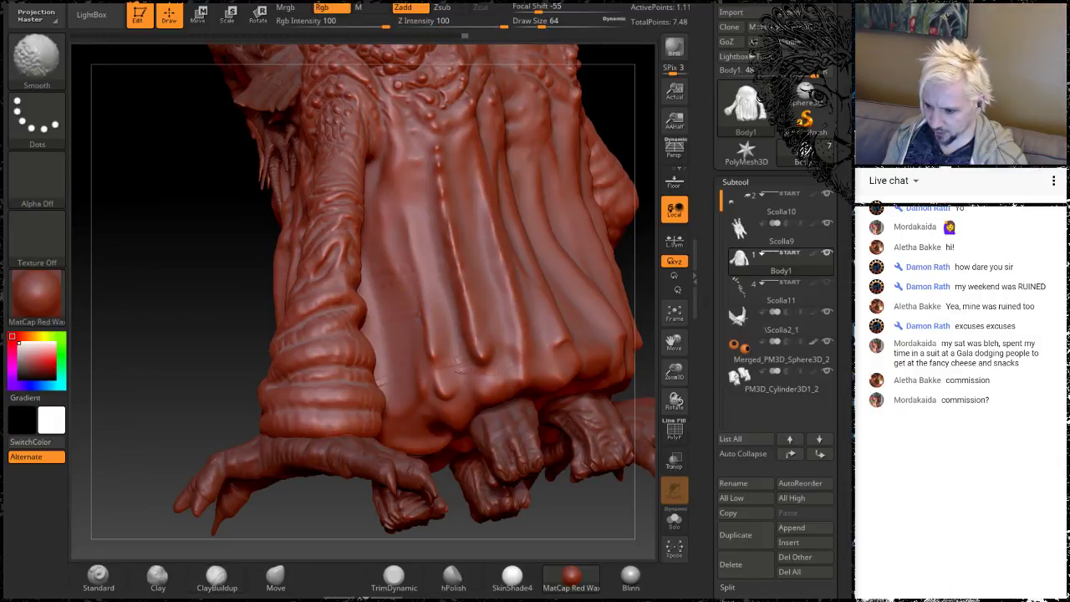
mouse_move(568, 502)
mouse_down()
mouse_move(533, 133)
mouse_move(604, 225)
mouse_move(528, 213)
mouse_move(536, 142)
mouse_move(585, 209)
mouse_move(556, 238)
mouse_move(522, 243)
mouse_move(607, 303)
mouse_move(526, 263)
mouse_up()
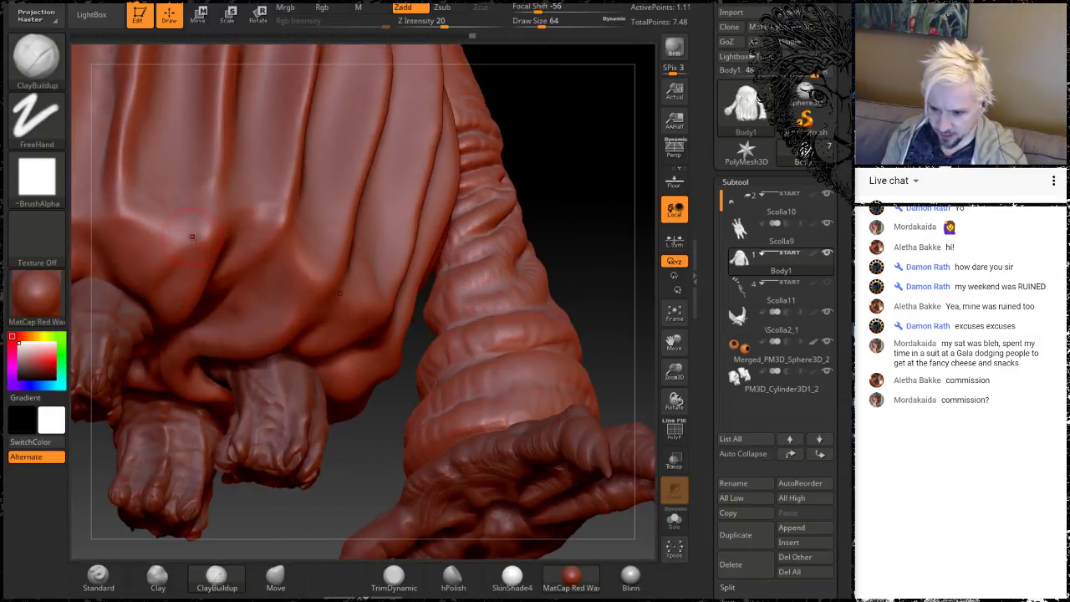
drag(208, 151, 198, 214)
drag(216, 98, 200, 235)
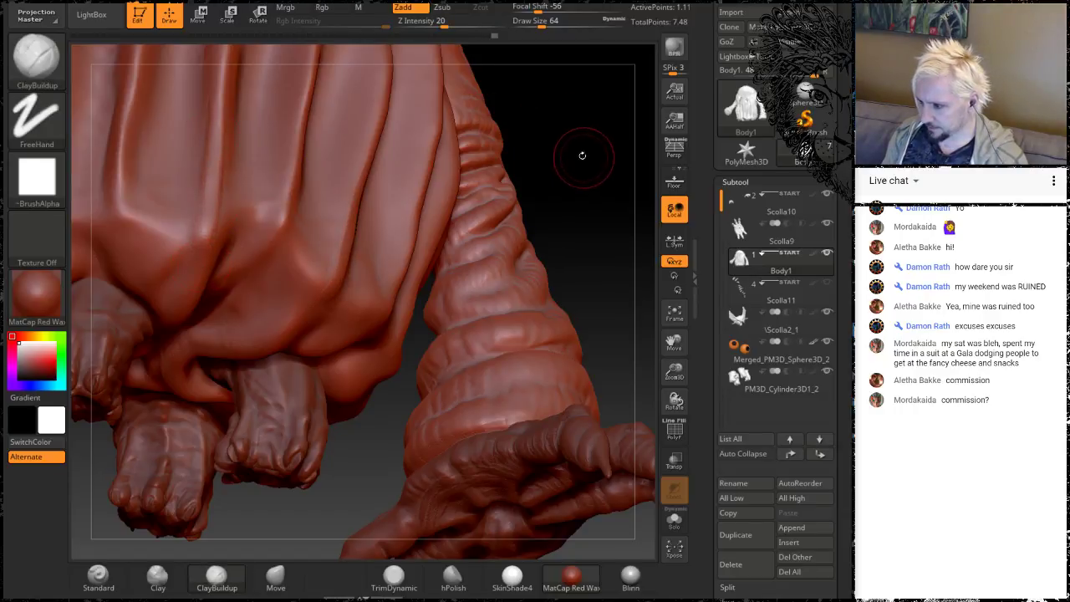
mouse_move(578, 155)
mouse_down()
mouse_move(570, 274)
mouse_move(562, 204)
mouse_move(552, 213)
mouse_up()
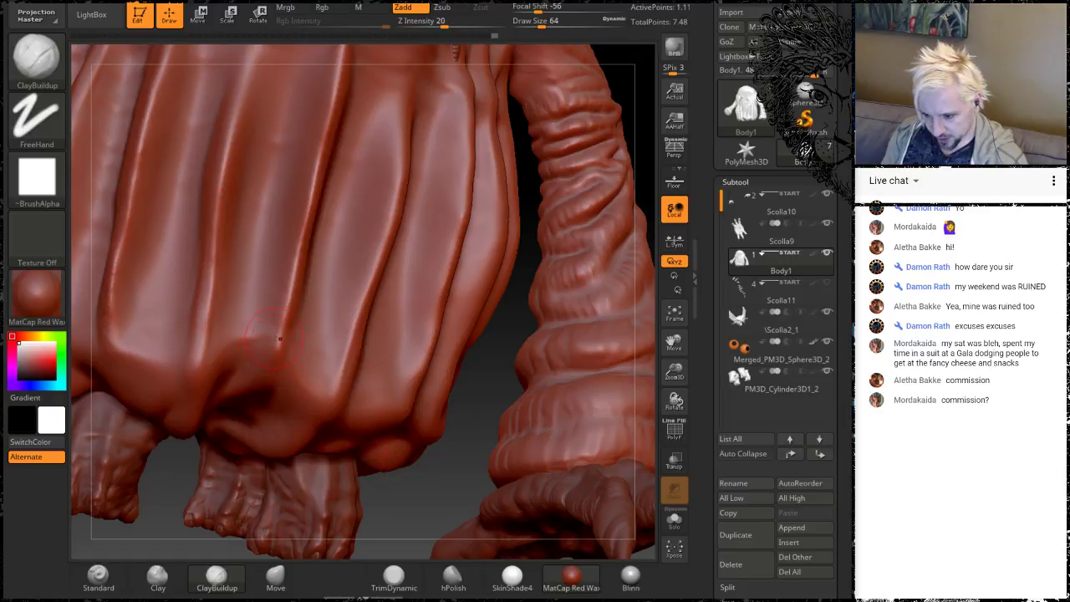
key(shift)
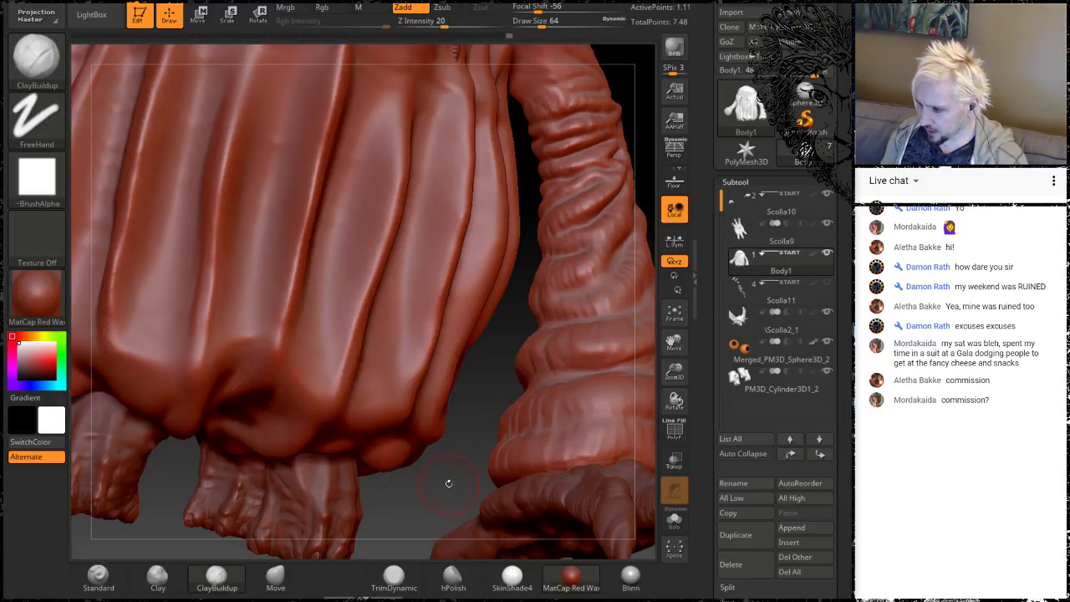
Add clay down the lower part of a front belly fold with ClayBuildup and smooth the strokes
alt+drag(449, 483, 550, 300)
mouse_move(620, 249)
alt+mouse_down()
mouse_move(615, 304)
mouse_move(594, 276)
mouse_move(585, 284)
mouse_move(639, 292)
alt+mouse_up()
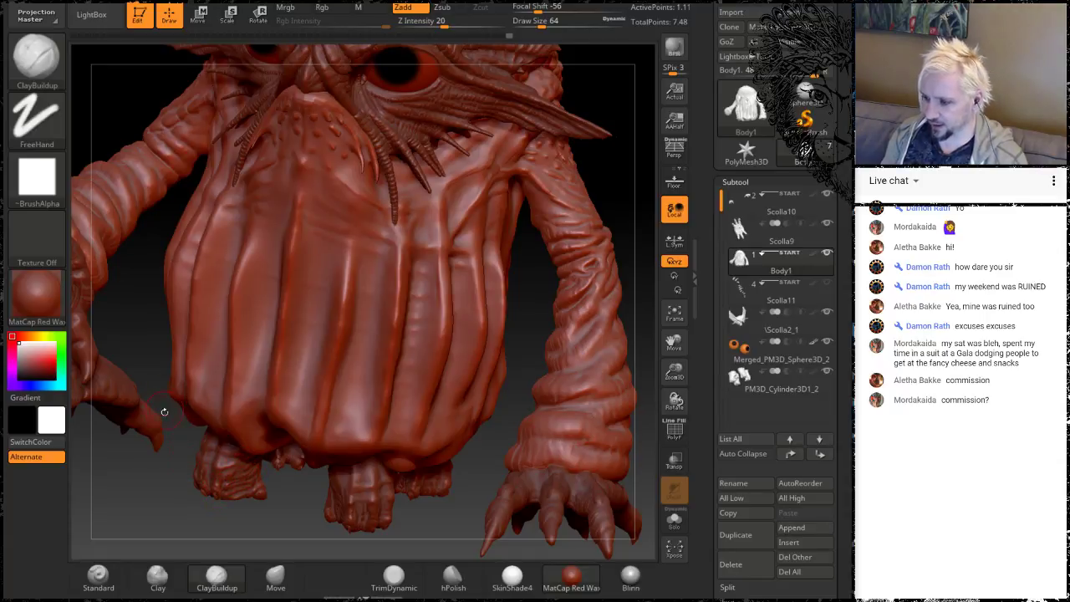
alt+drag(151, 498, 200, 457)
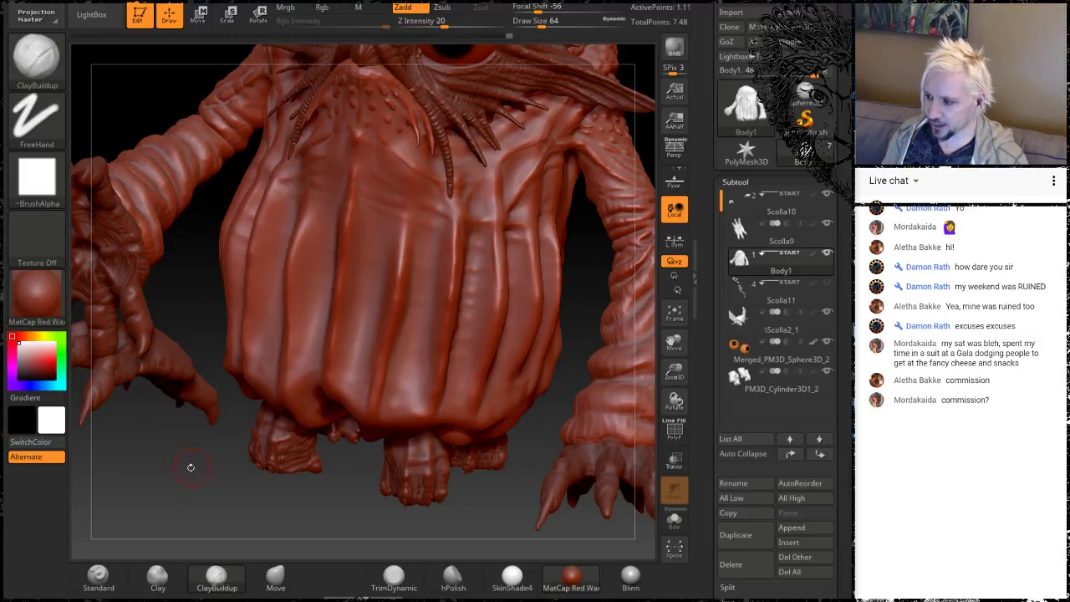
mouse_move(176, 464)
mouse_down()
mouse_move(138, 464)
mouse_move(190, 463)
mouse_move(172, 451)
mouse_up()
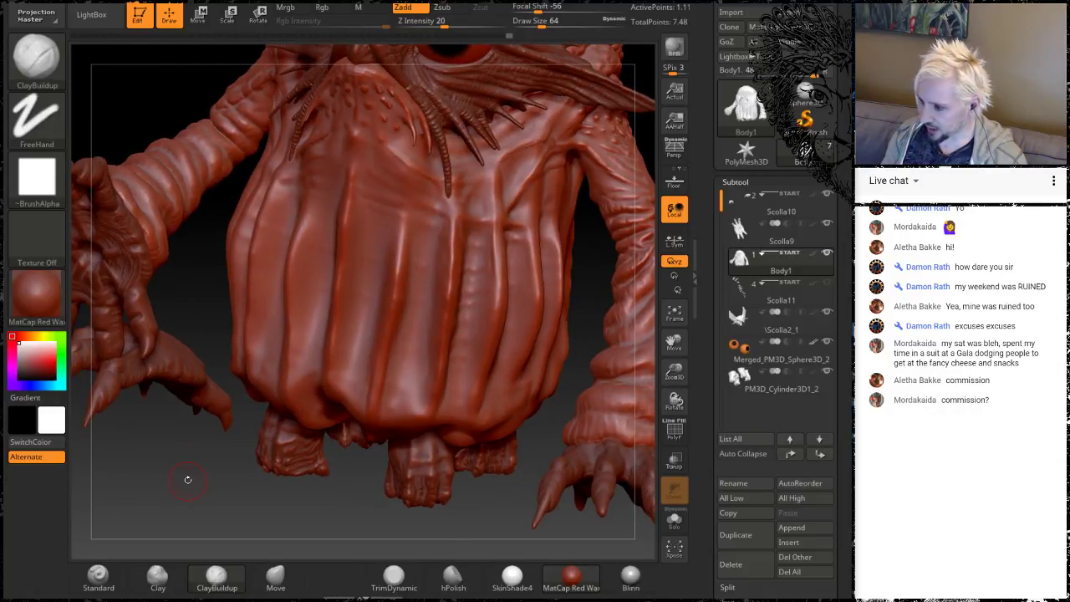
alt+drag(185, 472, 185, 518)
drag(513, 318, 492, 430)
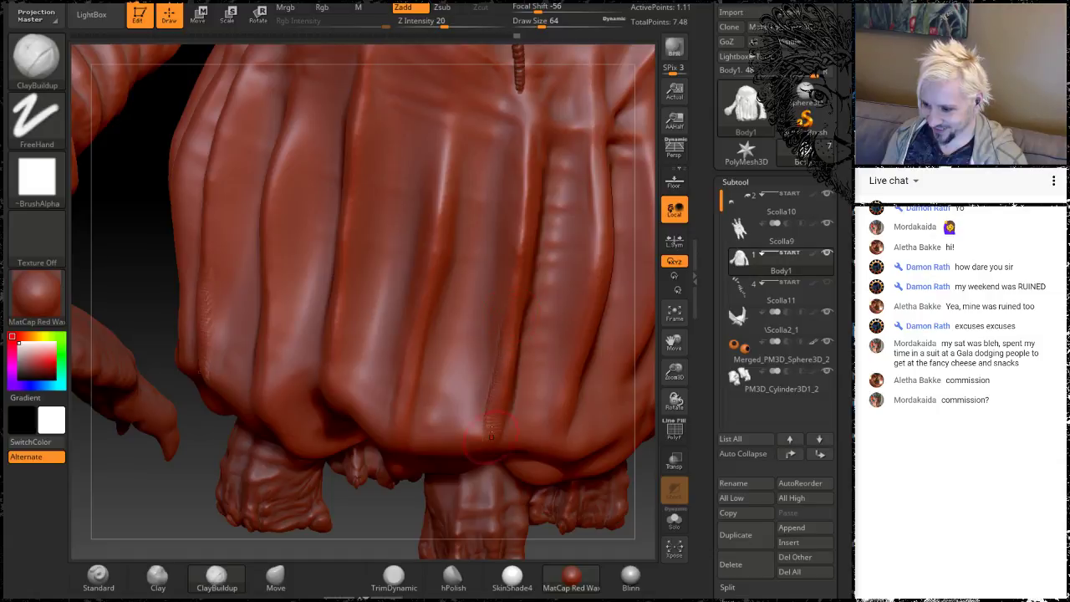
key(shift)
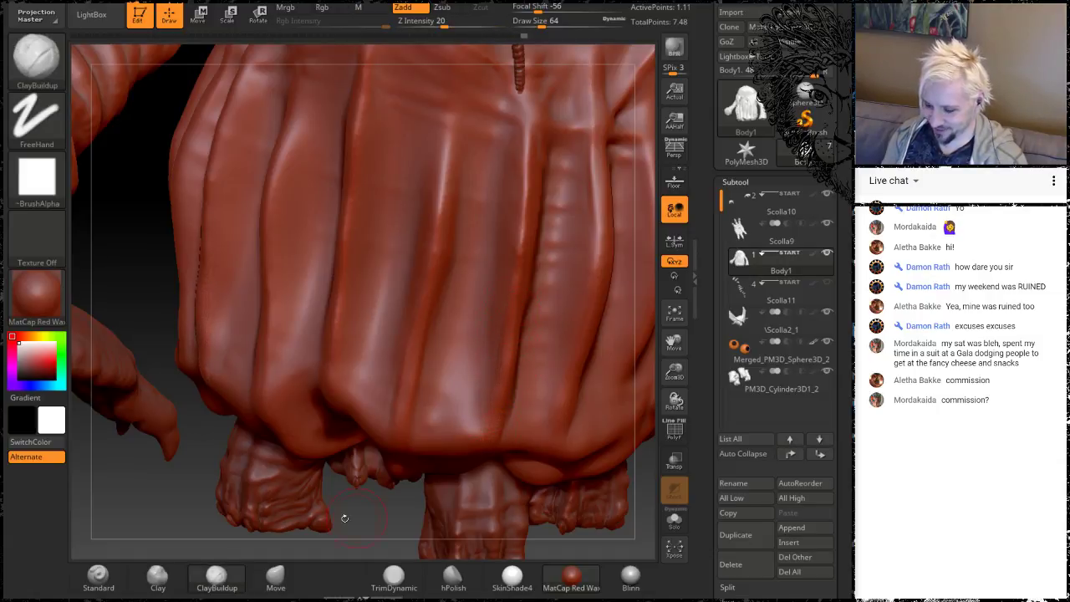
Smooth the bulging lower edge of the belly just above the feet
mouse_move(339, 530)
mouse_down()
mouse_move(372, 406)
mouse_move(303, 334)
mouse_up()
key(shift)
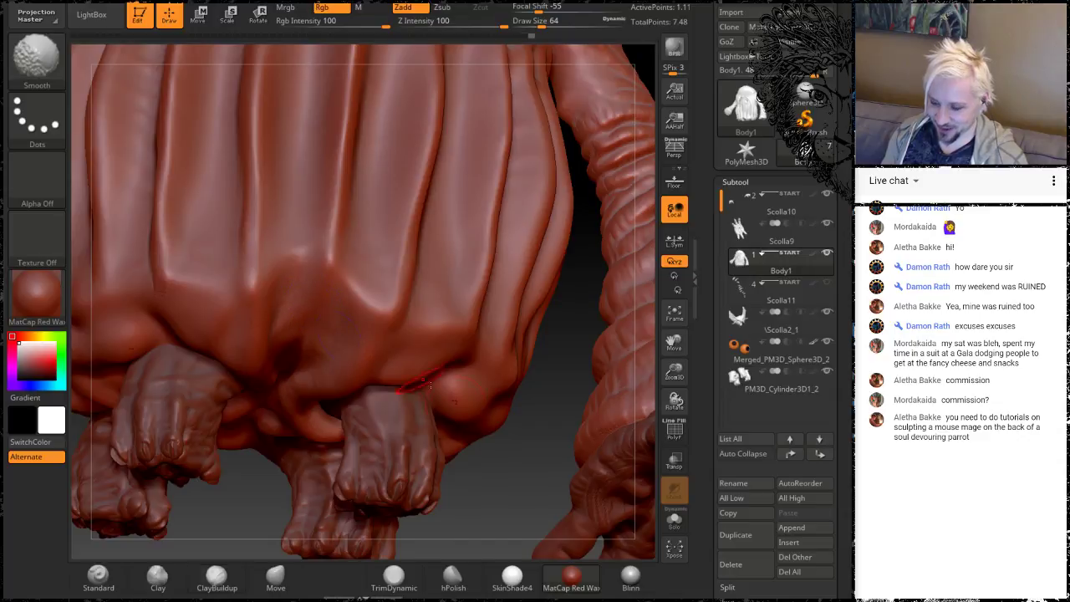
drag(509, 473, 483, 390)
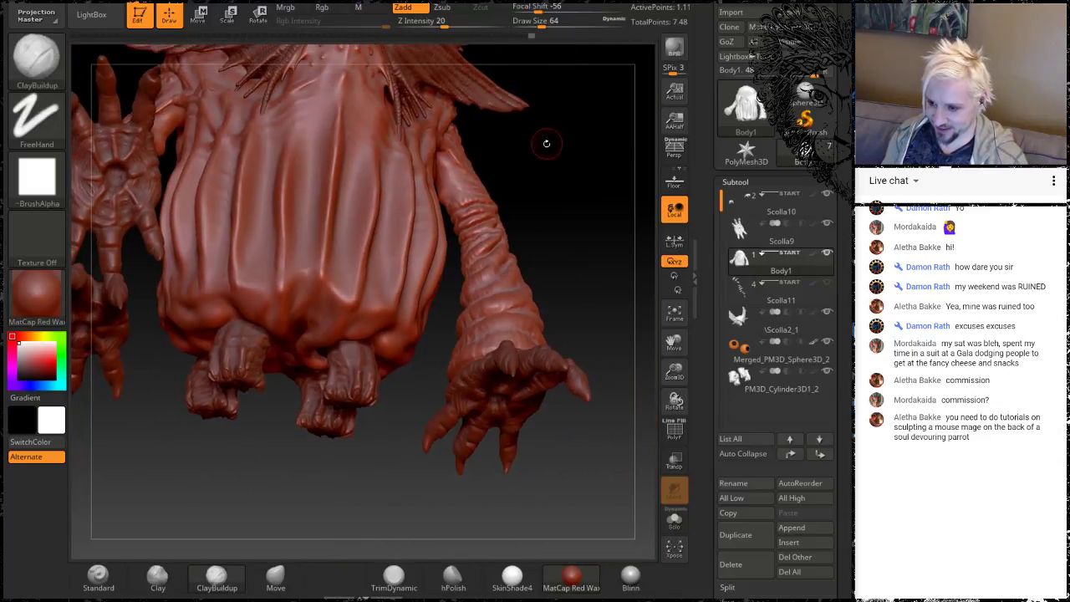
Build up clay near the lower end of the outer front belly fold and smooth it into the surface
mouse_move(544, 143)
mouse_down()
mouse_move(494, 139)
mouse_move(560, 178)
mouse_move(539, 178)
mouse_move(384, 280)
mouse_move(270, 259)
mouse_move(272, 323)
mouse_up()
drag(273, 248, 264, 319)
key(shift)
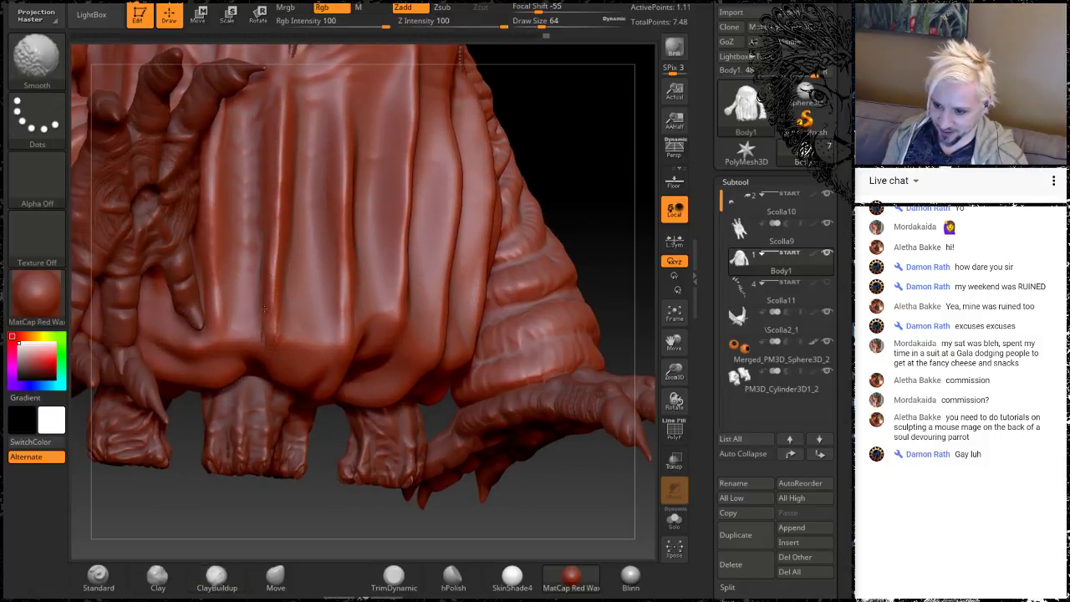
shift+drag(276, 257, 279, 290)
Build a long clay ridge along the outer front fold from the lower belly up to the chest and smooth it
mouse_move(535, 155)
mouse_down()
mouse_move(549, 159)
mouse_move(548, 149)
mouse_move(544, 167)
mouse_up()
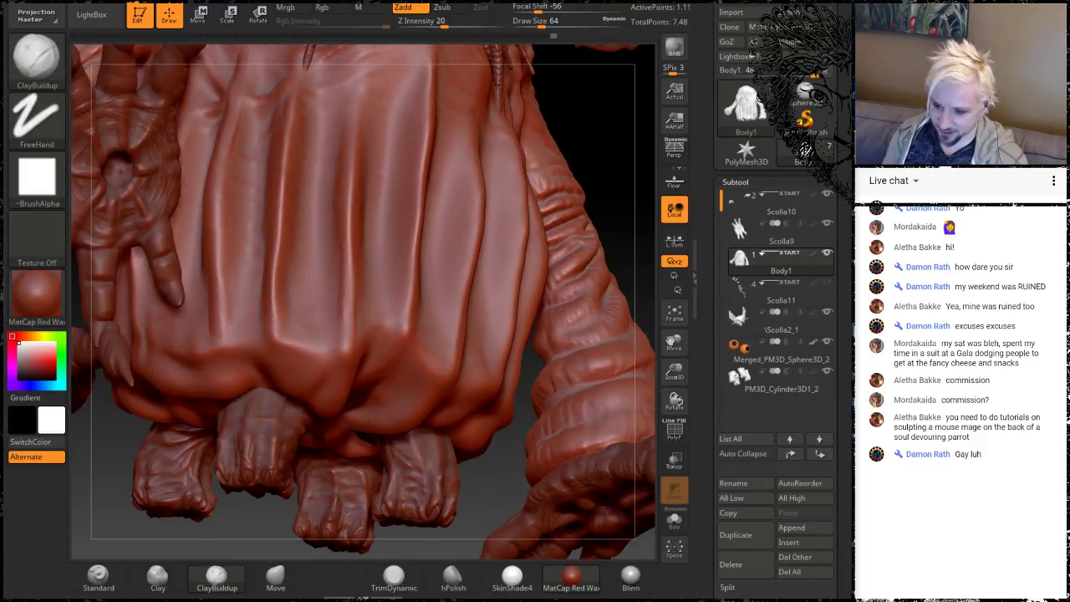
mouse_move(262, 317)
mouse_down()
mouse_move(272, 275)
mouse_move(263, 248)
mouse_move(285, 178)
mouse_up()
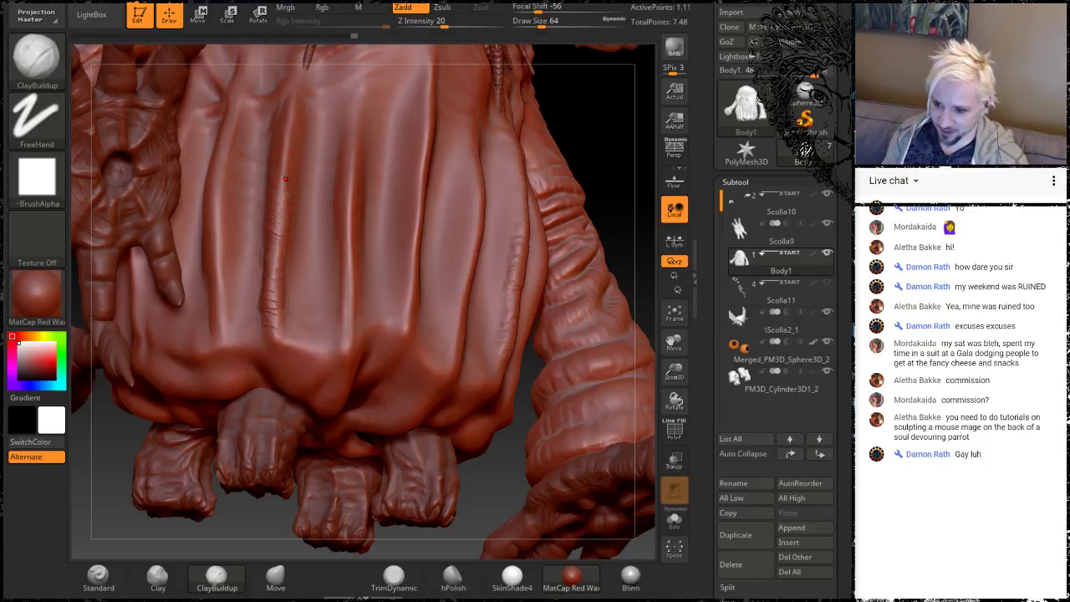
alt+drag(568, 107, 553, 171)
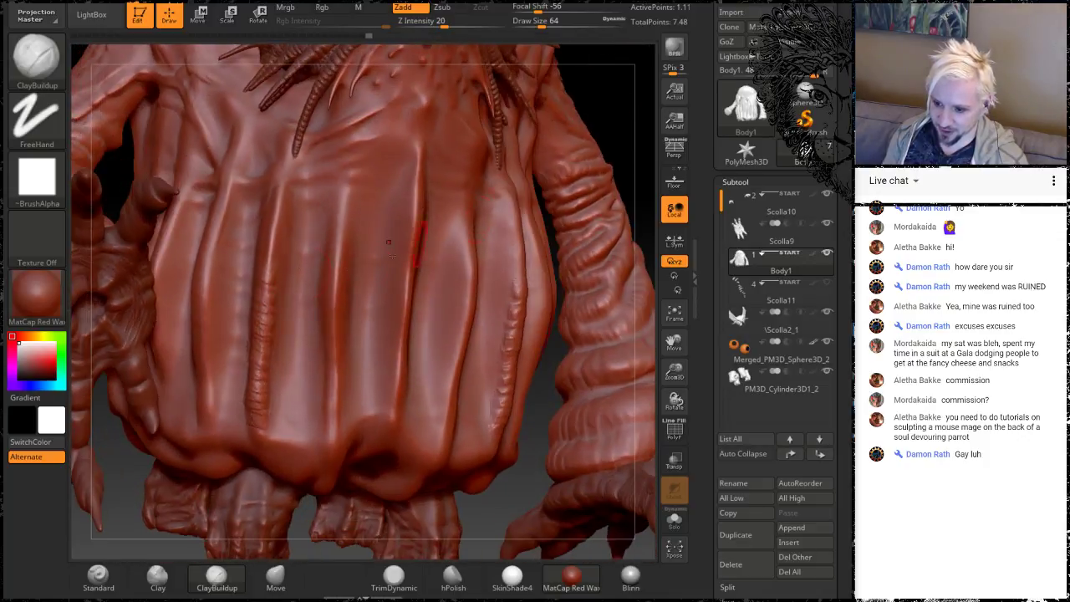
drag(274, 249, 290, 153)
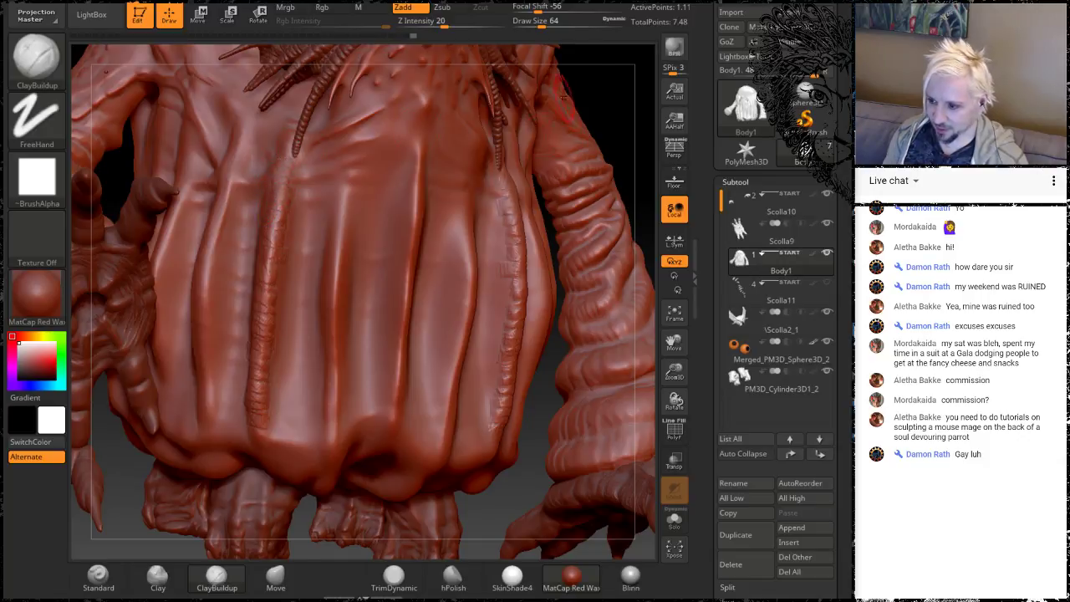
mouse_move(562, 98)
alt+mouse_down()
mouse_move(568, 145)
mouse_move(590, 134)
alt+mouse_up()
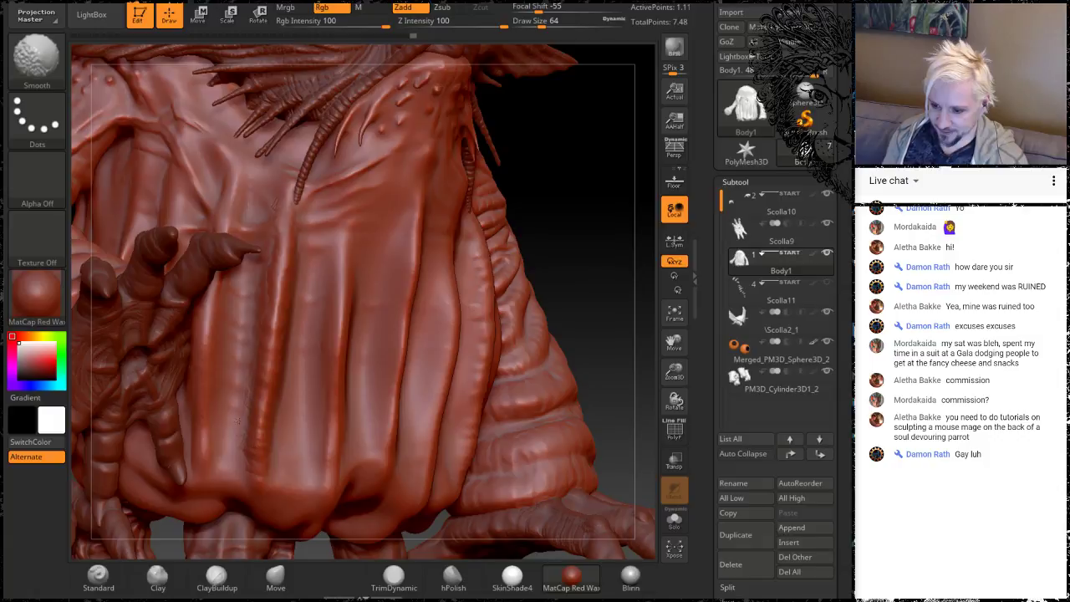
Build symmetrical clay ridges along the inner belly folds beside the centre, from the lower belly up to the chest
drag(567, 200, 481, 209)
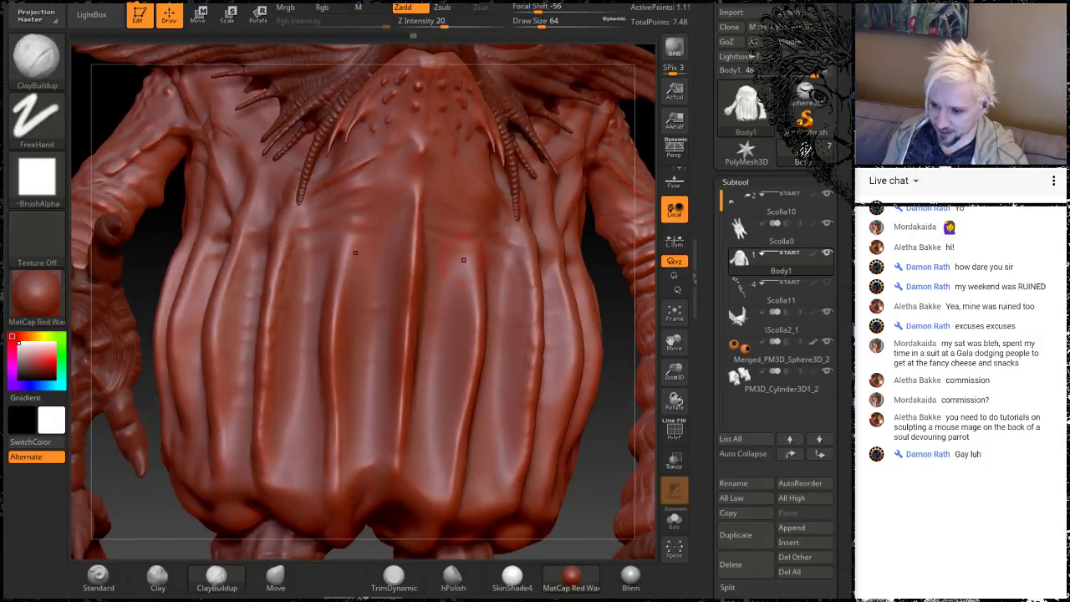
drag(463, 402, 457, 436)
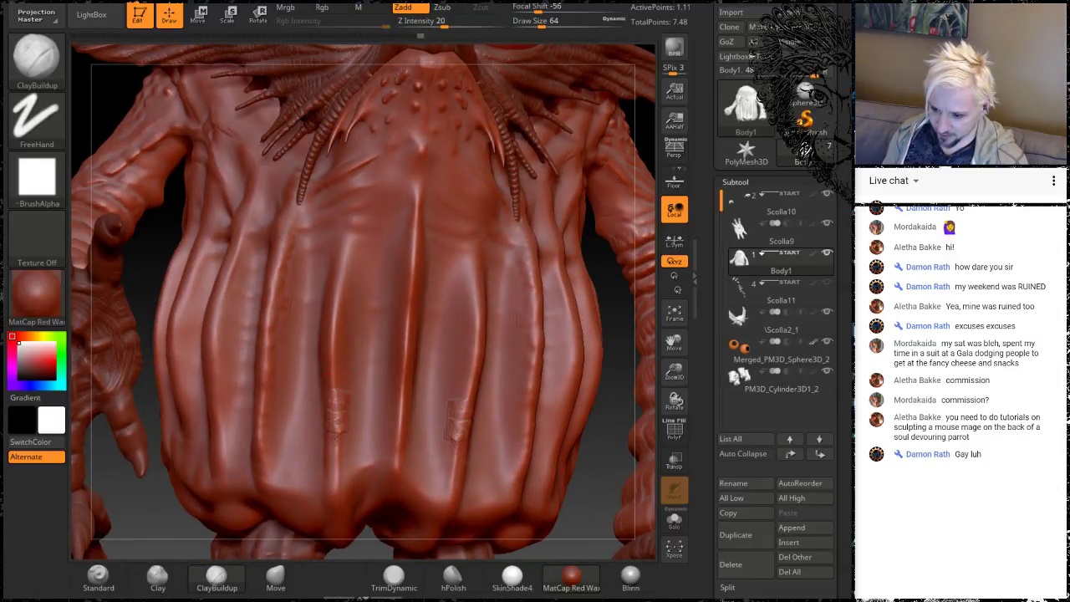
mouse_move(585, 489)
mouse_down()
mouse_move(535, 447)
mouse_move(311, 318)
mouse_move(335, 356)
mouse_up()
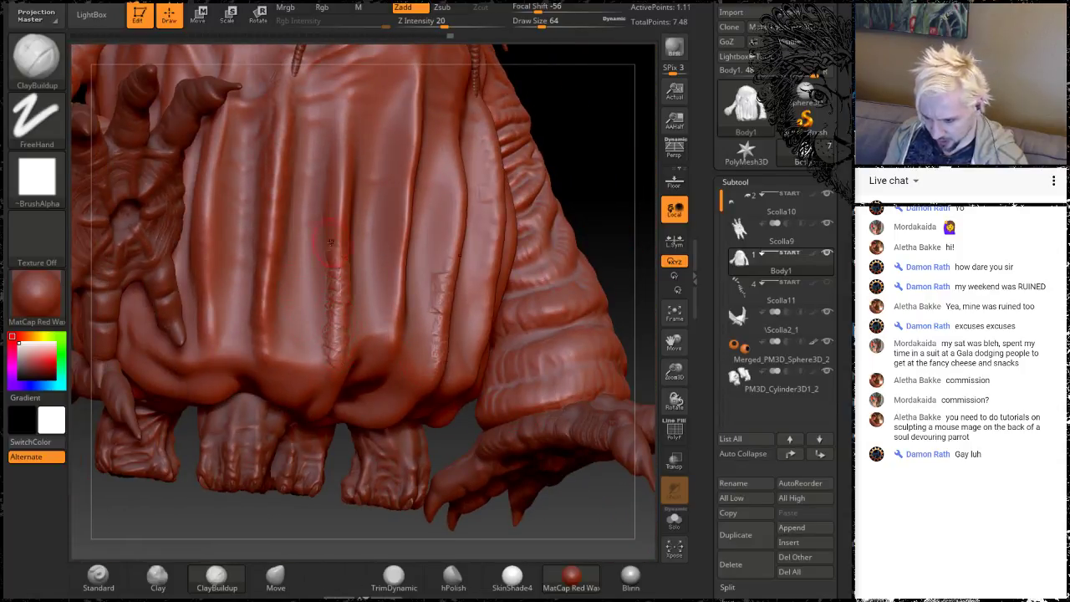
mouse_move(568, 117)
mouse_down()
mouse_move(571, 153)
mouse_move(468, 234)
mouse_up()
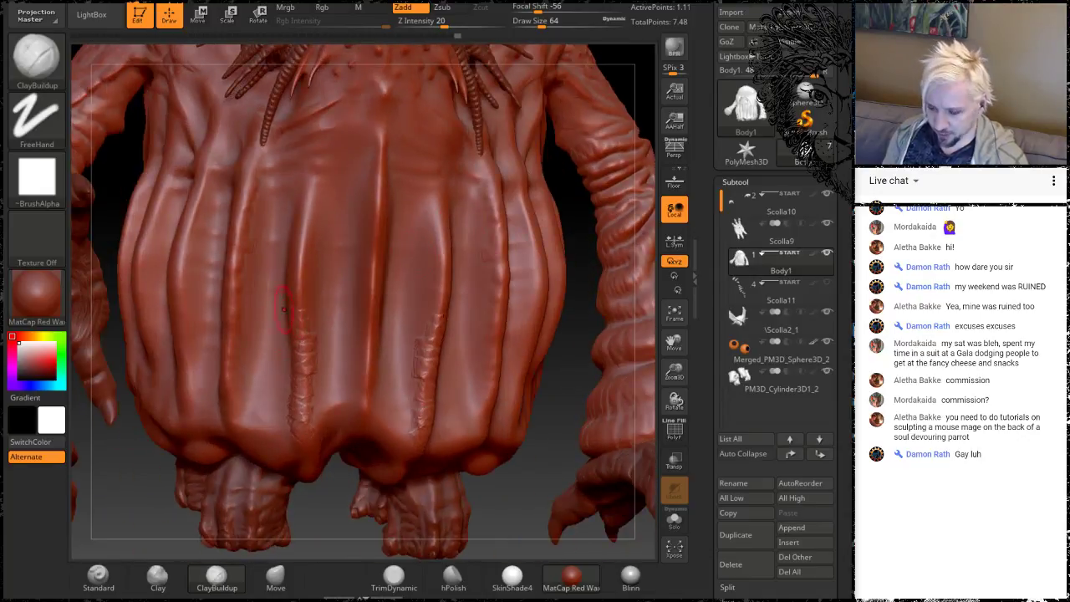
drag(297, 301, 320, 140)
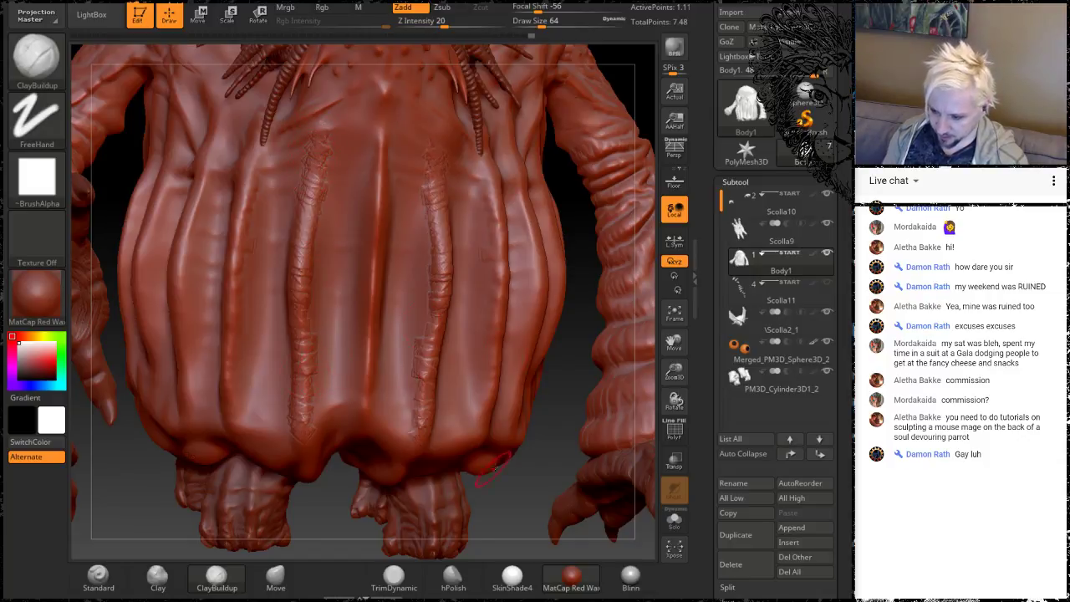
Thicken the lower part of the inner fold ridges with more clay and smooth the rough strokes on both sides
mouse_move(493, 501)
alt+mouse_down()
mouse_move(518, 426)
mouse_move(484, 321)
alt+mouse_up()
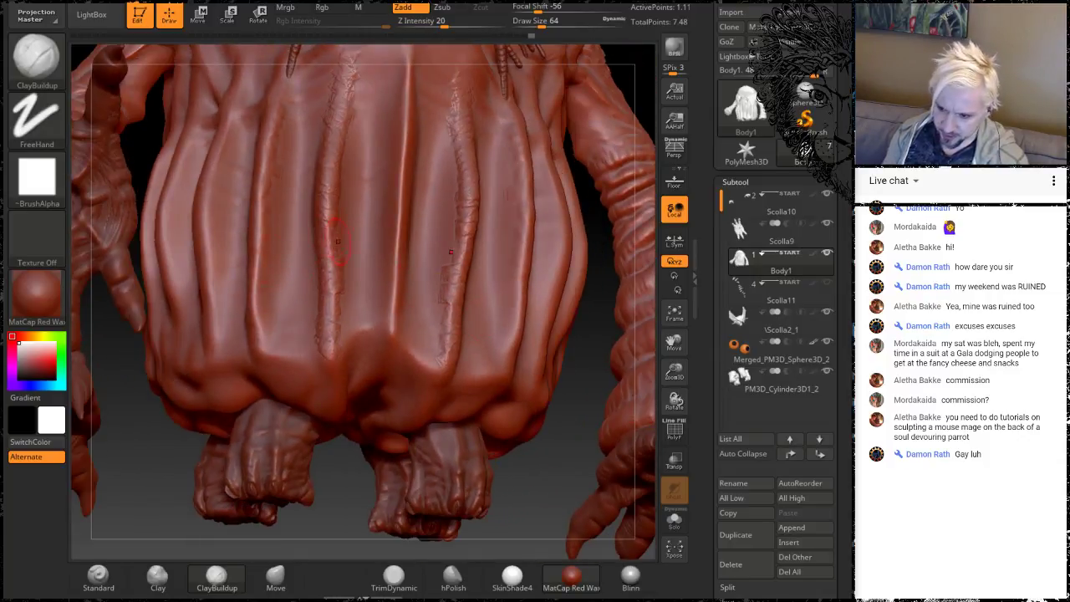
drag(318, 270, 326, 366)
key(shift)
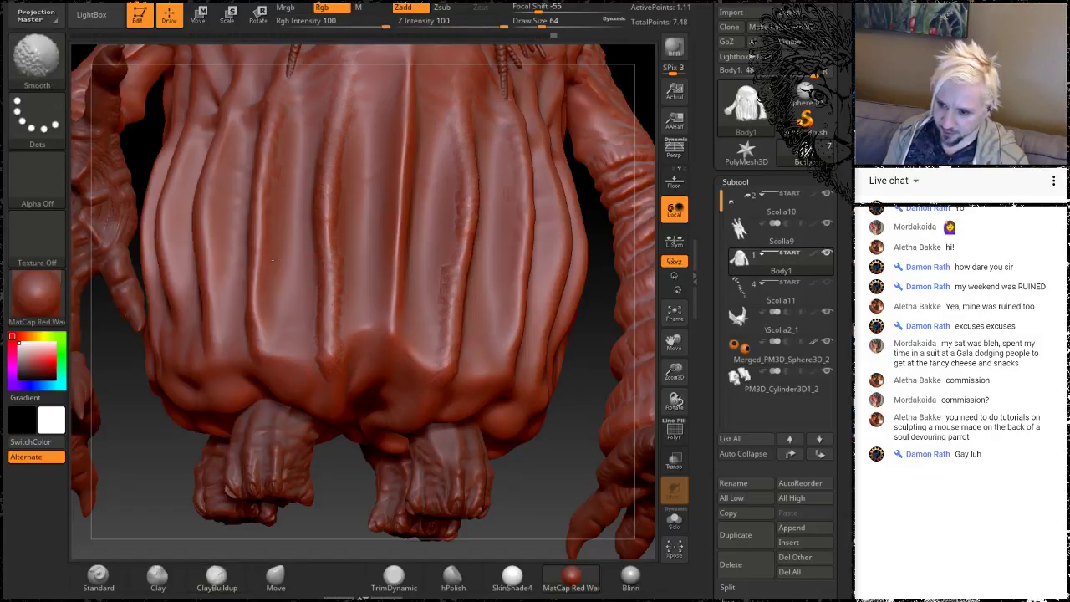
shift+drag(447, 215, 456, 196)
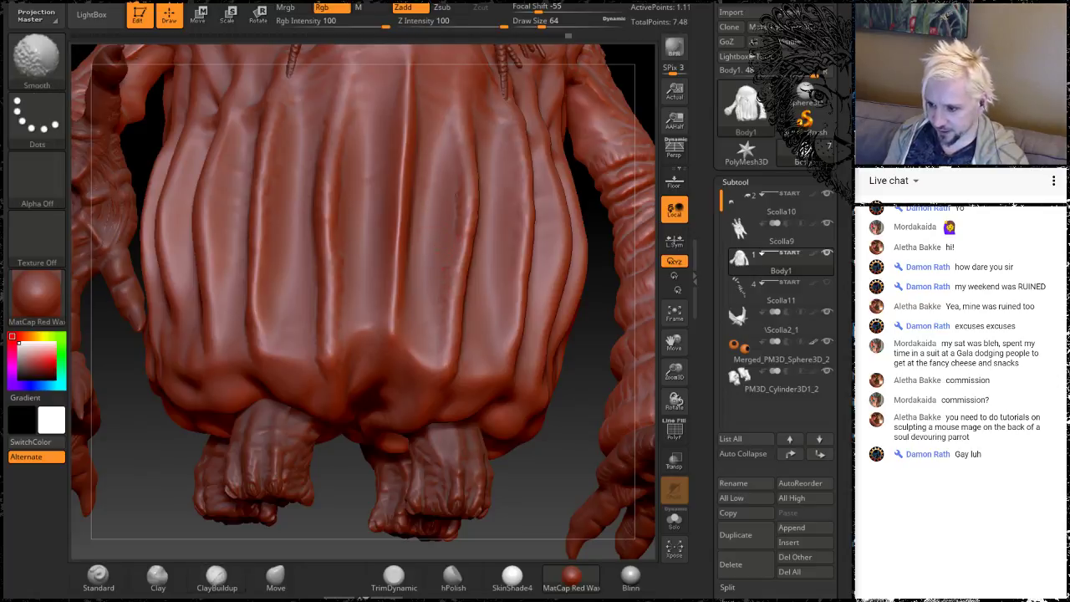
Build a clay ridge down the centre of the belly from the chest to the lower edge and smooth it
drag(533, 493, 515, 462)
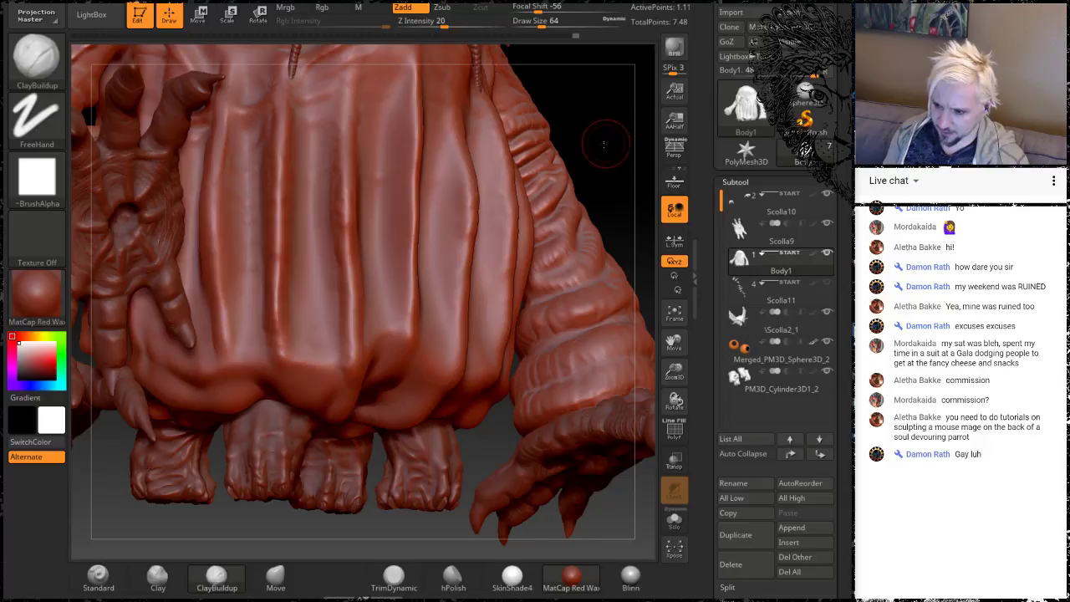
mouse_move(602, 138)
mouse_down()
mouse_move(386, 357)
mouse_move(393, 149)
mouse_up()
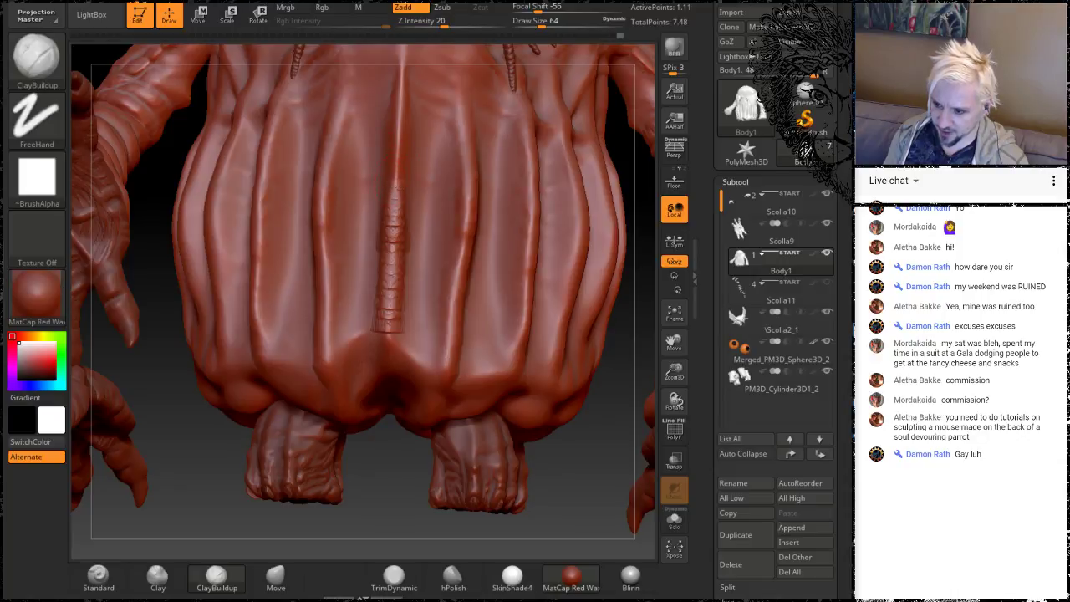
drag(395, 187, 401, 74)
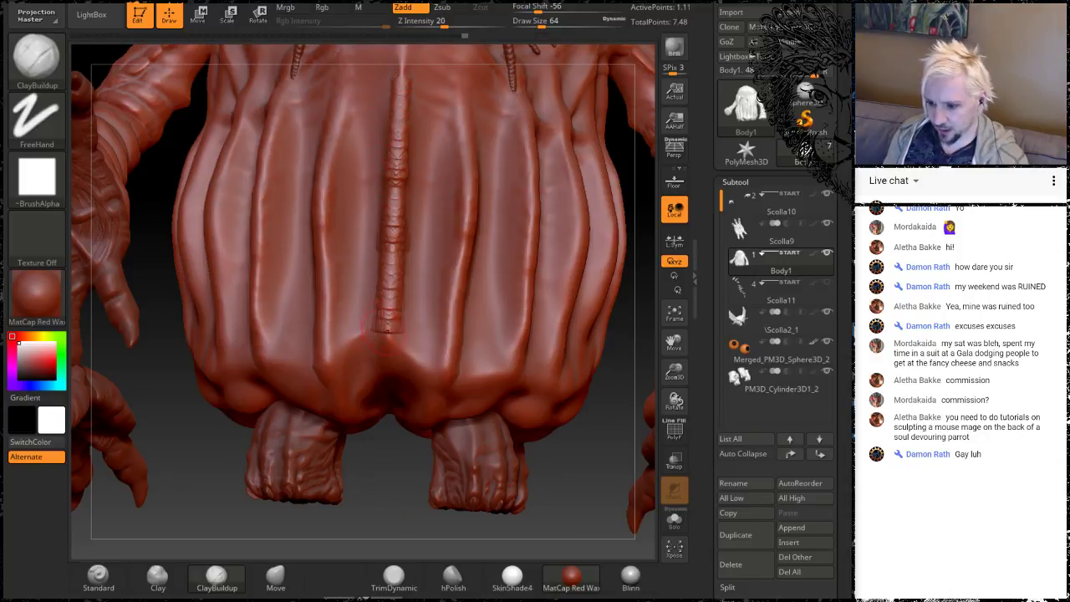
drag(386, 334, 386, 351)
drag(394, 518, 422, 464)
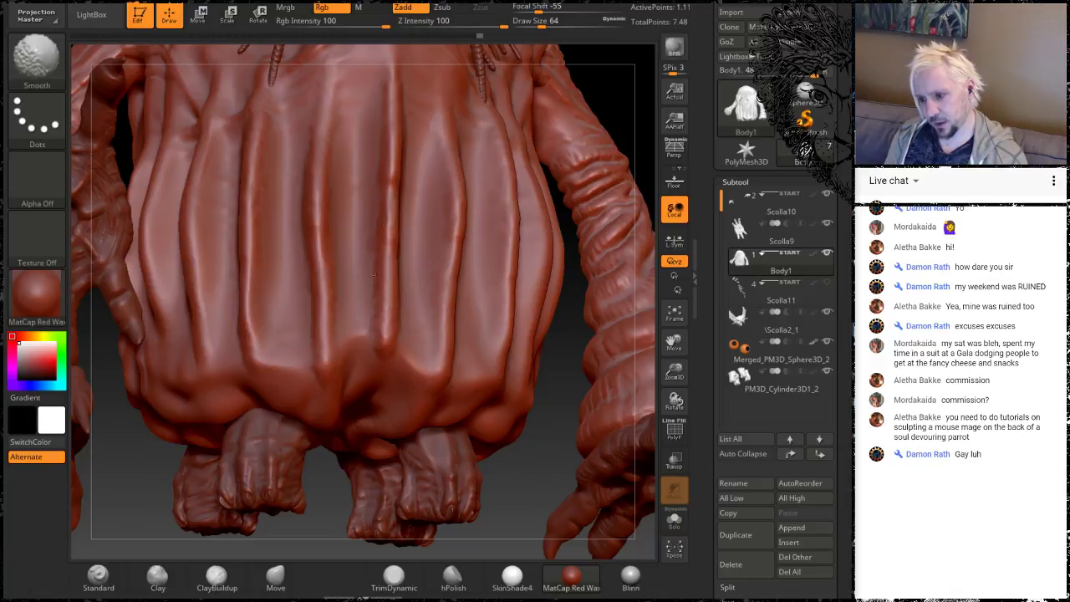
mouse_move(616, 100)
mouse_down()
mouse_move(547, 195)
mouse_move(495, 232)
mouse_up()
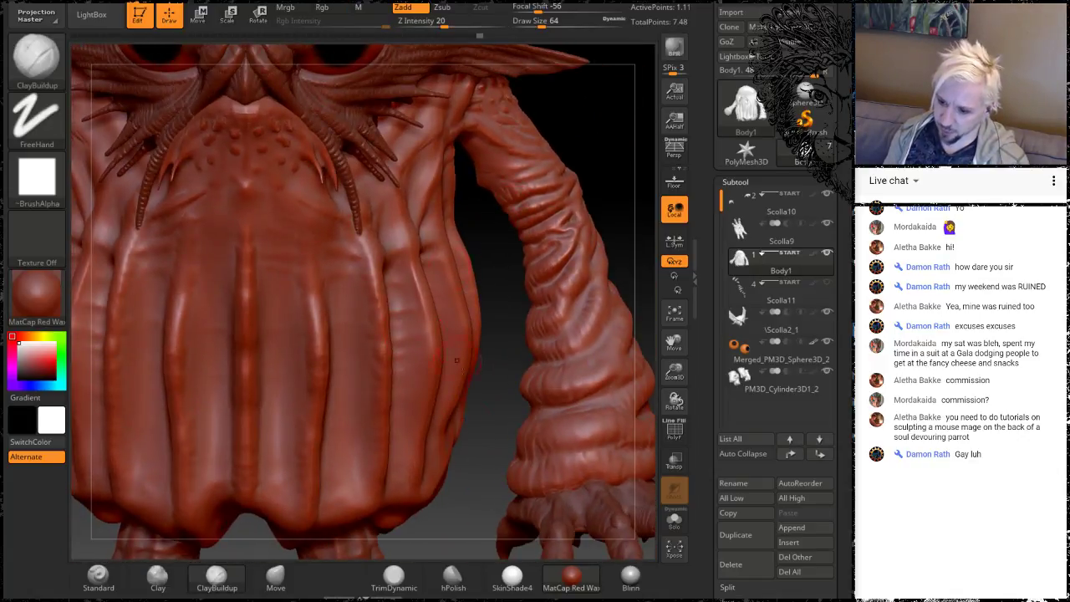
Build up clay at the lower end of the side belly fold near the arm and smooth it into the surface
alt+drag(454, 510, 461, 271)
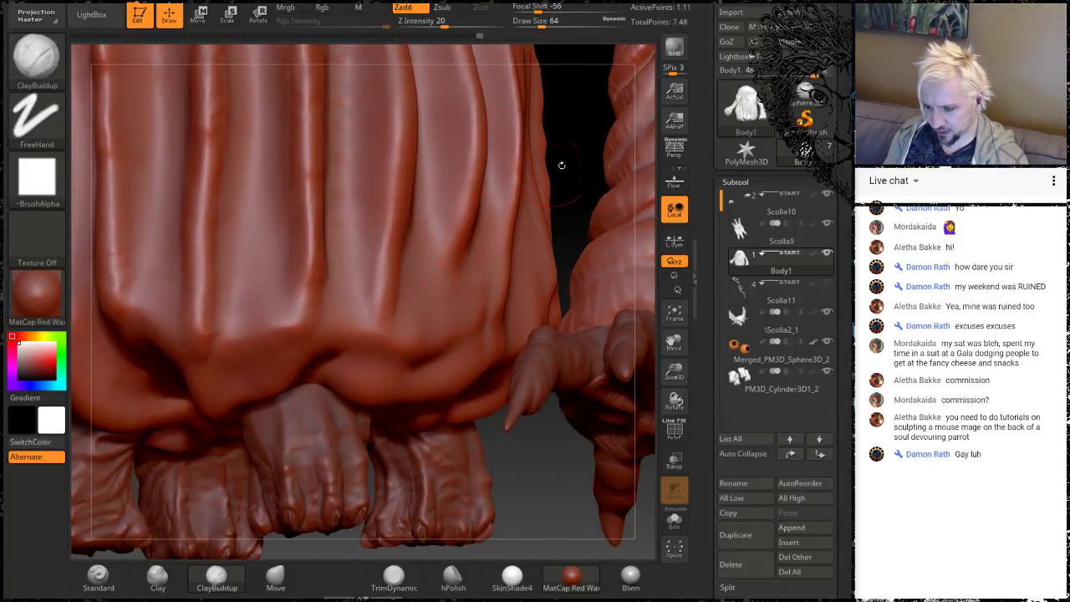
mouse_move(561, 166)
mouse_down()
mouse_move(432, 283)
mouse_move(422, 336)
mouse_move(428, 227)
mouse_up()
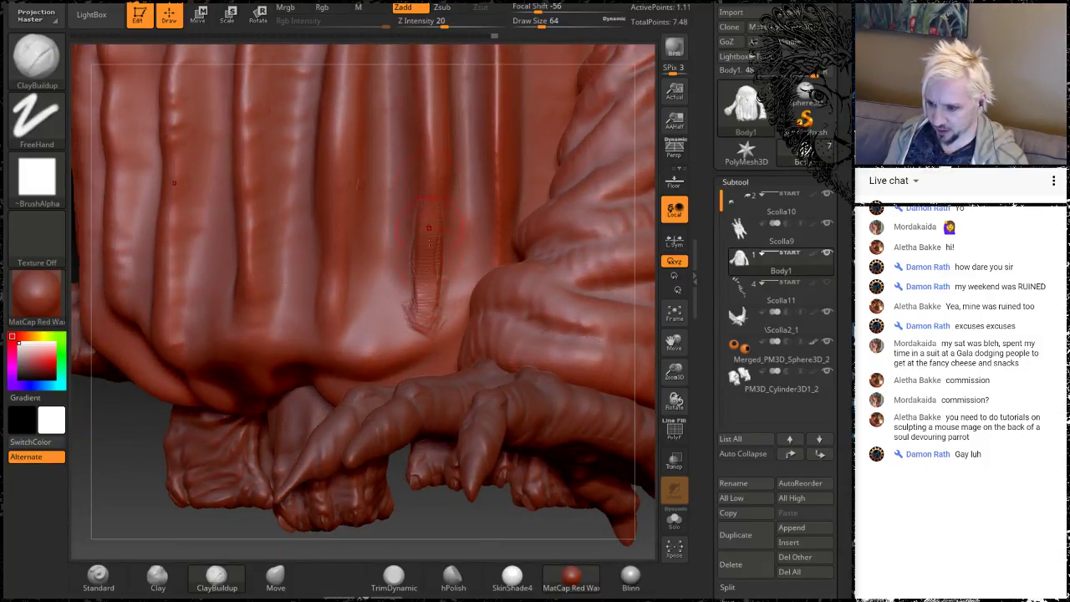
drag(425, 302, 430, 254)
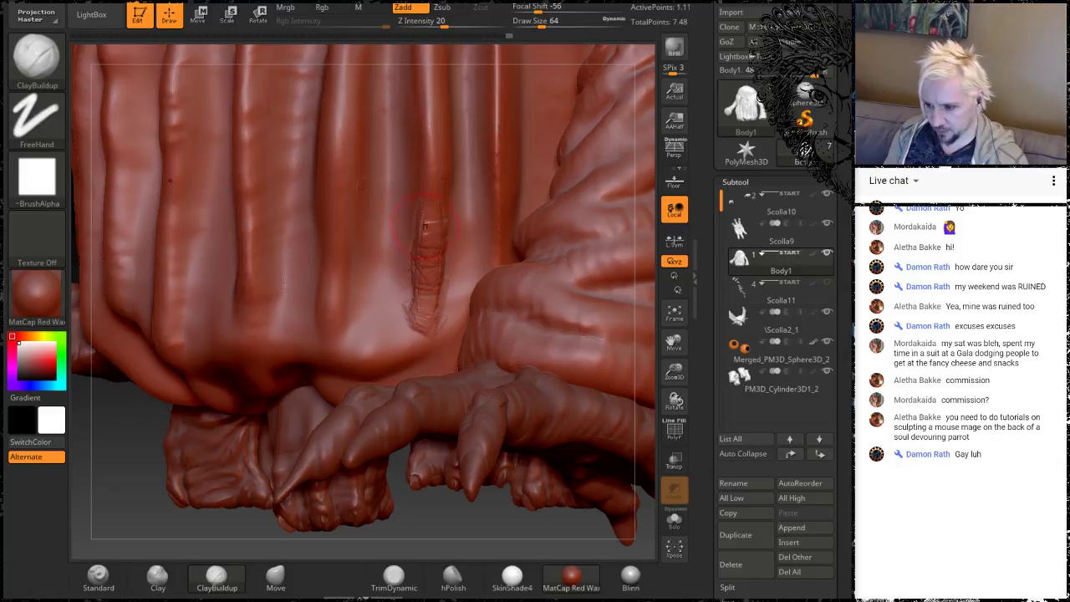
mouse_move(427, 292)
mouse_down()
mouse_move(423, 333)
mouse_move(431, 219)
mouse_up()
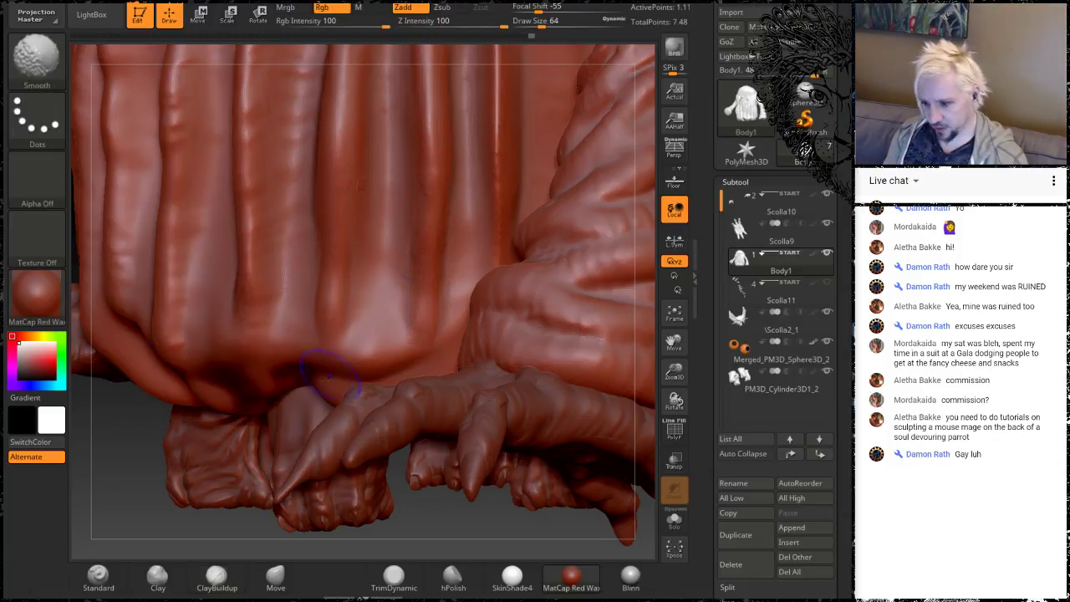
drag(145, 465, 276, 483)
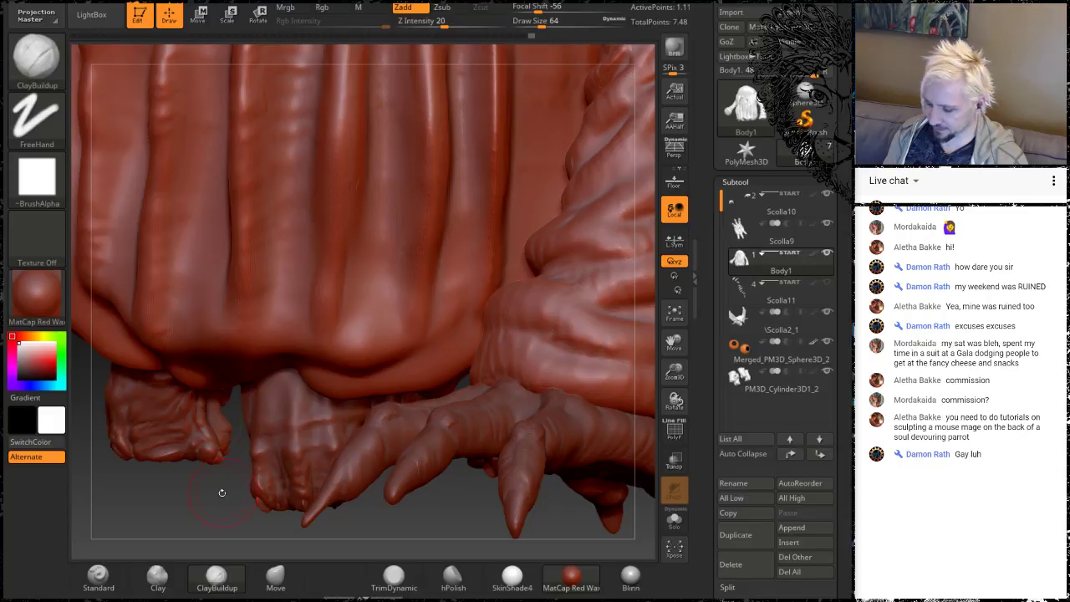
Smooth the middle of the front belly fold beside the centre
drag(185, 504, 318, 349)
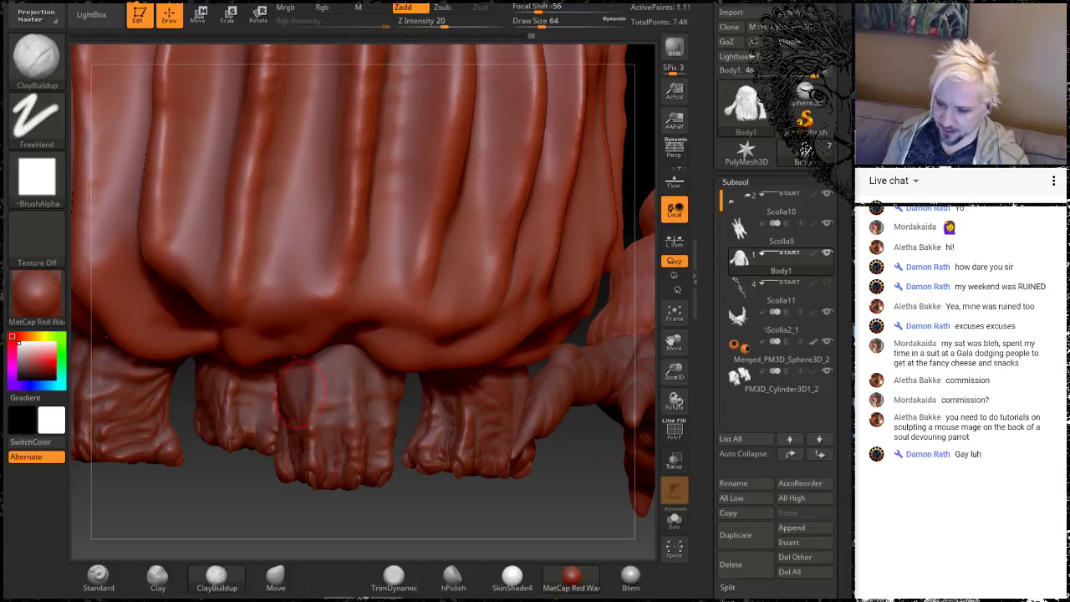
alt+drag(429, 505, 418, 337)
mouse_move(527, 166)
alt+mouse_down()
mouse_move(515, 326)
mouse_move(468, 327)
mouse_move(510, 326)
alt+mouse_up()
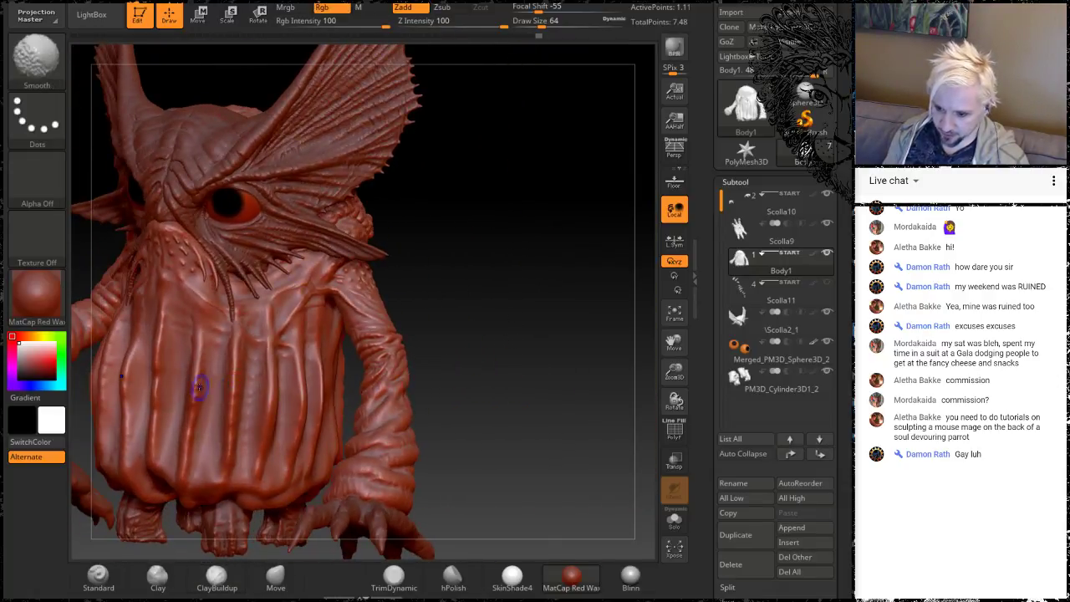
shift+drag(202, 383, 190, 409)
Smooth the upper end of the side fold just below the face tendrils
mouse_move(451, 286)
alt+mouse_down()
mouse_move(485, 360)
mouse_move(595, 177)
mouse_move(510, 184)
mouse_move(458, 286)
mouse_move(456, 277)
alt+mouse_up()
drag(453, 253, 452, 370)
mouse_move(453, 285)
mouse_down()
mouse_move(454, 271)
mouse_move(456, 321)
mouse_up()
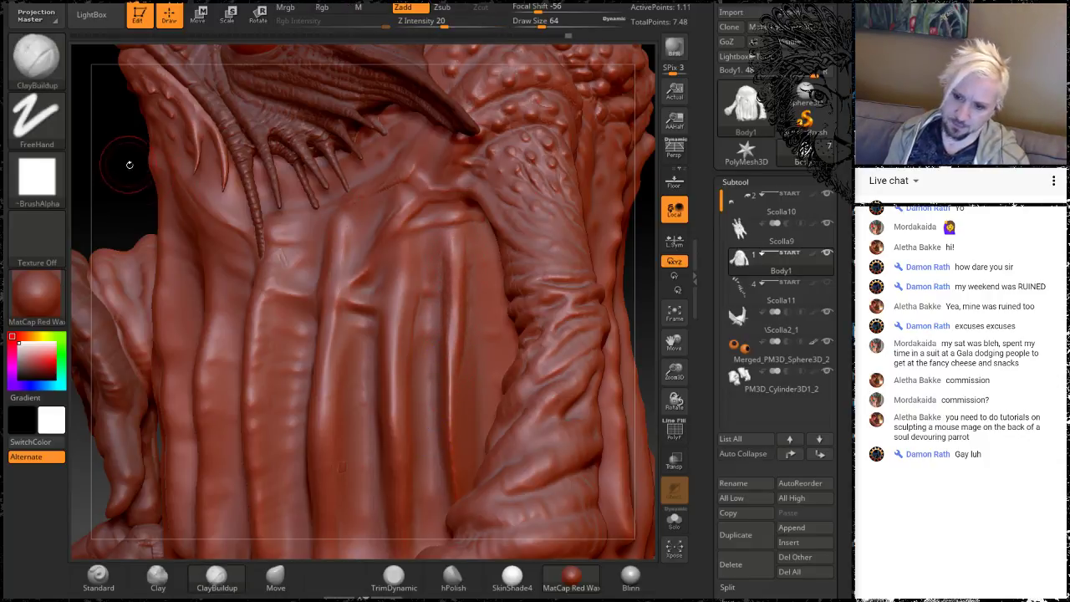
drag(148, 189, 276, 209)
shift+drag(309, 304, 285, 252)
mouse_move(577, 191)
alt+mouse_down()
mouse_move(556, 135)
mouse_move(543, 241)
mouse_move(534, 228)
mouse_move(493, 260)
alt+mouse_up()
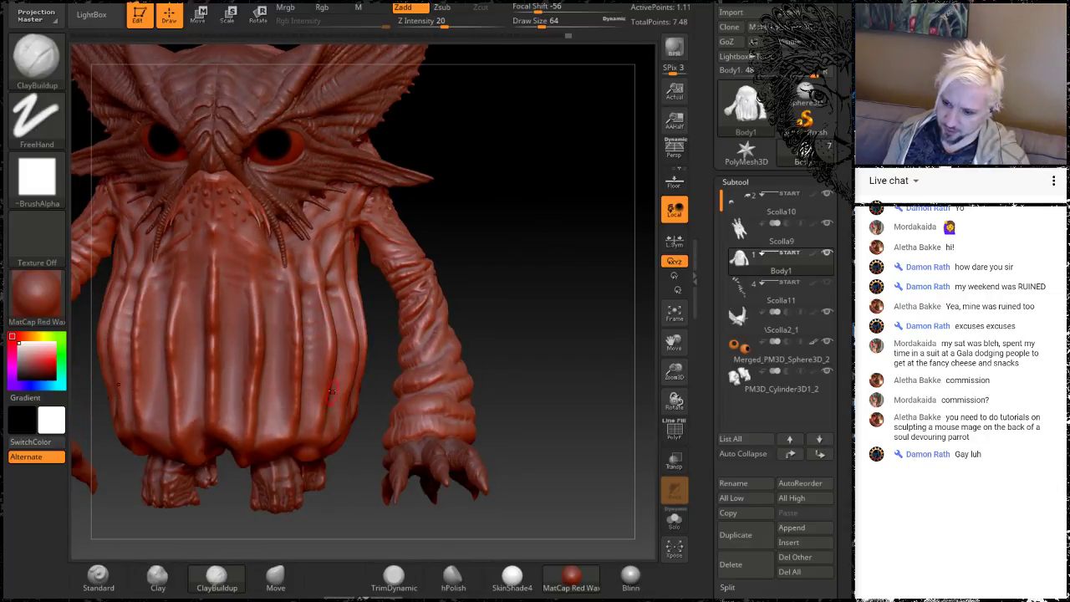
Switch to the Move brush and set its draw size to 116
drag(512, 183, 337, 381)
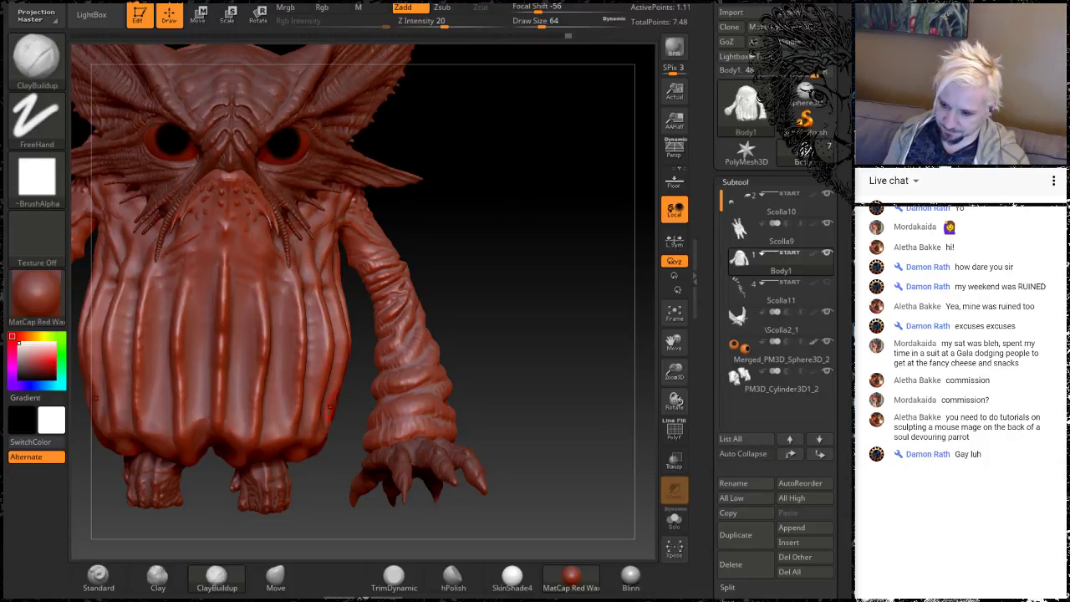
mouse_move(514, 334)
alt+mouse_down()
mouse_move(510, 301)
mouse_move(523, 372)
alt+mouse_up()
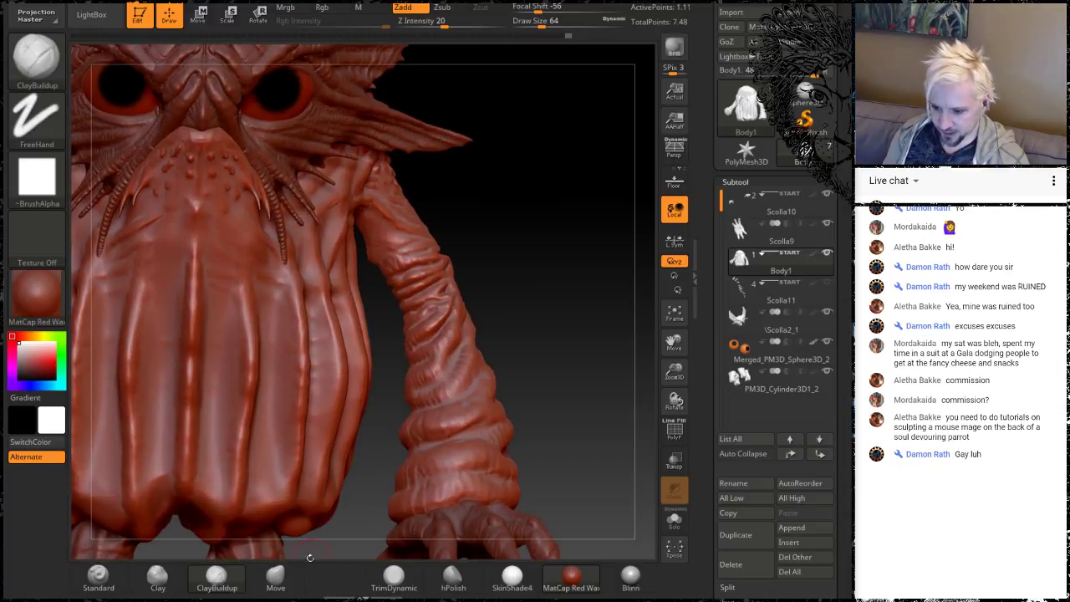
click(279, 576)
key(space)
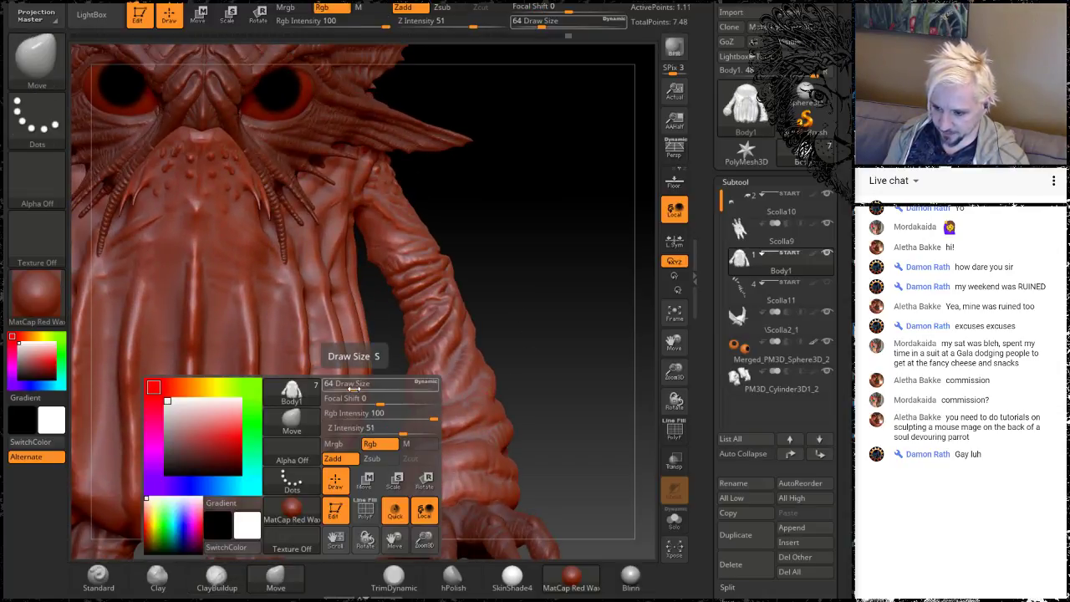
drag(346, 388, 364, 410)
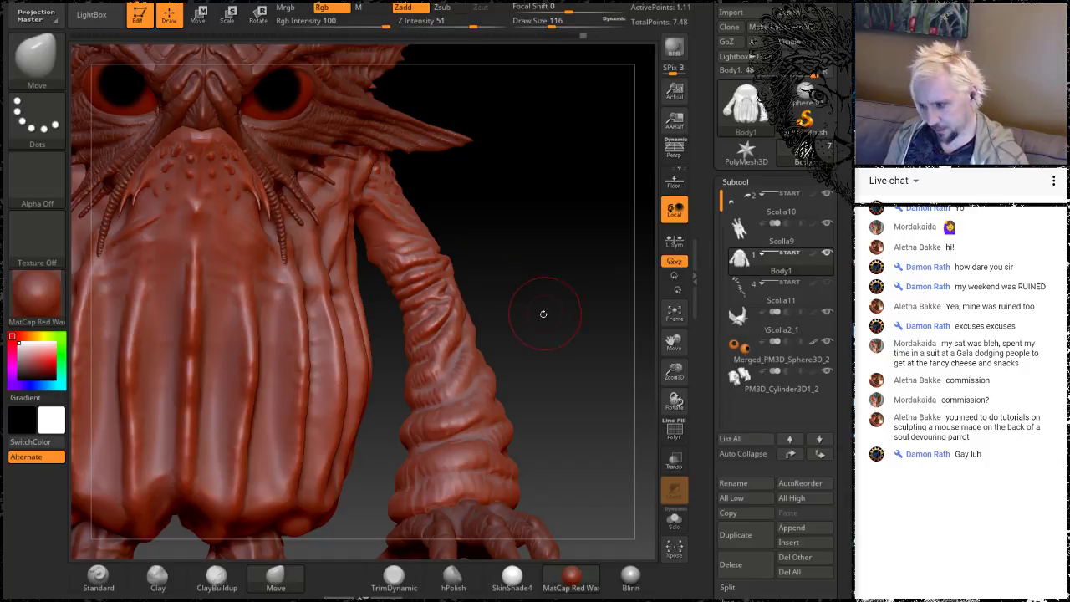
Smooth the upper part of the central belly ridge and the folds along the side of the body
mouse_move(542, 312)
alt+mouse_down()
mouse_move(542, 234)
mouse_move(565, 207)
alt+mouse_up()
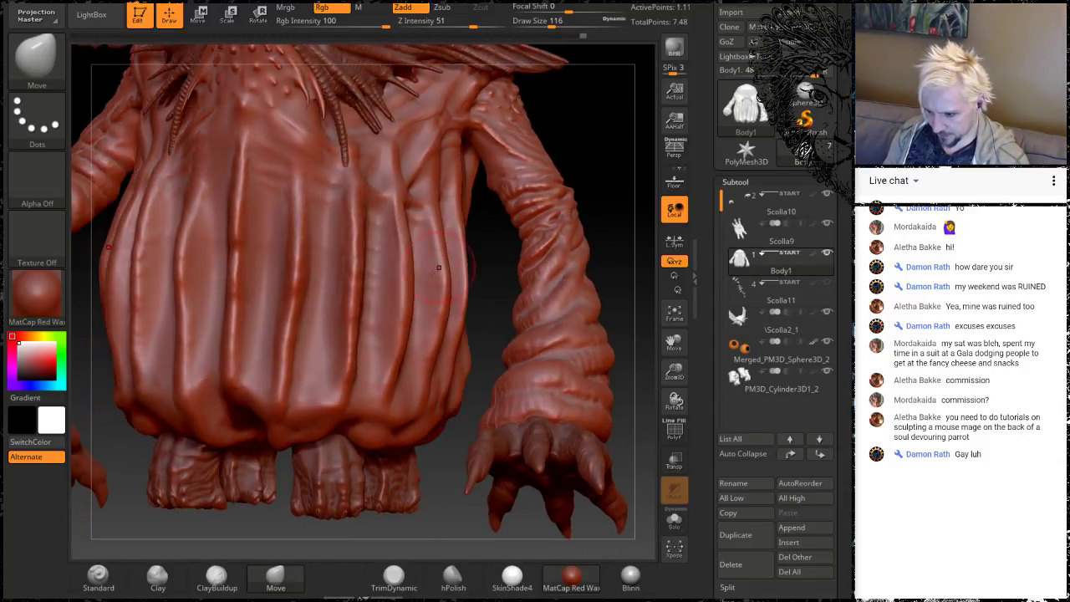
key(shift)
shift+drag(238, 200, 236, 231)
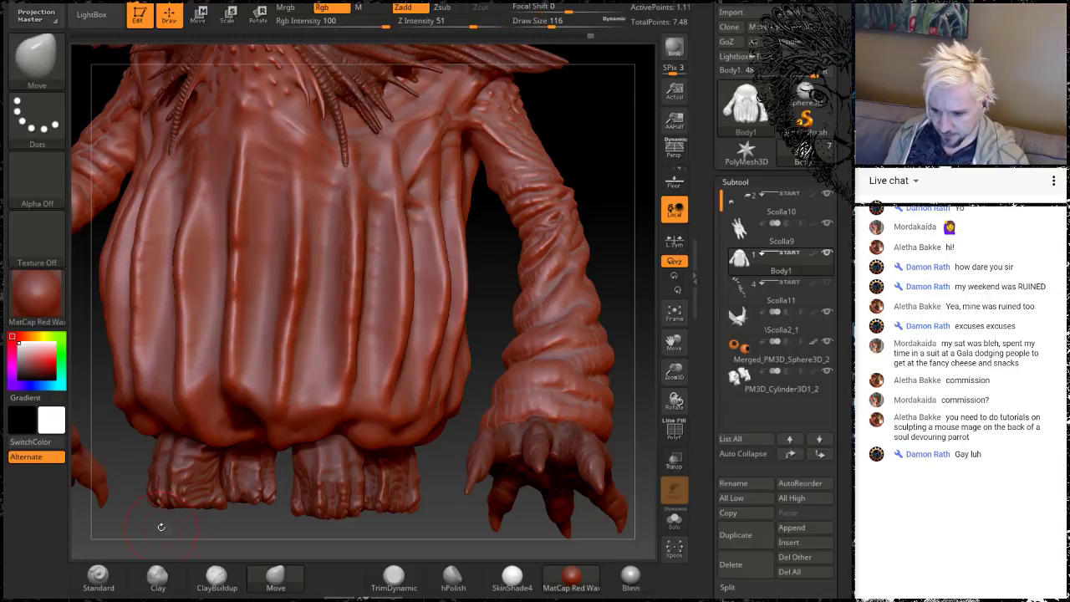
drag(161, 526, 100, 528)
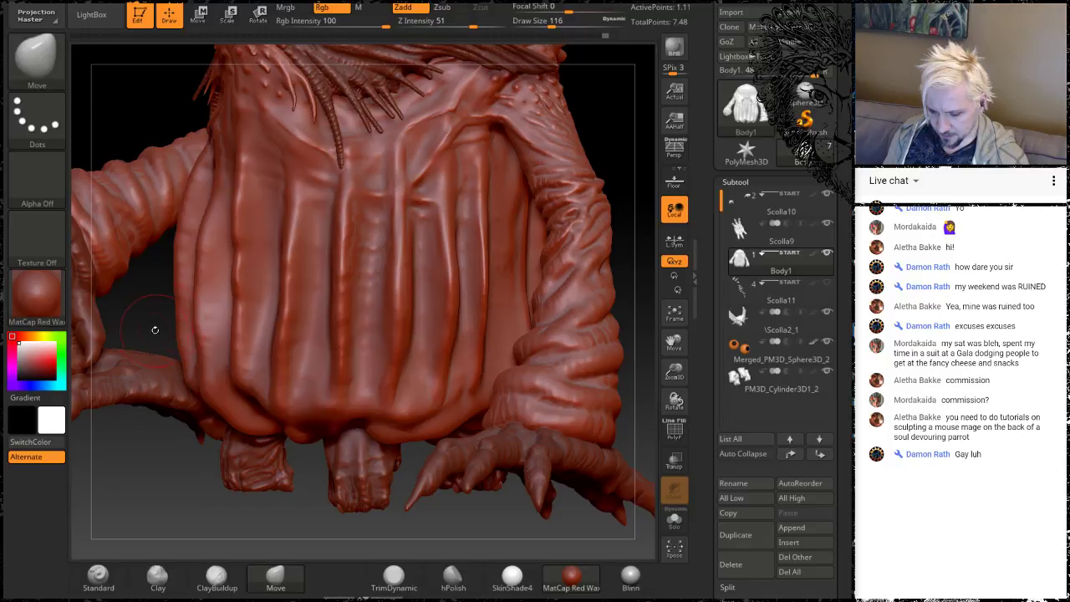
drag(155, 331, 282, 285)
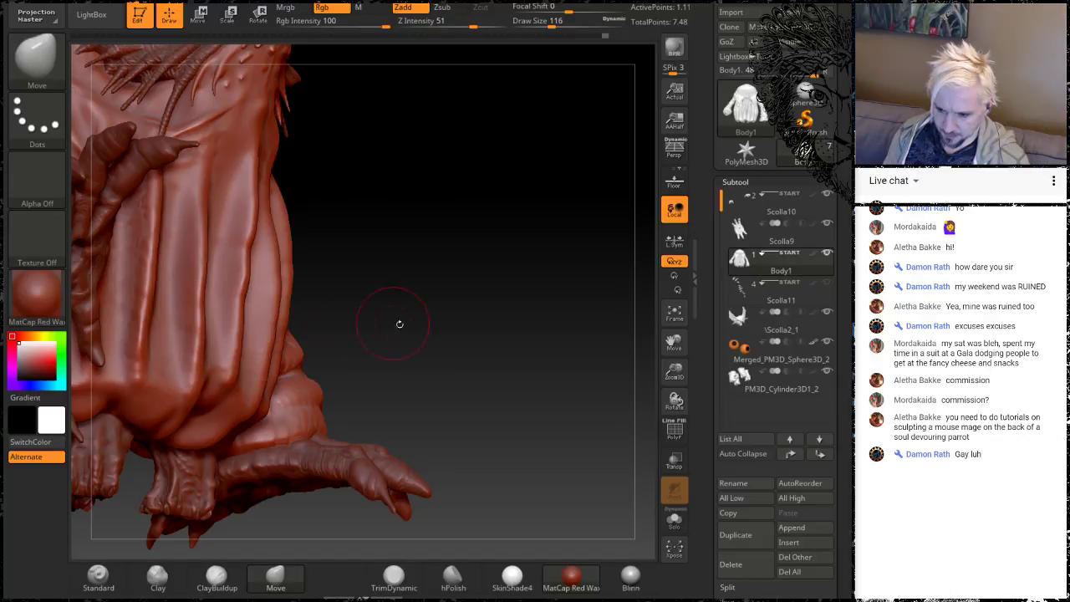
mouse_move(400, 323)
mouse_down()
mouse_move(381, 361)
mouse_move(285, 288)
mouse_up()
key(shift)
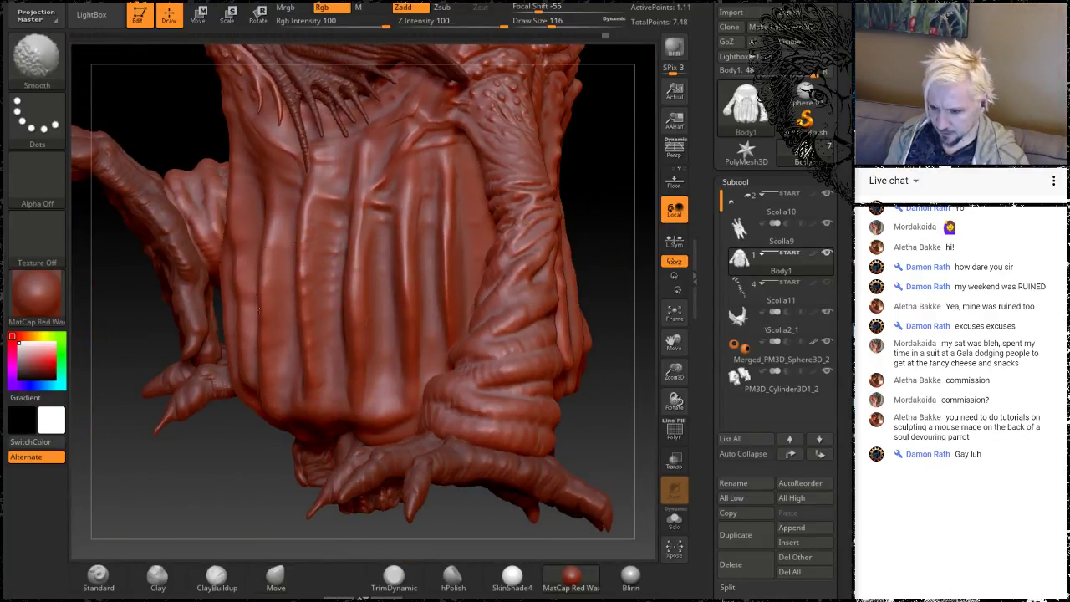
mouse_move(620, 185)
mouse_down()
mouse_move(641, 158)
mouse_move(533, 148)
mouse_move(516, 209)
mouse_move(549, 234)
mouse_move(446, 253)
mouse_move(530, 223)
mouse_move(595, 170)
mouse_move(372, 204)
mouse_up()
mouse_move(435, 215)
mouse_down()
mouse_move(549, 298)
mouse_move(521, 233)
mouse_move(496, 220)
mouse_up()
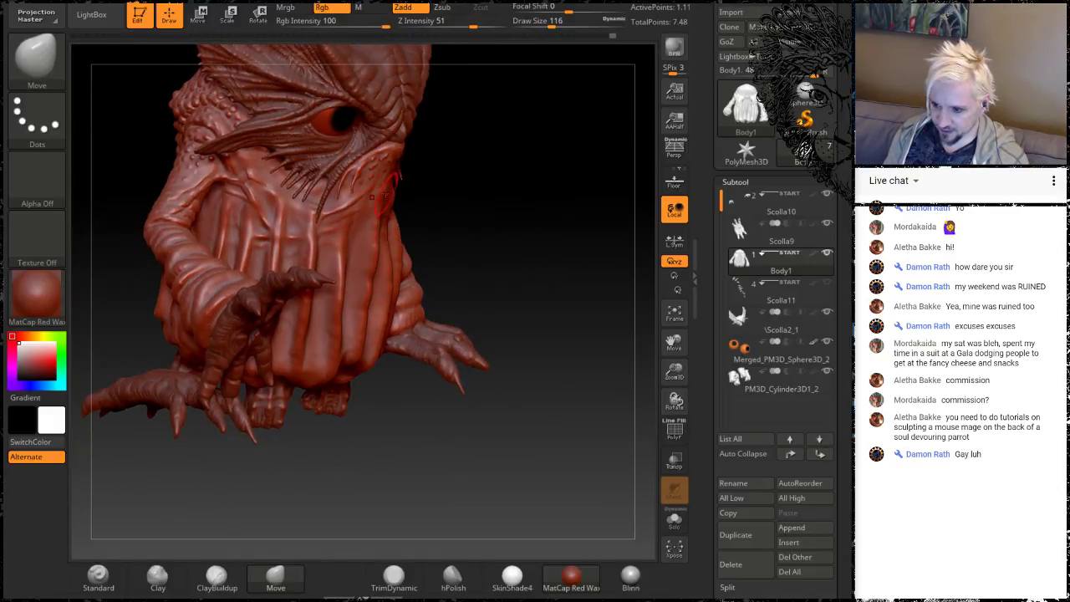
Try pulling a long spike forward out of the body just below the face with the Move brush
drag(432, 201, 506, 264)
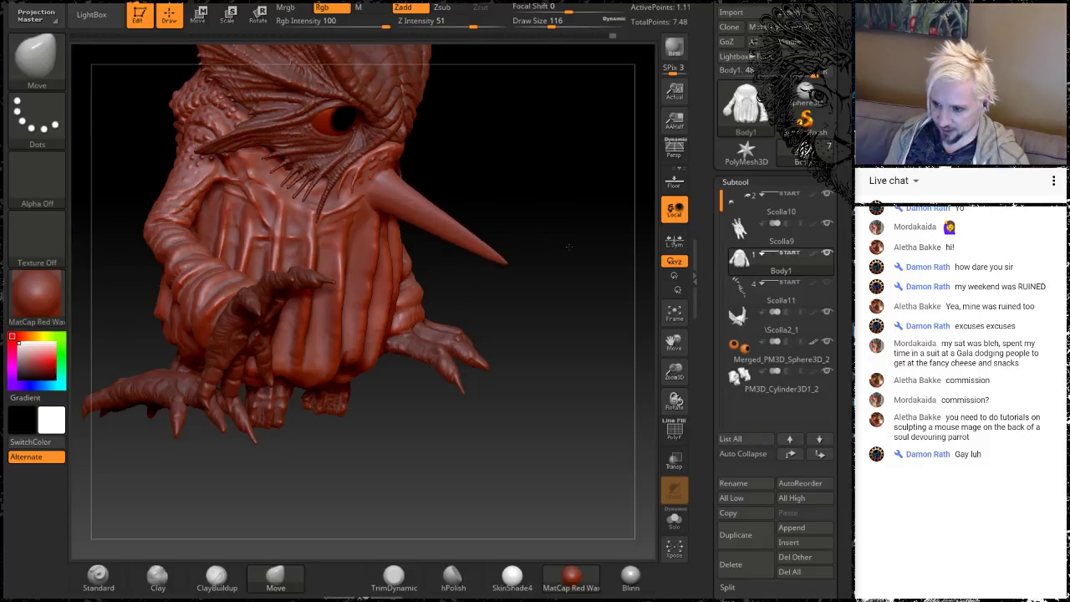
mouse_move(576, 179)
mouse_down()
mouse_move(535, 218)
mouse_move(546, 170)
mouse_move(542, 201)
mouse_move(504, 181)
mouse_move(529, 183)
mouse_move(412, 195)
mouse_move(467, 209)
mouse_move(453, 182)
mouse_move(559, 158)
mouse_move(533, 219)
mouse_move(486, 265)
mouse_up()
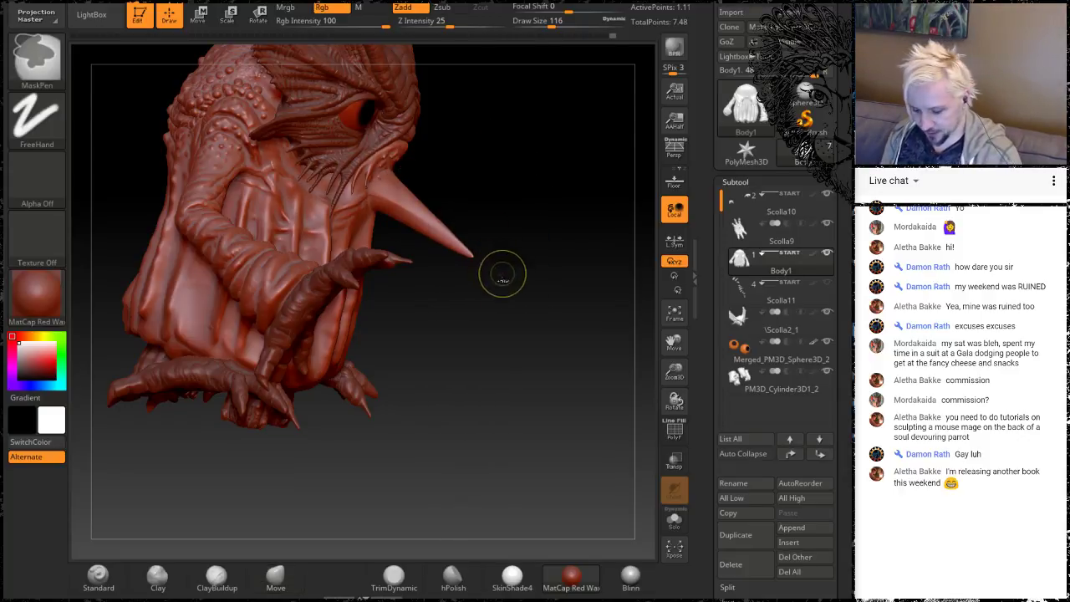
mouse_move(554, 310)
mouse_down()
mouse_move(468, 313)
mouse_move(543, 276)
mouse_move(616, 217)
mouse_move(522, 212)
mouse_move(554, 270)
mouse_move(552, 288)
mouse_move(518, 290)
mouse_move(491, 308)
mouse_move(535, 310)
mouse_move(562, 289)
mouse_move(466, 284)
mouse_move(571, 291)
mouse_move(565, 201)
mouse_move(527, 188)
mouse_move(562, 185)
mouse_move(546, 201)
mouse_move(598, 144)
mouse_move(547, 148)
mouse_up()
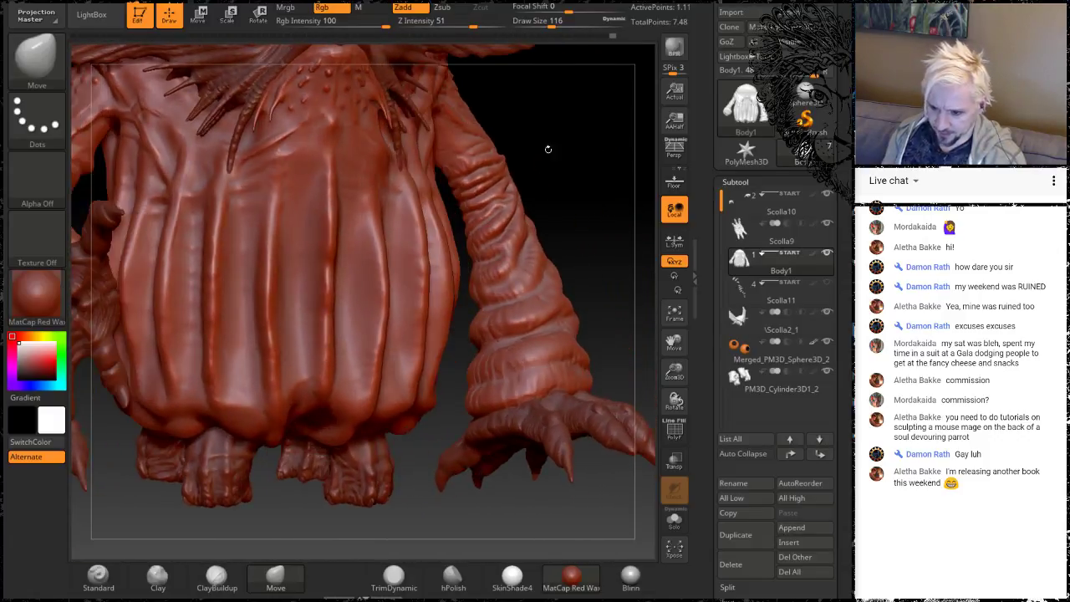
Smooth the belly surface between the front folds
key(shift)
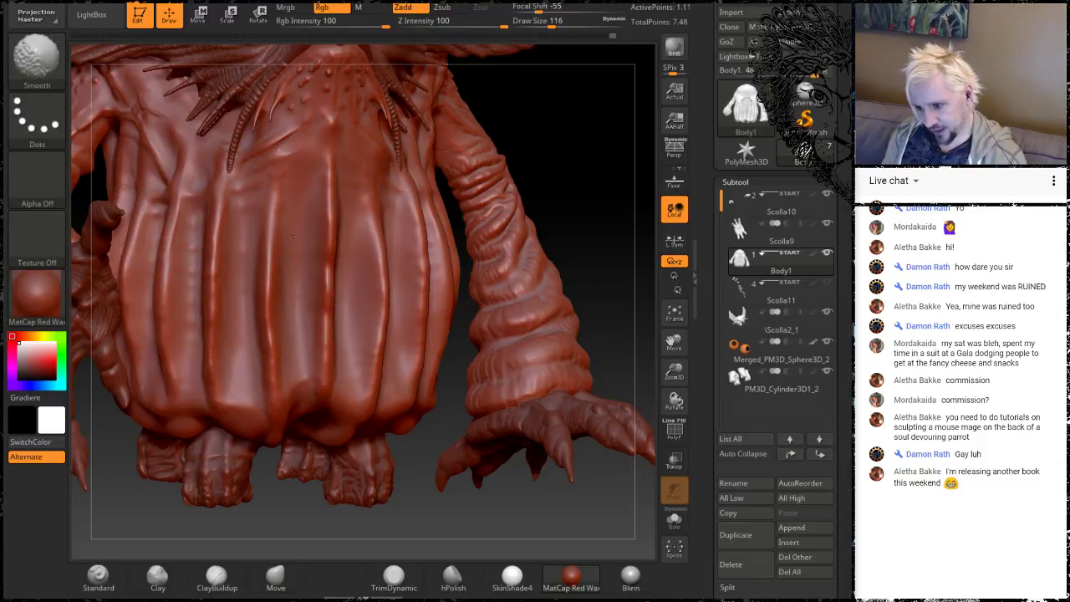
mouse_move(594, 210)
alt+mouse_down()
mouse_move(585, 163)
mouse_move(527, 197)
alt+mouse_up()
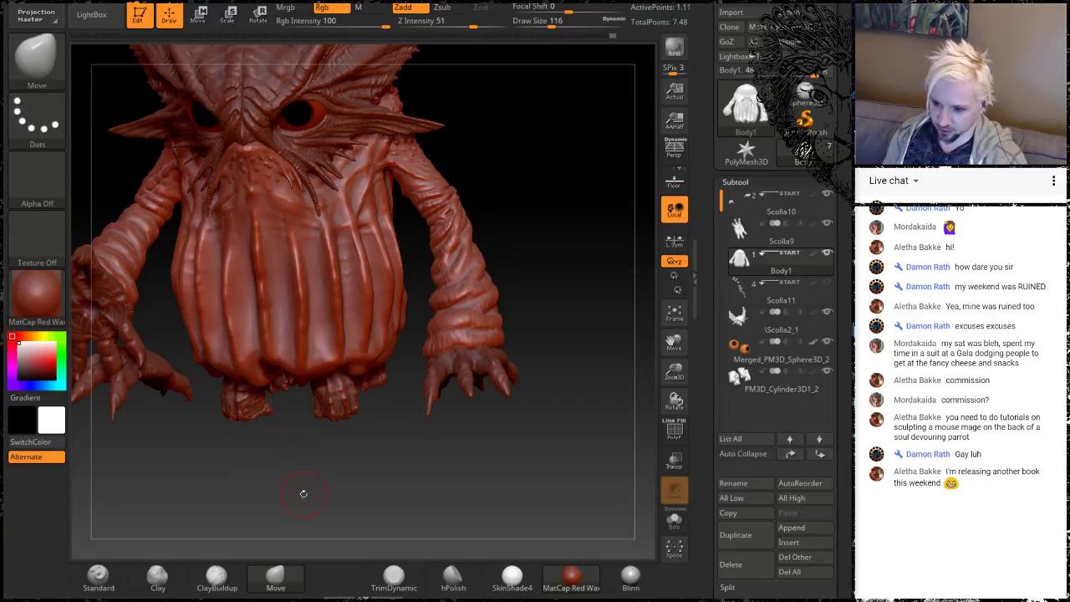
alt+drag(303, 493, 303, 543)
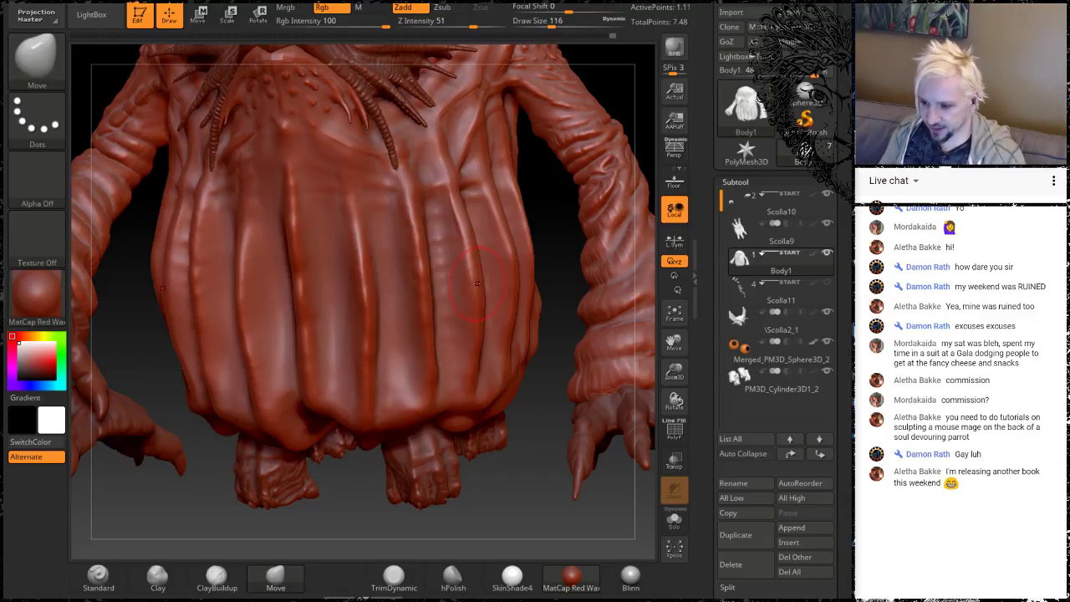
Pull the belly's front outline slightly outward with the Move brush and adjust the folds' profile from several sides
mouse_move(347, 499)
alt+mouse_down()
mouse_move(331, 442)
mouse_move(393, 468)
mouse_move(356, 462)
mouse_move(298, 428)
mouse_move(219, 482)
mouse_move(348, 435)
mouse_move(337, 356)
alt+mouse_up()
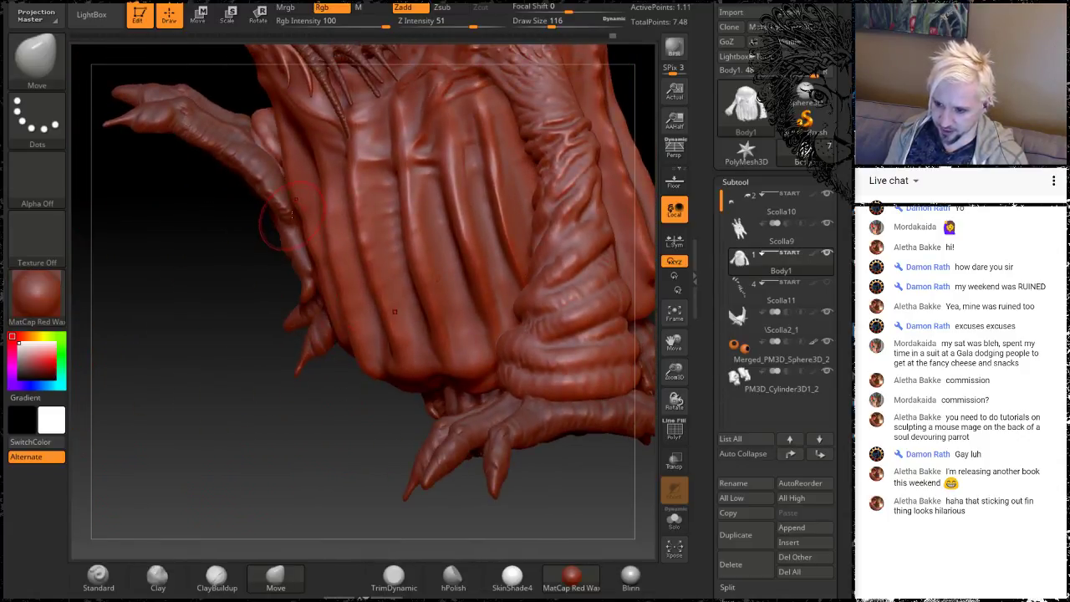
drag(302, 220, 291, 222)
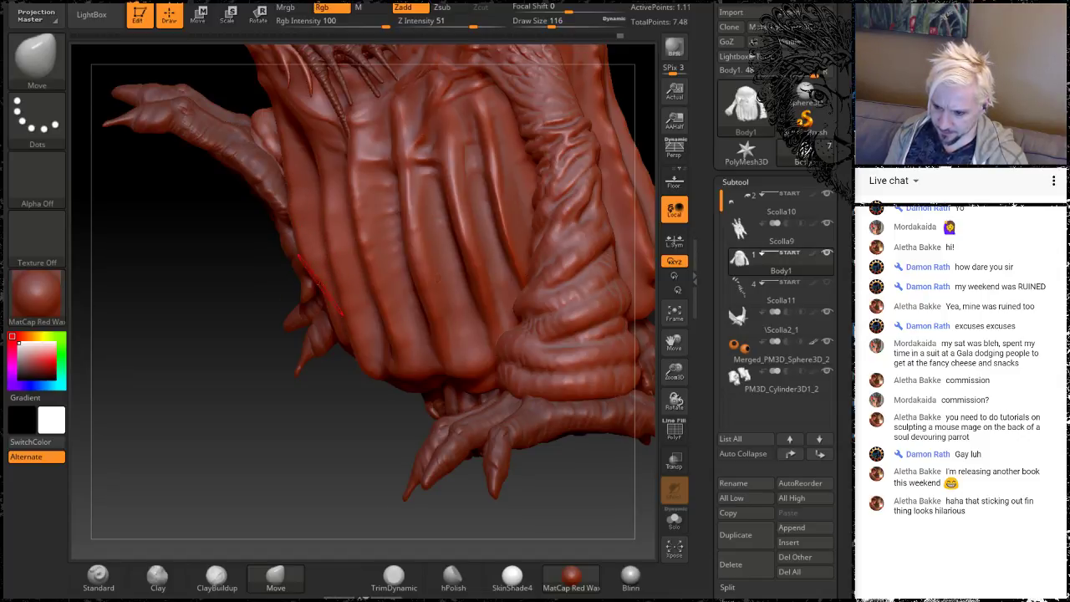
drag(199, 356, 289, 287)
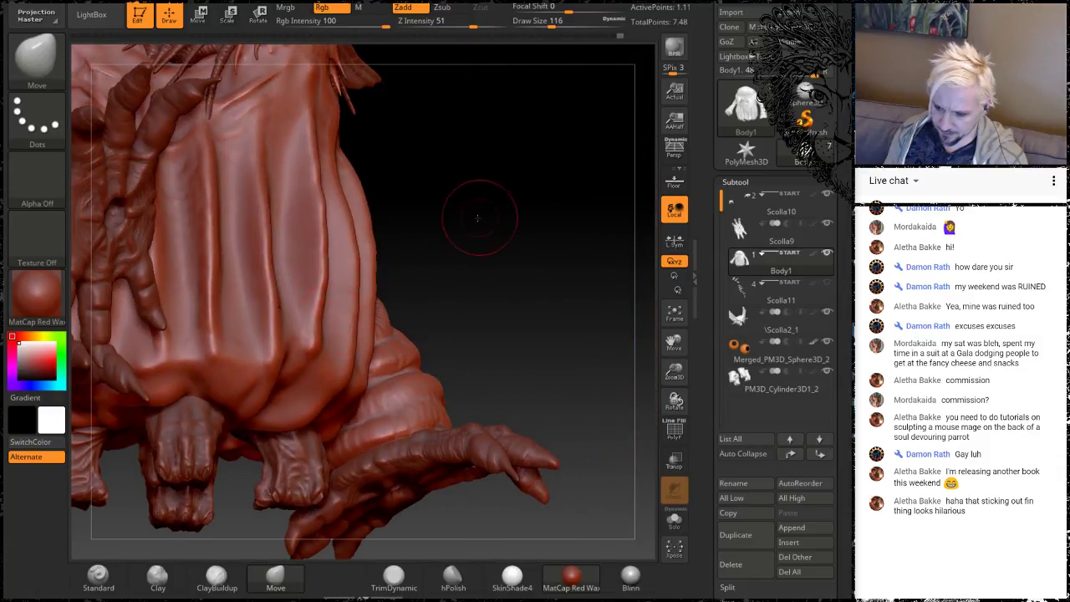
drag(477, 215, 478, 239)
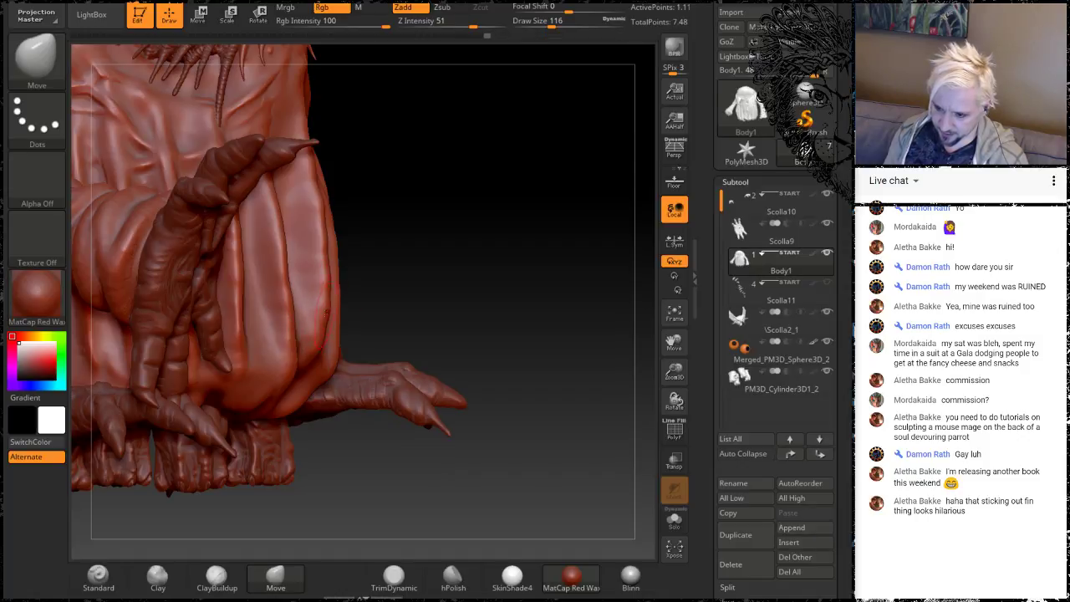
drag(477, 209, 349, 178)
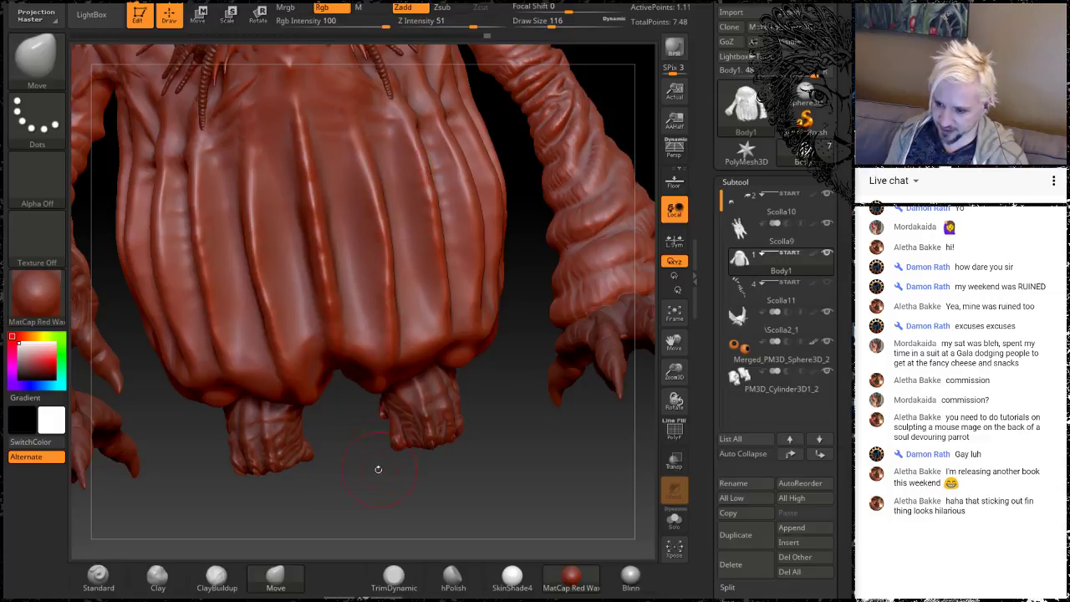
Build up the lower end of a front belly fold with the ClayBuildup brush at draw size 39 and smooth it
mouse_move(375, 497)
mouse_down()
mouse_move(355, 493)
mouse_move(386, 495)
mouse_move(287, 495)
mouse_move(335, 498)
mouse_up()
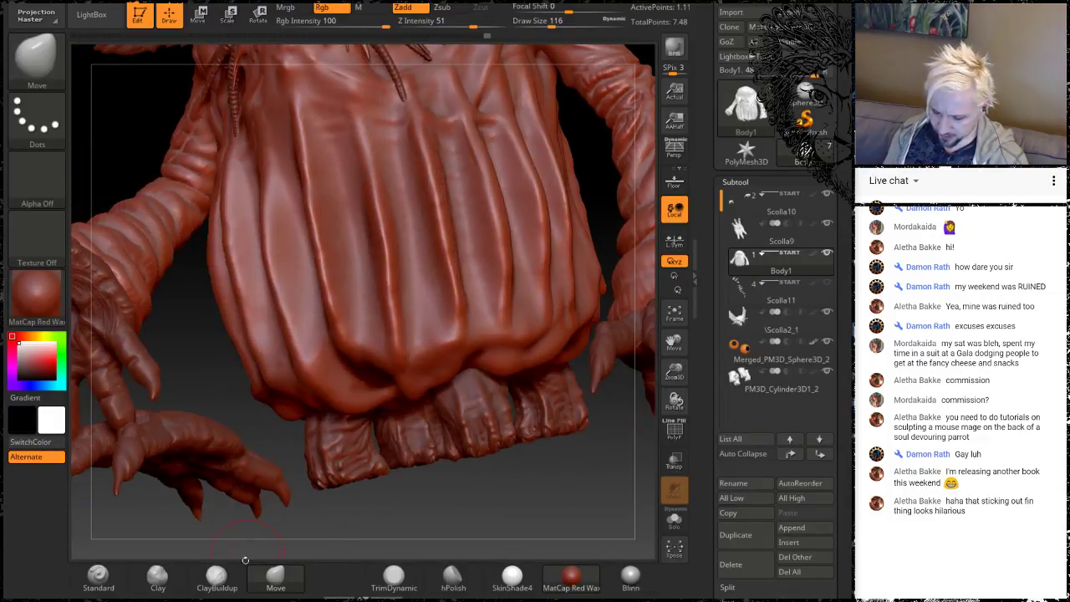
click(215, 576)
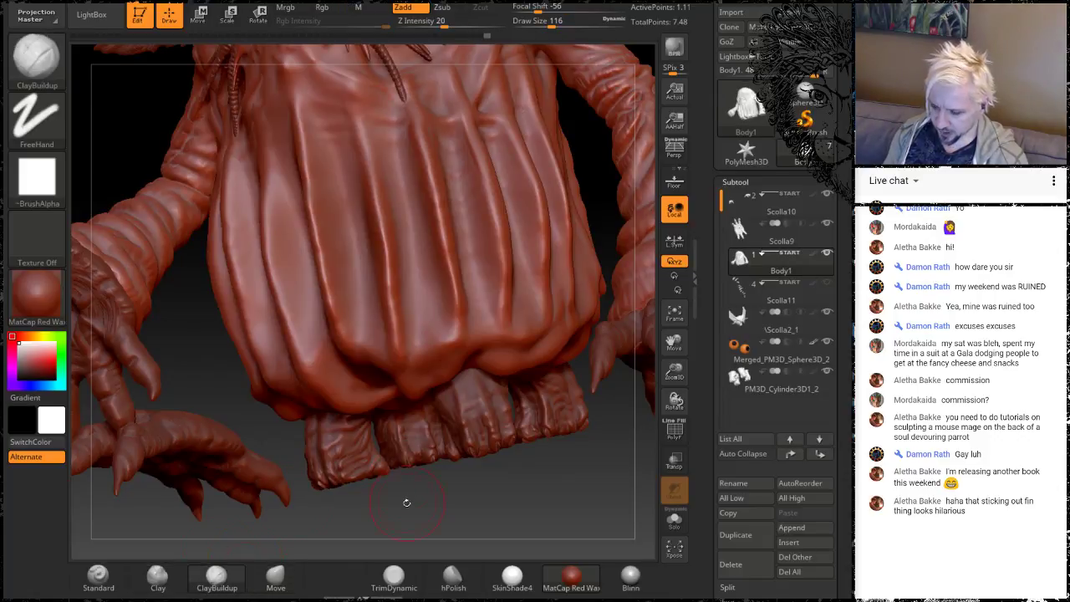
mouse_move(511, 493)
mouse_down()
mouse_move(495, 465)
mouse_move(506, 484)
mouse_up()
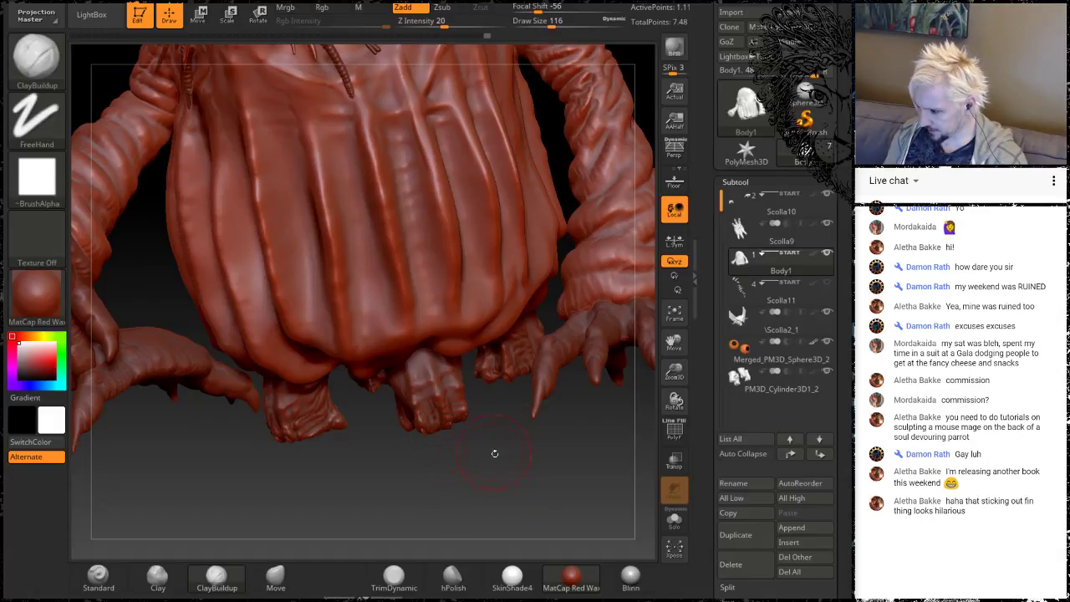
mouse_move(522, 473)
mouse_down()
mouse_move(496, 494)
mouse_move(502, 485)
mouse_up()
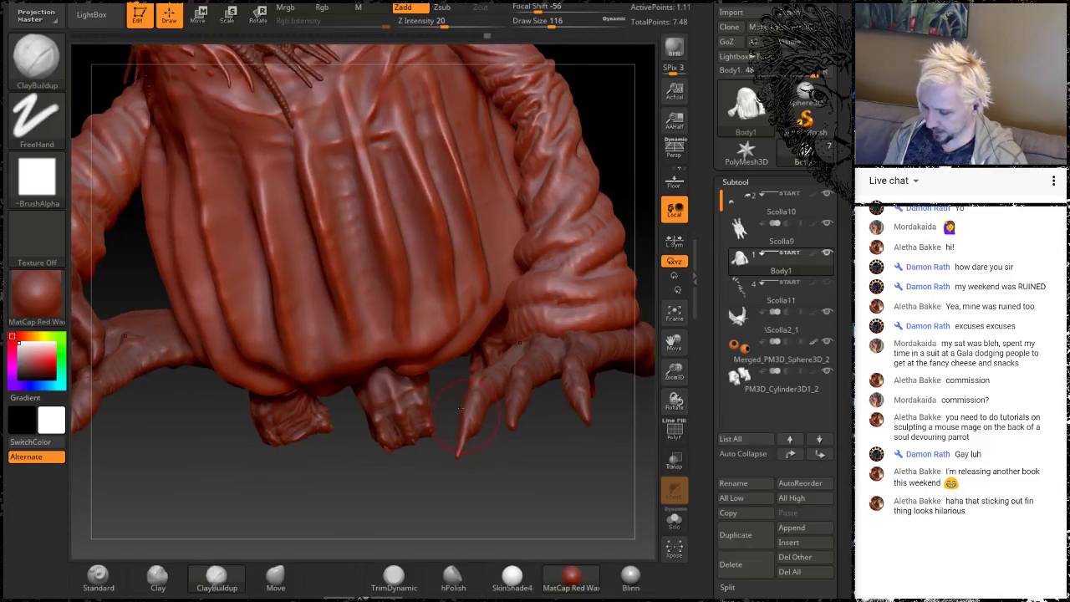
key(space)
drag(382, 301, 363, 304)
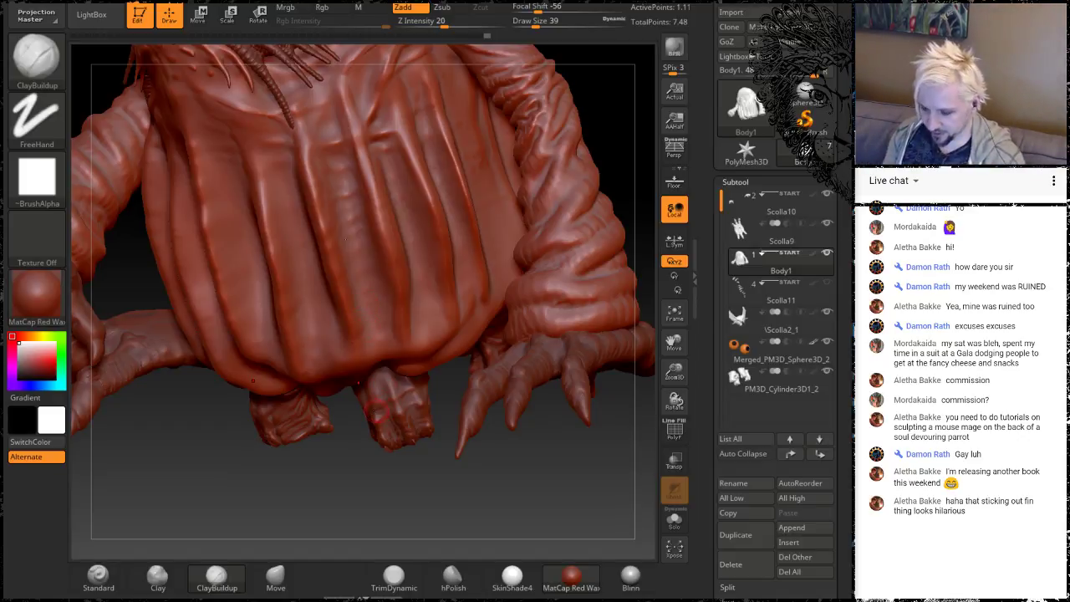
mouse_move(209, 444)
mouse_down()
mouse_move(437, 437)
mouse_move(395, 455)
mouse_move(361, 400)
mouse_up()
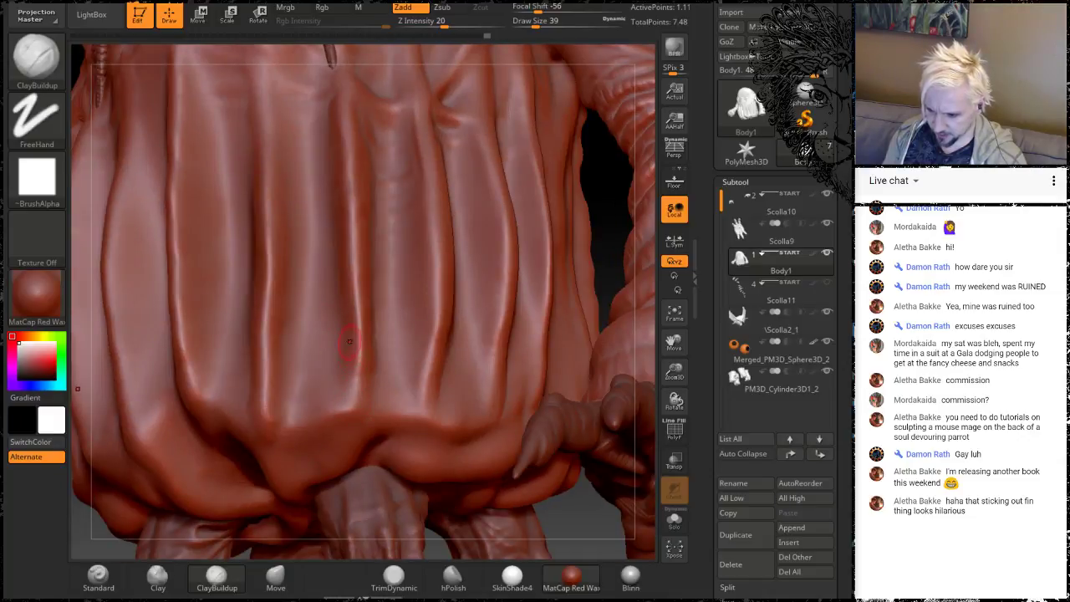
drag(359, 356, 359, 411)
key(shift)
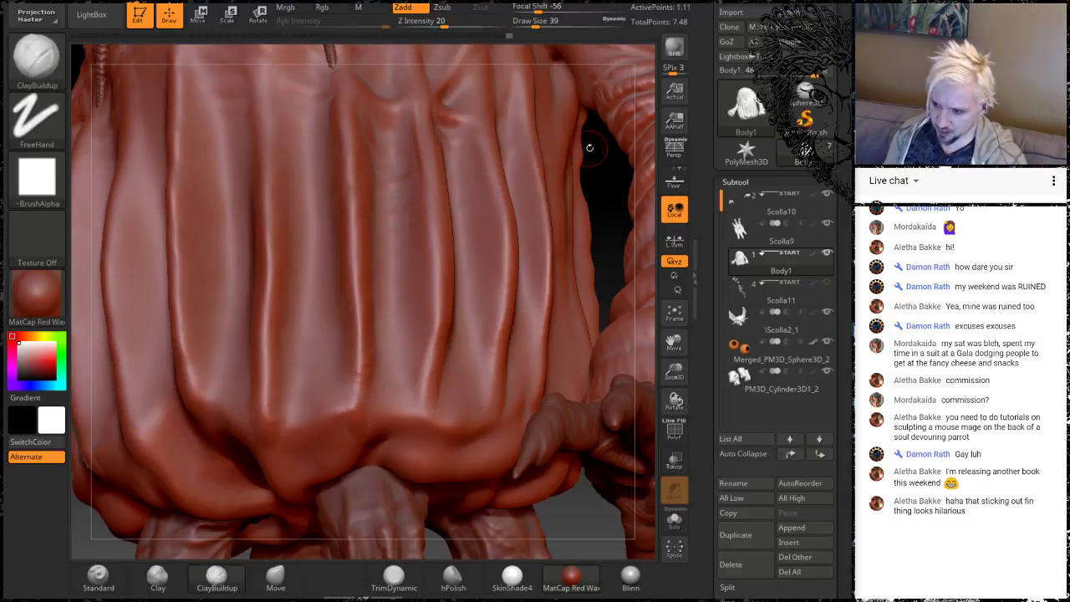
Smooth the lower parts of the neighbouring belly folds and blend their ridges down to the bottom hem
drag(610, 159, 587, 192)
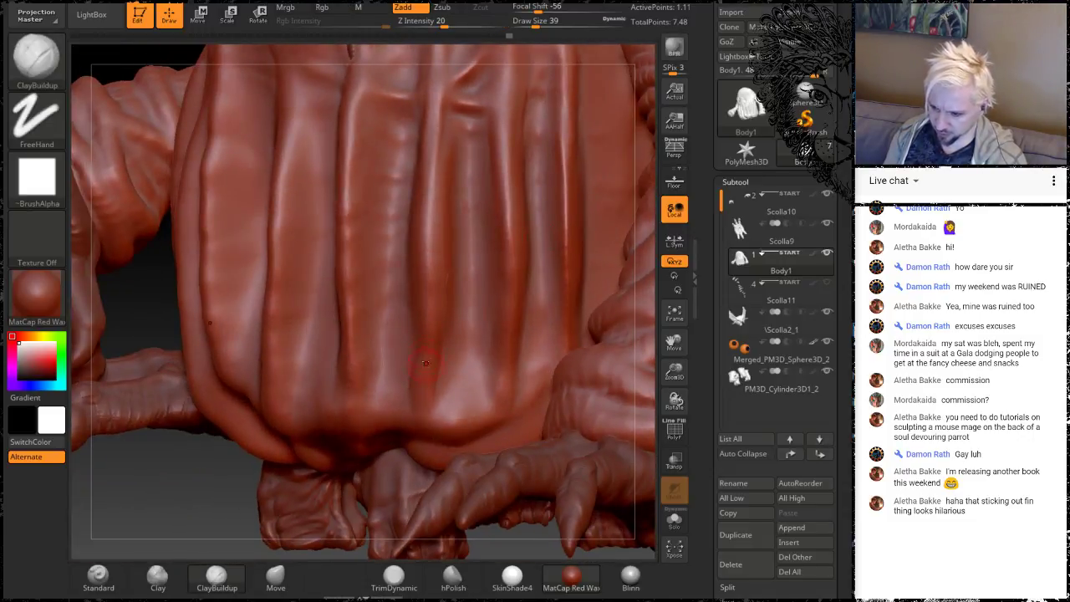
key(shift)
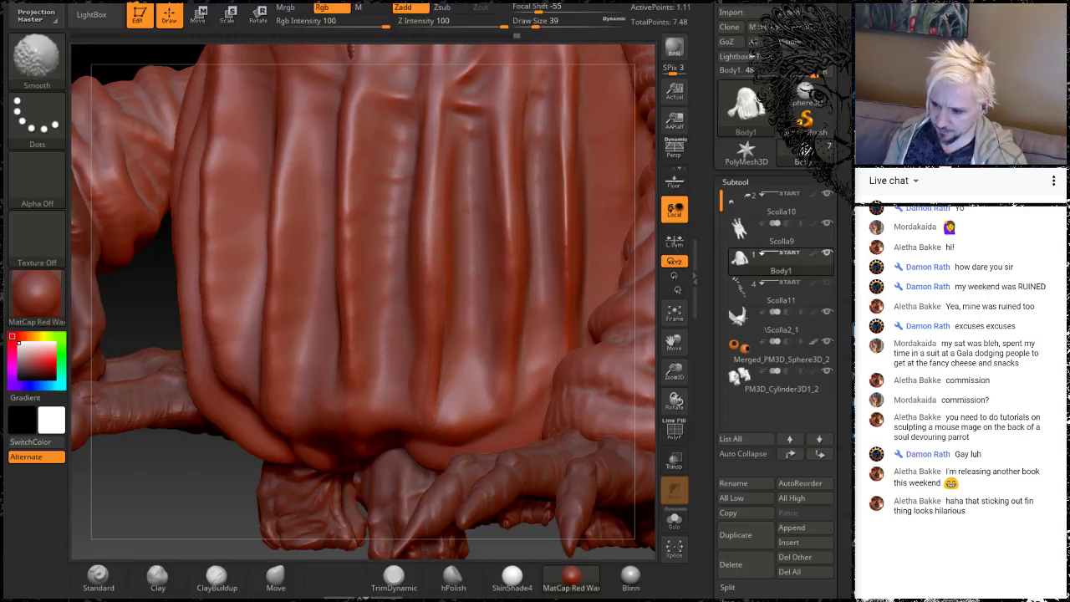
drag(157, 530, 225, 522)
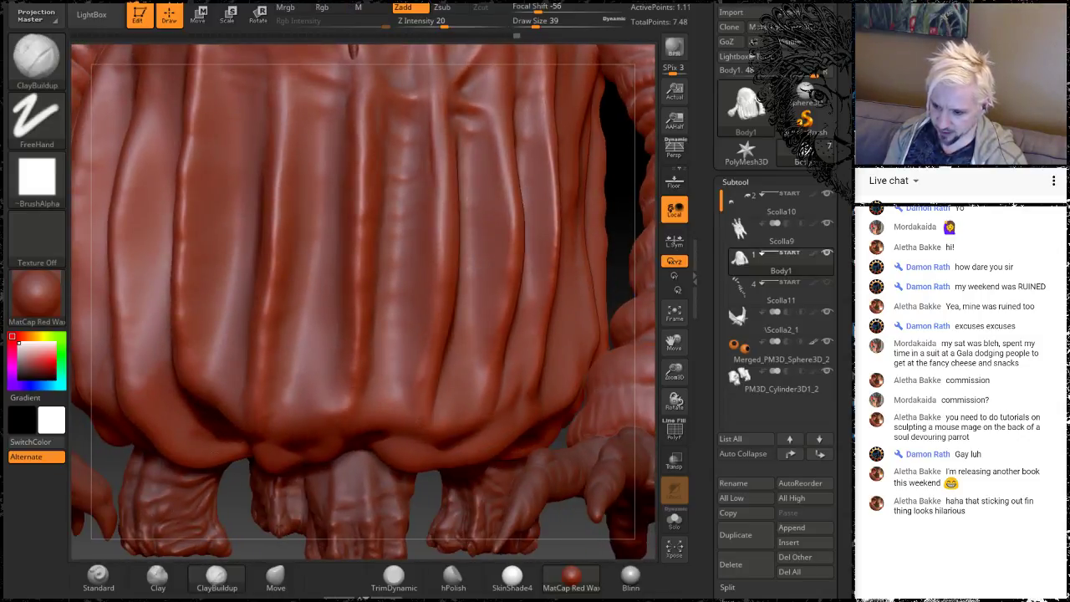
key(shift)
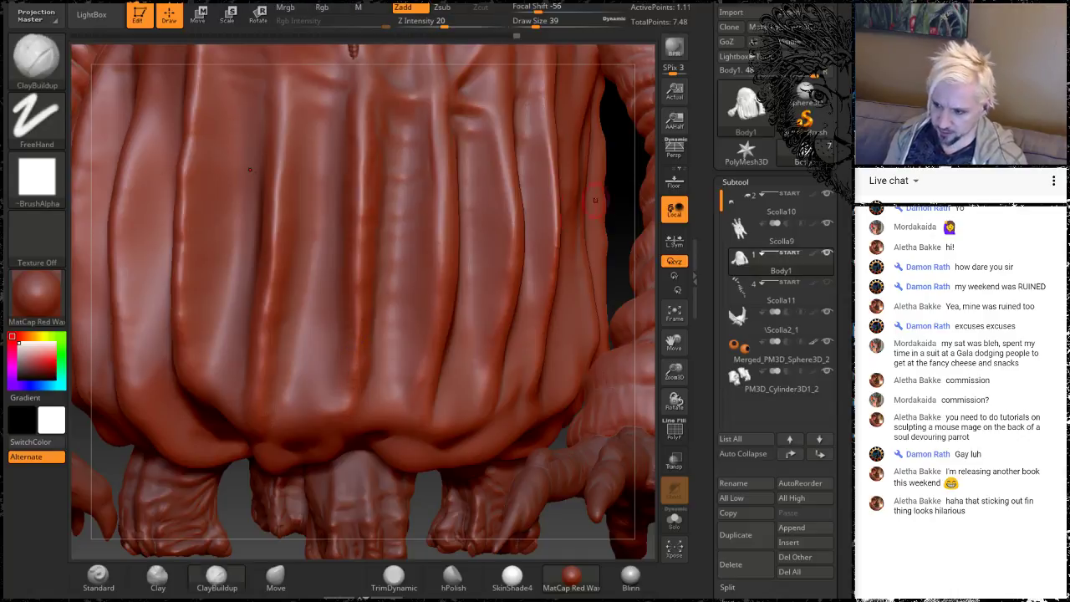
drag(618, 180, 568, 188)
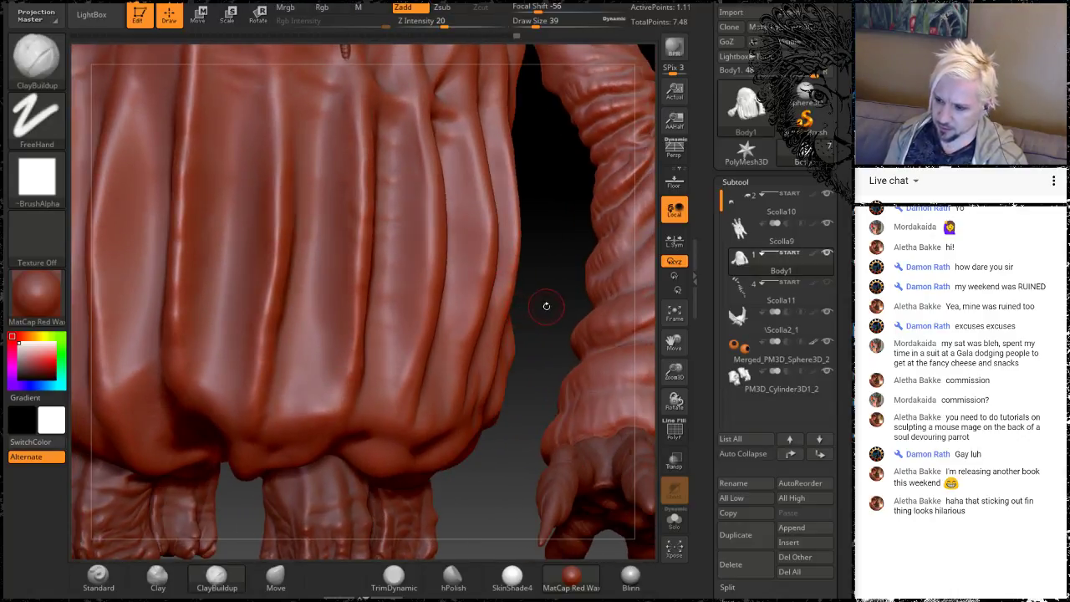
Adjust the outline of the lower side of the belly with the Move brush at draw size 145
alt+drag(545, 306, 621, 187)
drag(603, 150, 609, 141)
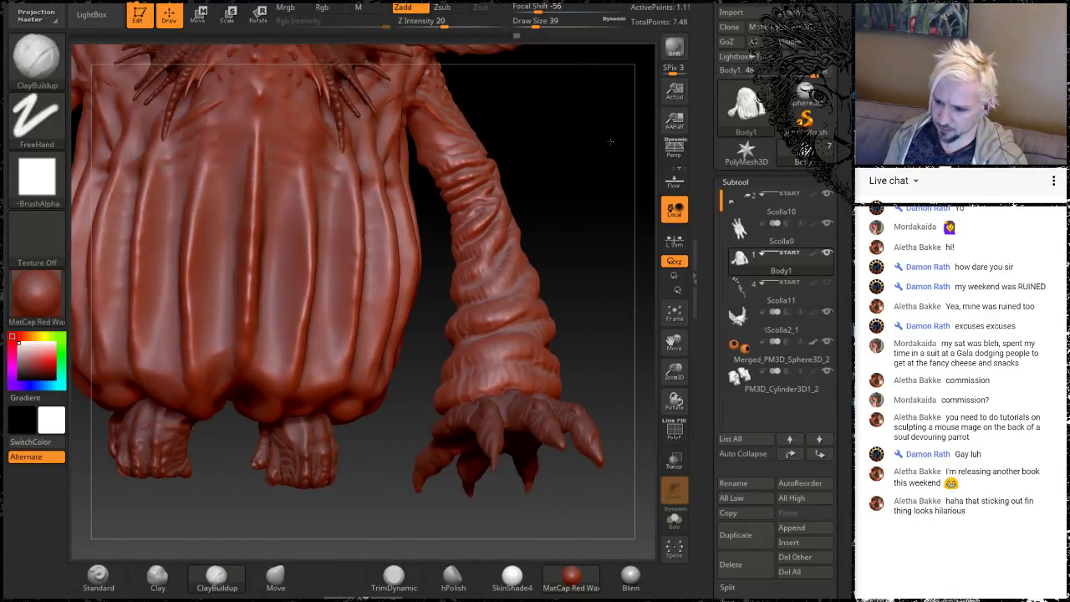
key(space)
drag(423, 388, 443, 389)
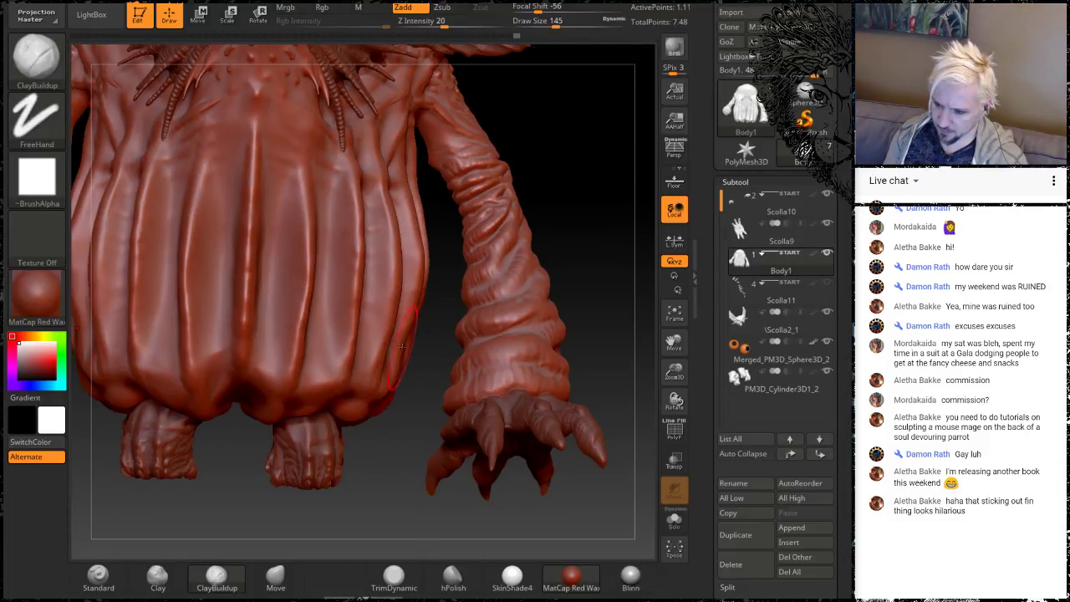
key(ctrl+z)
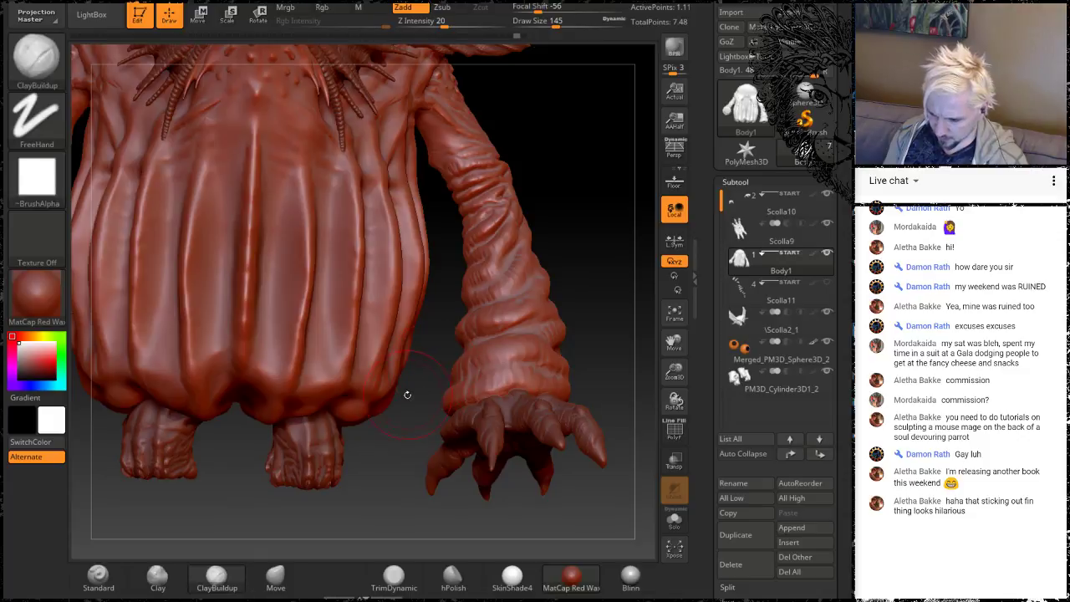
drag(406, 394, 428, 400)
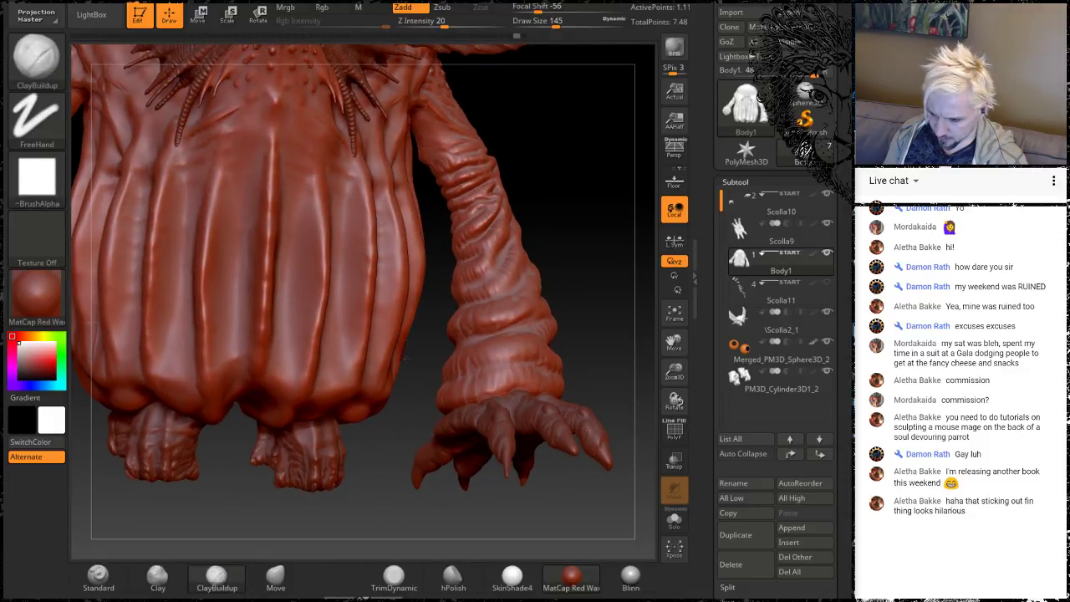
drag(406, 413, 351, 477)
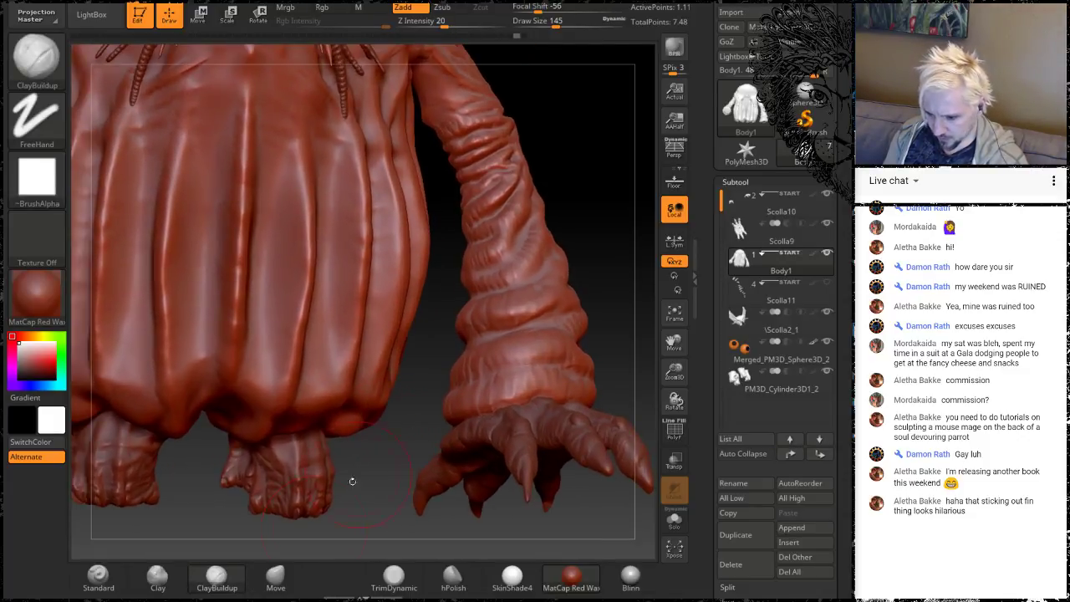
click(284, 573)
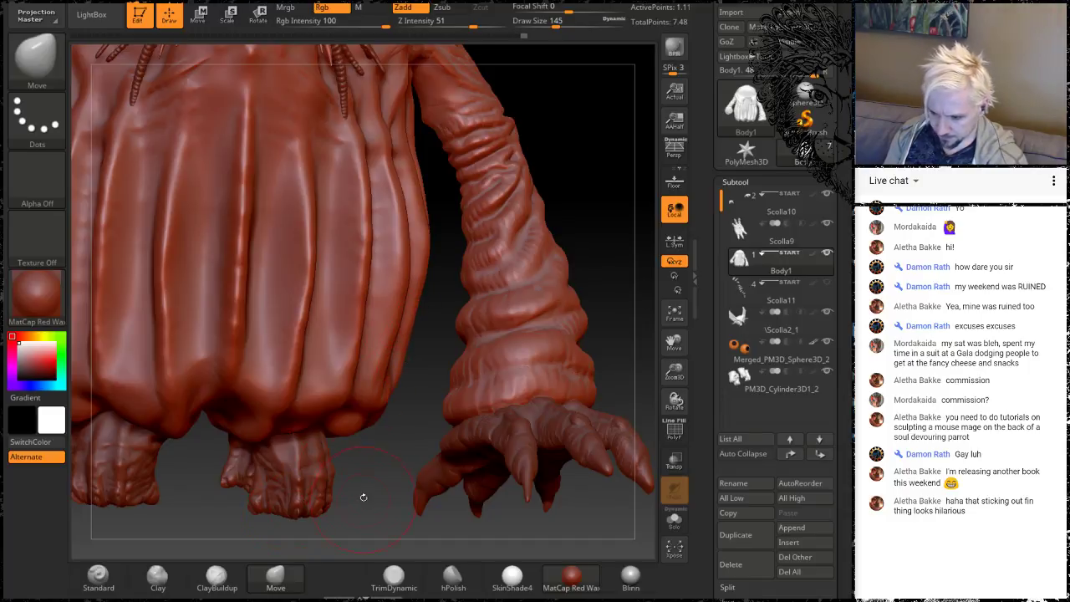
mouse_move(362, 497)
mouse_down()
mouse_move(375, 432)
mouse_move(355, 444)
mouse_move(443, 288)
mouse_up()
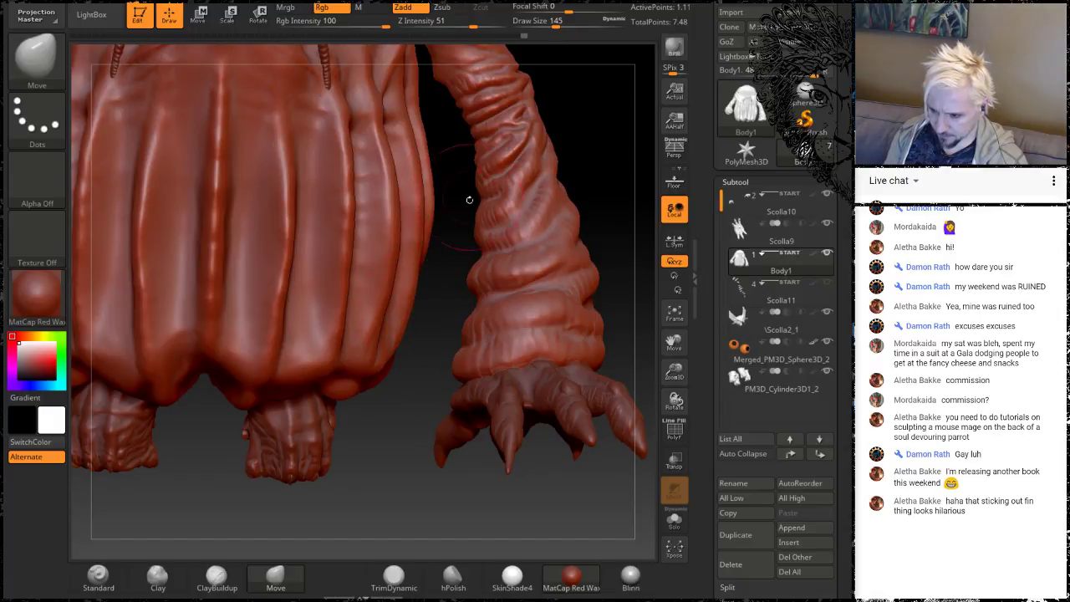
drag(423, 346, 212, 508)
Add a diagonal clay stroke at the lower end of a side belly fold with ClayBuildup at draw size 62 and smooth it
click(217, 574)
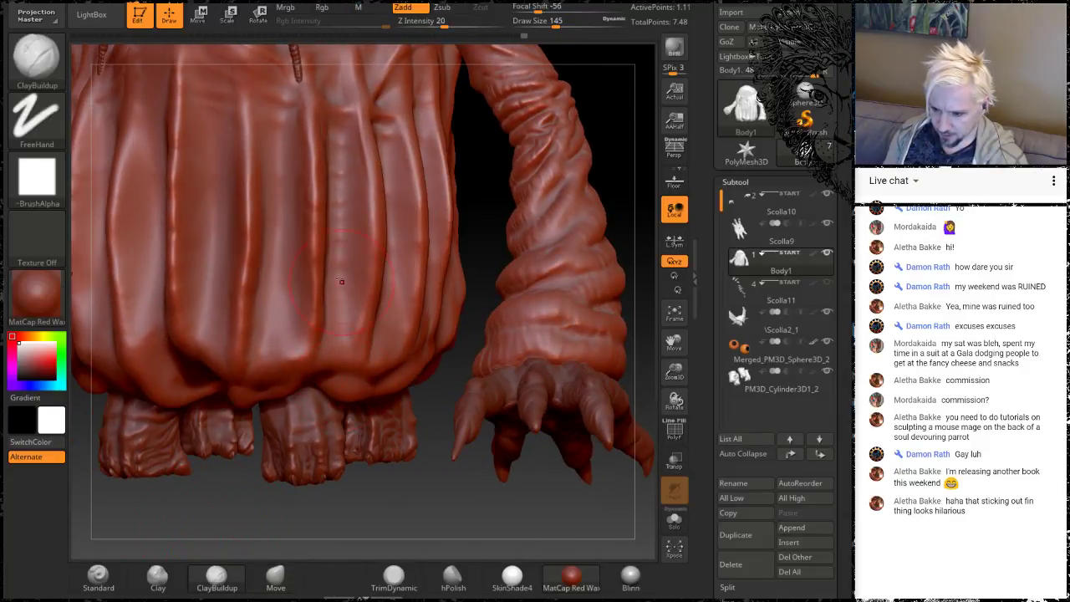
key(space)
drag(361, 315, 339, 318)
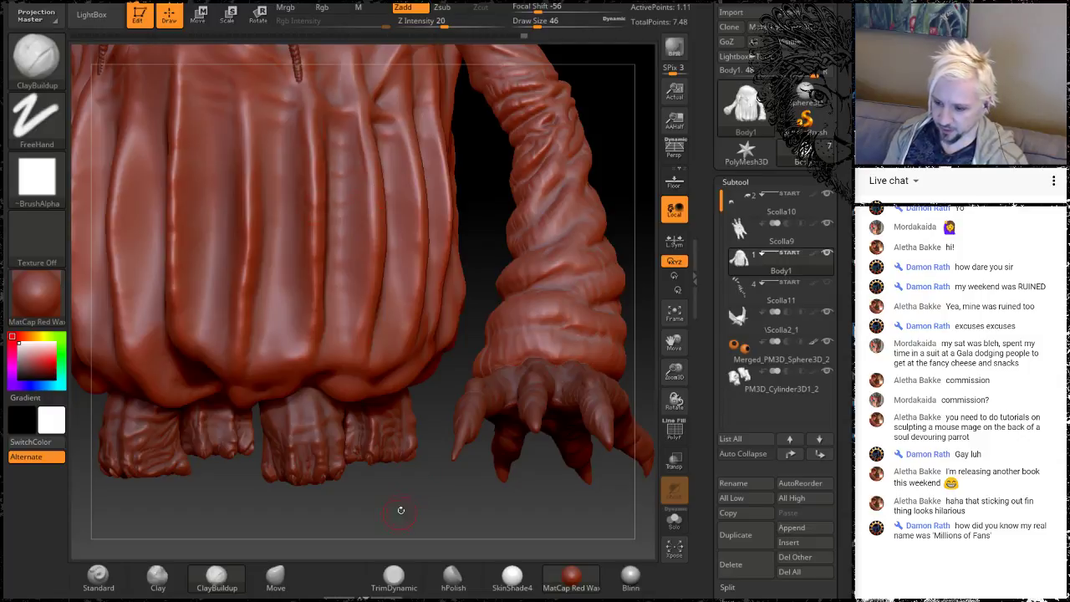
mouse_move(401, 510)
alt+mouse_down()
mouse_move(378, 468)
mouse_move(351, 451)
mouse_move(332, 457)
mouse_move(376, 439)
mouse_move(342, 436)
mouse_move(361, 401)
mouse_move(354, 382)
alt+mouse_up()
key(space)
drag(306, 322, 311, 324)
drag(398, 476, 342, 474)
drag(418, 284, 391, 329)
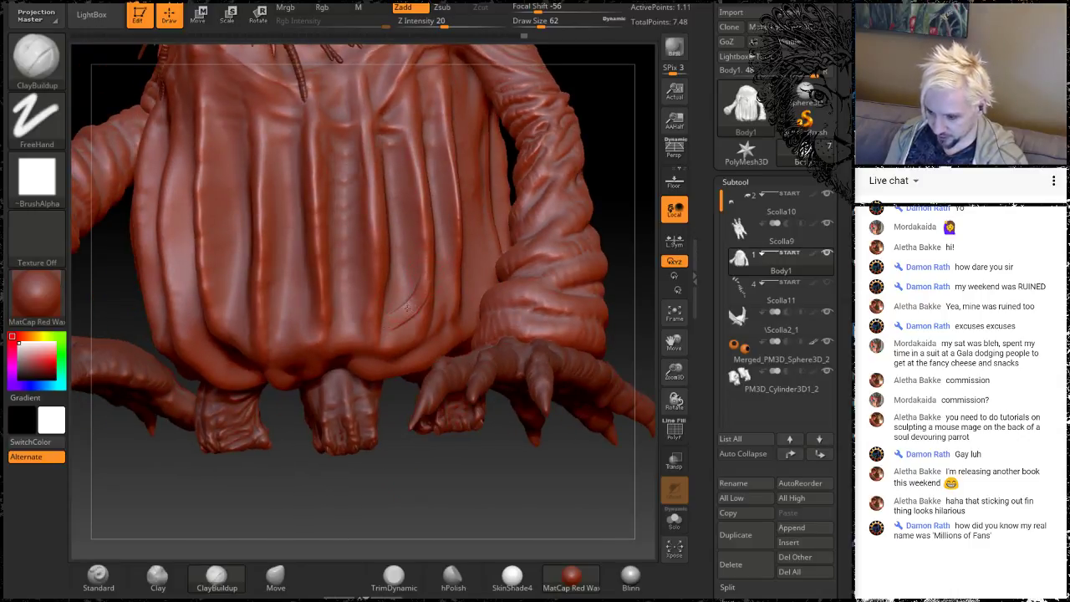
key(shift)
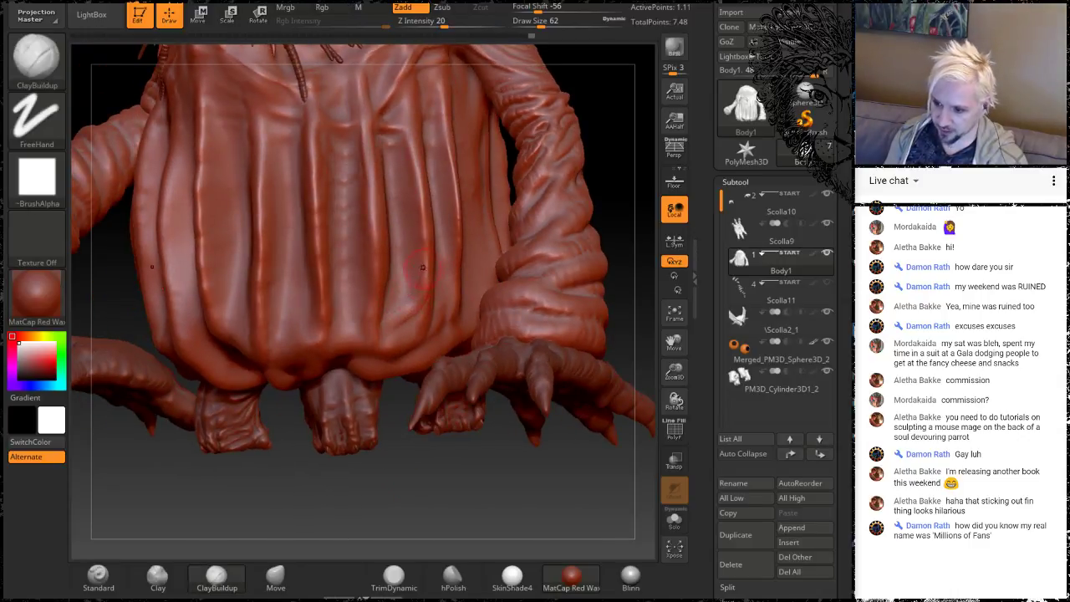
Extend the diagonal buildup across the lower side folds and blend it into the surrounding surface
drag(425, 269, 415, 296)
key(shift)
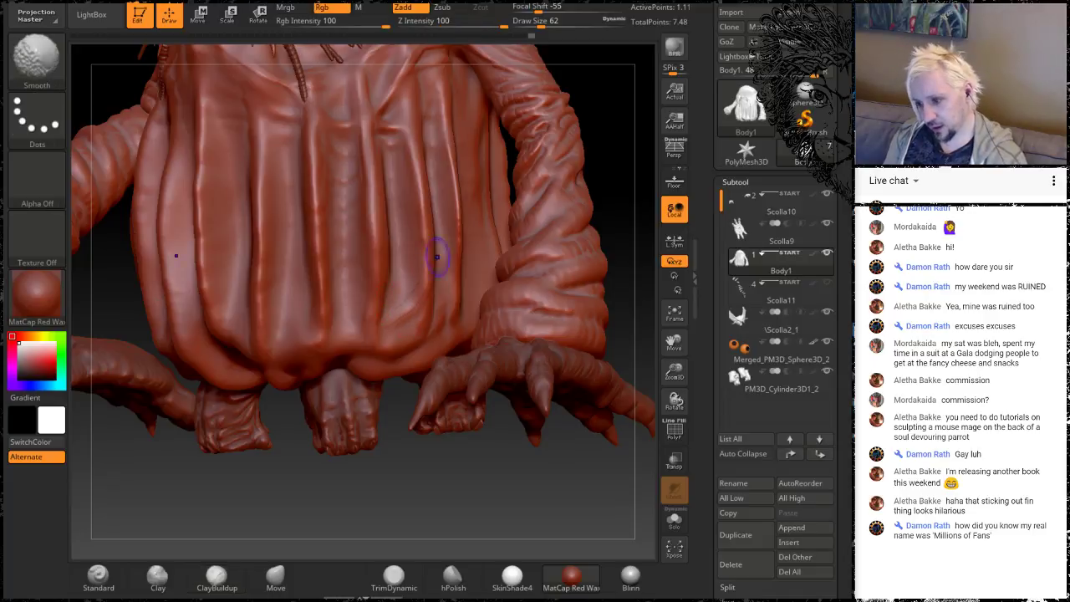
drag(594, 110, 477, 227)
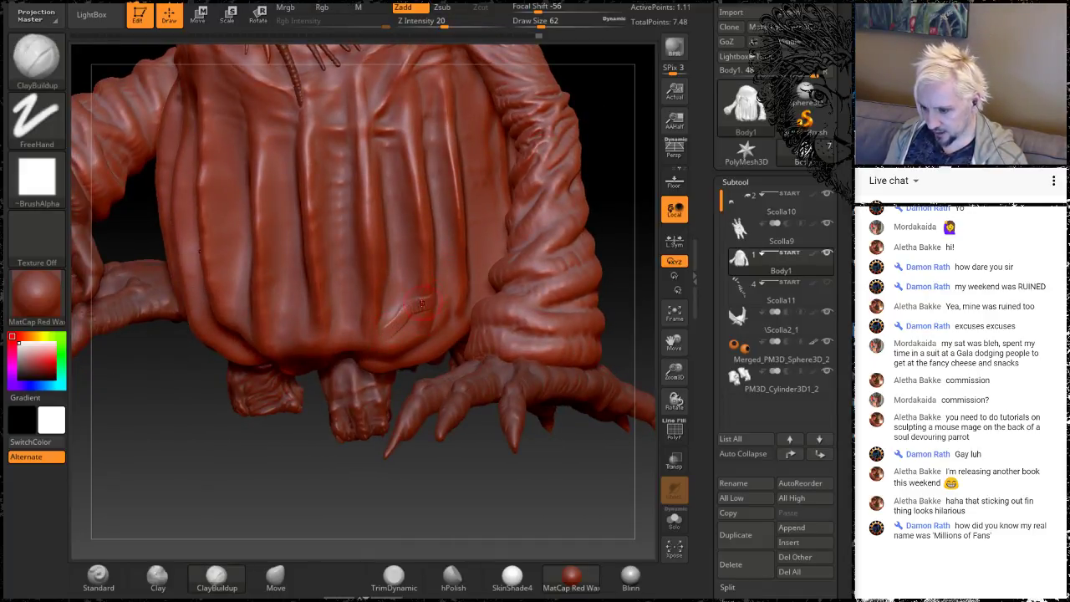
key(shift)
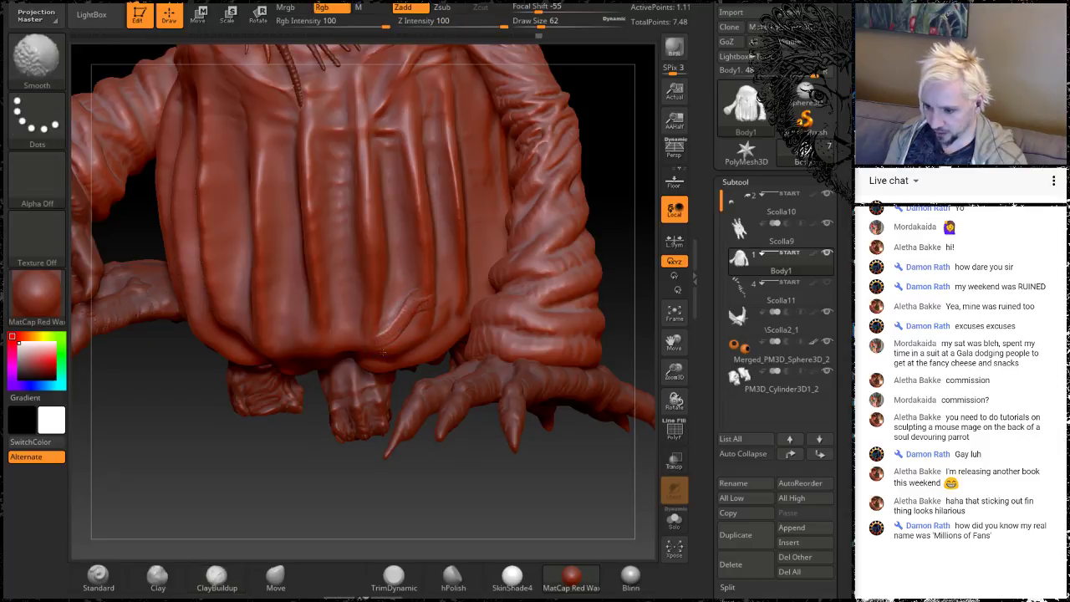
Build up clay on the lower side fold next to the sleeve and smooth the rough strokes
alt+drag(253, 482, 390, 378)
drag(293, 494, 375, 306)
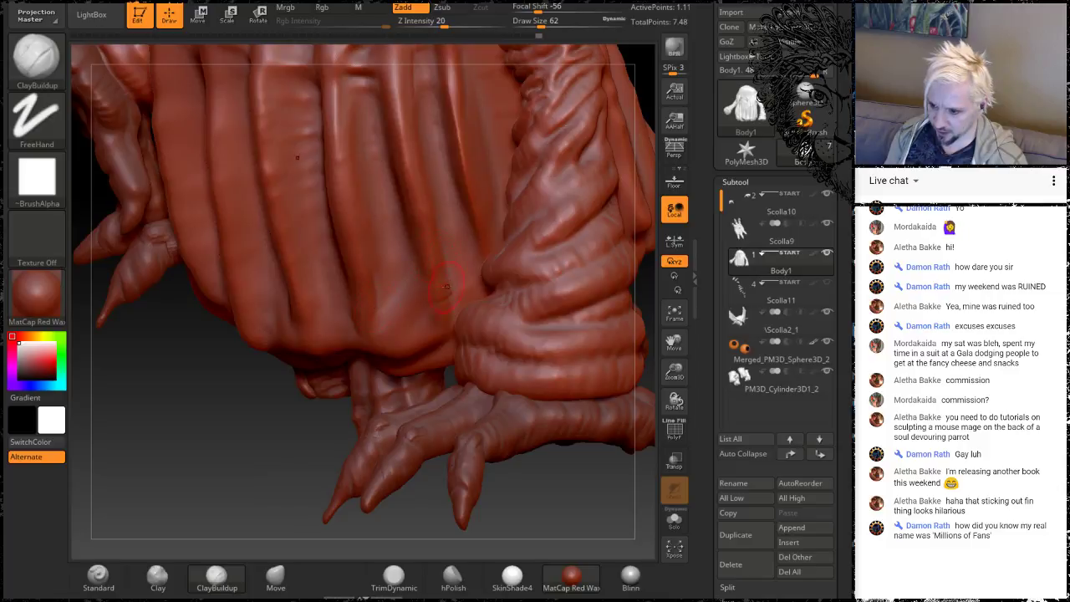
drag(445, 287, 466, 251)
key(shift)
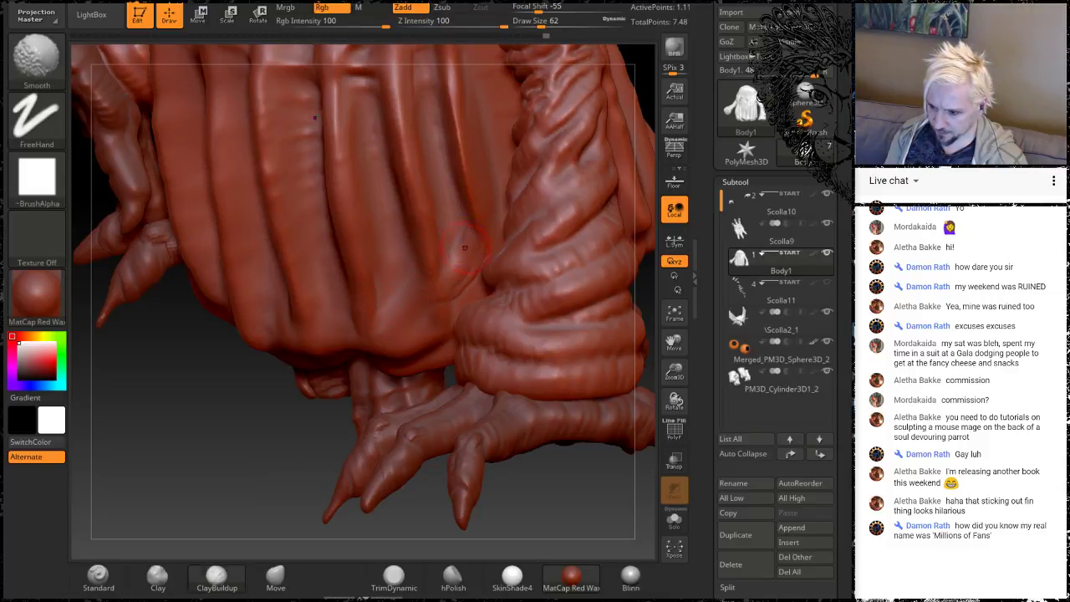
drag(459, 251, 466, 261)
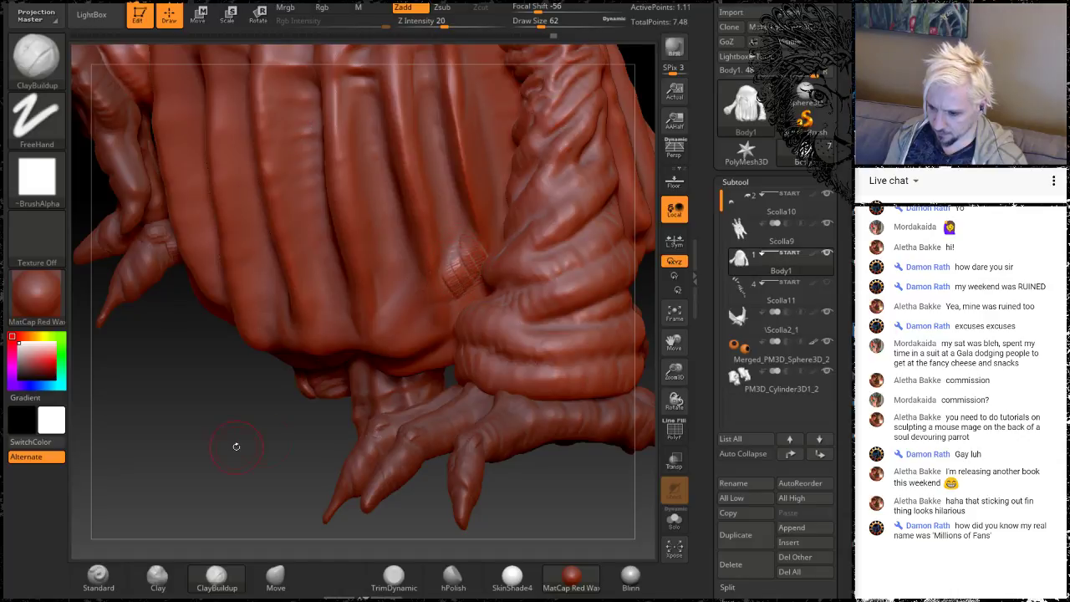
drag(236, 446, 467, 228)
key(shift)
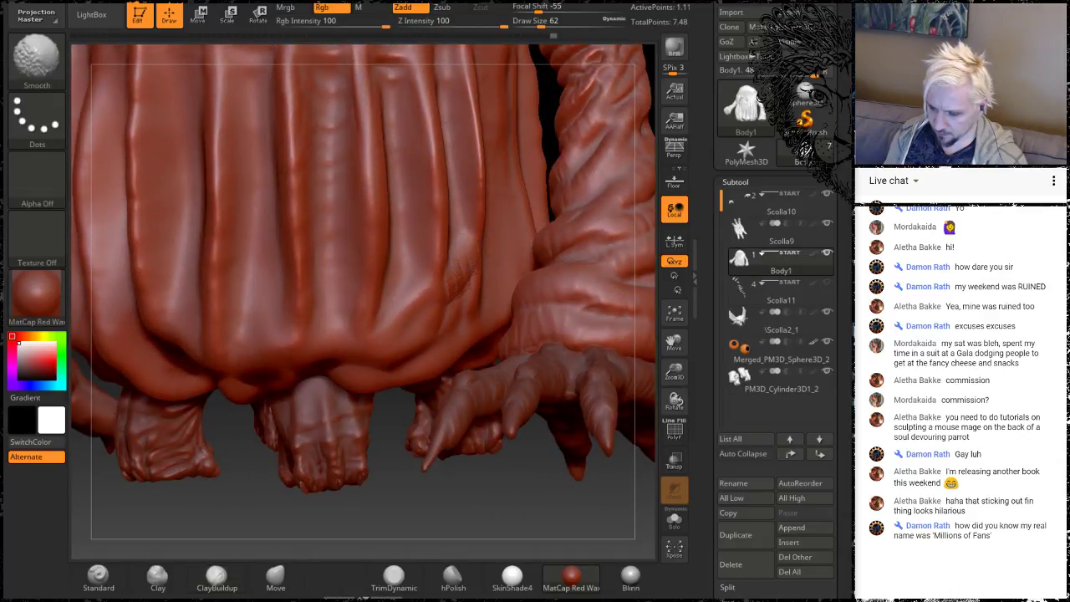
mouse_move(398, 497)
alt+mouse_down()
mouse_move(437, 438)
mouse_move(413, 430)
alt+mouse_up()
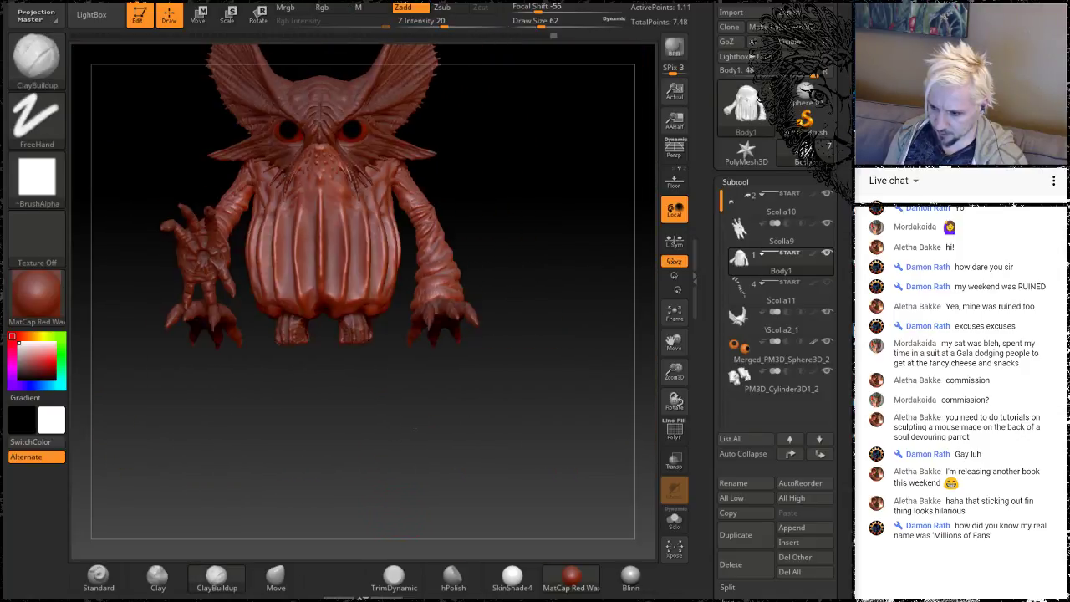
mouse_move(248, 445)
ctrl+shift+mouse_down()
mouse_move(370, 168)
mouse_move(404, 168)
ctrl+shift+mouse_up()
key(ctrl+z)
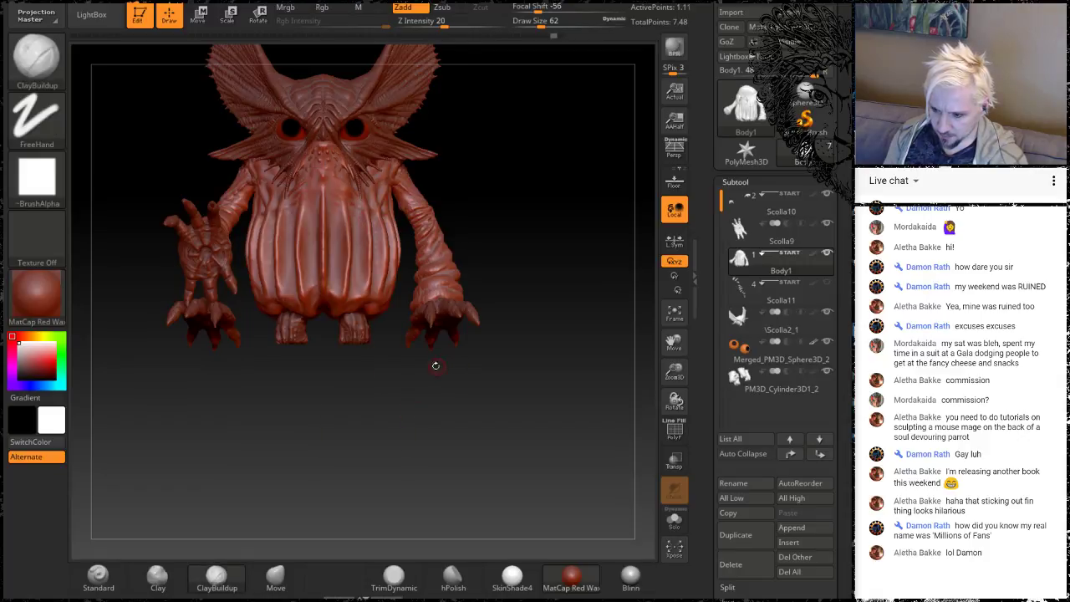
key(ctrl)
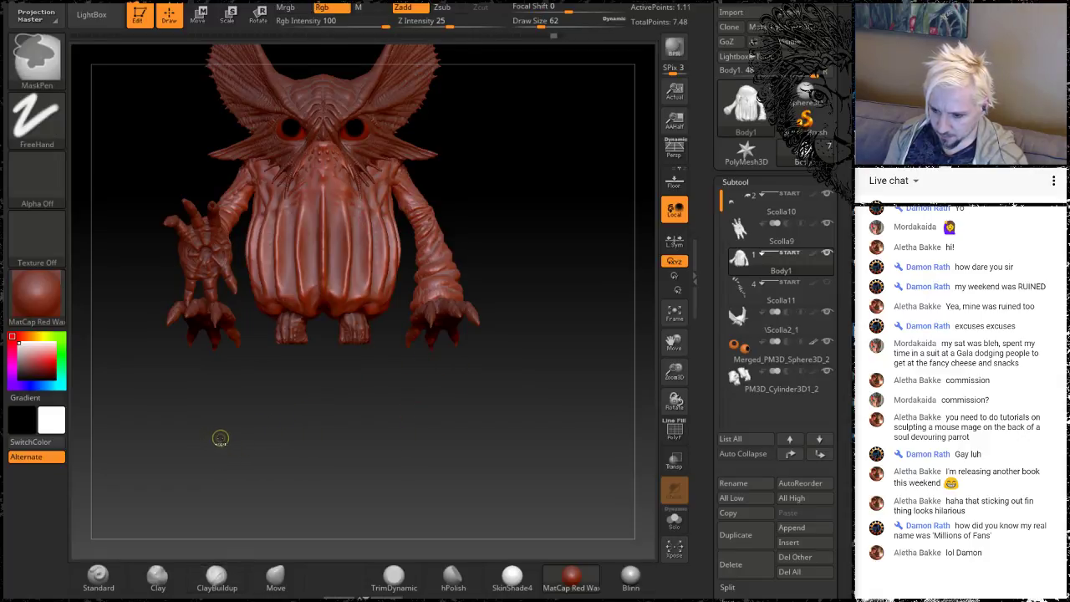
ctrl+drag(212, 452, 398, 168)
ctrl+drag(464, 203, 456, 220)
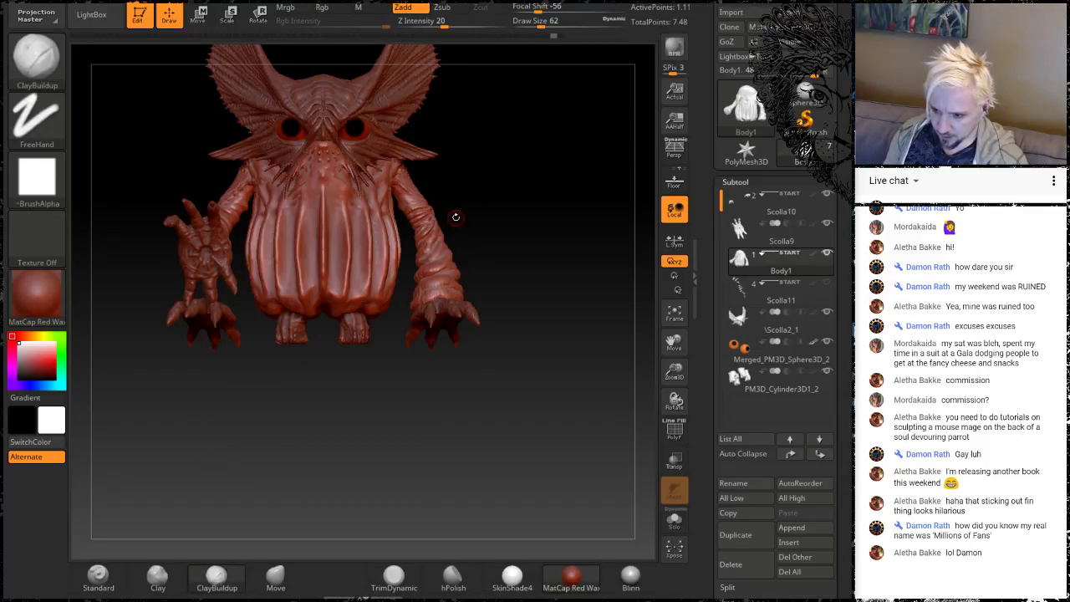
Isolate the torso of the Body1 subtool by hiding its arms and upper part
mouse_move(236, 452)
ctrl+shift+mouse_down()
mouse_move(370, 312)
mouse_move(403, 174)
ctrl+shift+mouse_up()
mouse_move(535, 226)
mouse_down()
mouse_move(511, 245)
mouse_move(580, 215)
mouse_up()
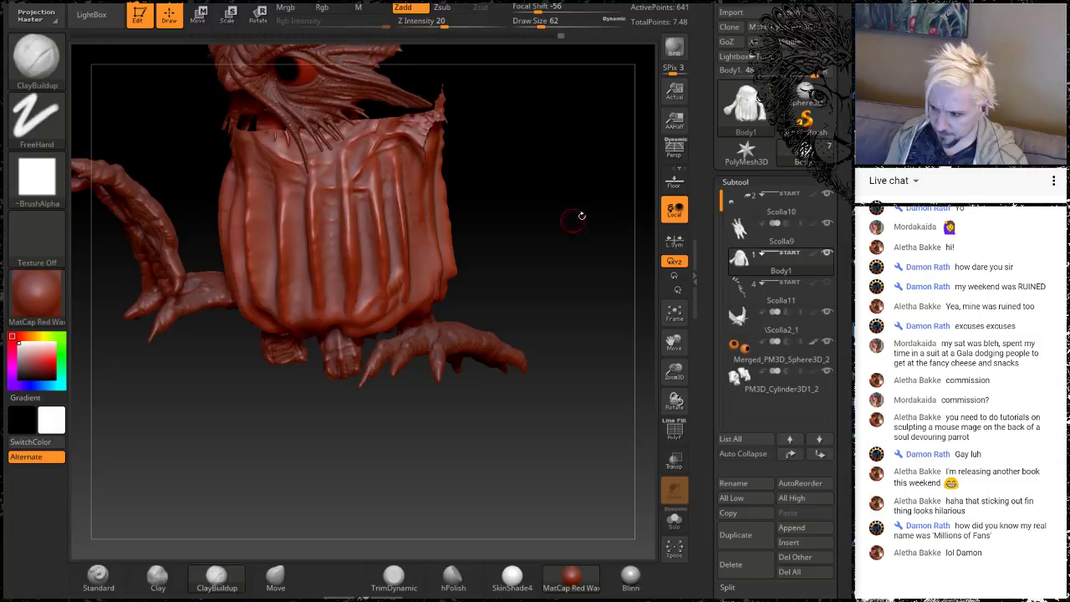
Hide the Scolla9 subtool and smooth the lower end of the side belly fold
click(826, 223)
drag(588, 259, 556, 246)
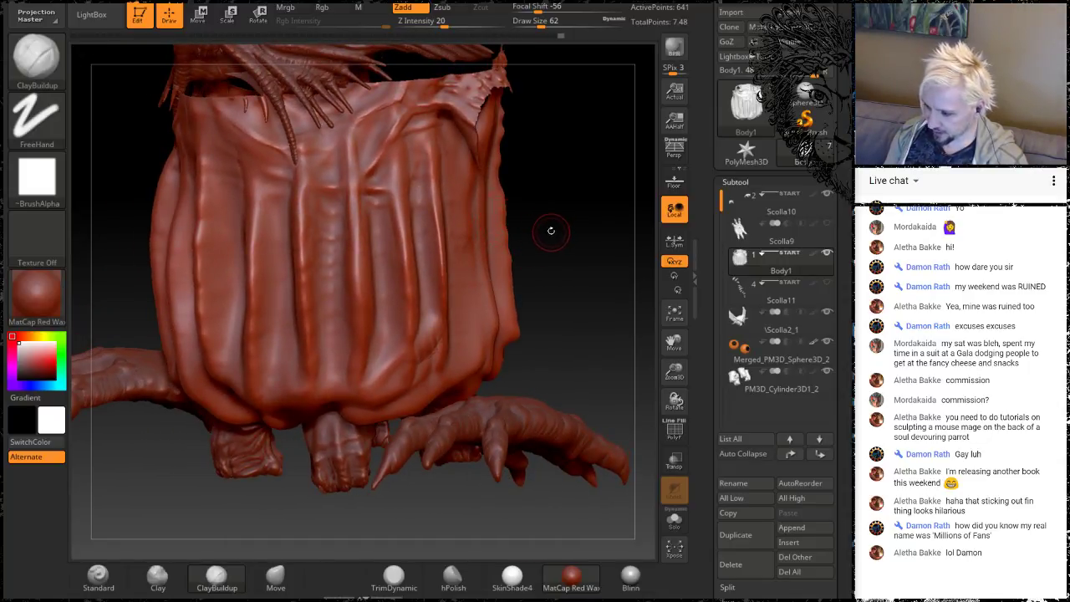
mouse_move(549, 232)
mouse_down()
mouse_move(566, 371)
mouse_move(566, 334)
mouse_up()
key(shift)
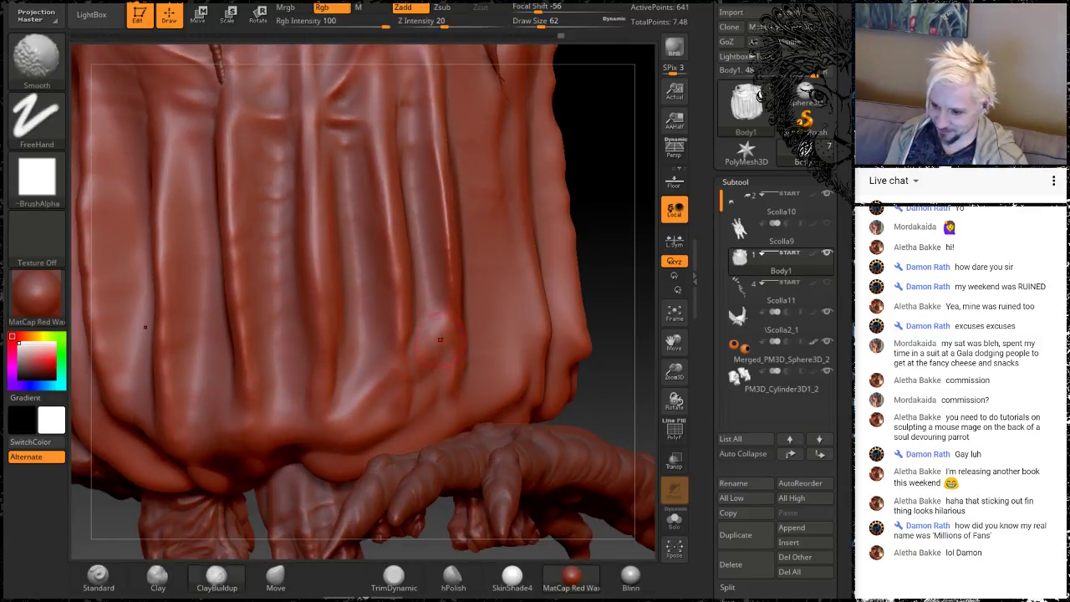
Add a diagonal ClayBuildup stroke across the wide flat panel on the lower side of the body and smooth it into a soft crease
drag(603, 209, 544, 251)
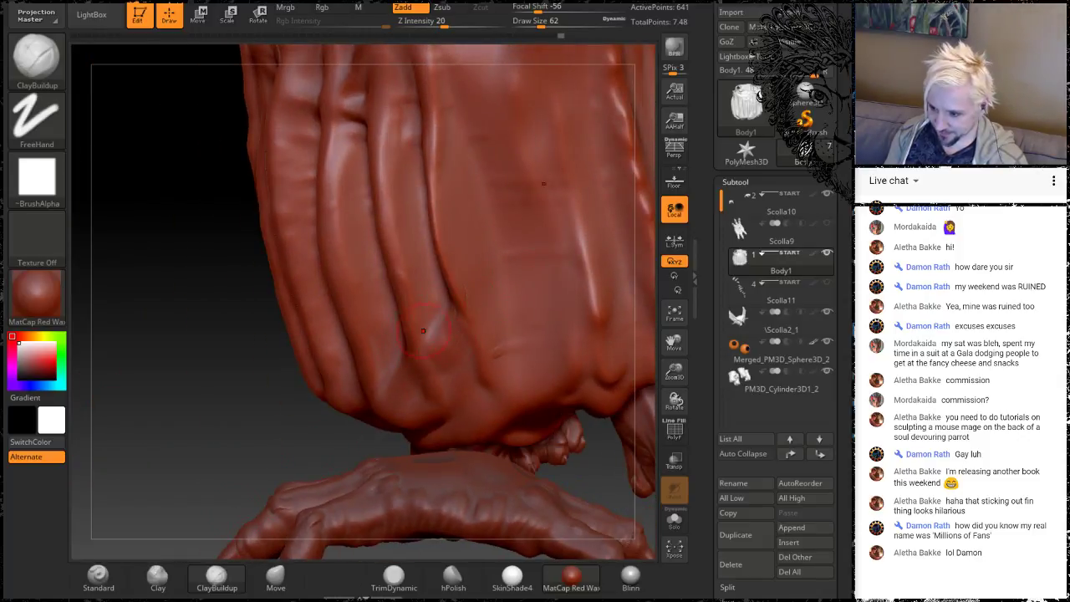
mouse_move(464, 301)
mouse_down()
mouse_move(544, 264)
mouse_move(549, 246)
mouse_up()
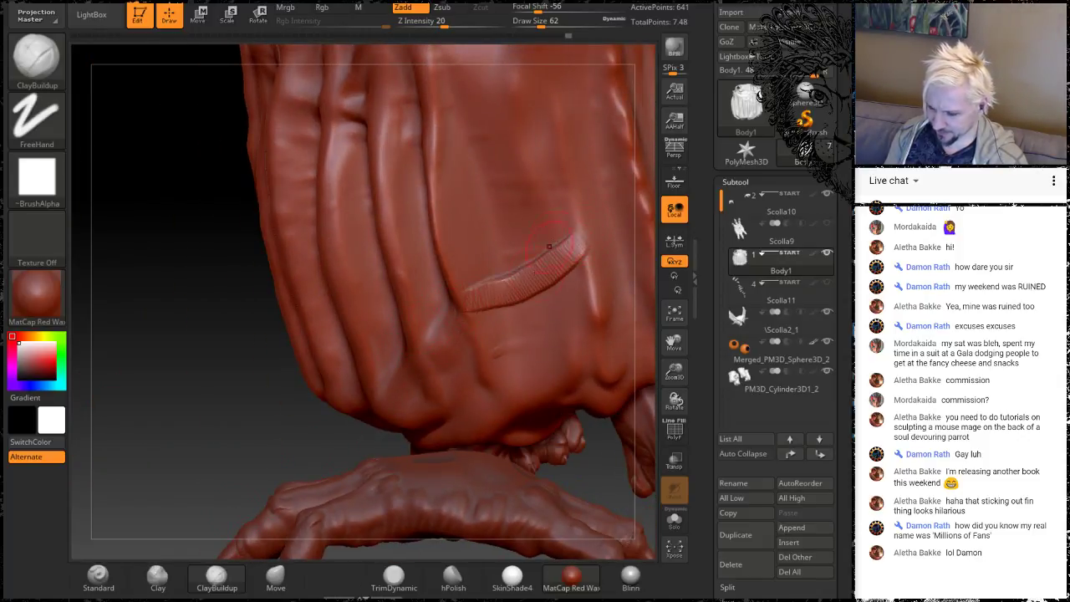
key(shift)
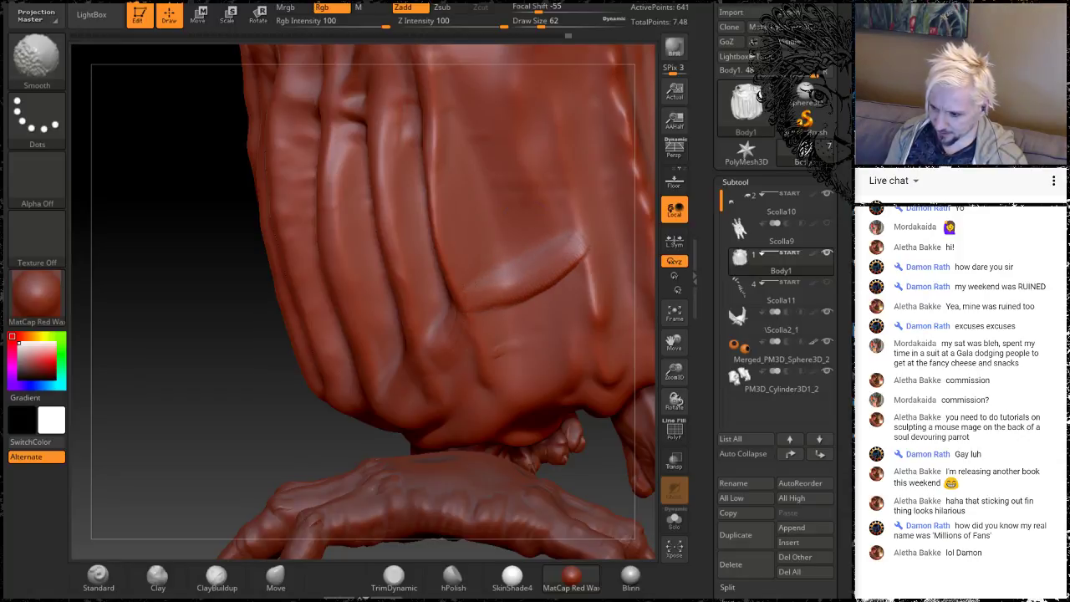
shift+drag(507, 255, 478, 278)
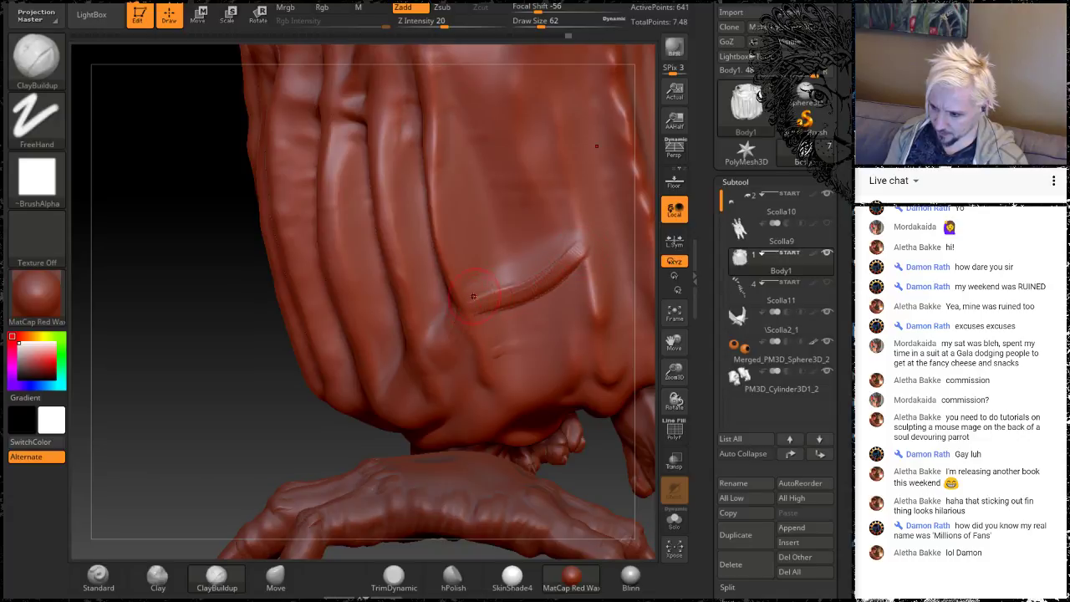
shift+drag(473, 295, 536, 267)
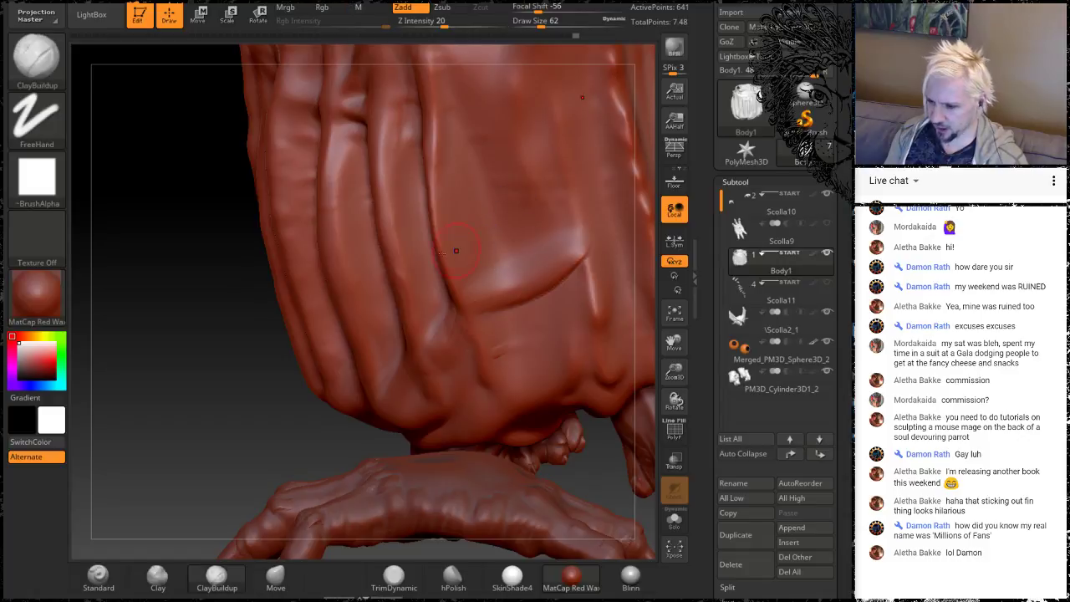
shift+drag(203, 370, 447, 318)
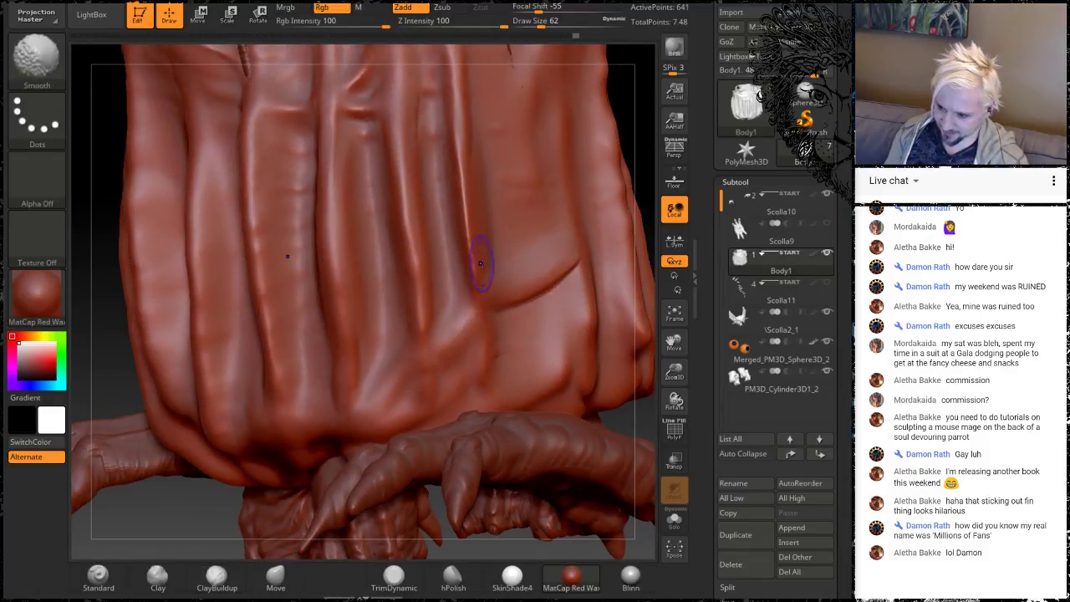
Build up a diagonal ridge where the belly folds end above the claw, then smooth it and the adjoining fold edges
mouse_move(631, 107)
mouse_down()
mouse_move(645, 91)
mouse_move(578, 172)
mouse_move(532, 303)
mouse_move(544, 284)
mouse_move(493, 348)
mouse_up()
drag(523, 301, 563, 208)
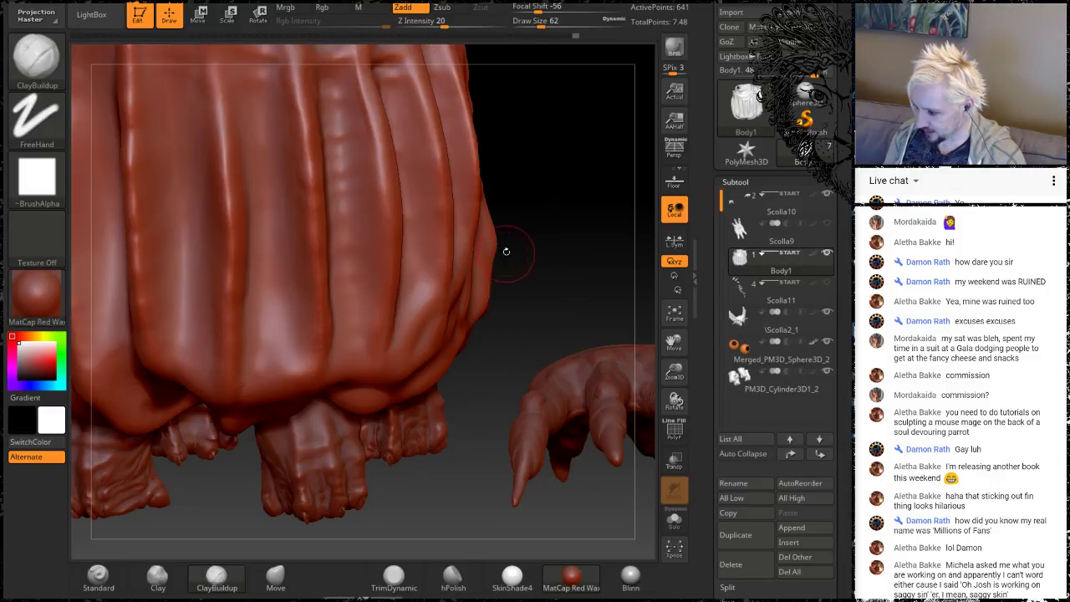
drag(502, 298, 518, 316)
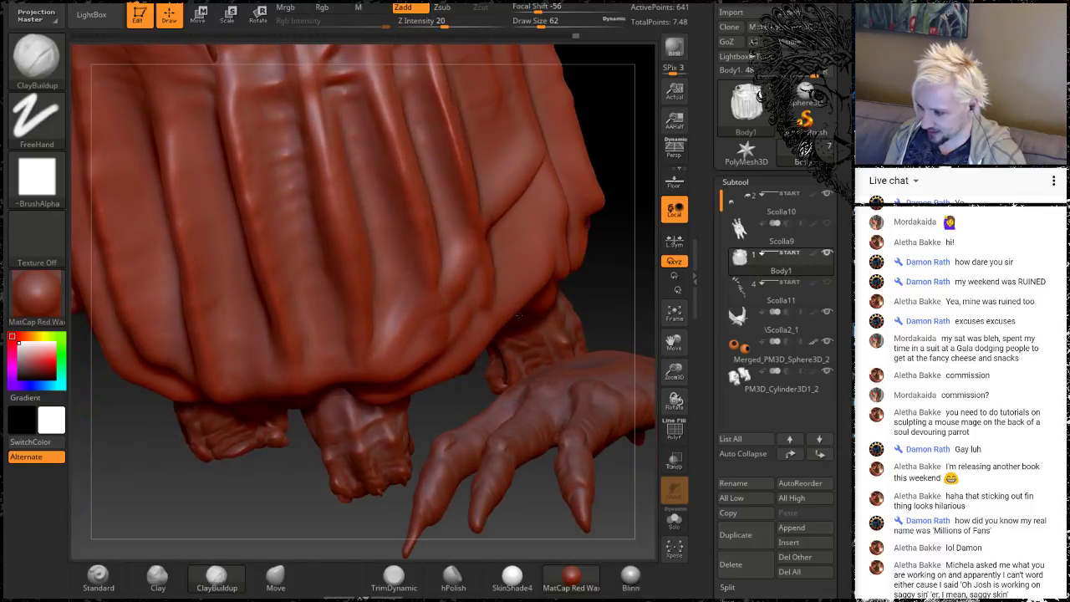
alt+drag(294, 496, 362, 411)
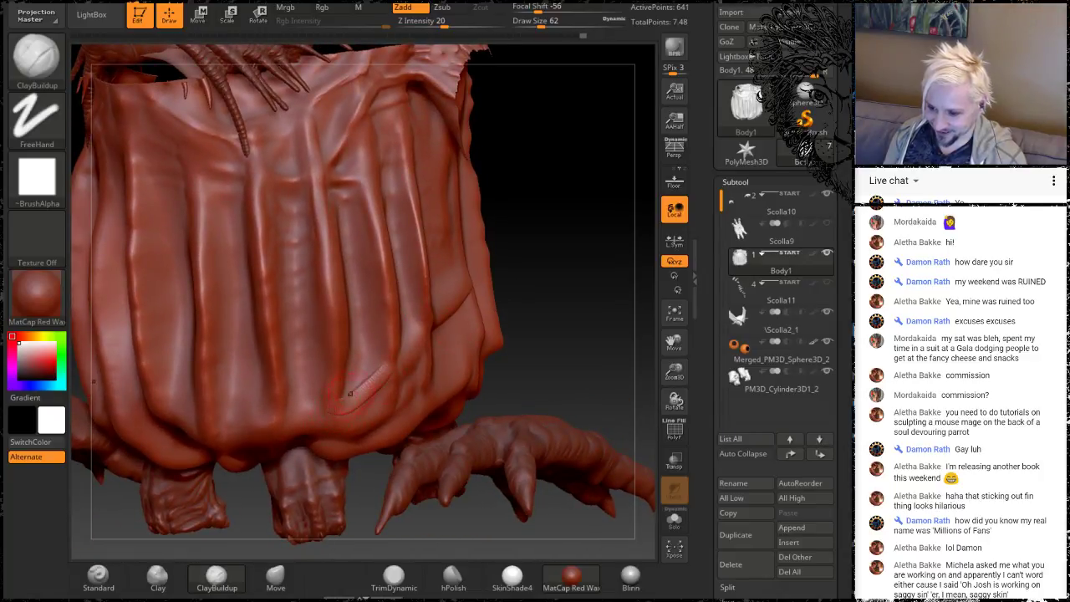
key(shift)
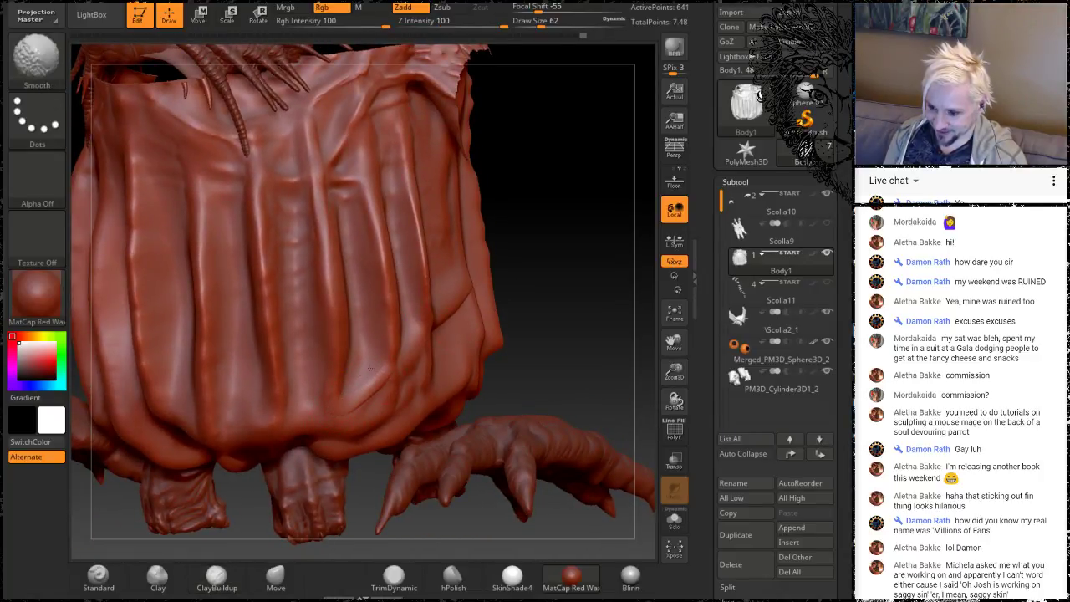
mouse_move(544, 279)
alt+mouse_down()
mouse_move(561, 269)
mouse_move(585, 281)
mouse_move(609, 264)
mouse_move(582, 260)
alt+mouse_up()
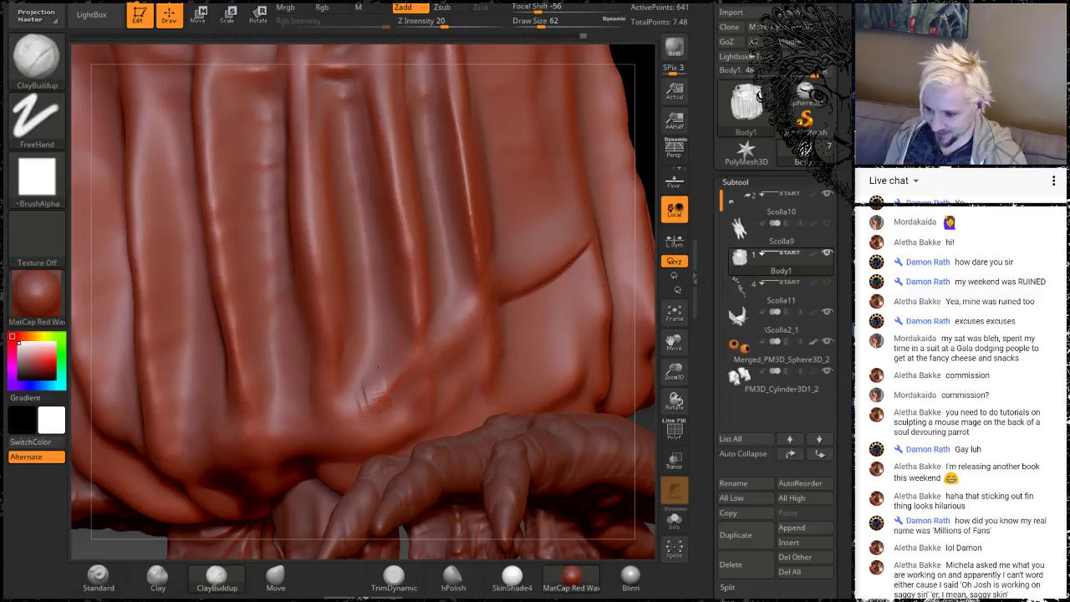
mouse_move(377, 367)
mouse_down()
mouse_move(406, 366)
mouse_move(343, 400)
mouse_move(359, 374)
mouse_up()
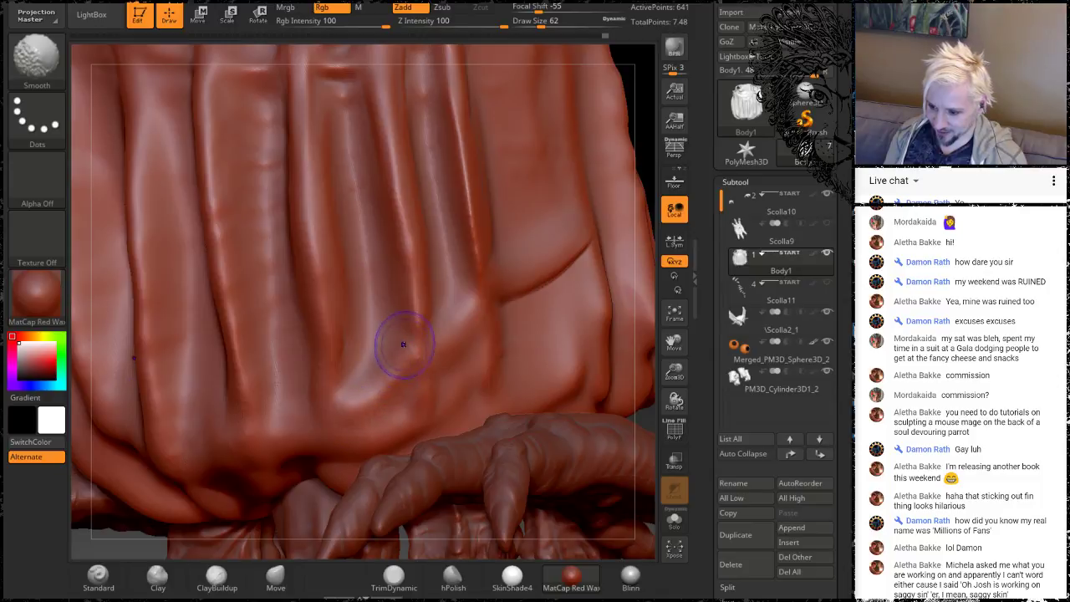
shift+drag(437, 320, 440, 298)
shift+drag(526, 287, 488, 215)
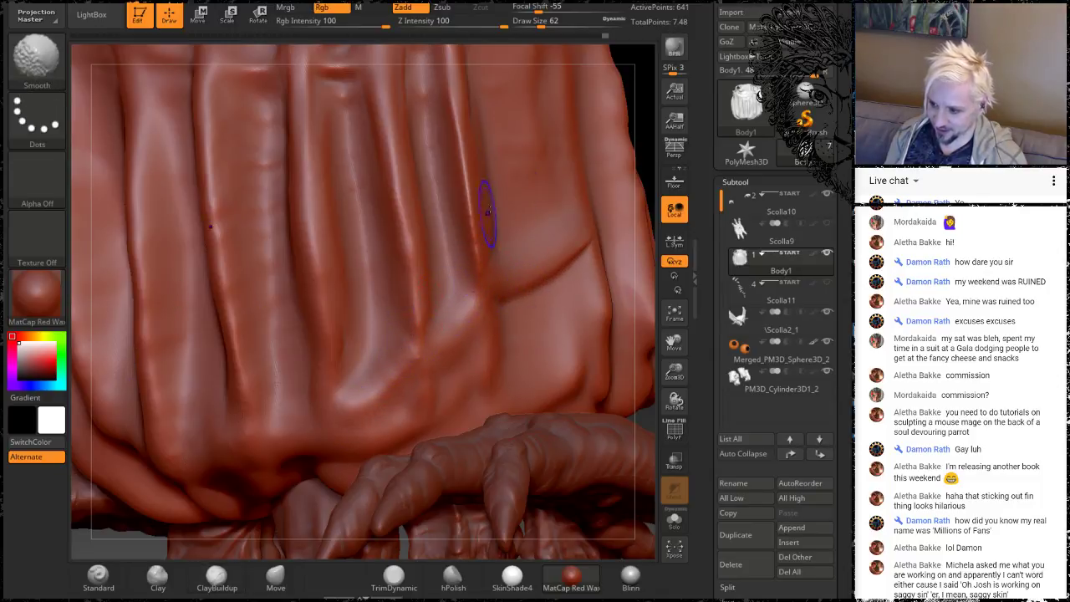
Add a short diagonal clay fold across the lower part of the narrow belly groove and smooth its edges
mouse_move(640, 99)
mouse_down()
mouse_move(573, 158)
mouse_move(583, 152)
mouse_move(485, 166)
mouse_up()
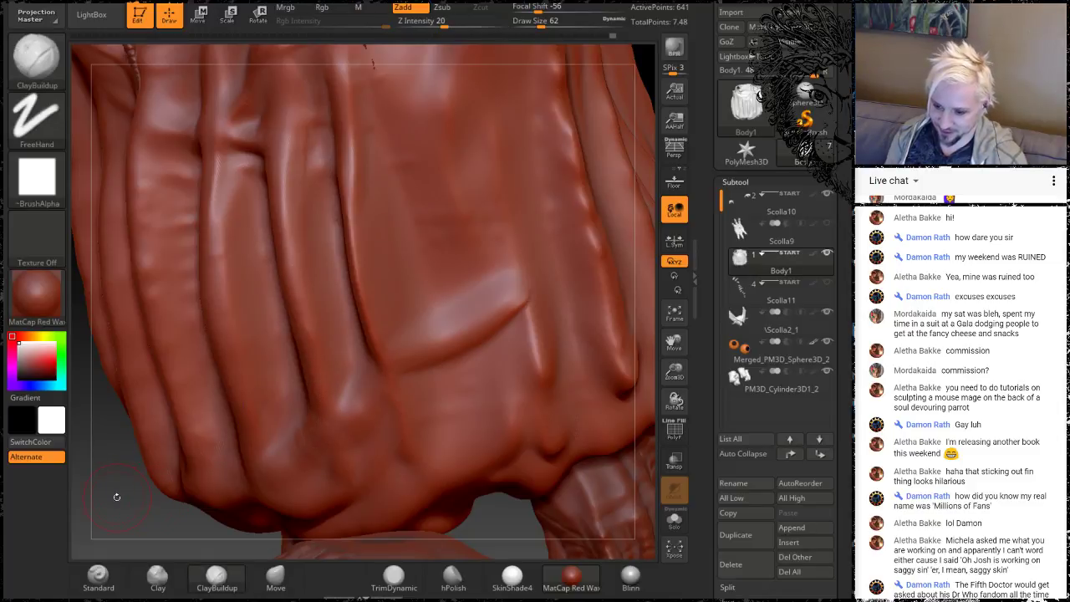
mouse_move(114, 495)
mouse_down()
mouse_move(200, 443)
mouse_move(240, 386)
mouse_move(326, 335)
mouse_up()
drag(270, 403, 314, 354)
key(shift)
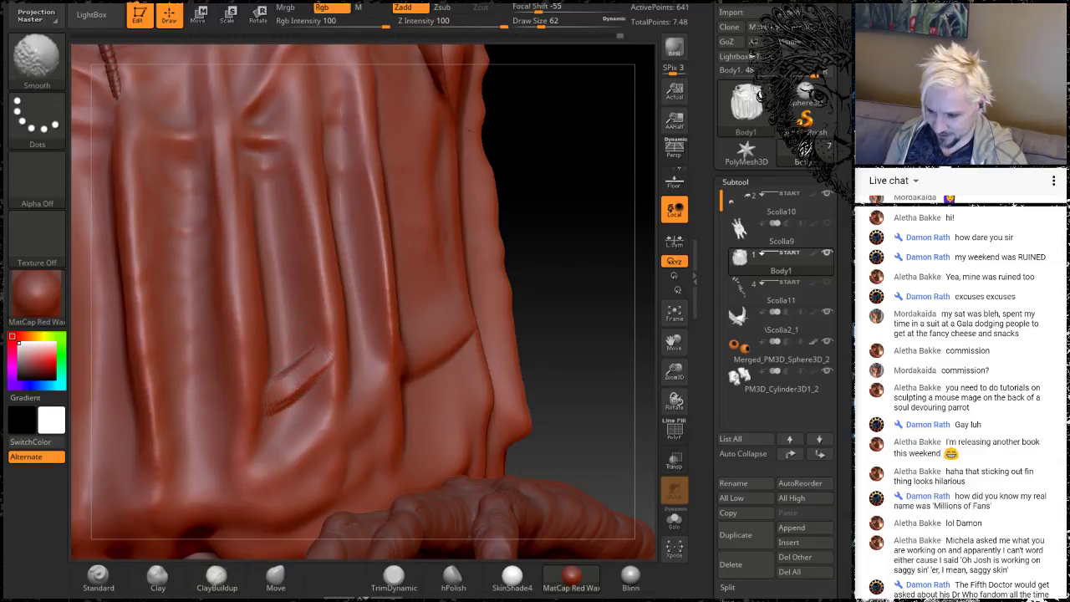
mouse_move(270, 402)
shift+mouse_down()
mouse_move(321, 344)
mouse_move(262, 409)
shift+mouse_up()
key(shift)
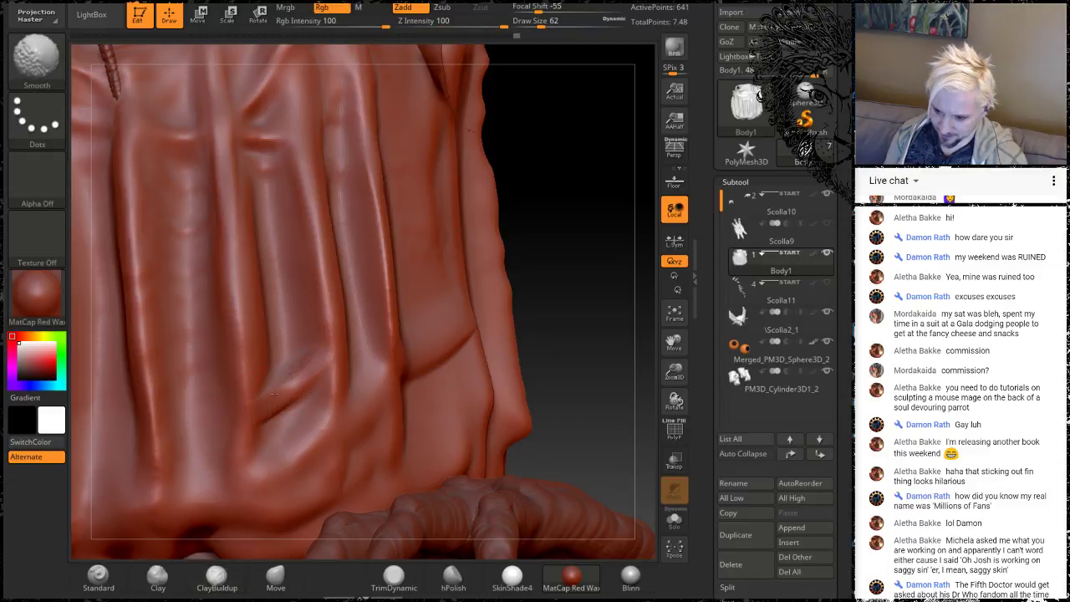
Extend the diagonal crease with clay across the lower central belly fold and smooth the stroke
drag(542, 179, 561, 213)
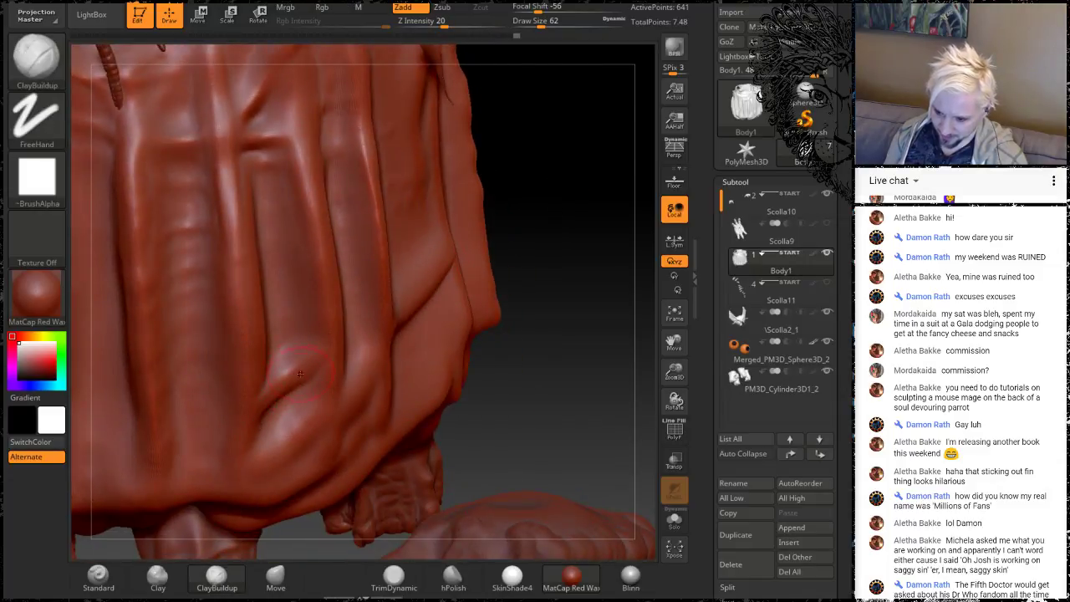
alt+drag(590, 338, 597, 335)
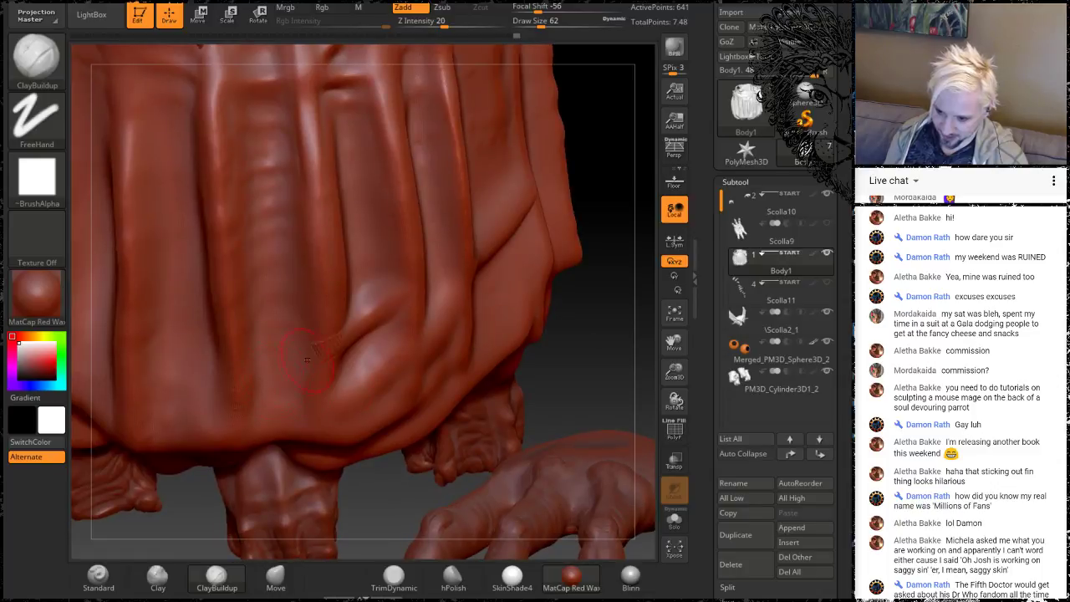
drag(326, 343, 231, 357)
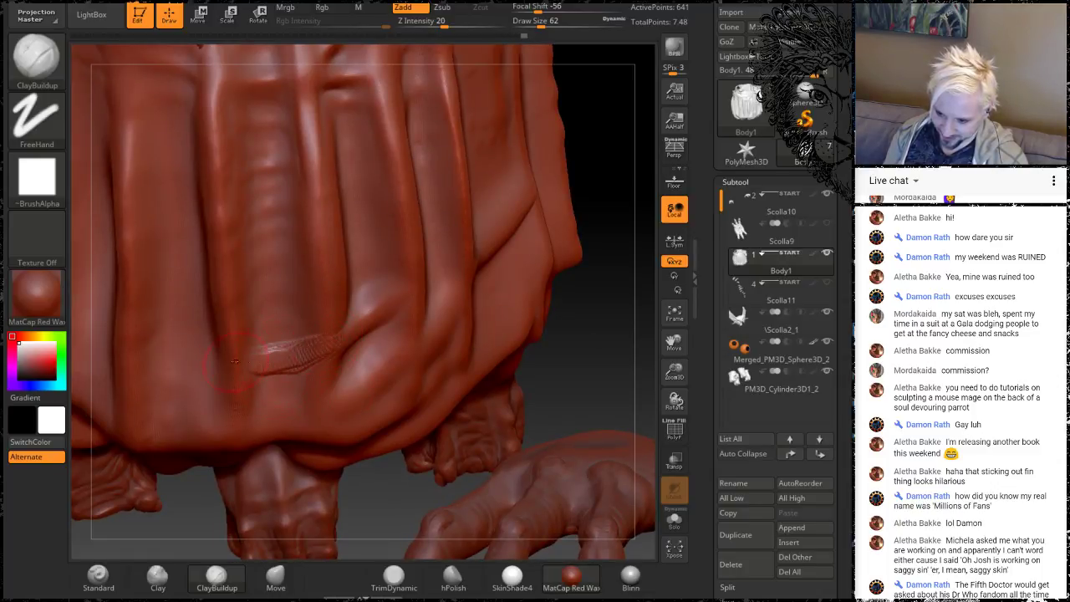
key(shift)
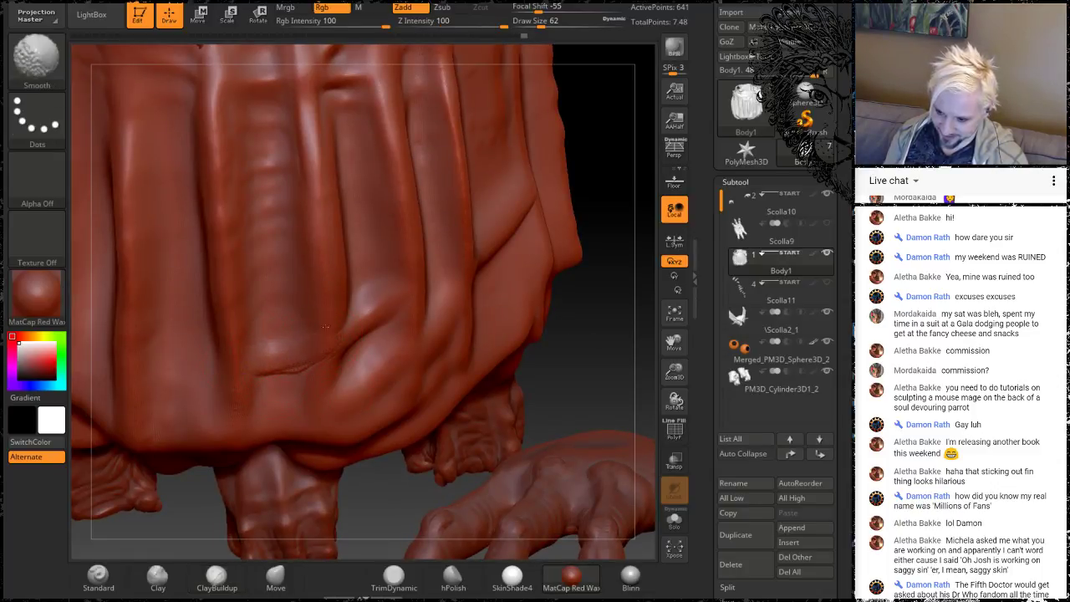
mouse_move(589, 368)
mouse_down()
mouse_move(518, 330)
mouse_move(573, 307)
mouse_move(552, 301)
mouse_up()
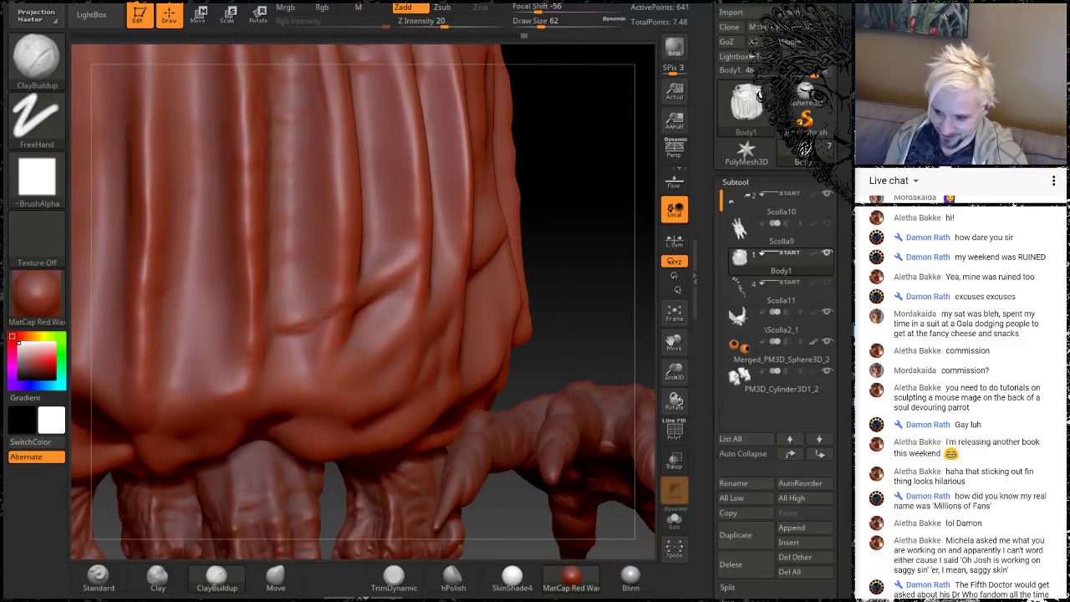
key(shift)
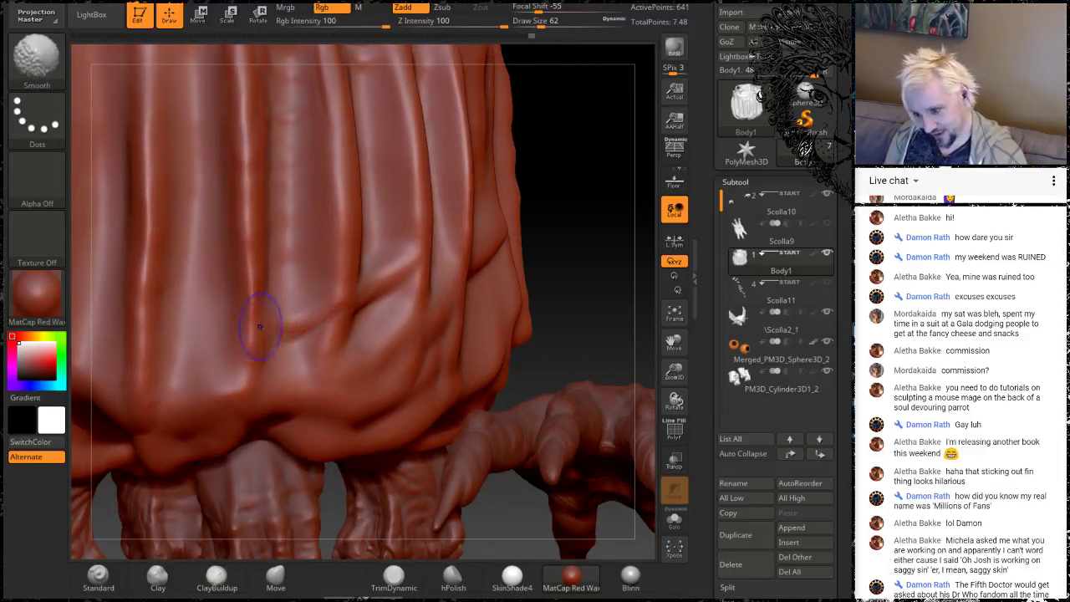
Build up more clay around the central fold's new crease and blend it into the surrounding surface
drag(569, 261, 428, 264)
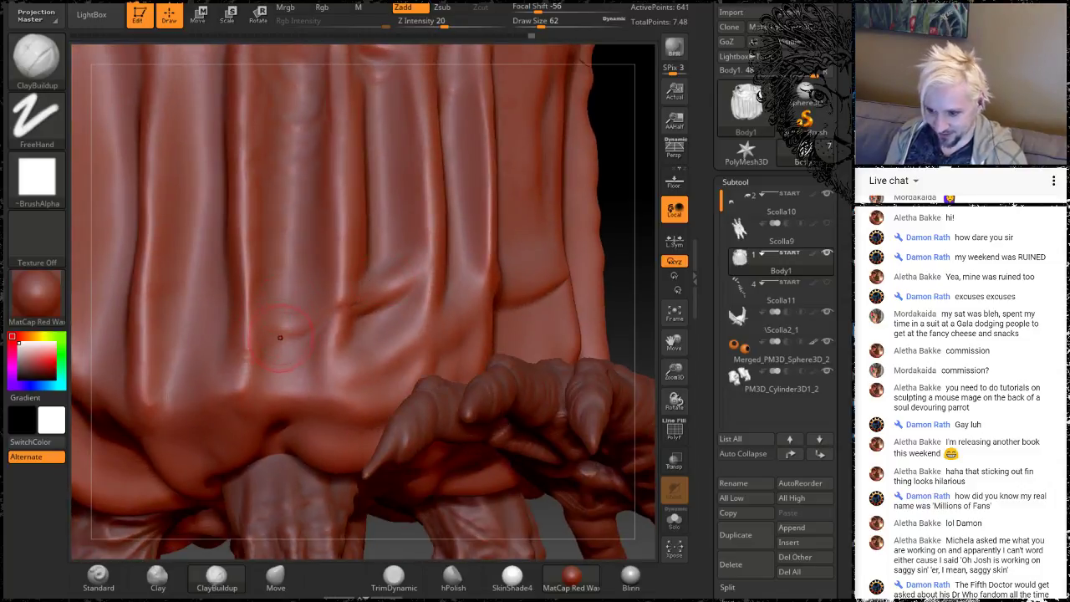
drag(290, 338, 316, 318)
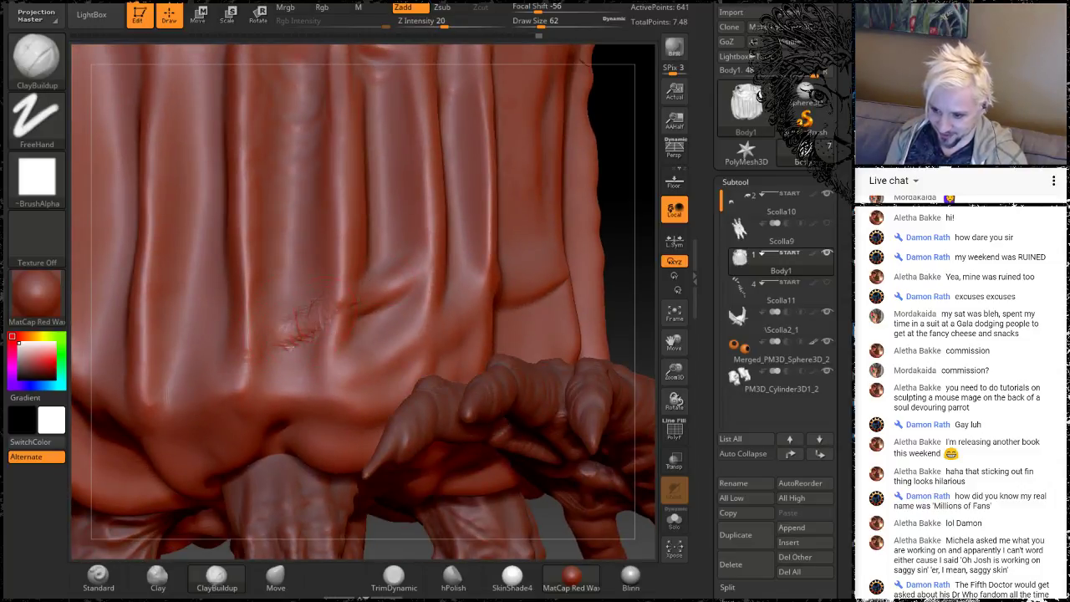
key(shift)
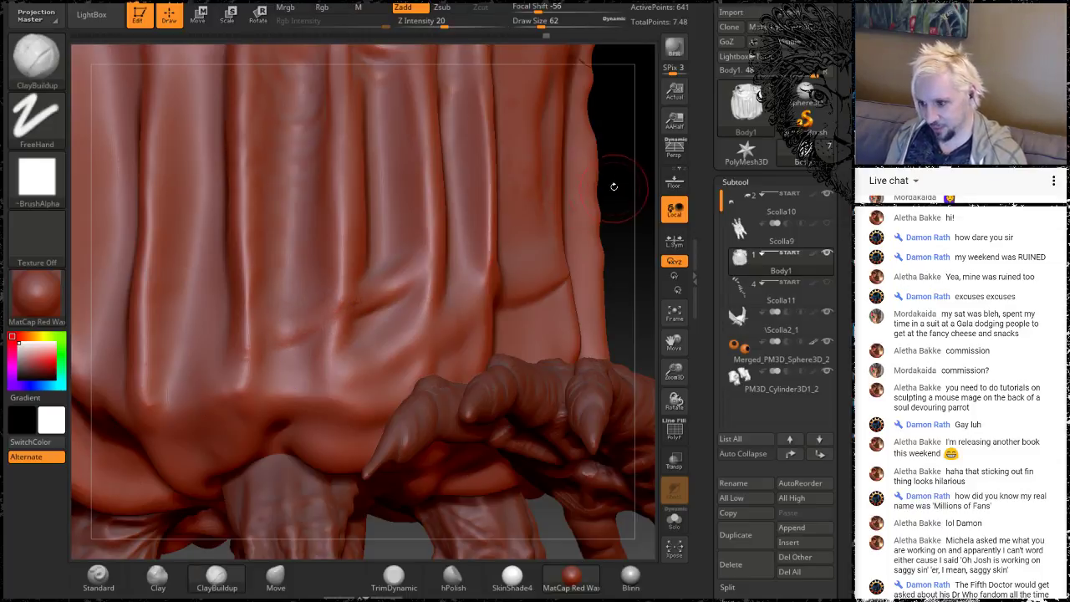
mouse_move(610, 184)
mouse_down()
mouse_move(632, 235)
mouse_move(571, 276)
mouse_move(544, 238)
mouse_move(572, 239)
mouse_move(566, 232)
mouse_up()
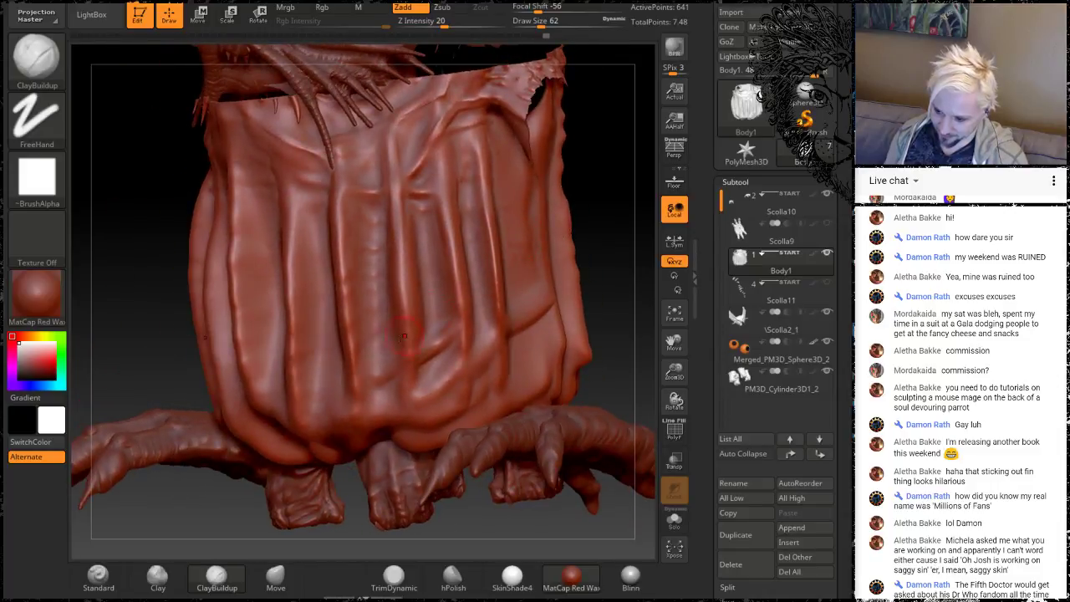
key(shift)
Build a small diagonal crease across the narrow fold beside the wide side panel
mouse_move(604, 272)
alt+mouse_down()
mouse_move(598, 239)
mouse_move(563, 284)
alt+mouse_up()
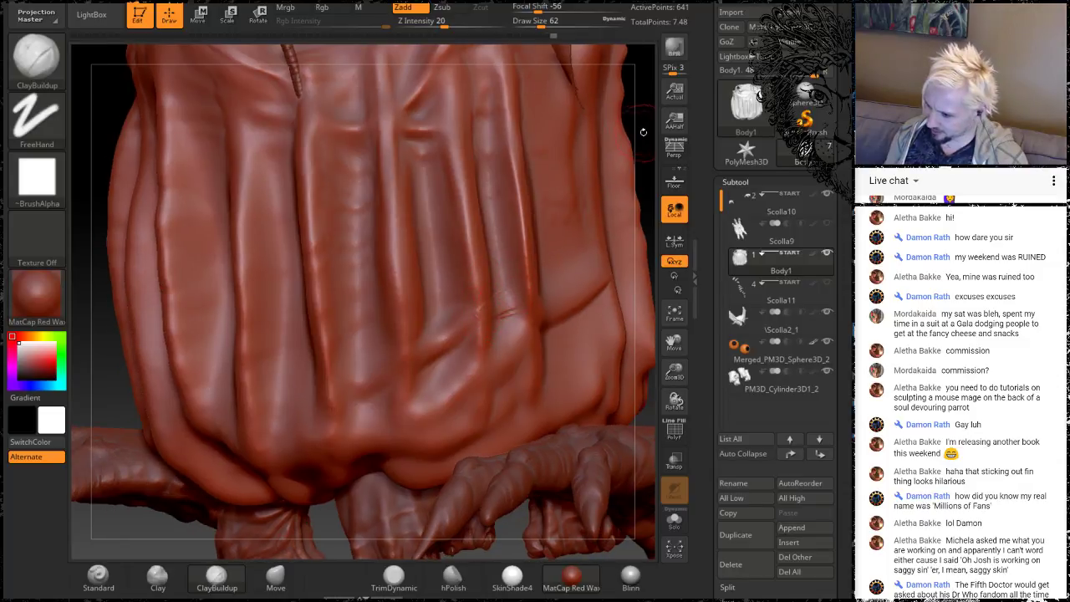
mouse_move(642, 131)
alt+mouse_down()
mouse_move(491, 201)
mouse_move(376, 368)
alt+mouse_up()
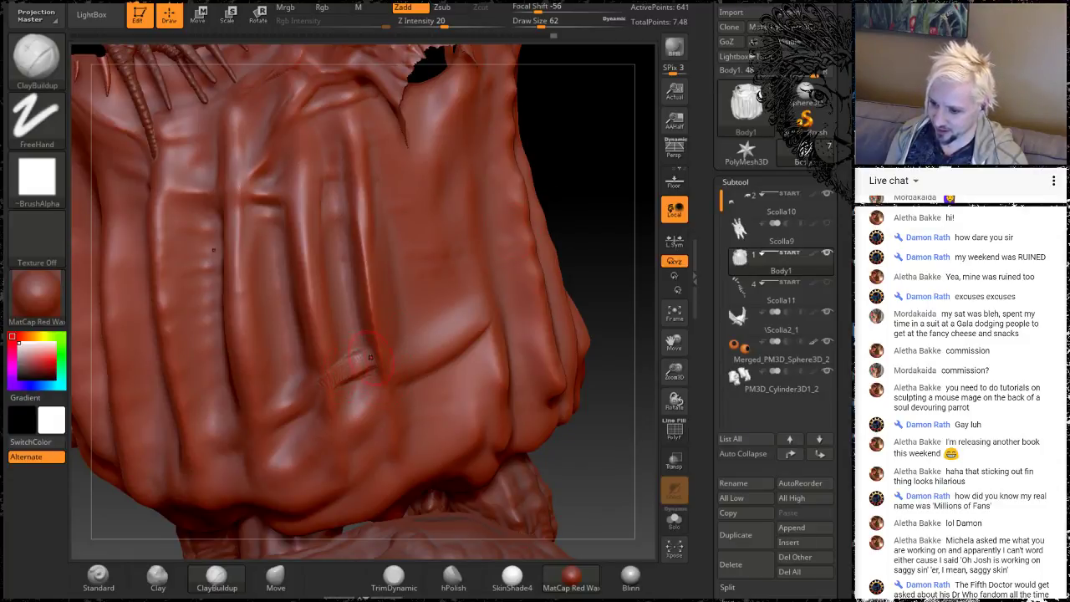
mouse_move(351, 365)
mouse_down()
mouse_move(338, 372)
mouse_move(439, 319)
mouse_move(400, 339)
mouse_up()
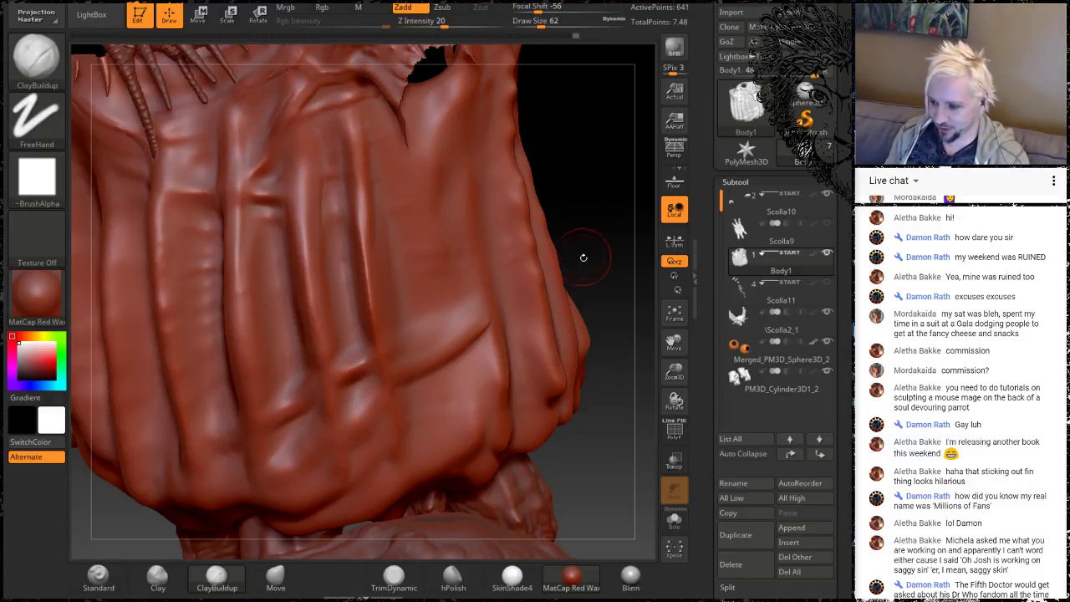
Add a second diagonal clay fold branching below the side panel's crease and smooth it into the lower belly
mouse_move(595, 252)
mouse_down()
mouse_move(620, 267)
mouse_move(590, 279)
mouse_move(559, 333)
mouse_move(574, 310)
mouse_move(528, 303)
mouse_up()
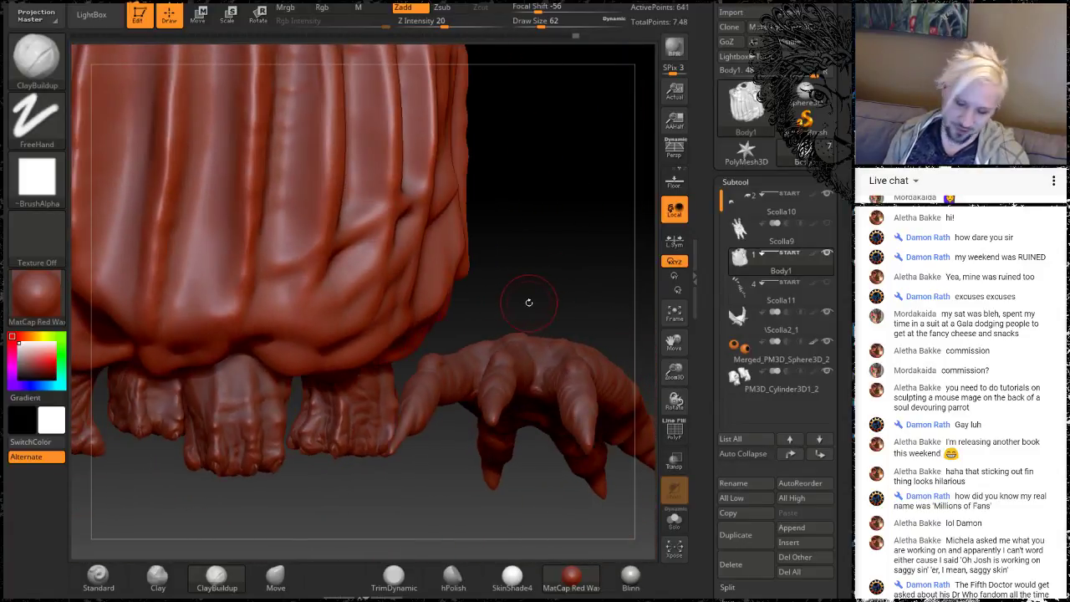
mouse_move(546, 258)
mouse_down()
mouse_move(544, 280)
mouse_move(566, 303)
mouse_move(577, 295)
mouse_move(572, 259)
mouse_move(531, 264)
mouse_up()
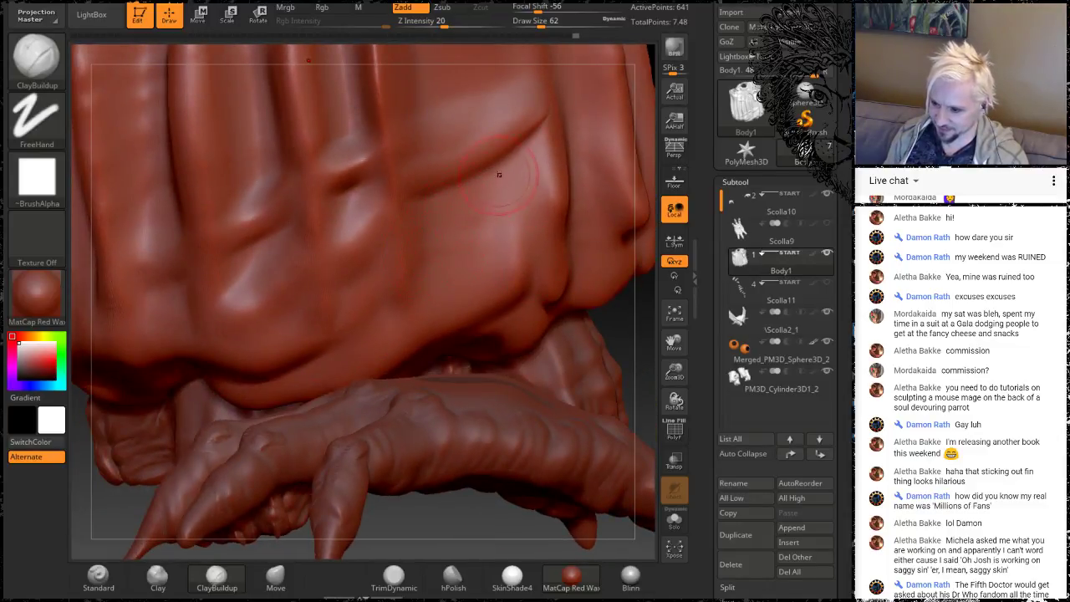
drag(504, 153, 416, 258)
mouse_move(493, 154)
mouse_down()
mouse_move(435, 242)
mouse_move(489, 150)
mouse_move(528, 127)
mouse_up()
mouse_move(435, 225)
shift+mouse_down()
mouse_move(501, 142)
mouse_move(473, 157)
shift+mouse_up()
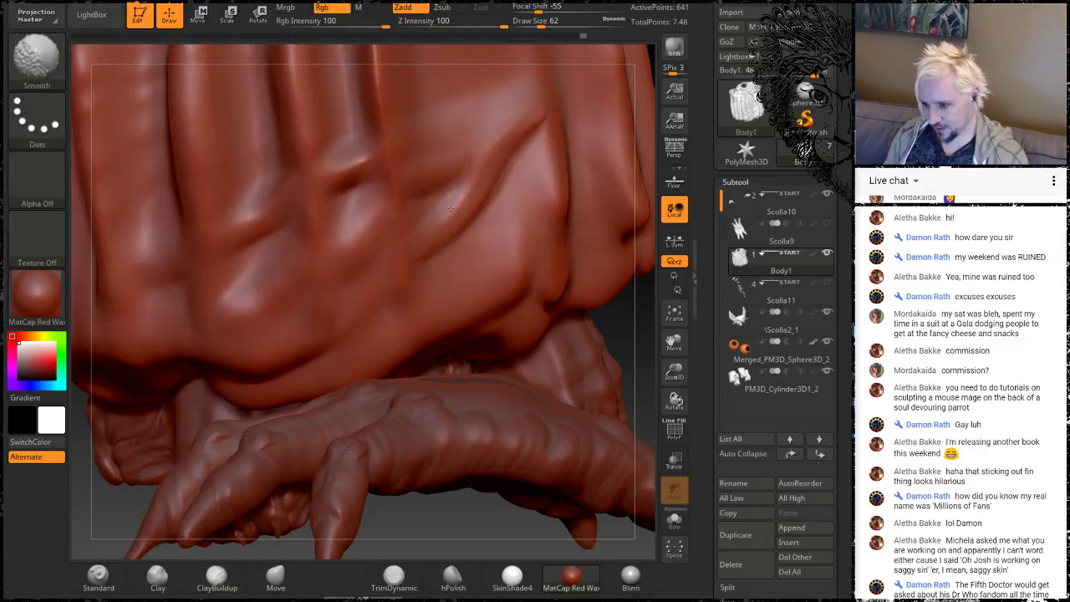
shift+drag(528, 109, 515, 172)
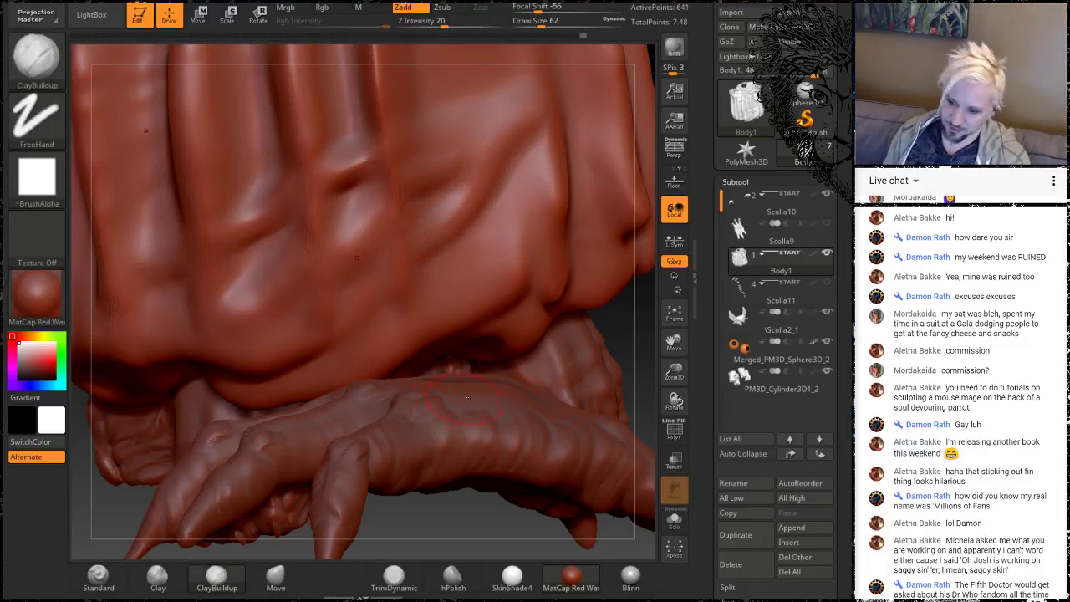
Build up and smooth the end of the central ridge on the body's underside, tapering it into the surrounding skin
drag(619, 316, 551, 284)
mouse_move(602, 200)
mouse_down()
mouse_move(561, 210)
mouse_move(555, 282)
mouse_up()
mouse_move(559, 323)
alt+mouse_down()
mouse_move(566, 287)
mouse_move(577, 382)
mouse_move(554, 348)
mouse_move(599, 107)
mouse_move(586, 236)
mouse_move(372, 341)
alt+mouse_up()
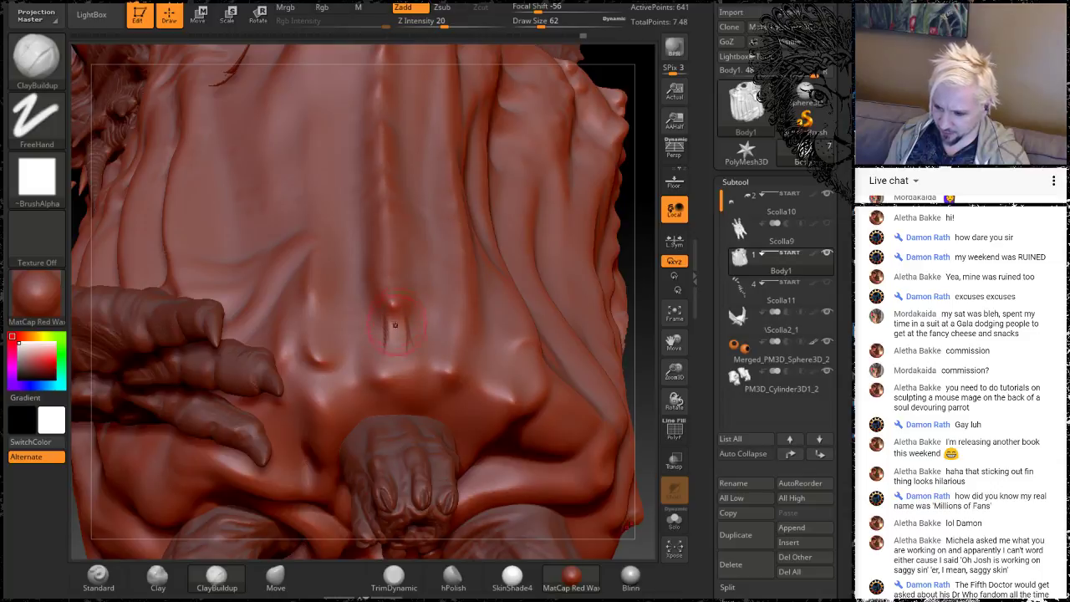
key(shift)
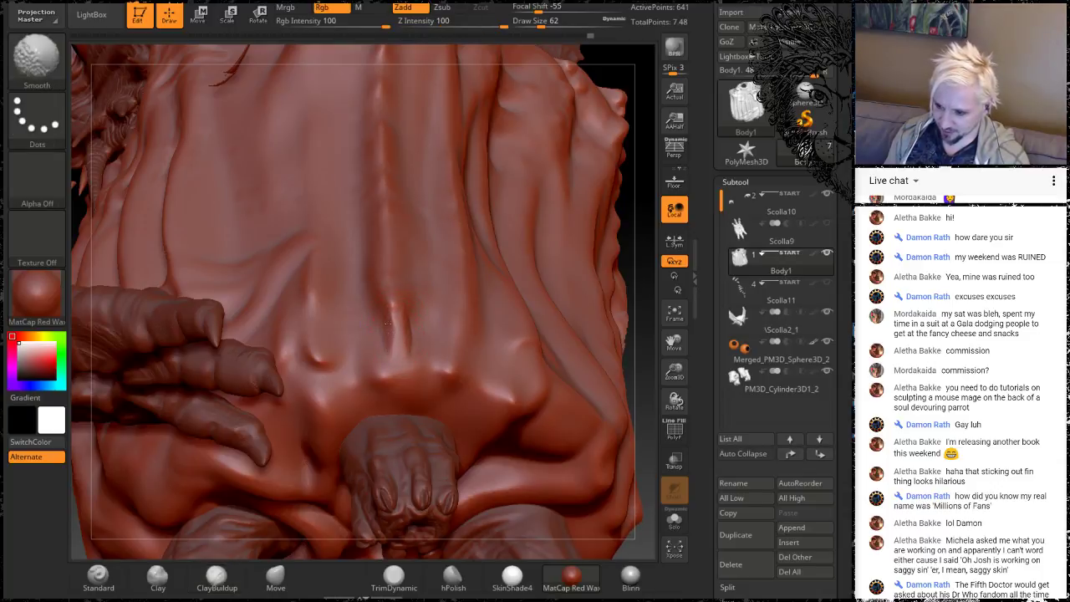
Sculpt a short diagonal clay crease across the smooth lower part of the belly fold beside the centre and smooth its edges
mouse_move(625, 206)
mouse_down()
mouse_move(664, 227)
mouse_move(496, 276)
mouse_move(493, 243)
mouse_move(443, 209)
mouse_move(496, 229)
mouse_move(557, 298)
mouse_move(626, 285)
mouse_move(571, 351)
mouse_move(552, 249)
mouse_move(524, 244)
mouse_up()
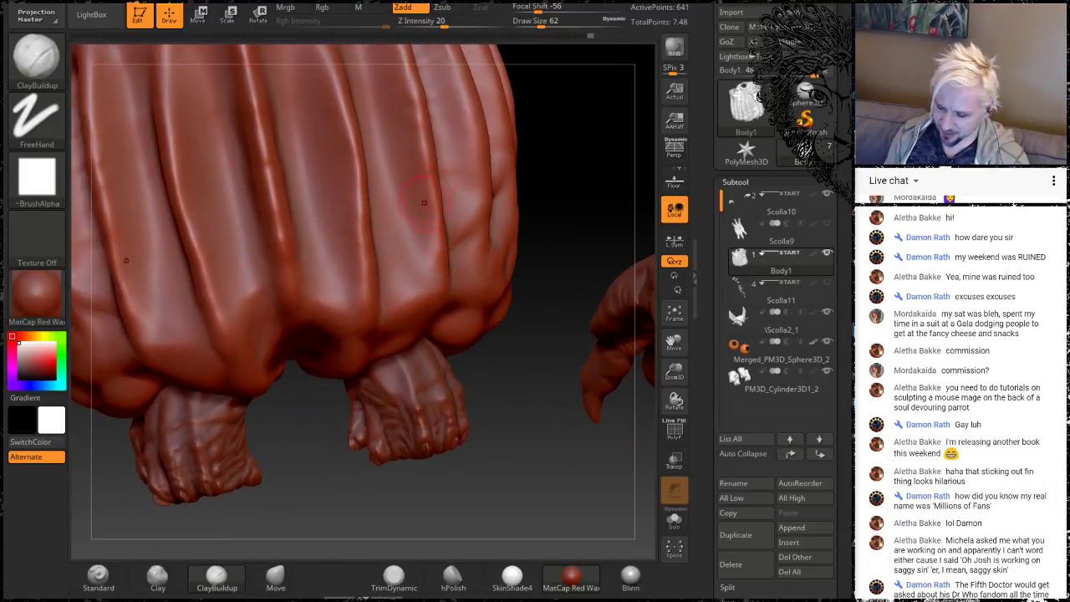
drag(424, 204, 387, 265)
drag(588, 178, 477, 201)
shift+drag(399, 213, 391, 225)
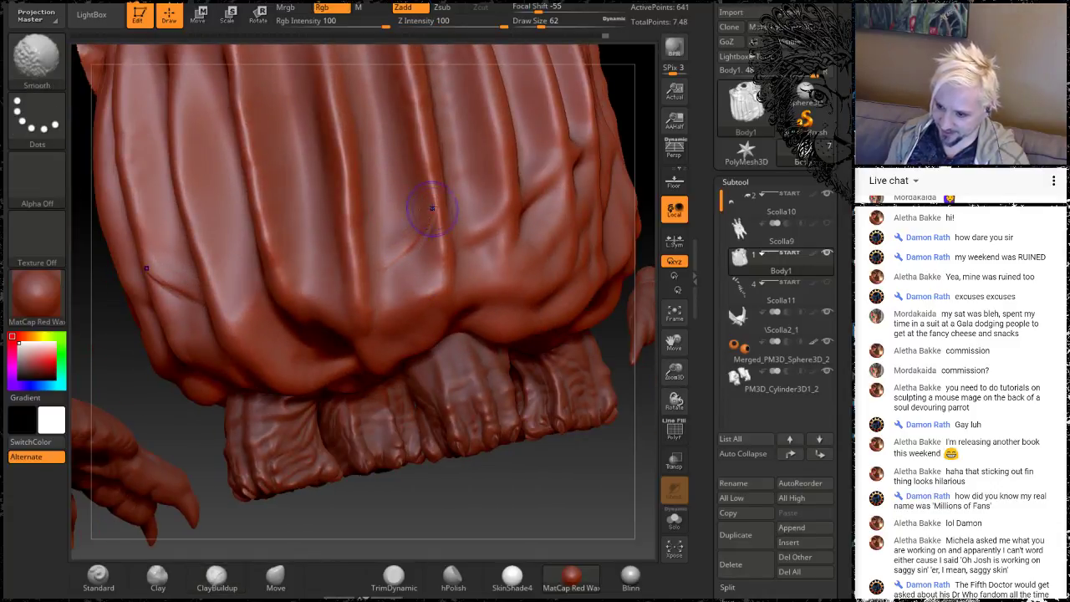
drag(468, 491, 527, 488)
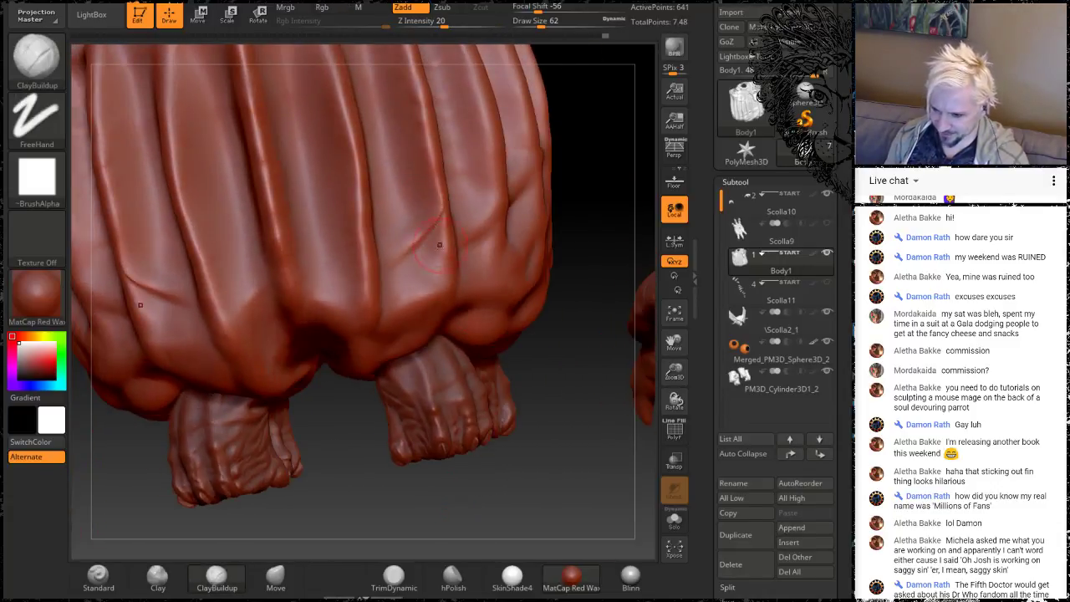
shift+drag(439, 229, 409, 254)
alt+drag(593, 197, 527, 231)
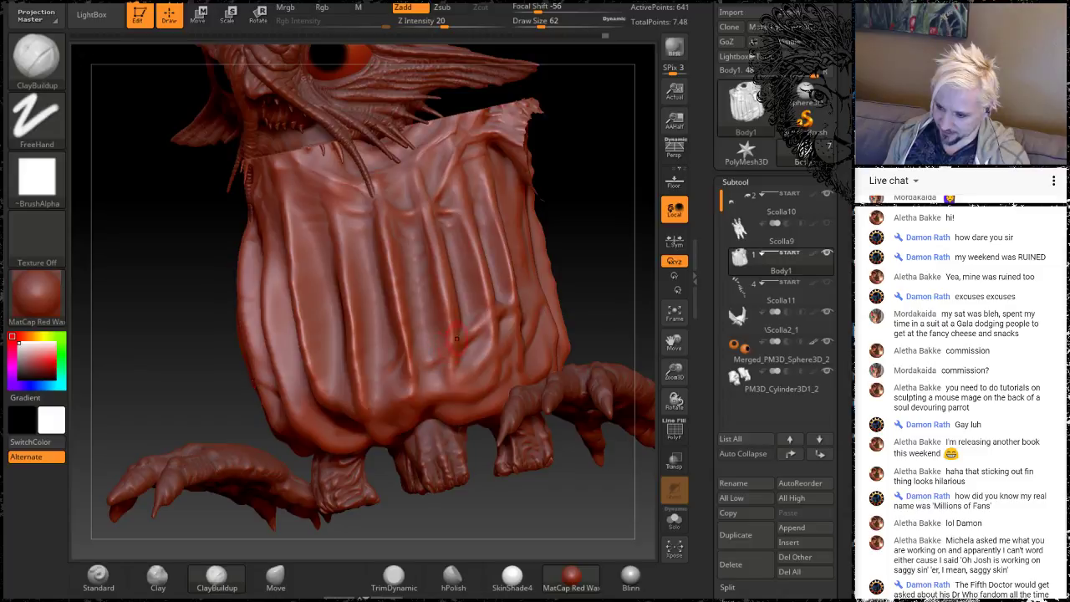
drag(487, 262, 346, 438)
mouse_move(480, 184)
mouse_down()
mouse_move(390, 296)
mouse_move(288, 391)
mouse_up()
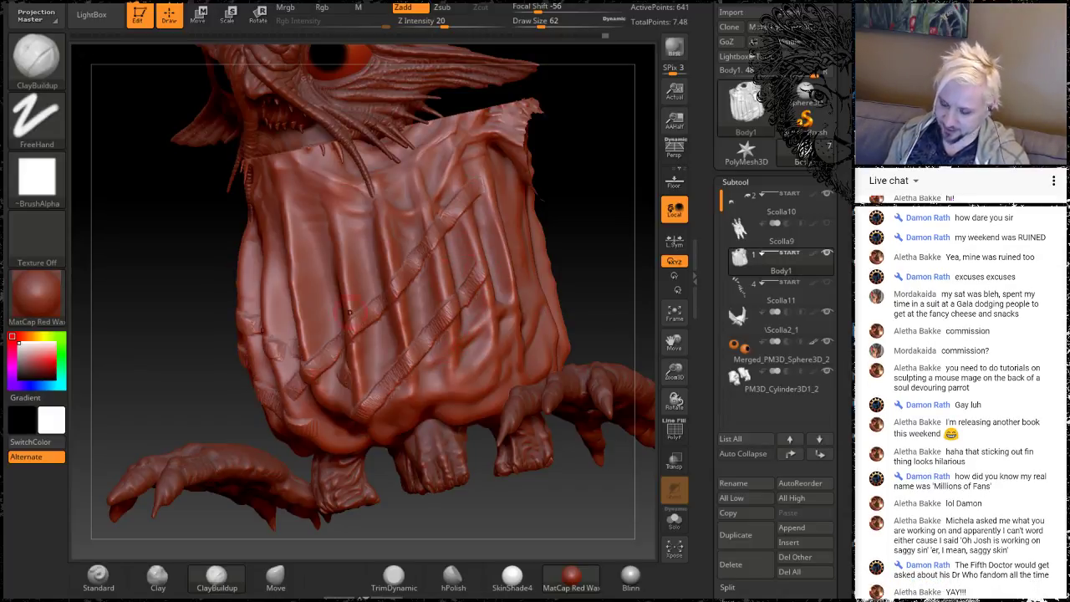
key(ctrl+z)
key(ctrl+z)
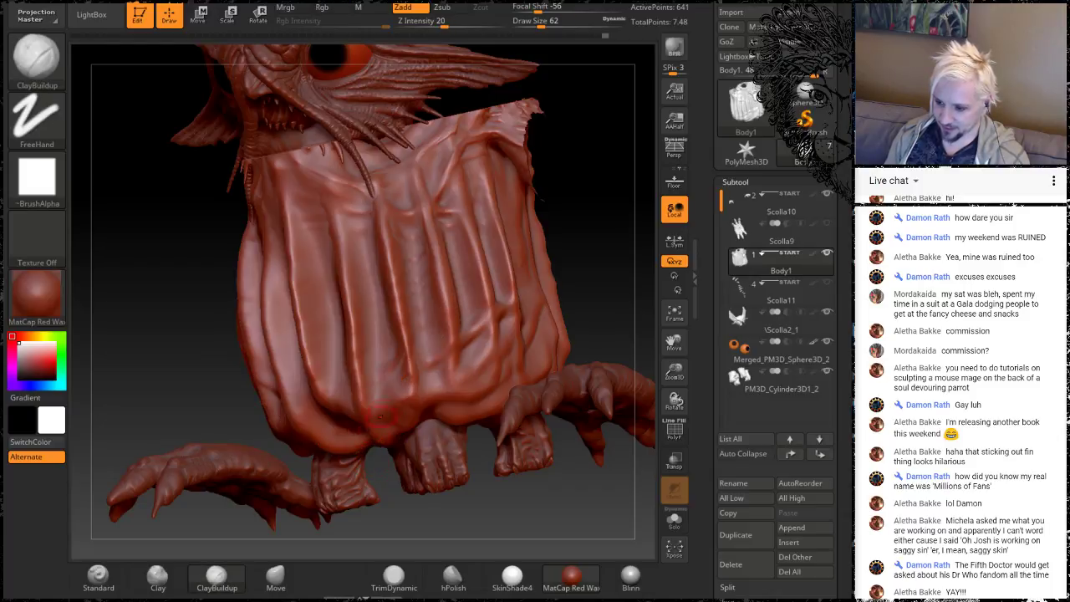
Add a short curved clay stroke along the lower rim of the belly's side fold and smooth it into the surface
mouse_move(590, 239)
mouse_down()
mouse_move(502, 248)
mouse_move(602, 257)
mouse_move(618, 227)
mouse_move(480, 407)
mouse_up()
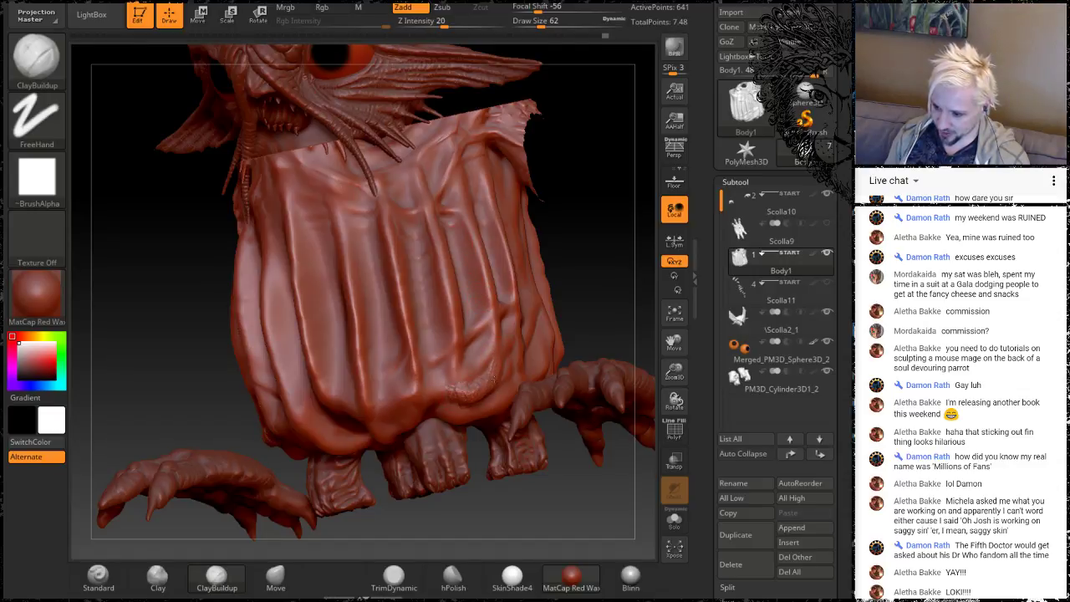
key(shift)
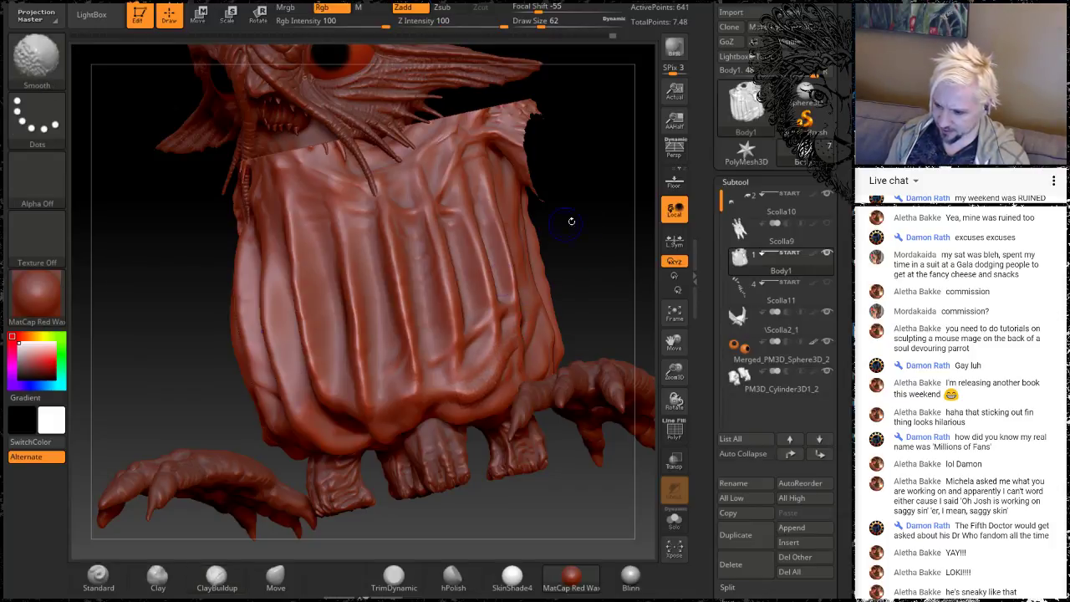
mouse_move(571, 221)
mouse_down()
mouse_move(585, 201)
mouse_move(563, 231)
mouse_move(547, 309)
mouse_up()
key(shift)
Add a short diagonal clay stroke low on the body's side below the long folds and blend it into the surrounding skin
drag(506, 264, 410, 209)
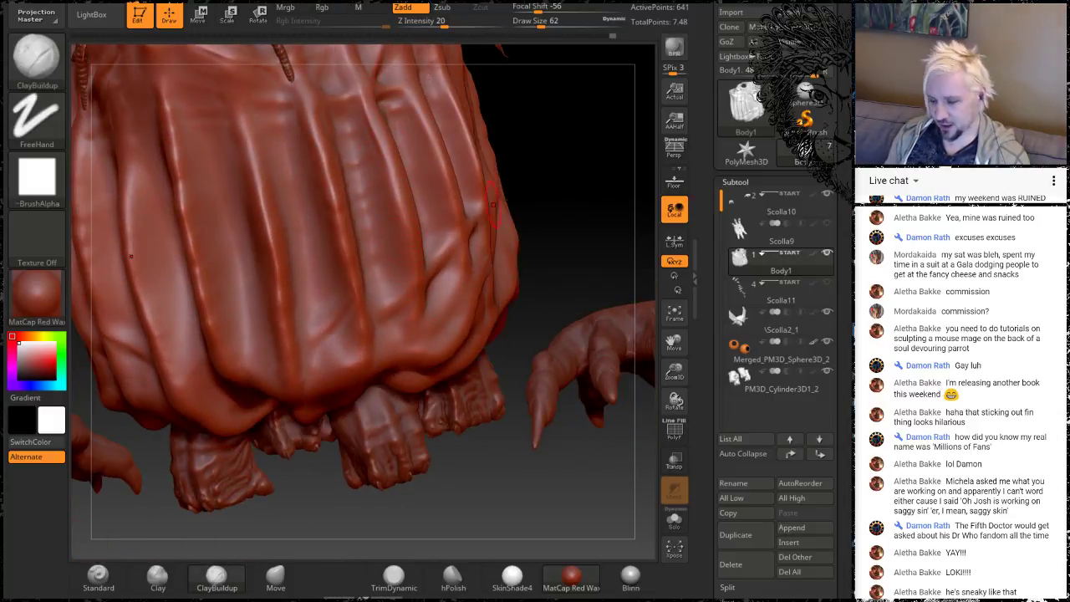
mouse_move(492, 203)
mouse_down()
mouse_move(590, 167)
mouse_move(531, 234)
mouse_move(281, 222)
mouse_up()
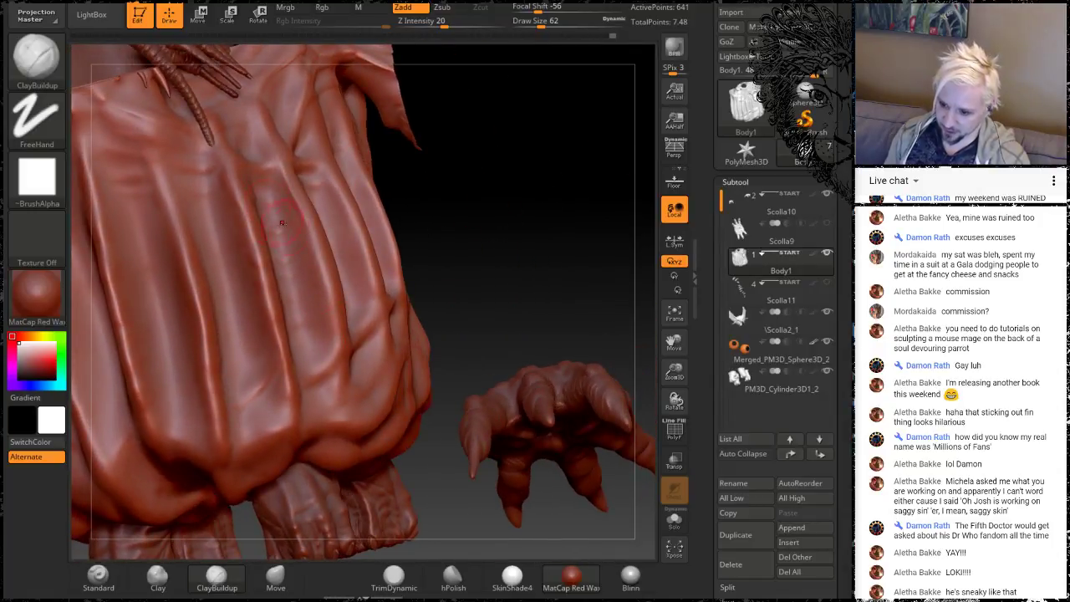
drag(492, 231, 391, 346)
key(shift)
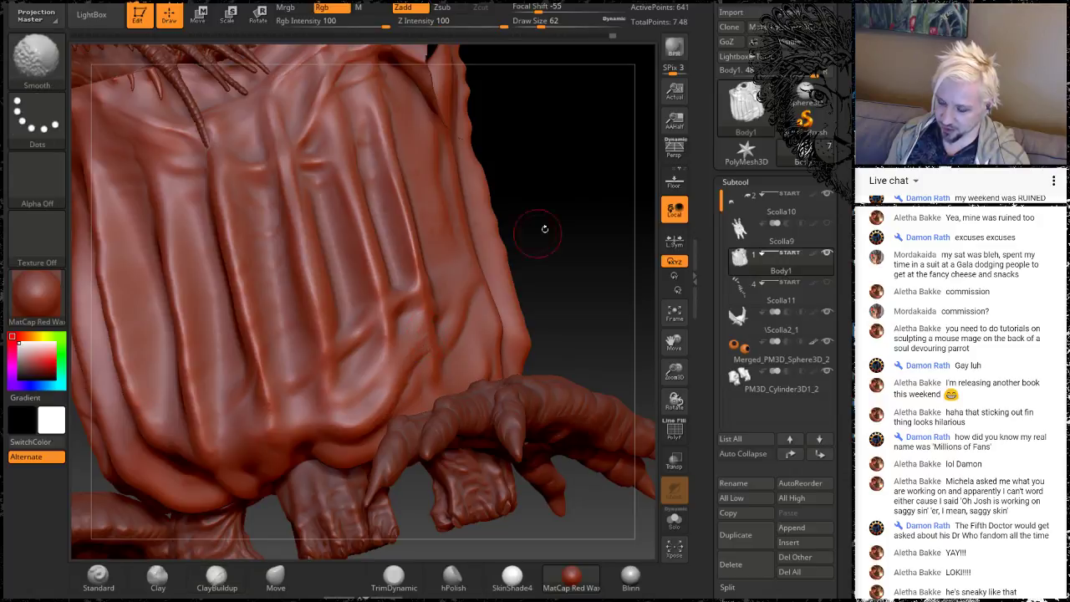
mouse_move(544, 228)
mouse_down()
mouse_move(527, 223)
mouse_move(348, 384)
mouse_up()
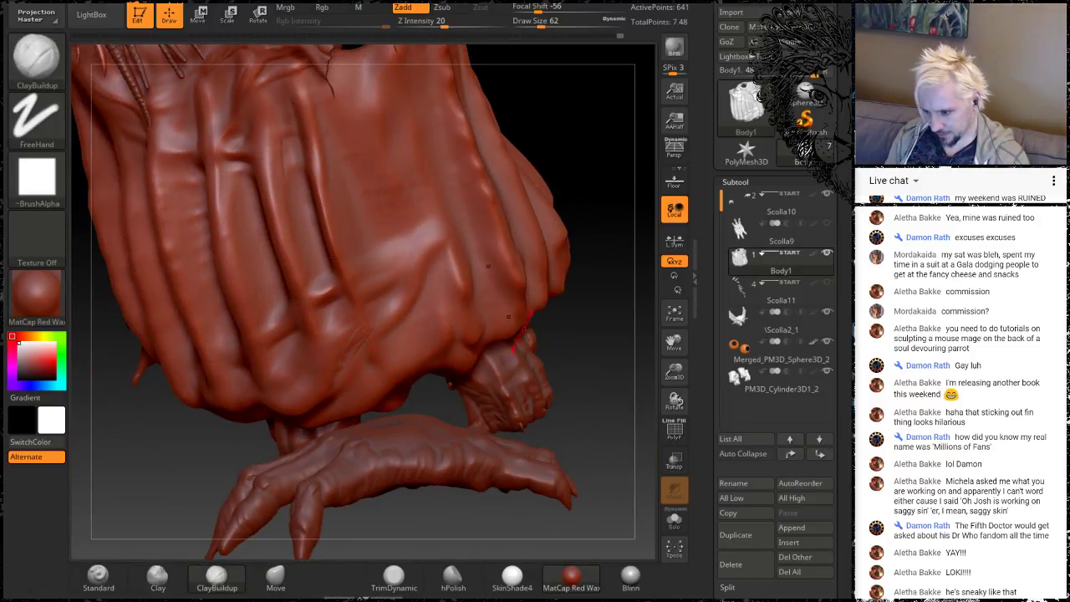
mouse_move(586, 361)
mouse_down()
mouse_move(544, 346)
mouse_move(501, 206)
mouse_up()
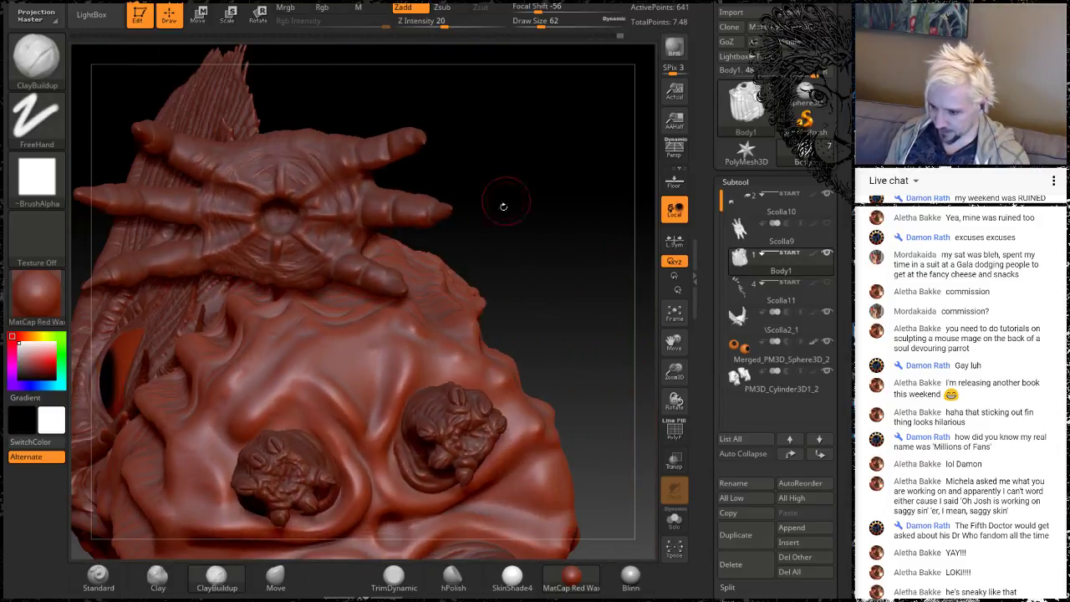
mouse_move(580, 266)
mouse_down()
mouse_move(462, 338)
mouse_move(447, 377)
mouse_move(465, 324)
mouse_up()
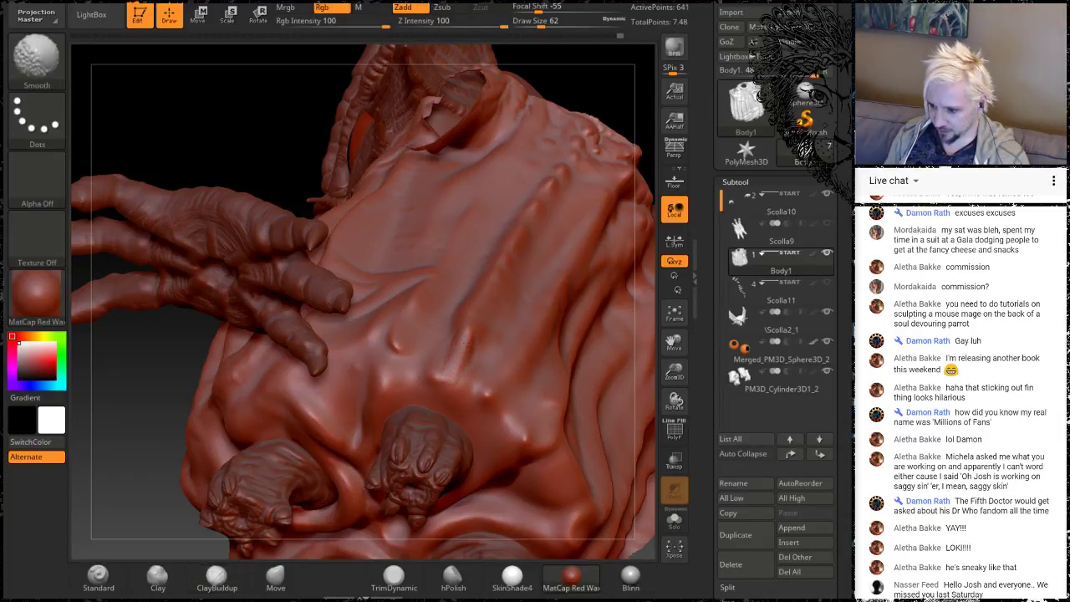
drag(215, 129, 254, 251)
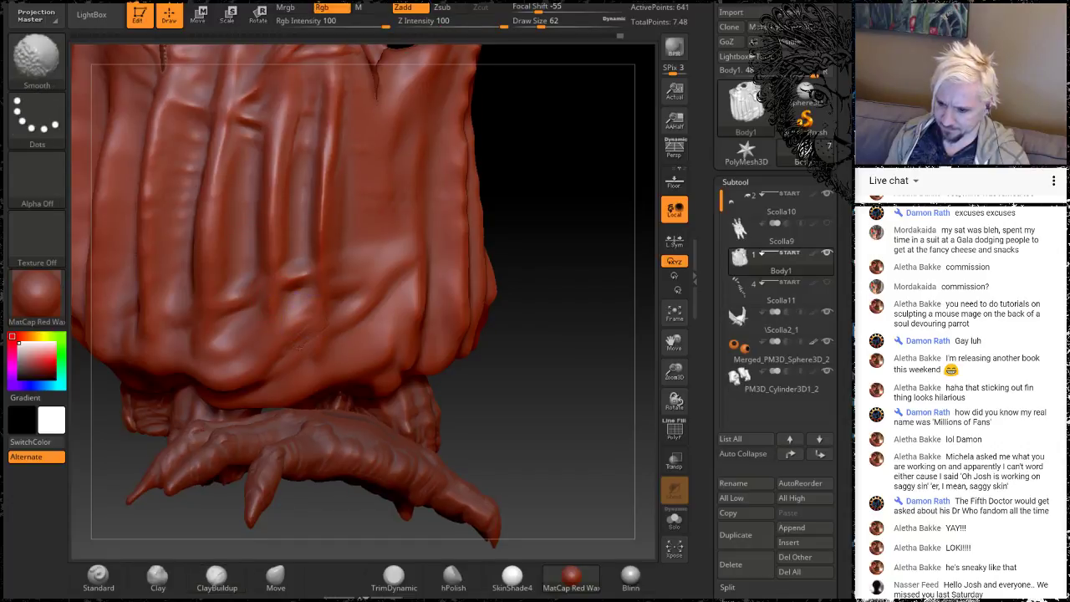
Thicken the diagonal crease across the lower belly fold with clay and smooth the skin above and below it
mouse_move(543, 186)
mouse_down()
mouse_move(502, 250)
mouse_move(554, 238)
mouse_move(523, 287)
mouse_move(509, 351)
mouse_move(584, 268)
mouse_move(567, 295)
mouse_up()
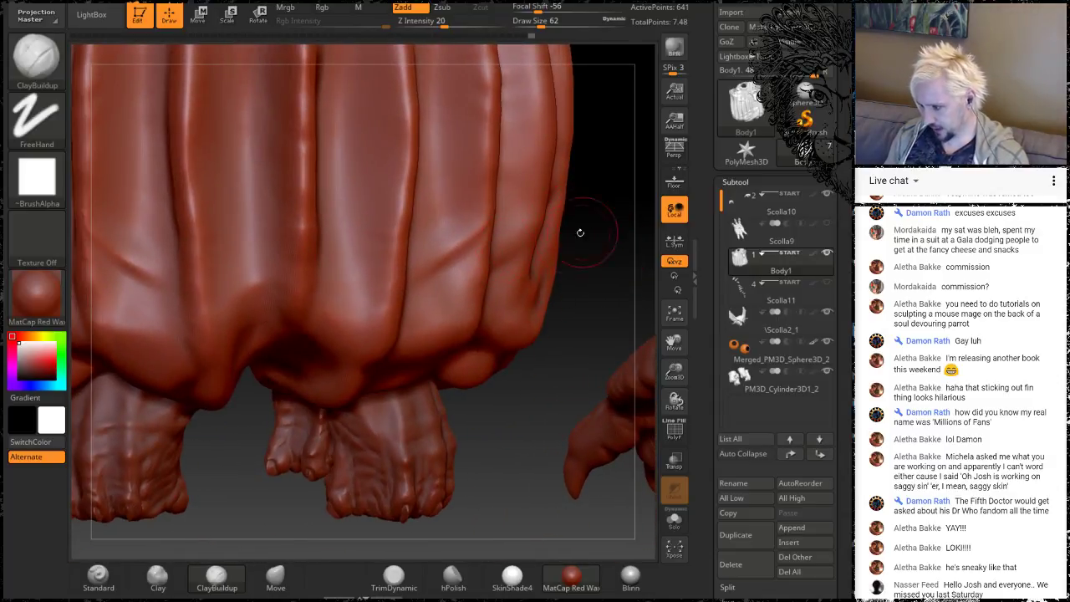
drag(599, 296, 501, 311)
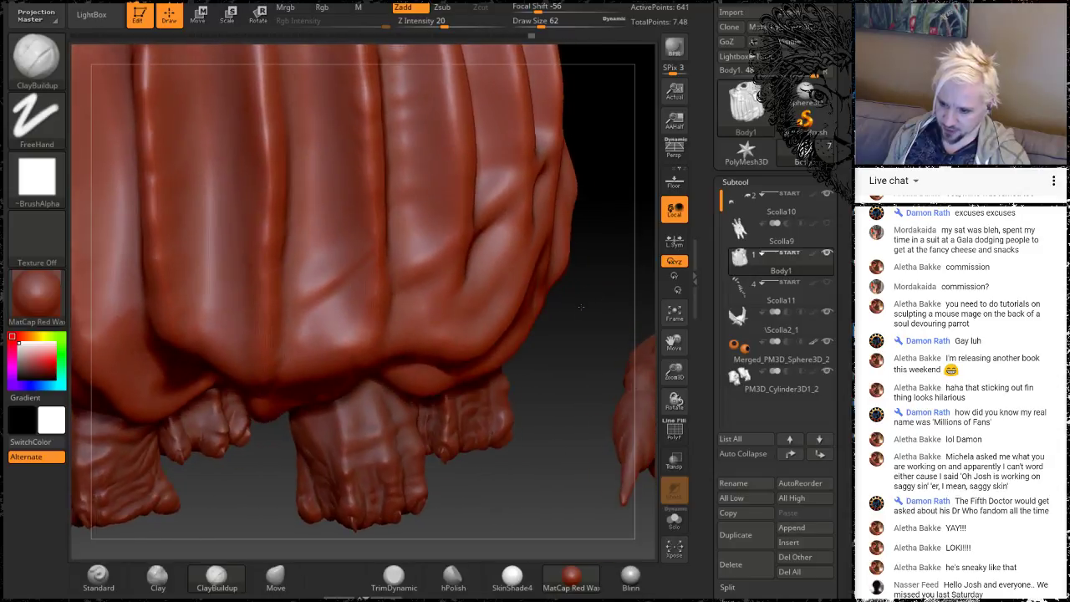
mouse_move(272, 302)
mouse_down()
mouse_move(359, 250)
mouse_move(274, 303)
mouse_up()
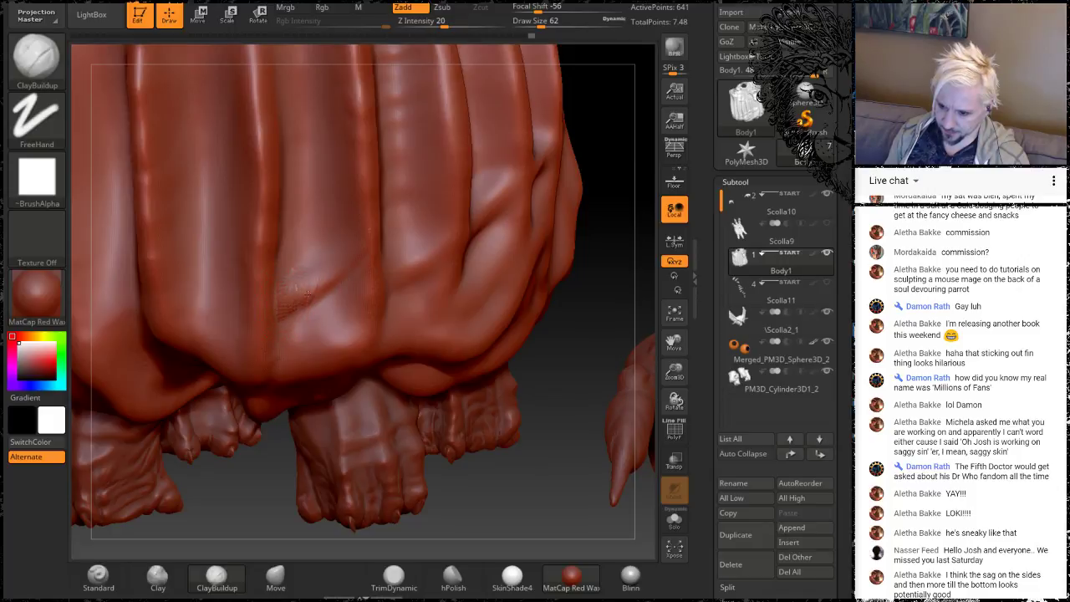
drag(319, 273, 339, 251)
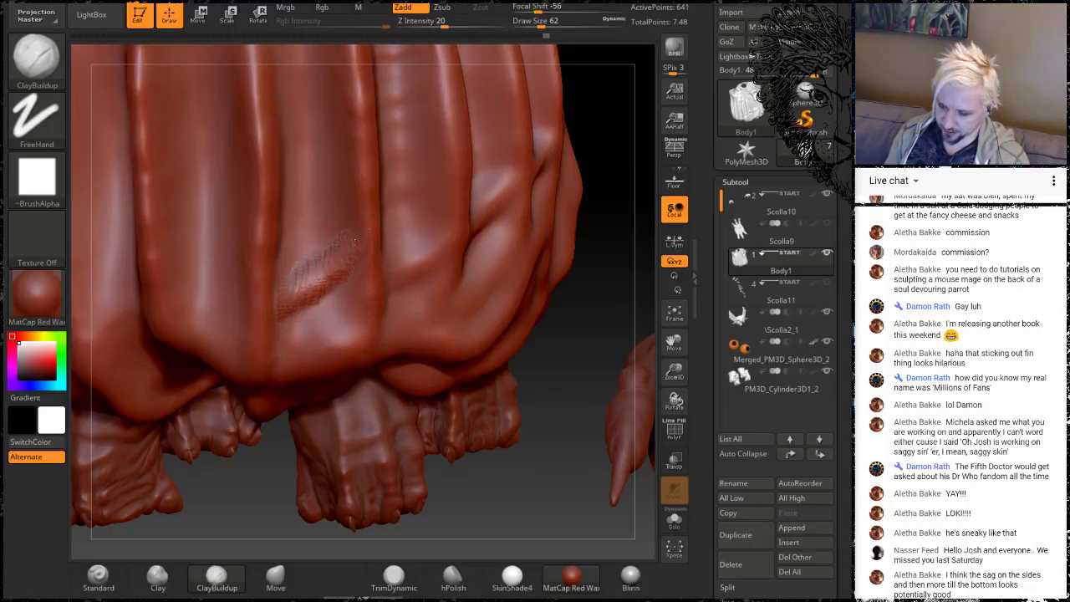
key(shift)
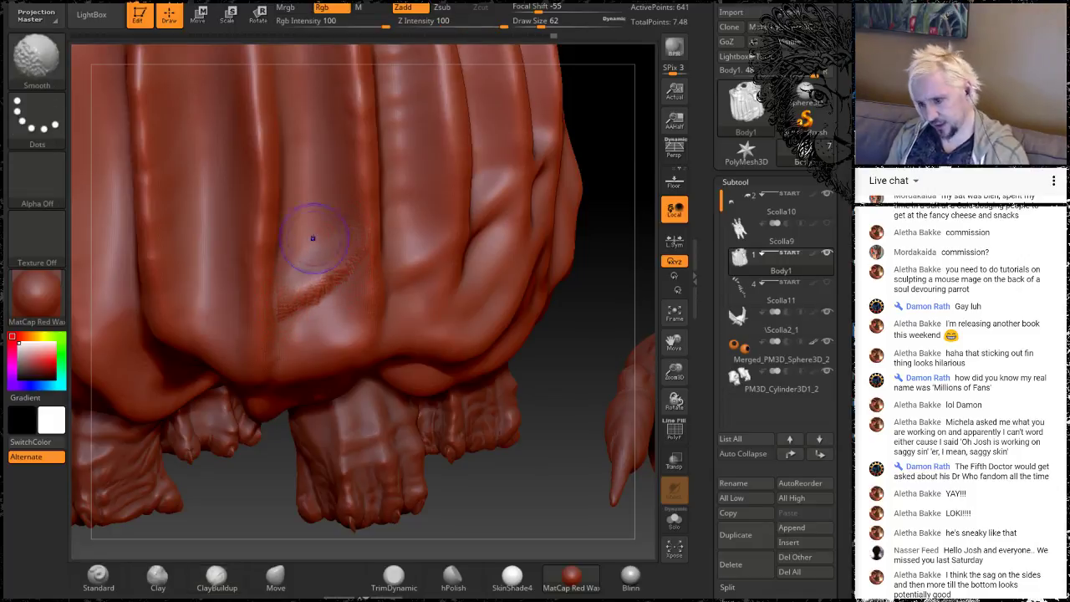
shift+drag(312, 239, 382, 249)
shift+drag(280, 328, 389, 294)
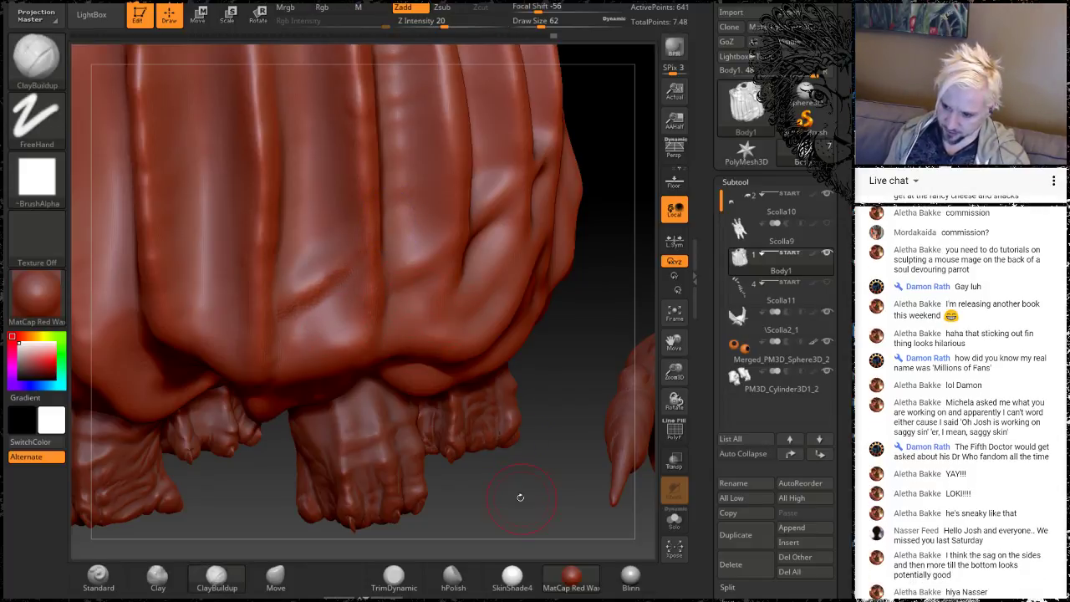
Extend the lower belly fold's diagonal crease up to the neighbouring vertical ridge and smooth the join
mouse_move(520, 497)
mouse_down()
mouse_move(593, 270)
mouse_move(291, 275)
mouse_move(322, 250)
mouse_up()
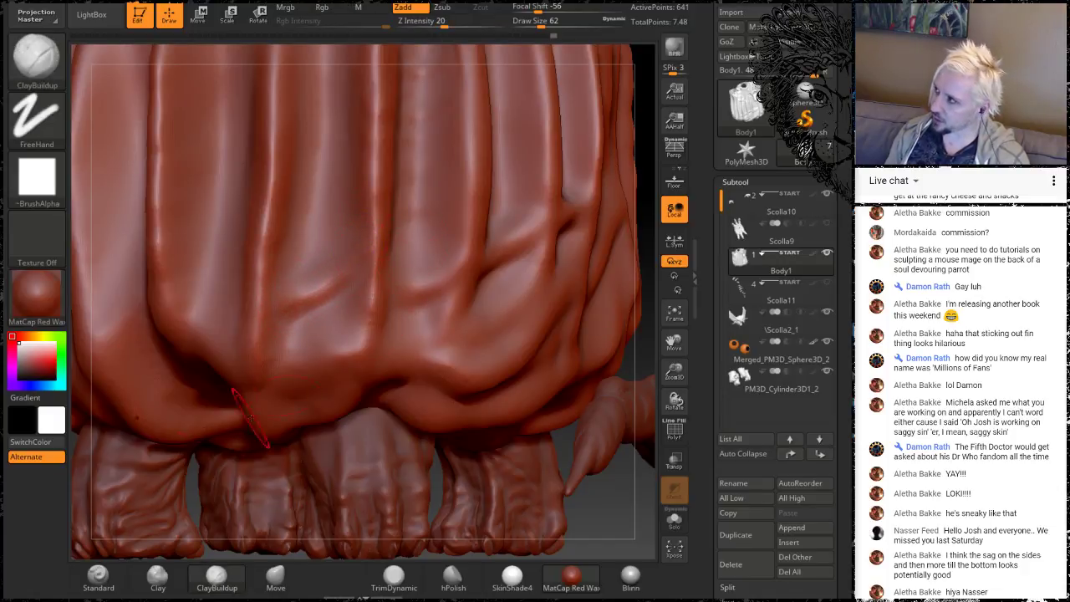
drag(615, 529, 528, 201)
mouse_move(568, 222)
mouse_down()
mouse_move(557, 313)
mouse_move(549, 264)
mouse_move(510, 310)
mouse_move(596, 289)
mouse_move(585, 301)
mouse_move(399, 297)
mouse_up()
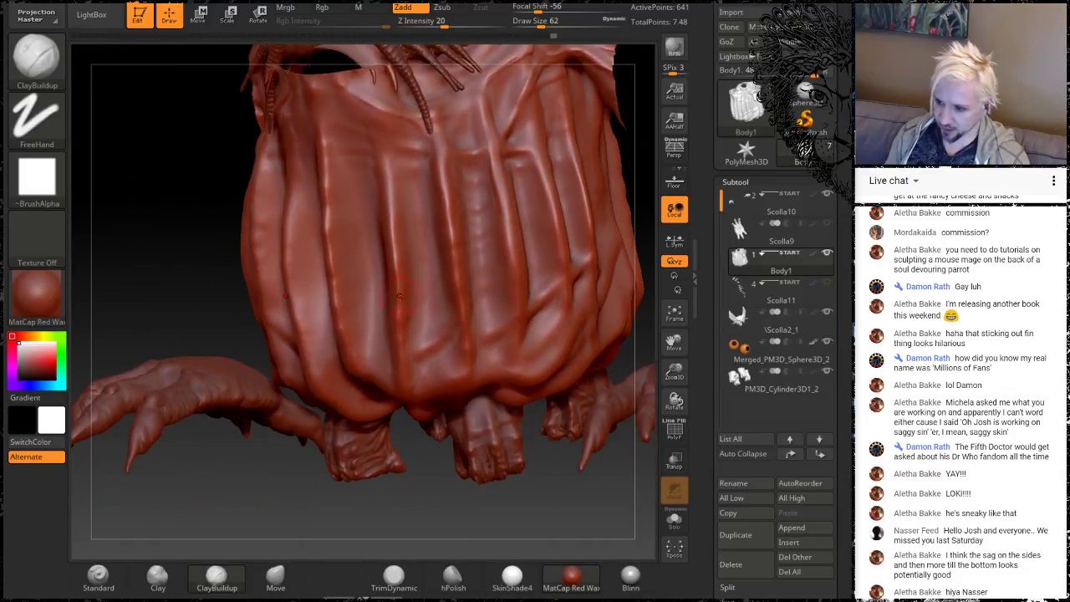
alt+drag(416, 520, 467, 396)
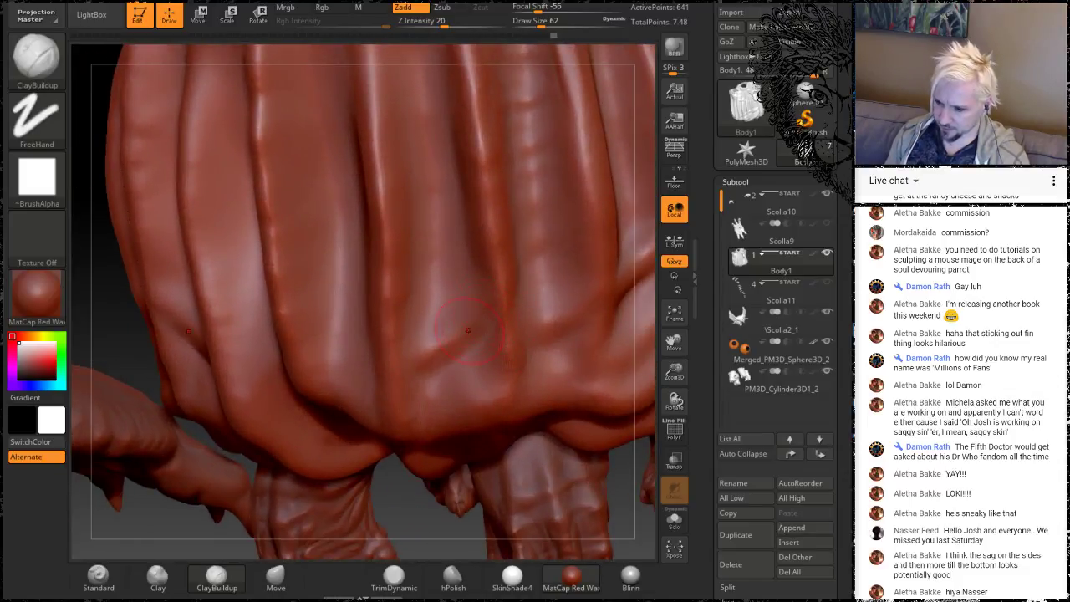
mouse_move(468, 330)
mouse_down()
mouse_move(493, 292)
mouse_move(444, 339)
mouse_move(499, 293)
mouse_up()
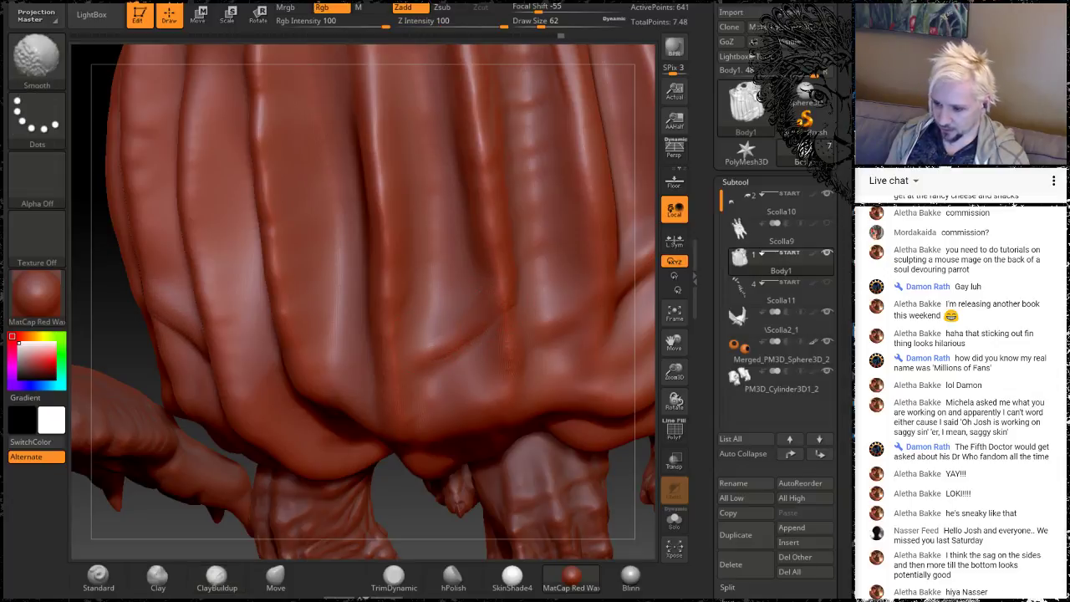
Sculpt a new, higher diagonal crease across the adjacent belly fold and smooth the clay stroke
drag(170, 528, 449, 452)
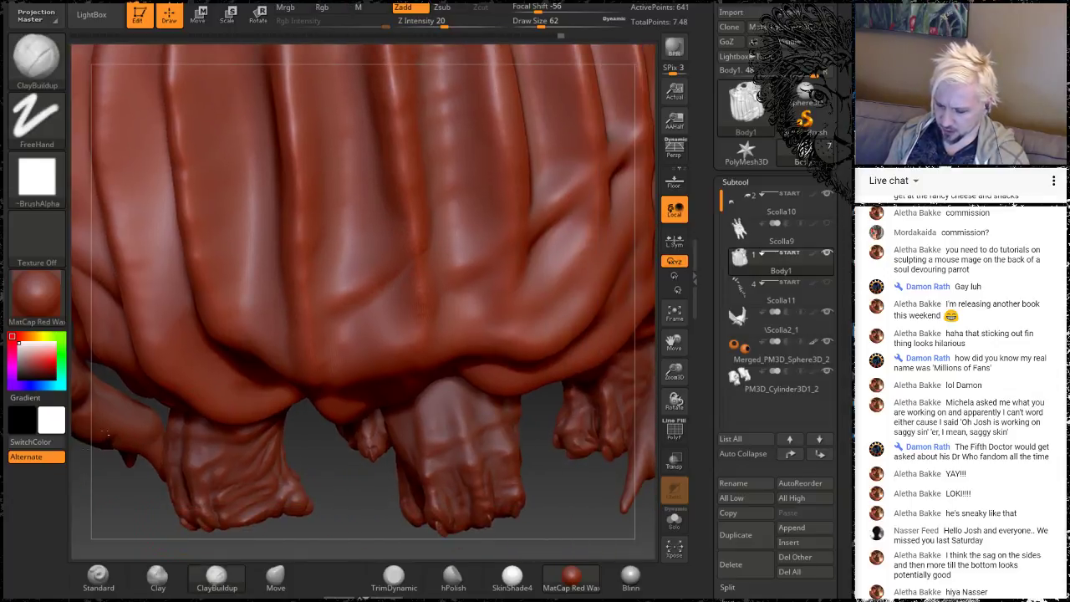
mouse_move(347, 510)
mouse_down()
mouse_move(276, 534)
mouse_move(339, 522)
mouse_up()
drag(388, 464, 452, 239)
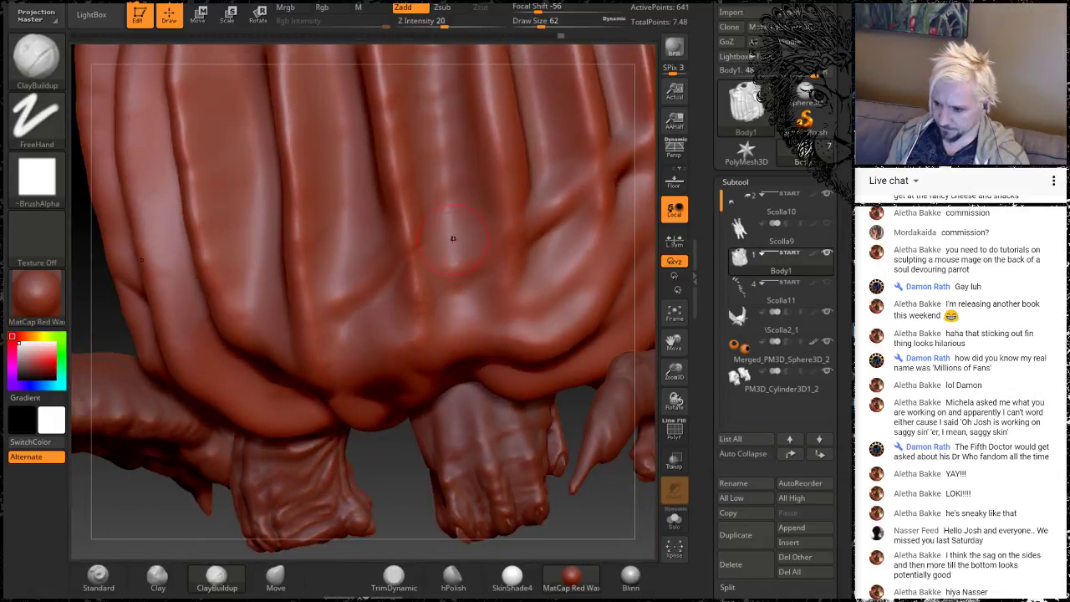
drag(493, 178, 405, 216)
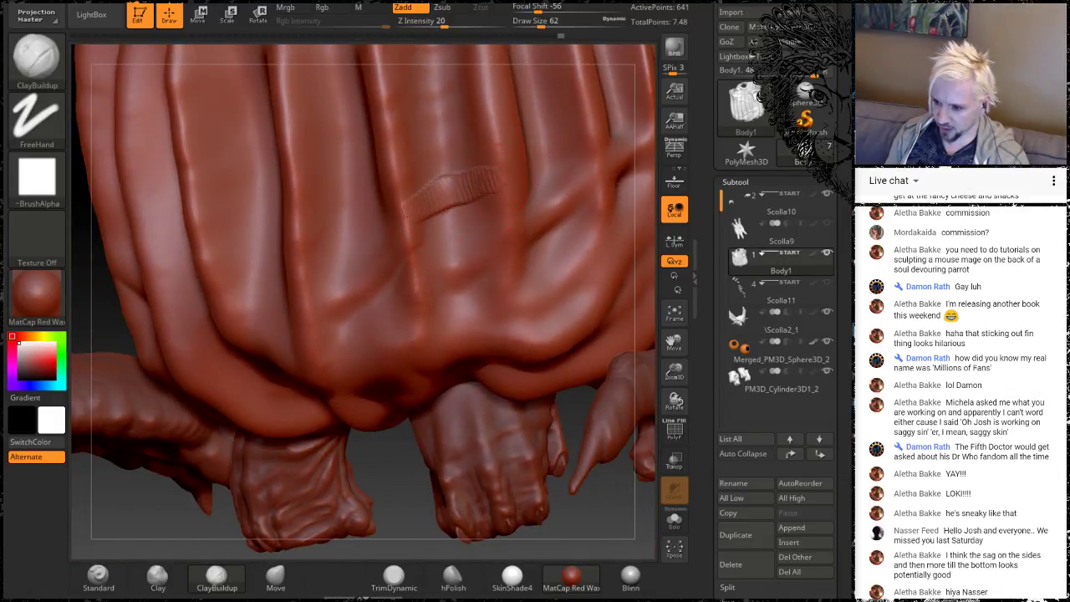
key(shift)
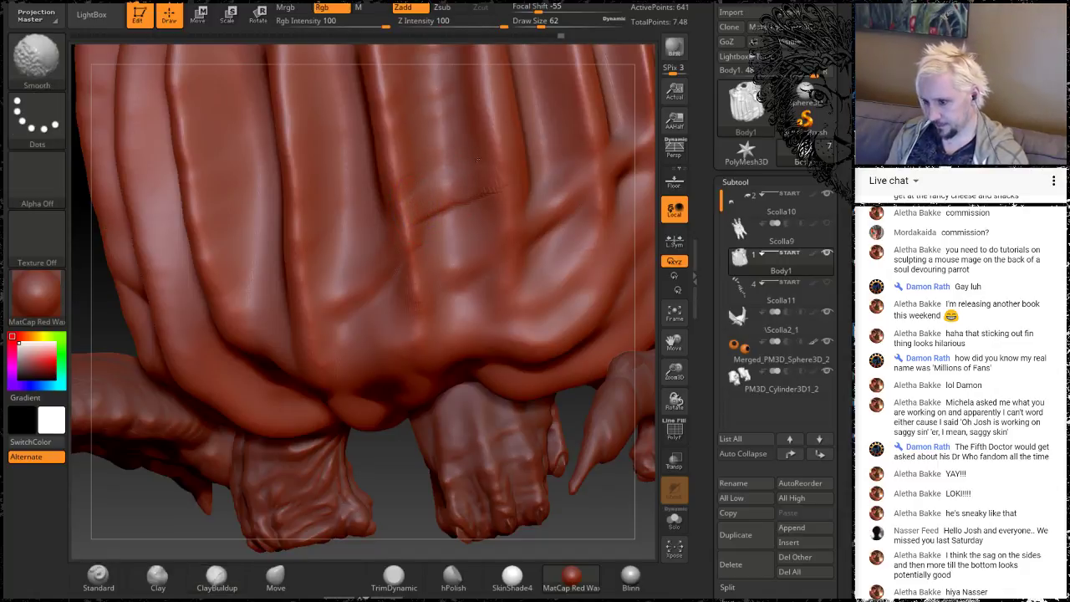
shift+drag(424, 216, 458, 203)
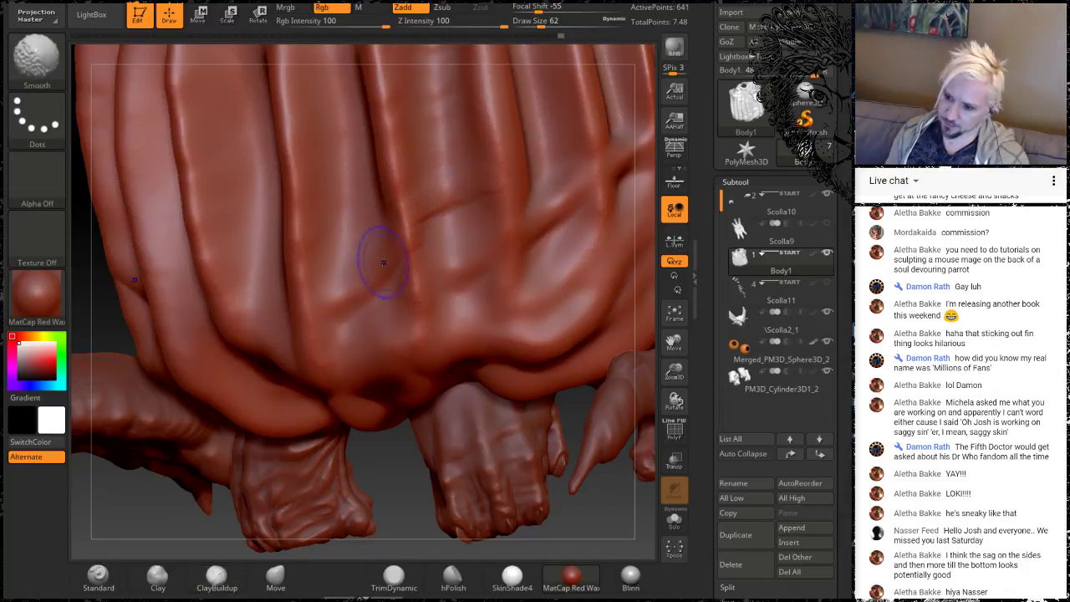
Add a diagonal clay crease from the upper end of the belly fold up toward the collar and smooth it
mouse_move(402, 506)
mouse_down()
mouse_move(426, 456)
mouse_move(454, 432)
mouse_move(409, 465)
mouse_move(443, 491)
mouse_move(397, 467)
mouse_move(444, 475)
mouse_move(465, 455)
mouse_move(542, 448)
mouse_up()
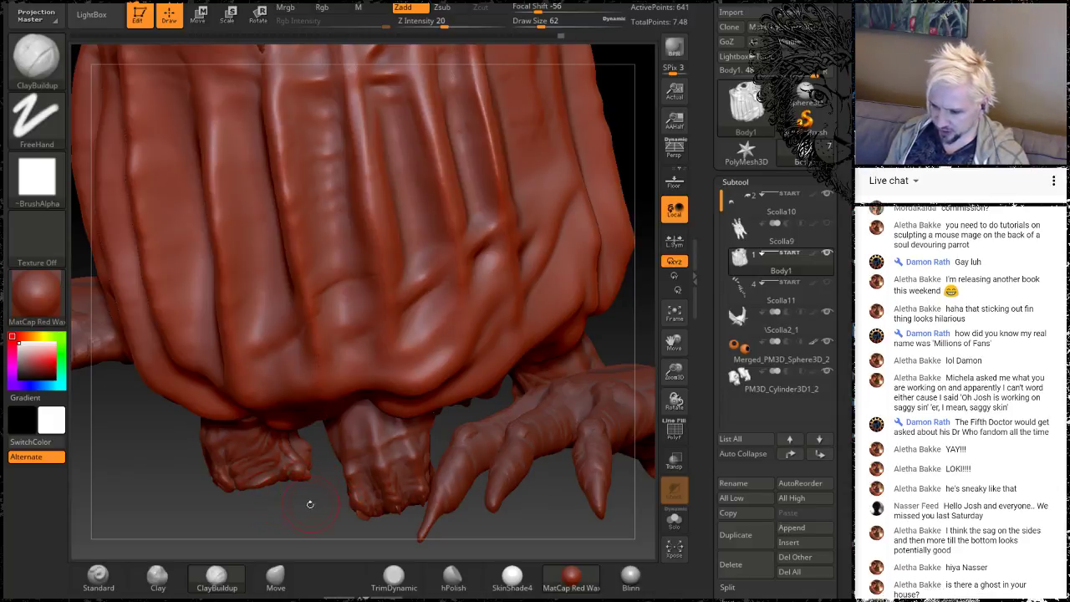
drag(310, 504, 385, 506)
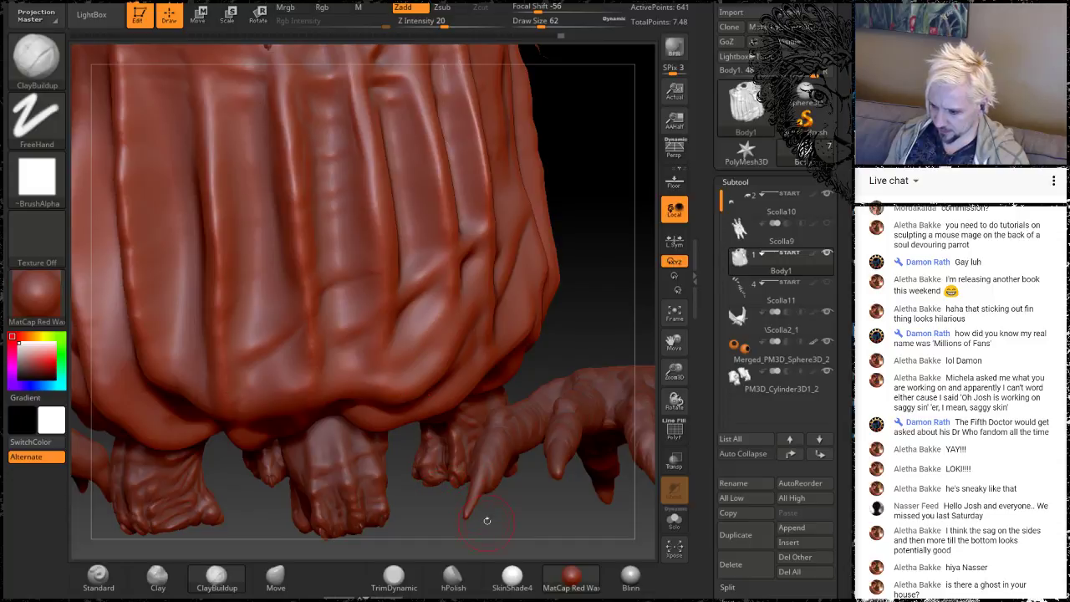
mouse_move(535, 468)
alt+mouse_down()
mouse_move(535, 259)
mouse_move(525, 363)
mouse_move(535, 393)
mouse_move(568, 193)
mouse_move(585, 300)
mouse_move(573, 291)
mouse_move(581, 287)
alt+mouse_up()
drag(294, 368, 339, 317)
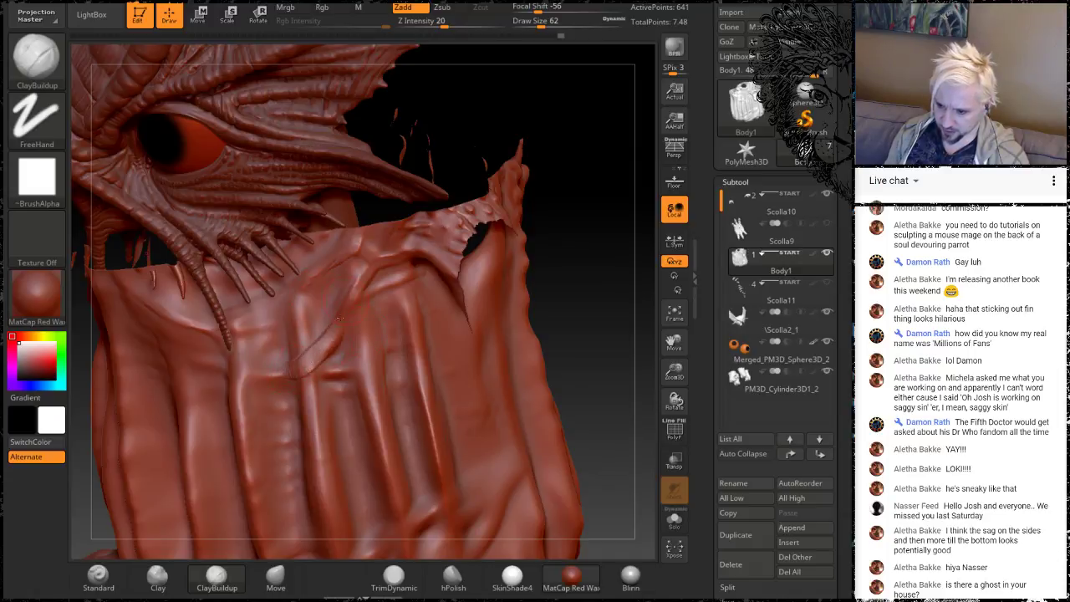
shift+drag(311, 354, 327, 325)
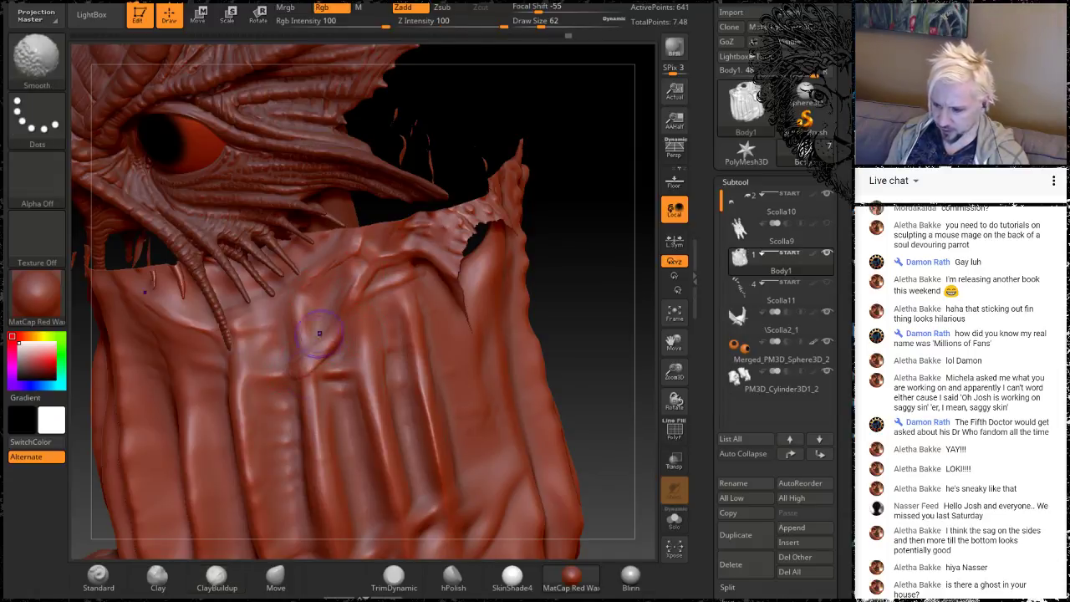
Build up the diagonal crease below the collar, continue it toward the torn collar flap, and smooth the clay strokes
drag(620, 316, 585, 301)
drag(326, 311, 357, 256)
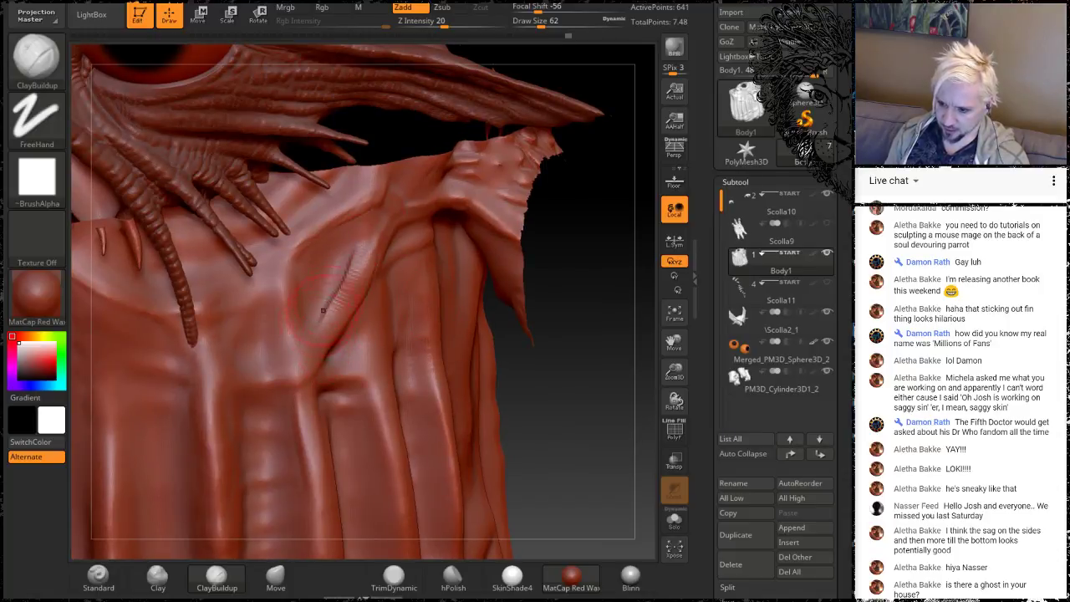
shift+drag(322, 310, 331, 309)
mouse_move(542, 313)
mouse_down()
mouse_move(501, 292)
mouse_move(533, 283)
mouse_up()
drag(374, 253, 419, 233)
key(shift)
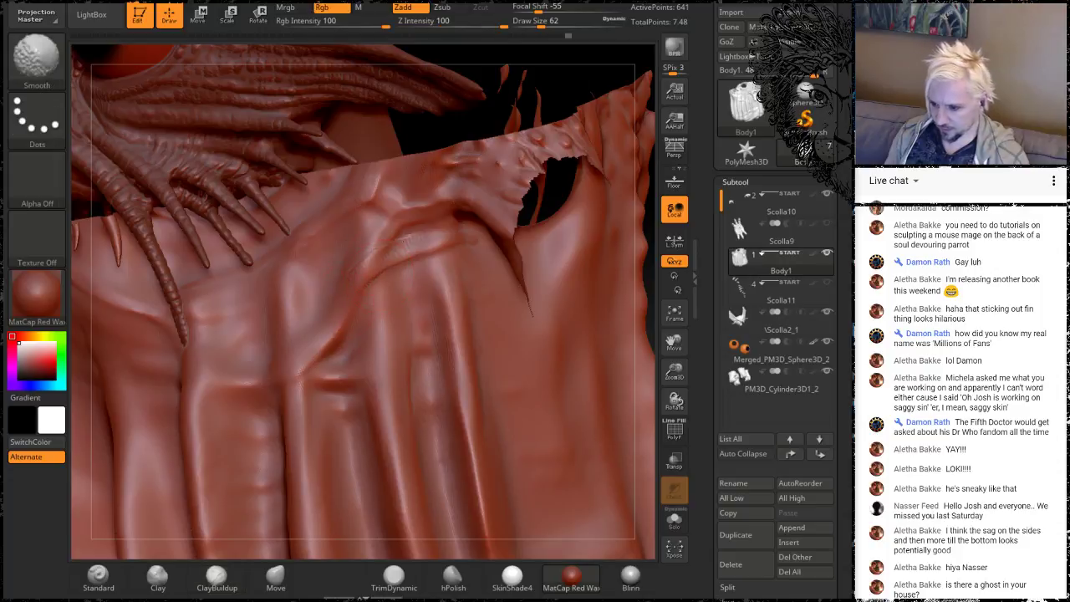
key(shift)
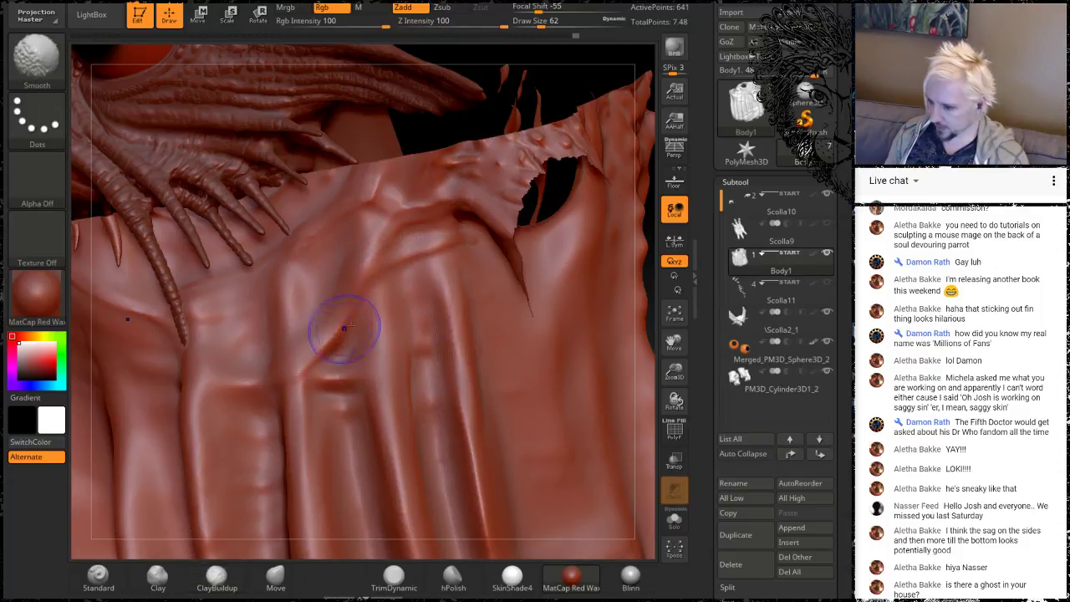
Refine the skin around the diagonal crease's lower end with clay and smoothing, where it meets the tops of the vertical folds
drag(640, 274, 610, 351)
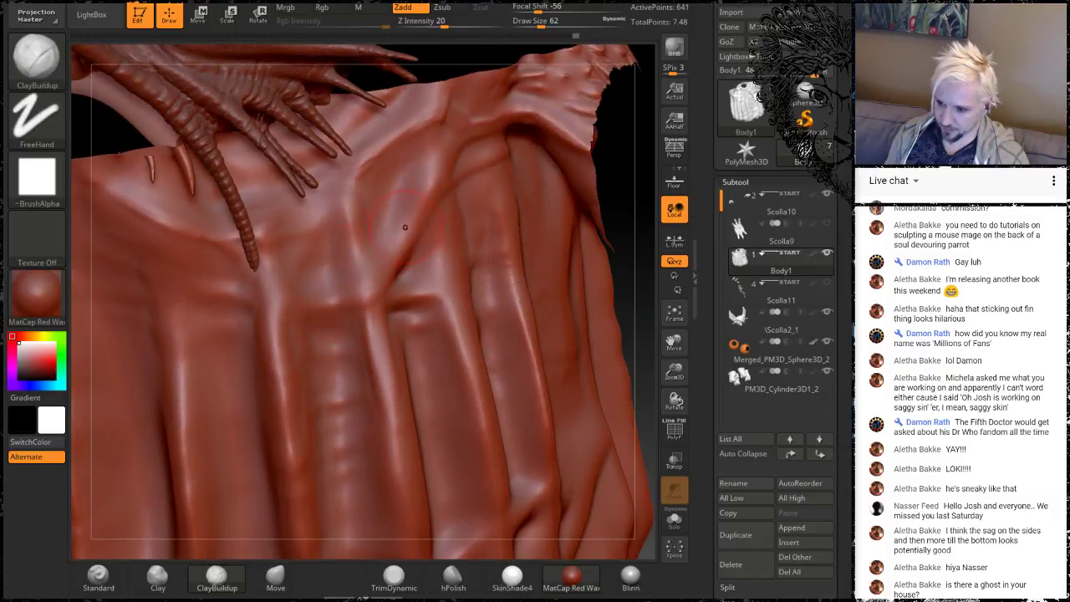
key(shift)
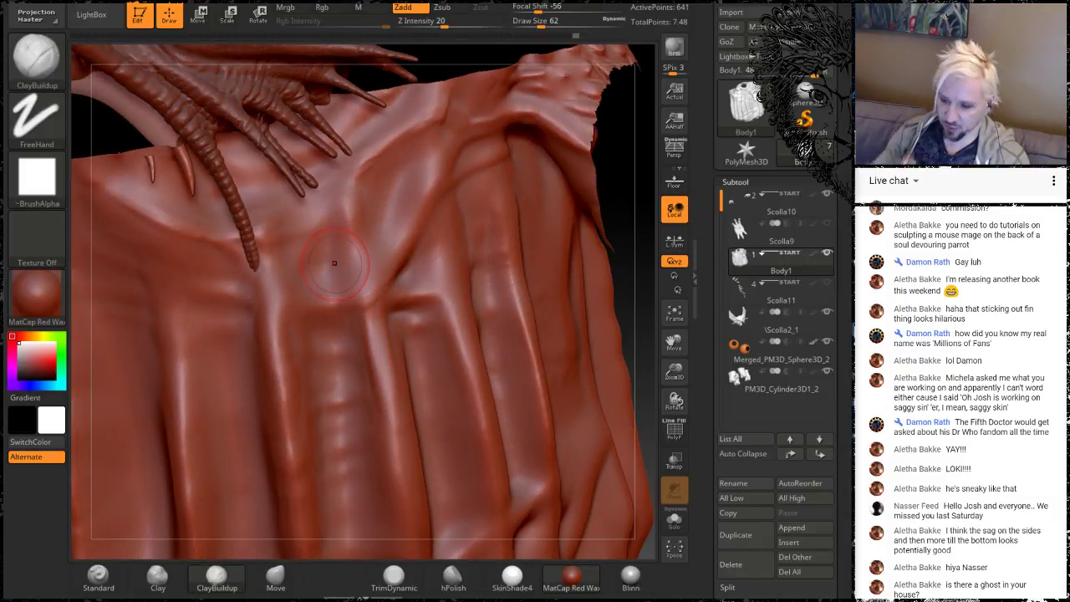
key(shift)
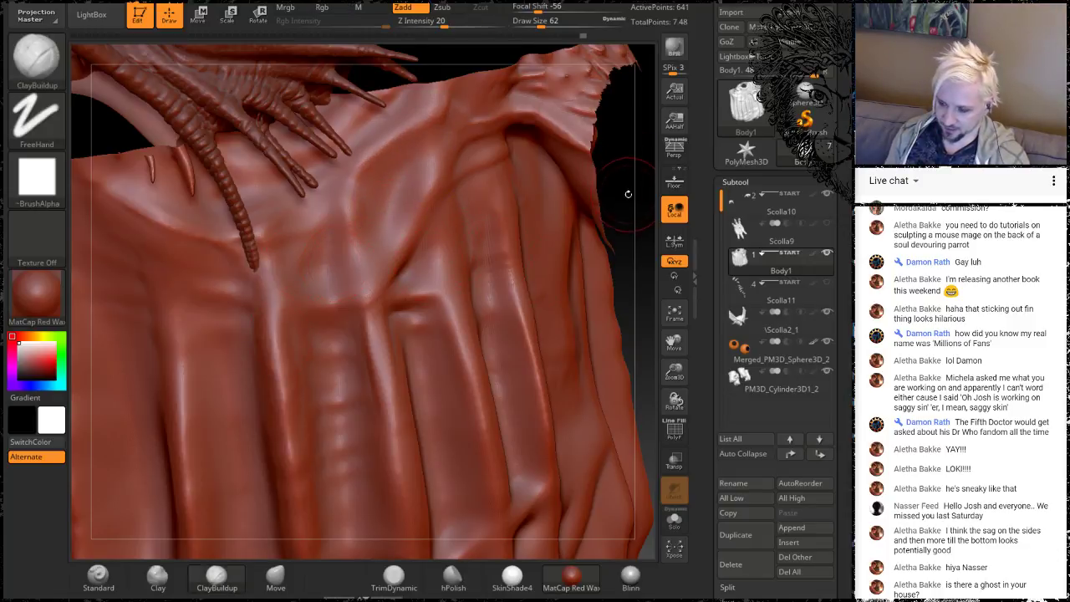
mouse_move(628, 196)
alt+mouse_down()
mouse_move(606, 148)
mouse_move(588, 208)
alt+mouse_up()
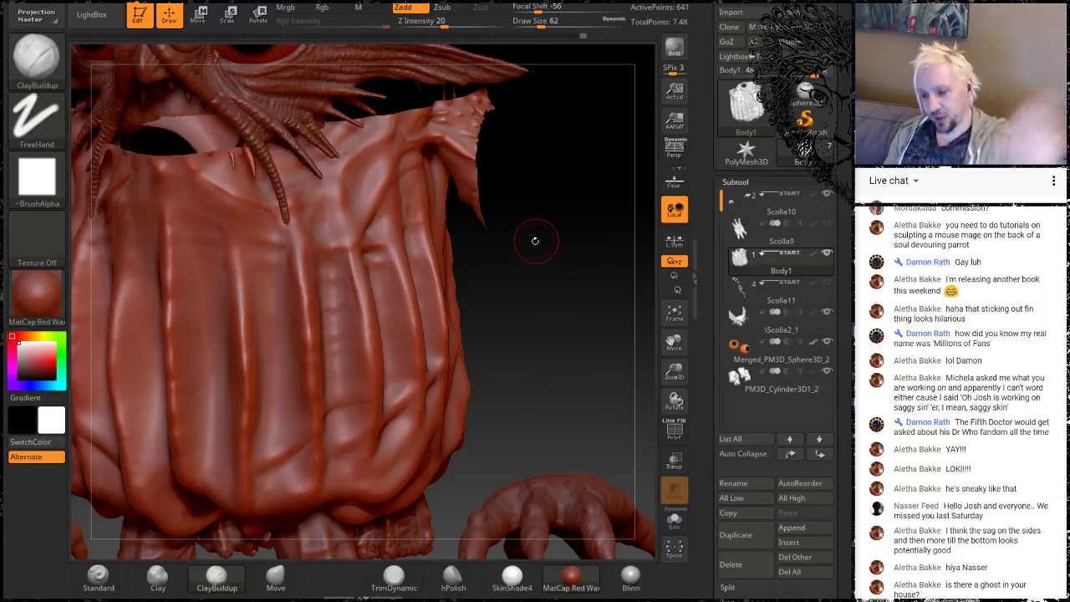
drag(532, 321, 520, 290)
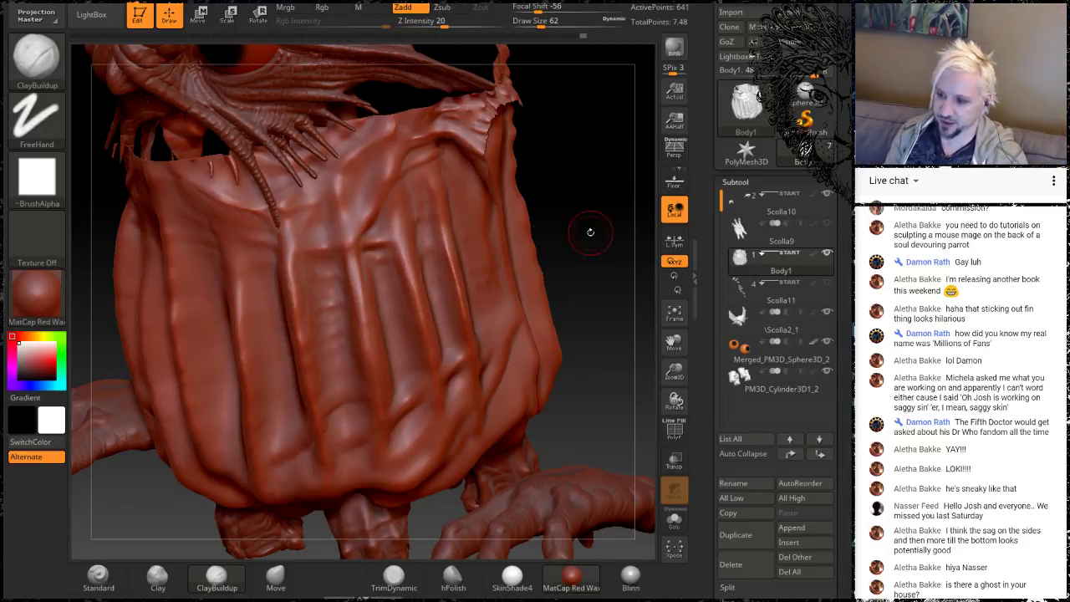
Add light horizontal clay wrinkles to the wide side fold and smooth them into the surrounding skin
drag(578, 246, 506, 194)
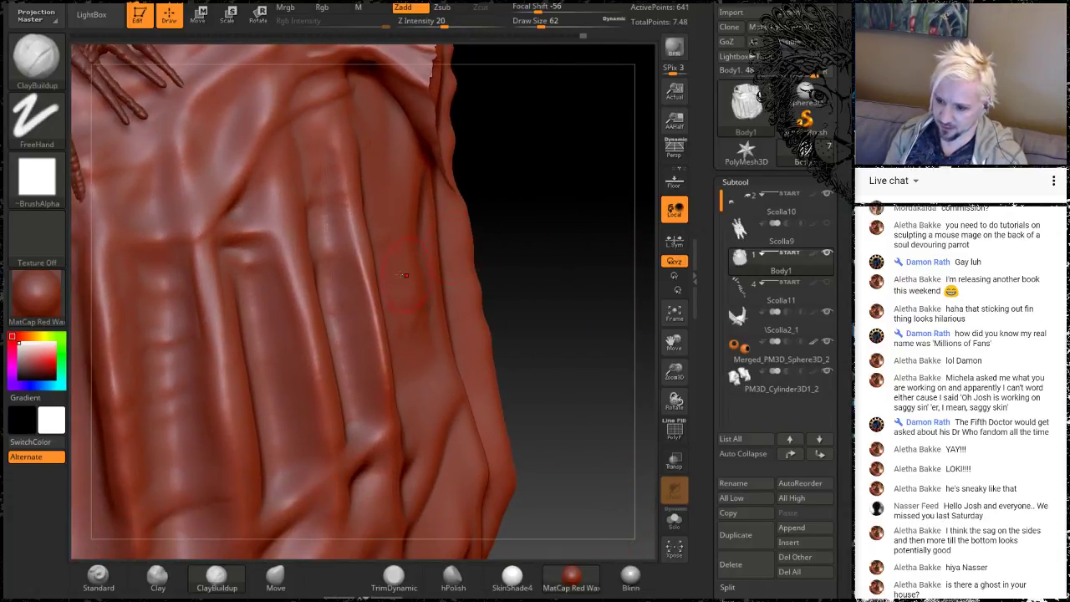
drag(605, 255, 477, 261)
key(shift)
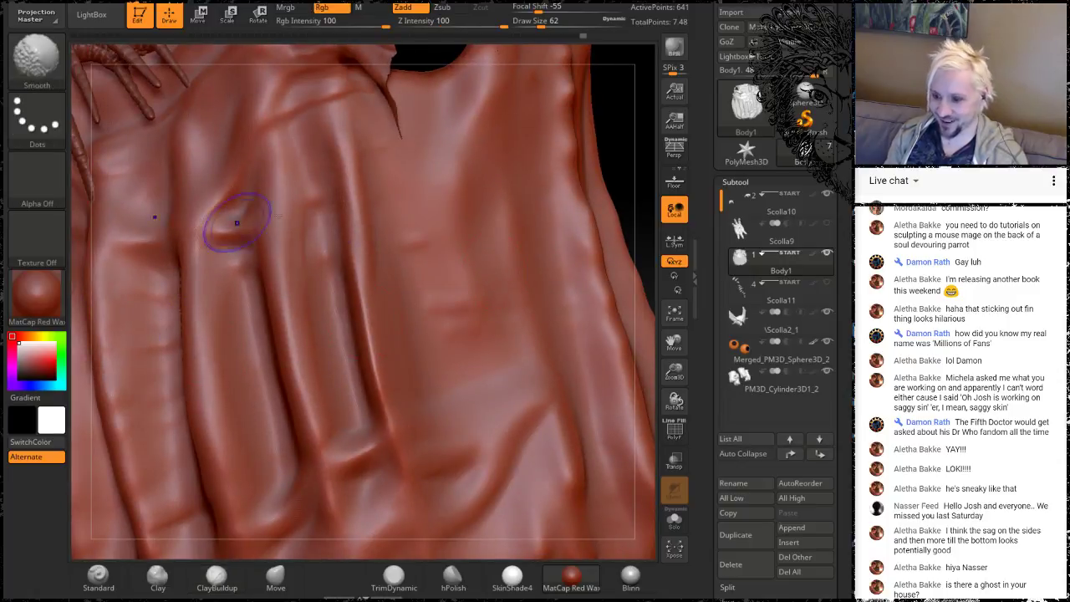
mouse_move(631, 142)
mouse_down()
mouse_move(648, 160)
mouse_move(640, 167)
mouse_up()
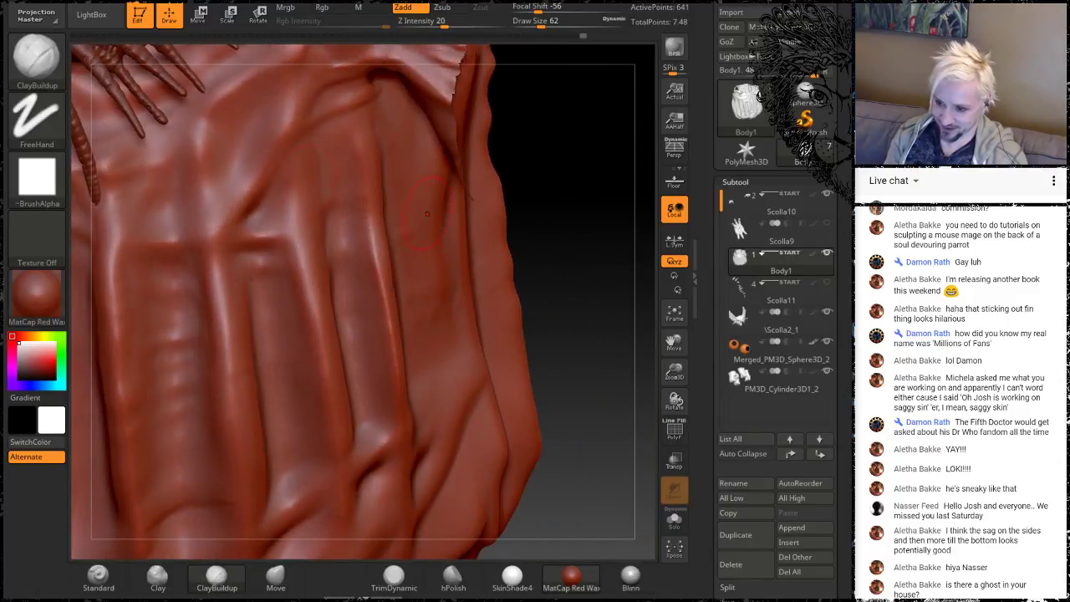
Add a clay stroke at the top of the narrow side fold, just under the collar flap, and smooth it
key(shift)
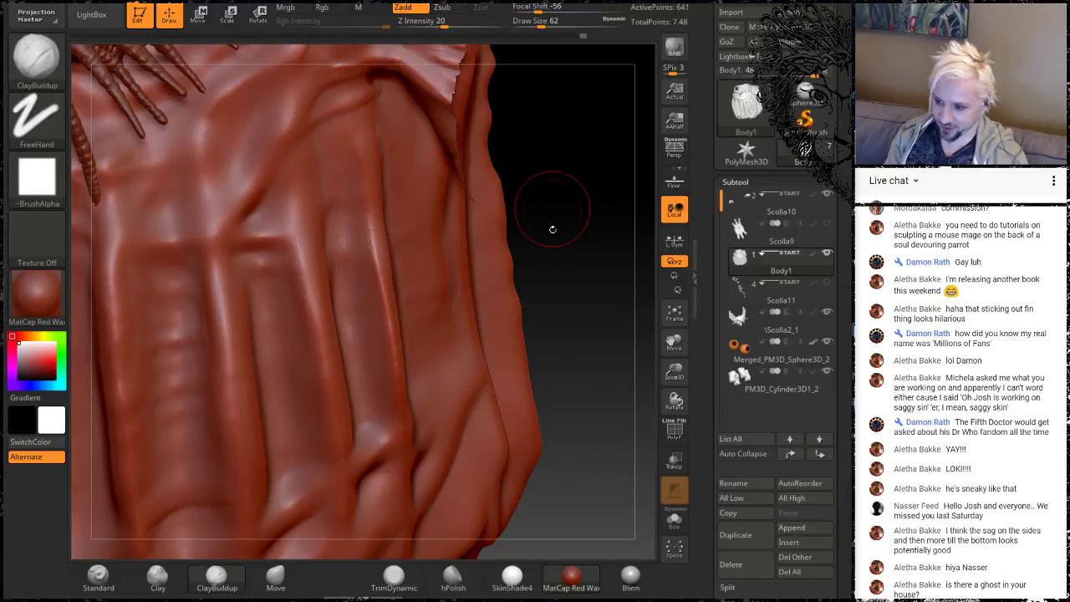
mouse_move(552, 197)
mouse_down()
mouse_move(554, 218)
mouse_move(290, 189)
mouse_up()
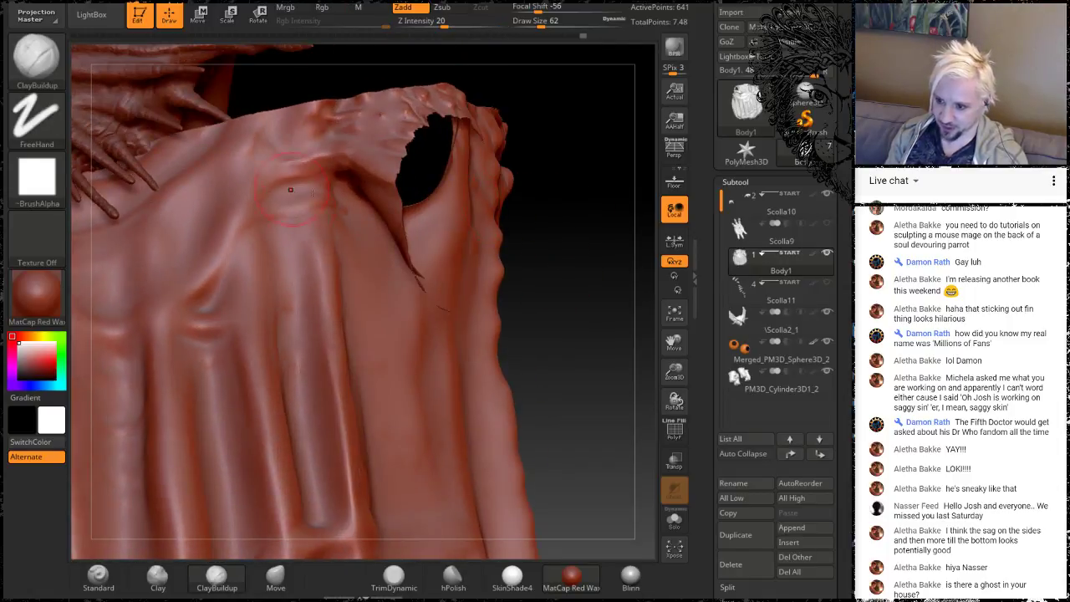
key(shift)
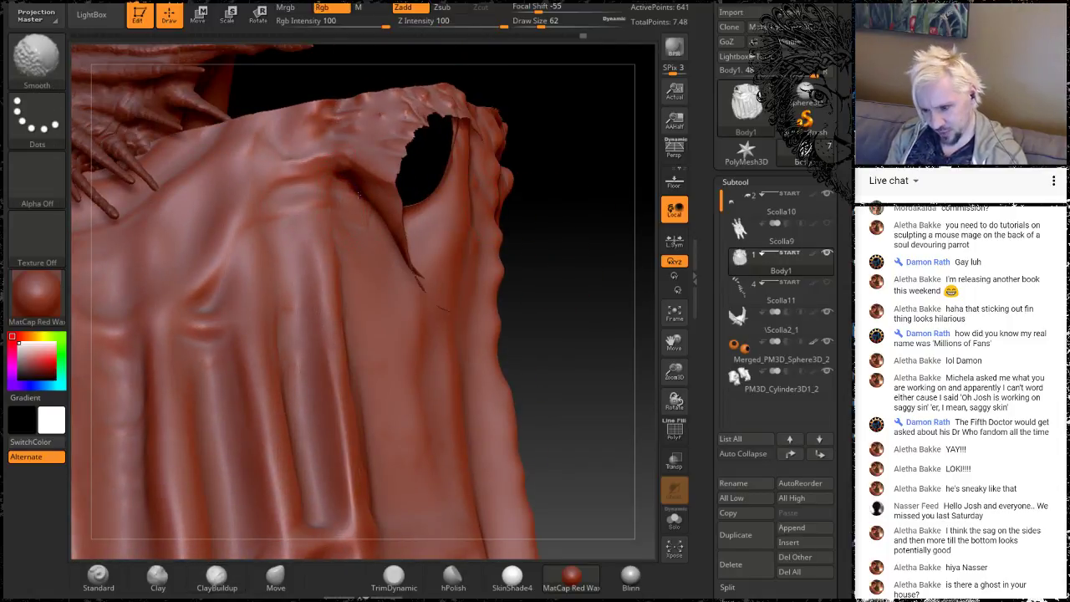
Sculpt a short horizontal crease across the upper part of the narrow side fold and smooth the clay above it
mouse_move(605, 306)
mouse_down()
mouse_move(576, 309)
mouse_move(544, 239)
mouse_move(441, 249)
mouse_up()
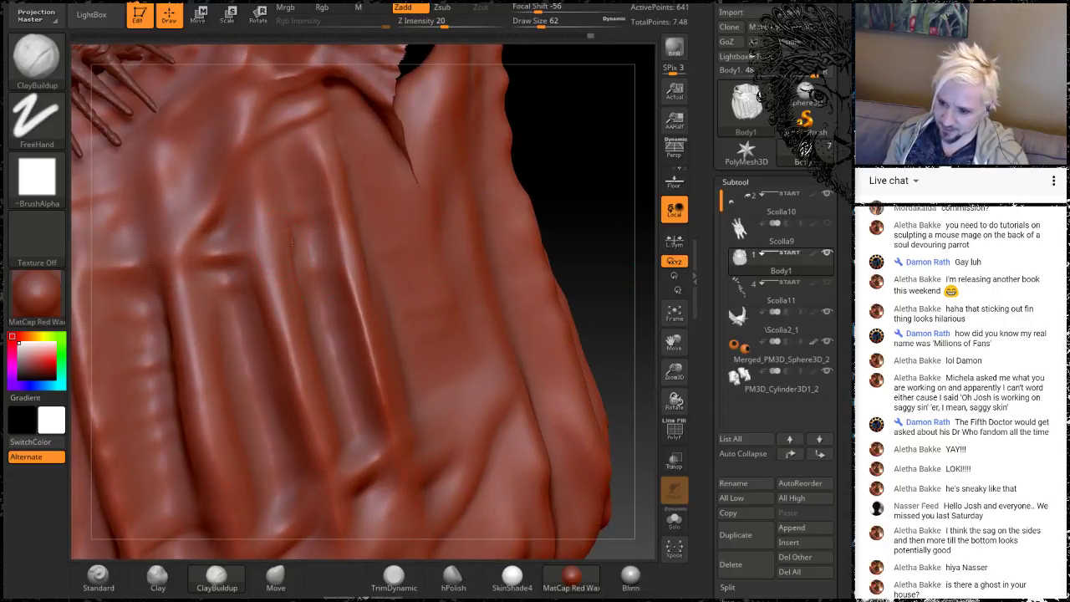
mouse_move(305, 243)
mouse_down()
mouse_move(329, 229)
mouse_move(298, 232)
mouse_up()
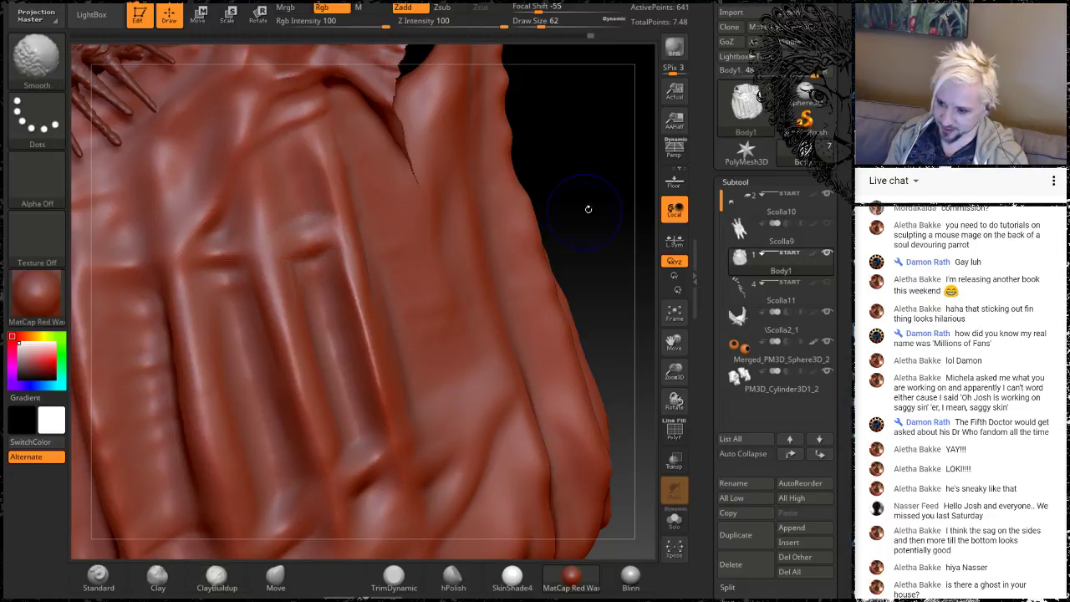
drag(588, 209, 351, 234)
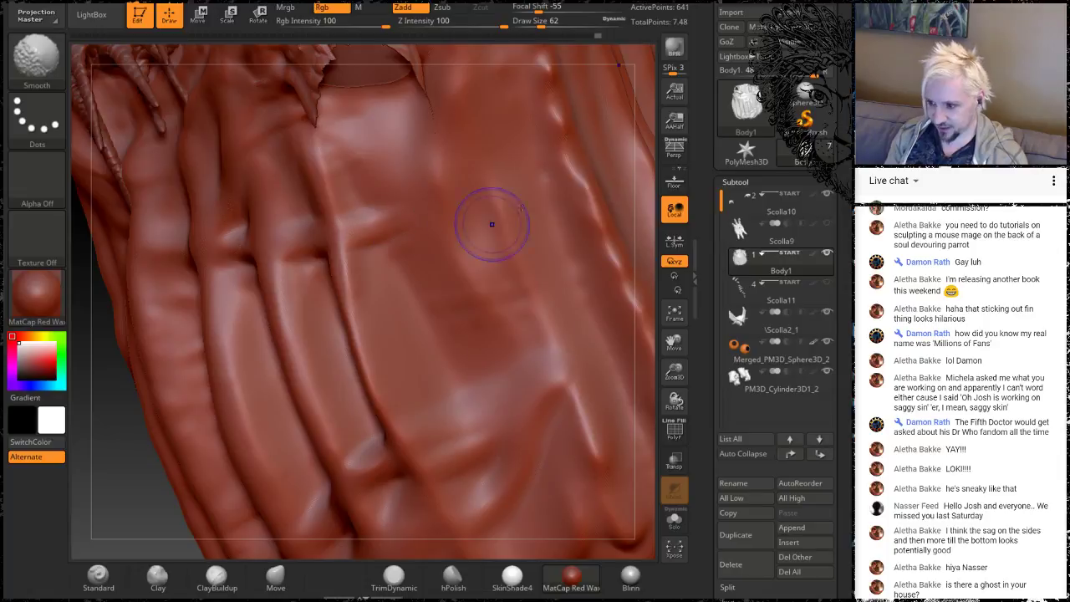
Extend the narrow fold's horizontal crease over the neighbouring ridges on both sides and smooth the joins
mouse_move(643, 154)
mouse_down()
mouse_move(674, 155)
mouse_move(538, 226)
mouse_up()
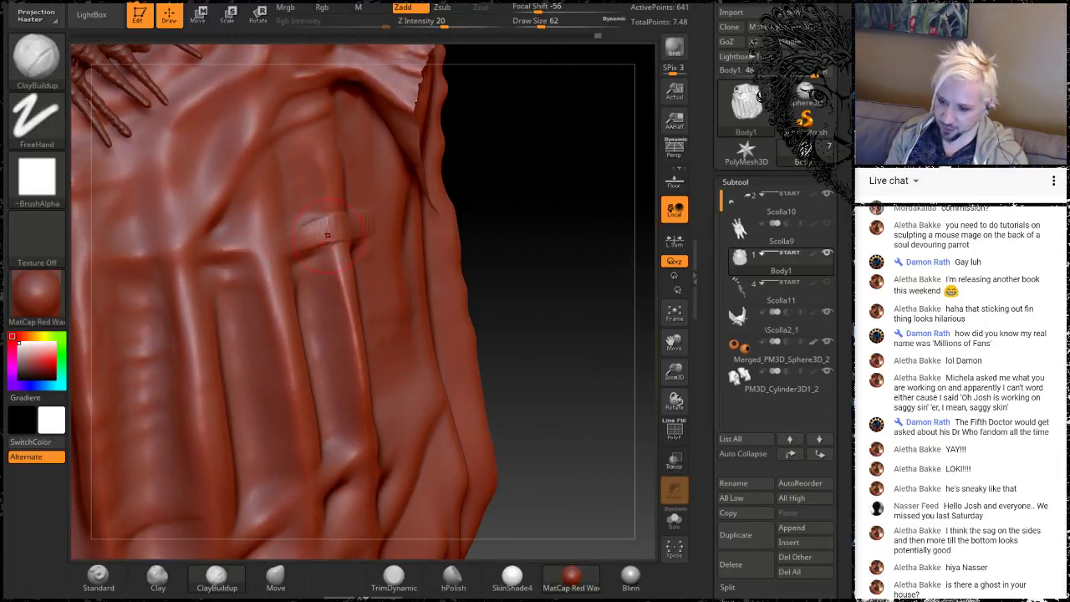
drag(327, 235, 200, 238)
key(shift)
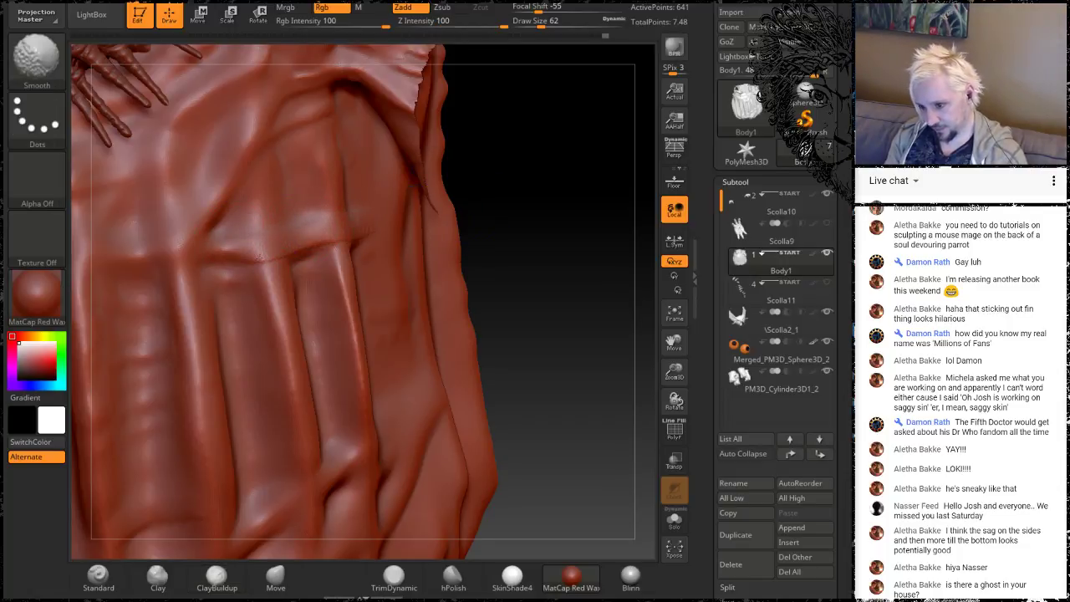
mouse_move(532, 225)
mouse_down()
mouse_move(518, 251)
mouse_move(552, 284)
mouse_move(533, 346)
mouse_move(506, 263)
mouse_move(520, 282)
mouse_move(543, 159)
mouse_move(559, 186)
mouse_move(501, 256)
mouse_move(511, 258)
mouse_move(529, 341)
mouse_up()
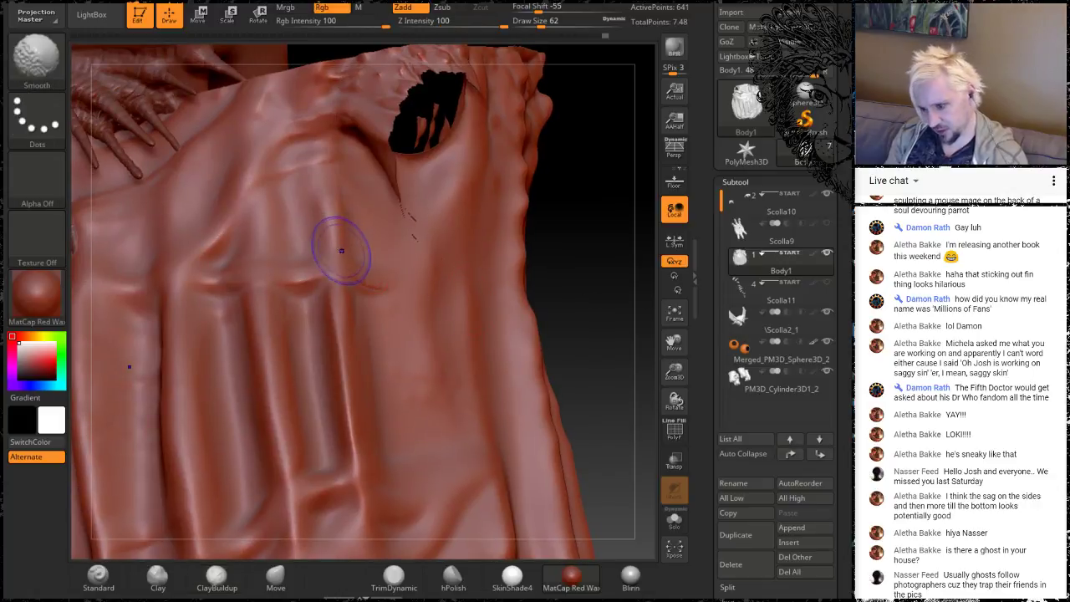
shift+drag(346, 251, 390, 269)
Sculpt a curved sagging crease beneath the collar's side opening, carry it around the body's side, and smooth the skin above it
mouse_move(616, 270)
mouse_down()
mouse_move(563, 224)
mouse_move(391, 256)
mouse_up()
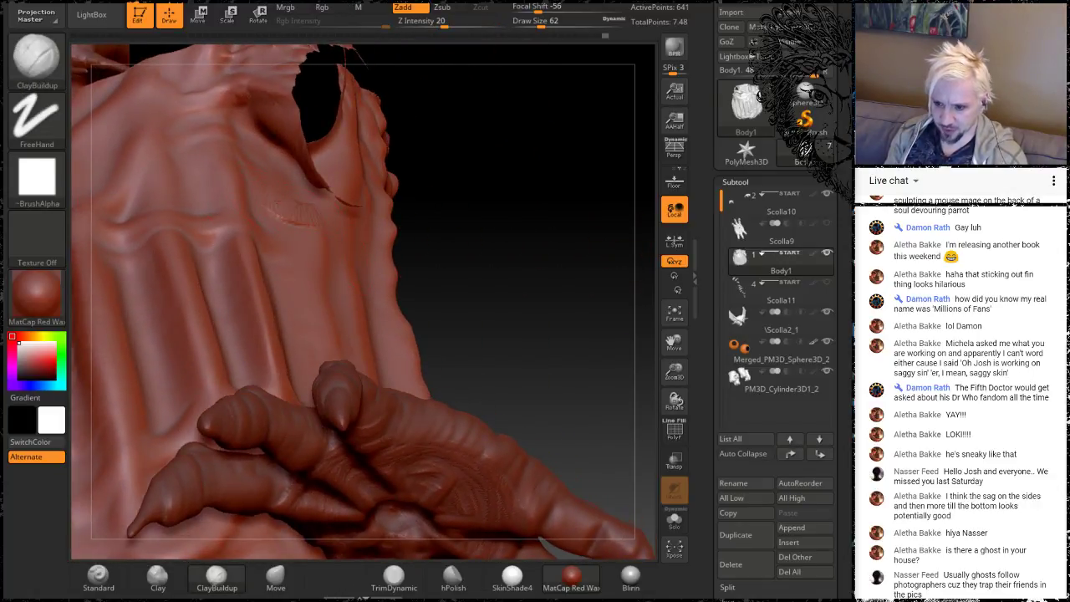
drag(283, 216, 249, 172)
key(shift)
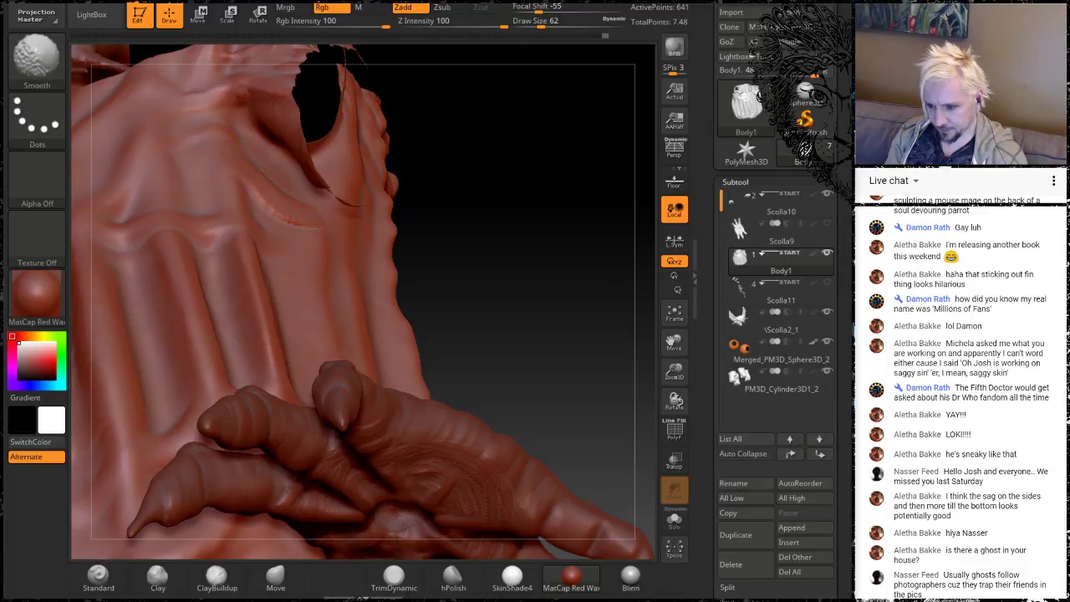
mouse_move(526, 203)
mouse_down()
mouse_move(366, 198)
mouse_move(443, 167)
mouse_move(476, 173)
mouse_up()
key(shift)
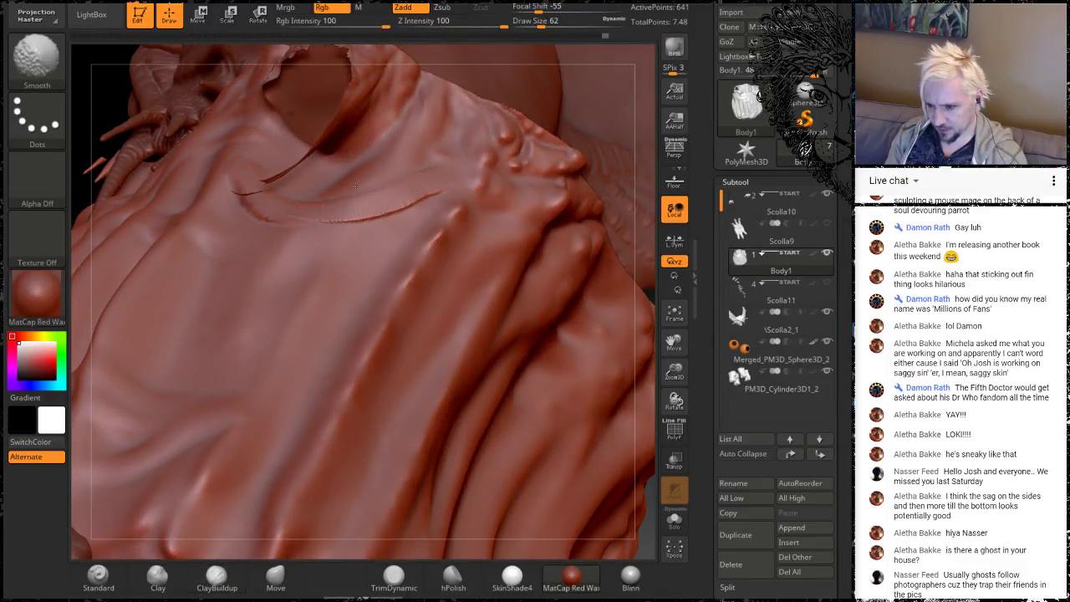
shift+drag(367, 197, 444, 173)
mouse_move(443, 173)
shift+mouse_down()
mouse_move(359, 203)
mouse_move(382, 182)
shift+mouse_up()
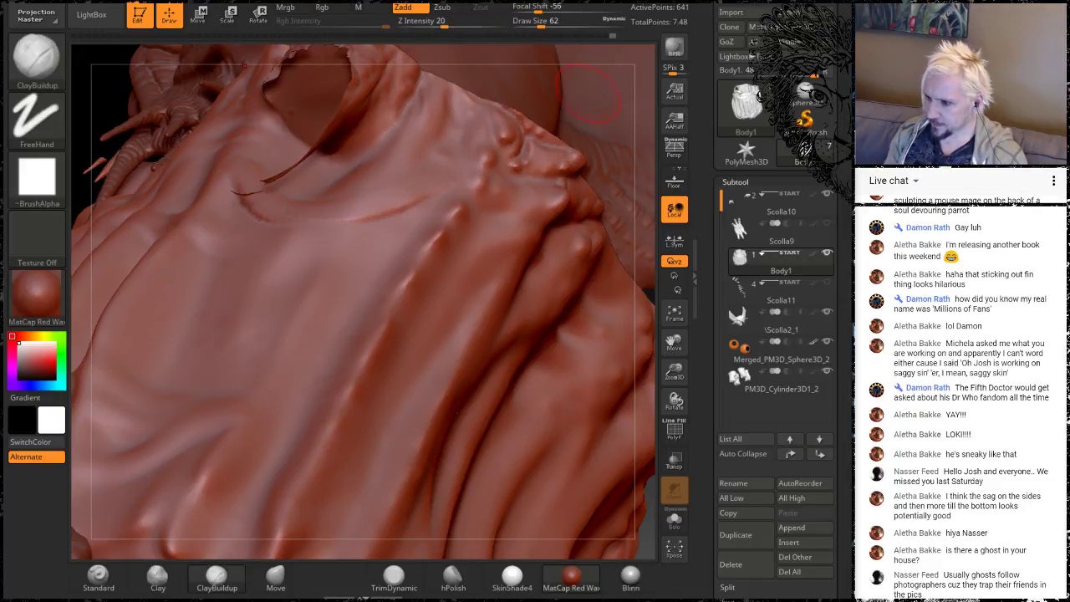
Add clay between the collar flap and the curved crease and across the top of the adjacent fold, smoothing the strokes
drag(643, 82, 630, 190)
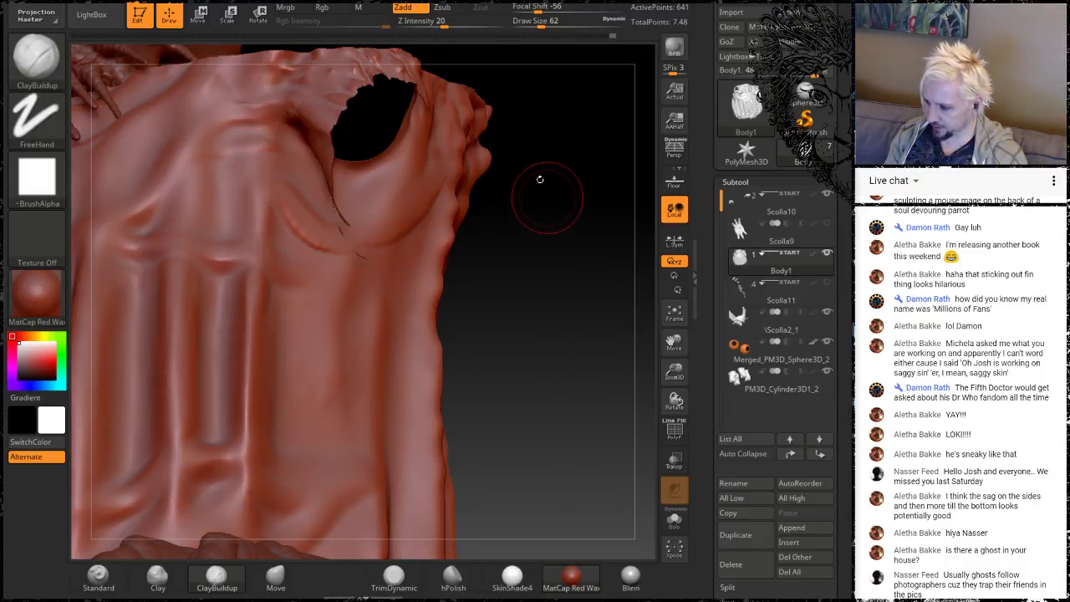
mouse_move(529, 216)
mouse_down()
mouse_move(527, 297)
mouse_move(280, 289)
mouse_up()
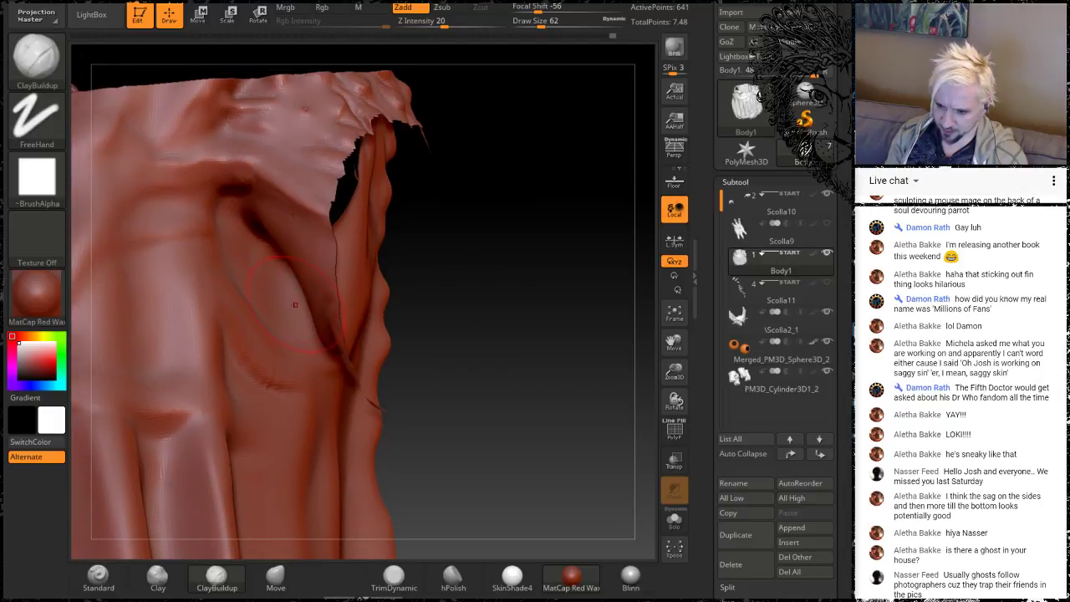
key(shift)
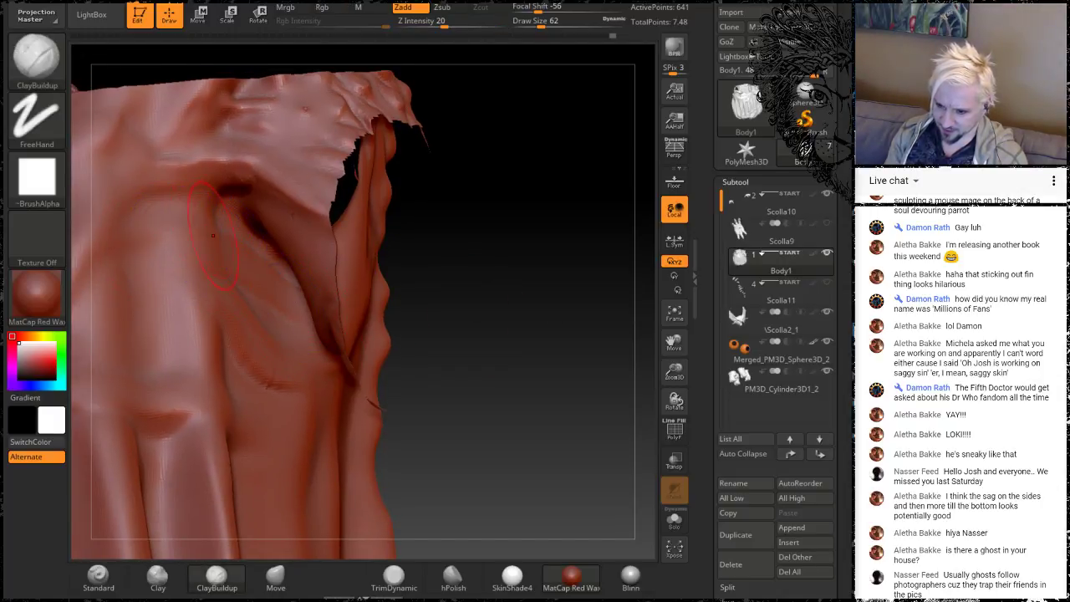
key(shift)
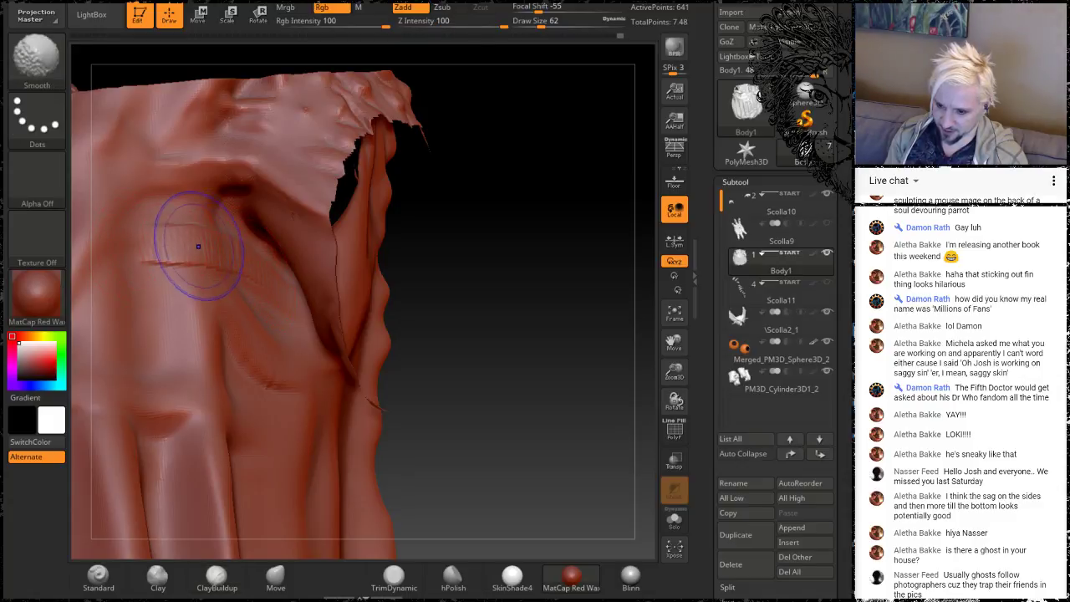
Extend the horizontal clay crease below the collar flap across to the diagonal fold and smooth it
mouse_move(521, 354)
mouse_down()
mouse_move(503, 289)
mouse_move(630, 302)
mouse_up()
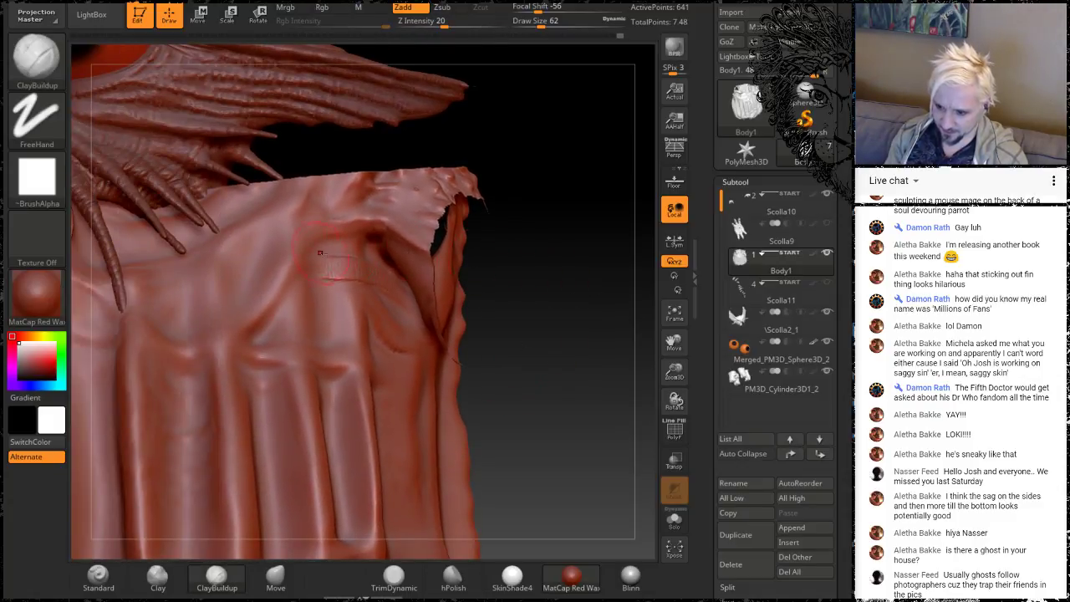
key(shift)
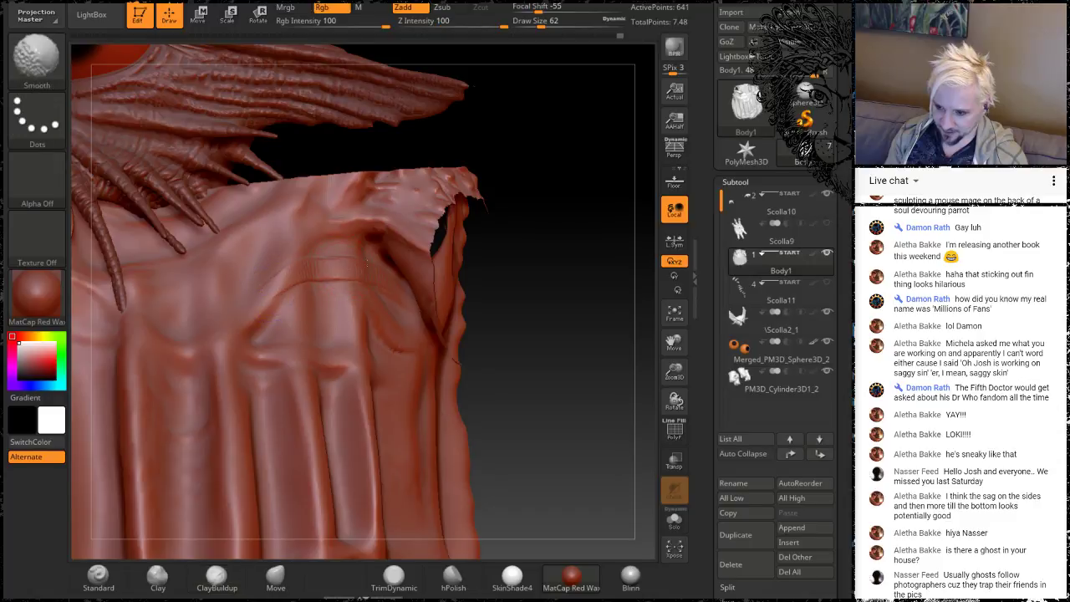
mouse_move(599, 305)
mouse_down()
mouse_move(650, 252)
mouse_move(647, 277)
mouse_move(585, 363)
mouse_move(517, 258)
mouse_move(548, 274)
mouse_move(514, 296)
mouse_move(526, 290)
mouse_move(558, 188)
mouse_up()
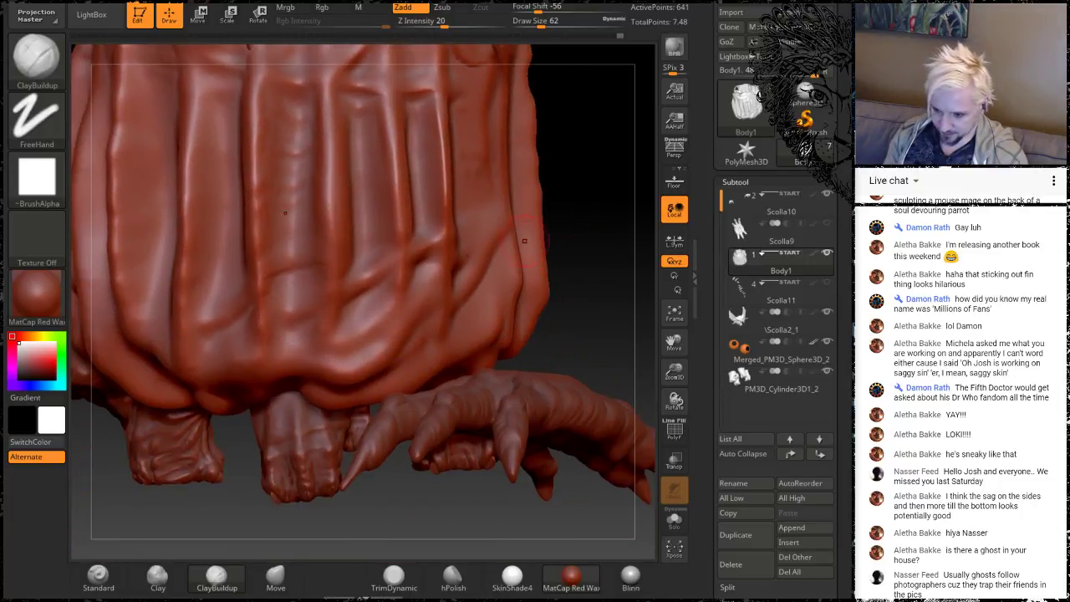
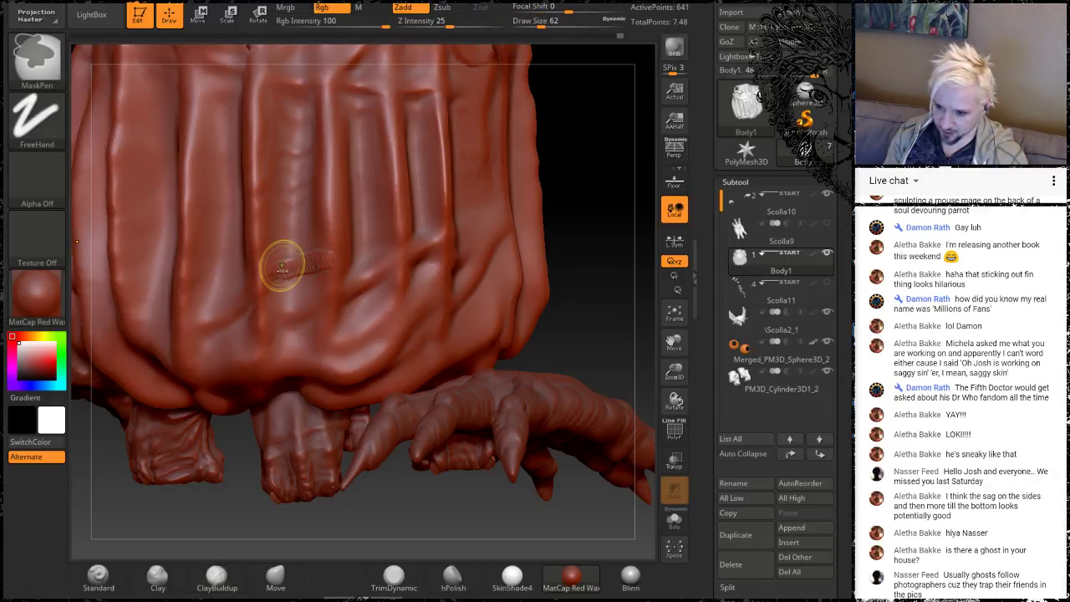
Undo the accidental masking stroke, add clay along the central fold's horizontal crease, and smooth it
key(ctrl+z)
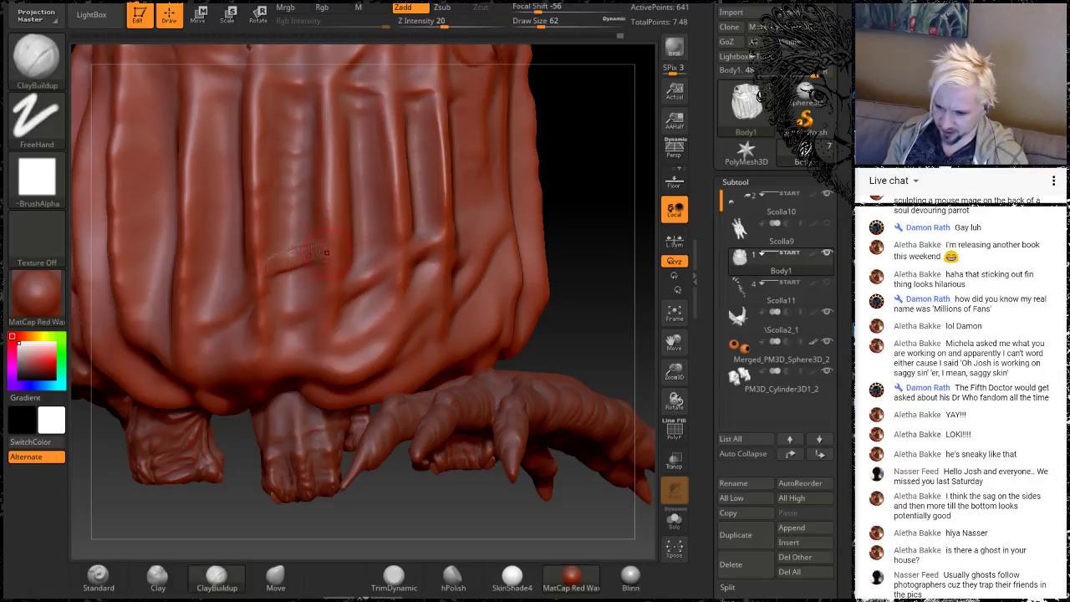
key(shift)
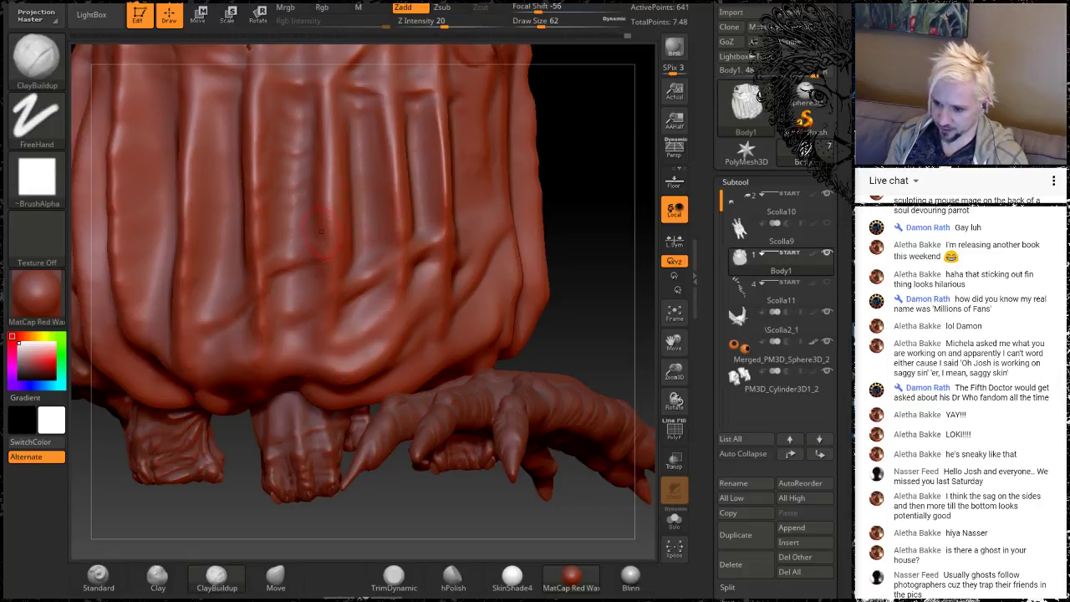
key(shift)
Add short clay creases across the two narrow folds beside the central fold and smooth each one
drag(605, 218, 526, 238)
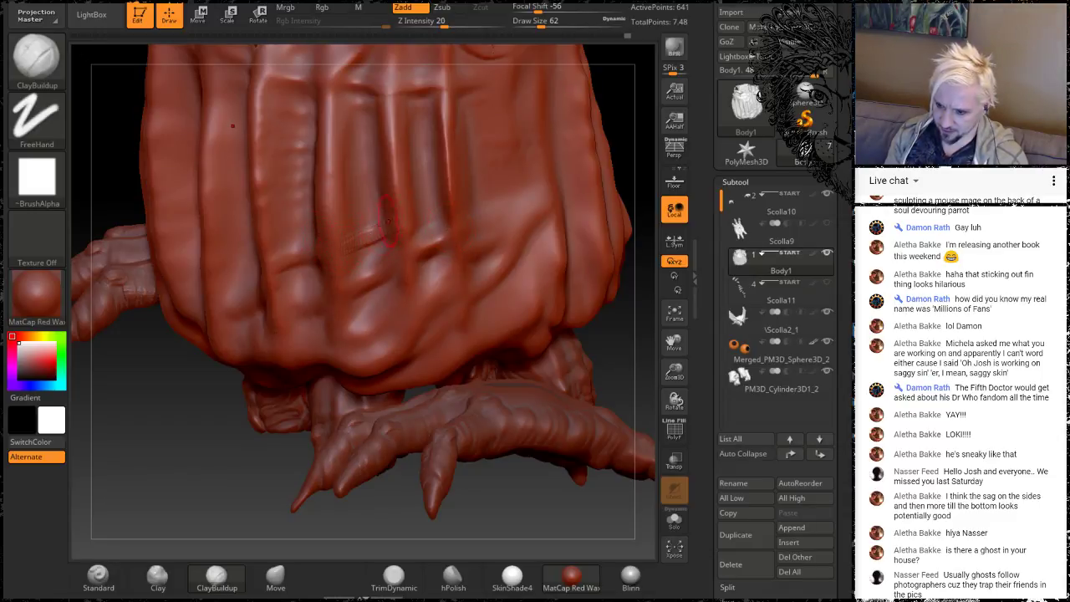
key(shift)
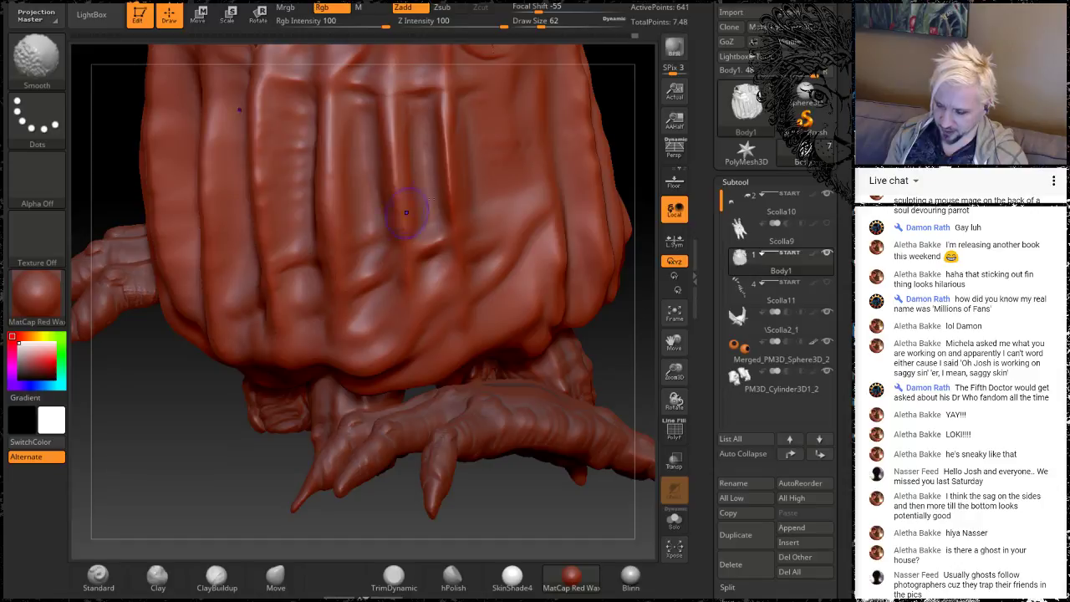
key(shift)
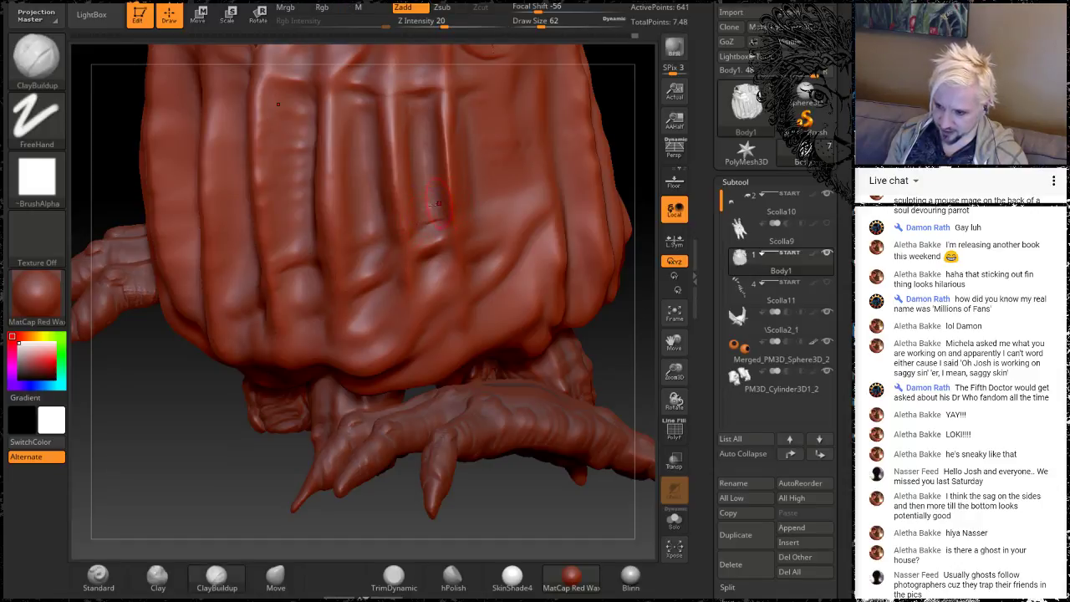
key(shift)
Change the sculpt's material to MatCap GreenClay and examine the whole creature's folds
mouse_move(222, 439)
mouse_down()
mouse_move(310, 436)
mouse_move(100, 435)
mouse_move(250, 434)
mouse_move(280, 472)
mouse_move(159, 422)
mouse_move(105, 417)
mouse_up()
click(38, 292)
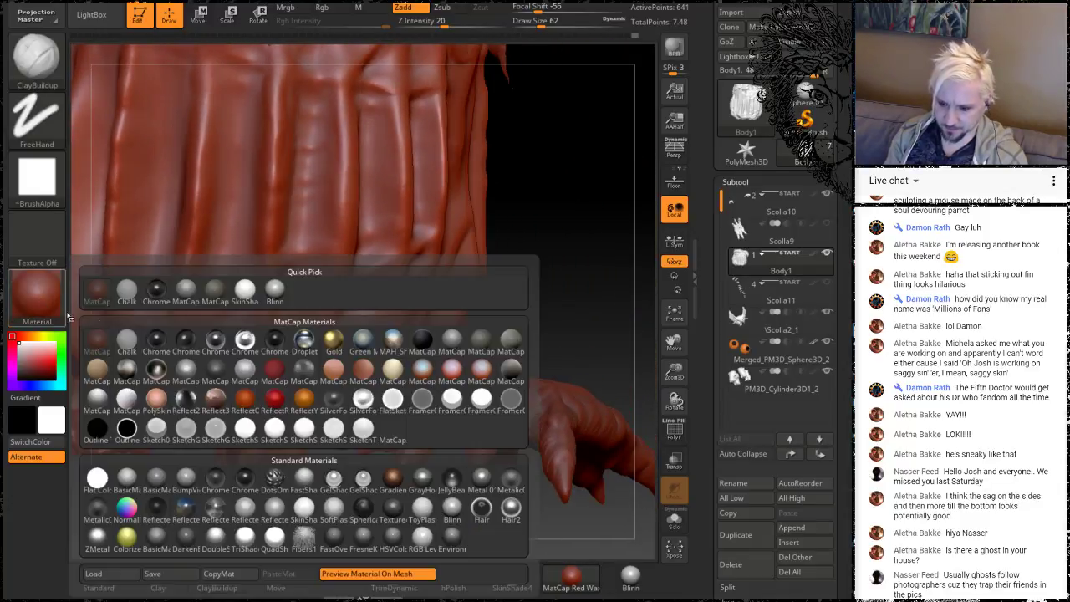
click(484, 343)
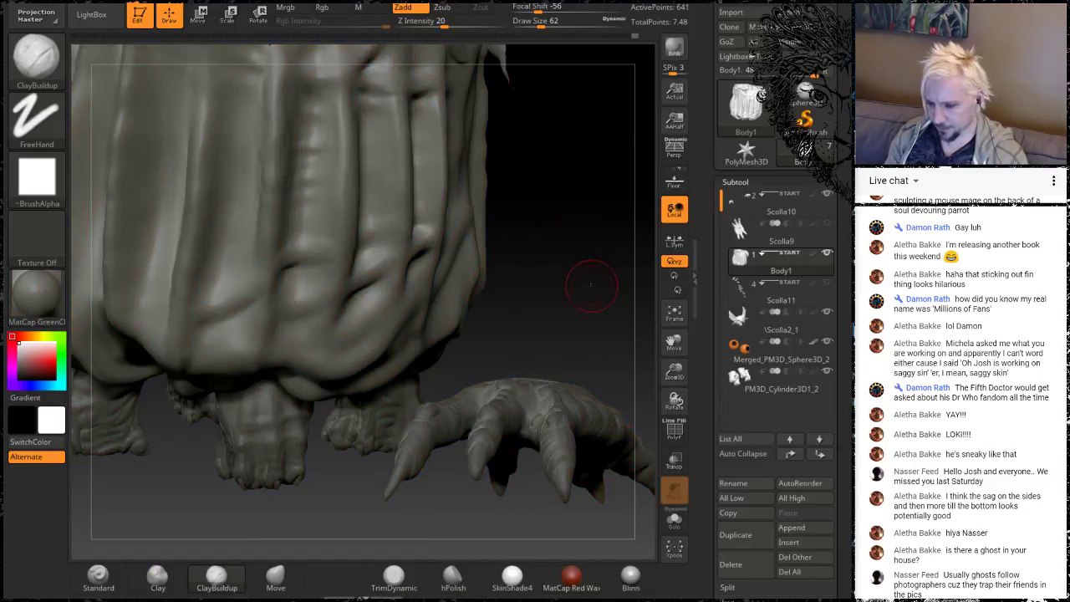
mouse_move(590, 285)
mouse_down()
mouse_move(576, 232)
mouse_move(595, 238)
mouse_up()
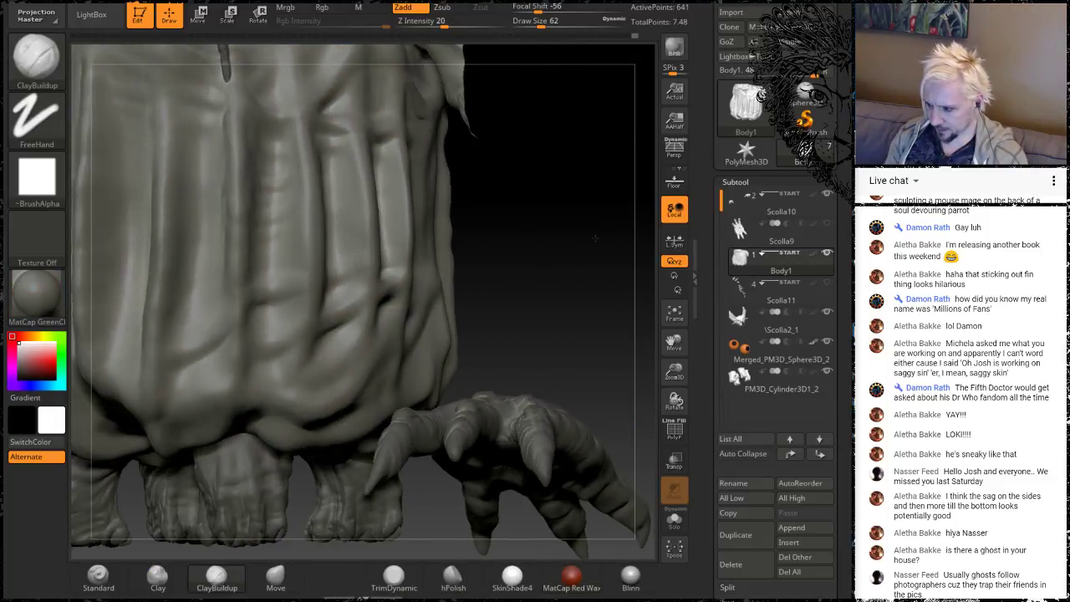
drag(538, 268, 597, 248)
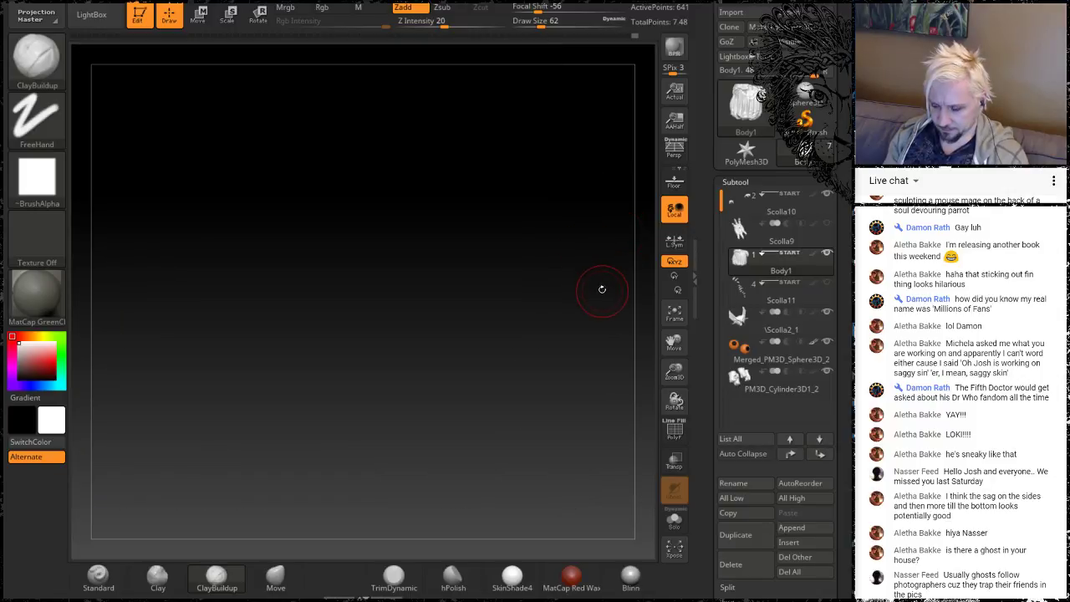
mouse_move(601, 290)
mouse_down()
mouse_move(559, 189)
mouse_move(554, 277)
mouse_move(590, 280)
mouse_move(577, 282)
mouse_move(618, 248)
mouse_move(519, 265)
mouse_move(504, 354)
mouse_up()
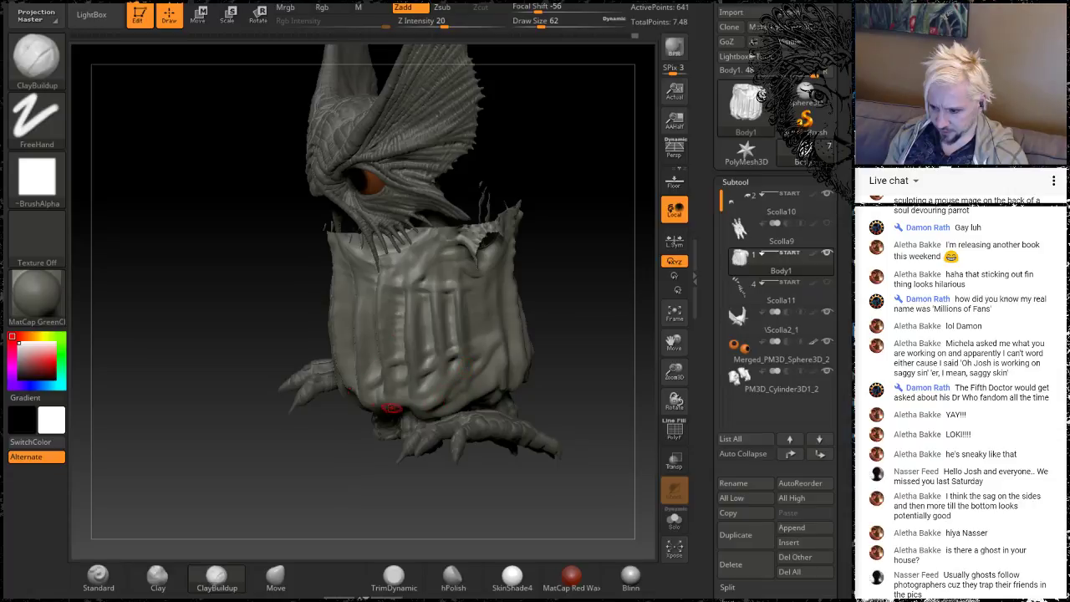
Set the draw size to 94, then sculpt a long curved crease from the body's side up across the back folds and smooth it
drag(602, 295, 469, 304)
key(space)
drag(369, 341, 383, 341)
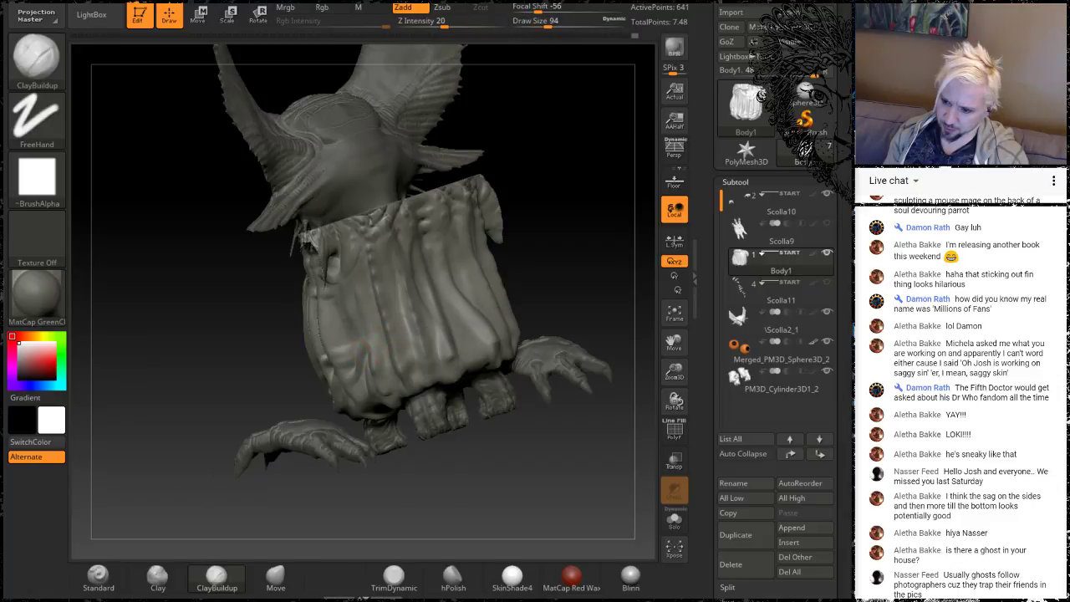
drag(583, 240, 386, 335)
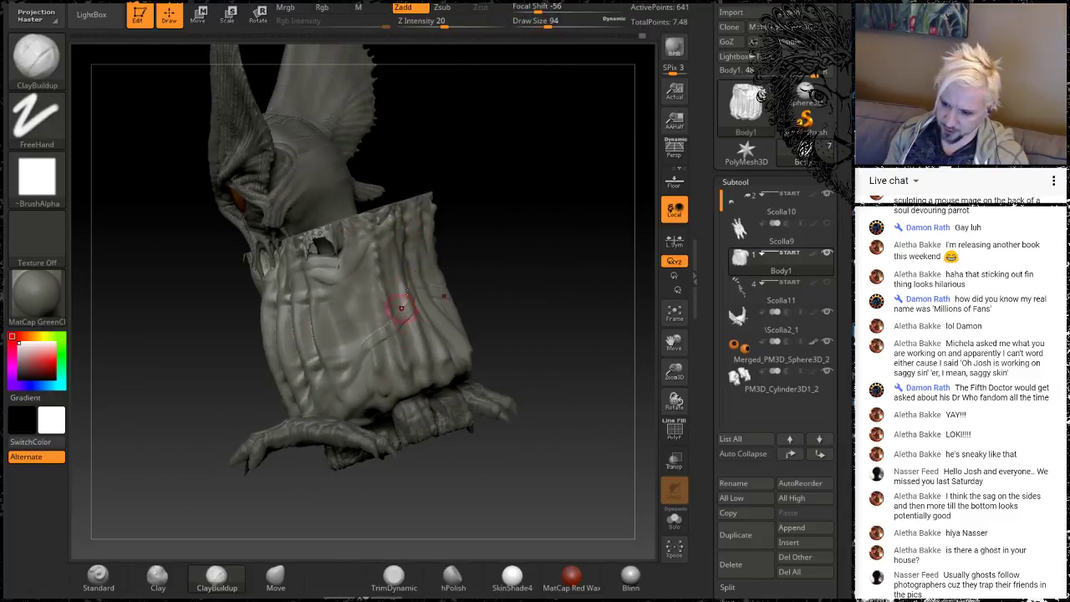
drag(565, 212, 422, 240)
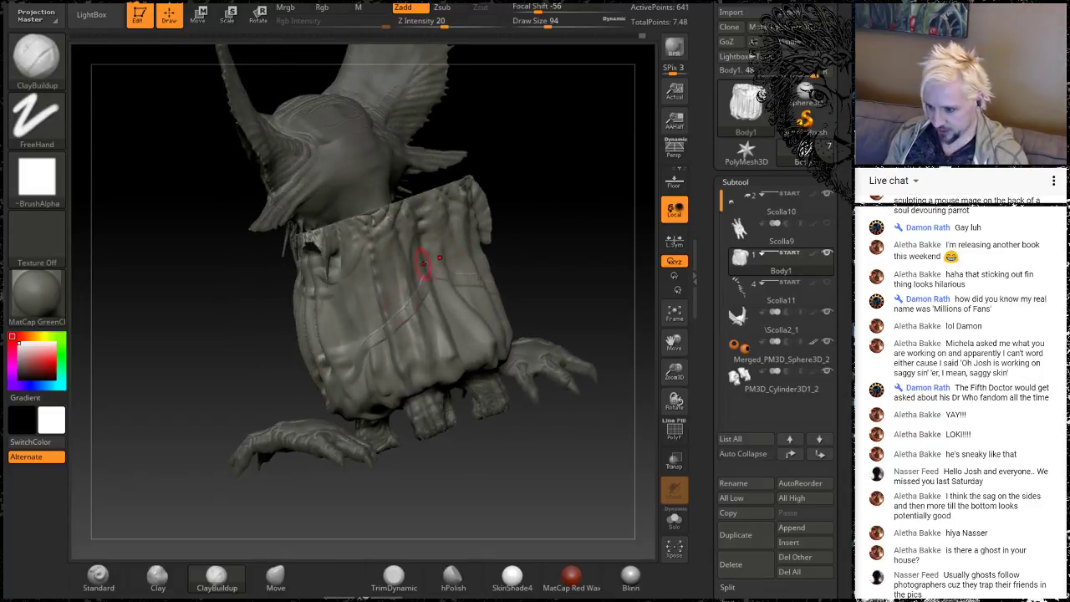
key(shift)
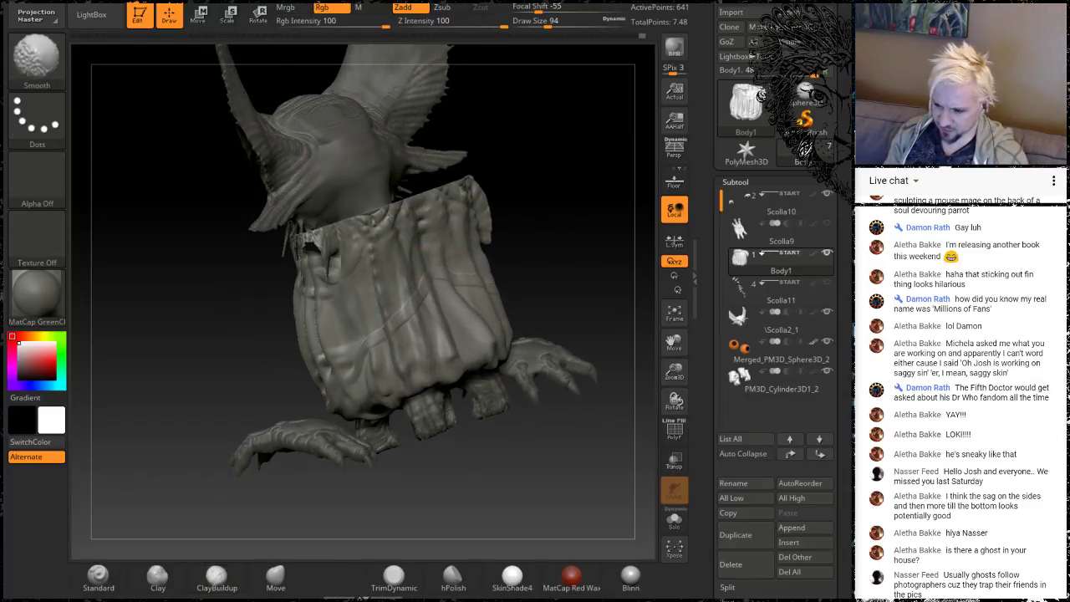
Add branching clay folds rising from the side crease toward the back and smooth their edges
mouse_move(544, 230)
mouse_down()
mouse_move(451, 251)
mouse_move(540, 265)
mouse_move(451, 351)
mouse_up()
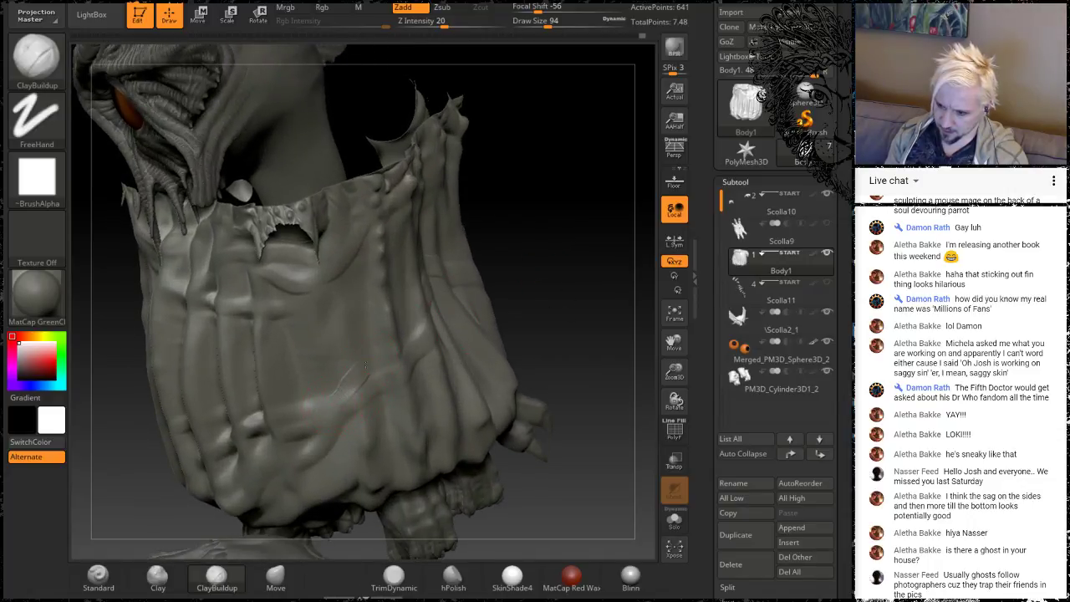
drag(541, 194, 336, 363)
key(shift)
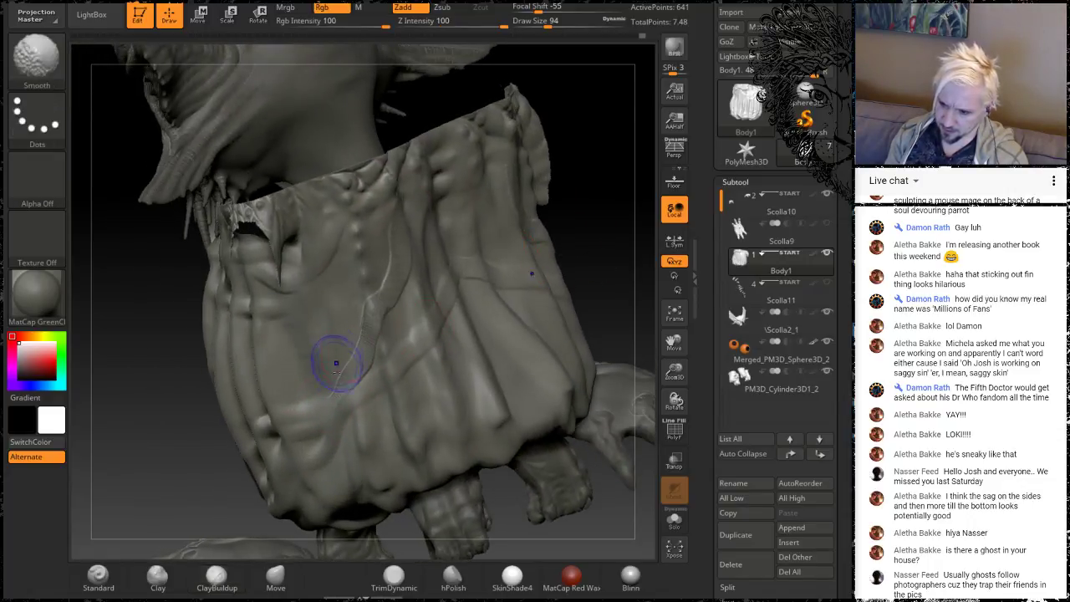
drag(597, 184, 370, 182)
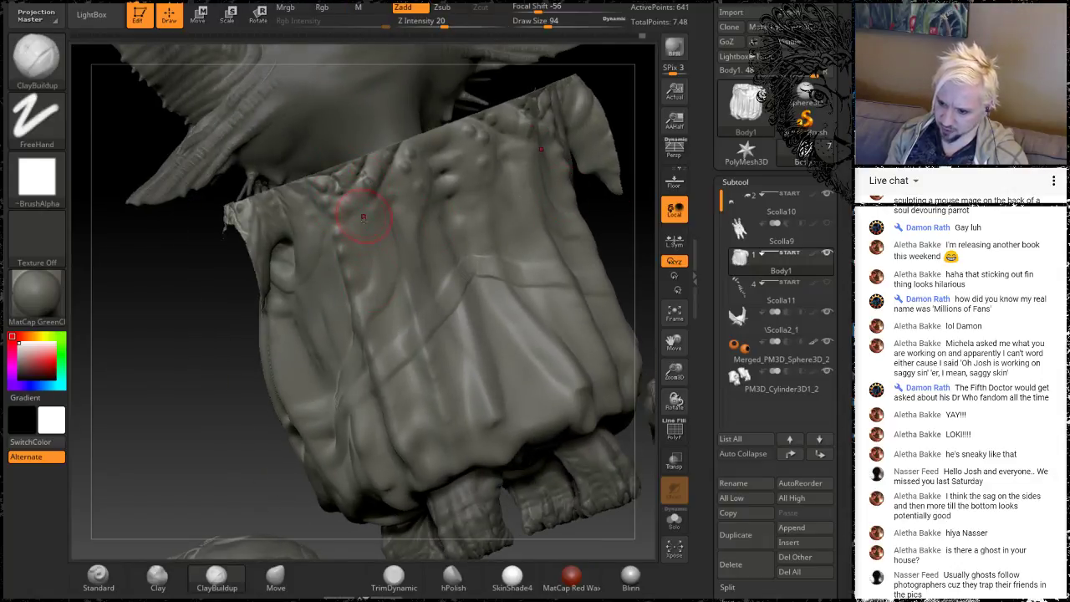
drag(631, 221, 372, 270)
key(shift)
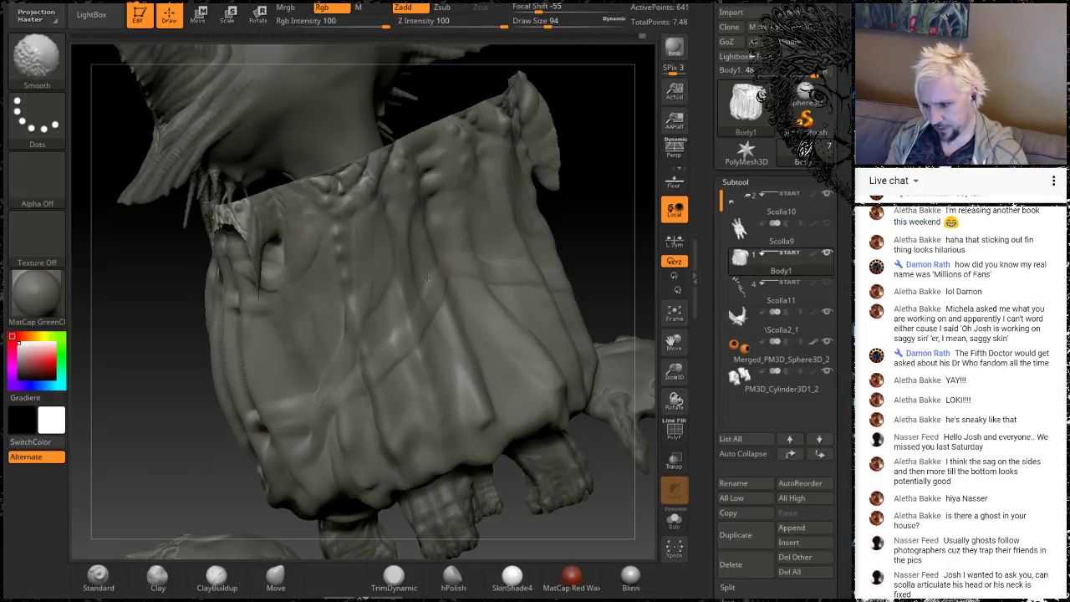
Sculpt mirrored creases that arch up to the middle of the back and smooth them into the surrounding folds
drag(592, 231, 492, 274)
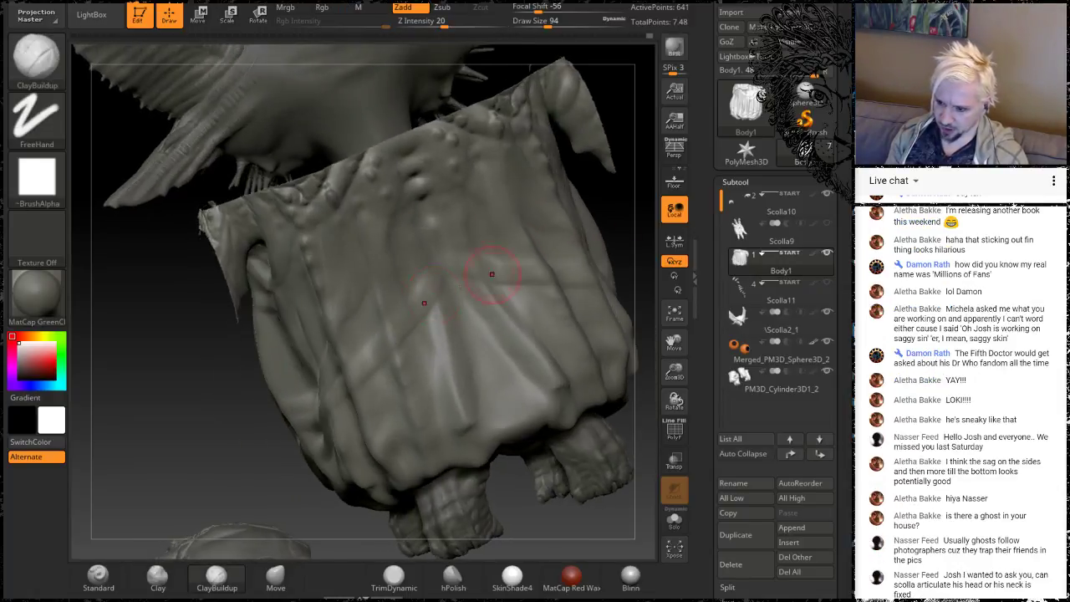
drag(389, 334, 429, 233)
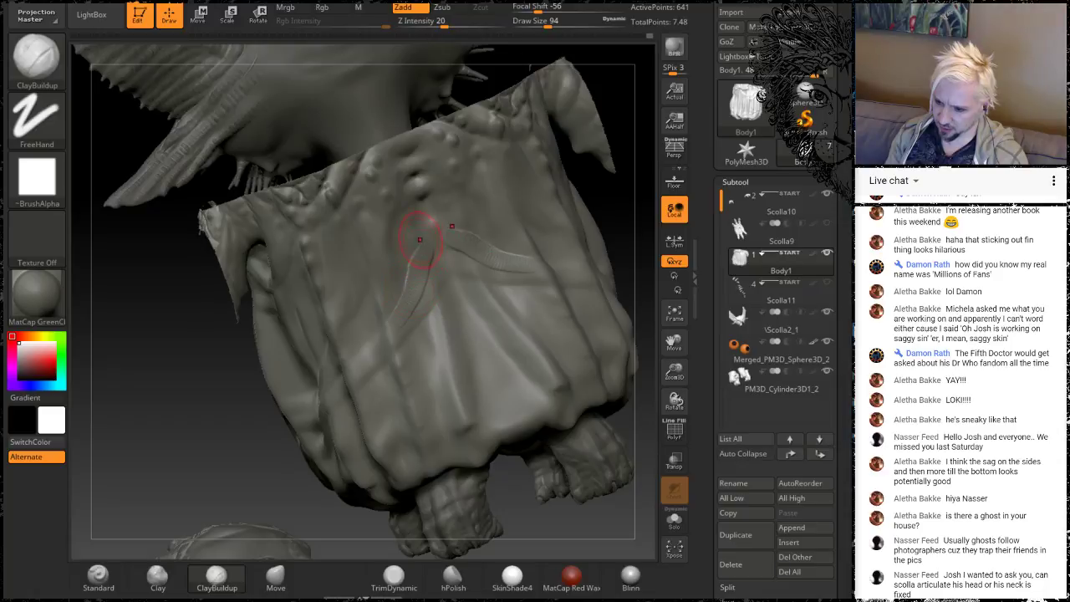
key(shift)
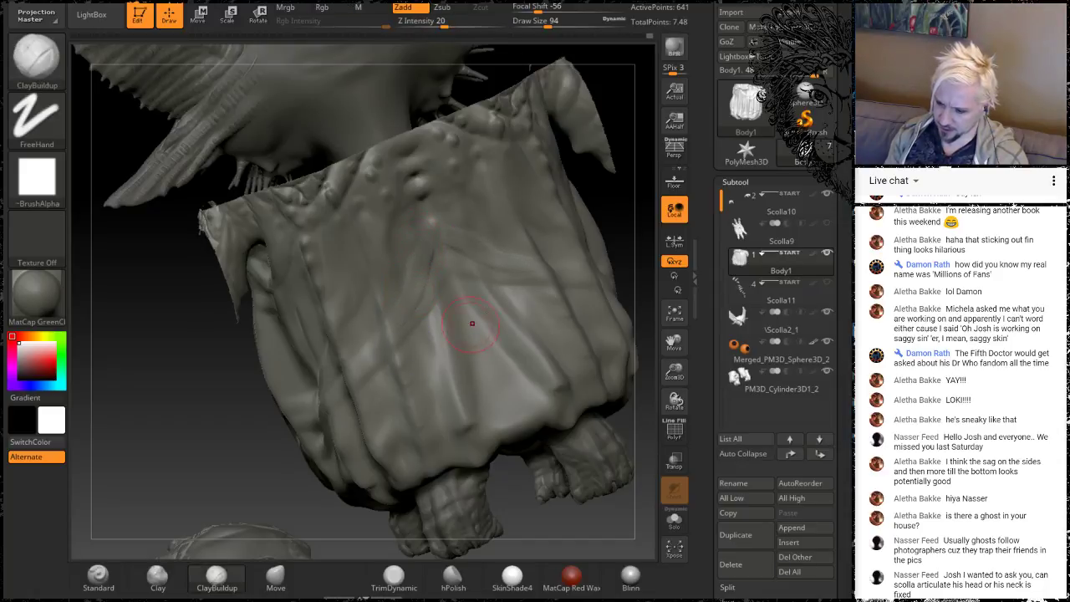
Build up clay at the lower ends of the back folds above the small legs and smooth the folds around the side
mouse_move(611, 212)
alt+mouse_down()
mouse_move(564, 173)
mouse_move(587, 177)
mouse_move(587, 153)
mouse_move(596, 232)
mouse_move(546, 191)
mouse_move(533, 203)
alt+mouse_up()
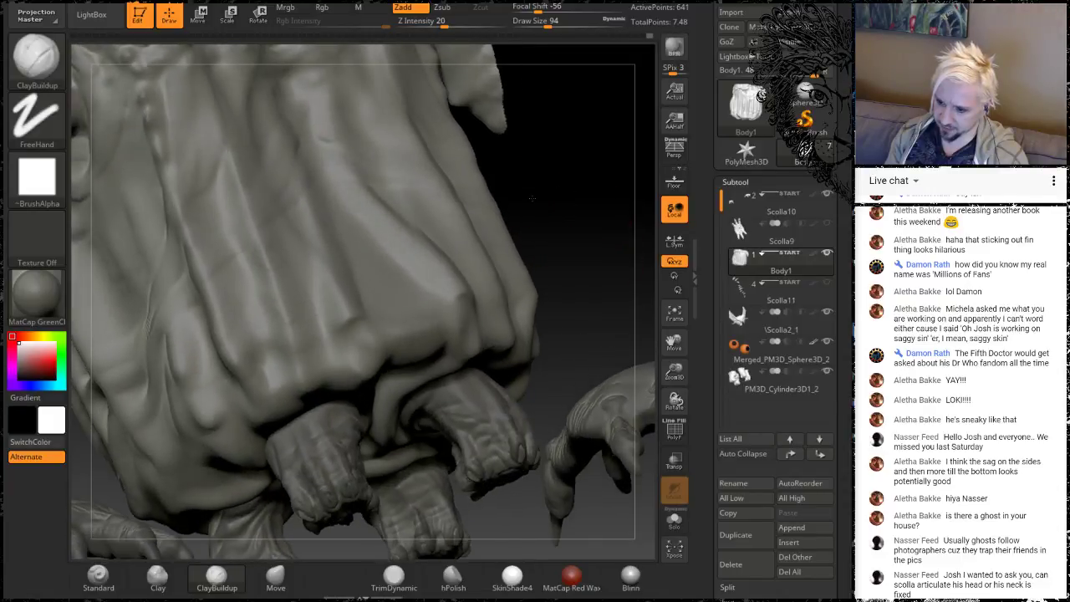
drag(355, 337, 352, 345)
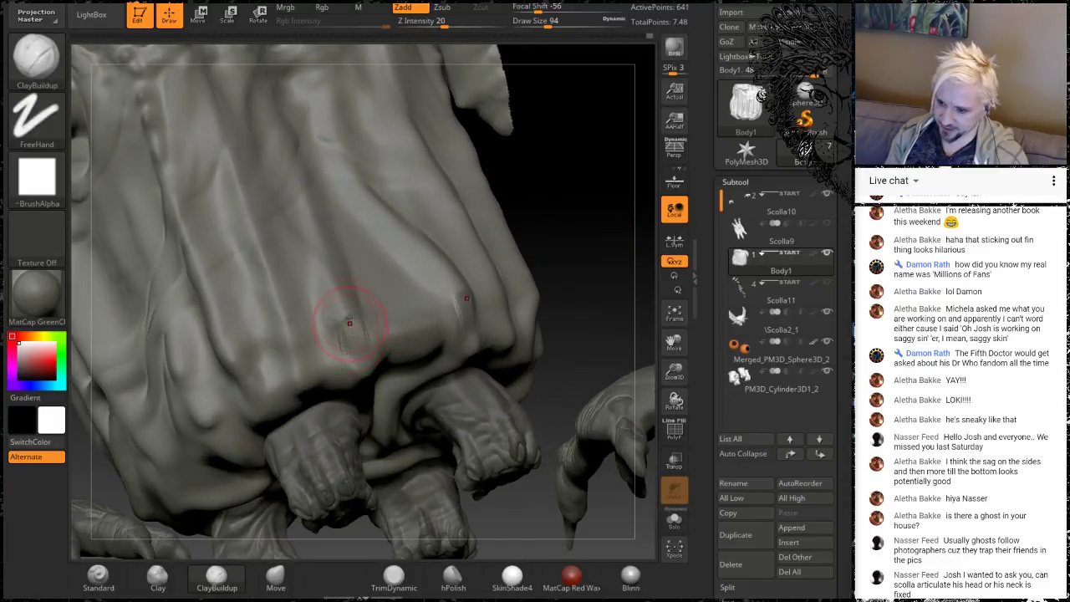
key(shift)
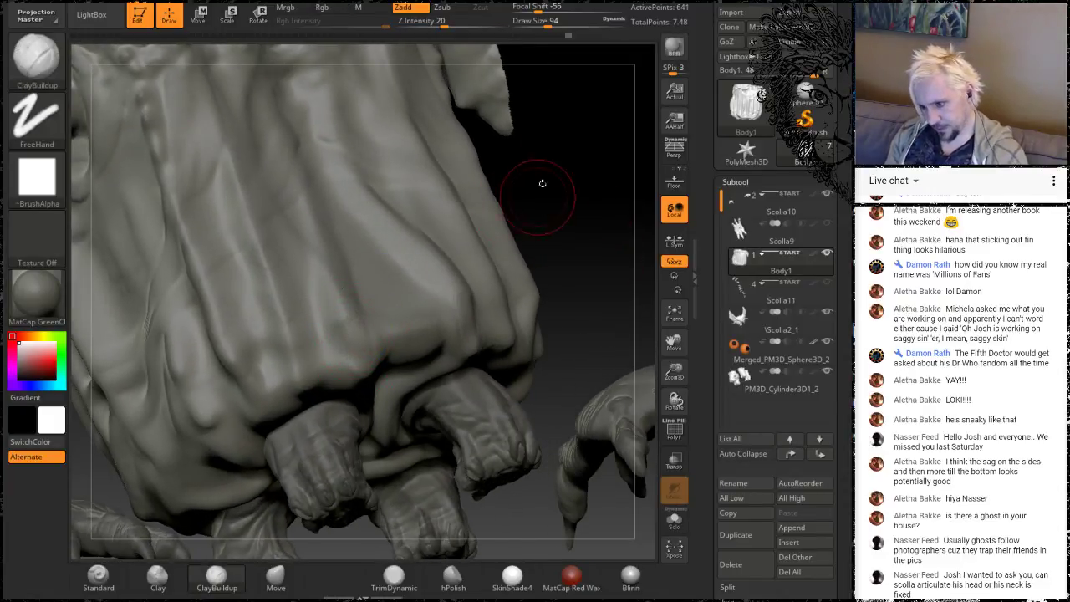
mouse_move(542, 182)
mouse_down()
mouse_move(569, 179)
mouse_move(492, 251)
mouse_move(493, 192)
mouse_move(418, 198)
mouse_move(543, 200)
mouse_up()
mouse_move(318, 368)
mouse_down()
mouse_move(342, 361)
mouse_move(305, 358)
mouse_move(351, 351)
mouse_up()
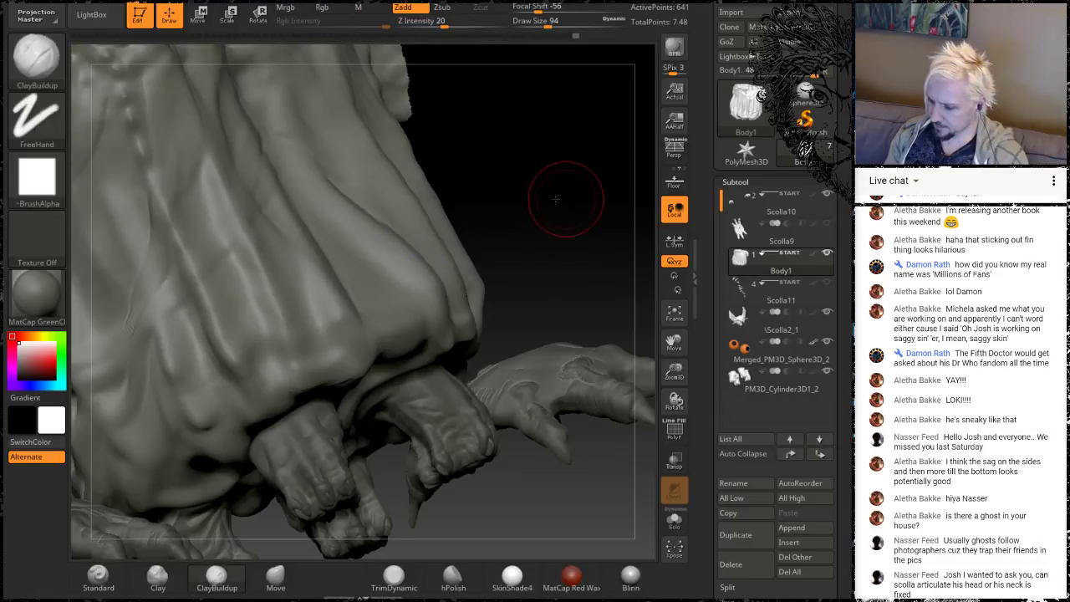
mouse_move(564, 201)
alt+mouse_down()
mouse_move(508, 190)
mouse_move(484, 238)
mouse_move(498, 220)
alt+mouse_up()
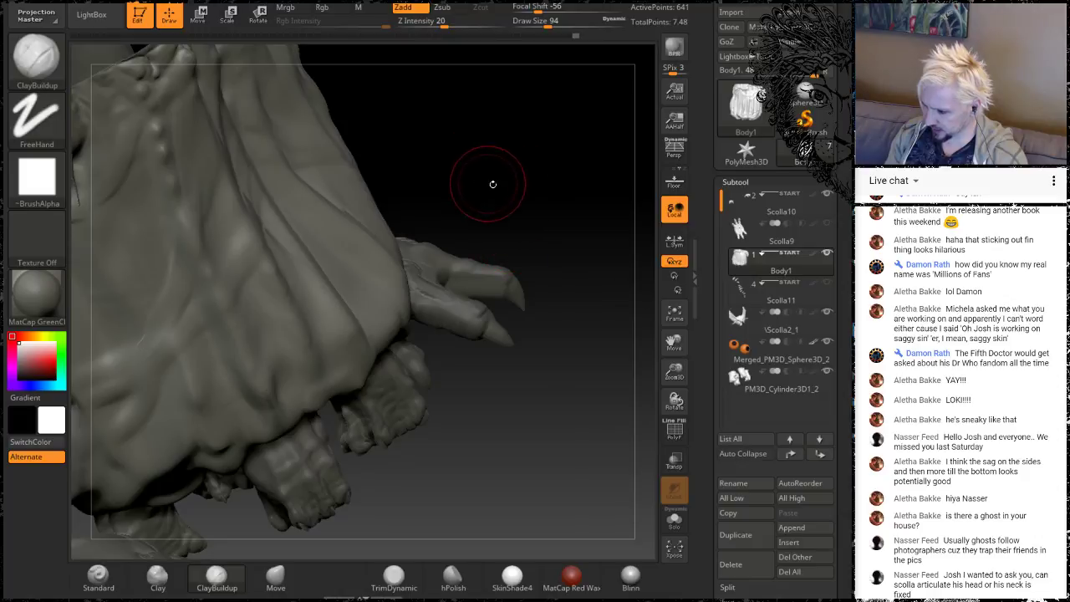
drag(470, 190, 481, 143)
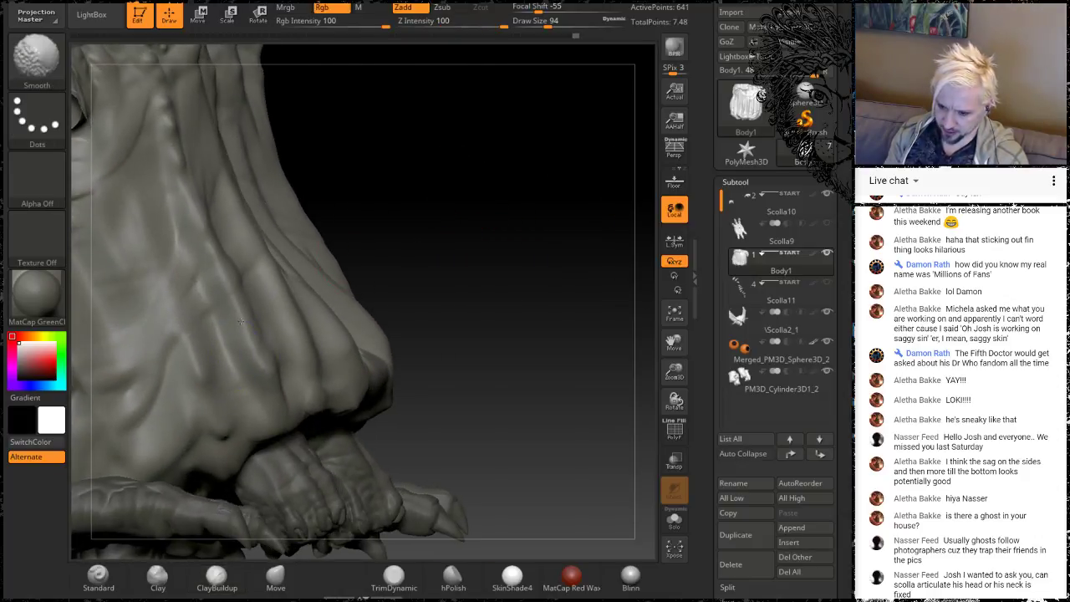
mouse_move(468, 276)
mouse_down()
mouse_move(535, 234)
mouse_move(551, 167)
mouse_up()
Add sagging clay creases along the body's lower side edge beside the small leg and smooth them
mouse_move(573, 246)
mouse_down()
mouse_move(396, 238)
mouse_move(485, 242)
mouse_move(417, 231)
mouse_move(256, 333)
mouse_move(230, 384)
mouse_move(276, 454)
mouse_move(408, 428)
mouse_up()
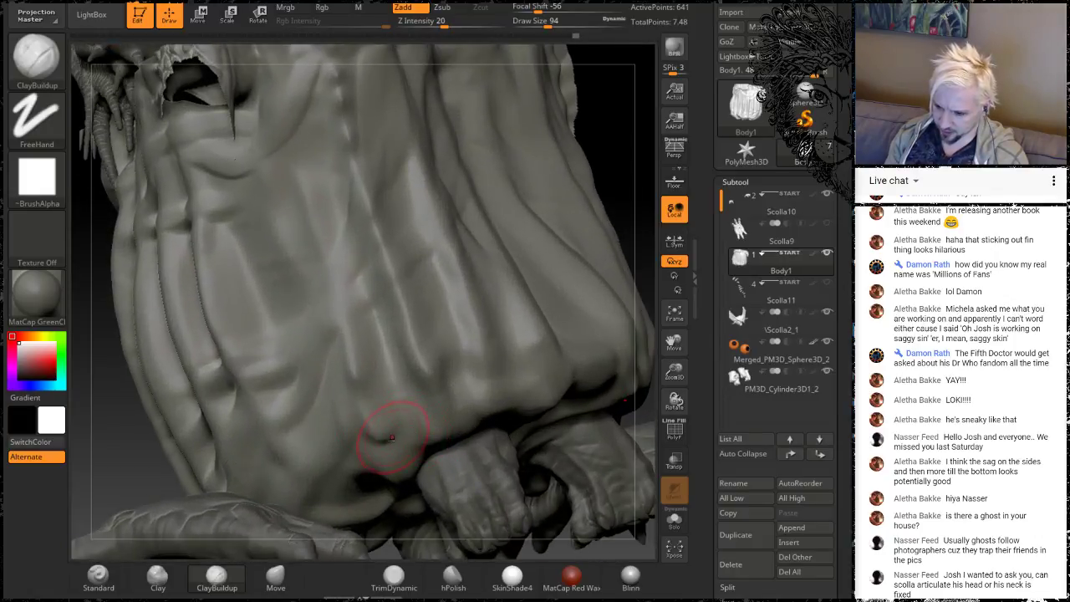
key(shift)
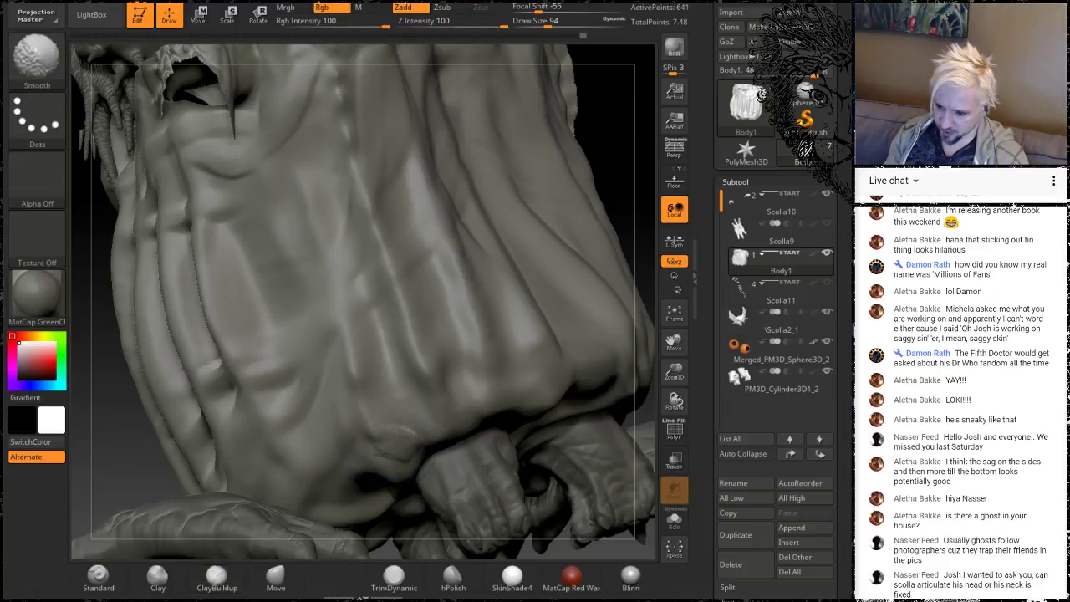
shift+drag(412, 447, 376, 418)
drag(178, 453, 190, 351)
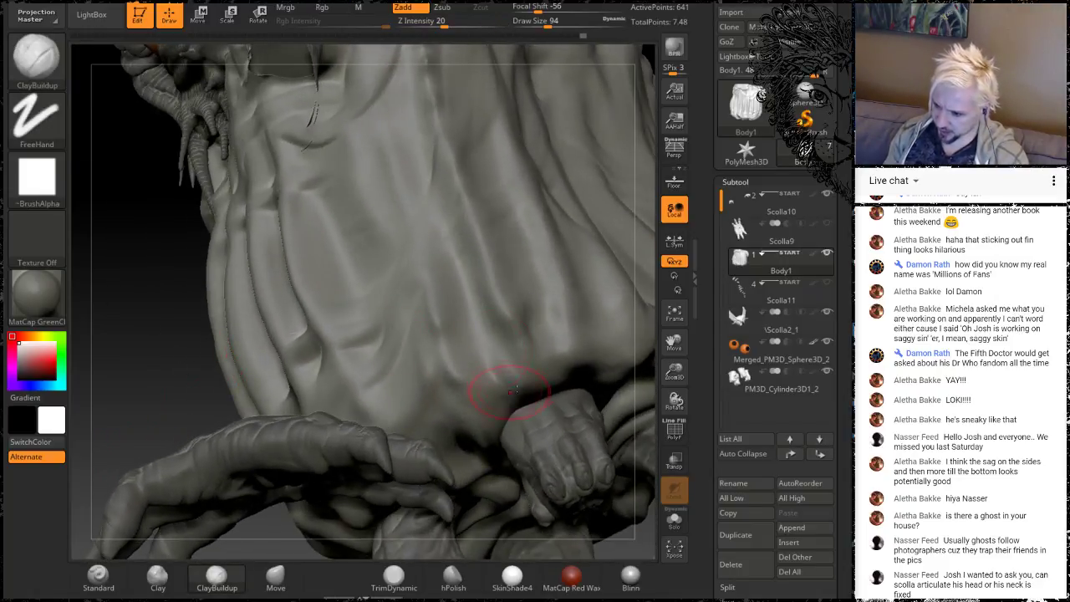
key(shift)
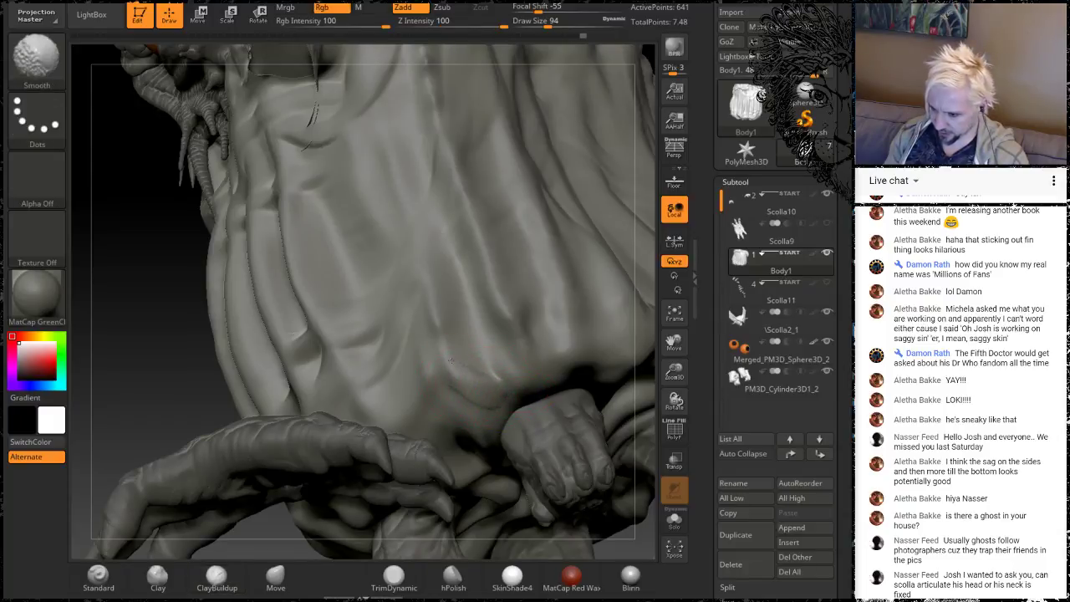
Build up small clay creases on the lower body beside and above the small legs and smooth them into the skin
mouse_move(201, 310)
mouse_down()
mouse_move(201, 275)
mouse_move(187, 259)
mouse_move(257, 215)
mouse_up()
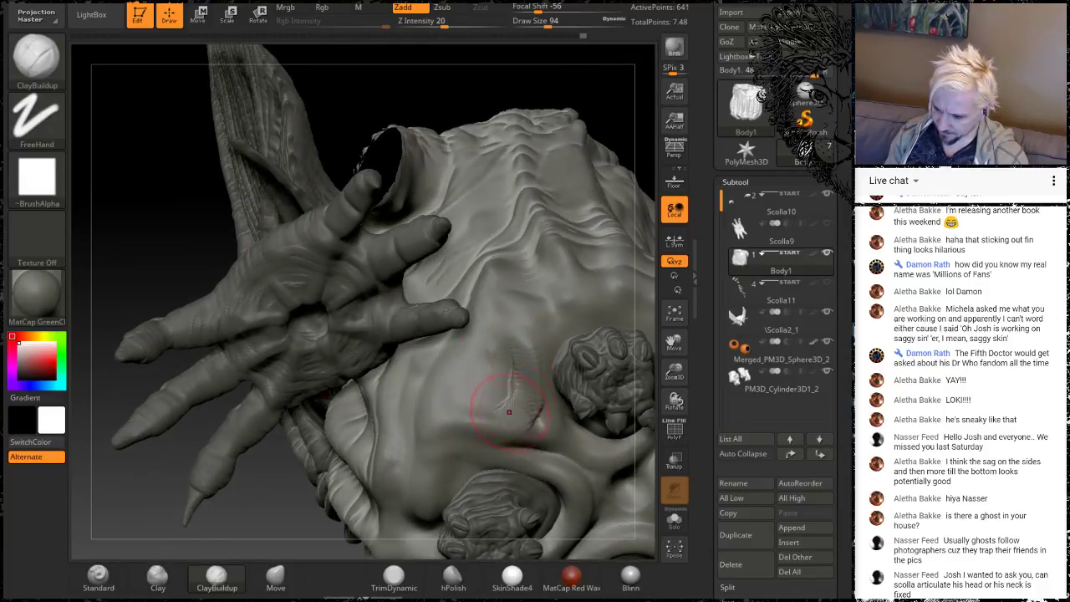
key(shift)
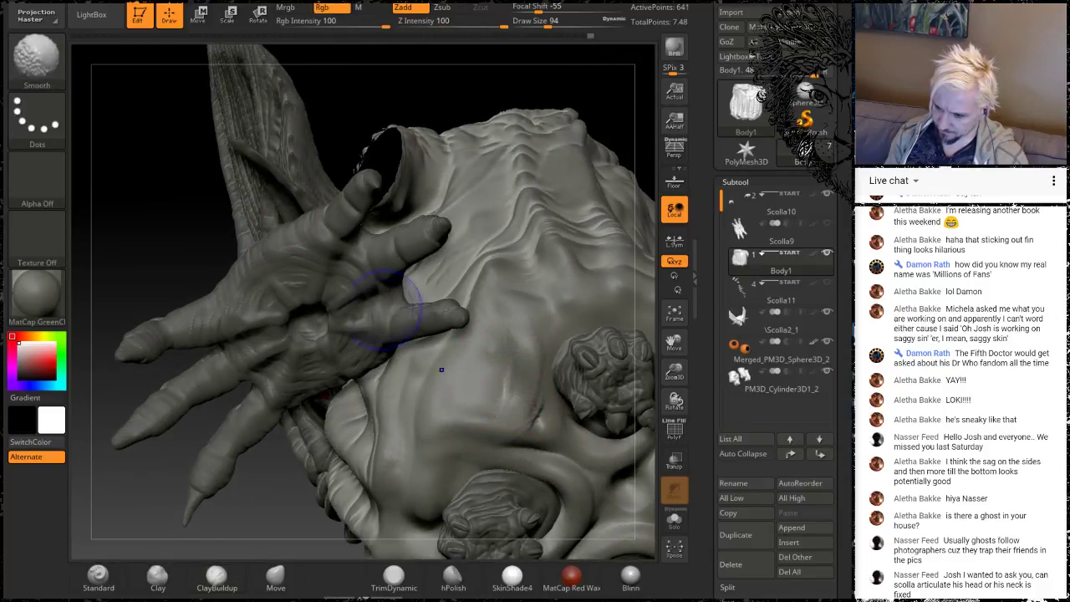
mouse_move(143, 208)
mouse_down()
mouse_move(226, 356)
mouse_move(149, 289)
mouse_up()
drag(572, 432, 414, 195)
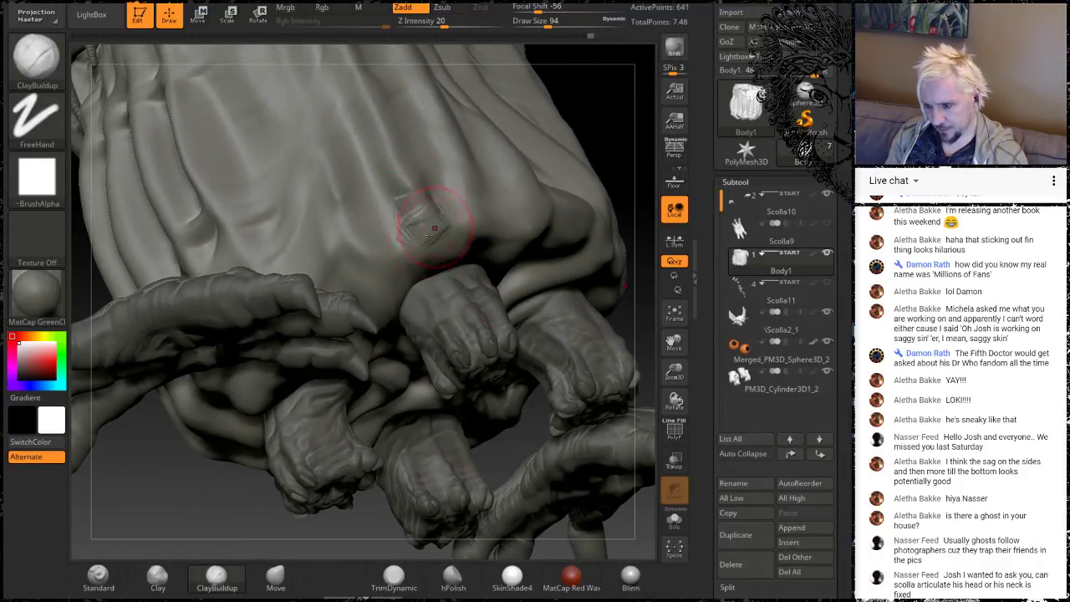
key(shift)
mouse_move(434, 247)
shift+mouse_down()
mouse_move(423, 209)
mouse_move(427, 223)
shift+mouse_up()
key(shift)
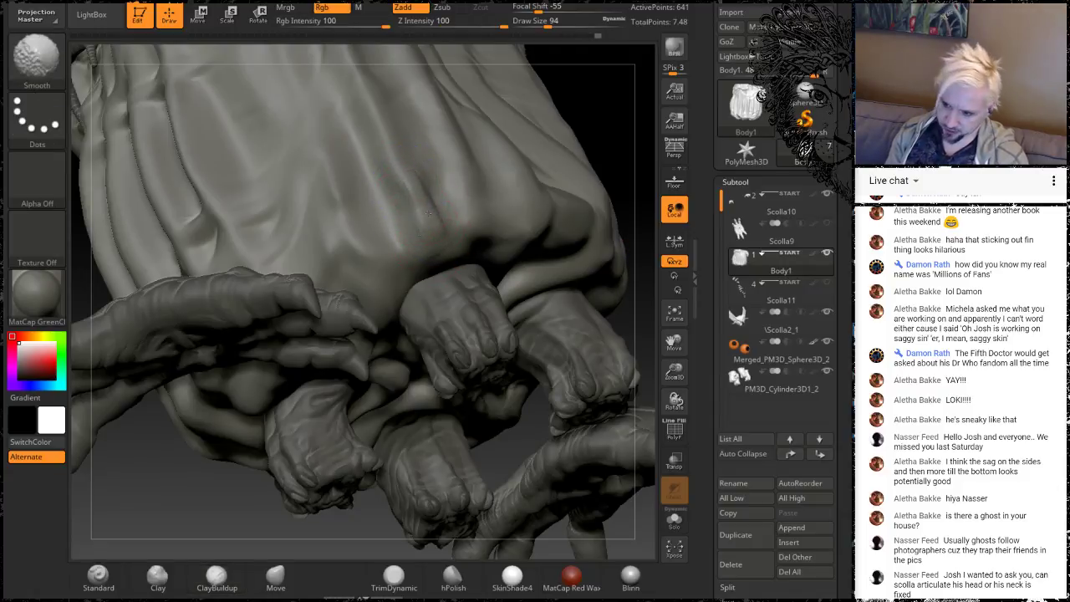
Add clay at the lower ends of the vertical folds above the small legs and on the lower side, smoothing the strokes
drag(638, 108, 451, 192)
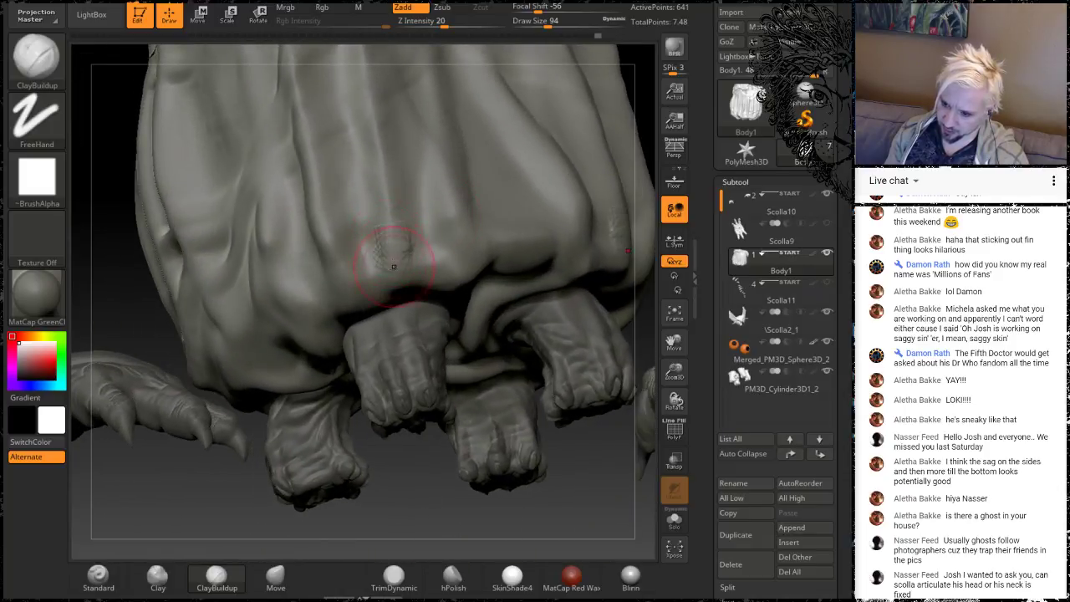
key(shift)
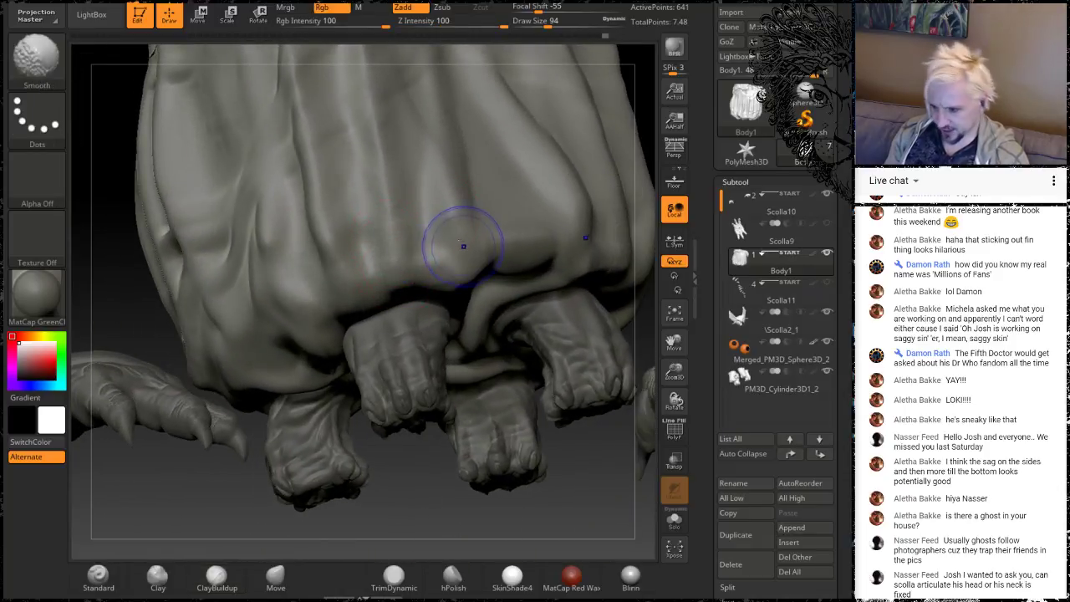
mouse_move(410, 509)
mouse_down()
mouse_move(476, 526)
mouse_move(493, 502)
mouse_up()
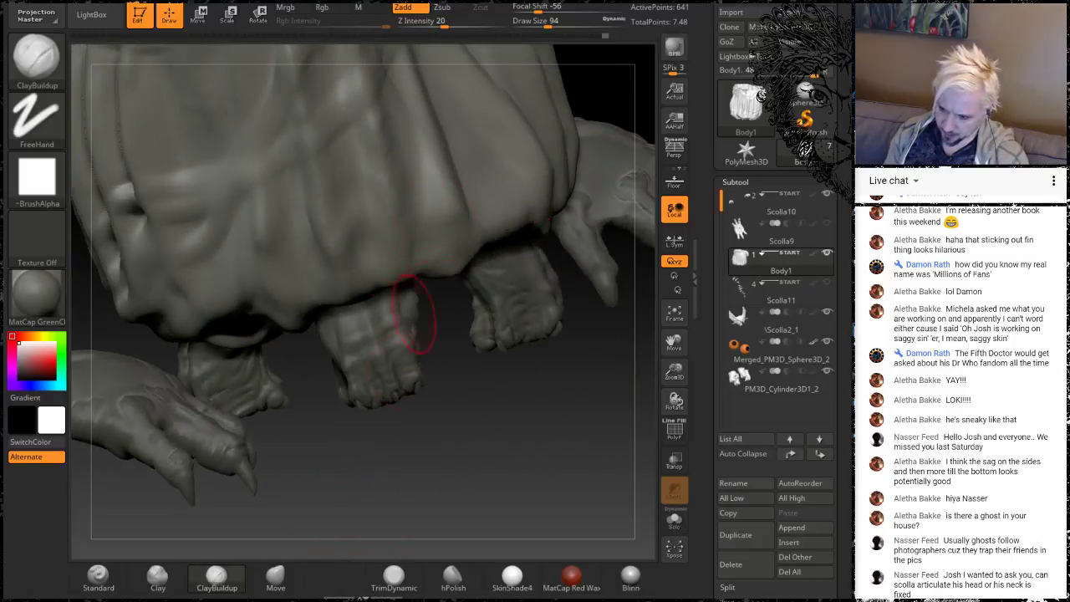
drag(482, 456, 434, 384)
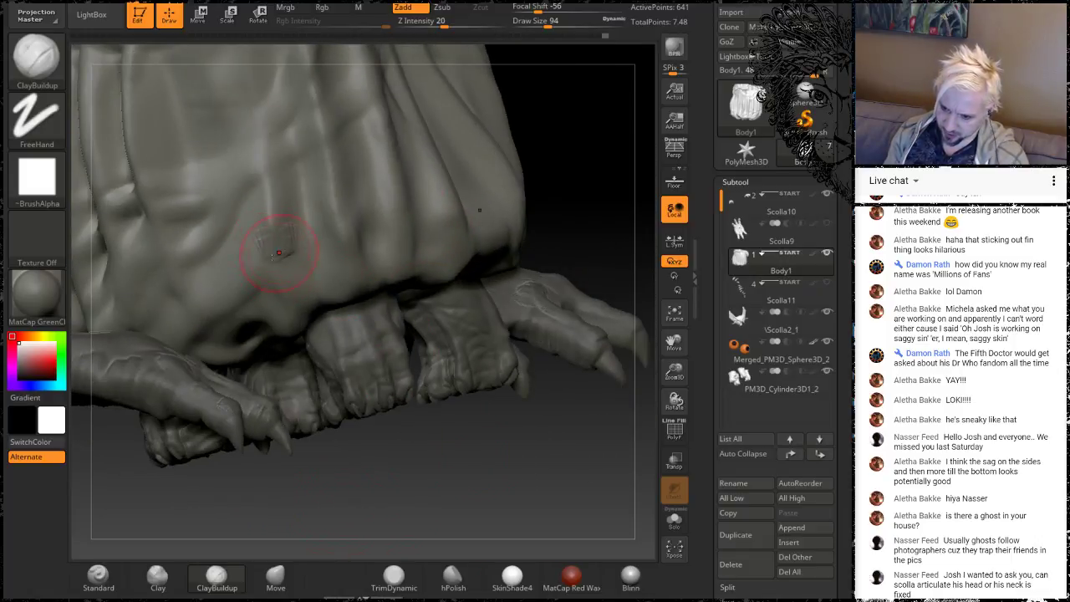
key(shift)
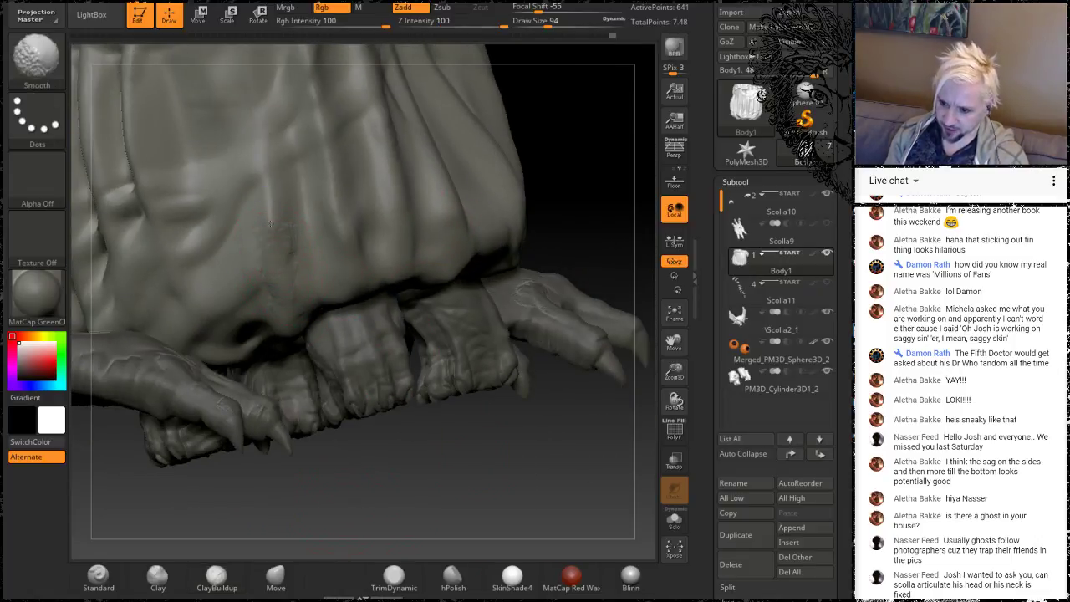
drag(574, 159, 595, 173)
key(shift)
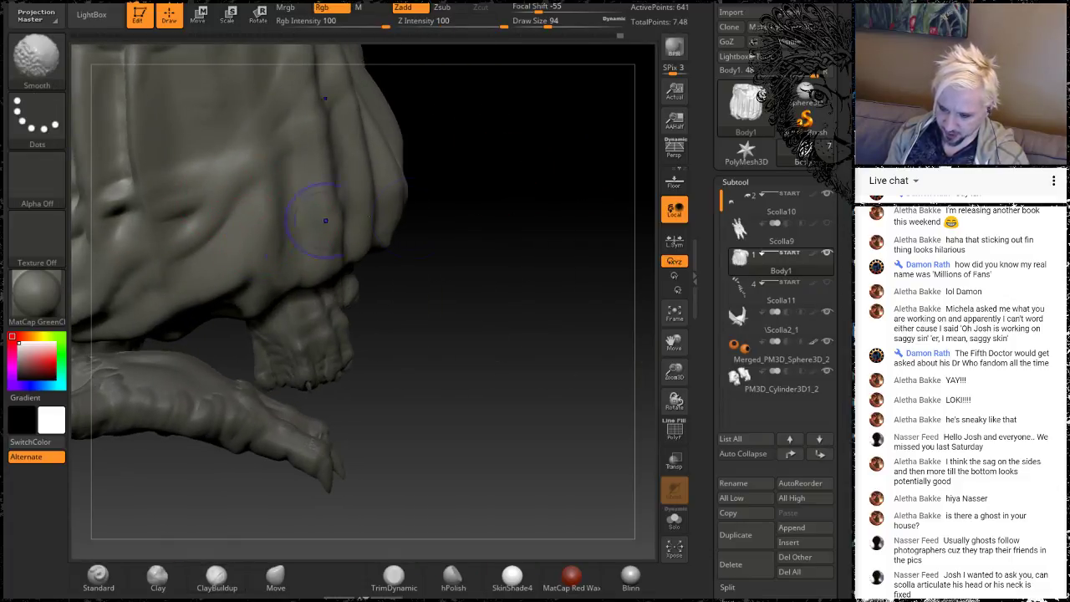
Raise a vertical clay ridge on the body between the clawed hand and the small leg and smooth it down to the lower edge
right_drag(325, 220, 264, 274)
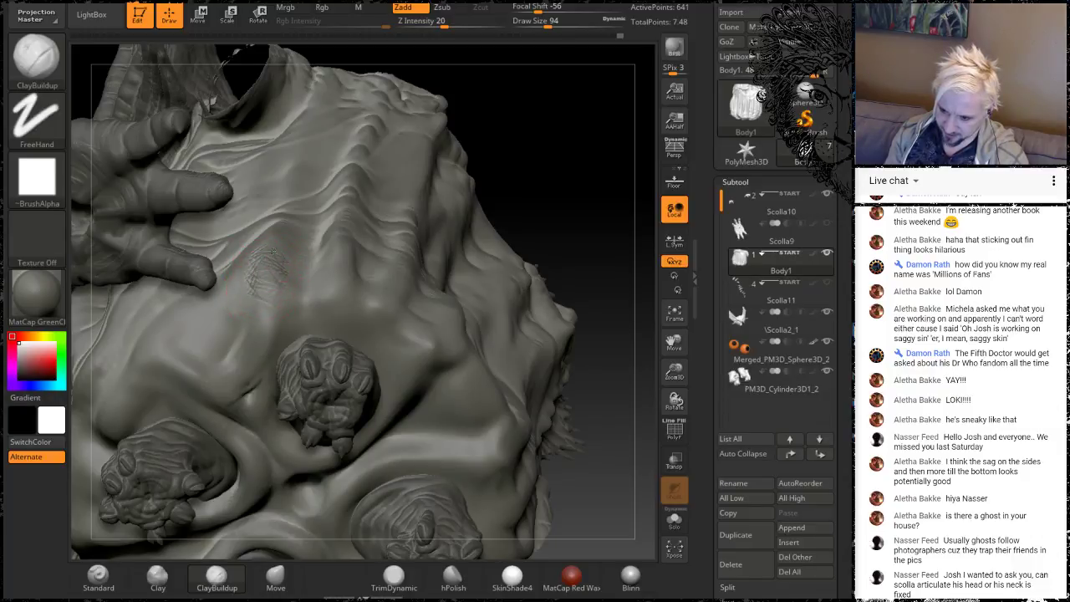
right_drag(550, 161, 275, 339)
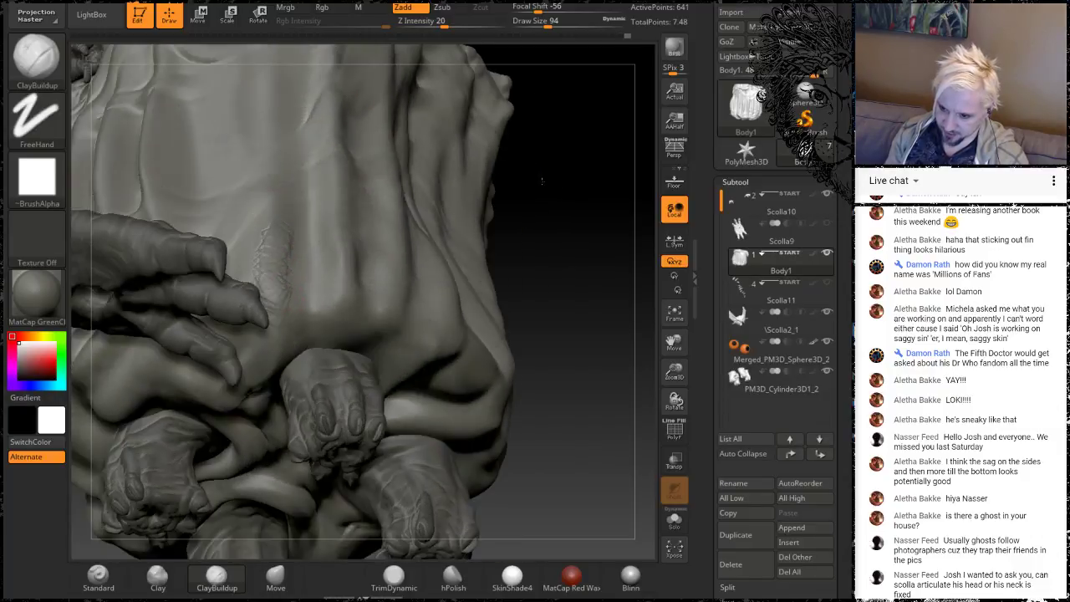
key(shift)
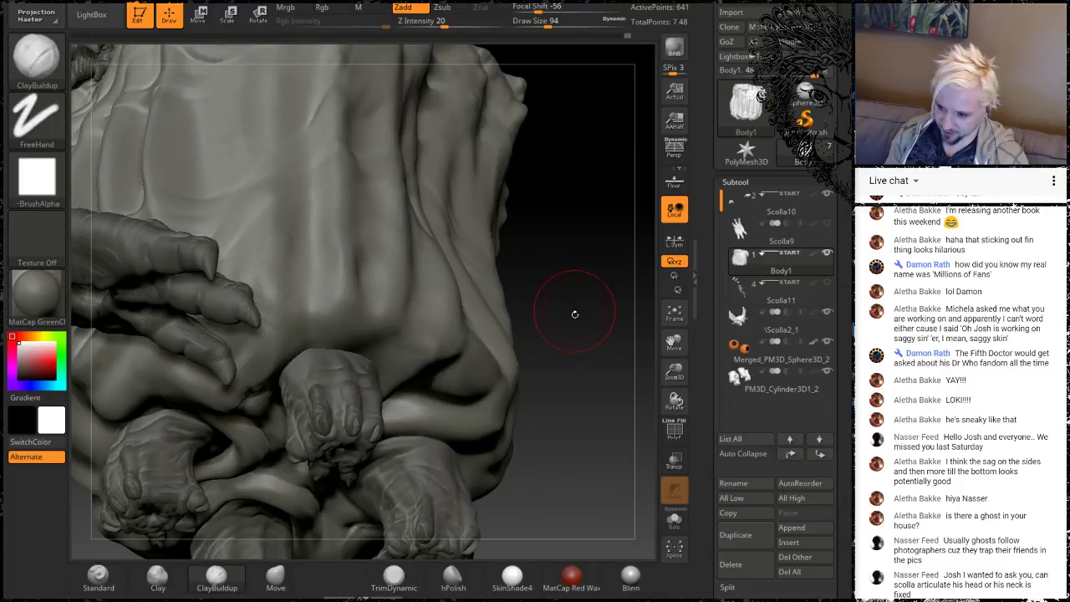
mouse_move(604, 310)
right_down()
mouse_move(554, 219)
mouse_move(546, 237)
right_up()
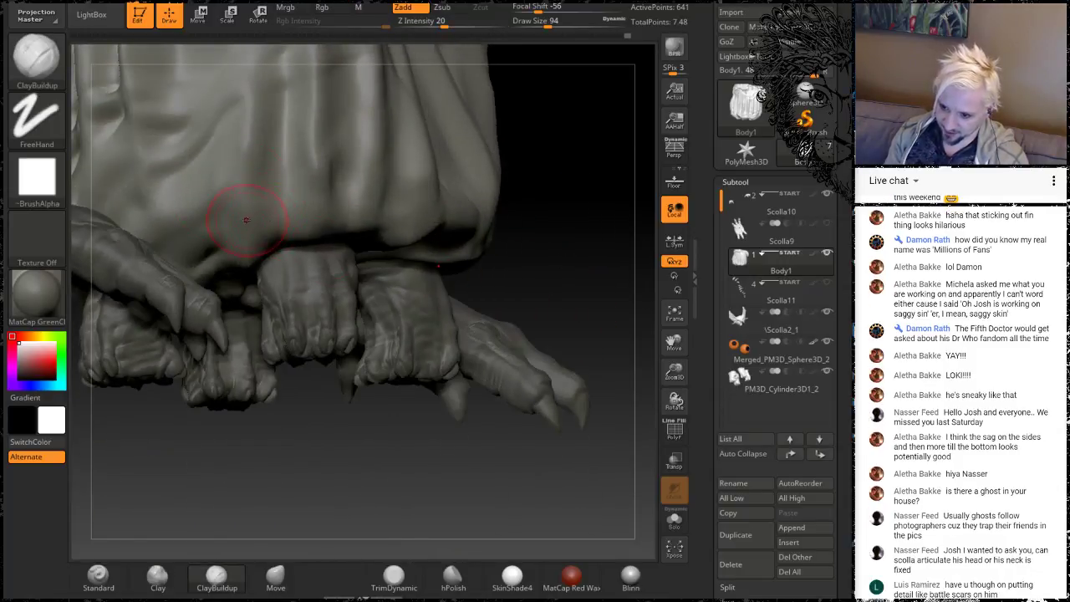
mouse_move(301, 211)
mouse_down()
mouse_move(247, 203)
mouse_move(271, 194)
mouse_up()
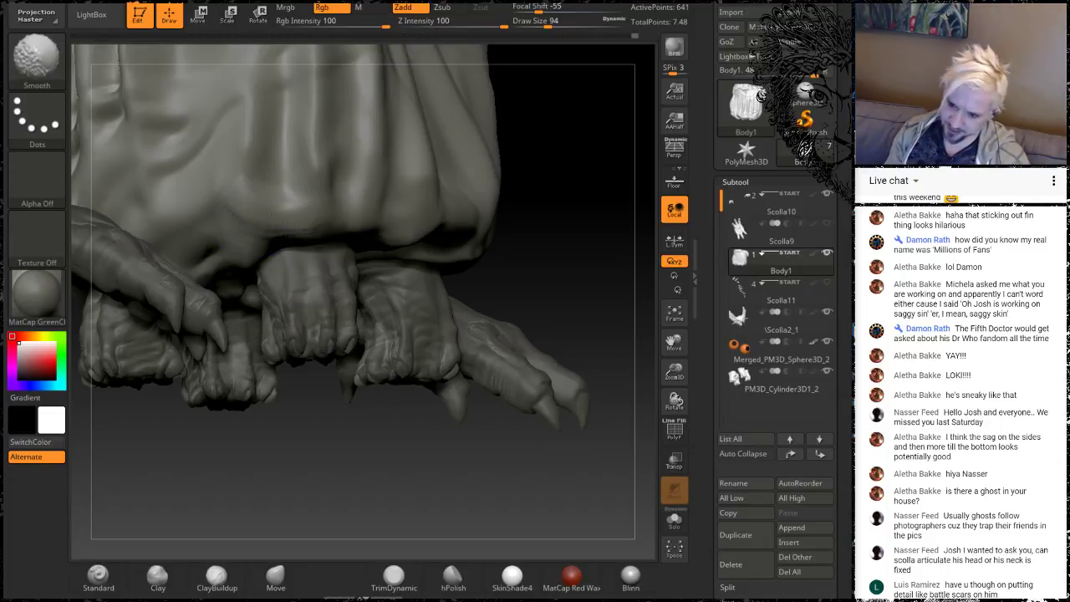
mouse_move(611, 262)
alt+mouse_down()
mouse_move(586, 299)
mouse_move(546, 230)
alt+mouse_up()
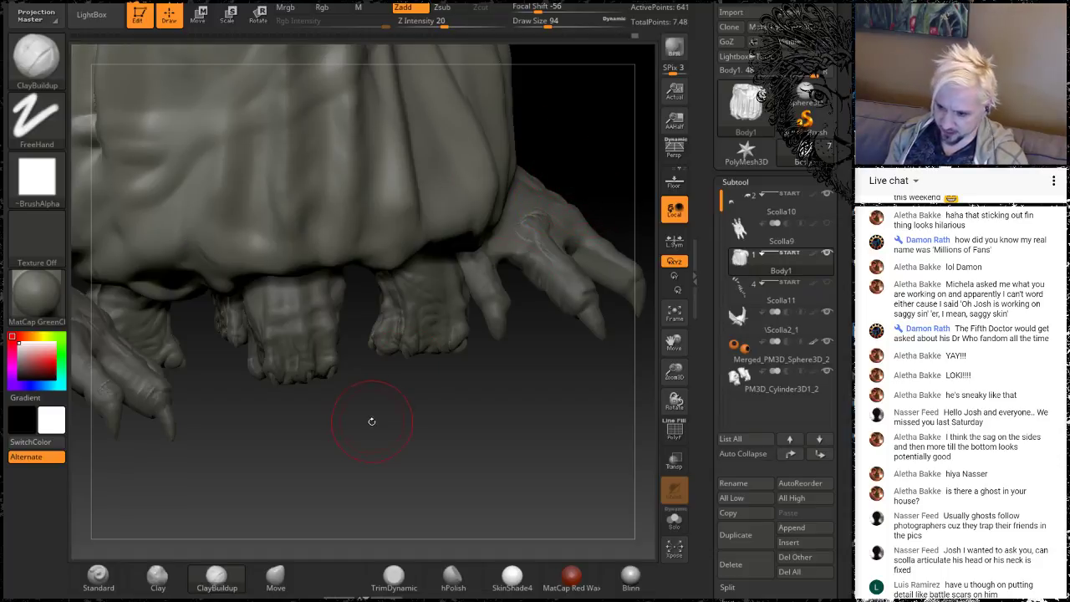
Refine the creases across the body's lower side with clay and smooth the skin between the folds
drag(372, 421, 306, 168)
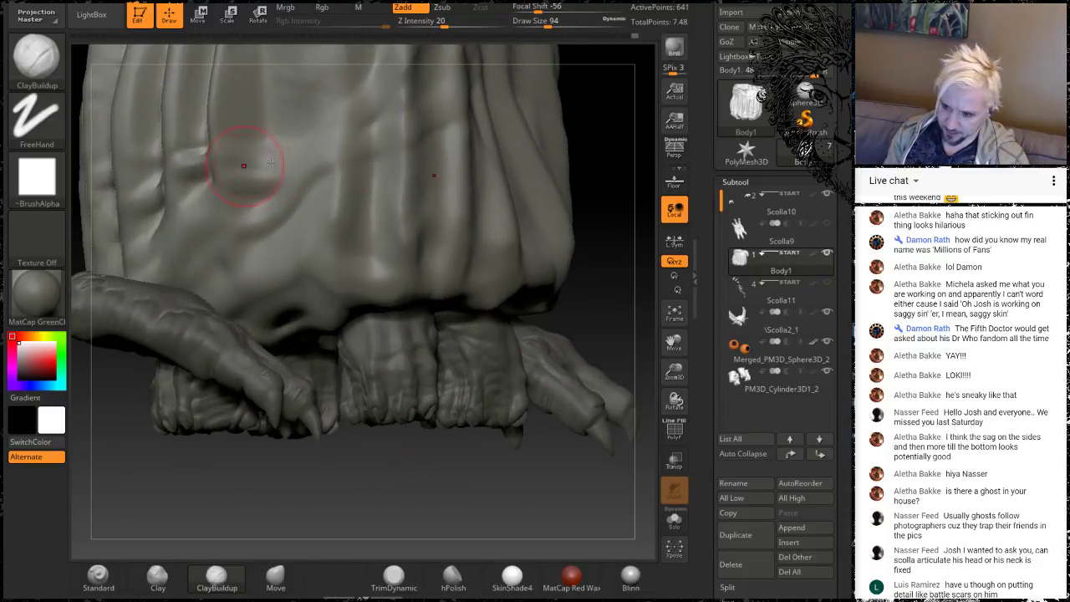
mouse_move(621, 156)
mouse_down()
mouse_move(449, 171)
mouse_move(342, 312)
mouse_up()
key(shift)
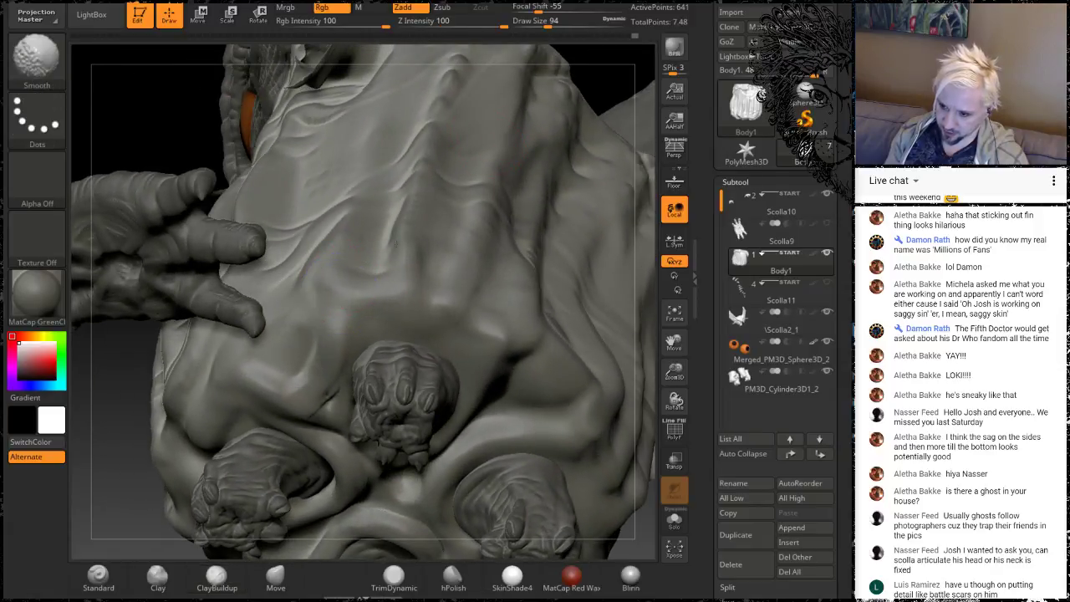
drag(156, 138, 317, 150)
key(shift)
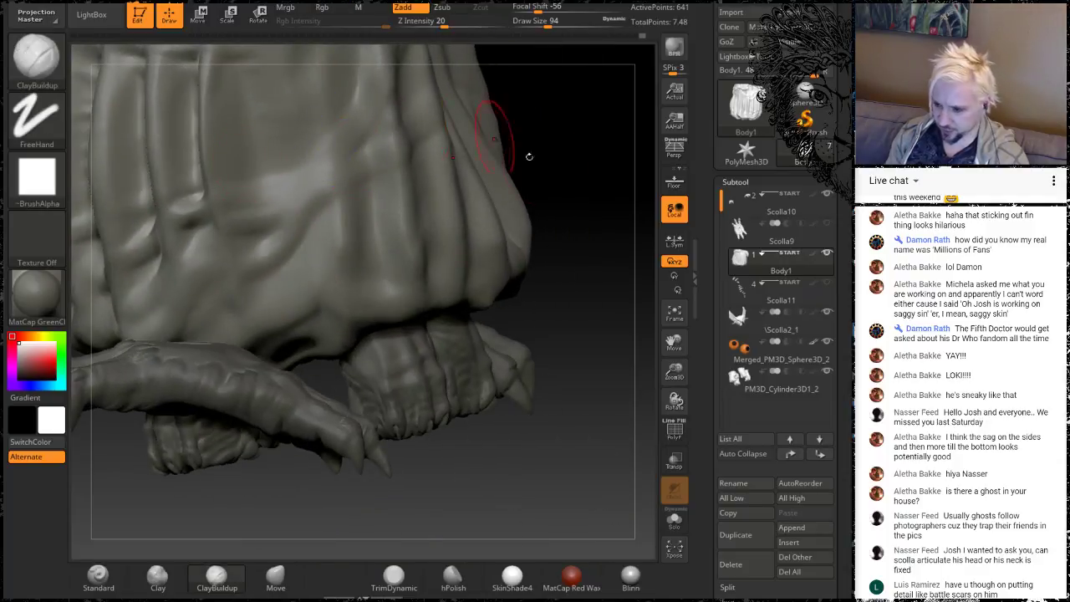
mouse_move(527, 158)
mouse_down()
mouse_move(568, 223)
mouse_move(557, 176)
mouse_move(551, 272)
mouse_move(592, 266)
mouse_move(556, 227)
mouse_move(535, 154)
mouse_up()
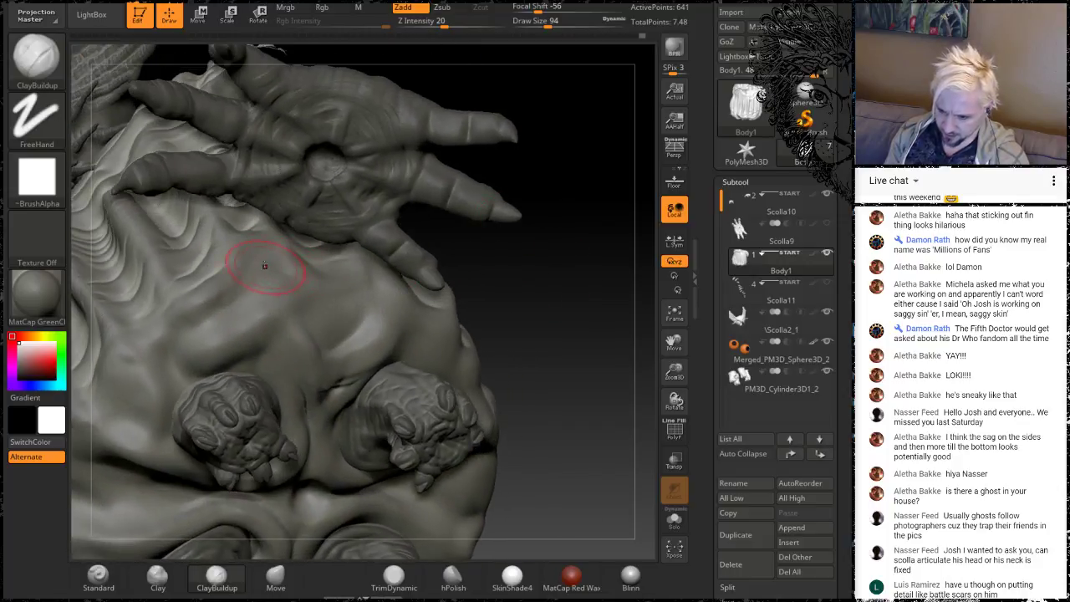
key(shift)
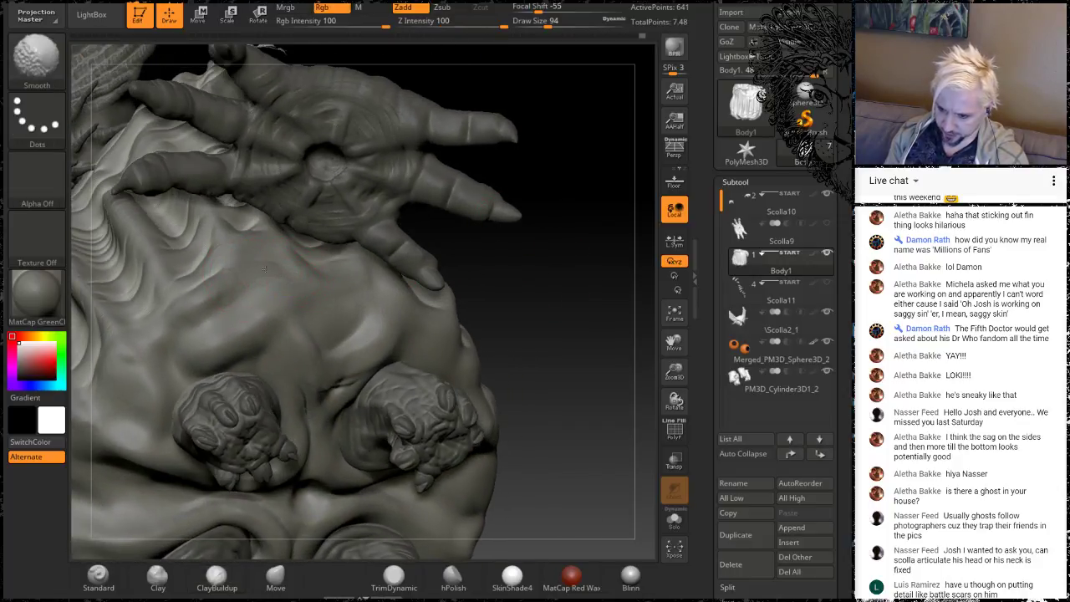
shift+drag(264, 267, 343, 269)
Sculpt an arched clay ridge along the body's lower side edge next to the small leg and smooth it
drag(552, 256, 518, 376)
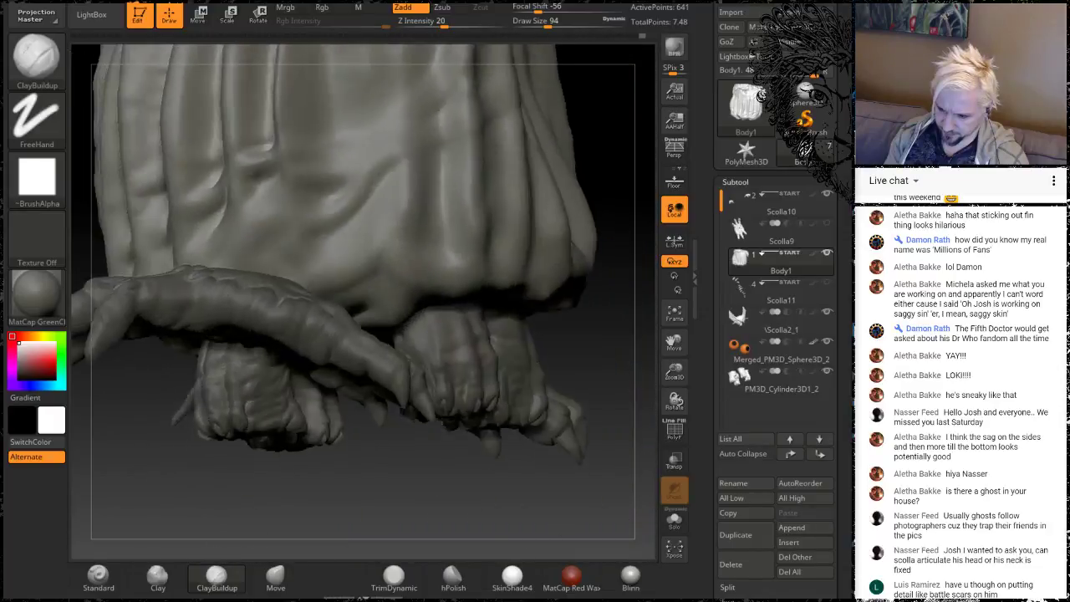
drag(547, 322, 374, 241)
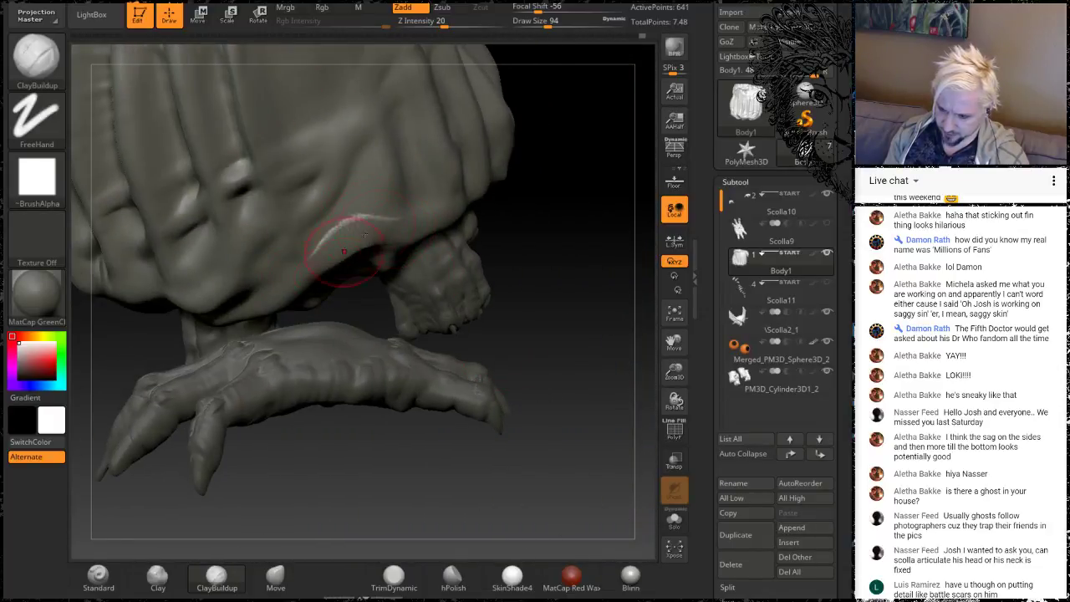
key(shift)
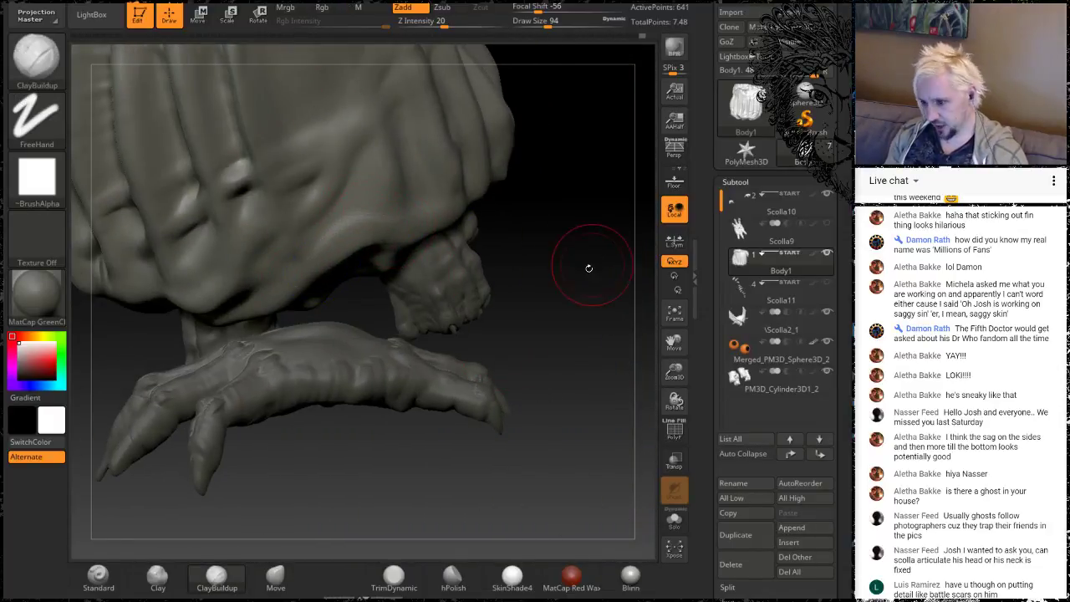
drag(587, 268, 483, 249)
key(shift)
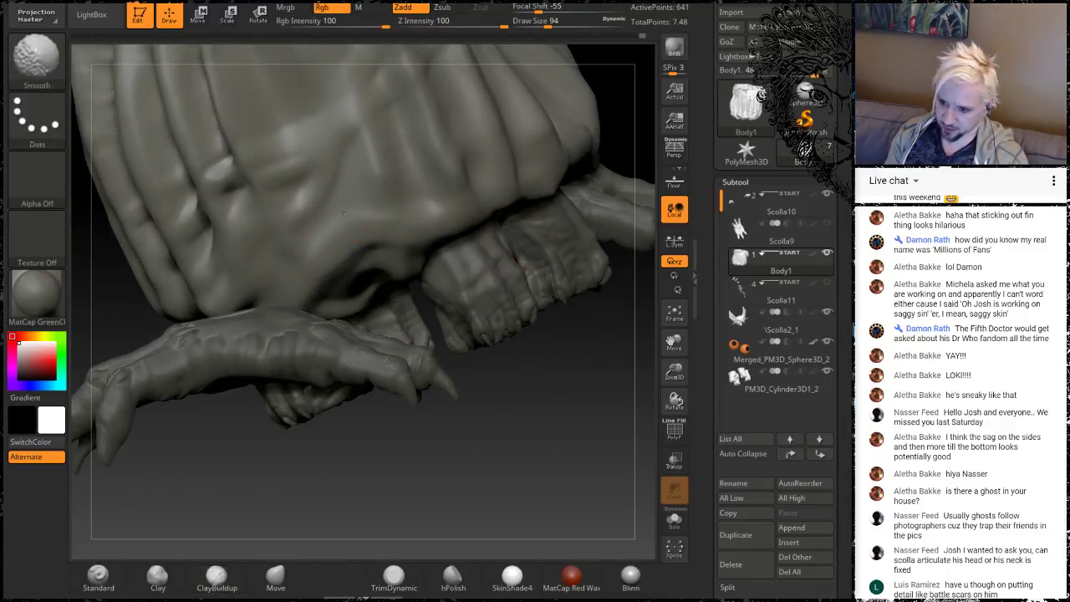
Build up the sagging skin edge over the hollow beside the small leg and smooth the surface above it
drag(547, 321, 449, 348)
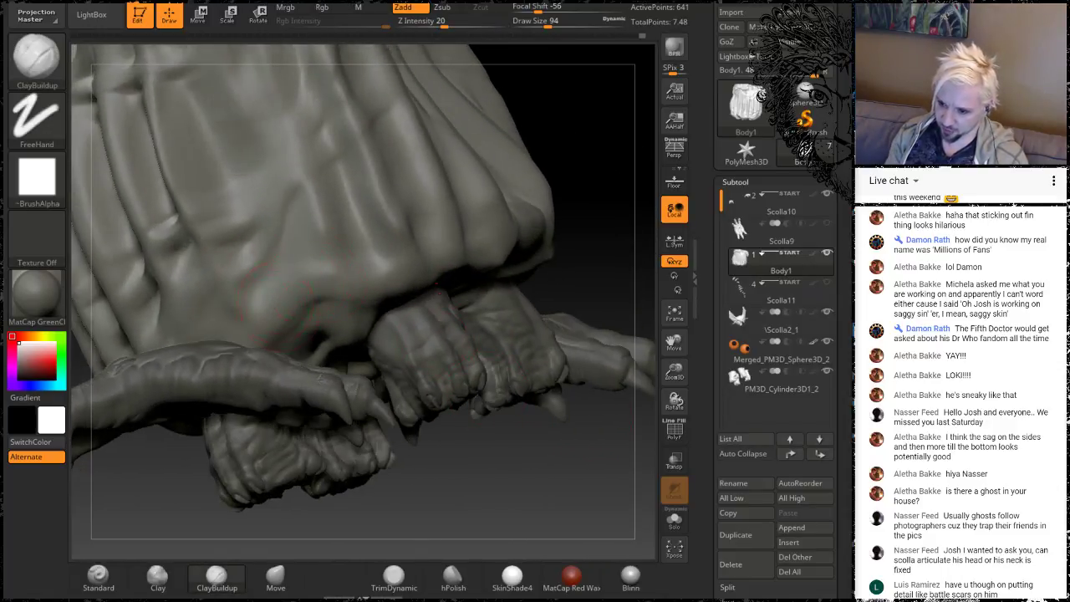
mouse_move(276, 316)
mouse_down()
mouse_move(313, 284)
mouse_move(387, 269)
mouse_up()
key(shift)
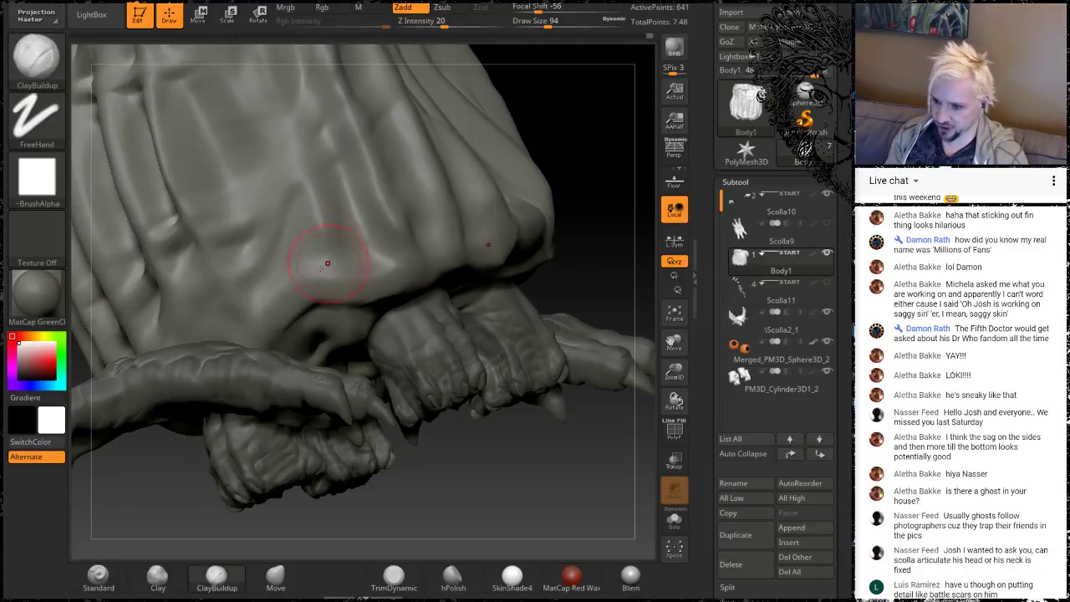
drag(323, 276, 320, 232)
key(shift)
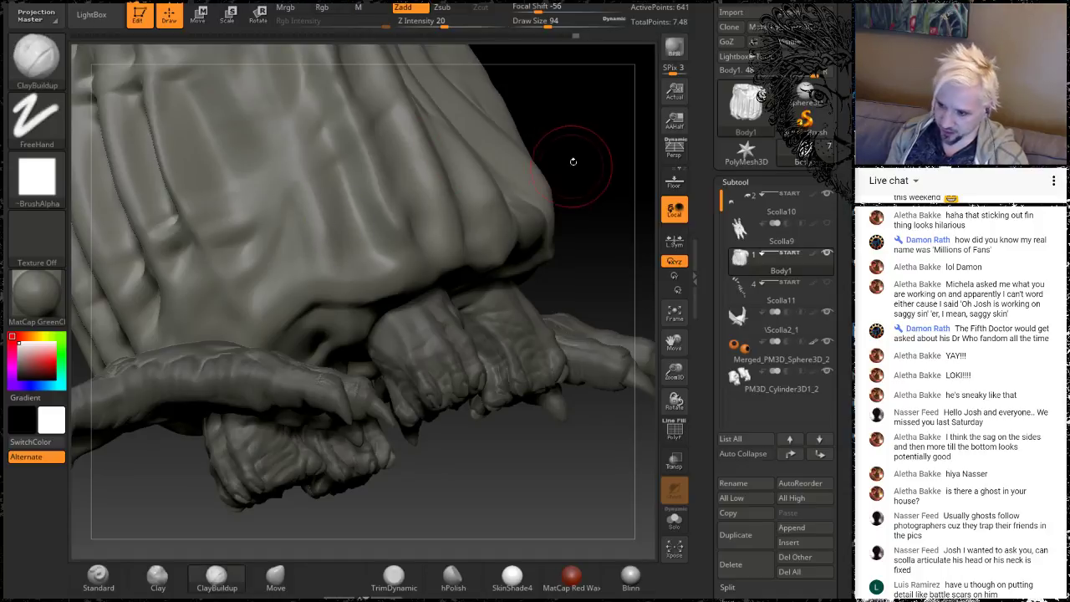
Build up a drooping vertical clay fold on the lower side, round off its lower end above the small leg, and smooth it
drag(544, 90, 585, 112)
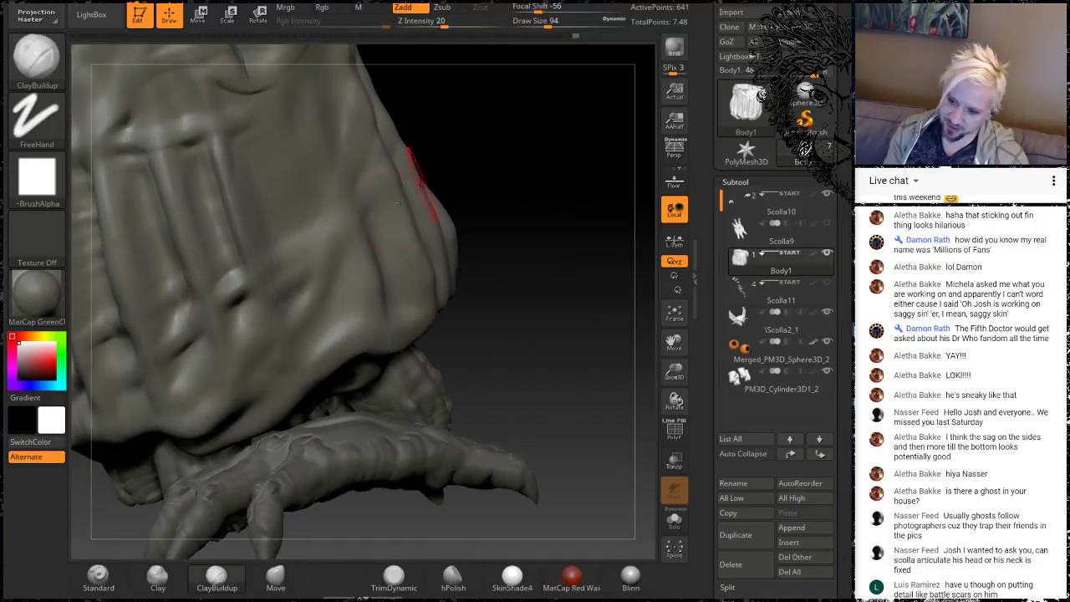
mouse_move(343, 323)
mouse_down()
mouse_move(361, 317)
mouse_move(332, 216)
mouse_up()
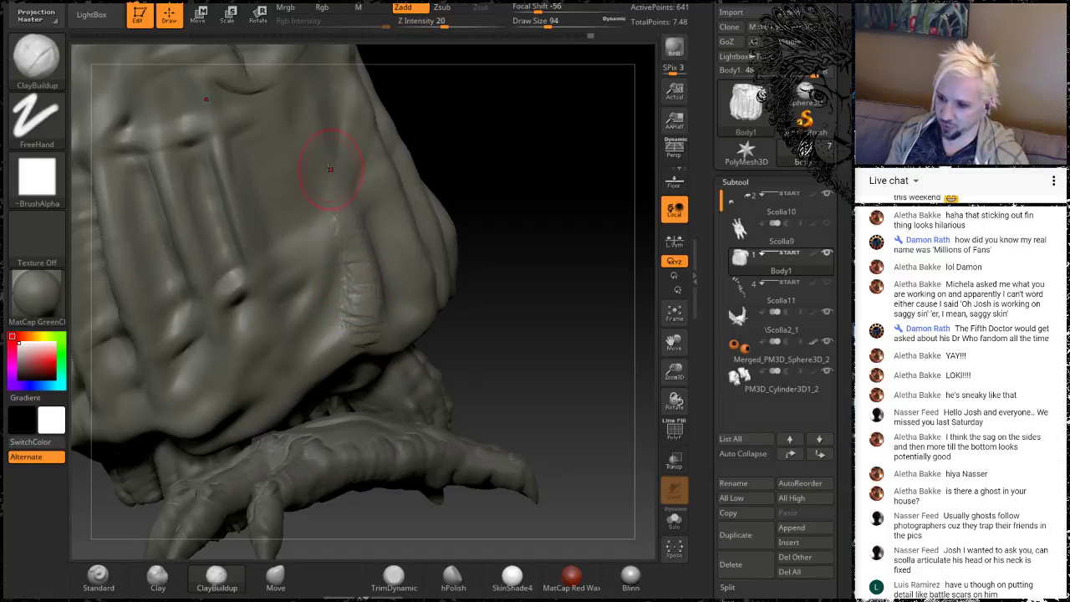
key(shift)
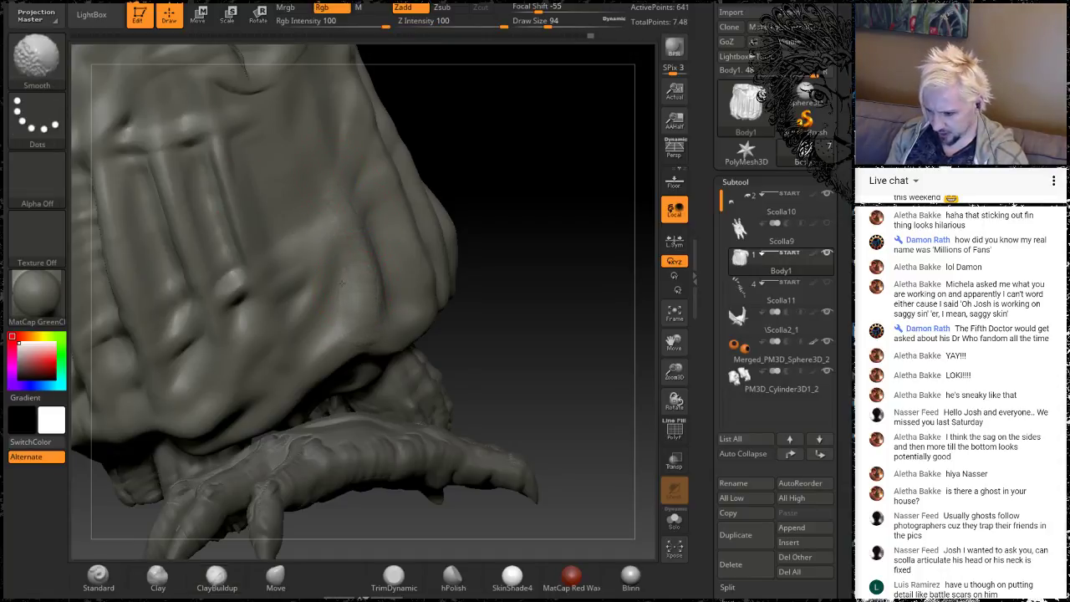
mouse_move(526, 327)
mouse_down()
mouse_move(459, 304)
mouse_move(493, 309)
mouse_up()
key(shift)
drag(395, 319, 431, 306)
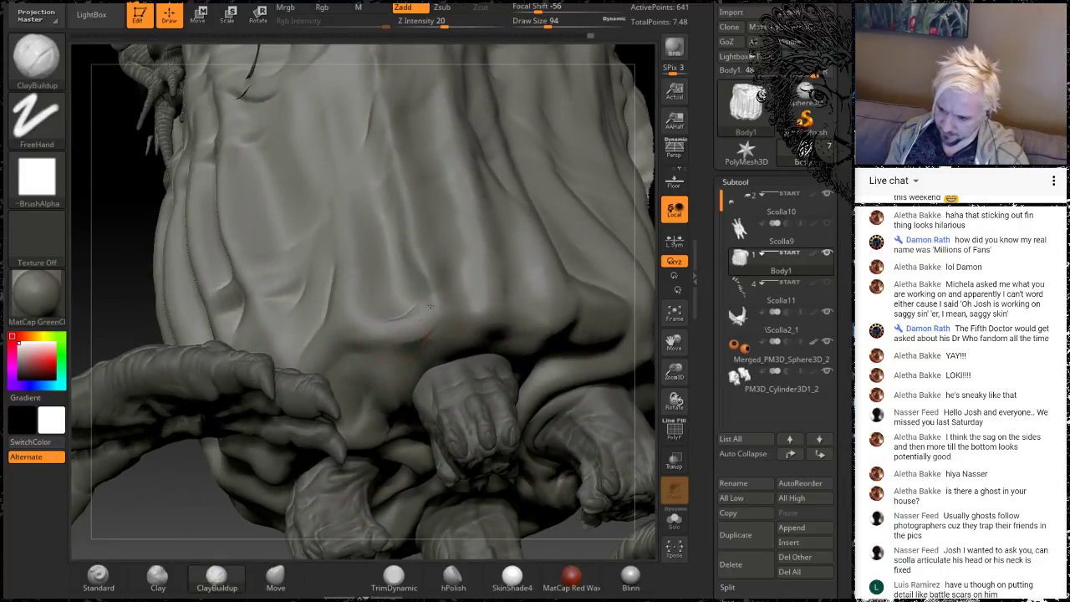
key(shift)
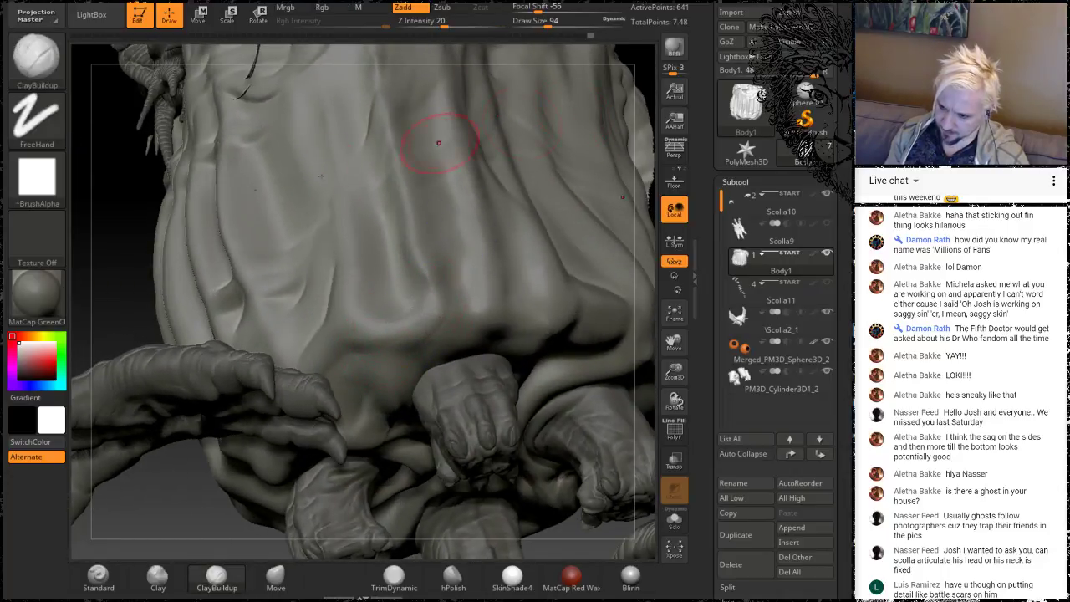
Try to sculpt three U-shaped clay loops around the lower ends of the folds above the small legs, and undo the strokes
drag(131, 220, 311, 290)
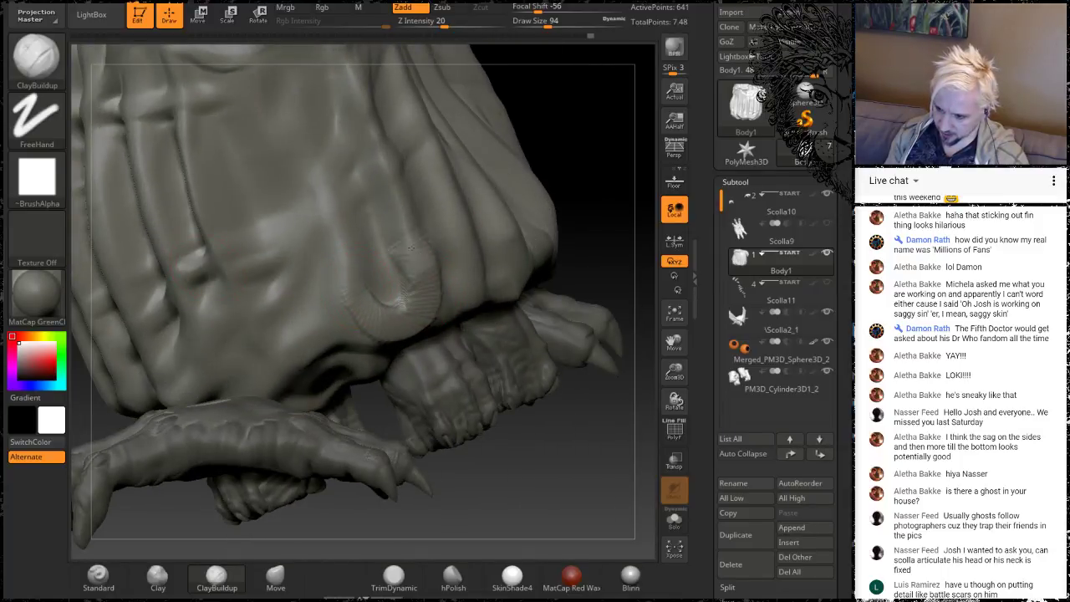
right_drag(477, 274, 430, 286)
mouse_move(451, 269)
mouse_down()
mouse_move(481, 263)
mouse_move(464, 216)
mouse_up()
mouse_move(499, 251)
mouse_down()
mouse_move(535, 295)
mouse_move(527, 213)
mouse_up()
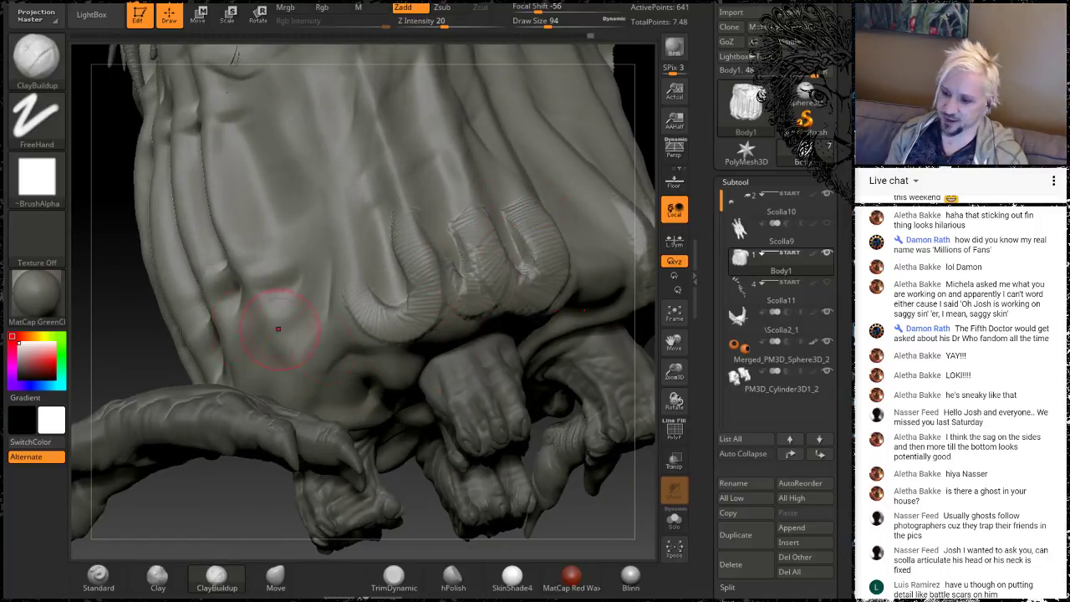
drag(124, 322, 133, 339)
key(ctrl+z)
key(ctrl+z)
key(ctrl+z)
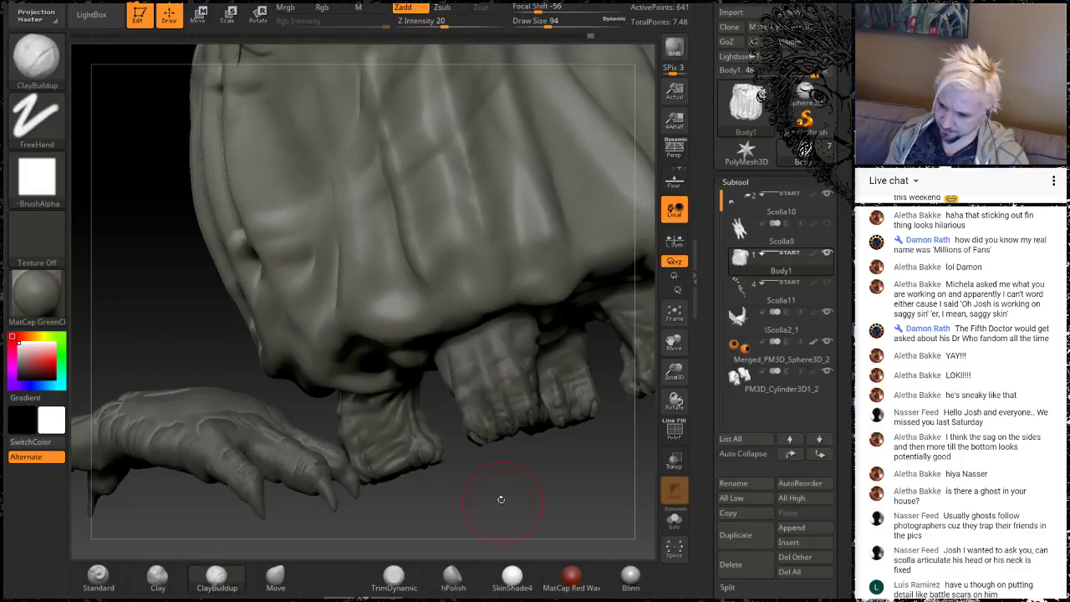
Add thin clay creases at the lower ends of the folds just above the small leg
drag(499, 496, 531, 443)
mouse_move(445, 280)
mouse_down()
mouse_move(499, 291)
mouse_move(475, 274)
mouse_move(409, 304)
mouse_up()
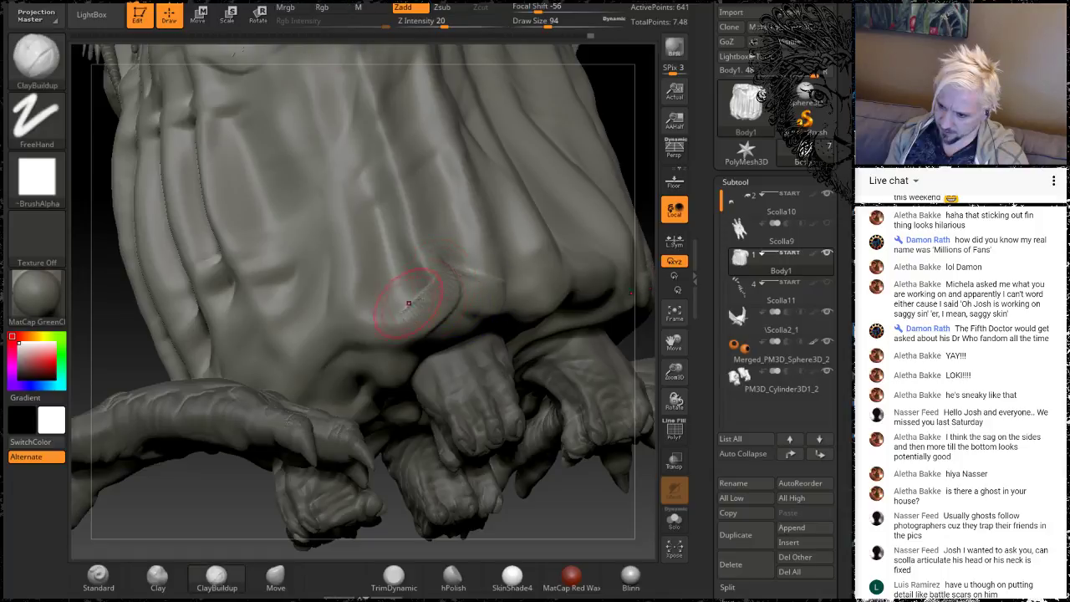
Switch to the cat reference folder in File Explorer and open the wrinkled hairless sphynx kitten photo
key(alt+Tab)
click(313, 506)
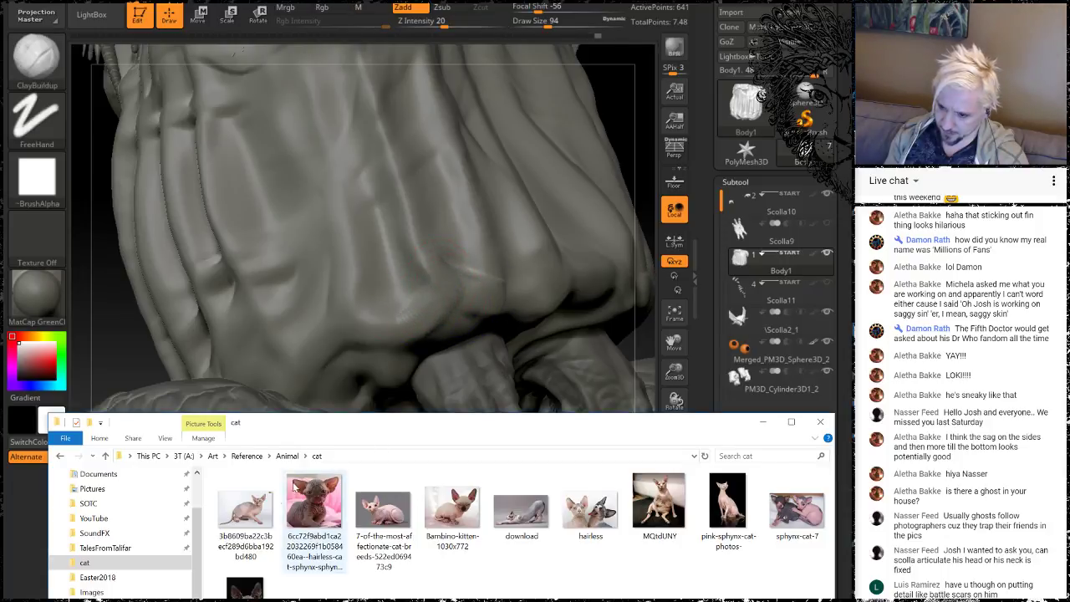
double_click(316, 510)
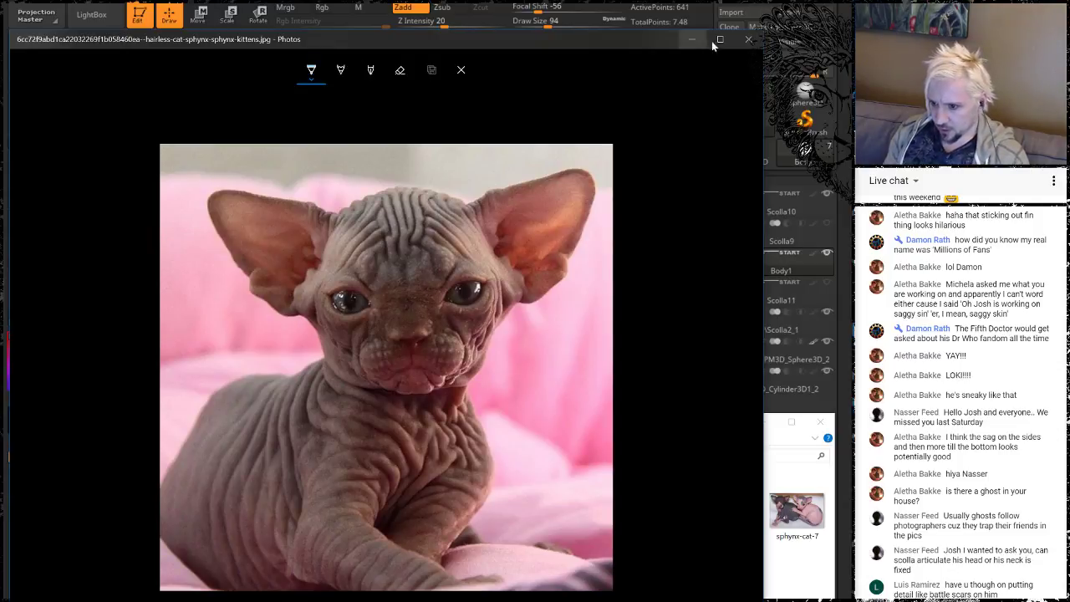
Reopen the pink-background sphynx kitten reference in Photos and zoom in to study the wrinkles on its head and body
click(748, 40)
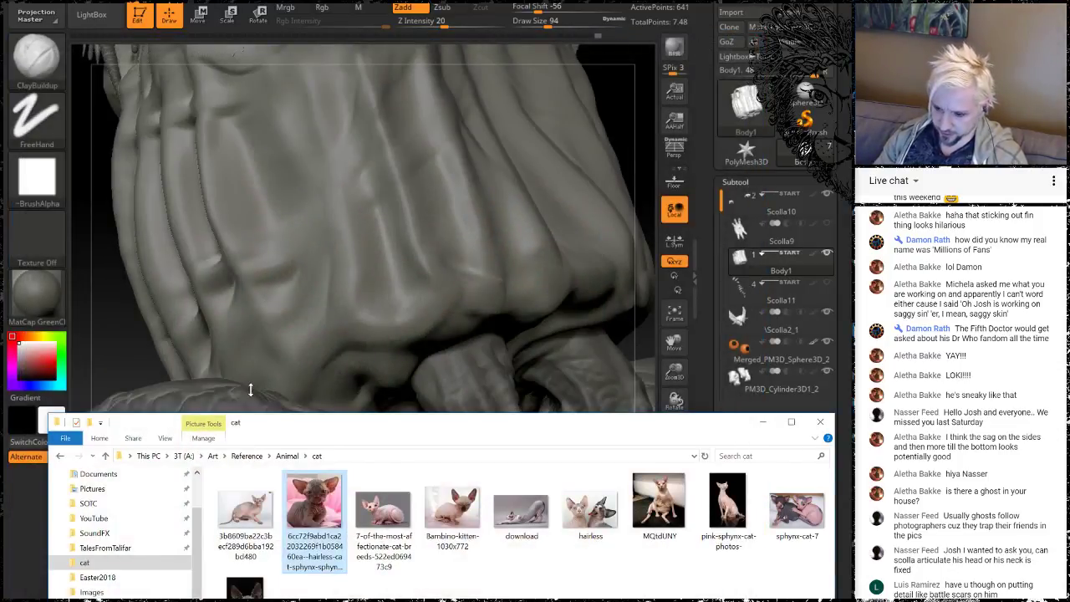
right_click(306, 514)
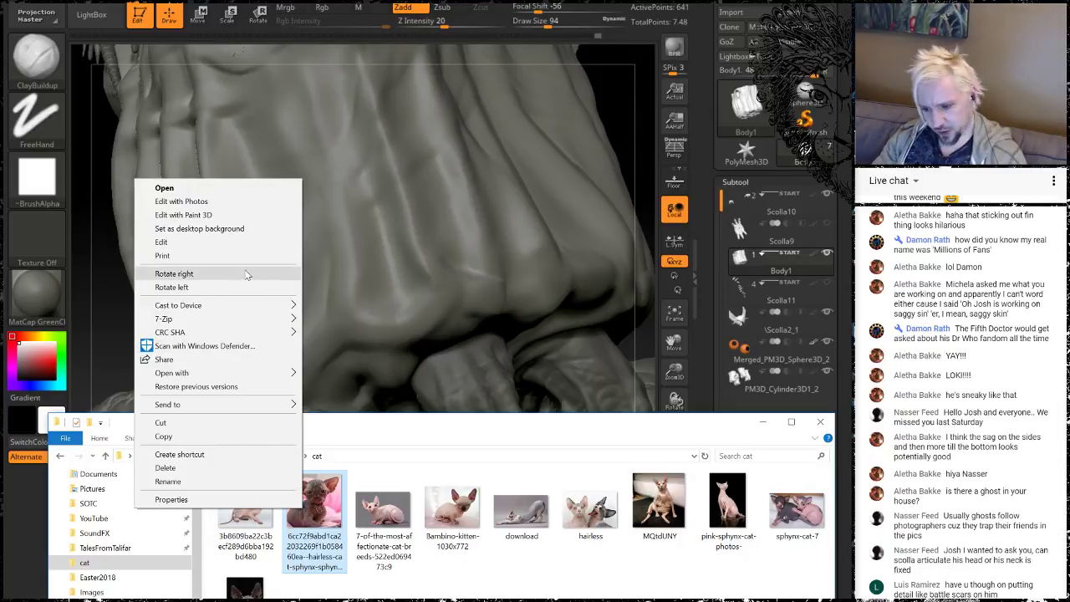
mouse_move(231, 376)
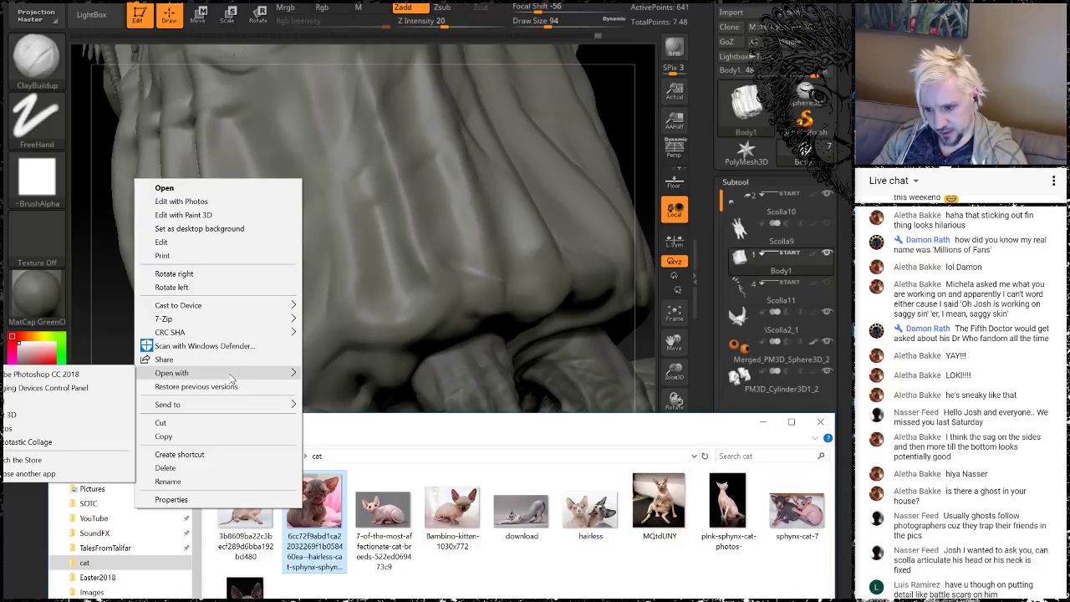
click(7, 429)
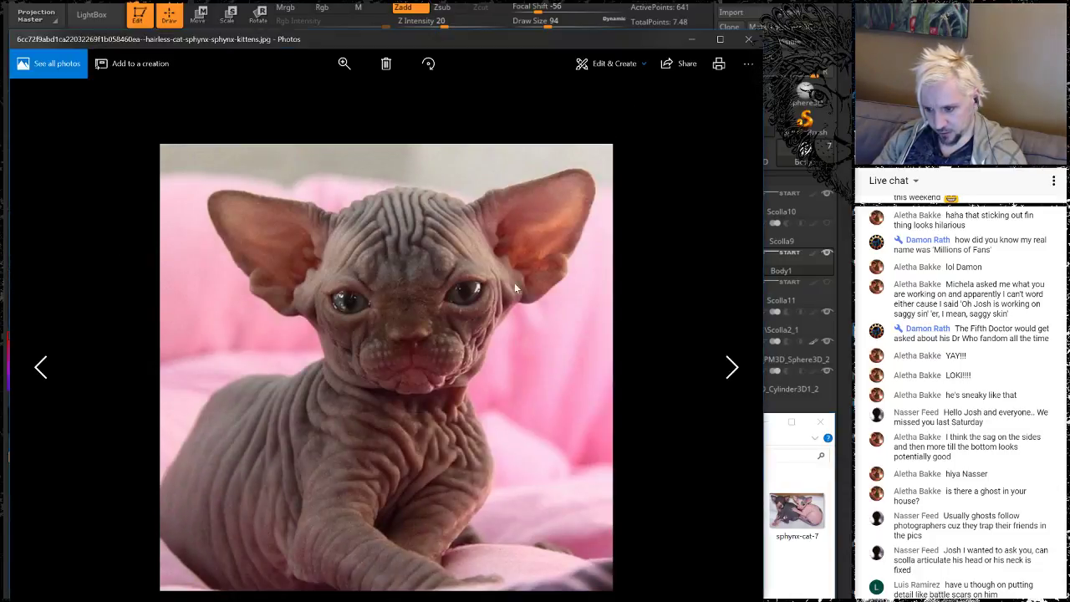
click(342, 65)
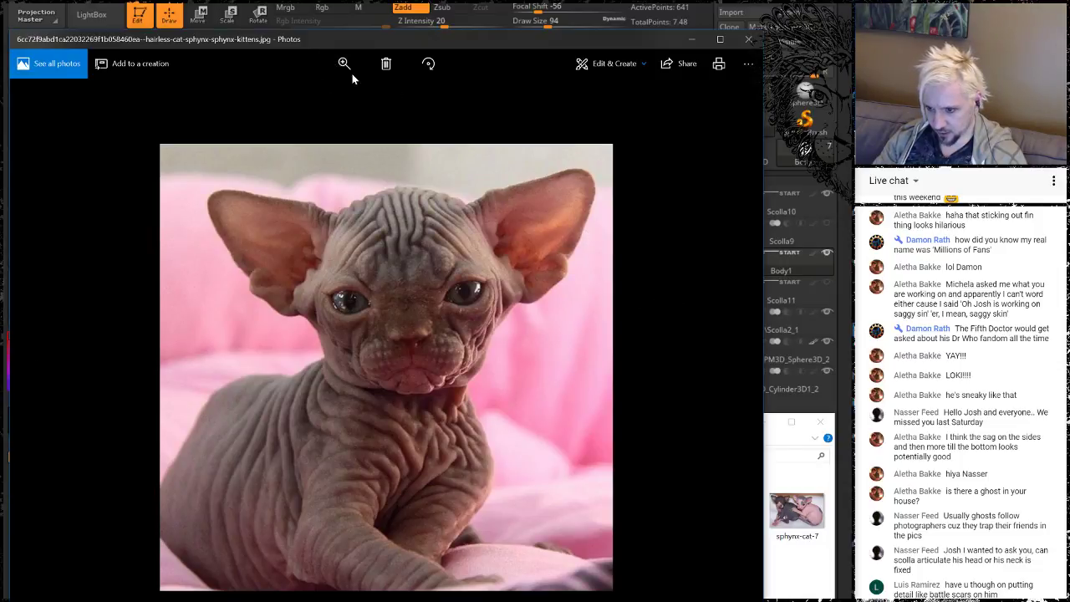
click(341, 69)
drag(292, 99, 308, 102)
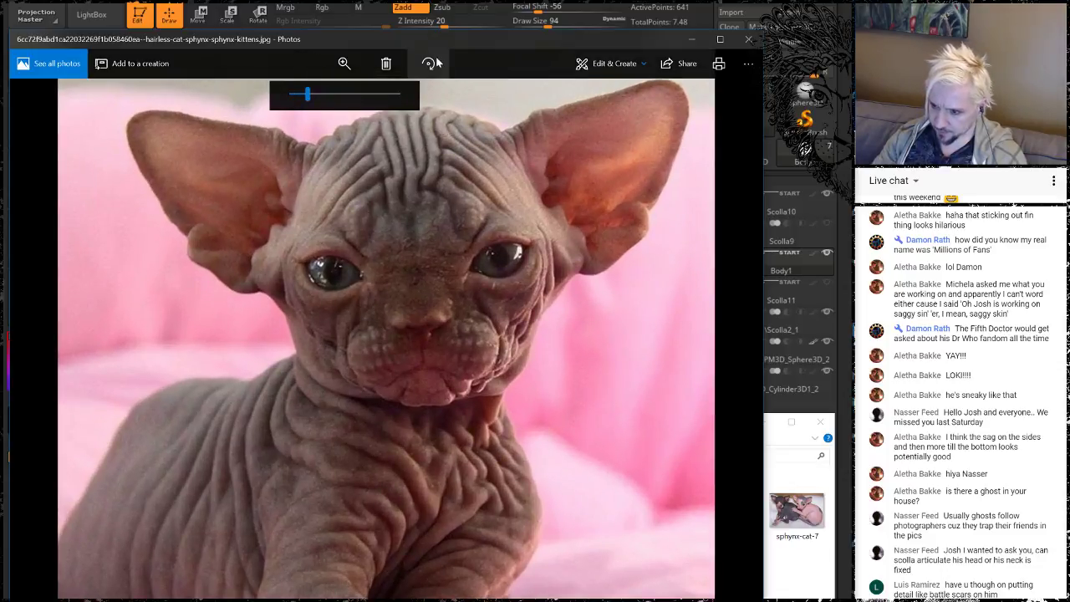
drag(437, 39, 434, 0)
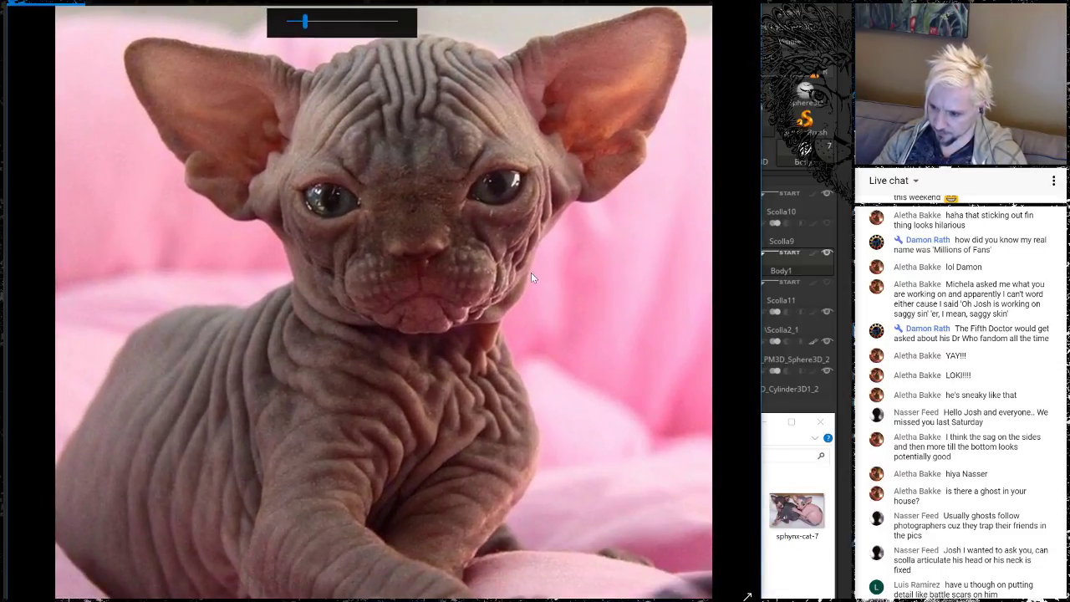
drag(438, 517, 460, 381)
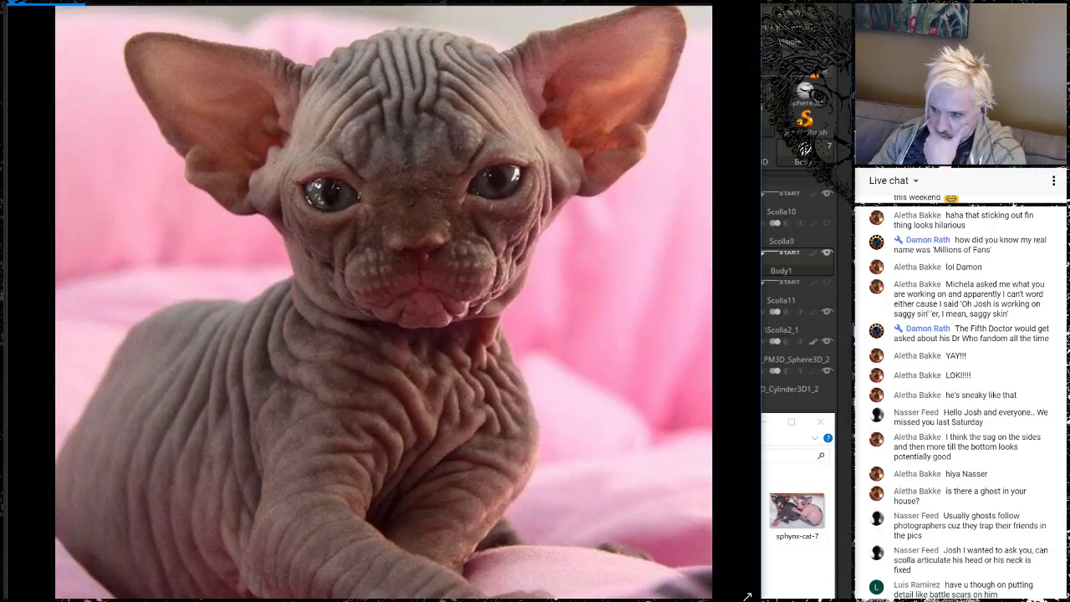
Rotate the kitten reference upside down and zoom in on the sagging chest and neck folds, closing the image when done
click(425, 2)
click(426, 3)
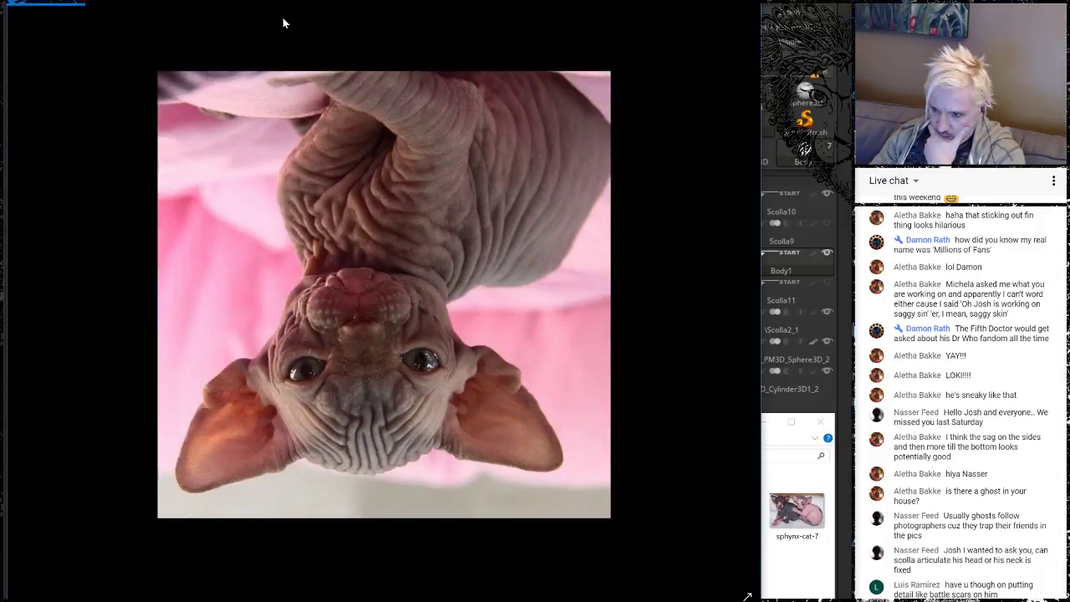
click(339, 3)
drag(290, 23, 341, 20)
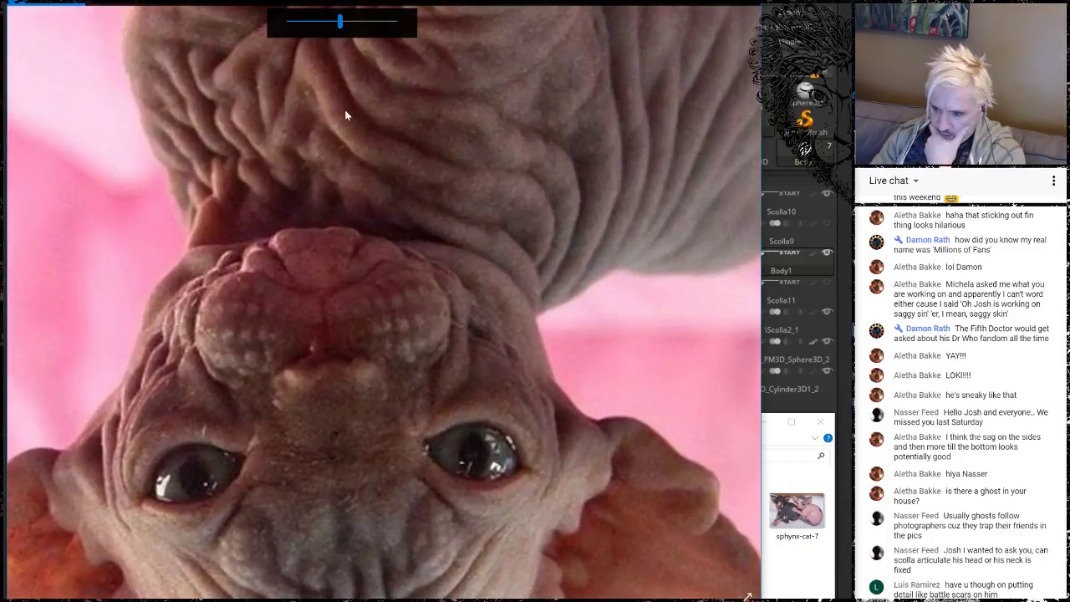
drag(415, 153, 437, 276)
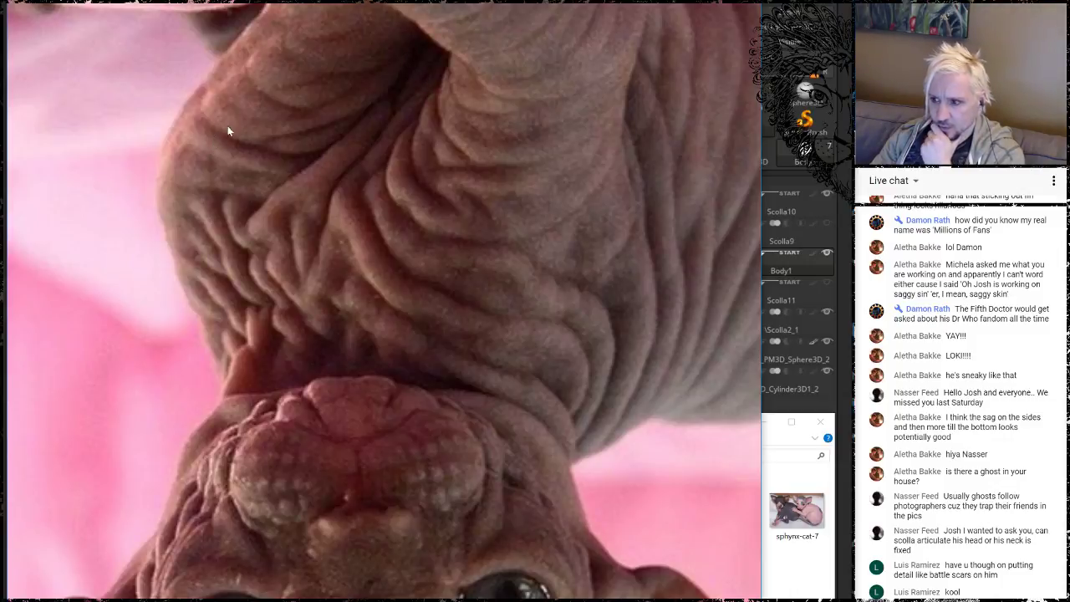
key(alt+F4)
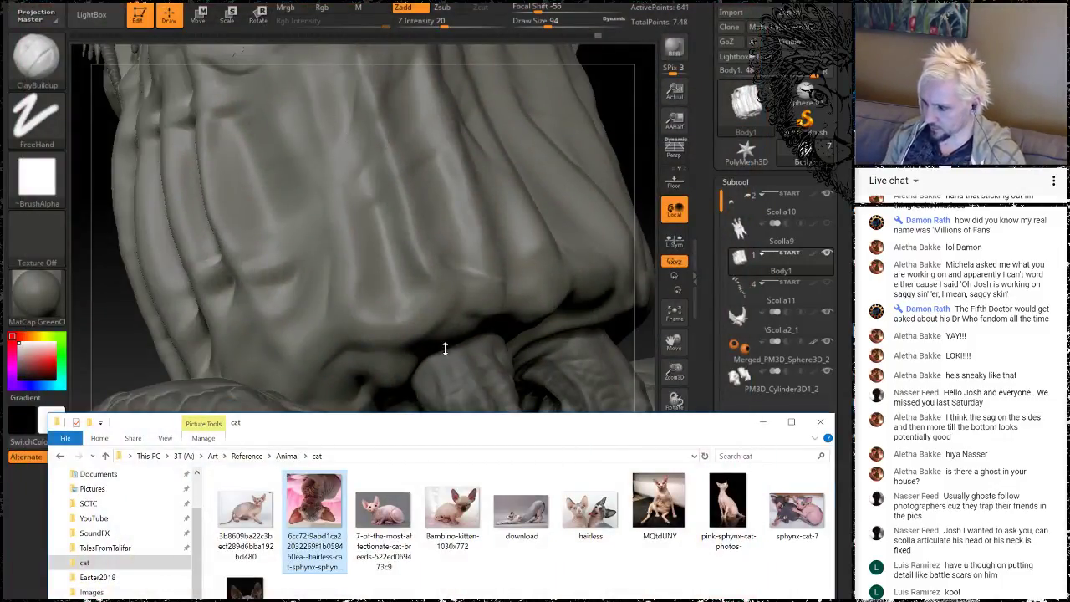
Open the 7-of-the-most-affectionate-cat-breeds reference in Photos, examine the skin folds around the shoulder, face and neck up close, and close it
double_click(385, 510)
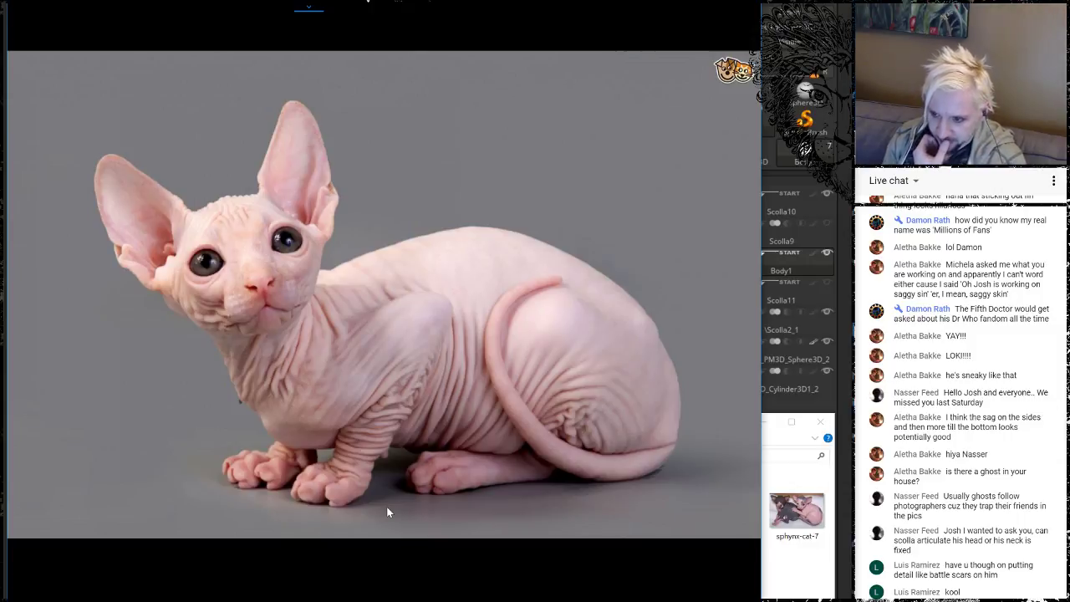
key(alt+F4)
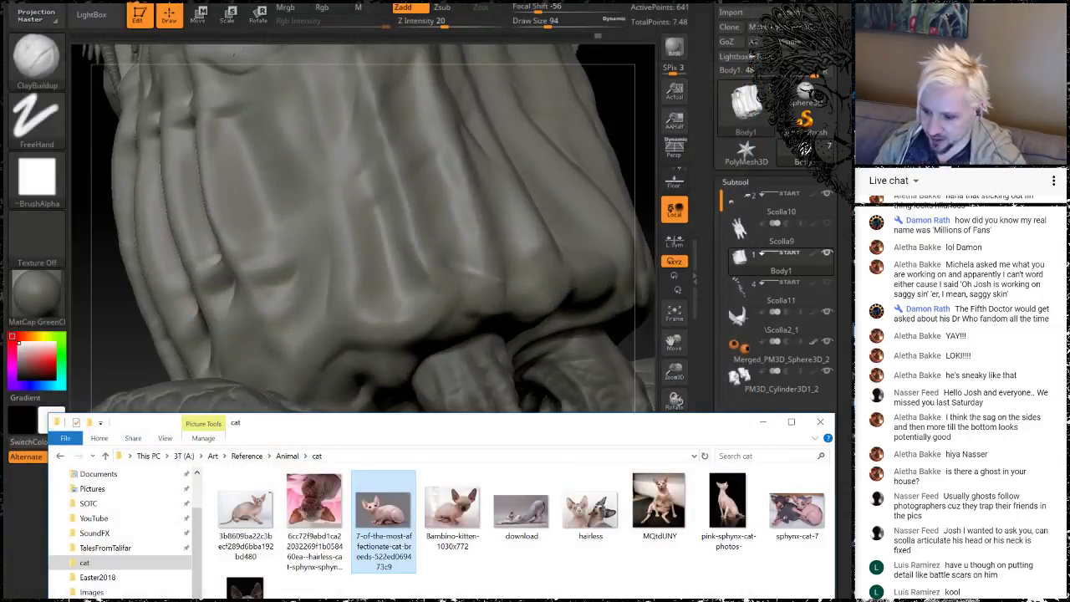
right_click(400, 490)
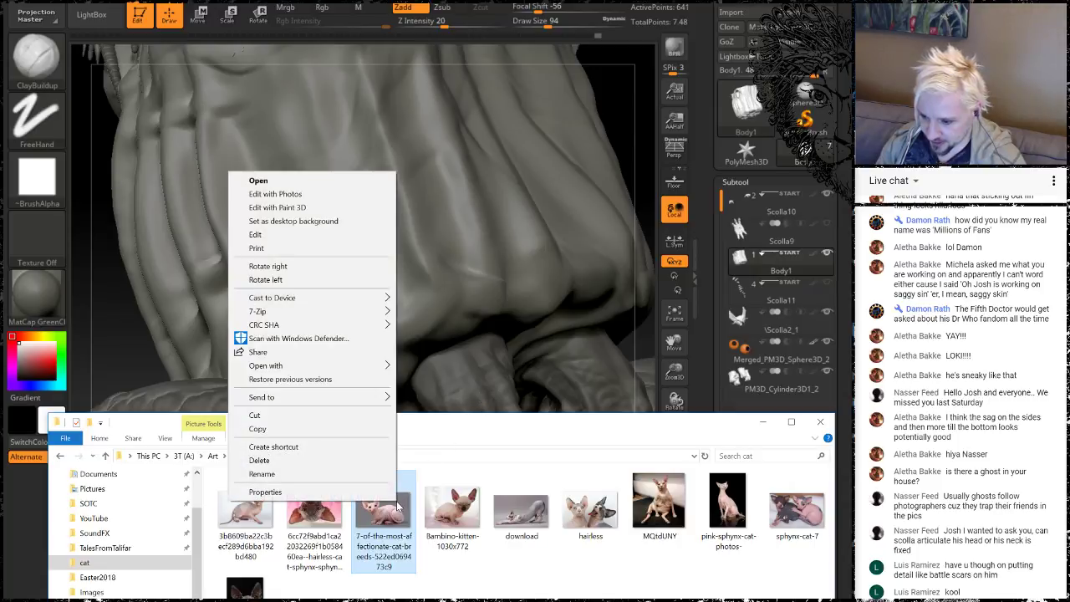
mouse_move(300, 369)
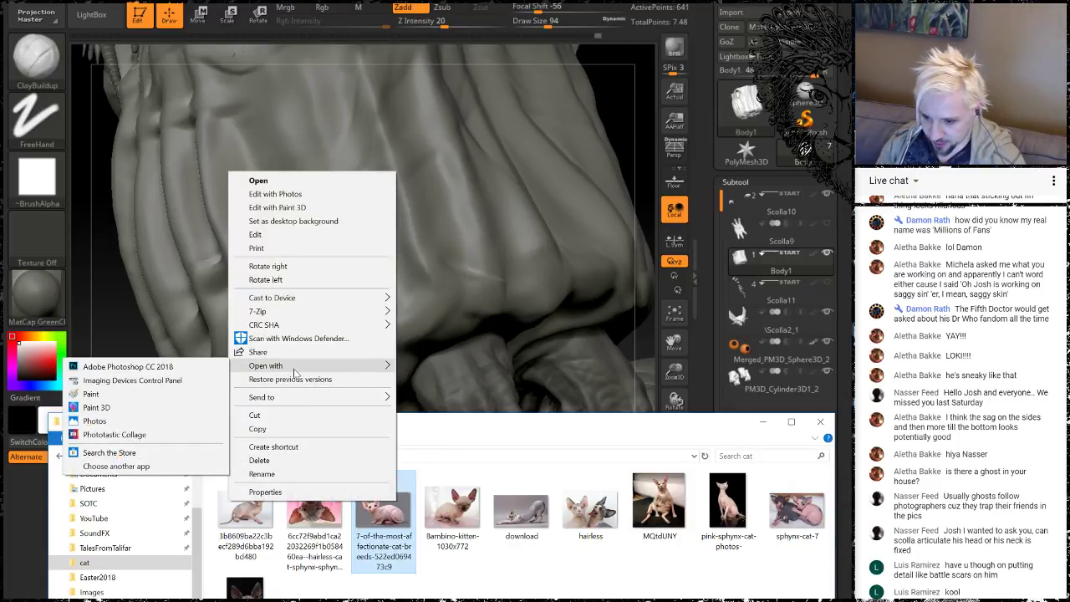
click(125, 421)
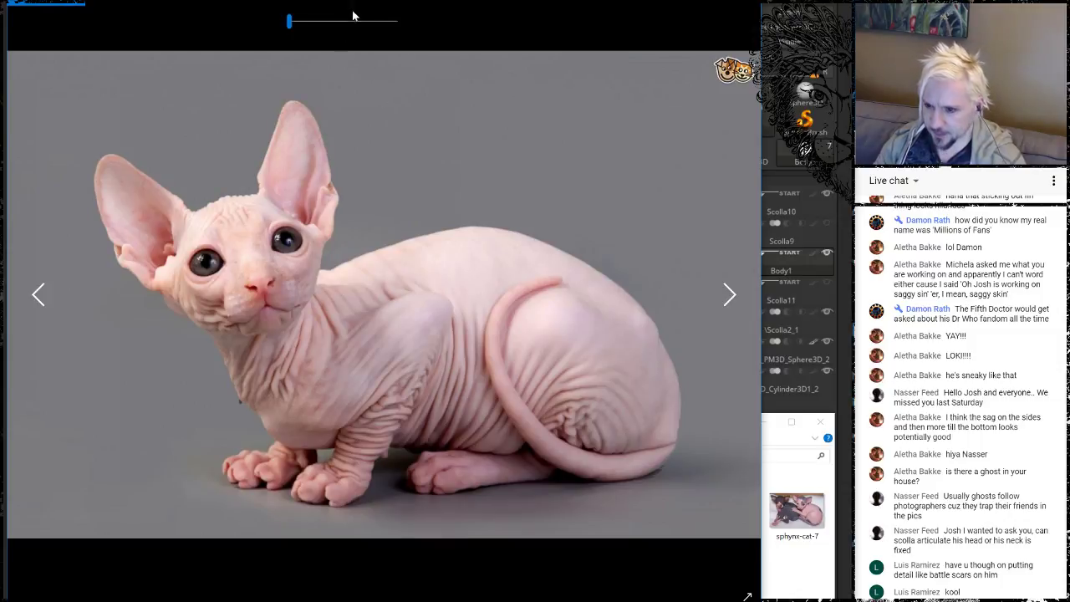
drag(290, 22, 382, 26)
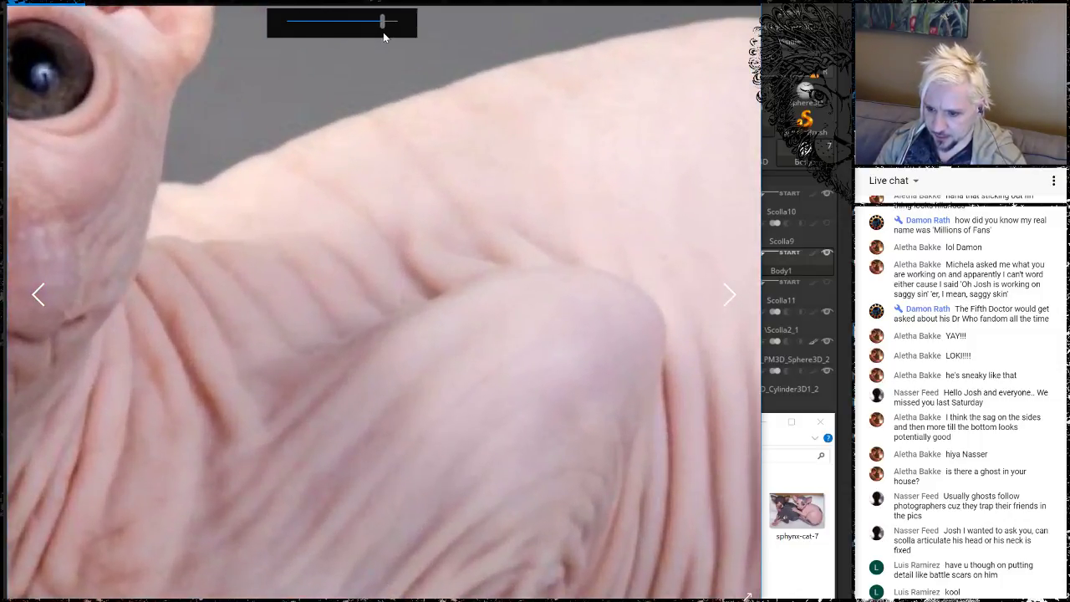
drag(195, 260, 644, 222)
drag(303, 300, 393, 303)
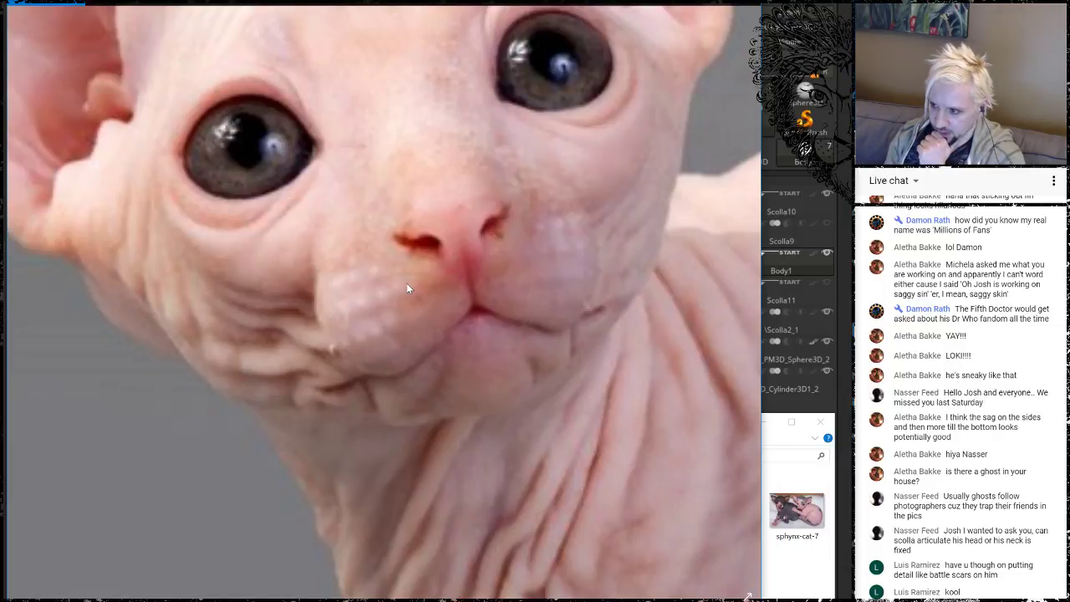
key(Escape)
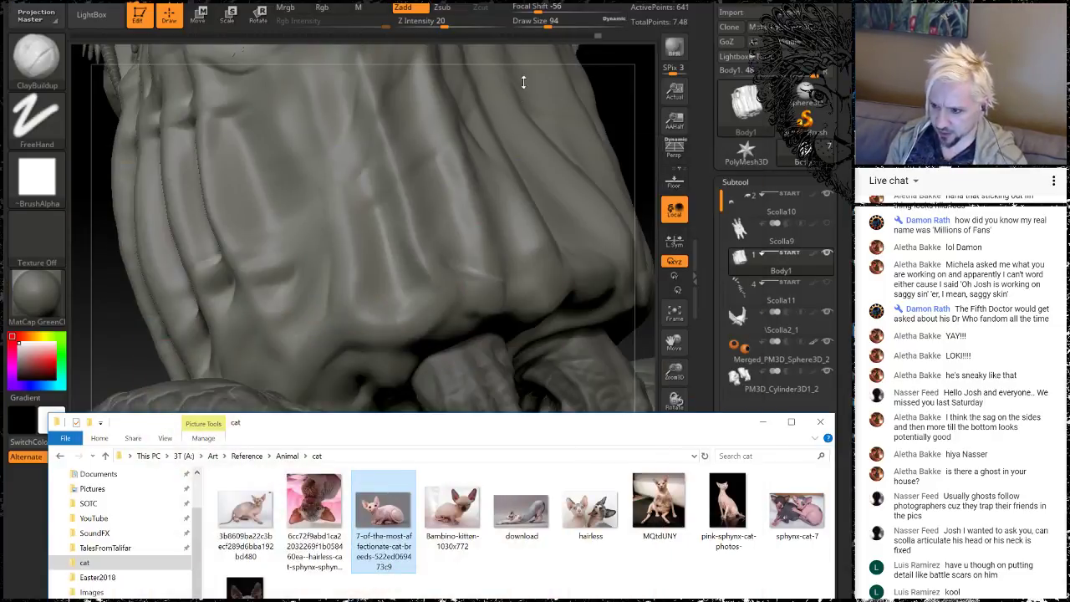
Return to ZBrush, set the ClayBuildup draw size to 41, and build up and smooth a diagonal skin fold low on Body1
click(471, 200)
mouse_move(613, 126)
mouse_down()
mouse_move(624, 133)
mouse_move(584, 163)
mouse_up()
key(space)
drag(404, 275, 390, 280)
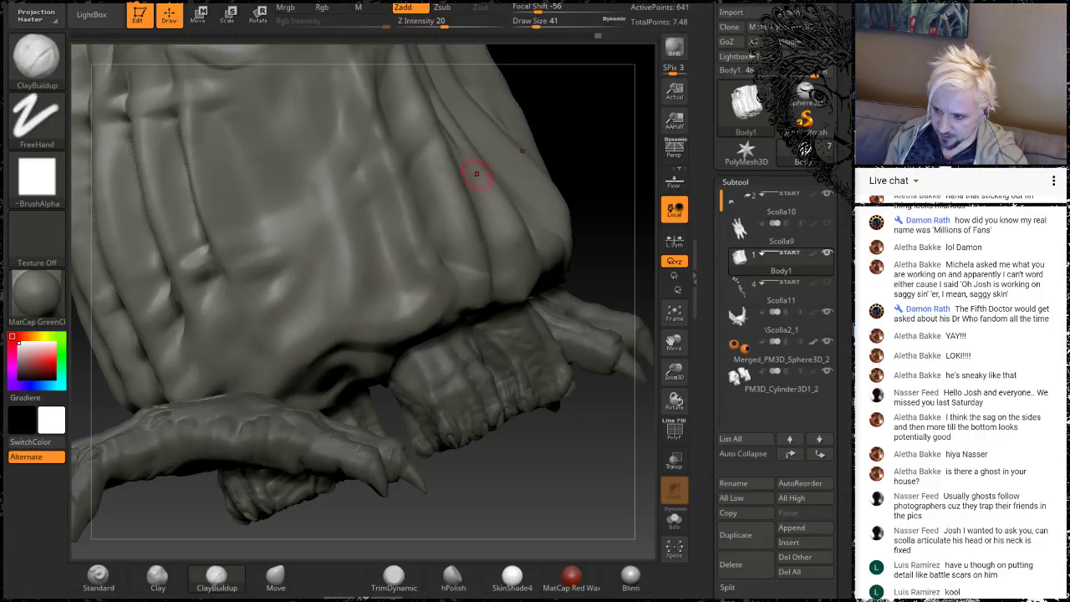
mouse_move(570, 112)
mouse_down()
mouse_move(594, 119)
mouse_move(520, 173)
mouse_move(588, 277)
mouse_move(346, 183)
mouse_up()
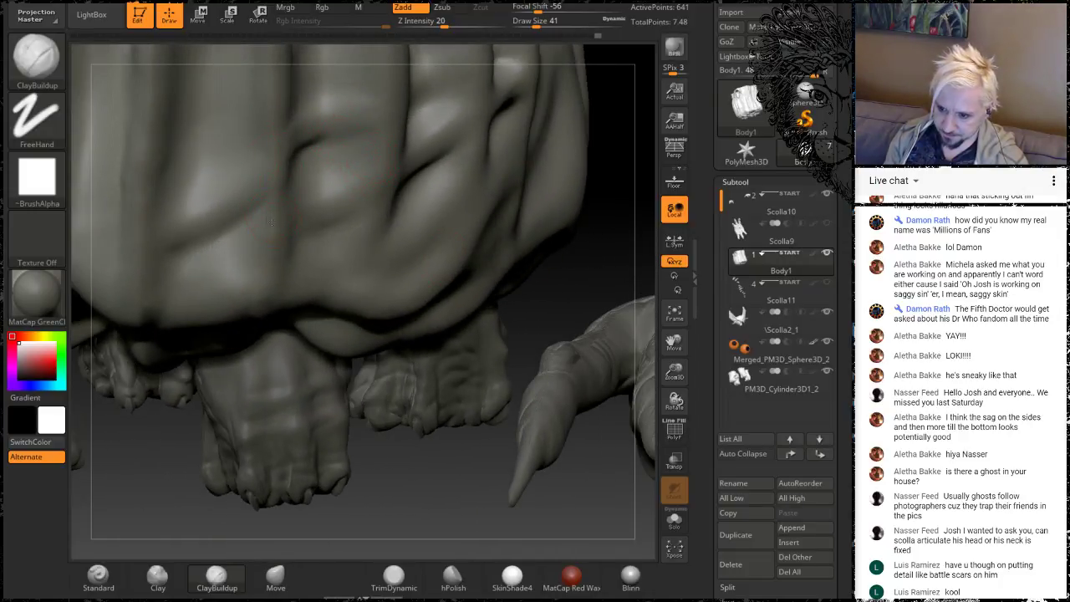
mouse_move(270, 220)
mouse_down()
mouse_move(214, 252)
mouse_move(278, 213)
mouse_move(266, 235)
mouse_move(241, 228)
mouse_move(179, 264)
mouse_move(246, 222)
mouse_up()
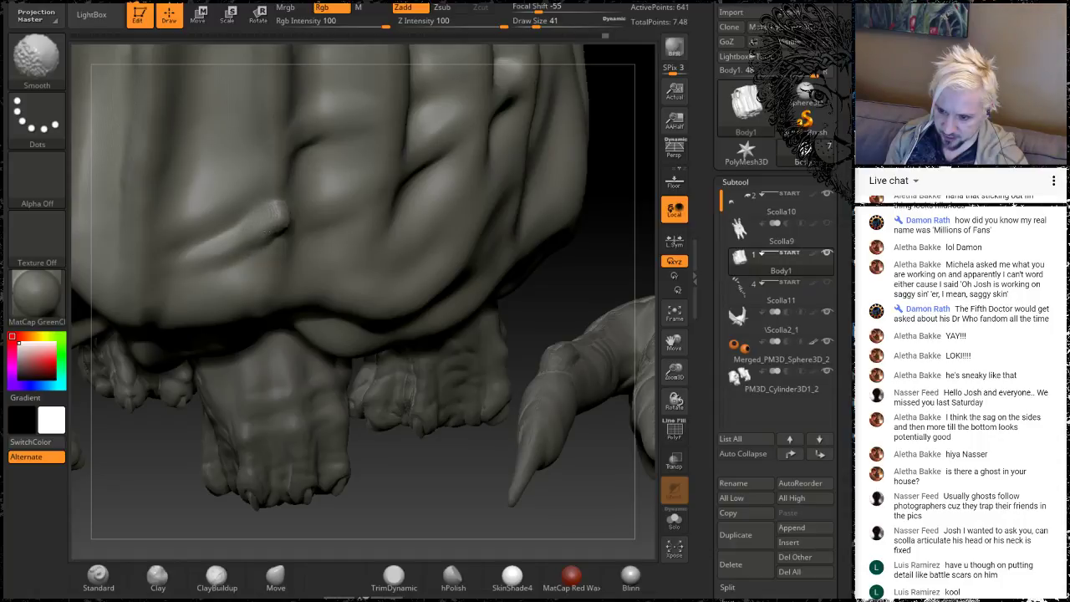
shift+drag(284, 213, 278, 226)
Extend the diagonal fold across the neighbouring crease above the feet with ClayBuildup strokes and smooth it into the skin
drag(190, 473, 150, 467)
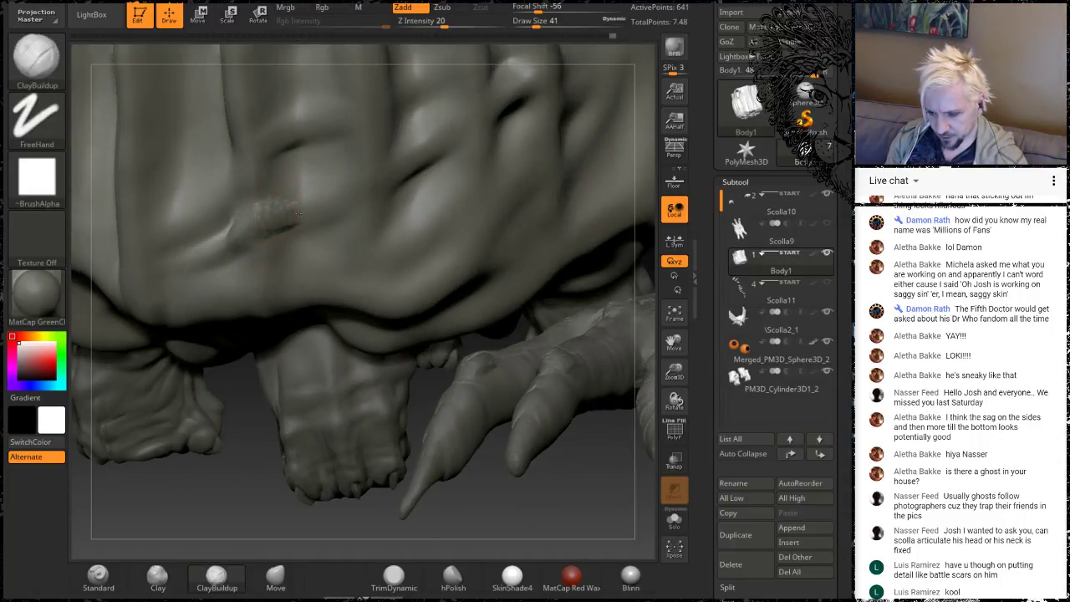
key(shift)
shift+drag(284, 219, 250, 226)
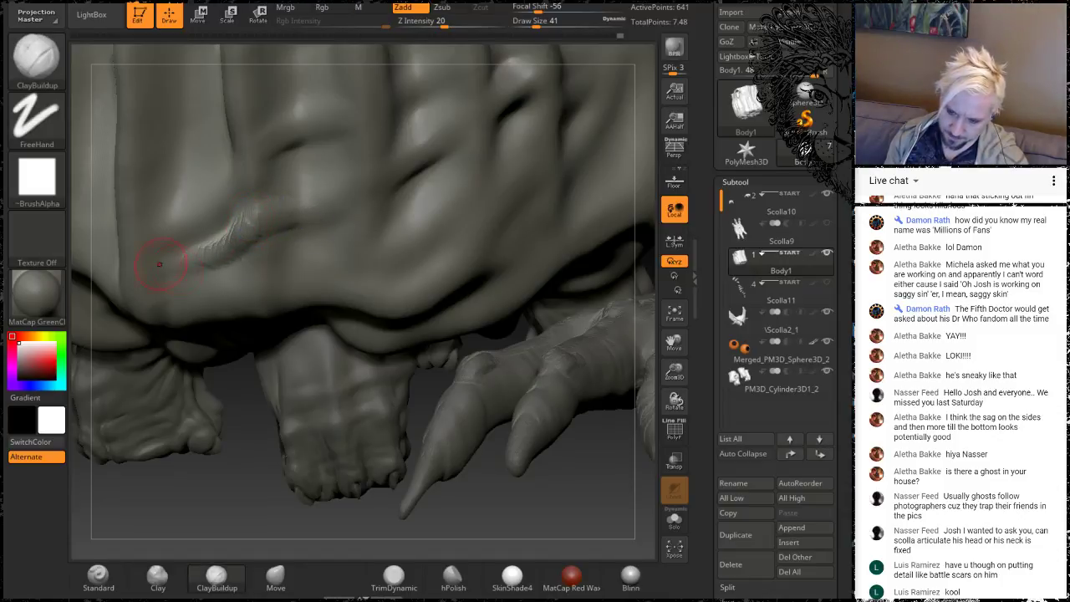
shift+drag(159, 264, 224, 251)
drag(260, 215, 276, 208)
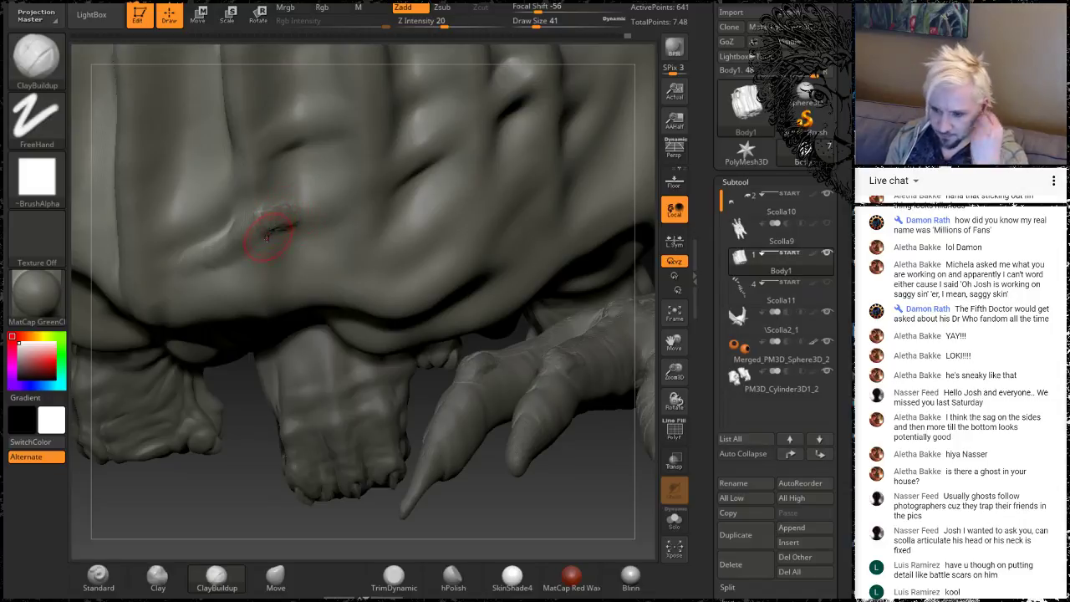
key(shift)
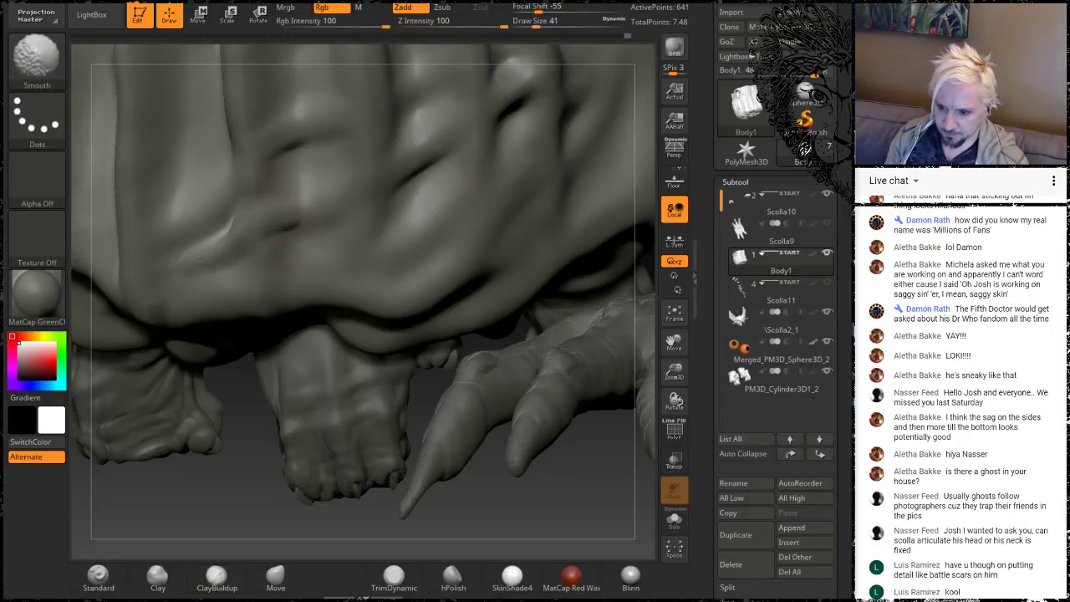
Build up a second fold just above the first, connect it to the adjacent vertical wrinkle, and smooth the strokes
mouse_move(241, 497)
mouse_down()
mouse_move(355, 489)
mouse_move(347, 476)
mouse_up()
drag(263, 159, 201, 209)
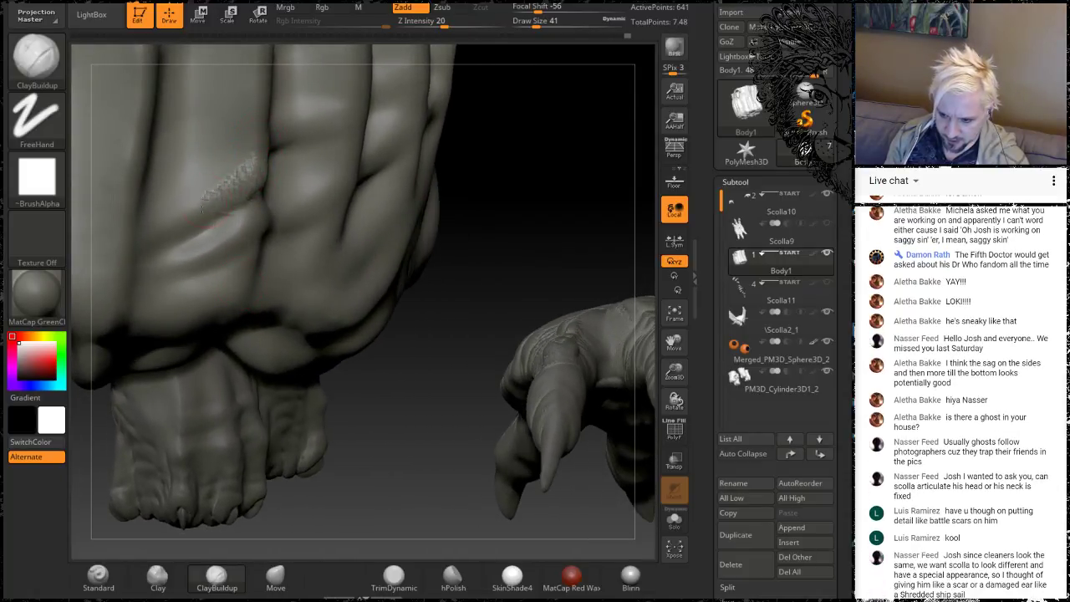
drag(538, 172, 448, 153)
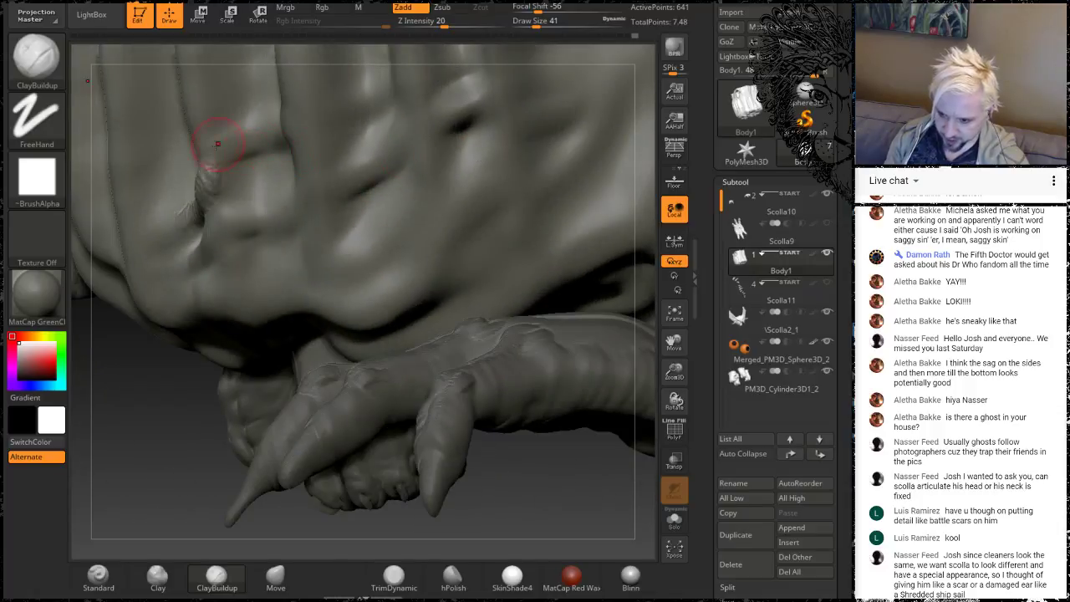
drag(208, 171, 224, 155)
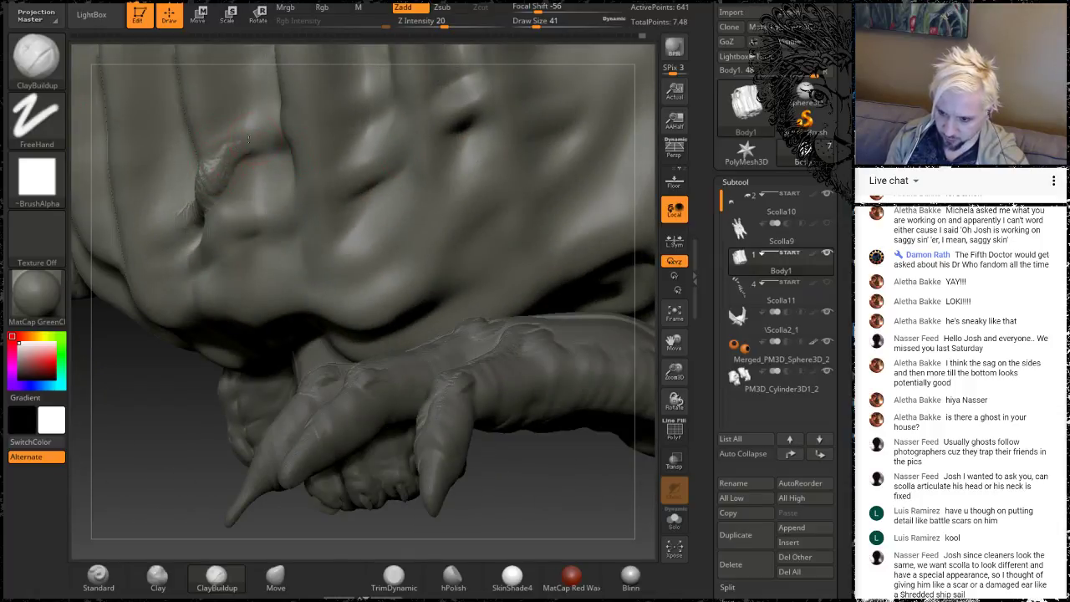
key(shift)
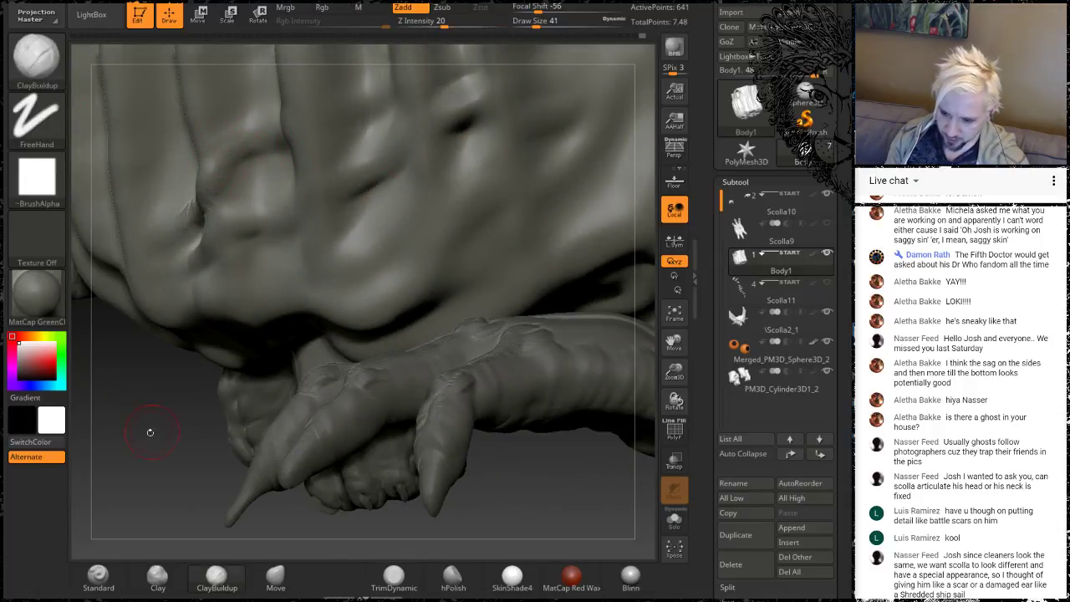
drag(148, 433, 166, 398)
key(shift)
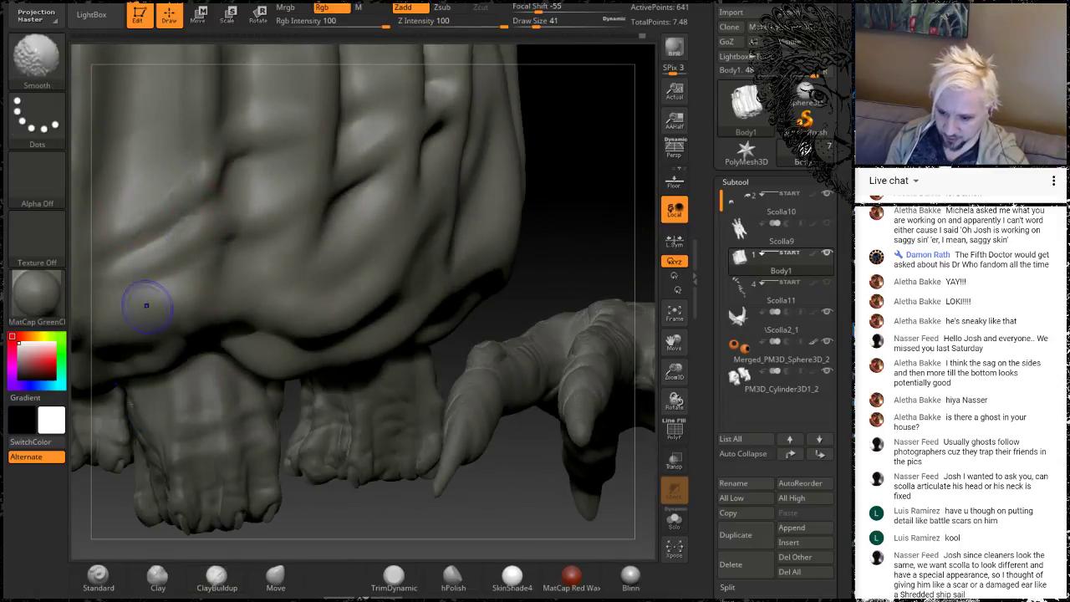
Switch to the DamStandard brush with a draw size of 41 for carving creases into Body1
click(156, 576)
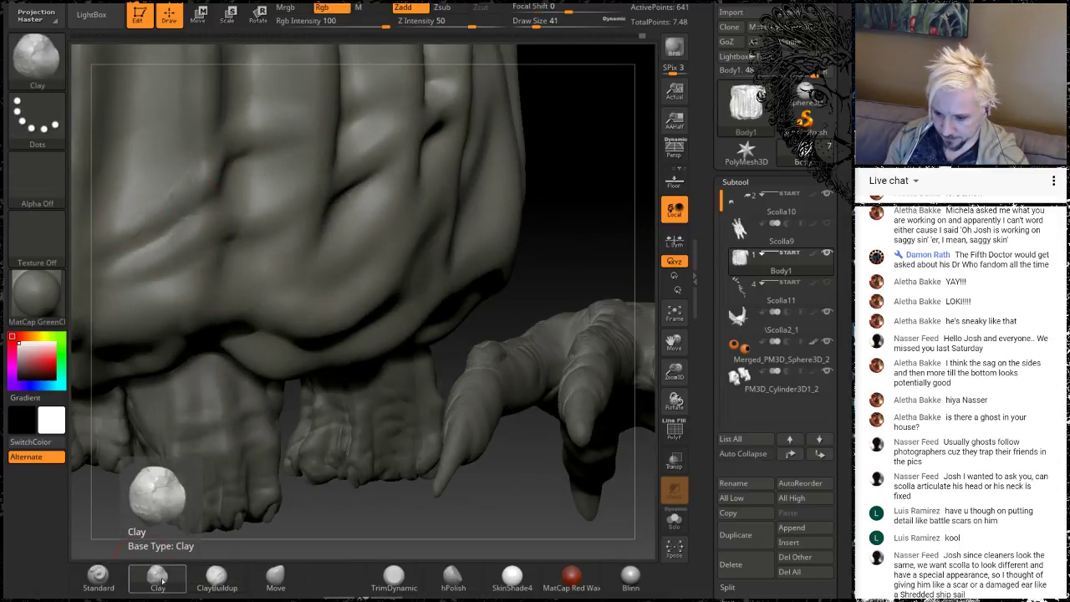
key(b)
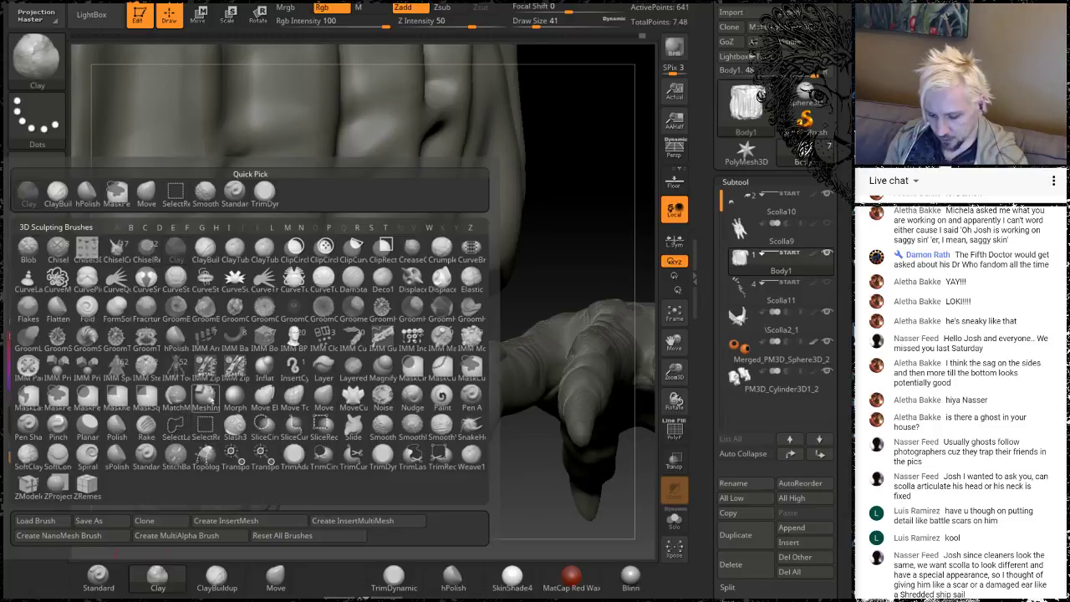
key(d)
key(s)
key(space)
click(355, 279)
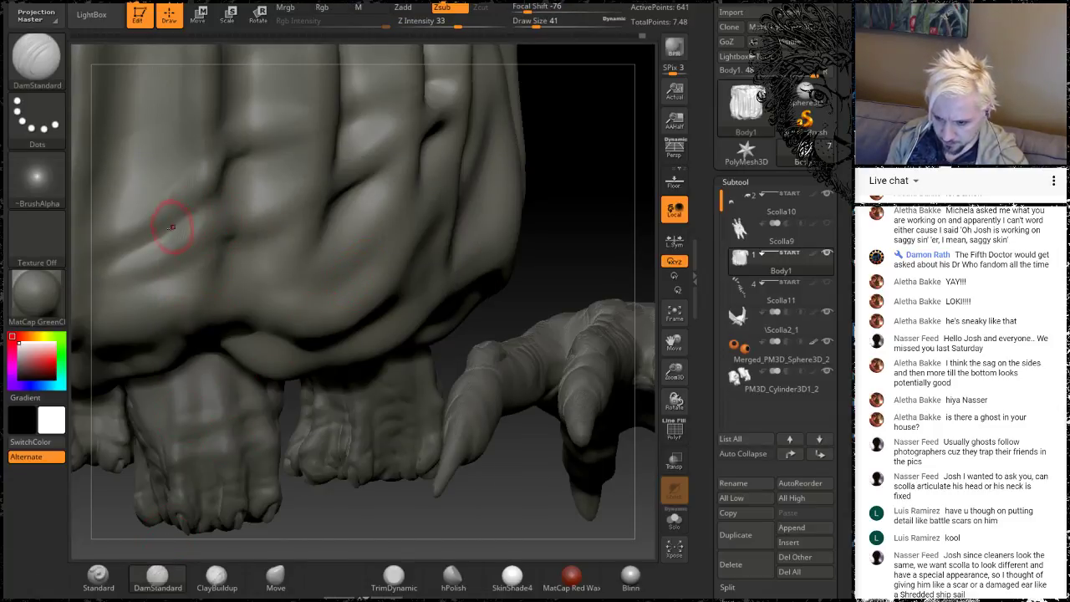
Carve the crease along the diagonal fold low on Body1 with DamStandard and smooth the skin around and above it
mouse_move(199, 207)
mouse_down()
mouse_move(214, 160)
mouse_move(194, 206)
mouse_up()
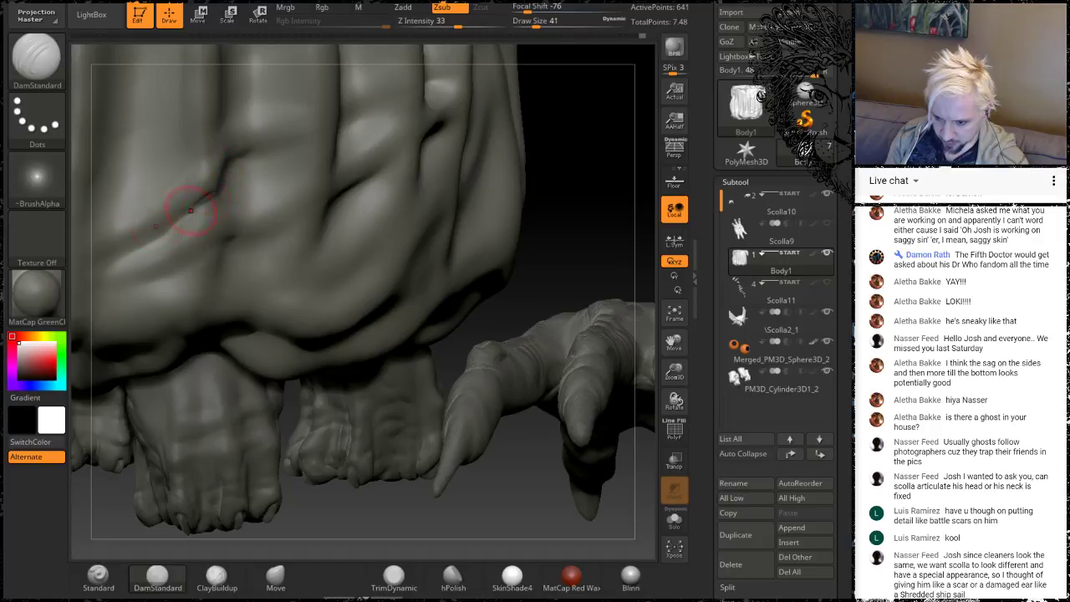
drag(557, 156, 418, 166)
drag(192, 203, 240, 162)
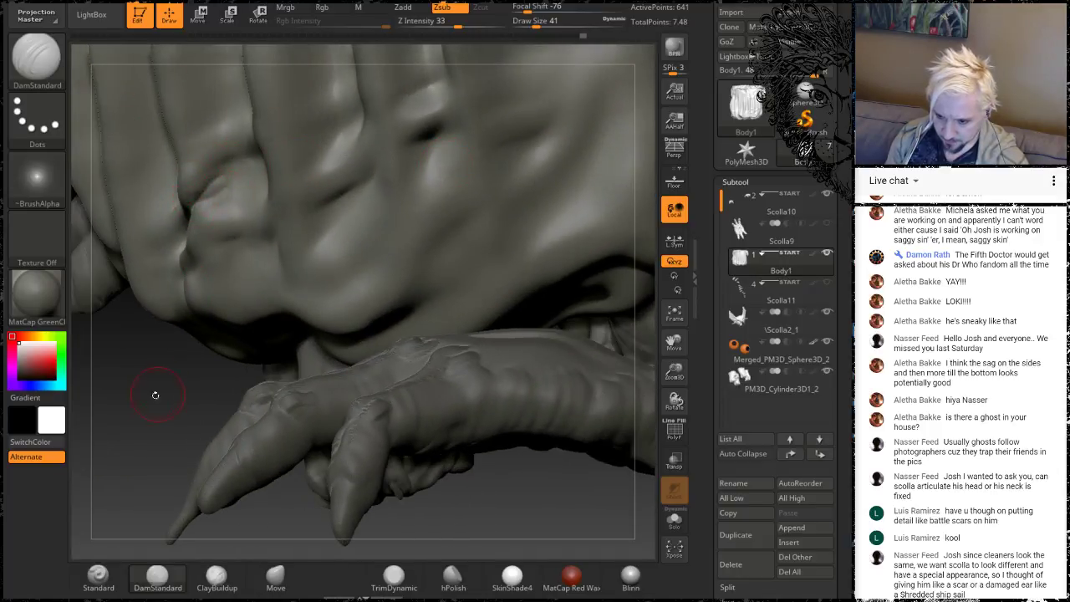
drag(156, 395, 267, 388)
key(shift)
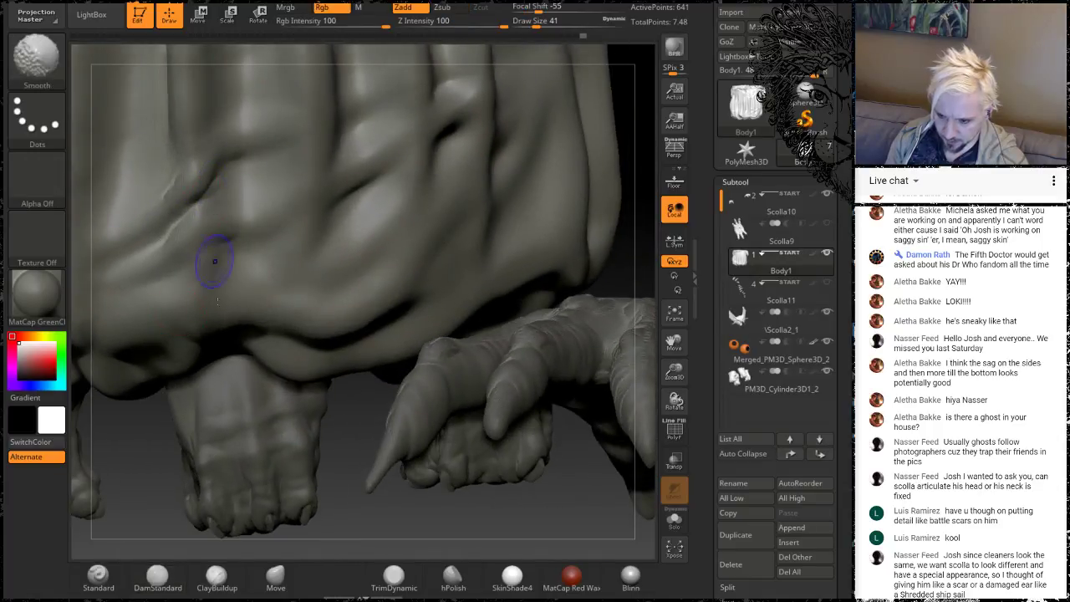
mouse_move(143, 499)
alt+mouse_down()
mouse_move(144, 434)
mouse_move(149, 493)
alt+mouse_up()
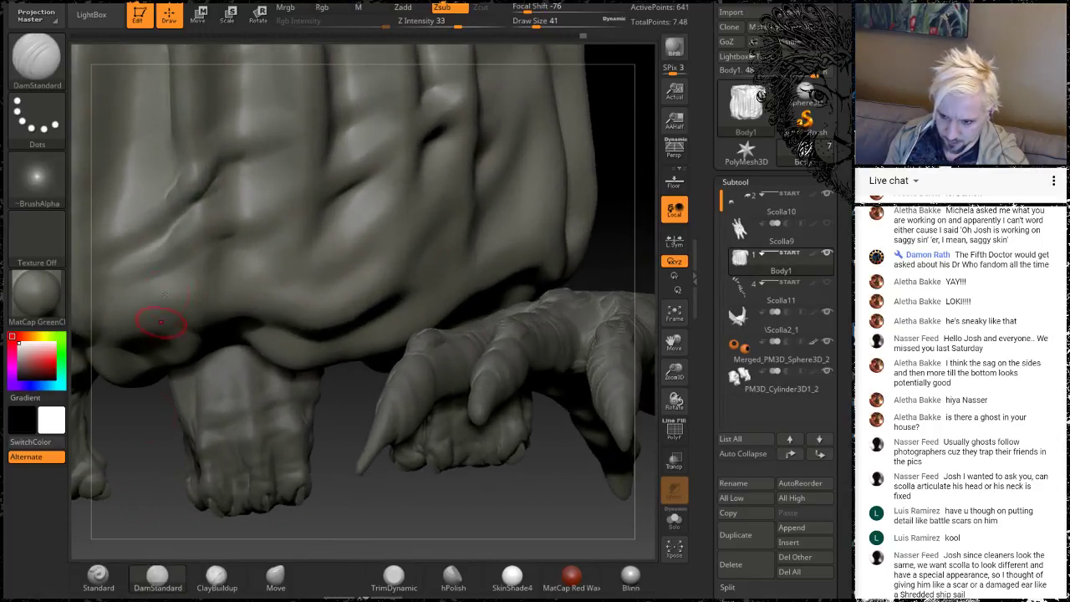
key(shift)
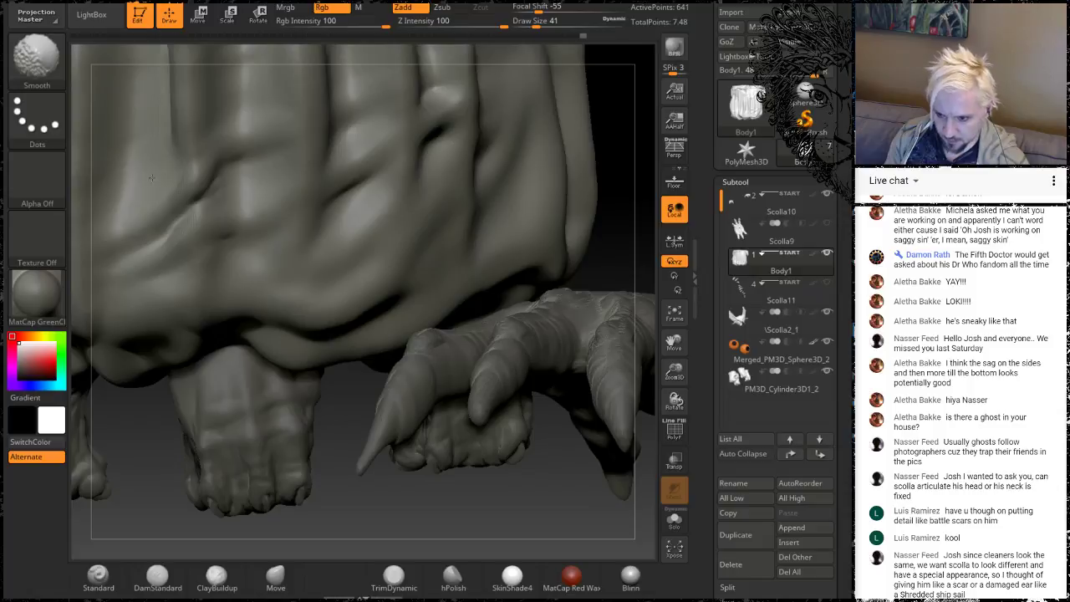
shift+drag(178, 109, 177, 133)
Switch to ClayBuildup, thicken the skin along the upper edge of the diagonal crease, and smooth the strokes
mouse_move(618, 145)
mouse_down()
mouse_move(524, 137)
mouse_move(589, 188)
mouse_move(281, 239)
mouse_up()
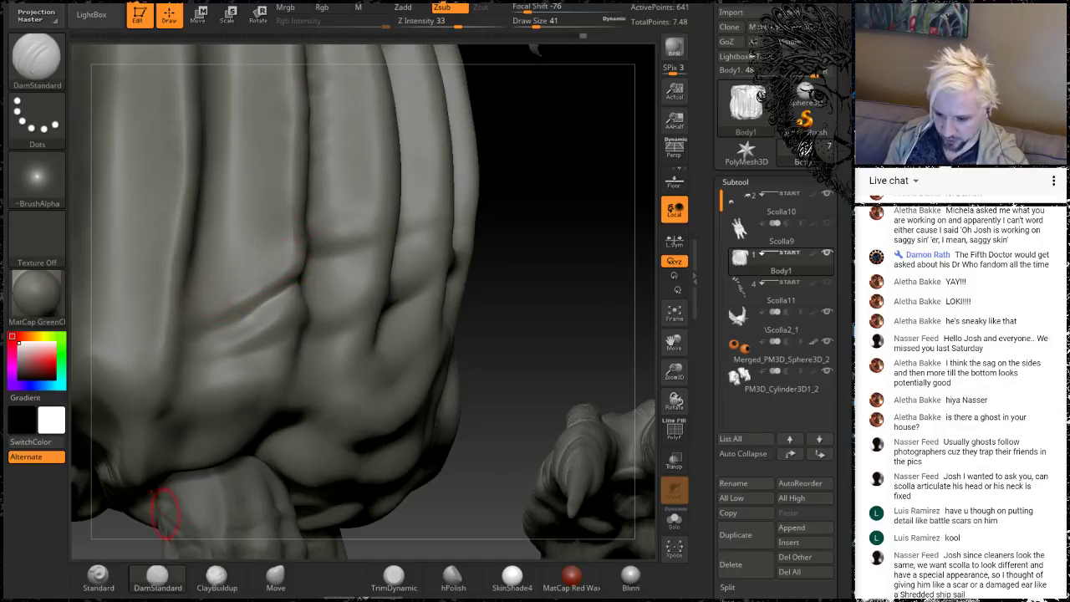
click(216, 576)
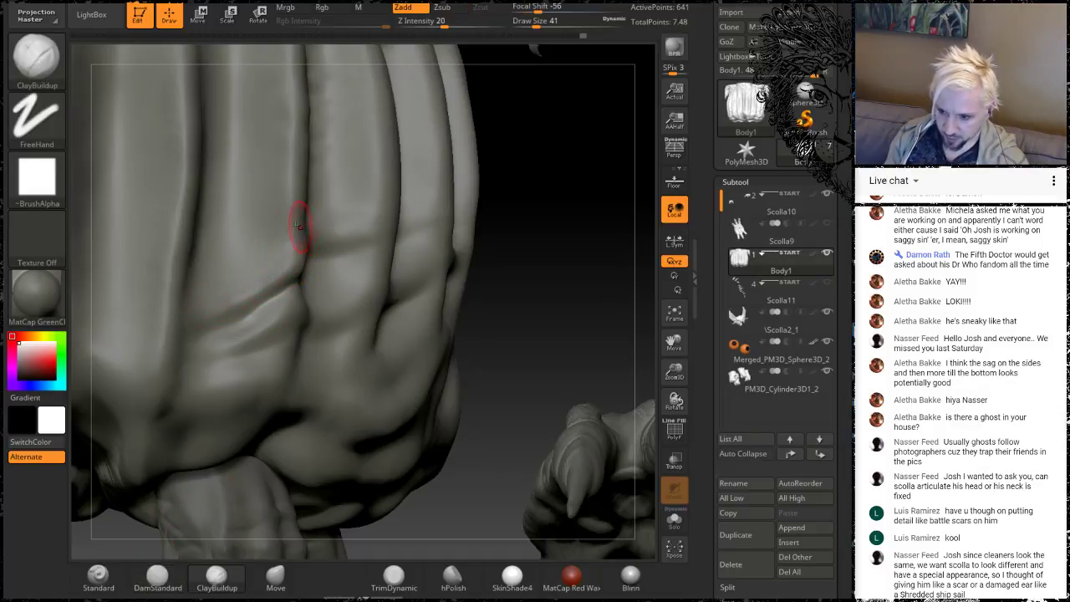
mouse_move(296, 246)
mouse_down()
mouse_move(238, 289)
mouse_move(228, 280)
mouse_move(222, 305)
mouse_up()
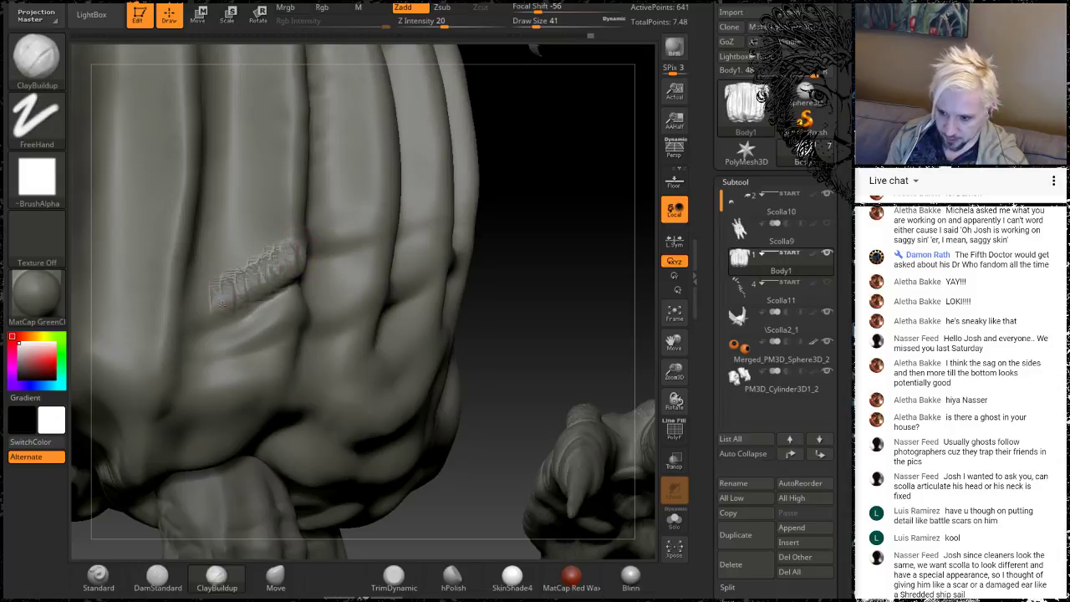
key(shift)
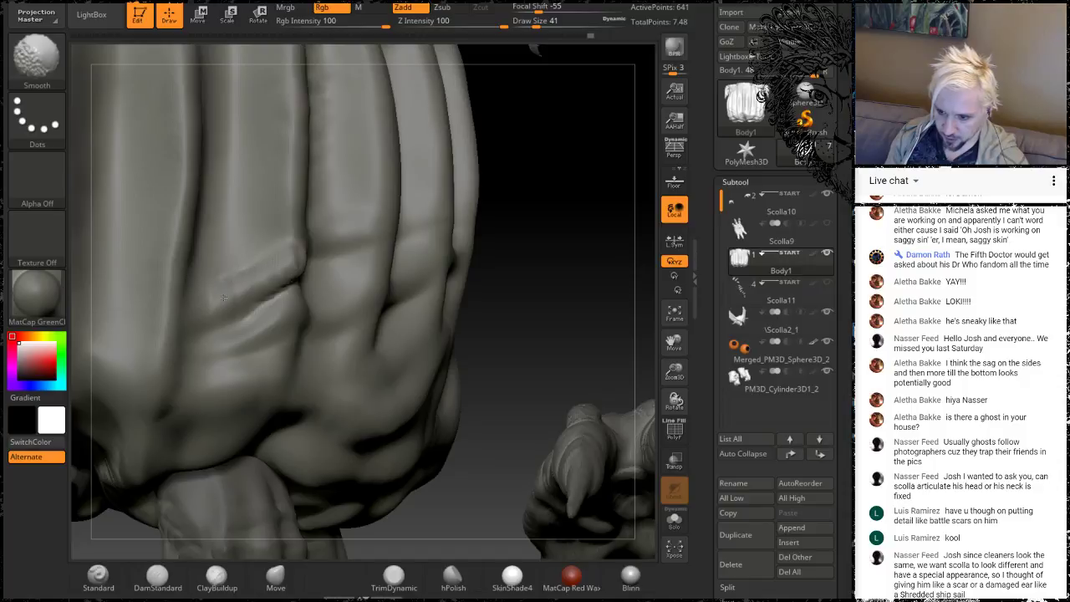
mouse_move(580, 148)
mouse_down()
mouse_move(262, 251)
mouse_move(289, 247)
mouse_up()
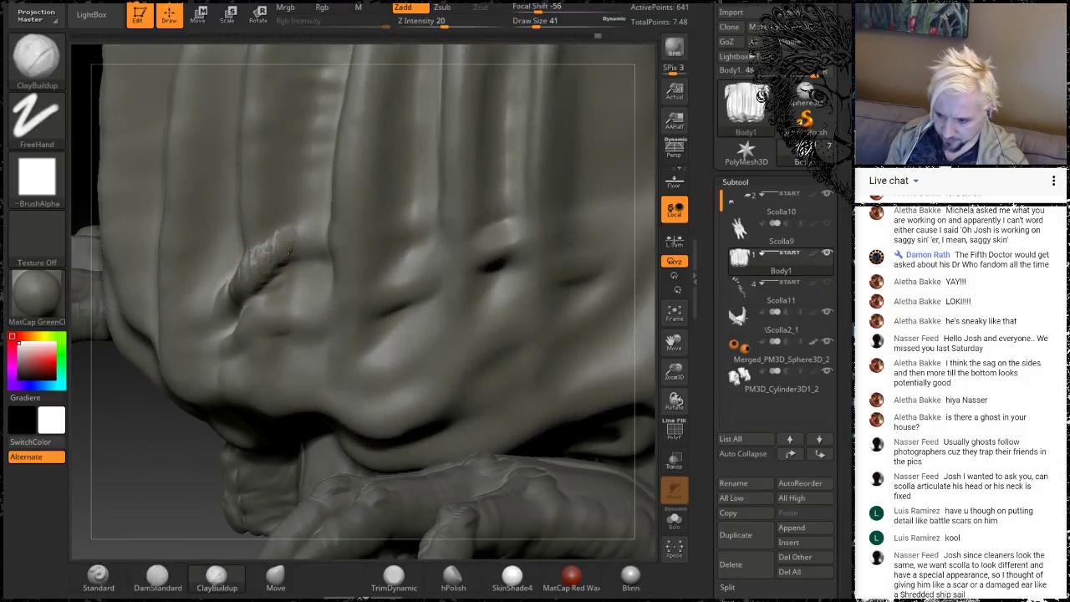
drag(131, 461, 351, 443)
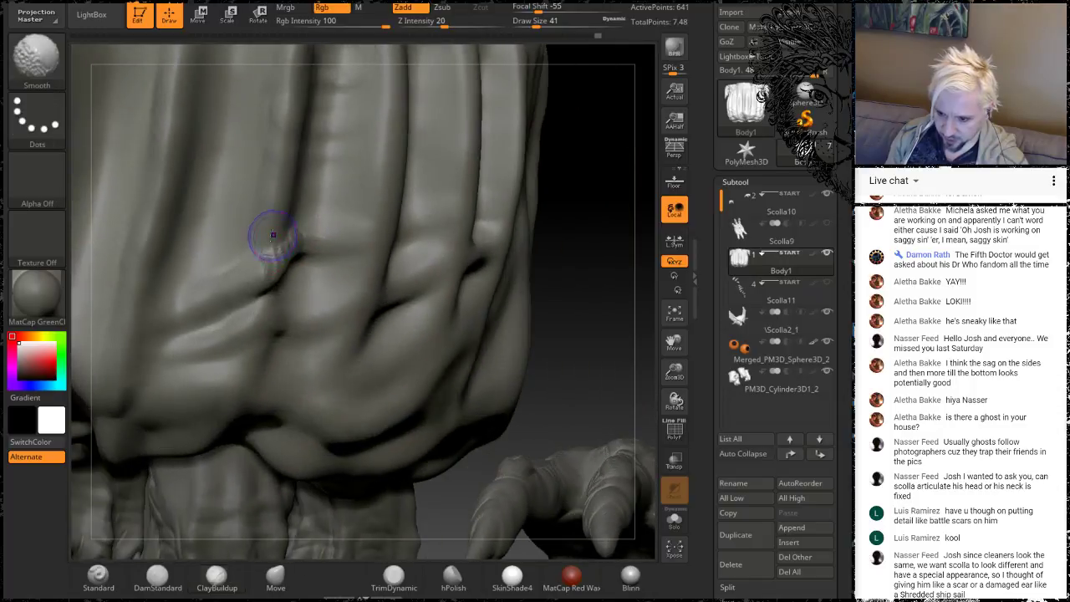
mouse_move(271, 239)
shift+mouse_down()
mouse_move(275, 255)
mouse_move(250, 275)
shift+mouse_up()
Fill the skin just above the diagonal fold with short vertical ClayBuildup strokes and smooth them into the surface
mouse_move(592, 211)
mouse_down()
mouse_move(592, 180)
mouse_move(588, 233)
mouse_move(496, 220)
mouse_up()
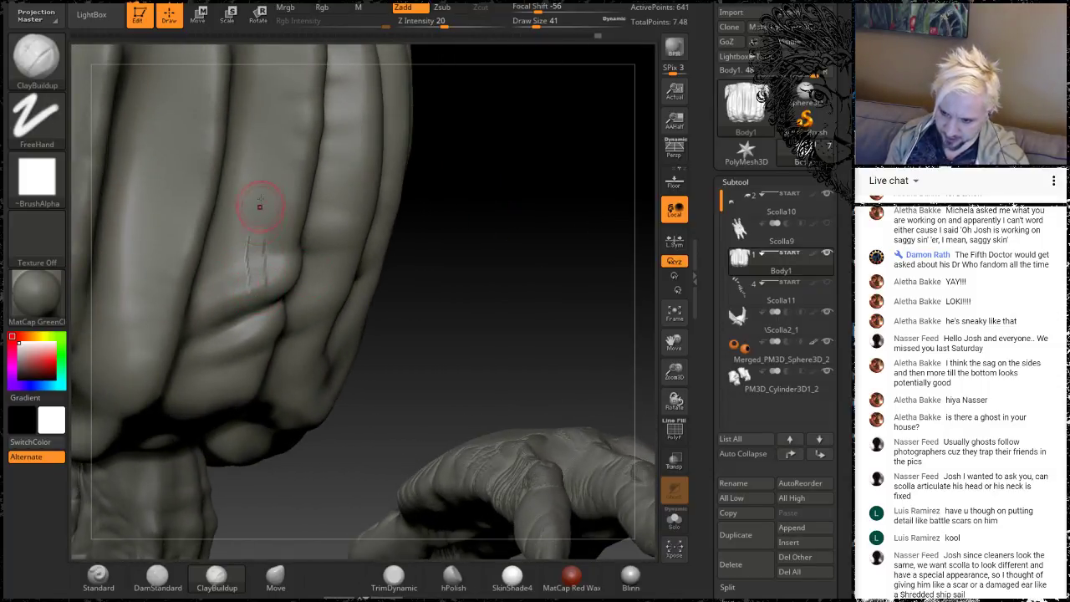
drag(247, 288, 244, 228)
drag(235, 269, 224, 235)
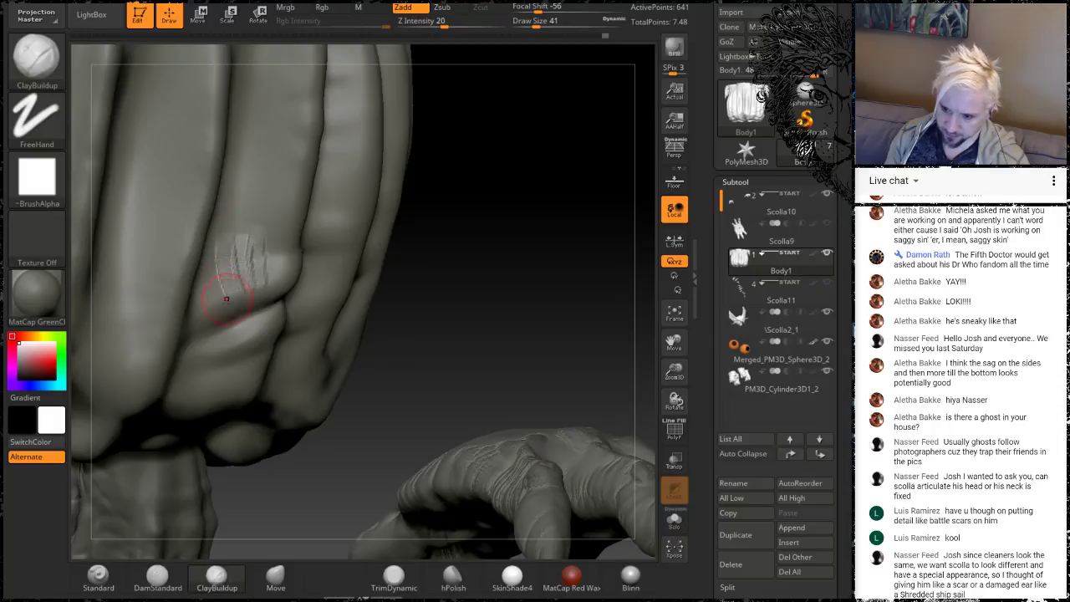
drag(211, 303, 205, 256)
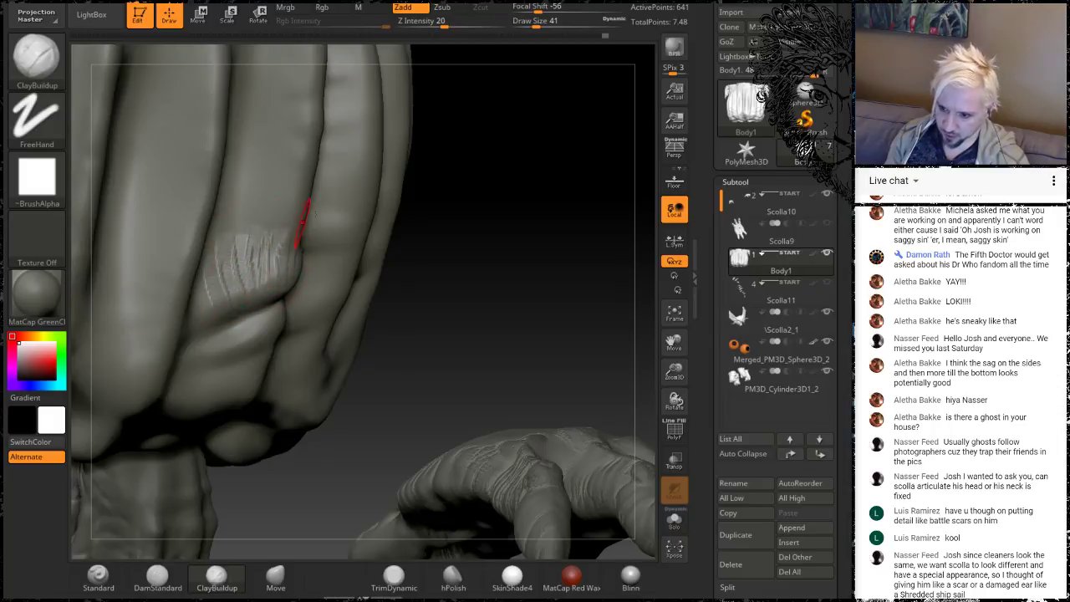
drag(466, 248, 389, 247)
shift+drag(213, 306, 228, 280)
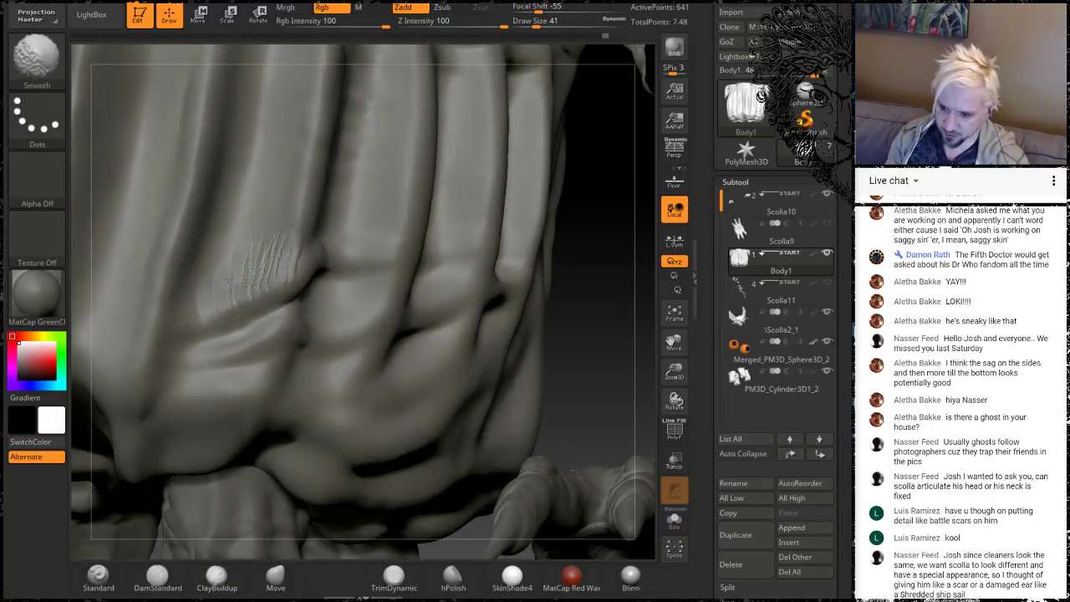
Build up the overhanging lip of the diagonal fold with ClayBuildup, extend it across the adjacent vertical wrinkle, and smooth it
key(b)
key(c)
key(b)
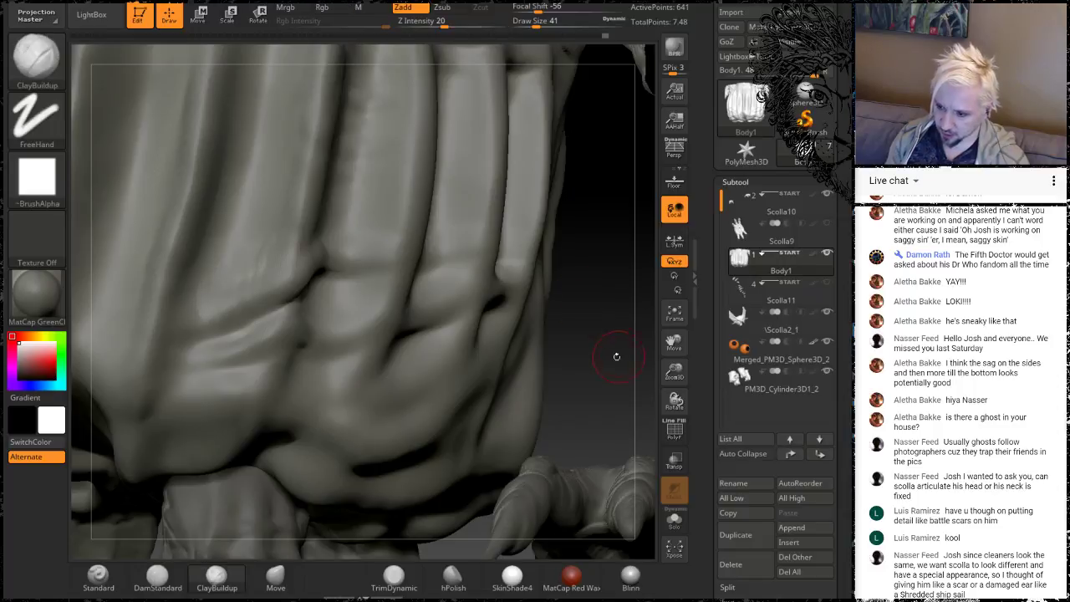
mouse_move(589, 364)
alt+mouse_down()
mouse_move(551, 309)
mouse_move(557, 359)
alt+mouse_up()
mouse_move(502, 284)
mouse_down()
mouse_move(475, 284)
mouse_move(533, 309)
mouse_up()
mouse_move(531, 309)
right_down()
mouse_move(497, 291)
mouse_move(461, 331)
mouse_move(485, 355)
mouse_move(280, 301)
right_up()
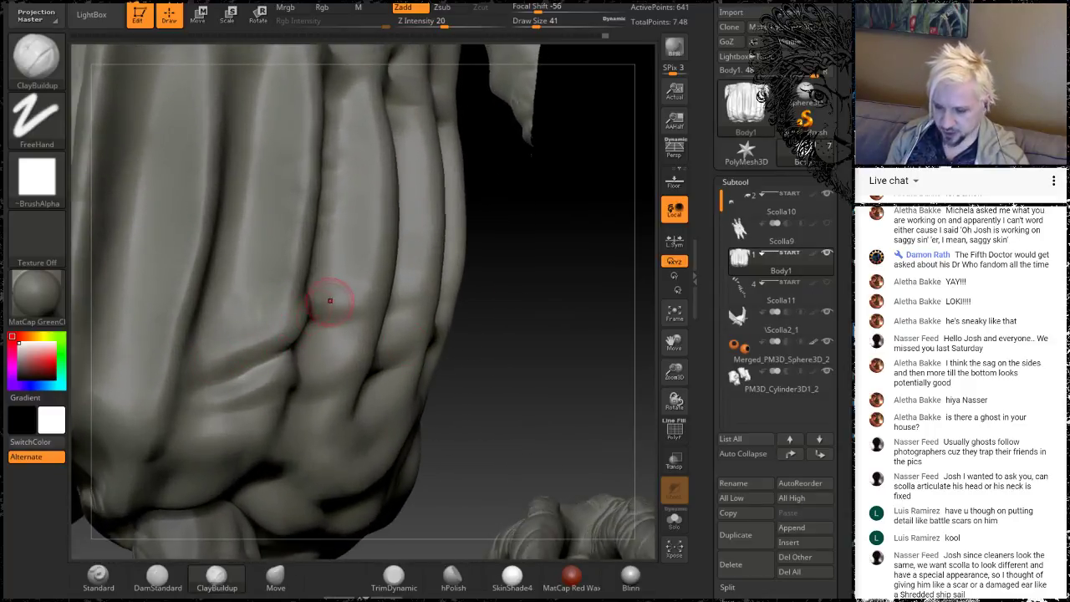
right_drag(516, 294, 282, 317)
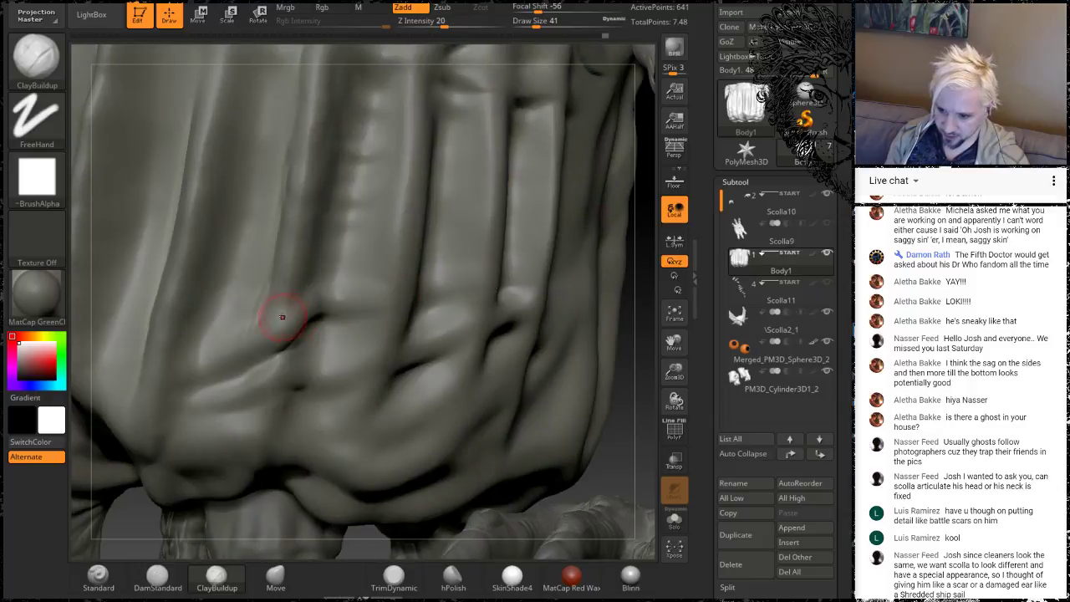
drag(278, 328, 207, 364)
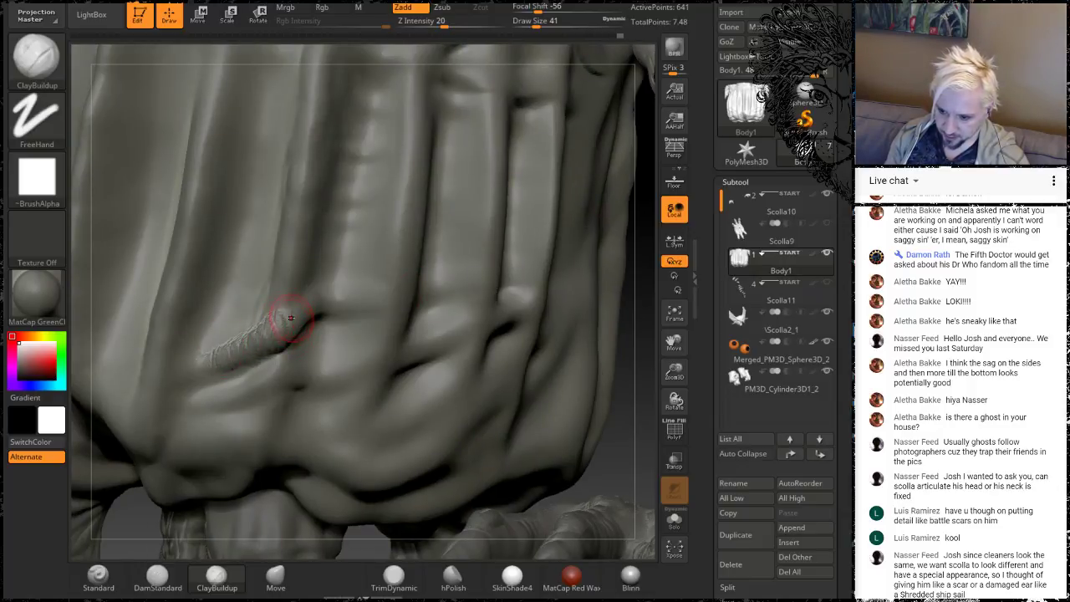
drag(317, 303, 332, 307)
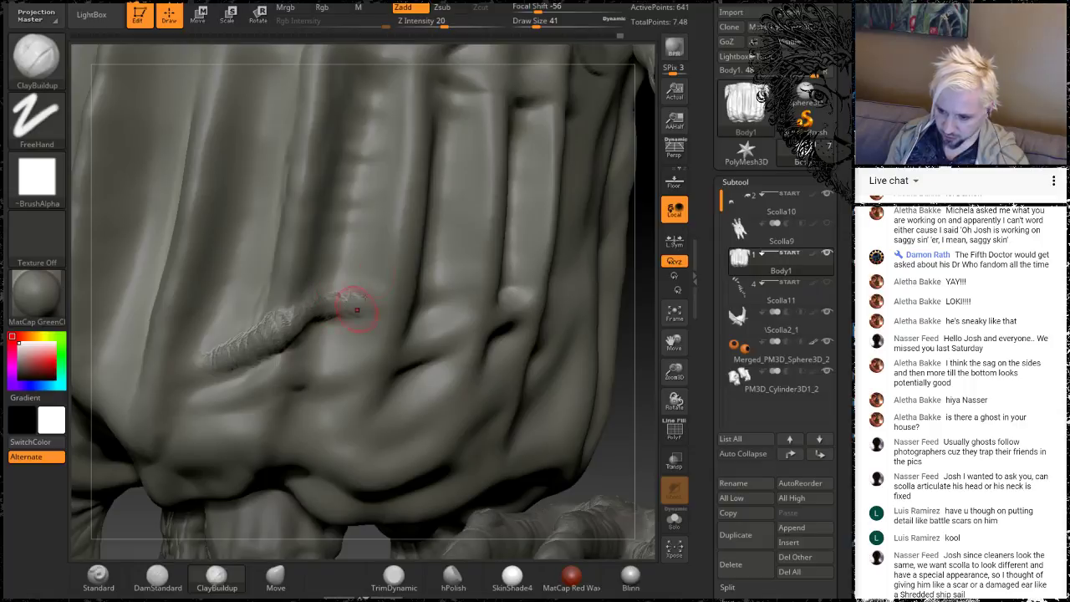
mouse_move(624, 480)
mouse_down()
mouse_move(293, 310)
mouse_move(279, 277)
mouse_move(269, 341)
mouse_move(263, 316)
mouse_up()
key(shift)
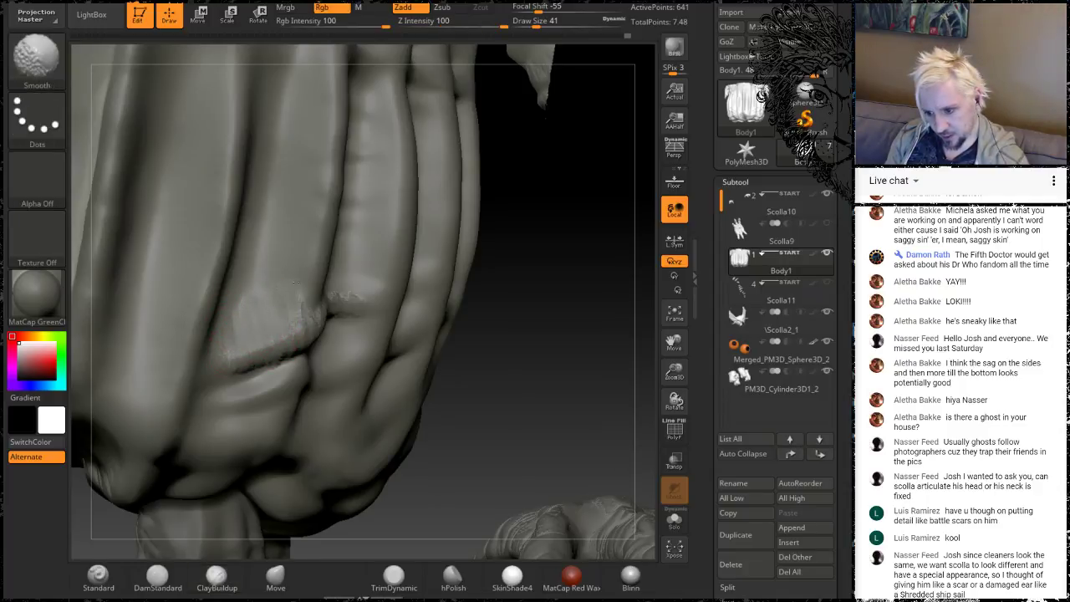
drag(578, 335, 421, 305)
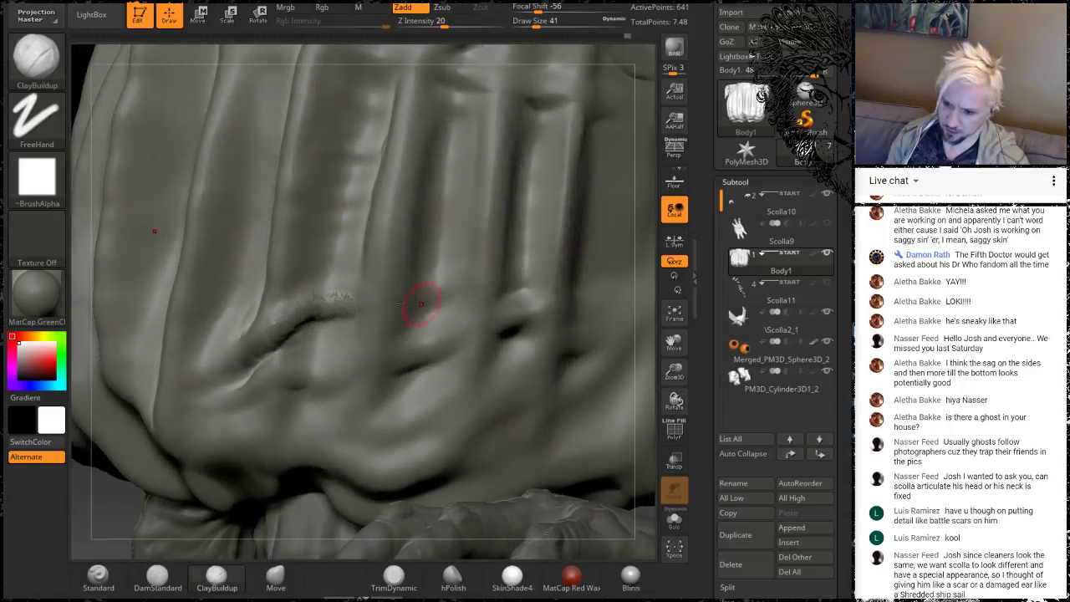
shift+drag(315, 292, 270, 307)
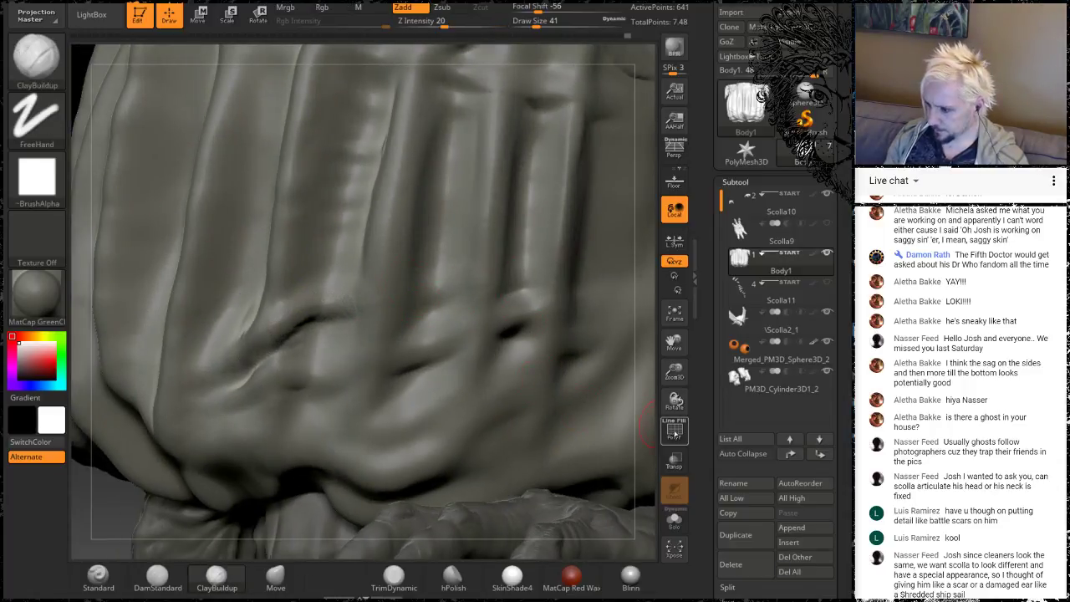
Smooth the lower ends of the vertical wrinkles above the diagonal fold to blend them into the overhanging skin
drag(643, 414, 666, 421)
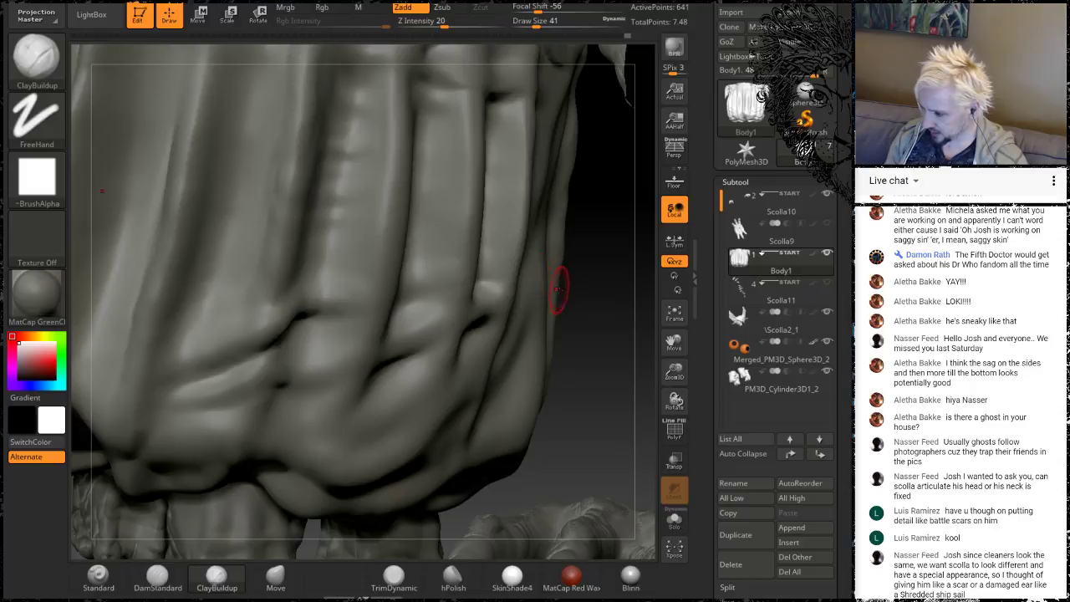
drag(597, 297, 512, 309)
mouse_move(330, 244)
shift+mouse_down()
mouse_move(317, 280)
mouse_move(323, 258)
shift+mouse_up()
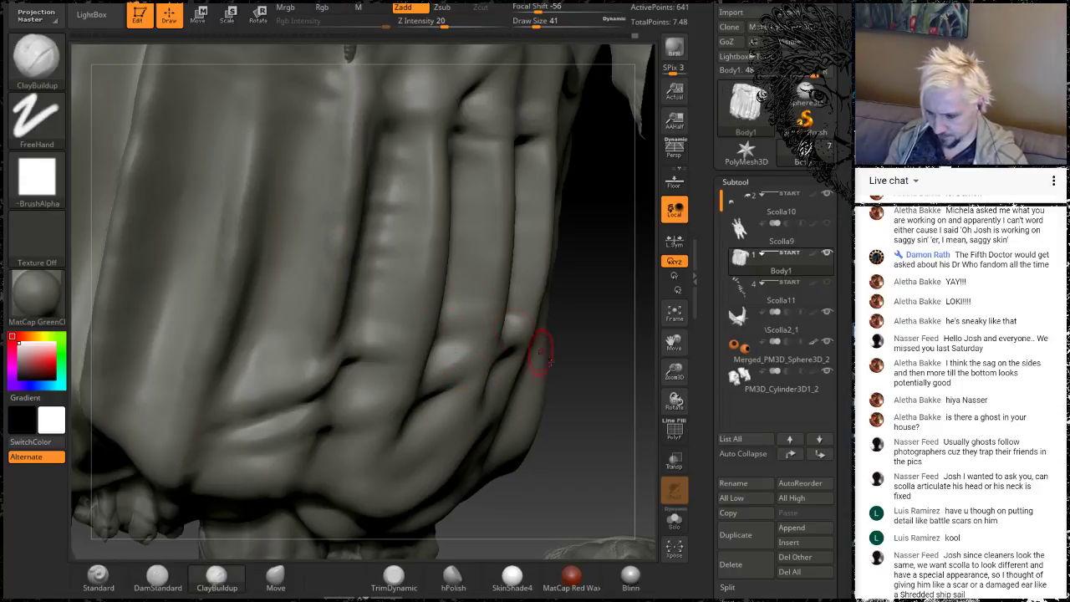
drag(537, 357, 362, 353)
key(shift)
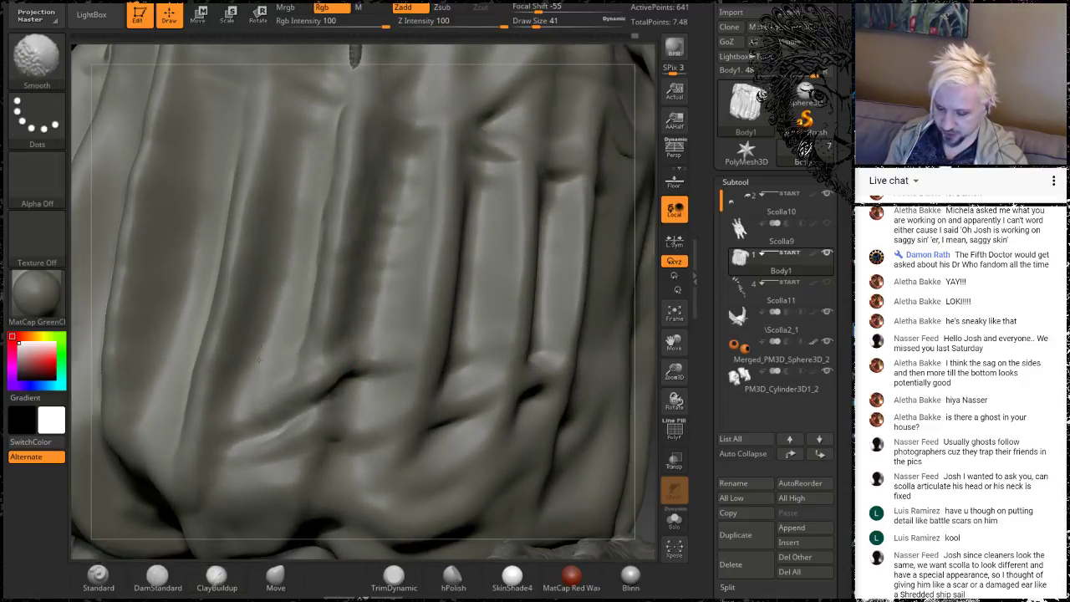
drag(650, 361, 606, 351)
shift+drag(322, 348, 320, 370)
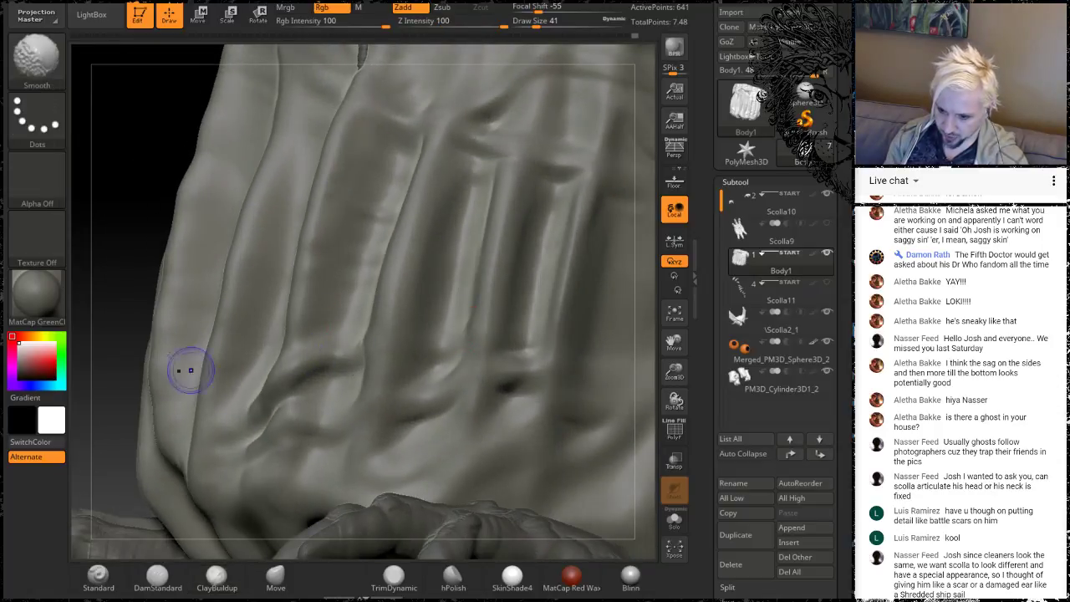
drag(121, 193, 186, 197)
drag(626, 361, 585, 358)
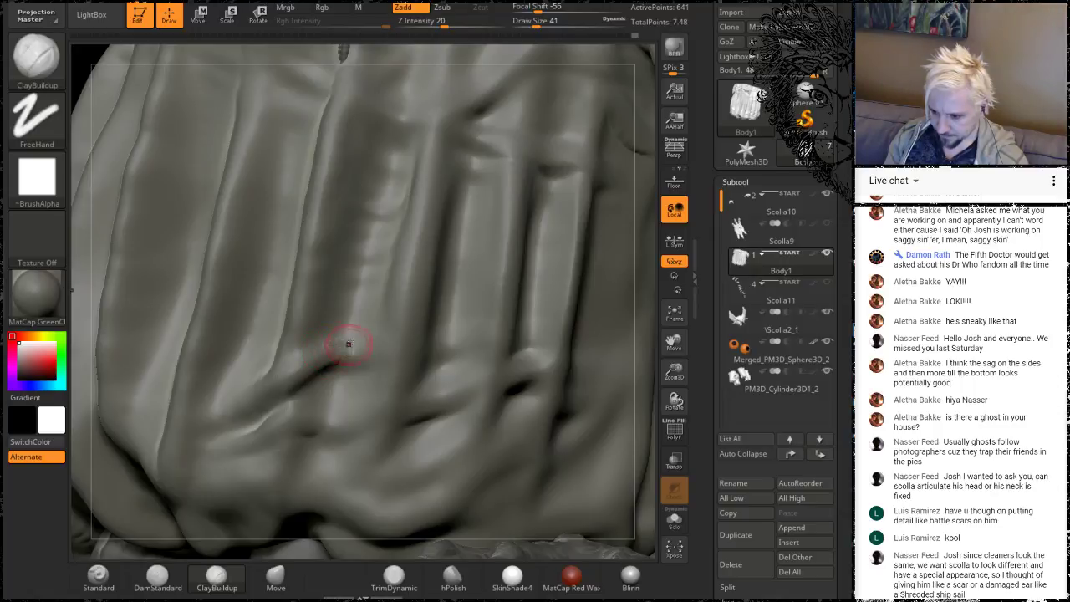
key(shift)
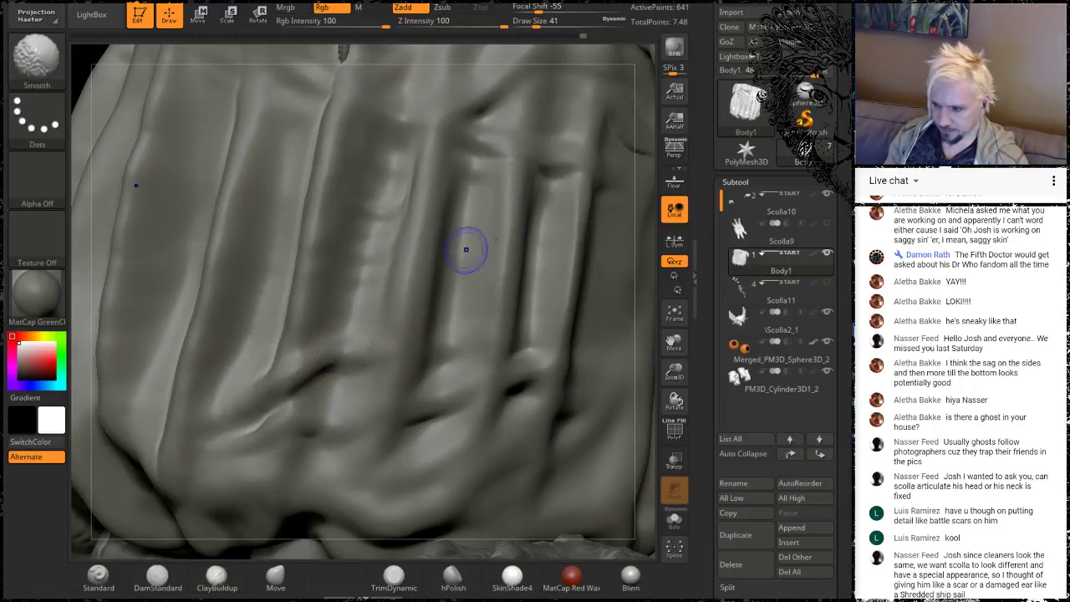
Build up a horizontal fold across the lower ends of the neighbouring vertical wrinkles with ClayBuildup and smooth it
mouse_move(642, 303)
mouse_down()
mouse_move(597, 220)
mouse_move(568, 243)
mouse_move(600, 338)
mouse_move(382, 323)
mouse_up()
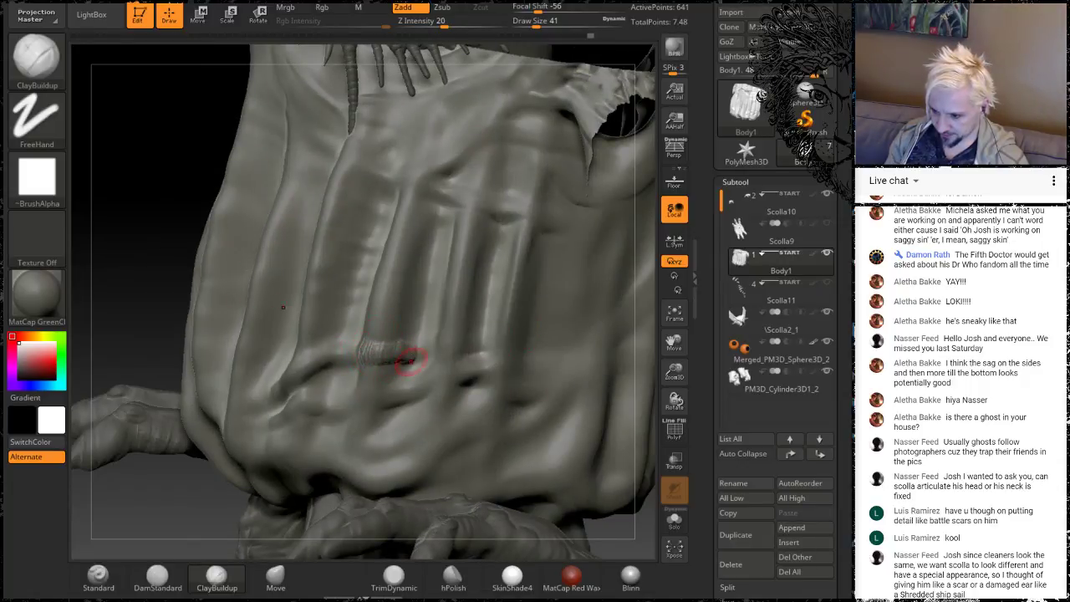
mouse_move(409, 359)
mouse_down()
mouse_move(443, 341)
mouse_move(459, 348)
mouse_up()
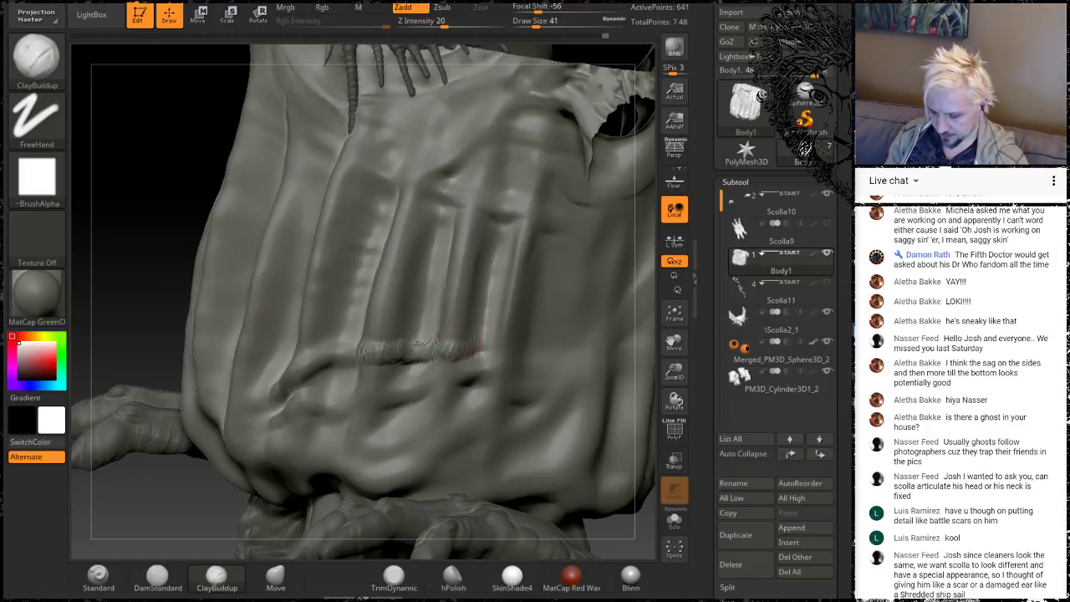
key(shift)
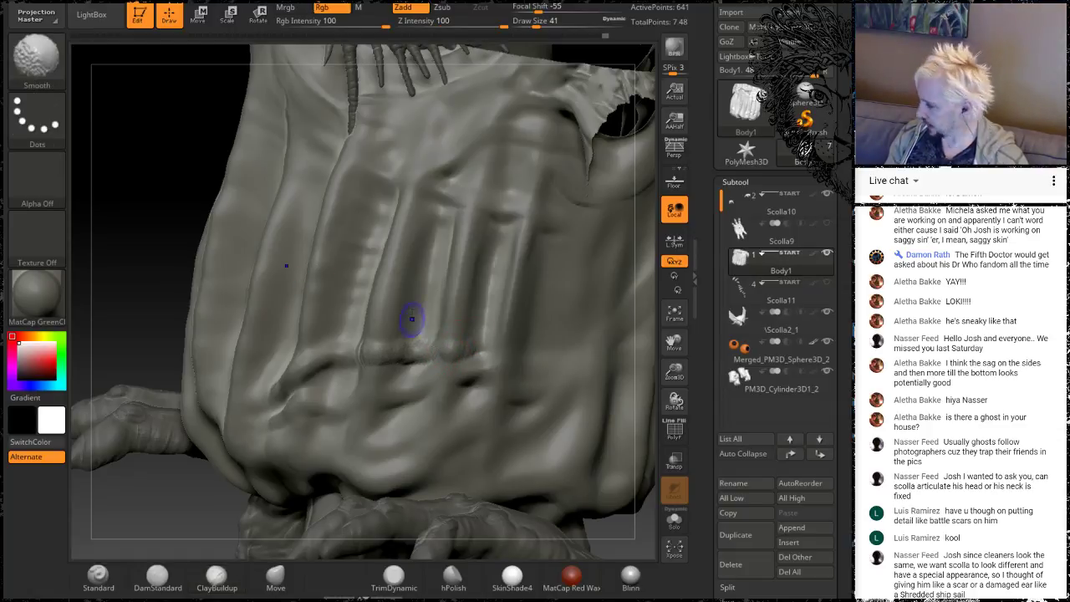
mouse_move(104, 236)
mouse_down()
mouse_move(118, 233)
mouse_move(313, 363)
mouse_up()
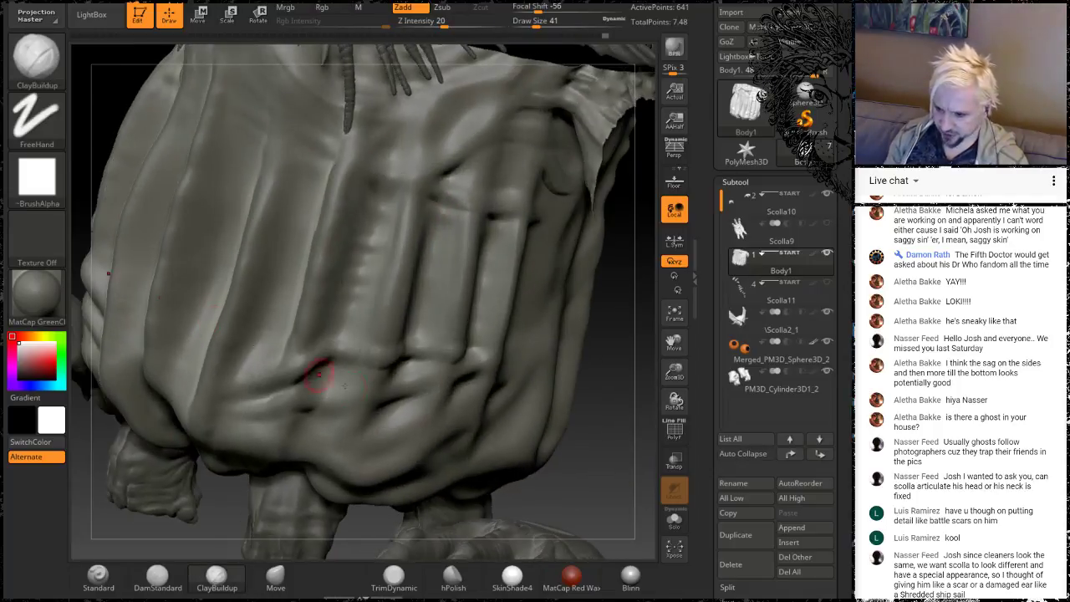
key(shift)
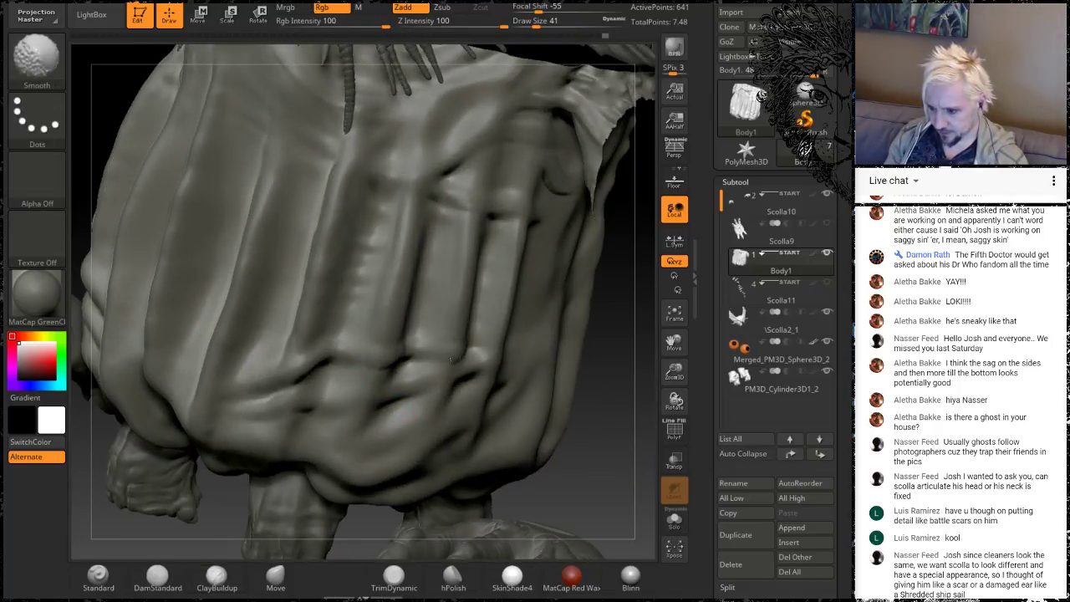
shift+drag(449, 359, 478, 356)
mouse_move(602, 479)
mouse_down()
mouse_move(610, 440)
mouse_move(616, 493)
mouse_up()
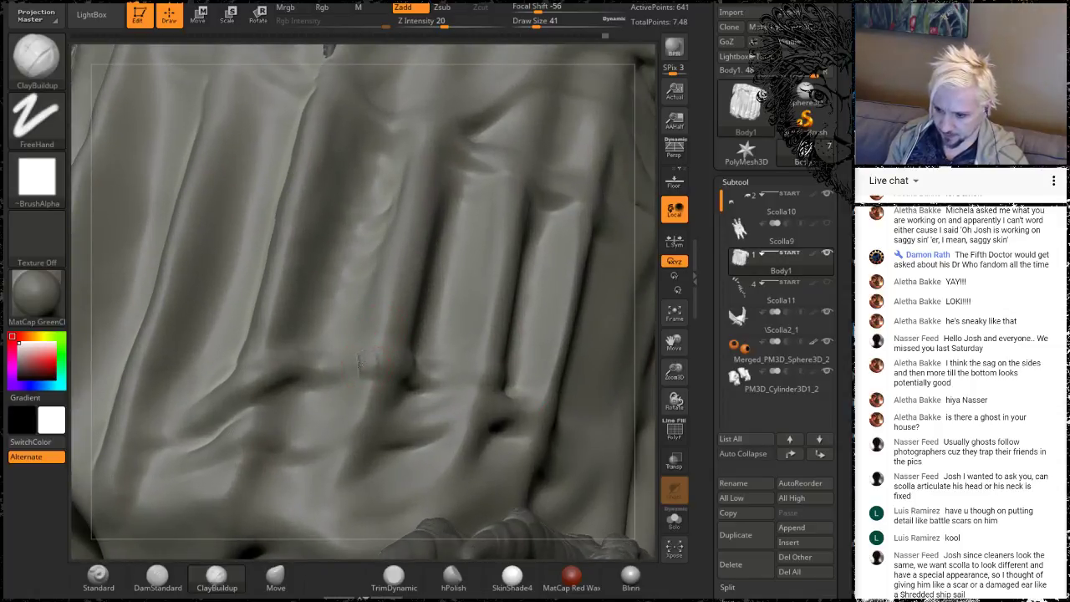
Build up an overhanging lip across the lower end of the ridged vertical wrinkle with ClayBuildup and smooth it into the skin above
mouse_move(359, 362)
mouse_down()
mouse_move(330, 355)
mouse_move(405, 355)
mouse_move(394, 360)
mouse_move(409, 380)
mouse_up()
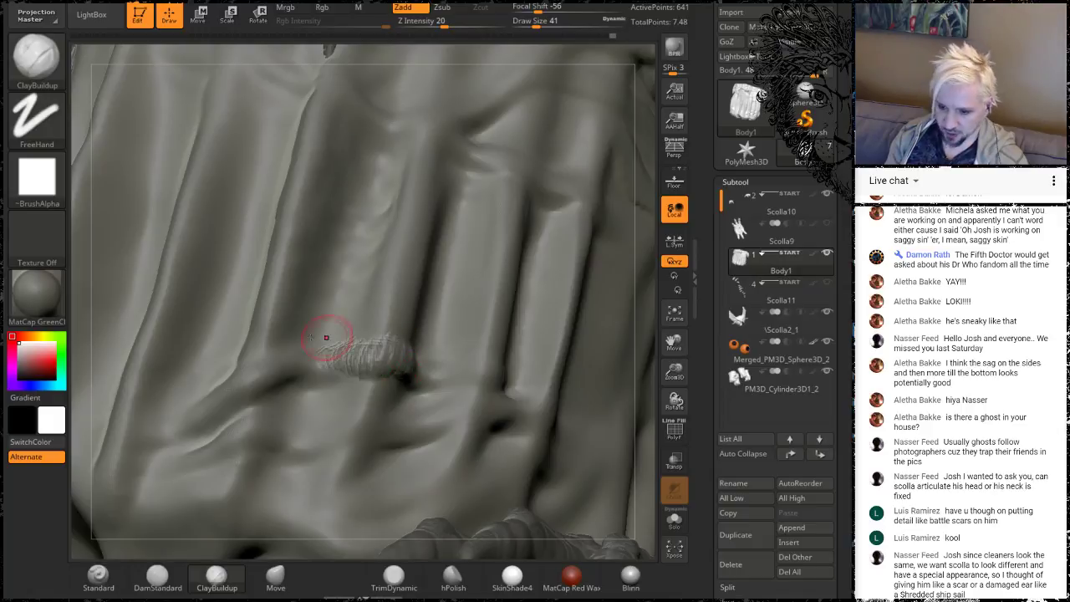
drag(82, 343, 180, 351)
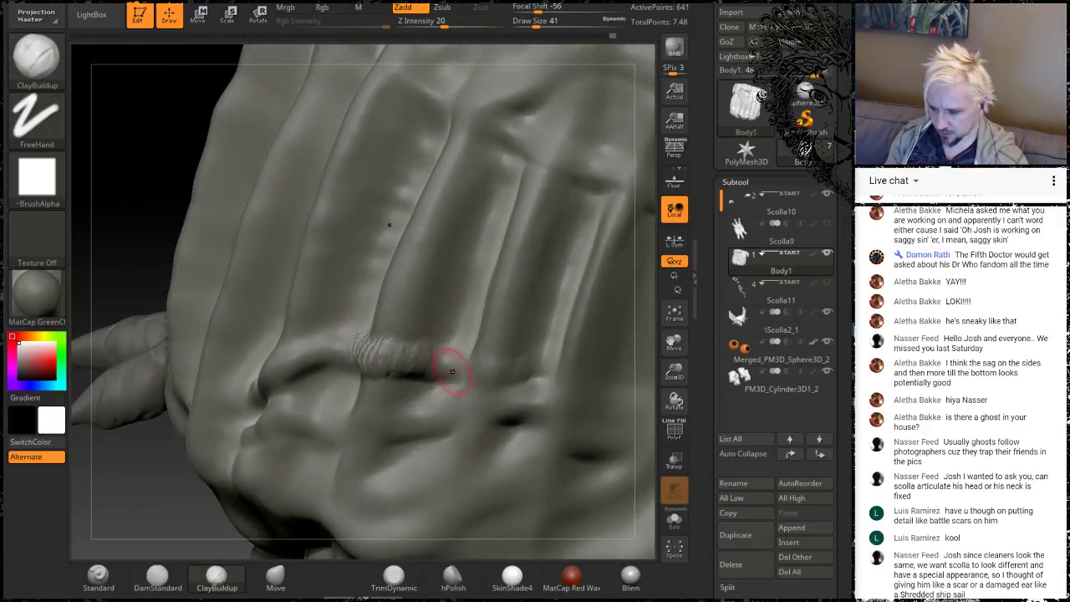
mouse_move(431, 359)
mouse_down()
mouse_move(455, 347)
mouse_move(425, 304)
mouse_up()
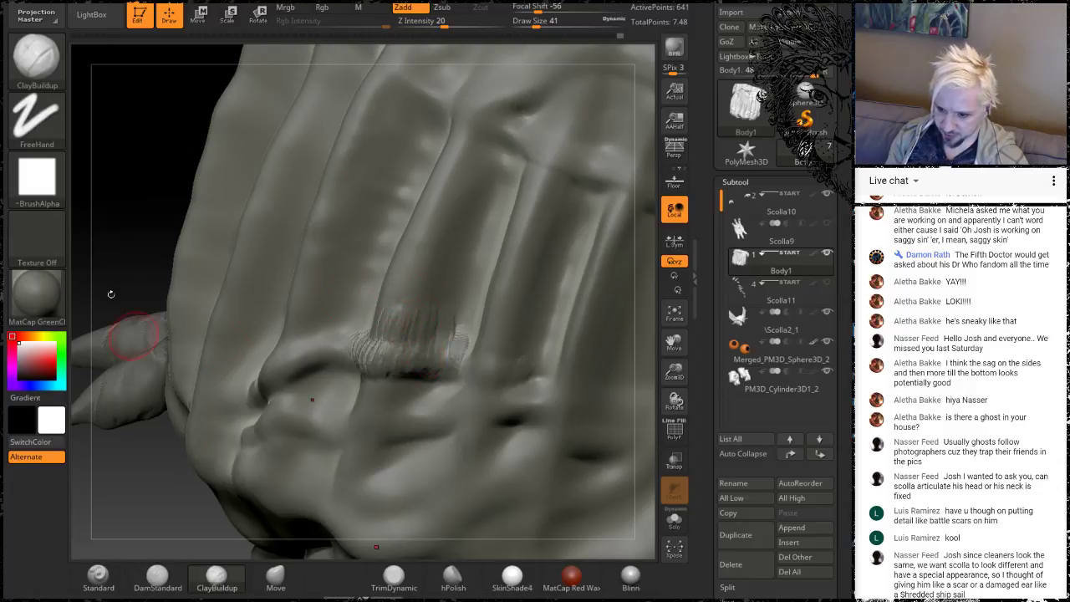
drag(118, 174, 219, 186)
mouse_move(370, 350)
mouse_down()
mouse_move(368, 333)
mouse_move(337, 320)
mouse_move(365, 344)
mouse_up()
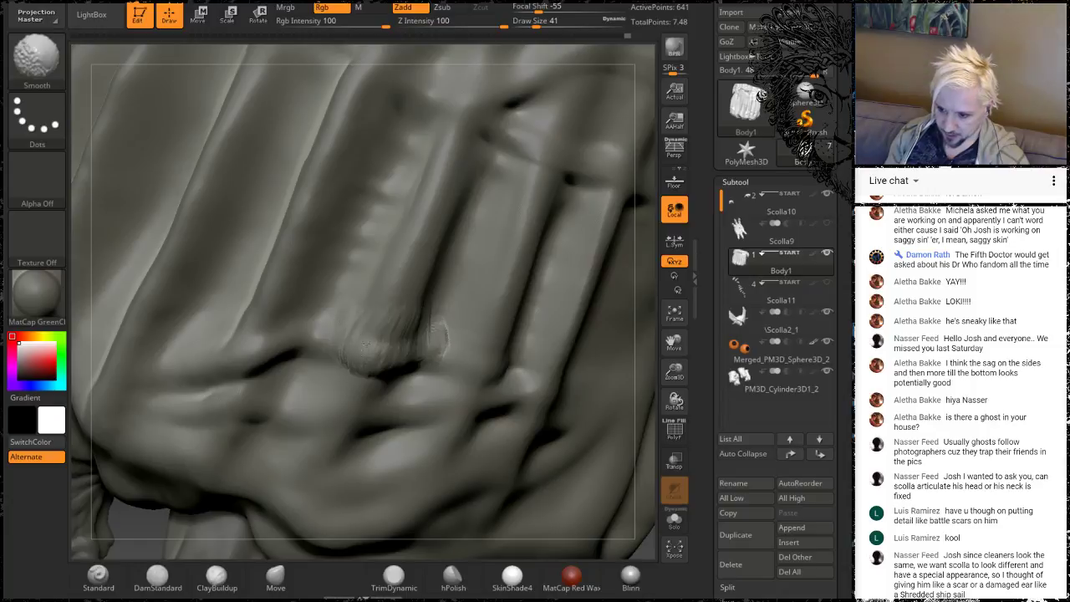
shift+drag(433, 335, 416, 329)
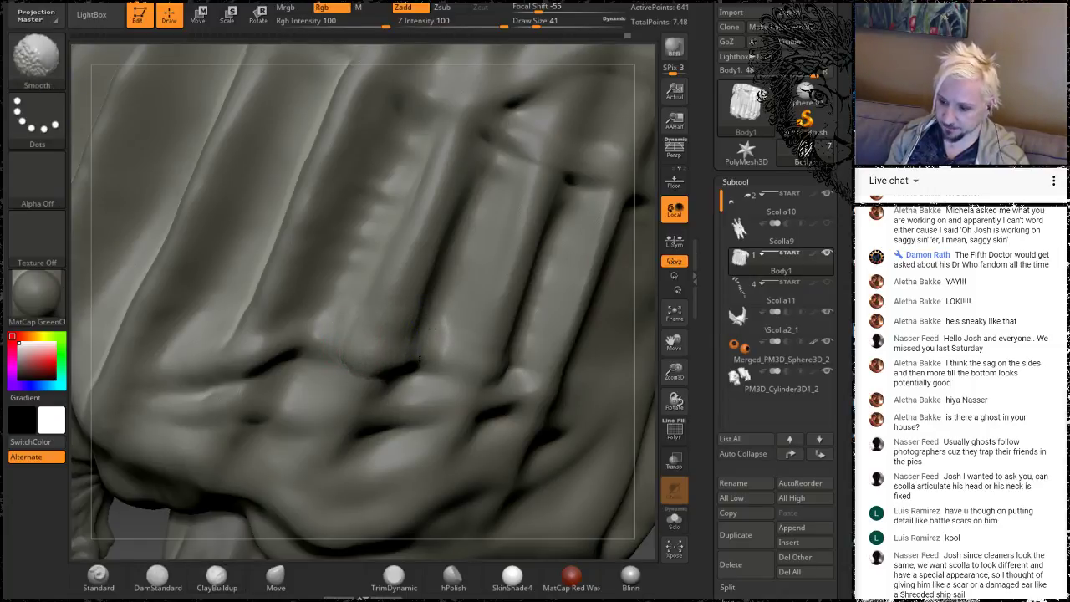
drag(638, 271, 647, 250)
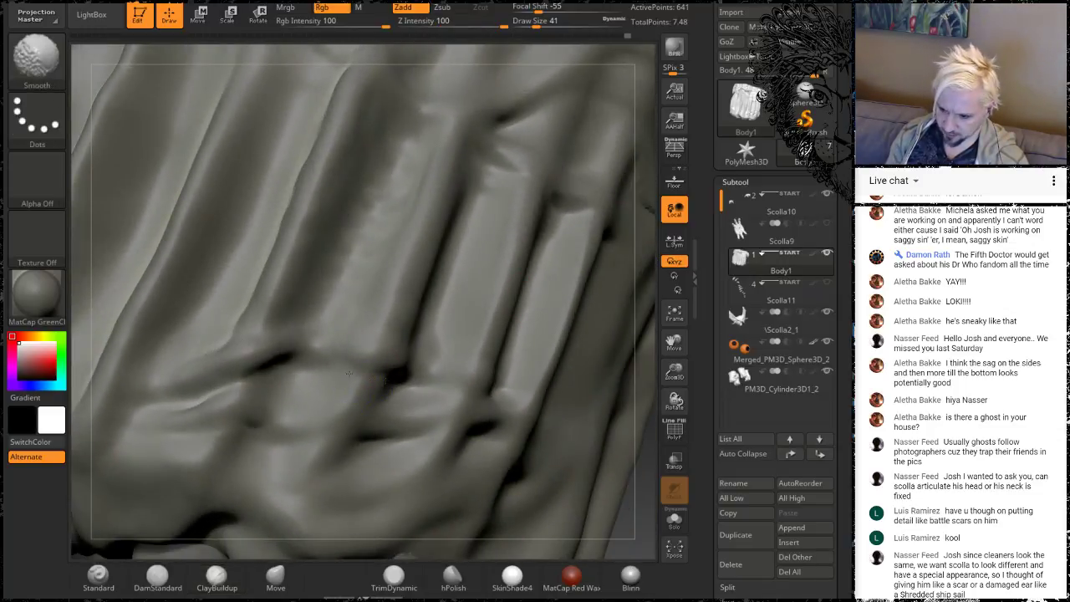
key(shift)
Build up the lower end of the next vertical wrinkle toward the flank with ClayBuildup and smooth it into a rounded overhang
mouse_move(625, 523)
mouse_down()
mouse_move(537, 437)
mouse_move(602, 459)
mouse_move(559, 443)
mouse_up()
drag(489, 380, 303, 241)
key(shift)
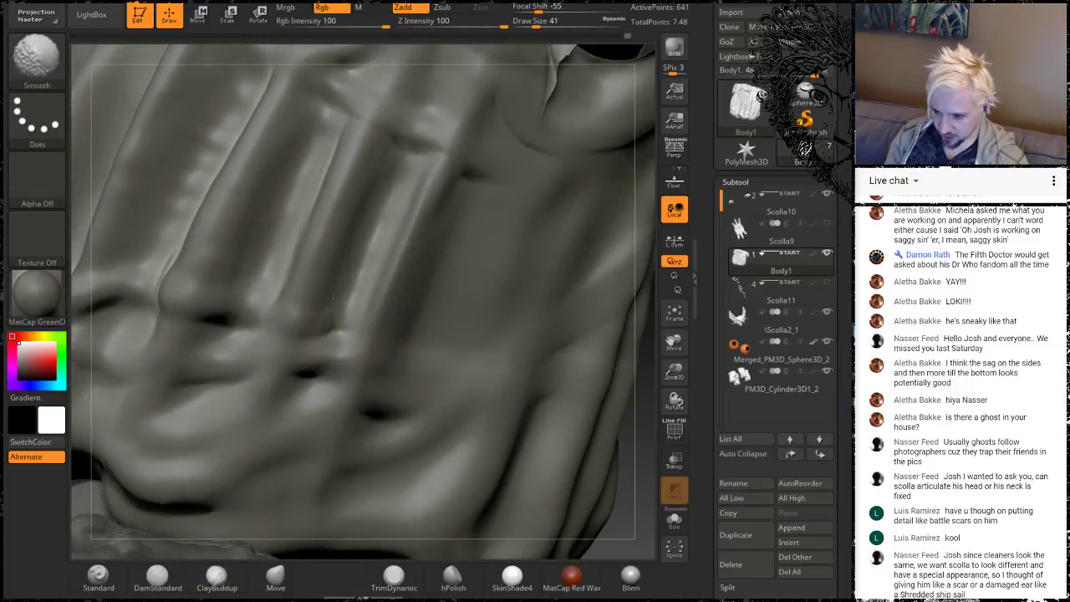
mouse_move(625, 465)
mouse_down()
mouse_move(529, 389)
mouse_move(359, 336)
mouse_up()
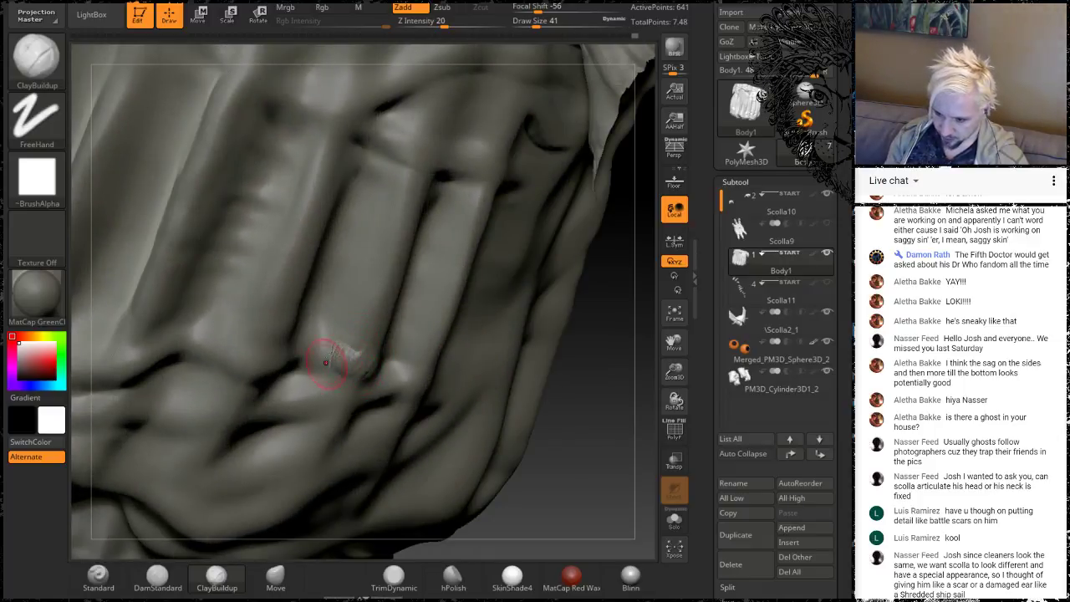
drag(443, 344, 391, 342)
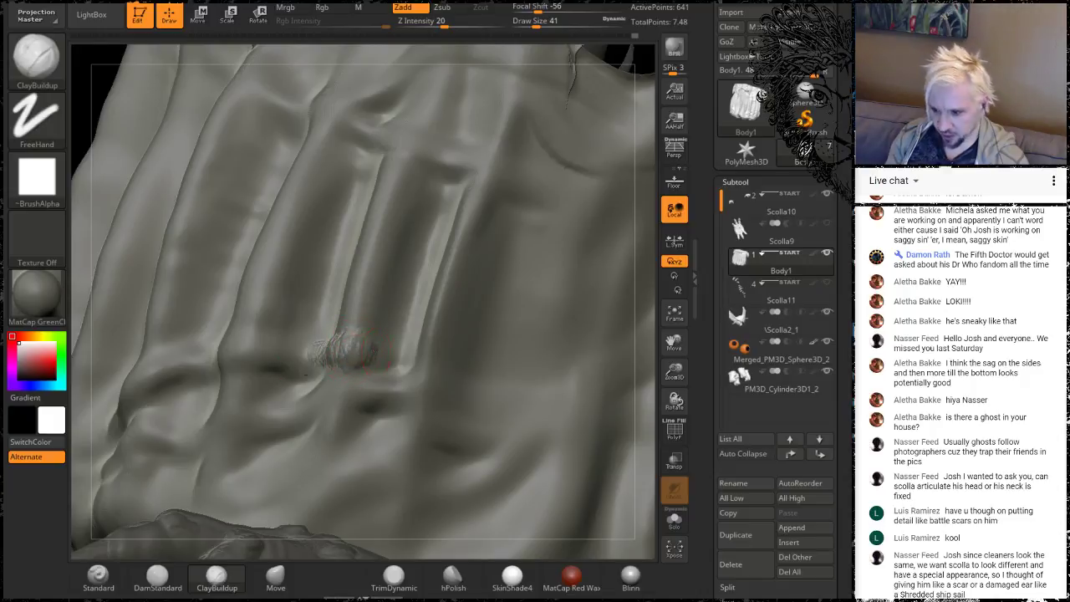
key(shift)
shift+drag(368, 359, 318, 338)
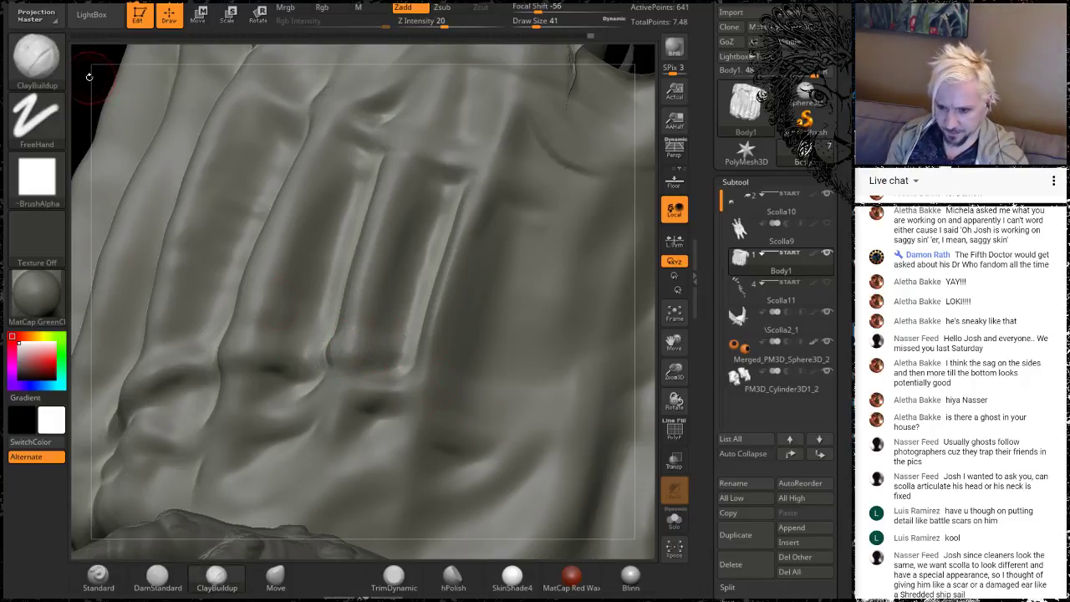
Thicken the horizontal fold with short ClayBuildup strokes along the lower ends of the ridged wrinkle and its outer neighbour
drag(94, 73, 306, 210)
alt+drag(551, 427, 570, 352)
mouse_move(569, 352)
right_down()
mouse_move(545, 345)
mouse_move(533, 356)
mouse_move(537, 423)
right_up()
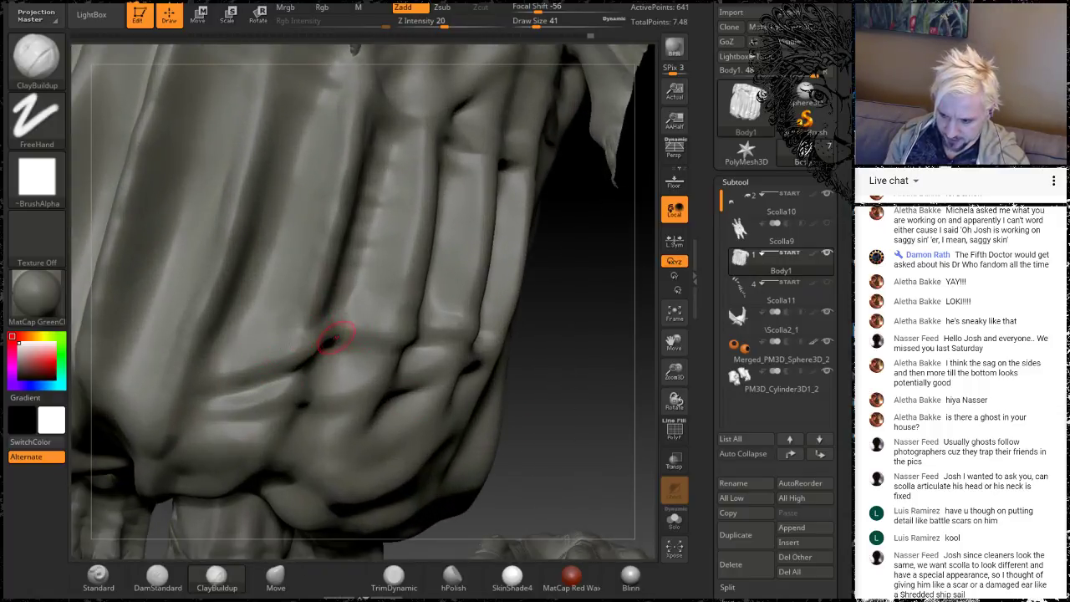
drag(334, 338, 366, 327)
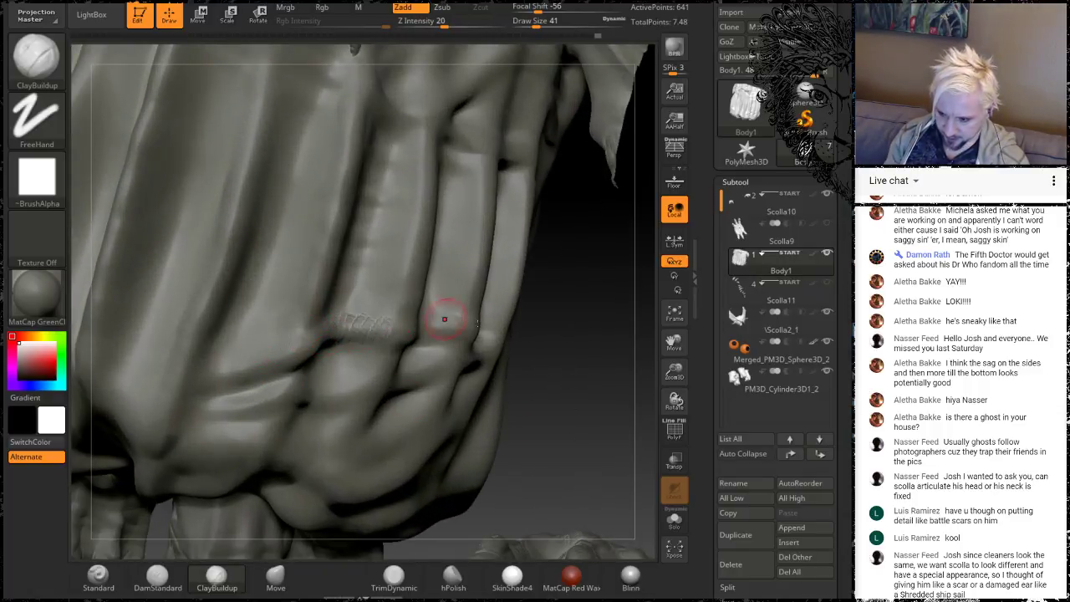
right_drag(443, 318, 407, 339)
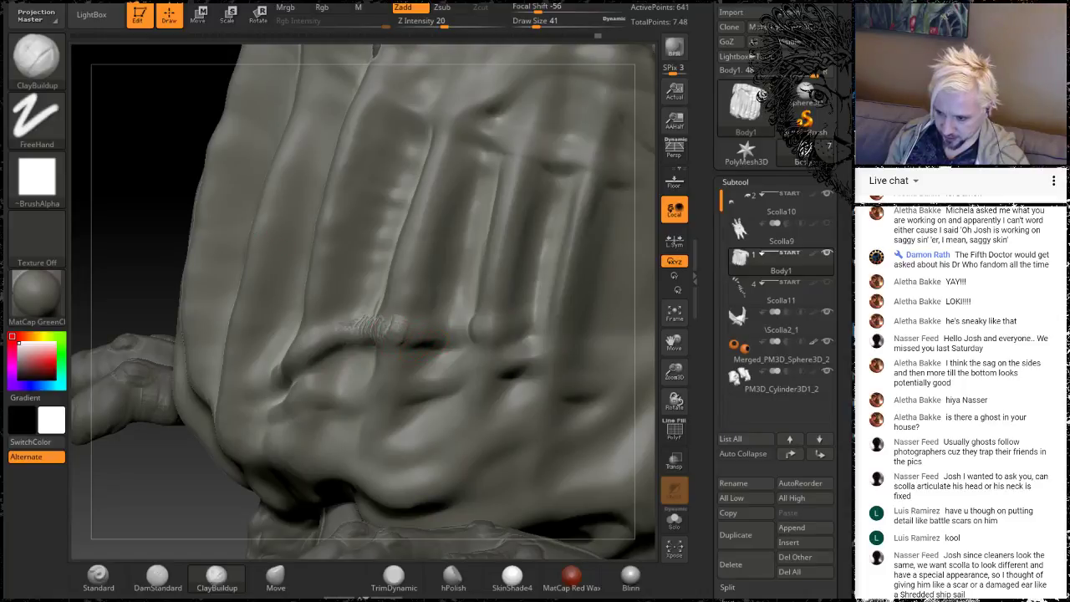
drag(448, 327, 463, 321)
right_drag(639, 327, 463, 344)
right_drag(585, 304, 290, 334)
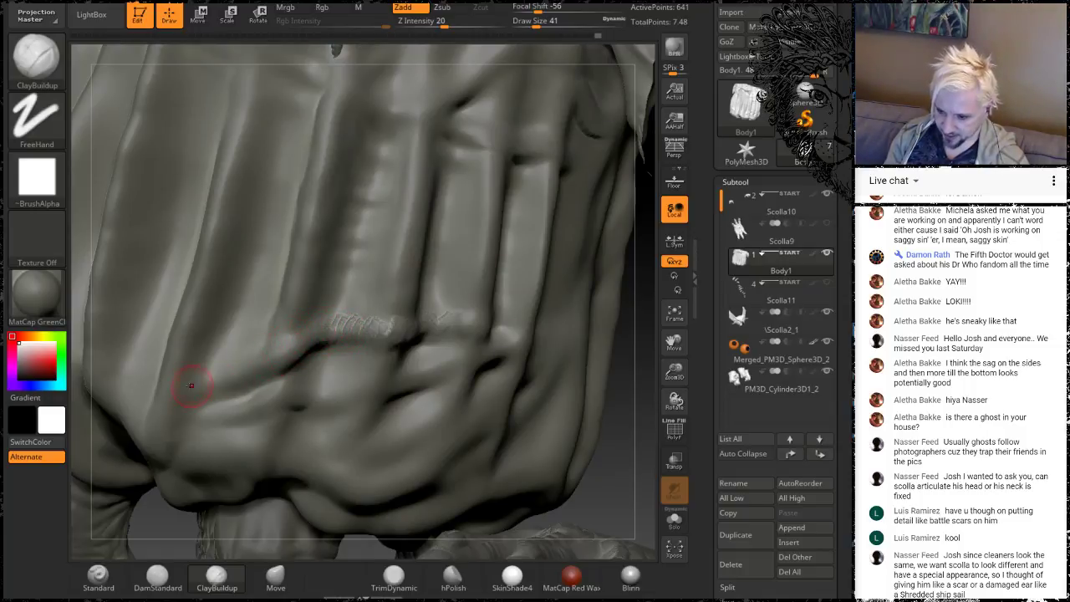
Extend the horizontal fold toward the belly's centre with ClayBuildup and smooth the fresh strokes along its length
mouse_move(607, 506)
mouse_down()
mouse_move(340, 351)
mouse_move(254, 323)
mouse_up()
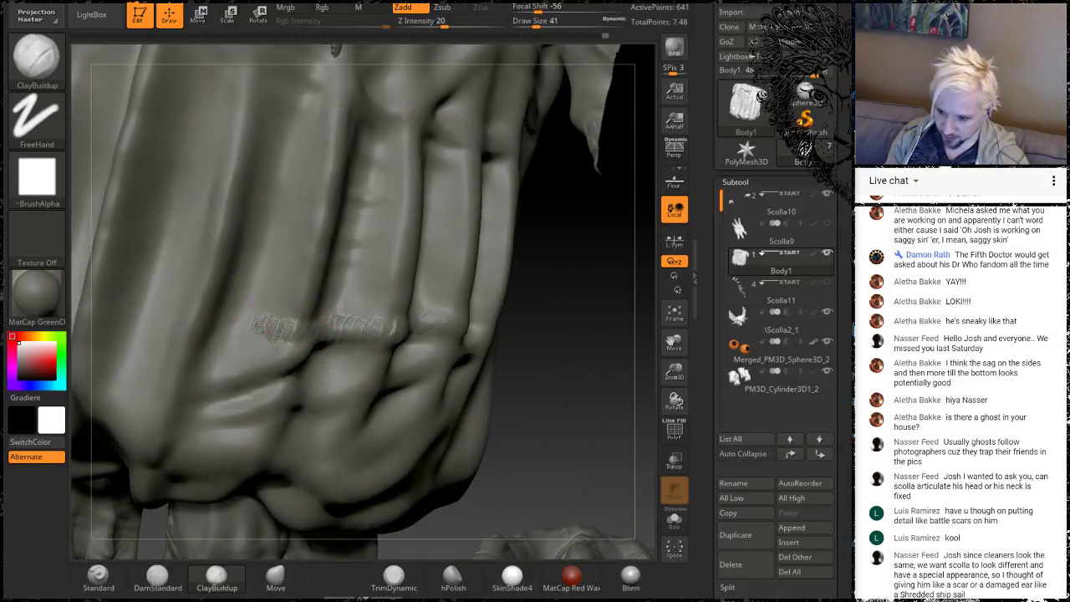
mouse_move(556, 426)
mouse_down()
mouse_move(278, 314)
mouse_move(377, 322)
mouse_up()
key(shift)
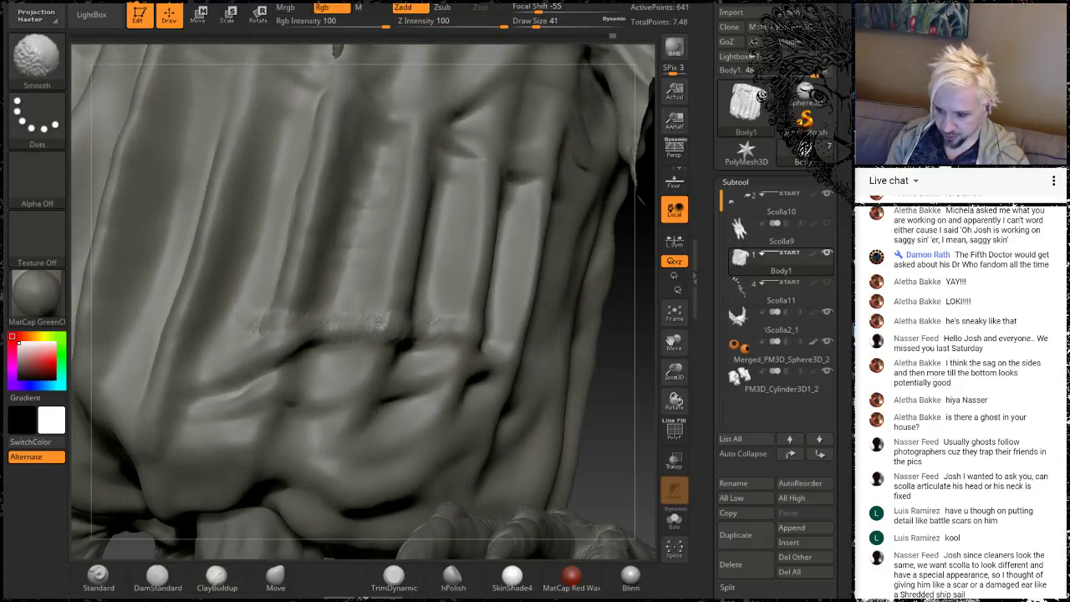
mouse_move(608, 437)
mouse_down()
mouse_move(552, 424)
mouse_move(604, 412)
mouse_up()
key(shift)
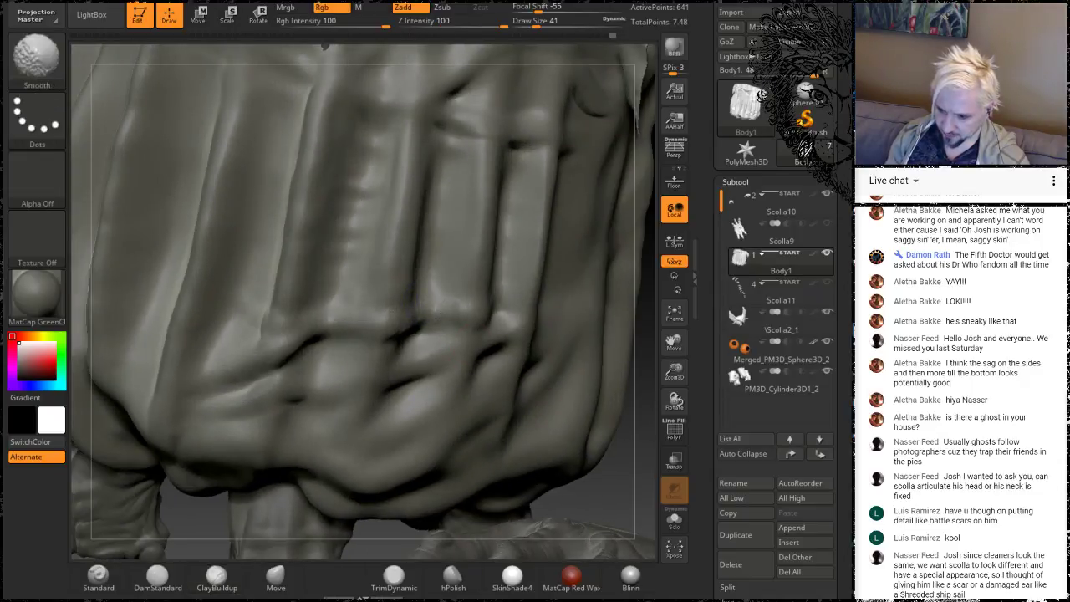
Bridge the groove between the inner wrinkle and the ridged wrinkle with a ClayBuildup stroke along the fold and smooth it
drag(600, 501, 643, 491)
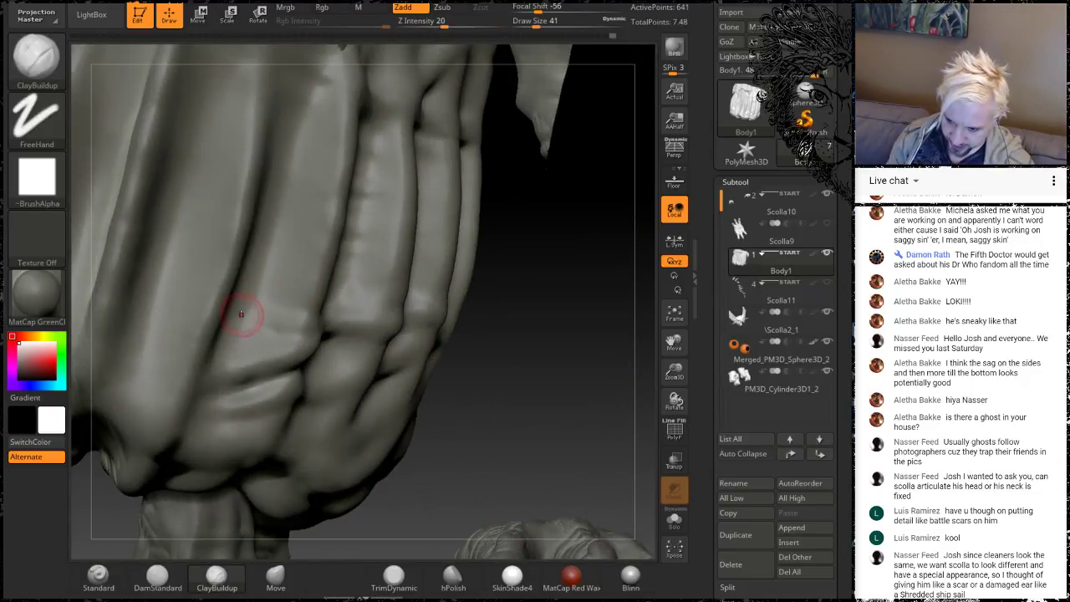
mouse_move(241, 314)
mouse_down()
mouse_move(255, 321)
mouse_move(239, 304)
mouse_move(310, 320)
mouse_up()
drag(525, 414, 468, 413)
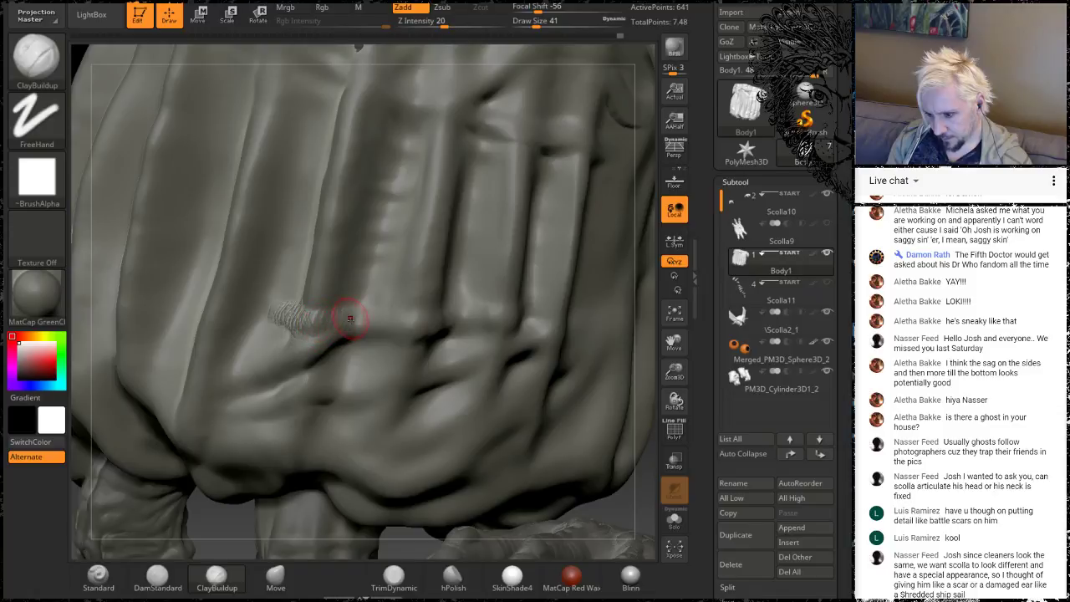
key(shift)
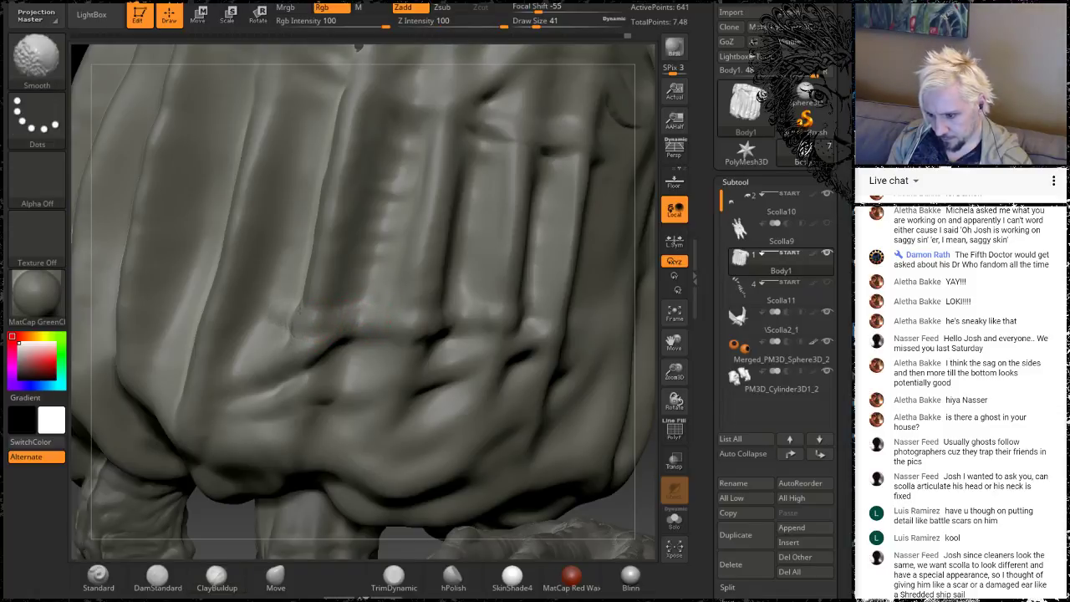
Add volume to the lower end of the inner wrinkle, just above the diagonal fold, with ClayBuildup and smooth it
alt+drag(630, 508, 610, 463)
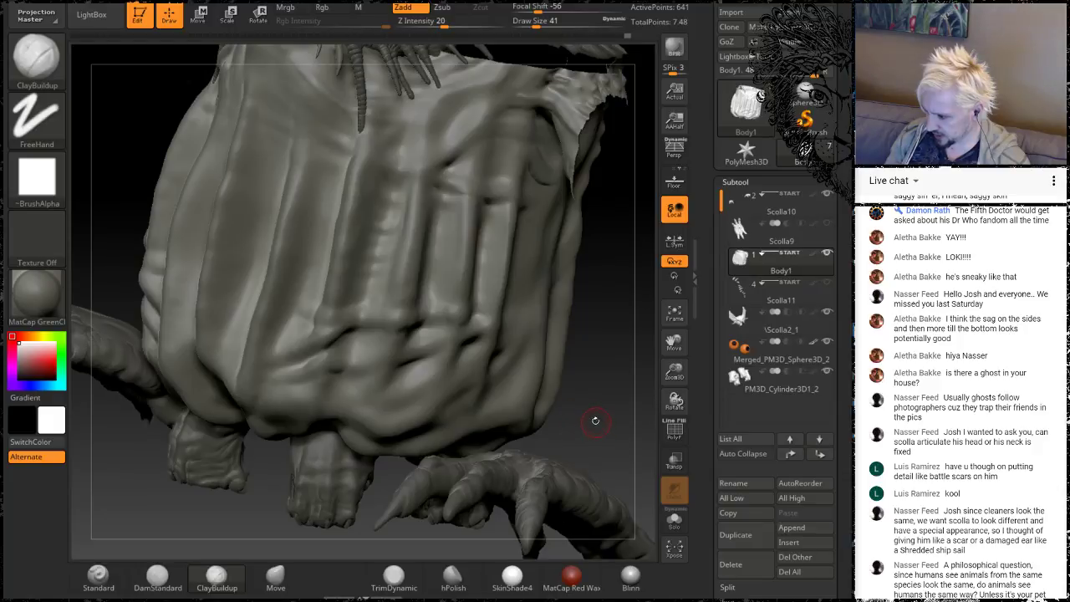
drag(570, 427, 570, 404)
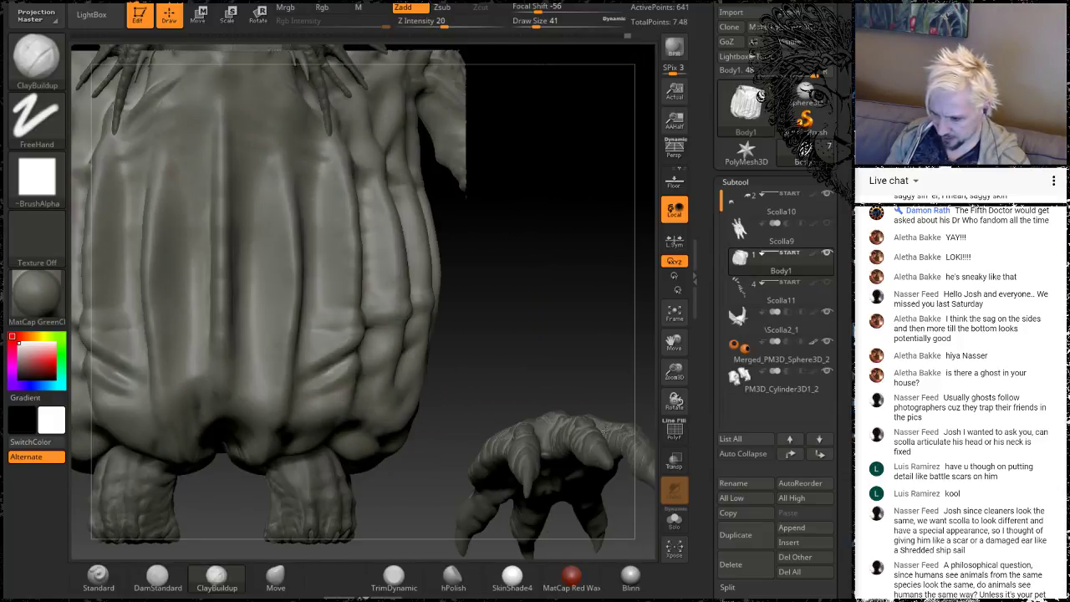
alt+drag(523, 353, 545, 446)
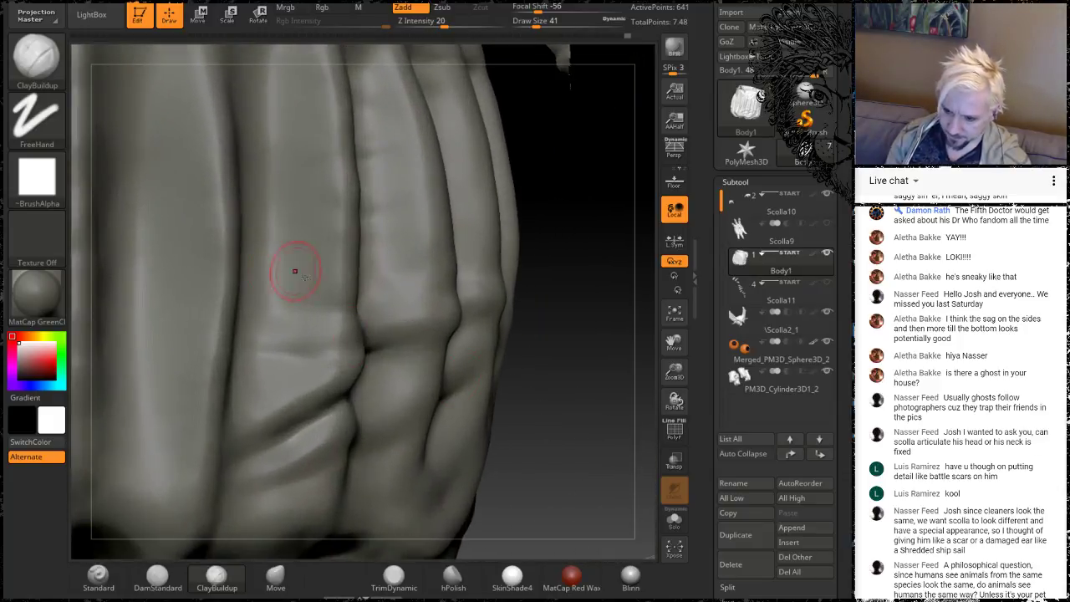
mouse_move(269, 336)
mouse_down()
mouse_move(344, 358)
mouse_move(293, 308)
mouse_move(298, 320)
mouse_move(264, 298)
mouse_up()
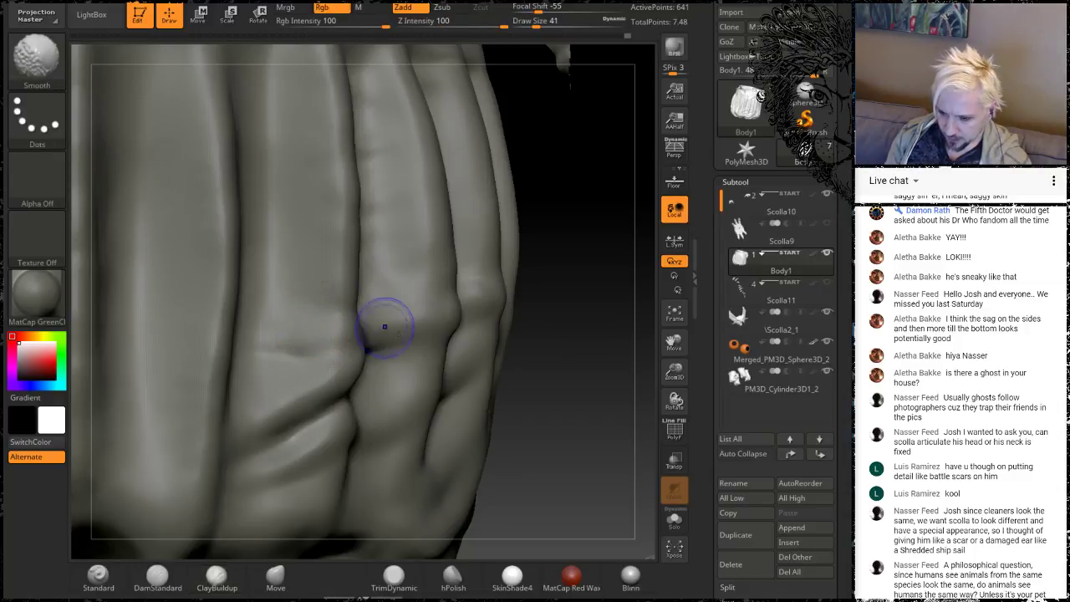
drag(602, 397, 543, 394)
Carry the horizontal fold across the full width of the inner wrinkle with ClayBuildup and smooth the crease beneath it
mouse_move(308, 337)
mouse_down()
mouse_move(306, 306)
mouse_move(318, 323)
mouse_move(299, 326)
mouse_up()
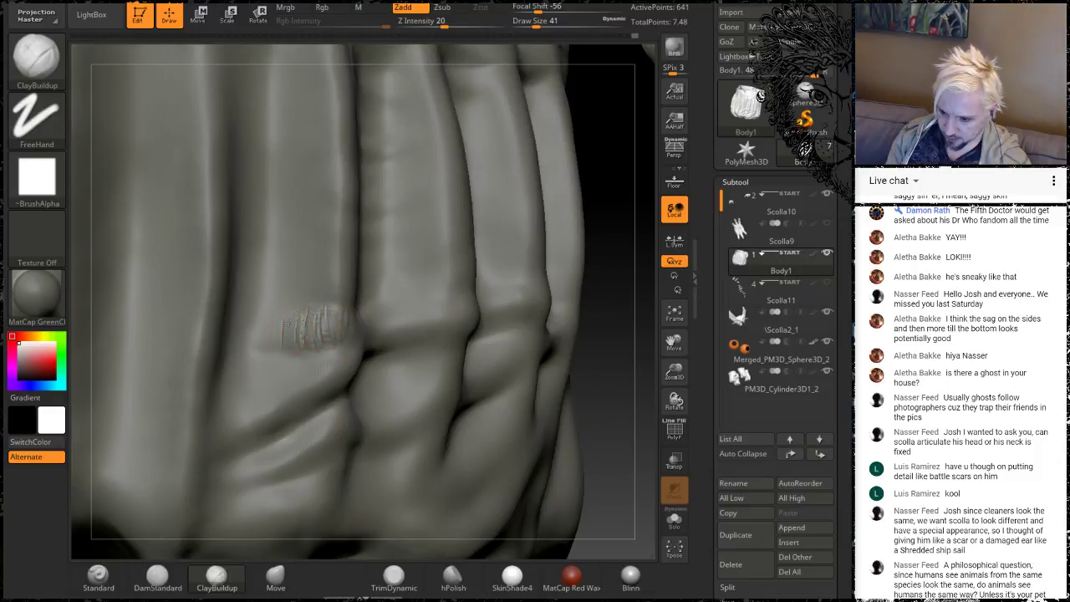
mouse_move(619, 428)
mouse_down()
mouse_move(315, 312)
mouse_move(383, 328)
mouse_move(408, 309)
mouse_move(433, 311)
mouse_move(357, 296)
mouse_up()
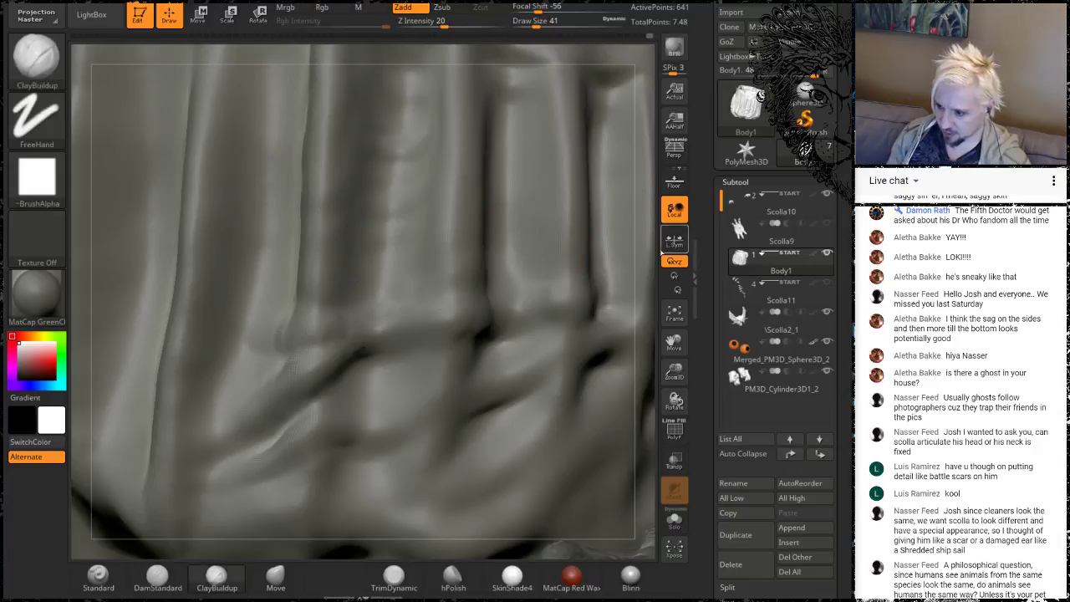
mouse_move(643, 276)
mouse_down()
mouse_move(626, 234)
mouse_move(627, 302)
mouse_move(572, 316)
mouse_move(594, 355)
mouse_move(611, 358)
mouse_move(517, 333)
mouse_up()
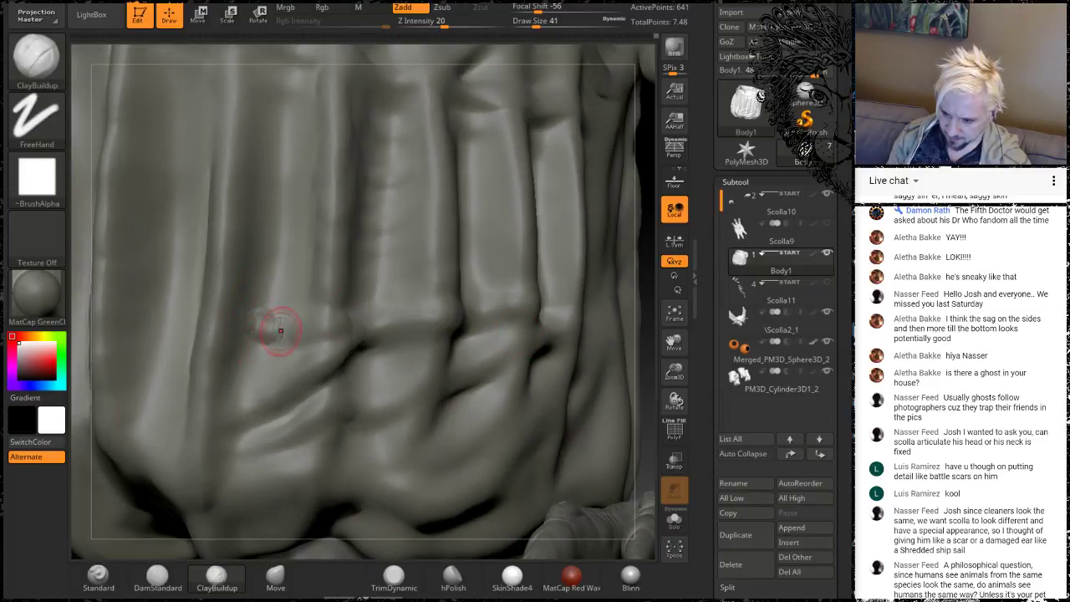
key(shift)
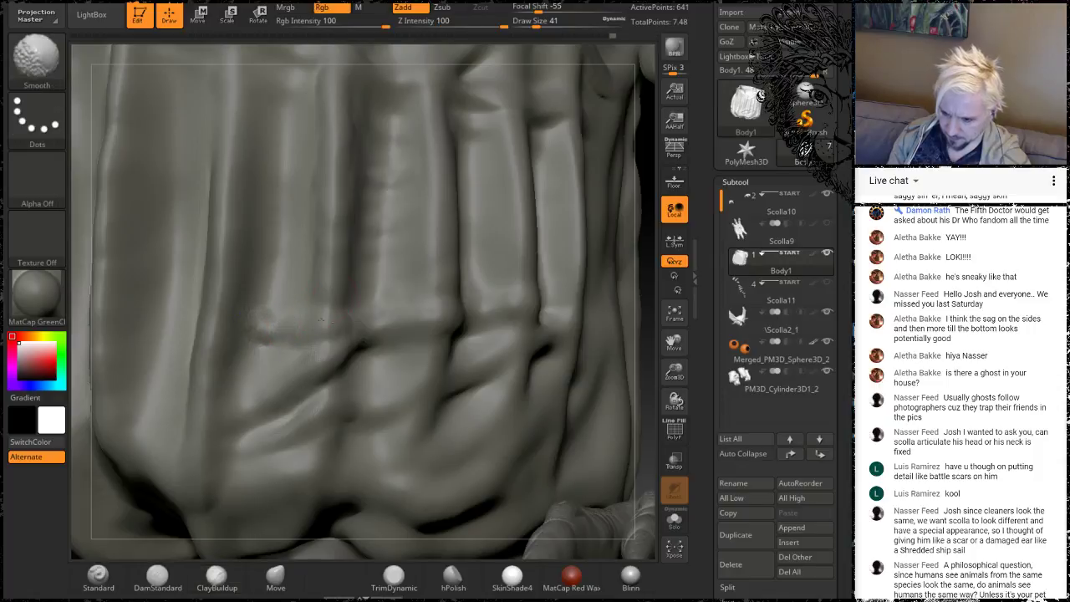
shift+drag(320, 319, 270, 335)
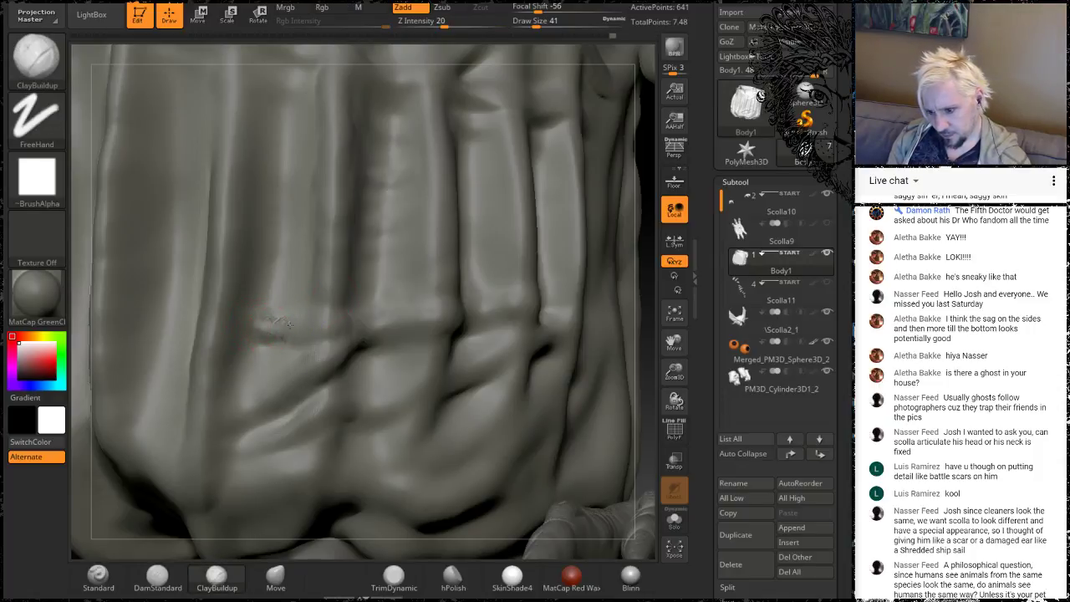
key(shift)
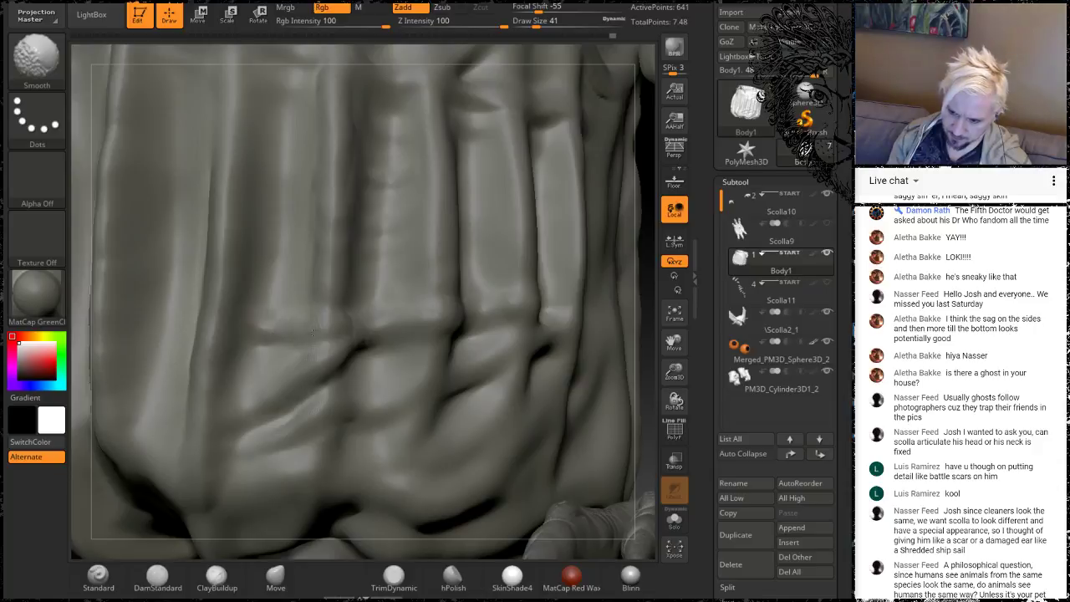
Add small horizontal skin wrinkles midway up the ridged vertical wrinkle with ClayBuildup and soften them with Smooth
mouse_move(645, 345)
alt+mouse_down()
mouse_move(618, 248)
mouse_move(526, 310)
mouse_move(513, 292)
mouse_move(509, 305)
mouse_move(543, 310)
mouse_move(530, 329)
mouse_move(553, 317)
mouse_move(480, 325)
alt+mouse_up()
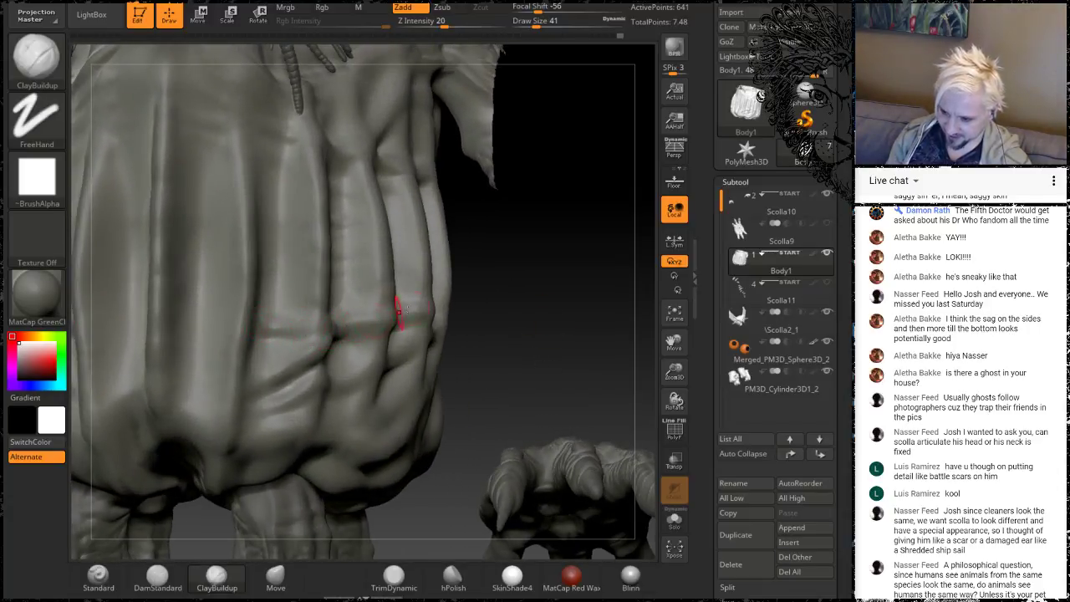
mouse_move(566, 310)
mouse_down()
mouse_move(518, 317)
mouse_move(584, 310)
mouse_move(534, 317)
mouse_move(565, 299)
mouse_move(581, 306)
mouse_move(582, 281)
mouse_move(536, 350)
mouse_move(520, 304)
mouse_move(532, 258)
mouse_move(563, 346)
mouse_move(619, 260)
mouse_move(627, 264)
mouse_up()
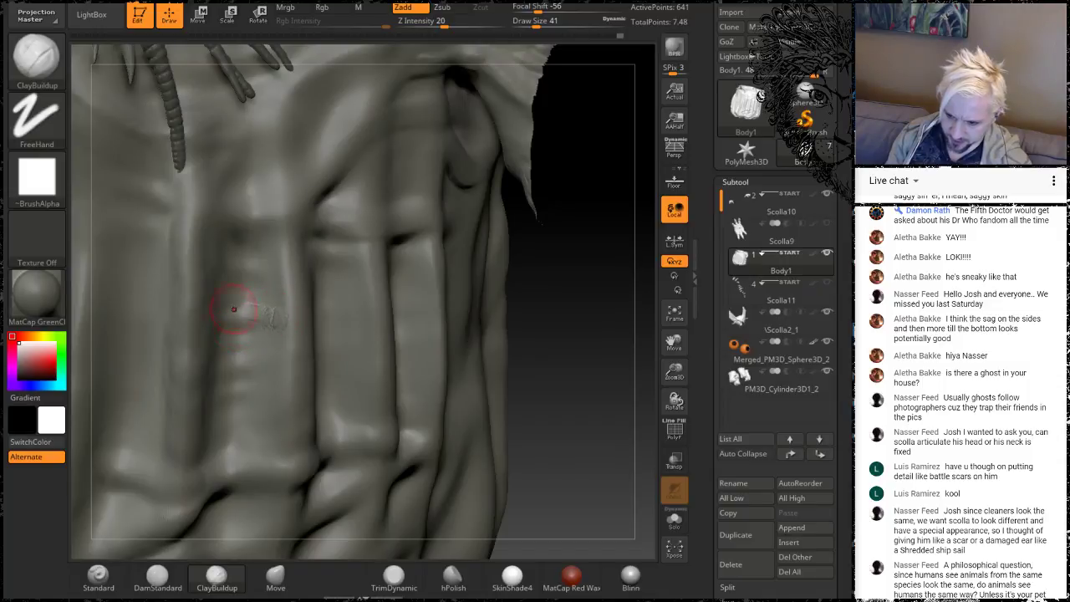
key(shift)
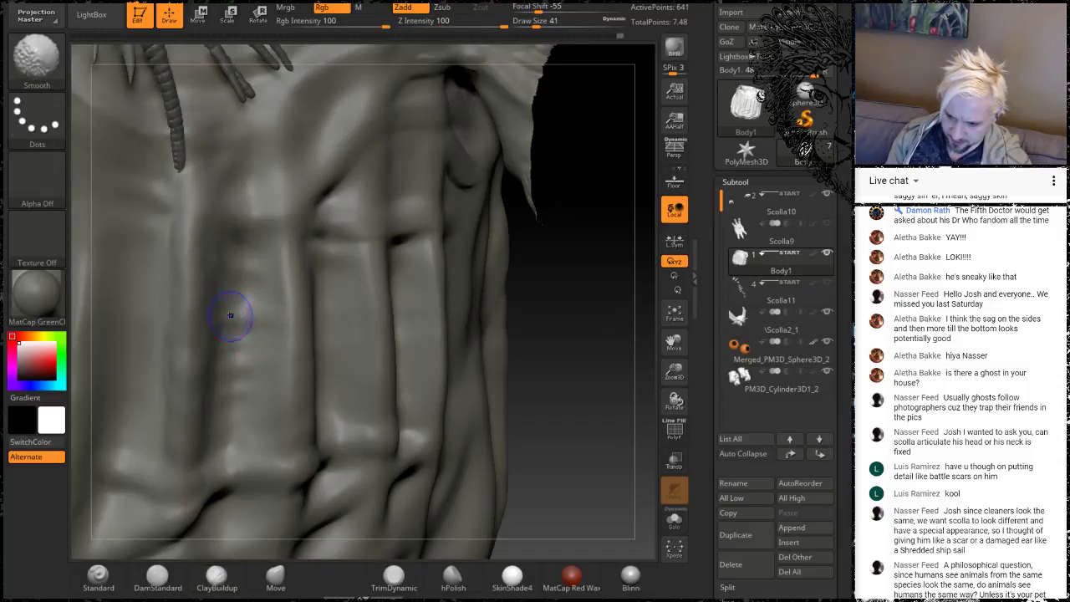
key(shift)
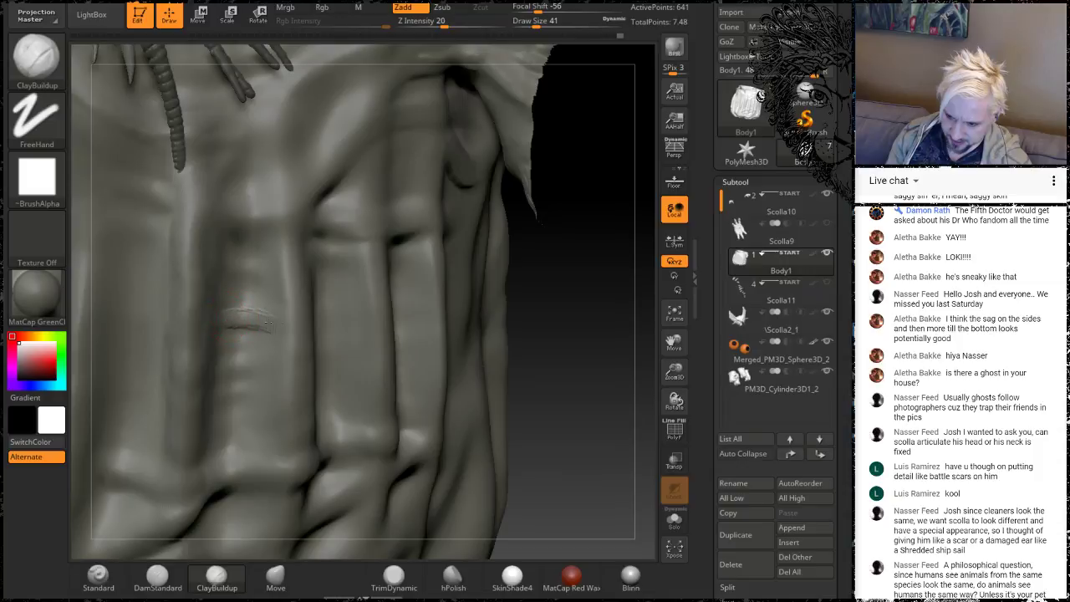
key(shift)
key(shift)
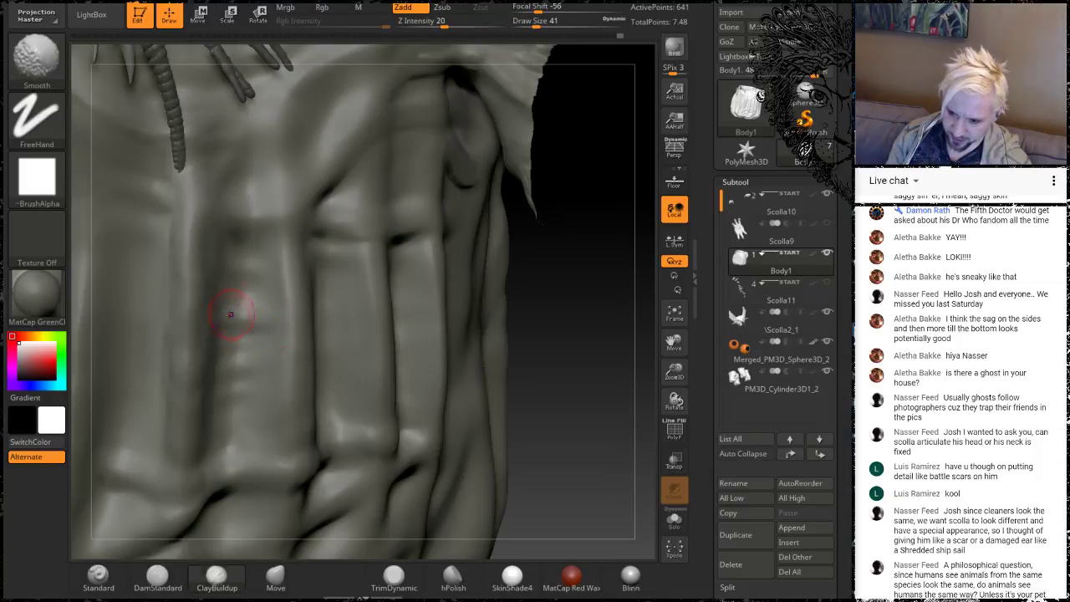
Deepen the small horizontal wrinkle midway up the ridged vertical wrinkle with ClayBuildup and soften it with Smooth
key(shift)
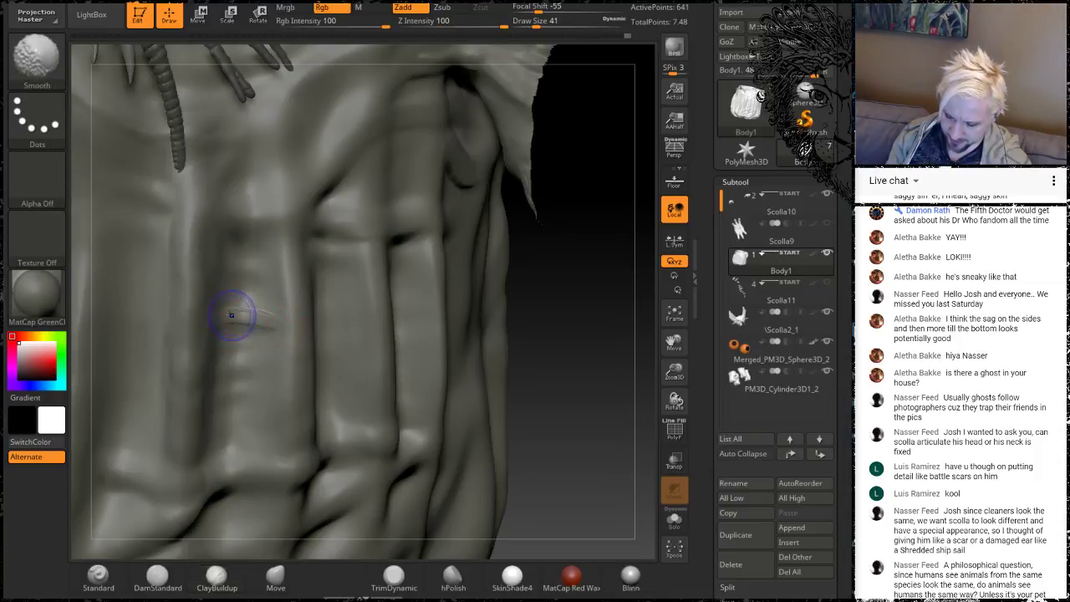
mouse_move(602, 363)
mouse_down()
mouse_move(589, 310)
mouse_move(566, 309)
mouse_up()
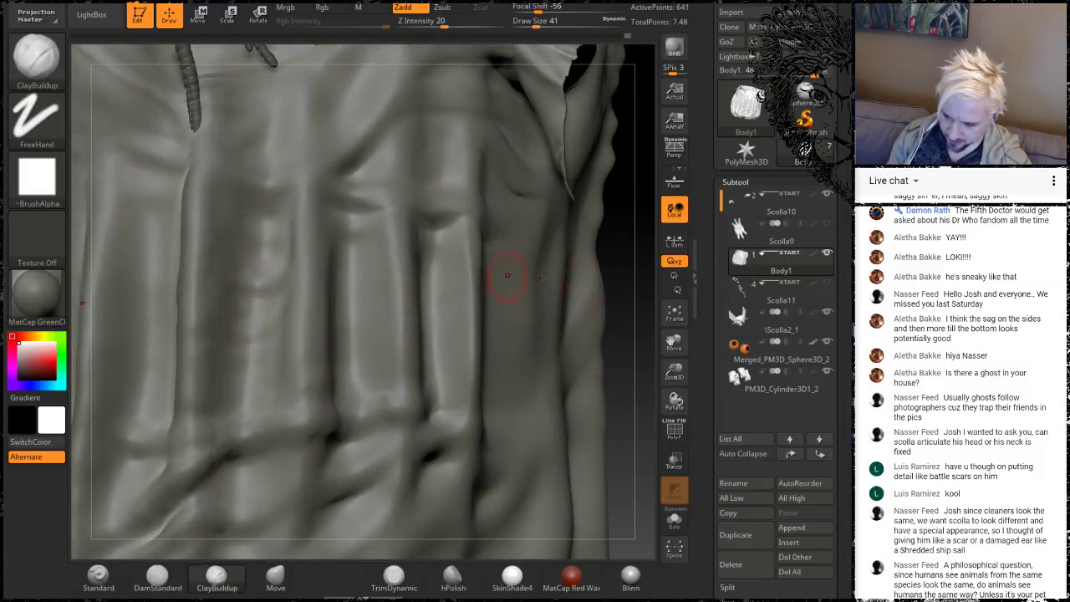
drag(615, 259, 254, 326)
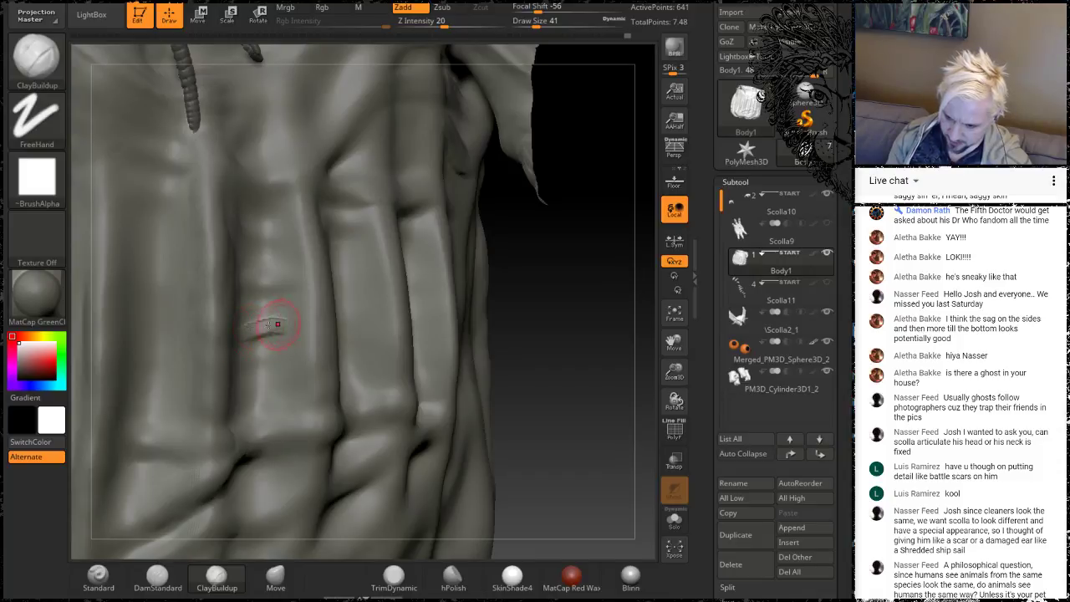
key(shift)
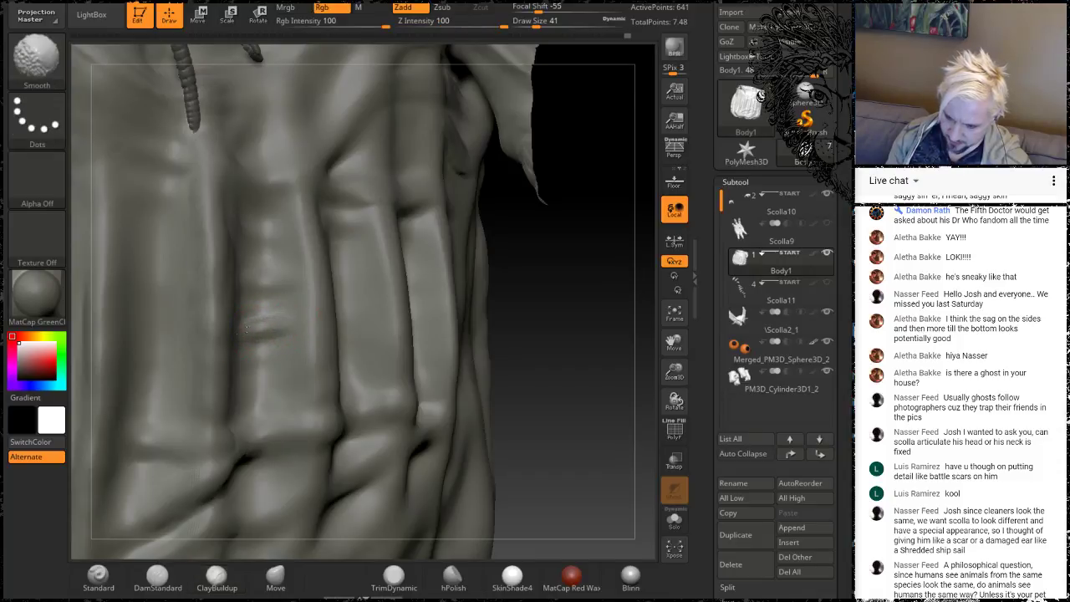
Extend the small horizontal wrinkle across the full width of the ridged vertical wrinkle with ClayBuildup and smooth it
drag(612, 292, 451, 309)
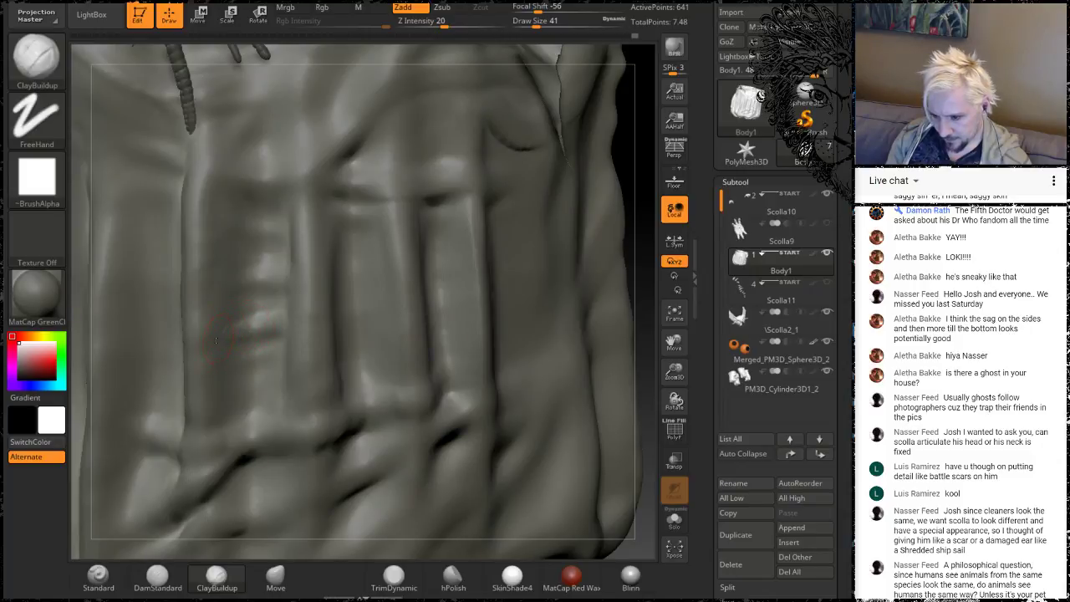
key(shift)
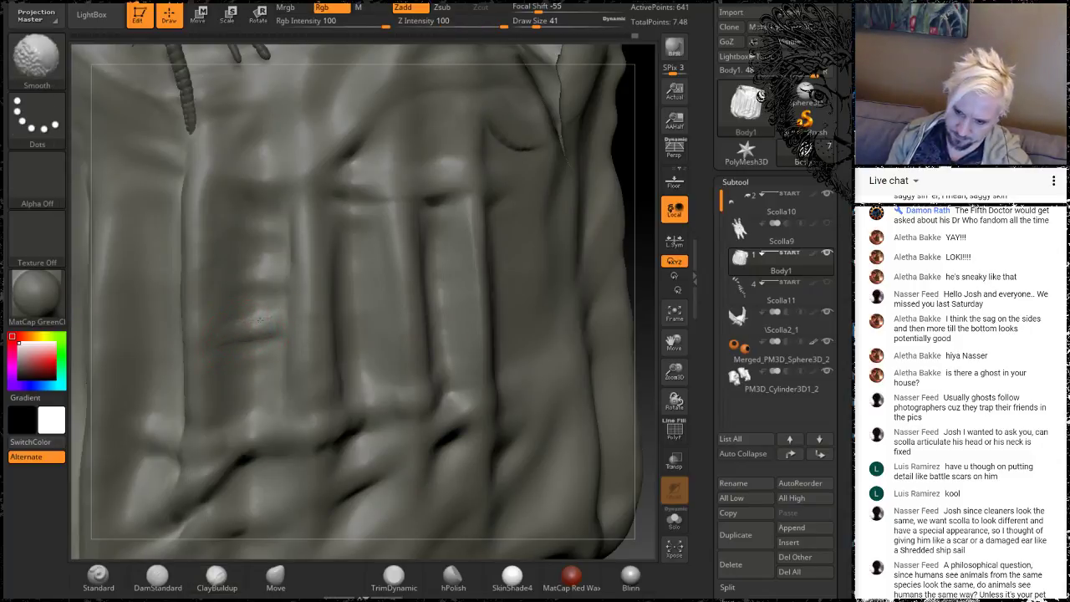
drag(611, 148, 576, 164)
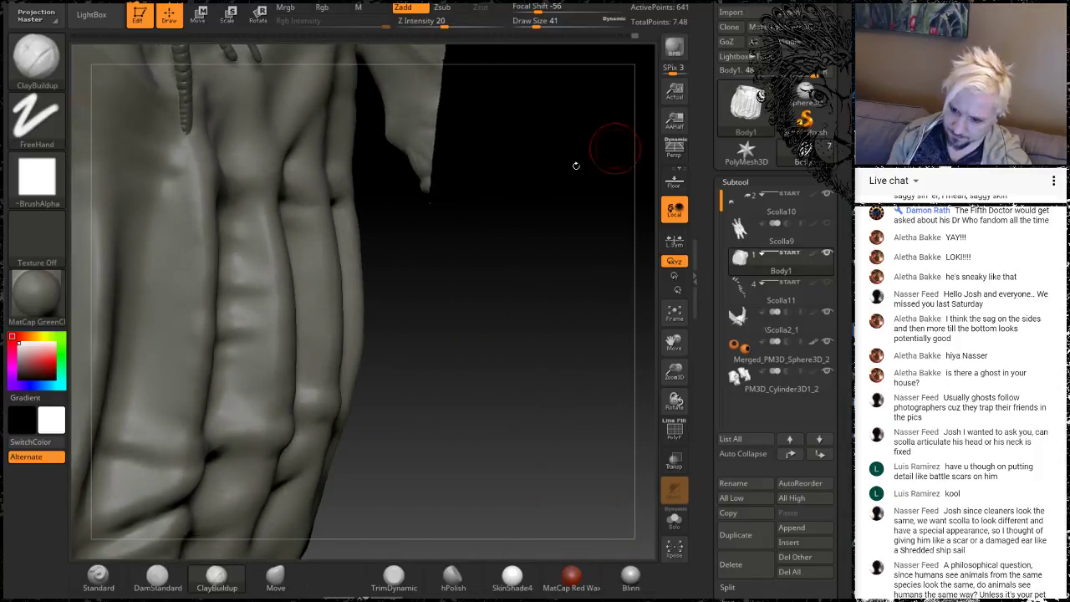
drag(235, 339, 243, 331)
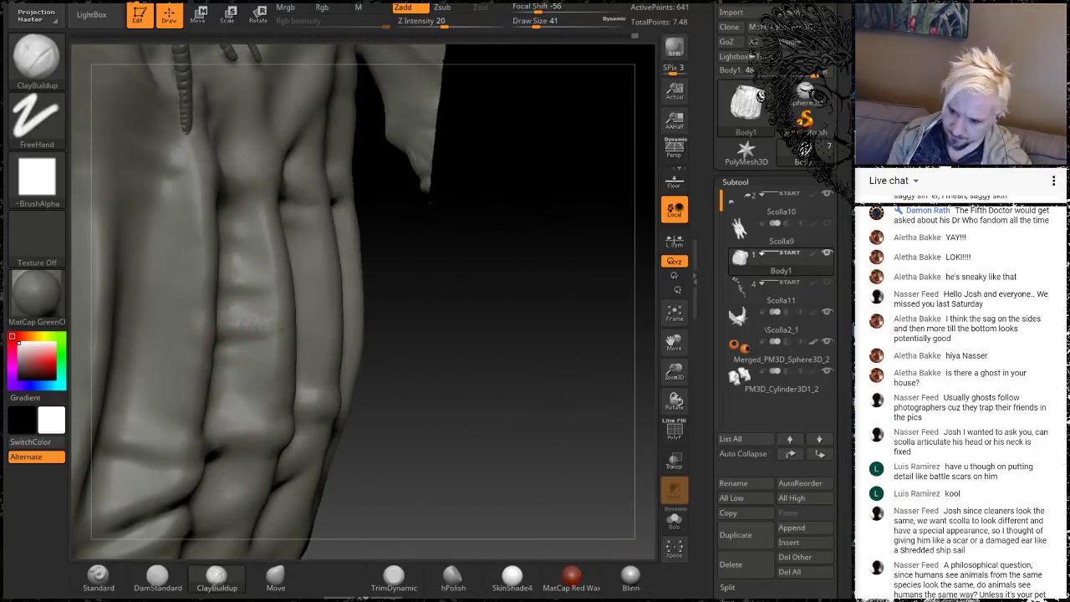
key(shift)
drag(518, 308, 470, 317)
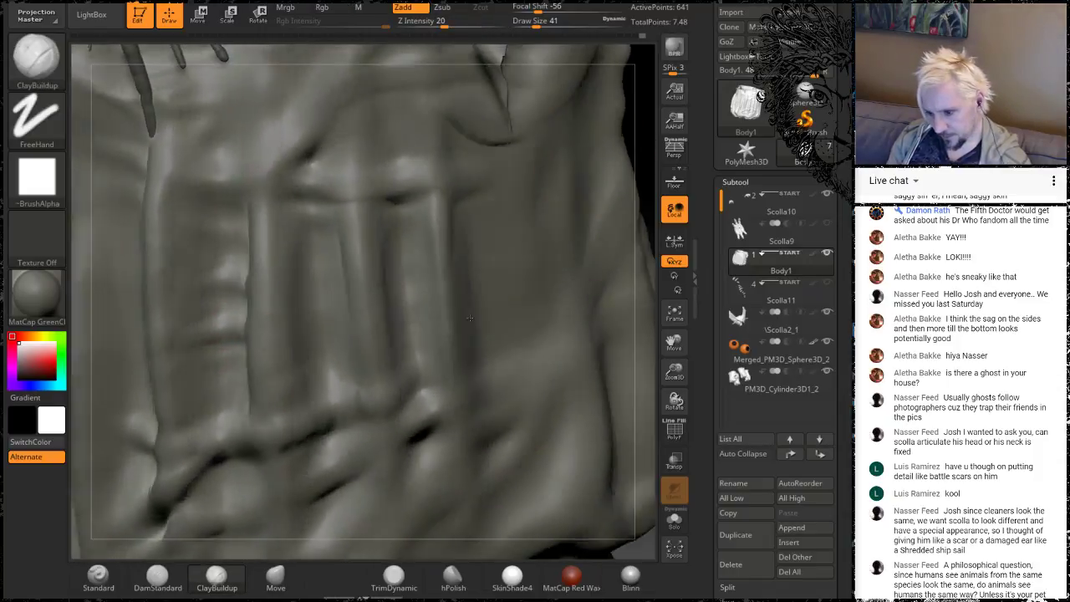
Add a short horizontal ridge on the vertical wrinkle next to the ridged one with ClayBuildup and smooth it down
right_drag(468, 318, 343, 321)
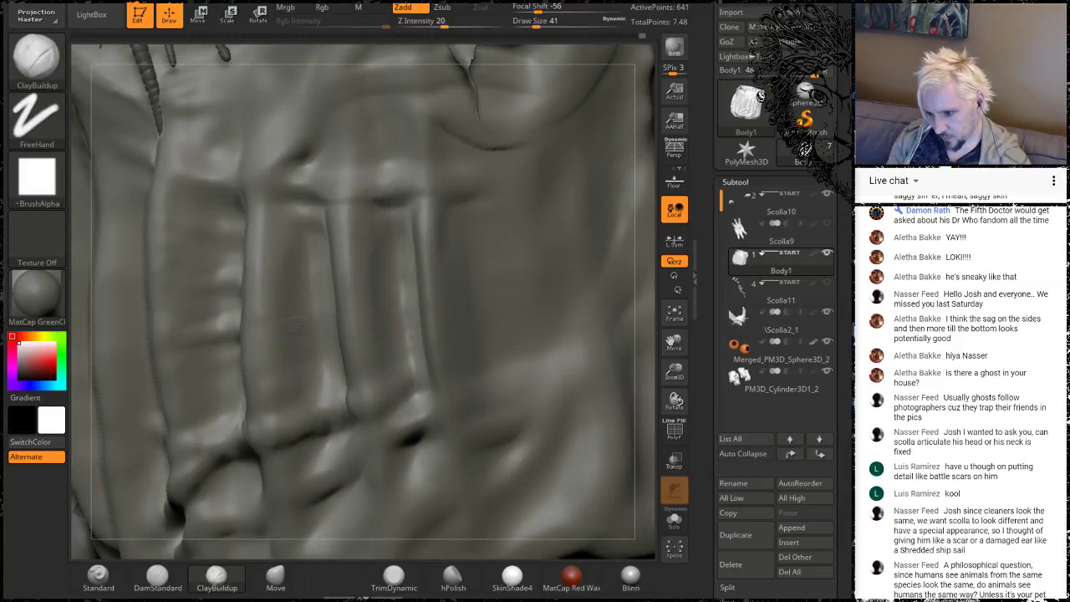
drag(303, 330, 333, 328)
drag(643, 229, 735, 232)
drag(599, 239, 493, 259)
key(shift)
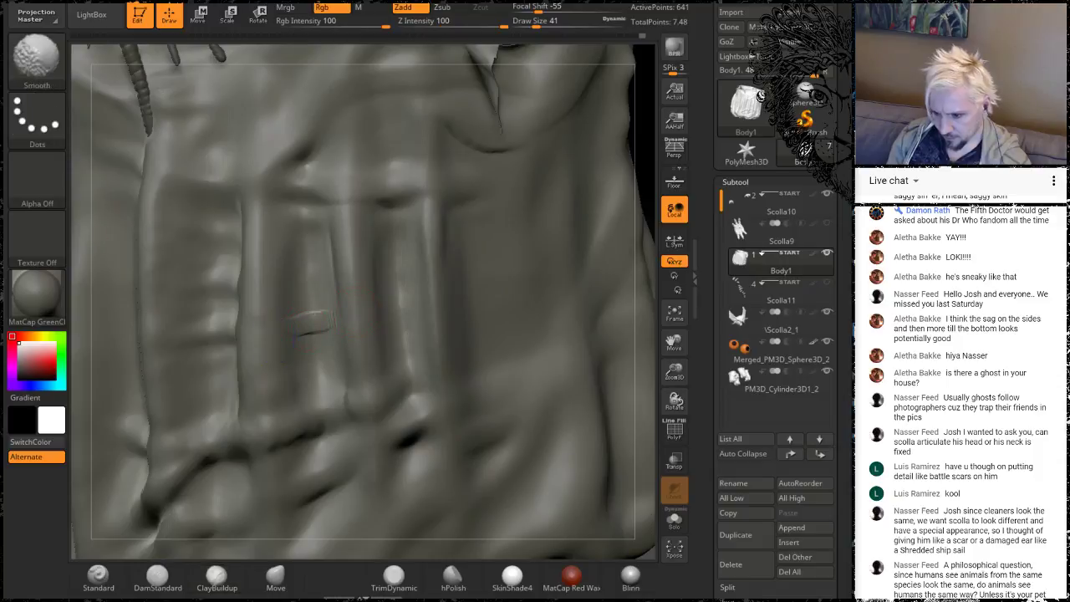
shift+drag(331, 314, 305, 384)
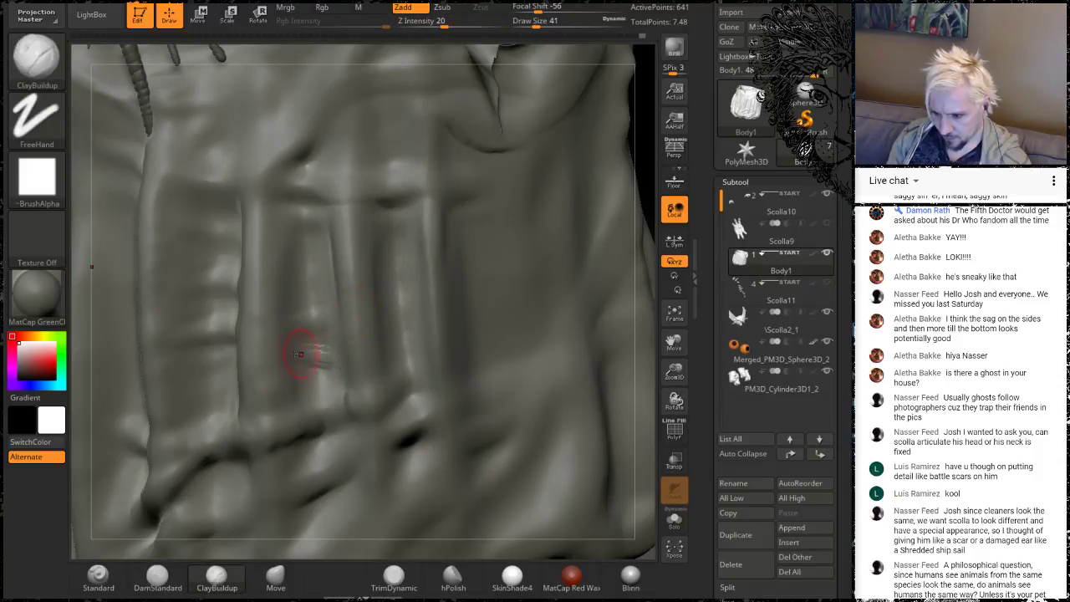
Build a pronounced horizontal fold across the lower part of the neighbouring vertical wrinkle with ClayBuildup and smooth its edges
drag(288, 350, 332, 361)
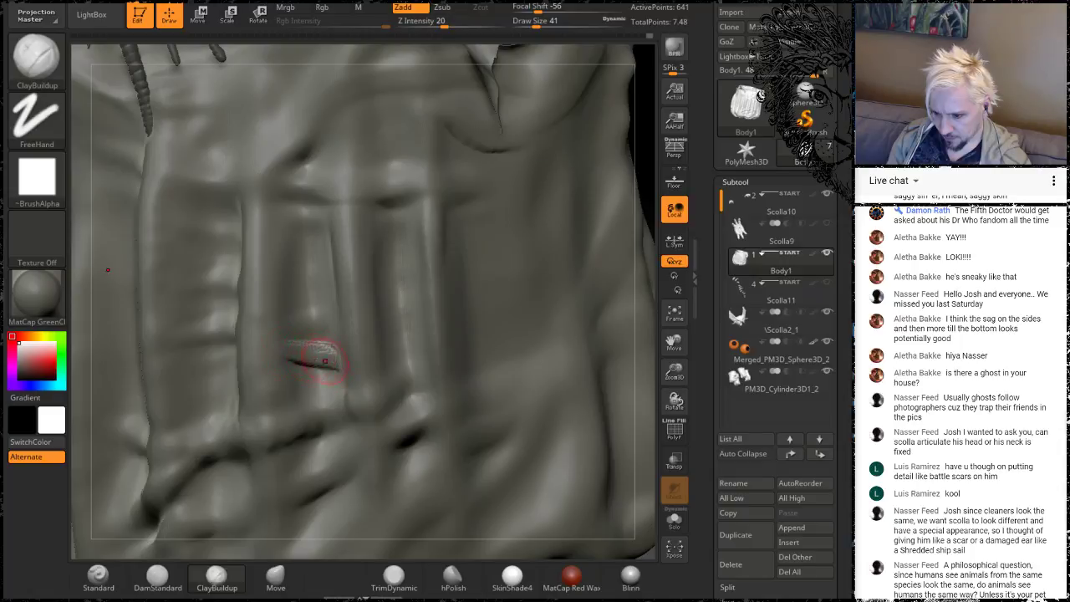
mouse_move(299, 357)
shift+mouse_down()
mouse_move(317, 351)
mouse_move(308, 344)
mouse_move(324, 358)
shift+mouse_up()
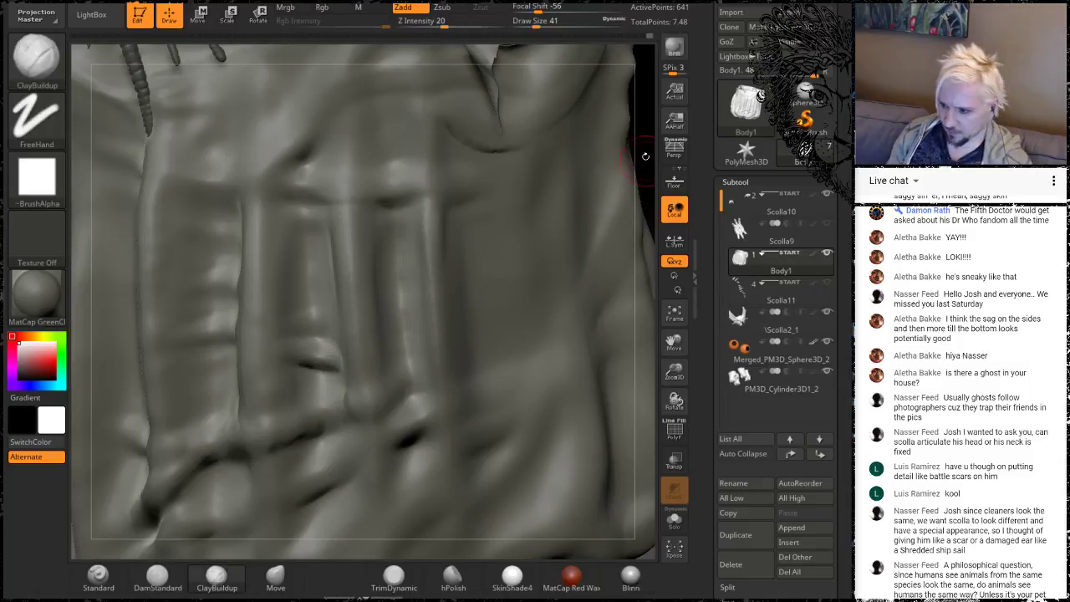
mouse_move(645, 156)
mouse_down()
mouse_move(588, 153)
mouse_move(594, 198)
mouse_move(579, 219)
mouse_up()
alt+drag(540, 288, 559, 324)
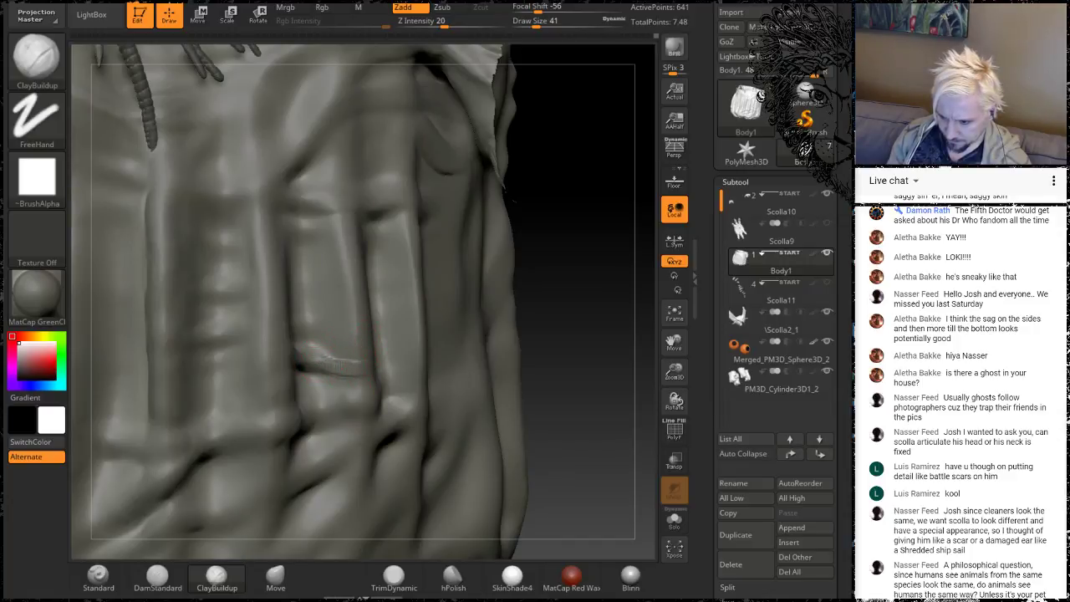
mouse_move(310, 355)
shift+mouse_down()
mouse_move(351, 365)
mouse_move(327, 359)
mouse_move(335, 356)
shift+mouse_up()
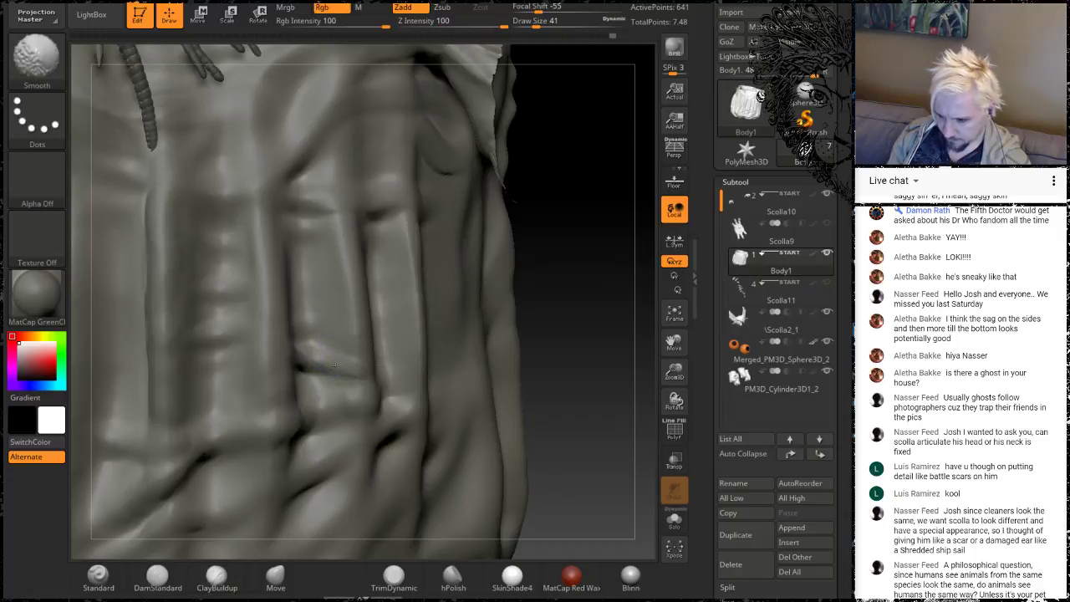
drag(563, 289, 460, 294)
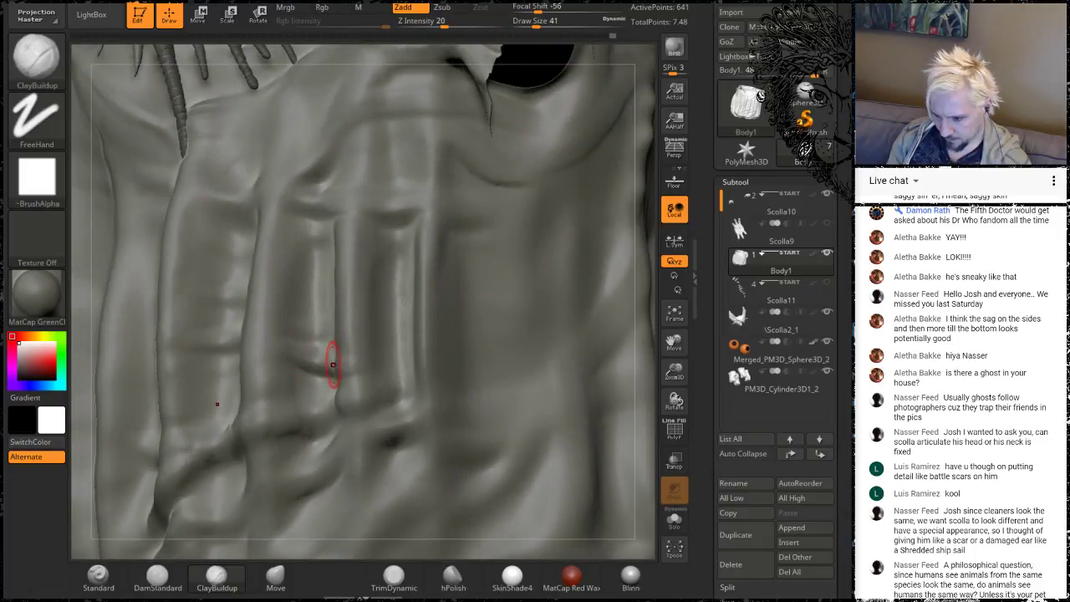
key(shift)
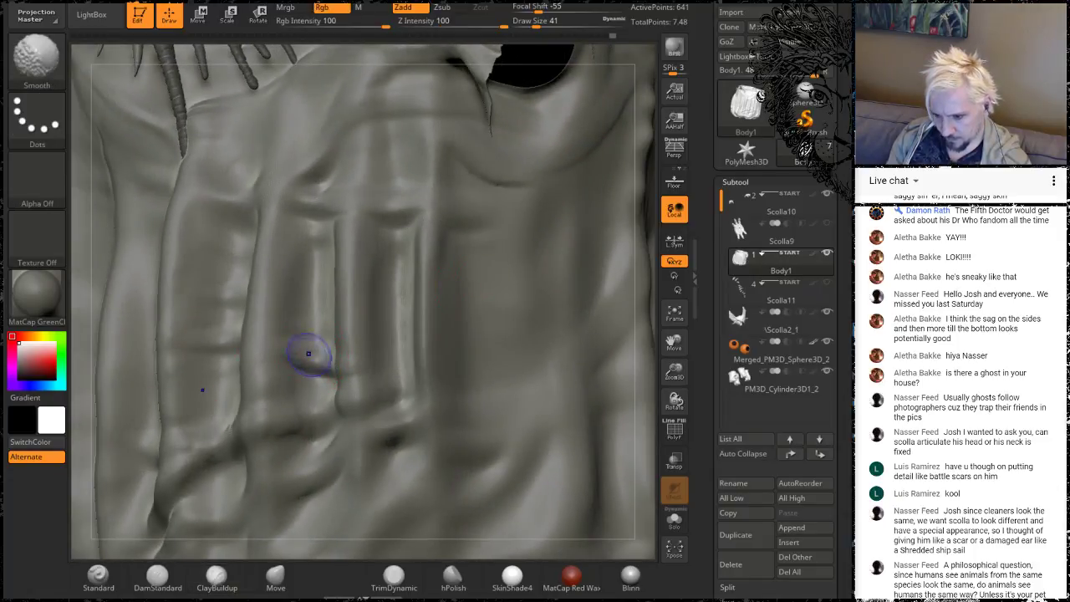
shift+drag(308, 353, 327, 352)
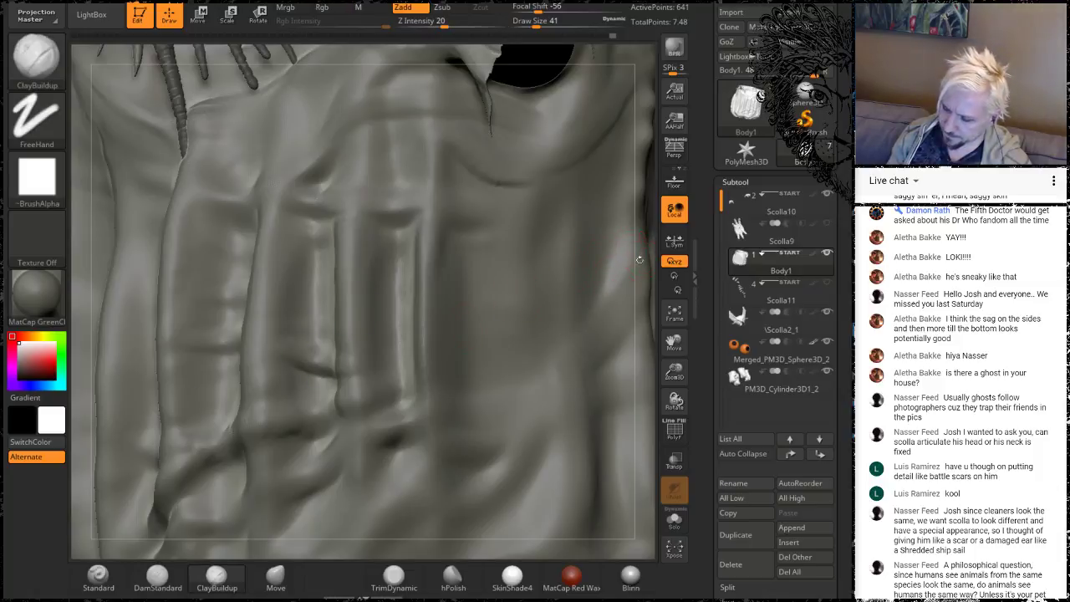
Add a fainter horizontal wrinkle just above the pronounced fold on the neighbouring vertical wrinkle and soften it with Smooth
mouse_move(639, 260)
mouse_down()
mouse_move(552, 338)
mouse_move(527, 326)
mouse_move(528, 334)
mouse_move(573, 285)
mouse_move(622, 347)
mouse_move(585, 322)
mouse_move(595, 306)
mouse_move(509, 305)
mouse_up()
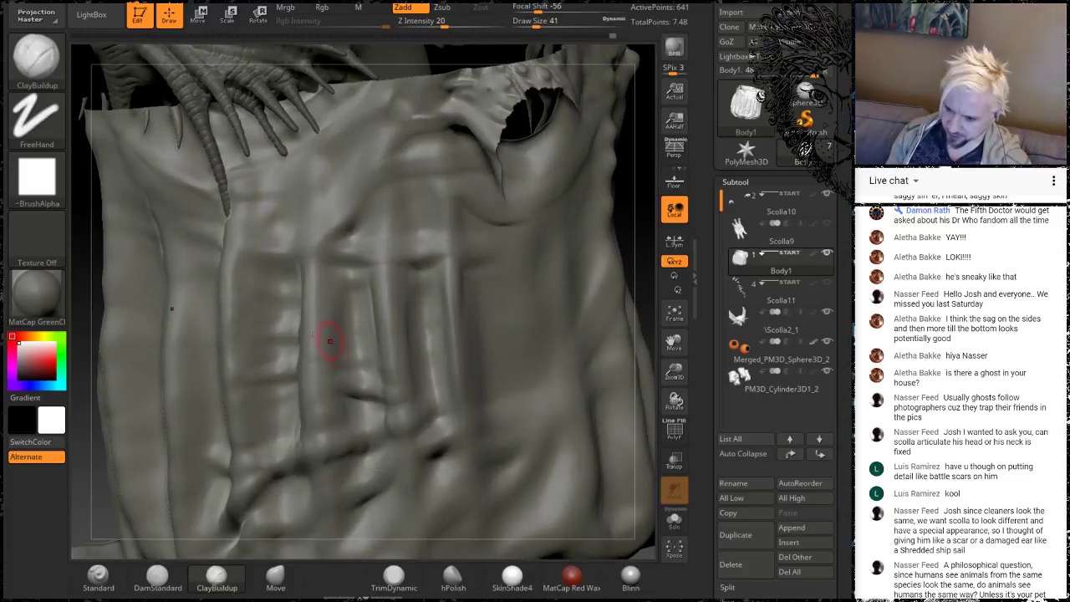
mouse_move(81, 282)
alt+mouse_down()
mouse_move(81, 272)
mouse_move(113, 305)
mouse_move(142, 307)
alt+mouse_up()
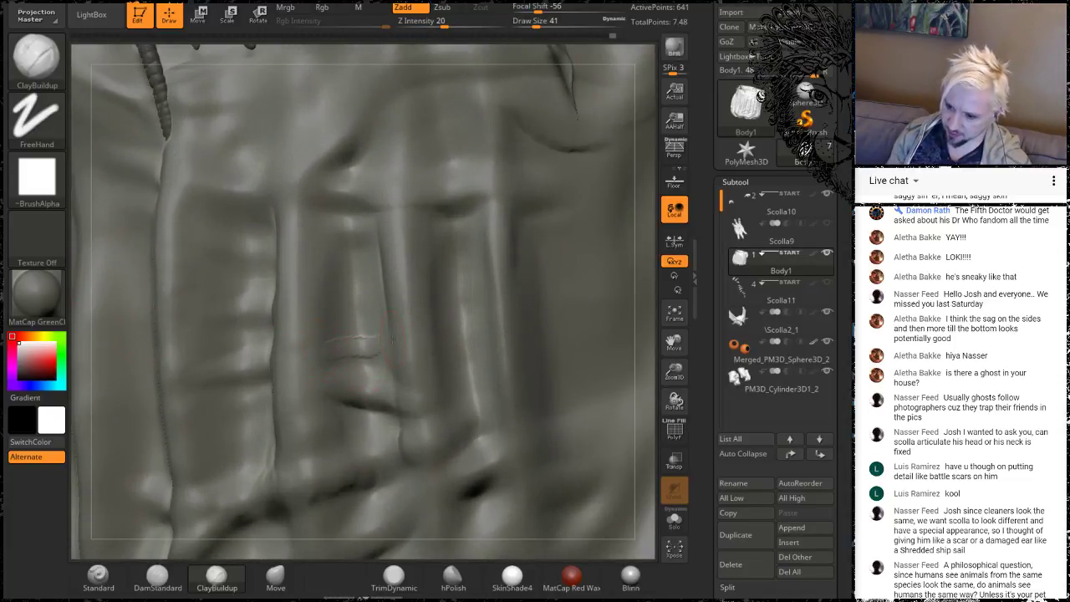
key(shift)
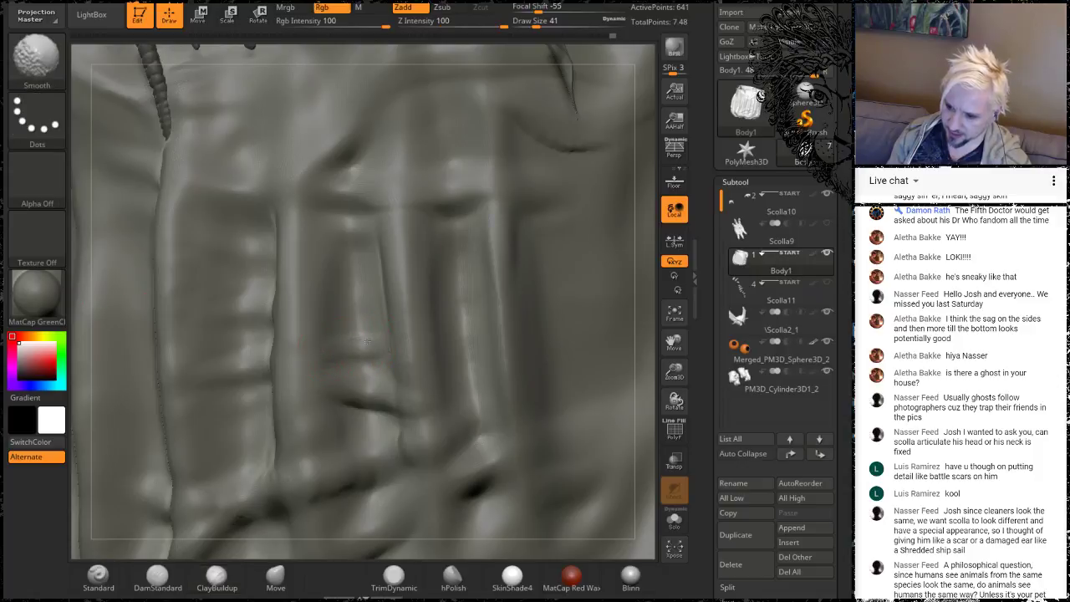
drag(82, 317, 346, 318)
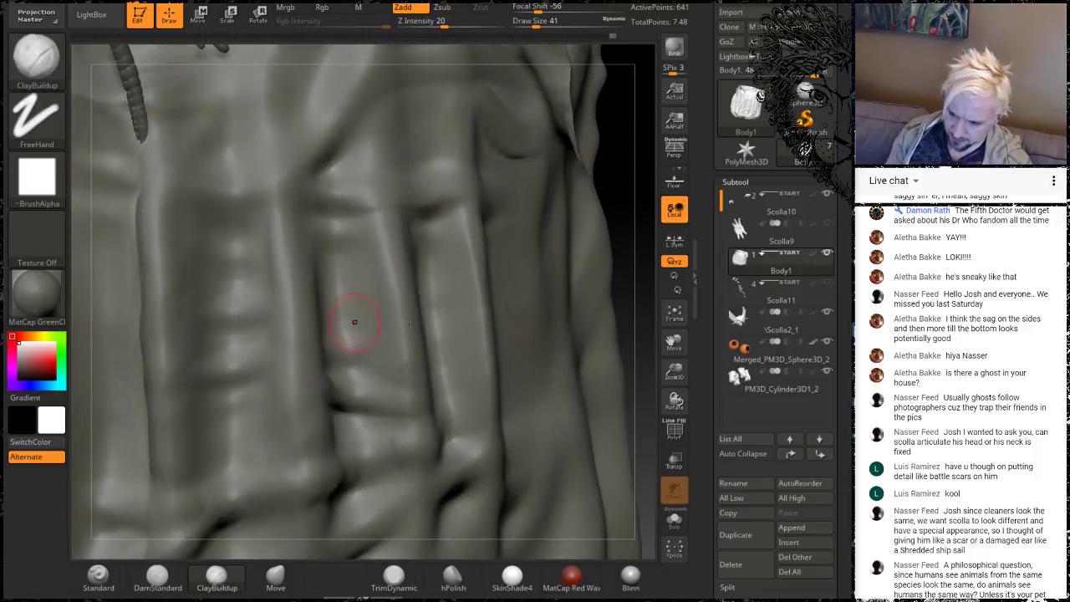
Thicken the faint wrinkle above the pronounced fold with overlapping ClayBuildup strokes and blend it with Smooth
mouse_move(626, 268)
mouse_down()
mouse_move(379, 346)
mouse_move(388, 346)
mouse_move(359, 338)
mouse_up()
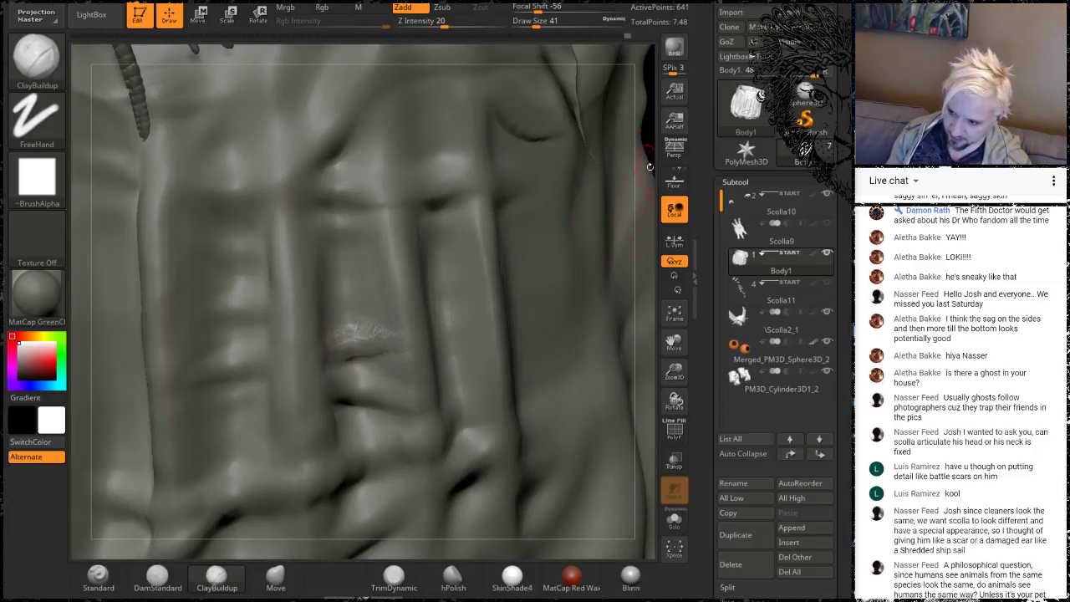
mouse_move(647, 141)
mouse_down()
mouse_move(640, 158)
mouse_move(589, 174)
mouse_up()
shift+drag(366, 328, 367, 331)
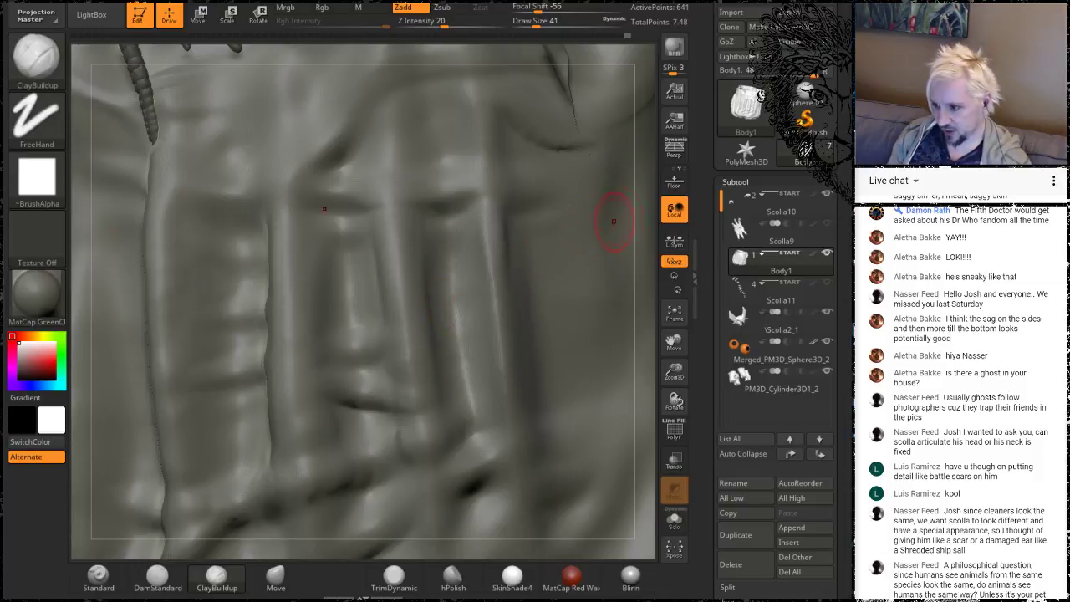
drag(647, 211, 539, 146)
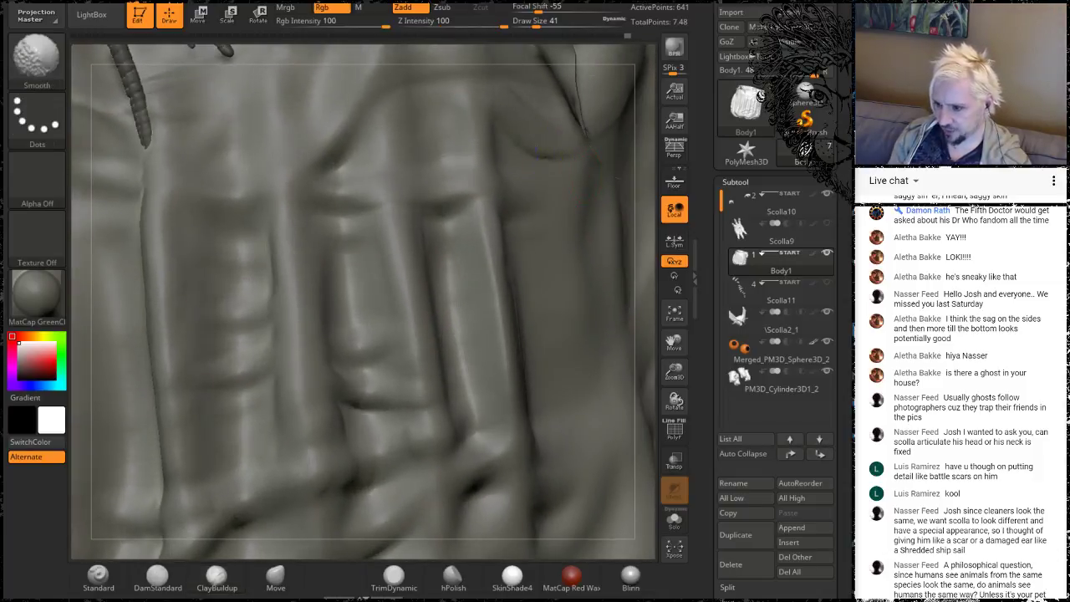
mouse_move(645, 145)
mouse_down()
mouse_move(655, 181)
mouse_move(636, 171)
mouse_up()
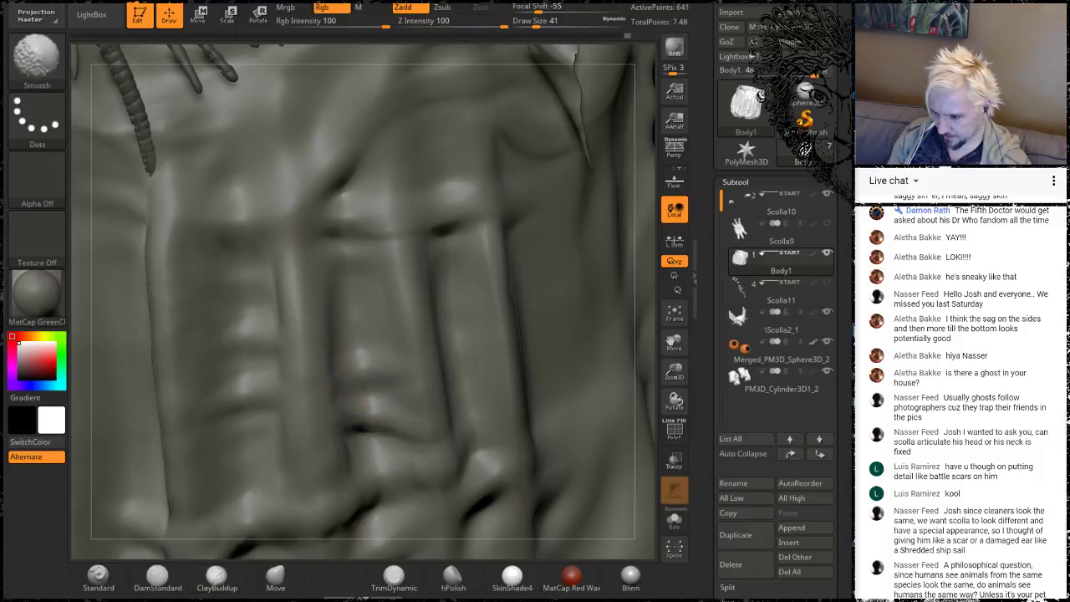
mouse_move(644, 283)
mouse_down()
mouse_move(575, 345)
mouse_move(580, 359)
mouse_move(598, 333)
mouse_up()
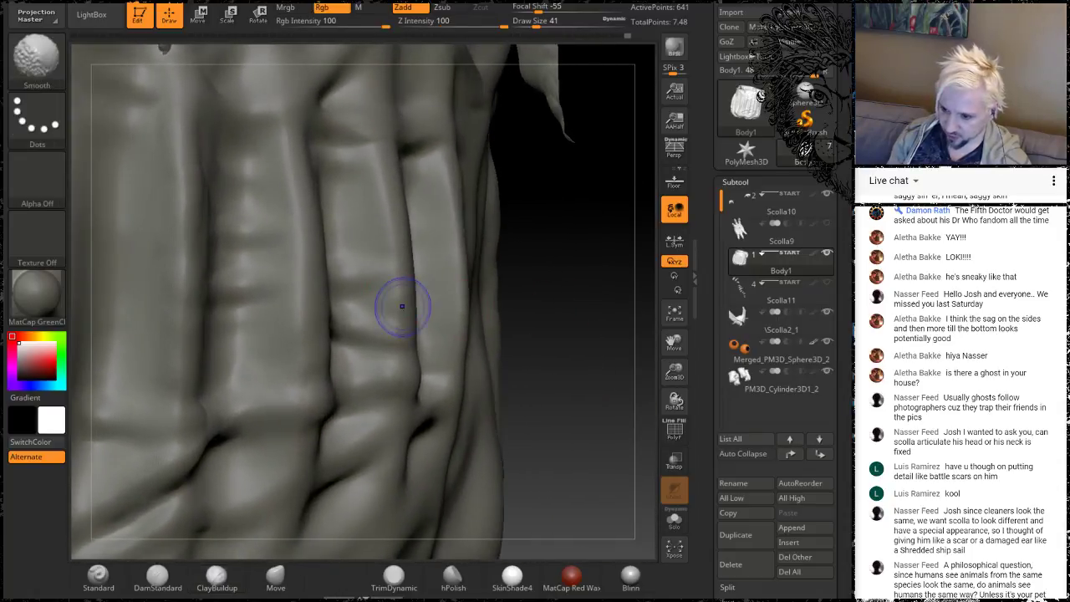
Smooth both edges of the newly folded vertical wrinkle and the crease along its lower end
shift+drag(403, 306, 435, 268)
mouse_move(577, 348)
mouse_down()
mouse_move(555, 333)
mouse_move(573, 332)
mouse_up()
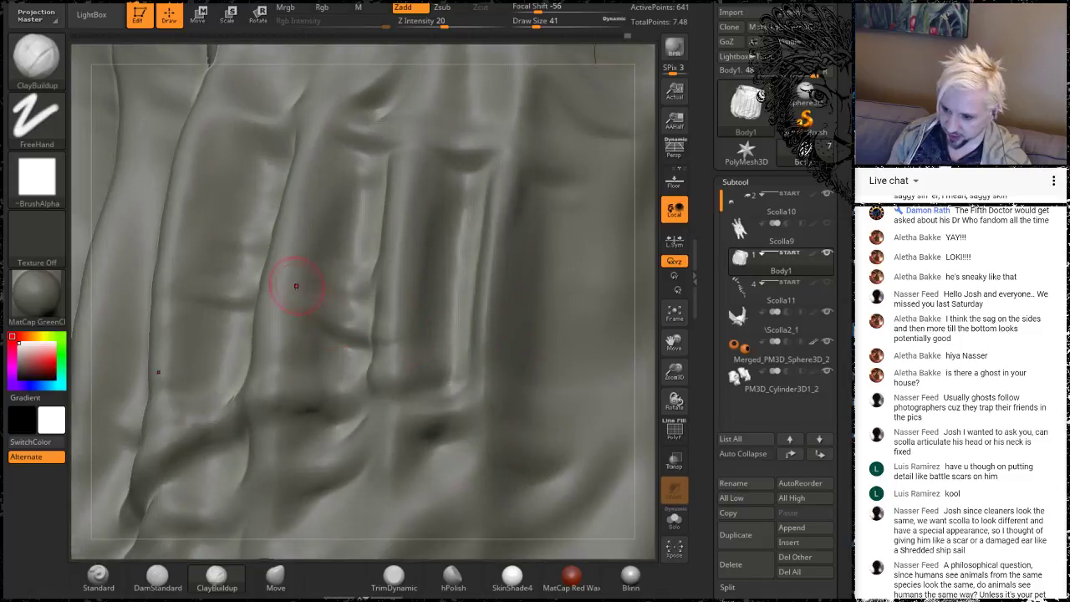
shift+drag(297, 287, 302, 331)
shift+drag(312, 403, 218, 420)
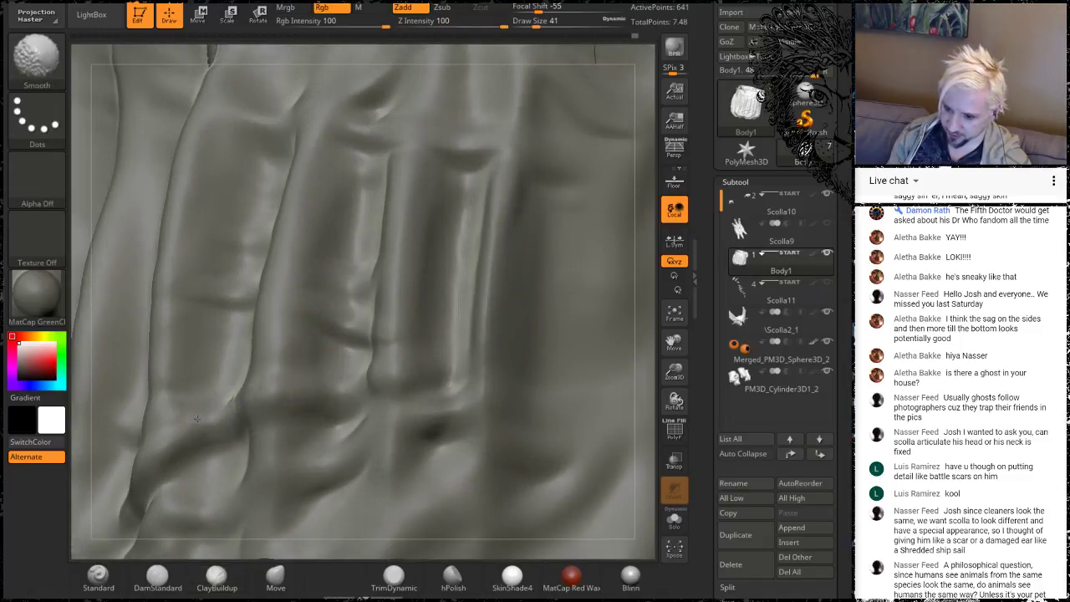
Carry the upper horizontal wrinkle across the width of the newly folded vertical wrinkle with ClayBuildup and smooth it
mouse_move(644, 256)
mouse_down()
mouse_move(683, 285)
mouse_move(573, 270)
mouse_up()
mouse_move(612, 232)
alt+mouse_down()
mouse_move(509, 310)
mouse_move(530, 320)
mouse_move(521, 293)
alt+mouse_up()
mouse_move(455, 366)
alt+mouse_down()
mouse_move(558, 342)
mouse_move(561, 324)
mouse_move(335, 277)
alt+mouse_up()
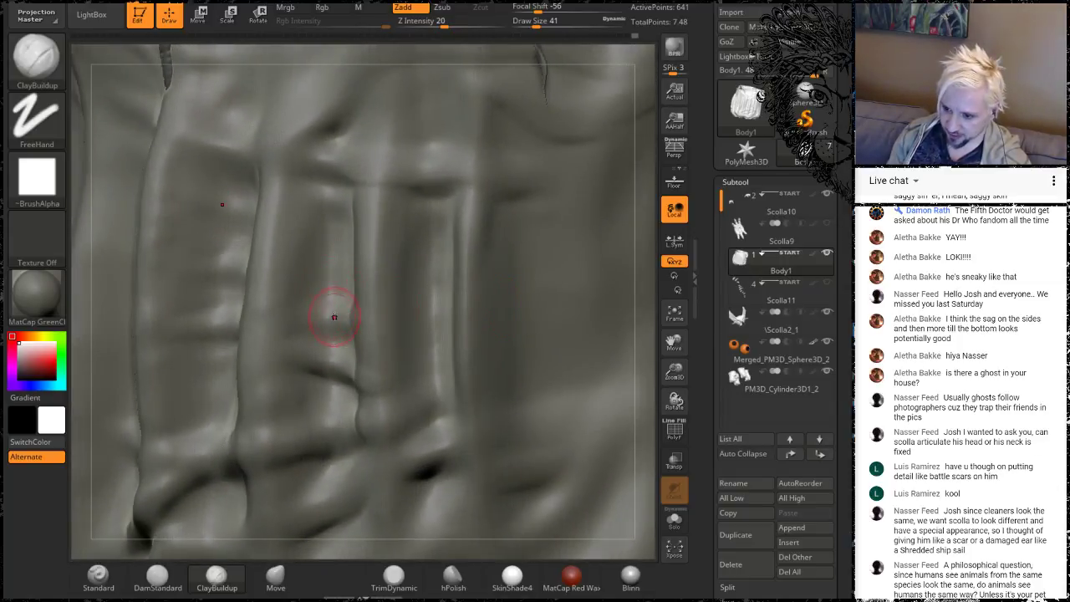
mouse_move(334, 317)
mouse_down()
mouse_move(288, 315)
mouse_move(333, 311)
mouse_move(322, 304)
mouse_up()
shift+drag(278, 336, 342, 337)
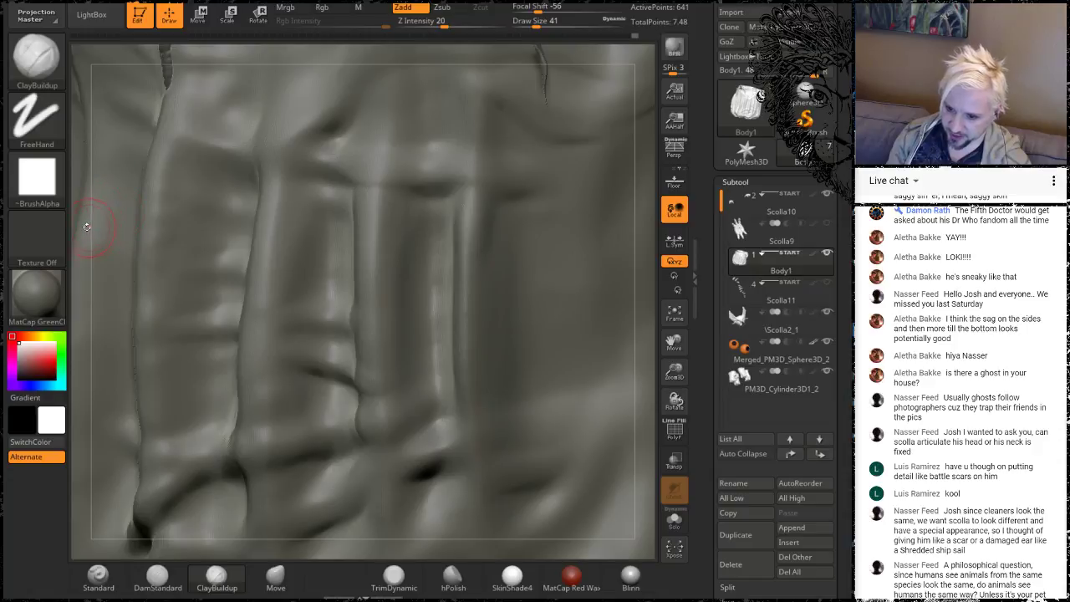
Build up the lower horizontal fold past the end of the last vertical wrinkle with ClayBuildup strokes and soften it with Smooth
drag(87, 227, 315, 234)
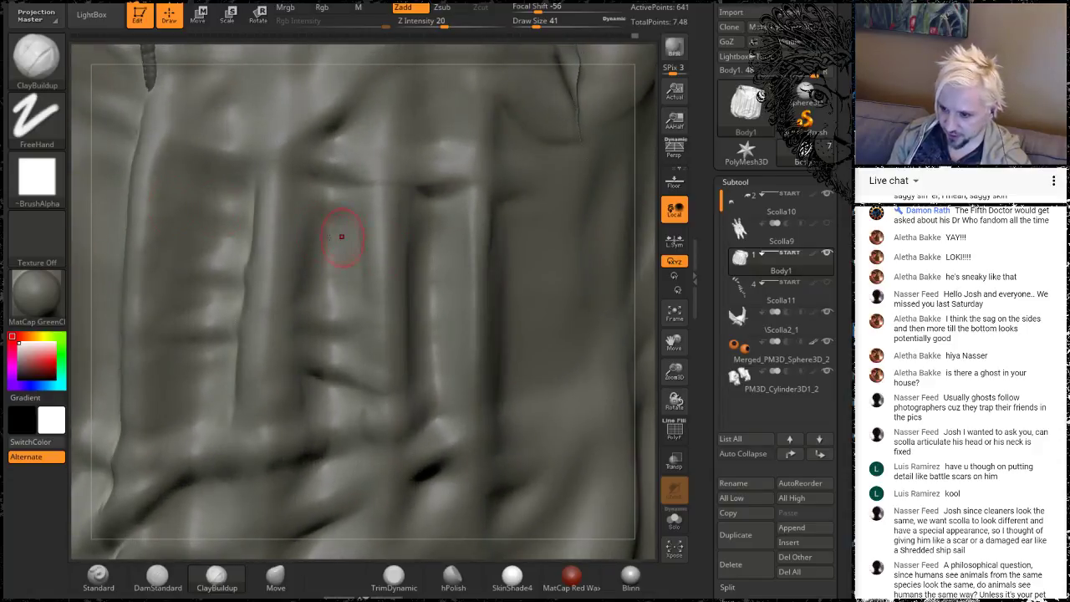
mouse_move(645, 276)
alt+mouse_down()
mouse_move(618, 191)
mouse_move(543, 193)
alt+mouse_up()
mouse_move(510, 310)
mouse_down()
mouse_move(540, 292)
mouse_move(511, 320)
mouse_move(522, 367)
mouse_move(597, 376)
mouse_move(466, 379)
mouse_up()
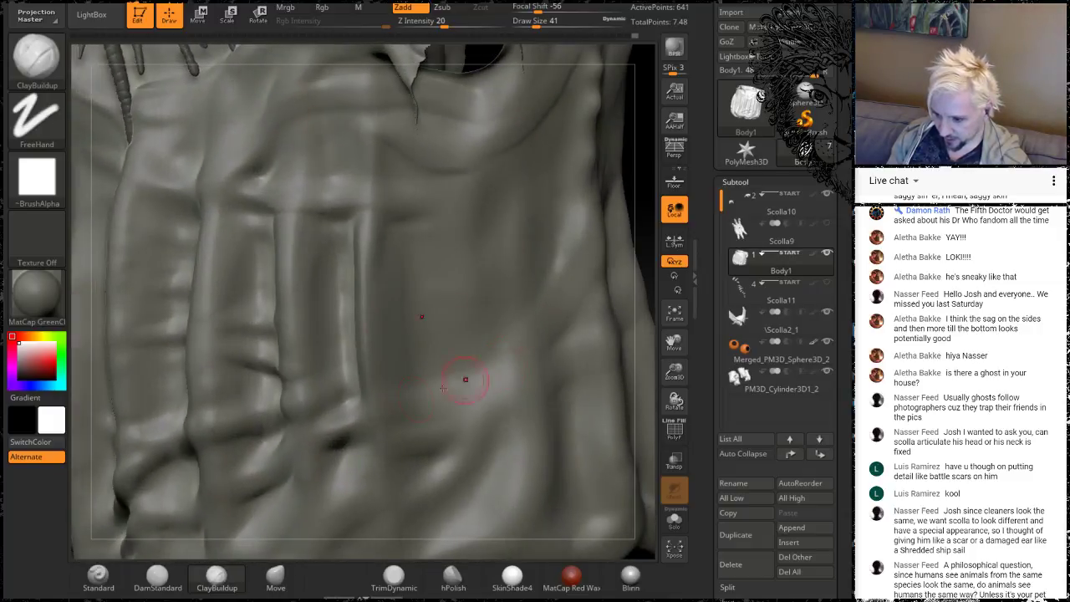
drag(348, 413, 453, 391)
drag(351, 416, 316, 440)
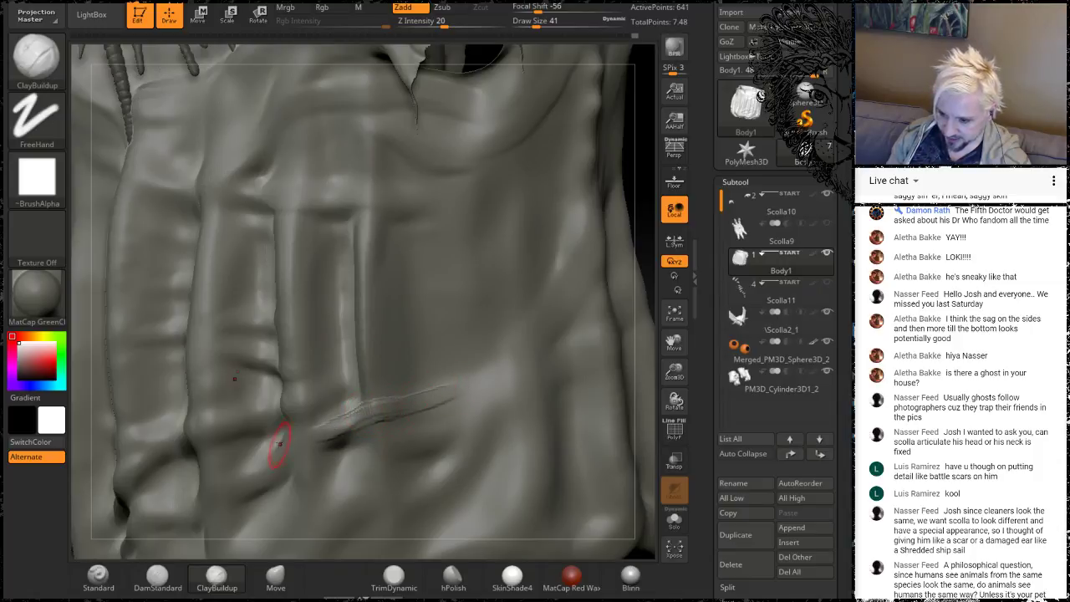
key(shift)
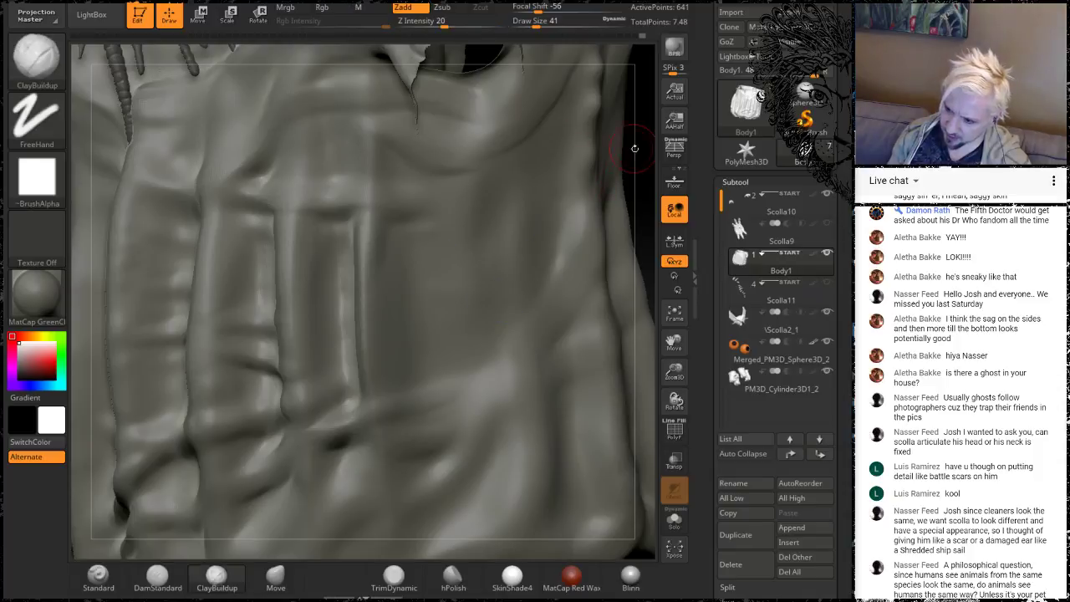
Extend the lower fold diagonally upward across the smooth area toward the creature's flank with ClayBuildup and blend it with Smooth
mouse_move(633, 149)
mouse_down()
mouse_move(658, 173)
mouse_move(595, 168)
mouse_move(556, 188)
mouse_up()
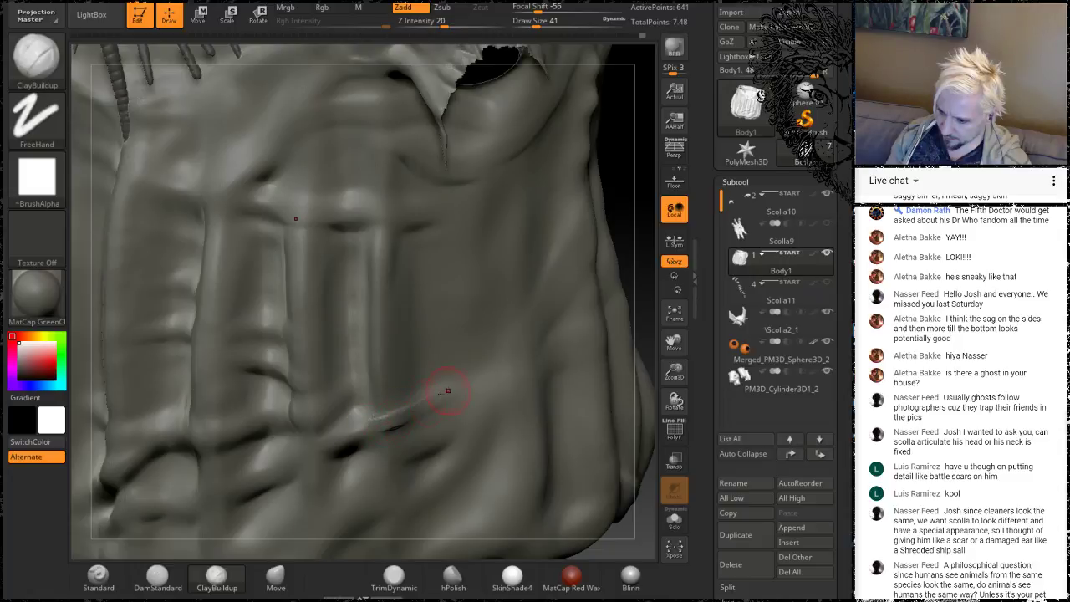
drag(448, 391, 503, 363)
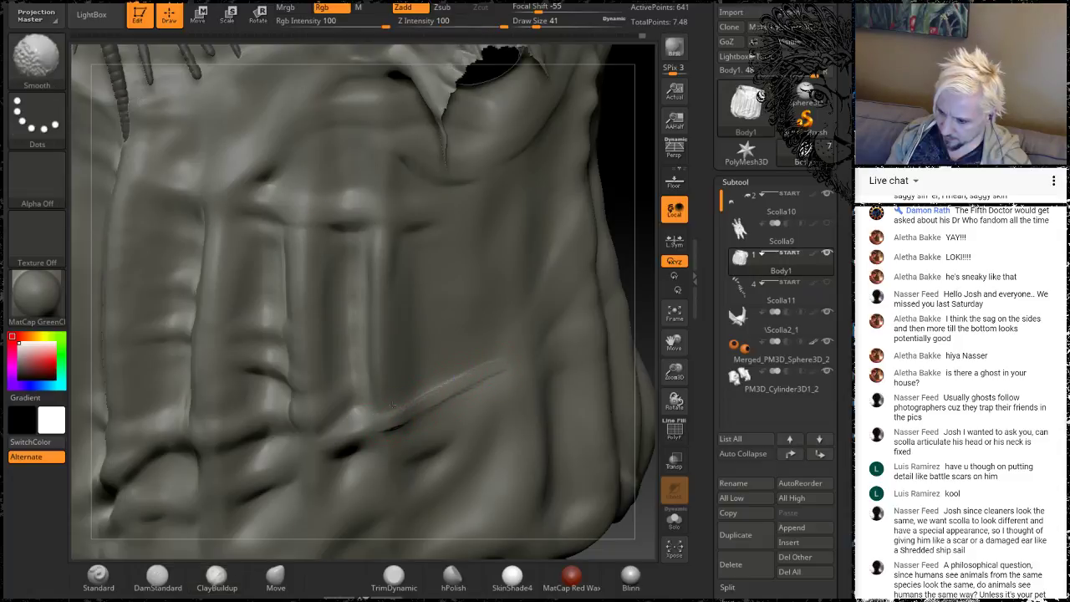
mouse_move(443, 396)
shift+mouse_down()
mouse_move(485, 377)
mouse_move(504, 351)
shift+mouse_up()
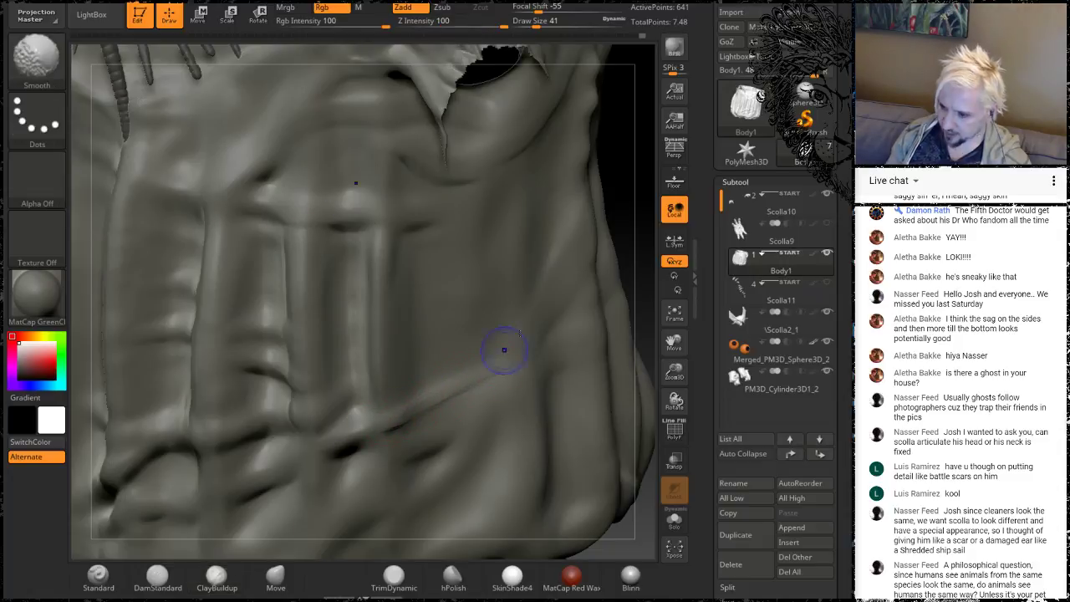
mouse_move(626, 179)
mouse_down()
mouse_move(619, 165)
mouse_move(599, 179)
mouse_up()
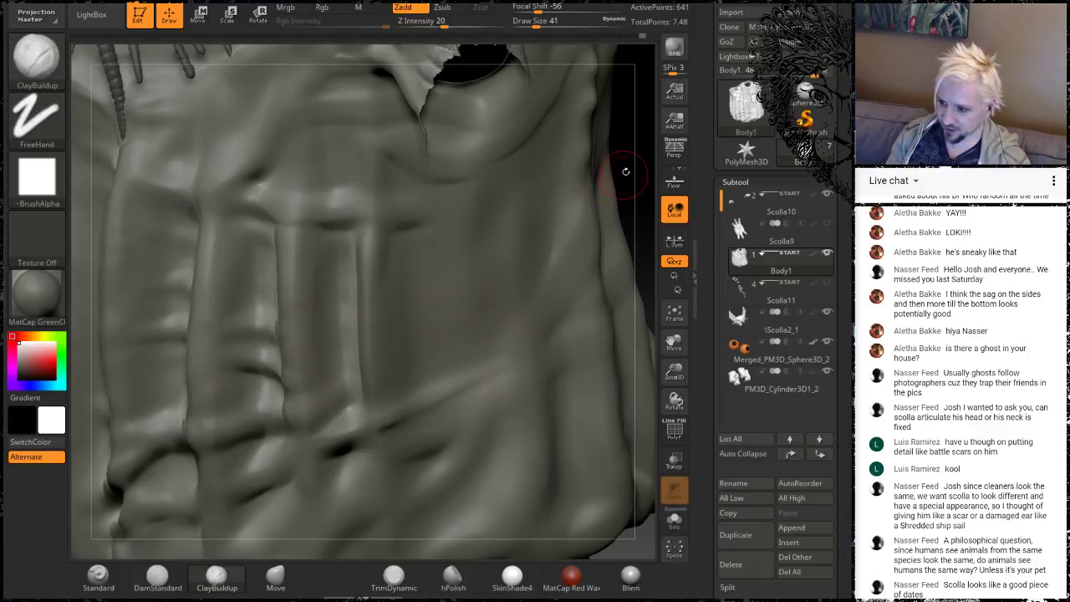
mouse_move(626, 184)
mouse_down()
mouse_move(633, 176)
mouse_move(618, 169)
mouse_up()
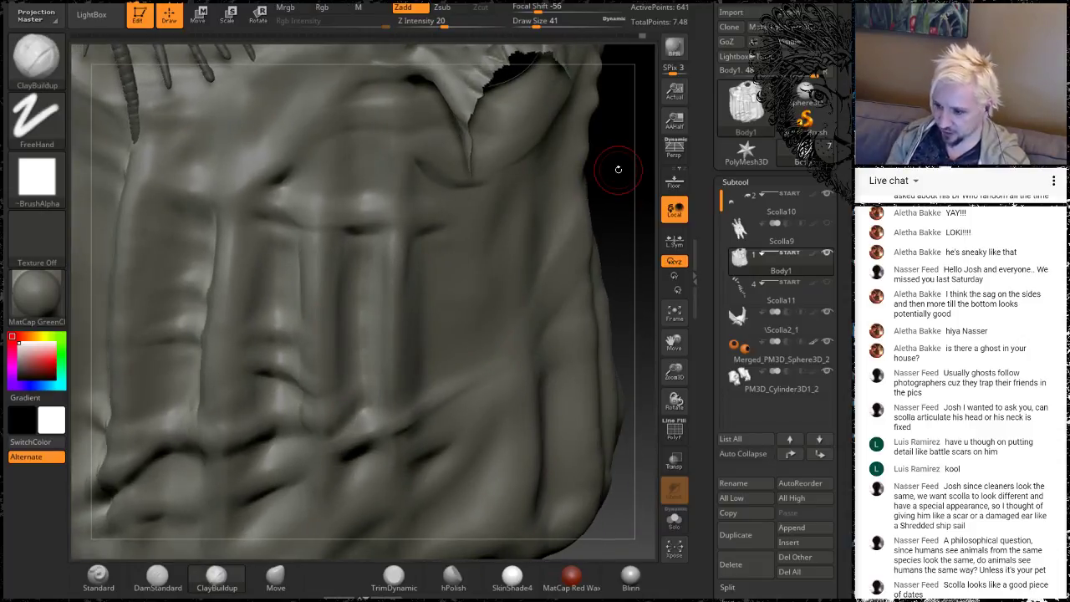
key(shift)
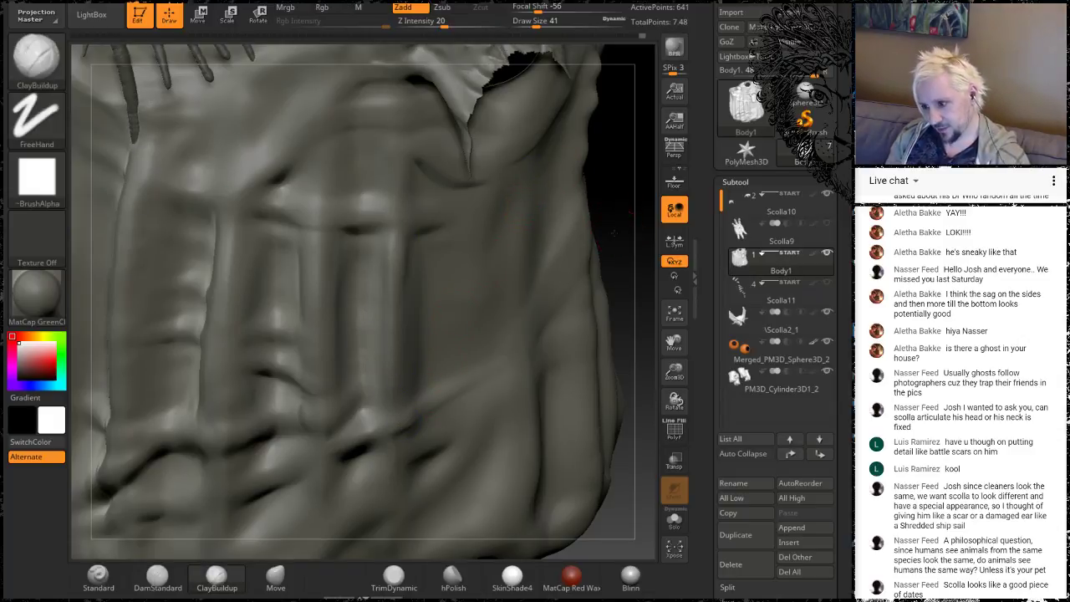
Continue the upper horizontal wrinkle across the last vertical wrinkle, below the torn hole, with ClayBuildup and smooth it
mouse_move(615, 238)
mouse_down()
mouse_move(543, 203)
mouse_move(574, 229)
mouse_move(567, 235)
mouse_up()
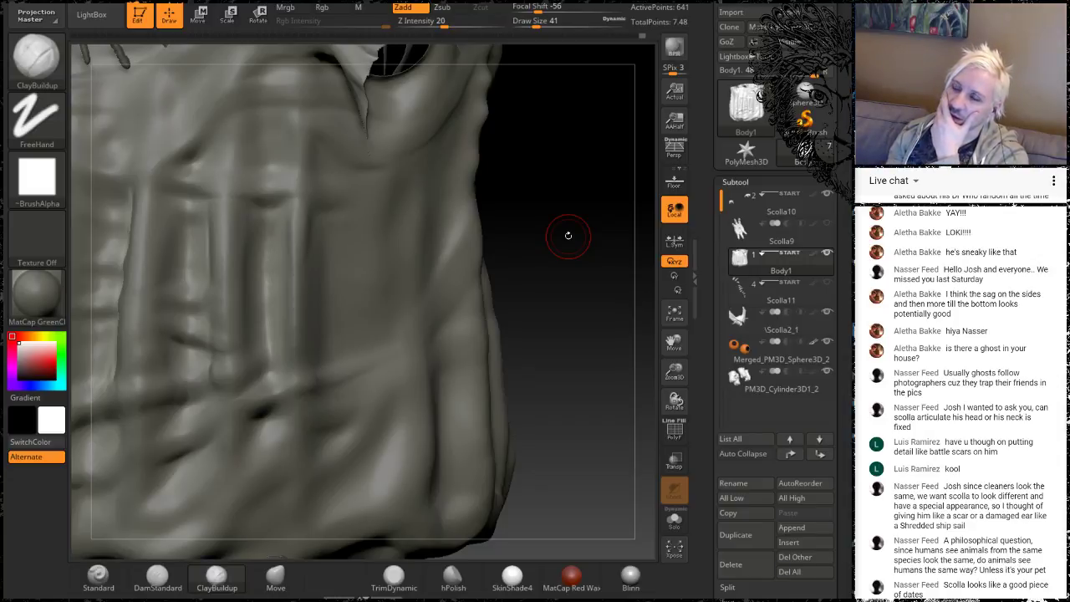
mouse_move(551, 239)
mouse_down()
mouse_move(529, 283)
mouse_move(506, 246)
mouse_up()
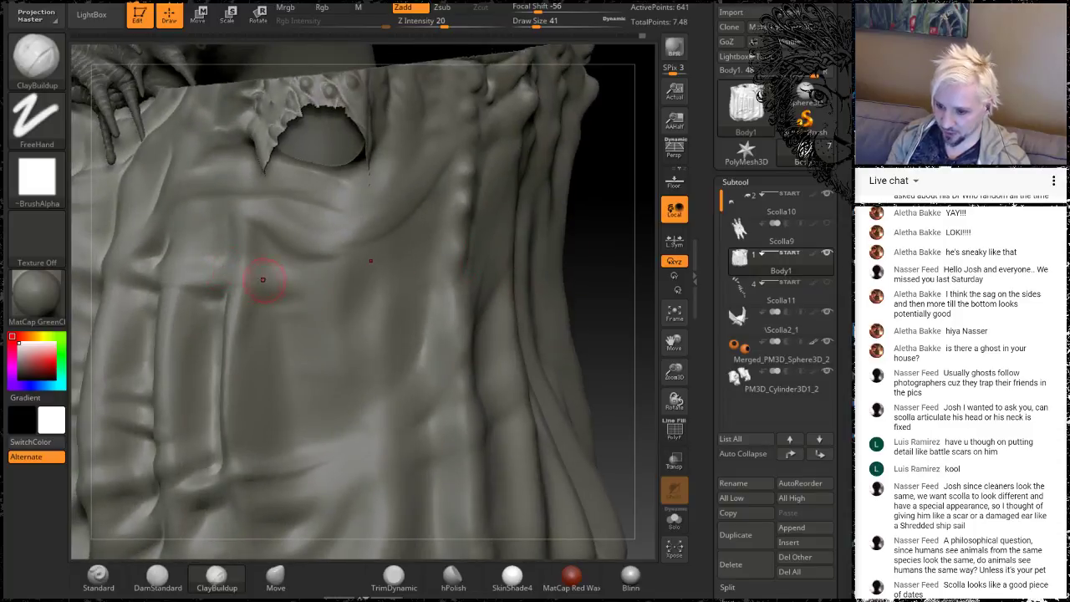
mouse_move(227, 269)
mouse_down()
mouse_move(336, 282)
mouse_move(249, 273)
mouse_up()
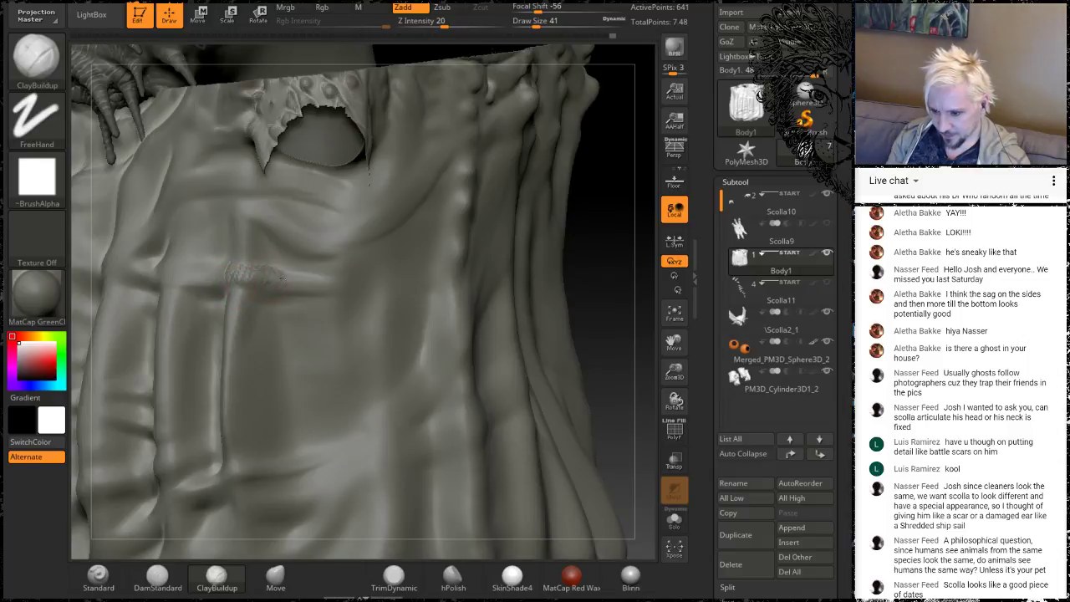
key(shift)
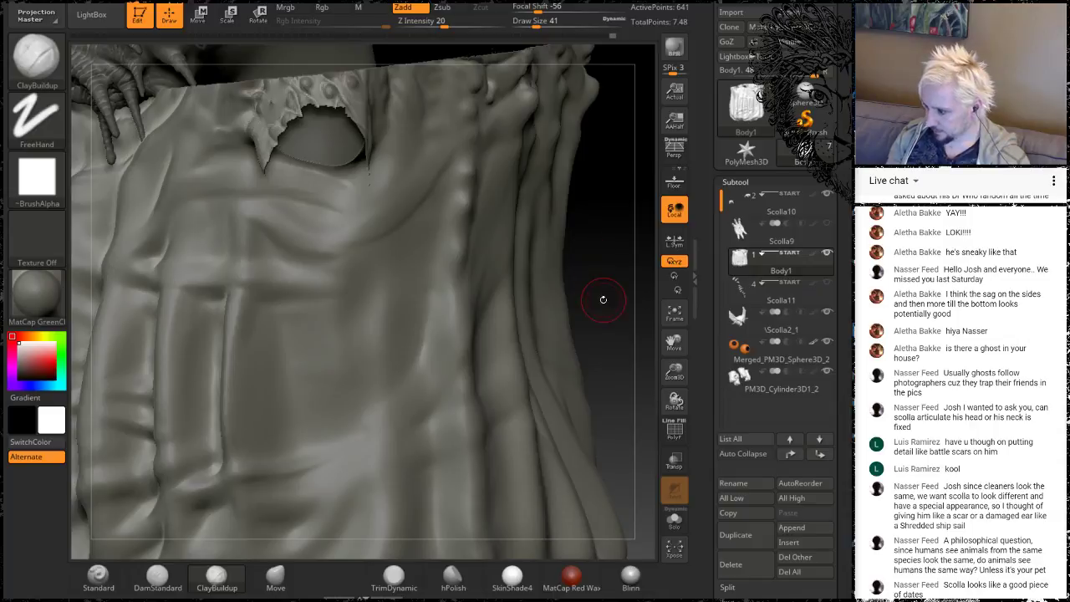
drag(594, 282, 591, 293)
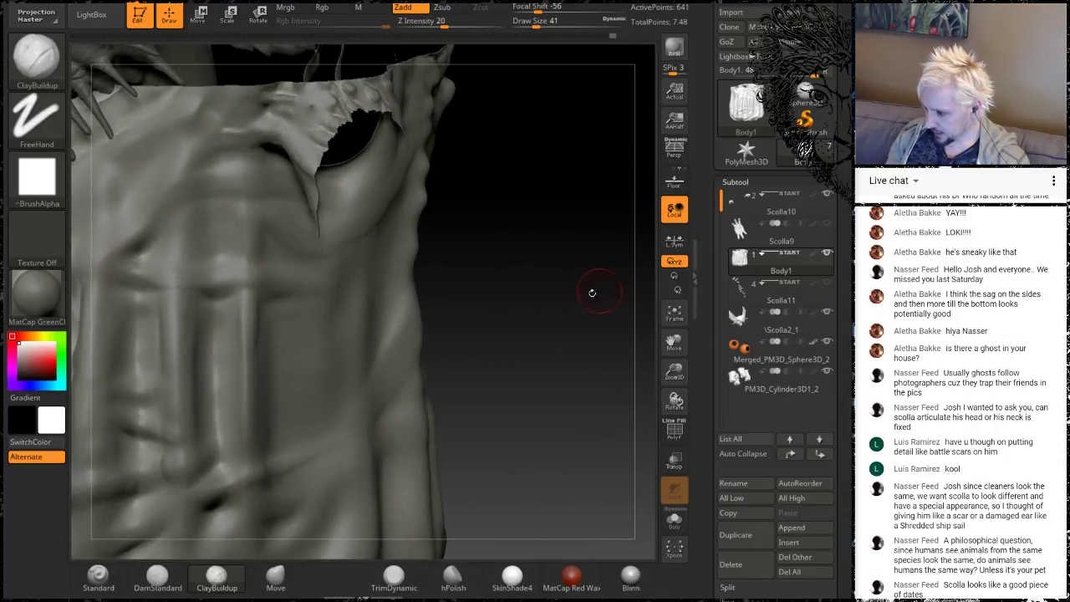
mouse_move(533, 370)
alt+mouse_down()
mouse_move(471, 341)
mouse_move(585, 310)
mouse_move(571, 283)
mouse_move(513, 376)
mouse_move(498, 355)
alt+mouse_up()
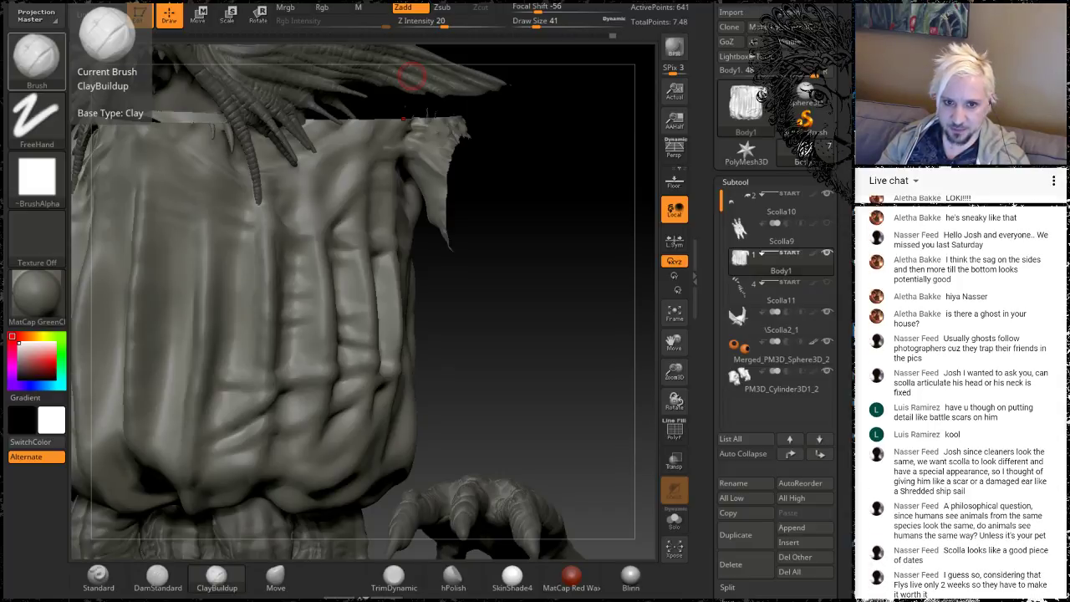
Switch to the Chrome browser and search Google Images for "date fruit"
drag(0, 276, 616, 24)
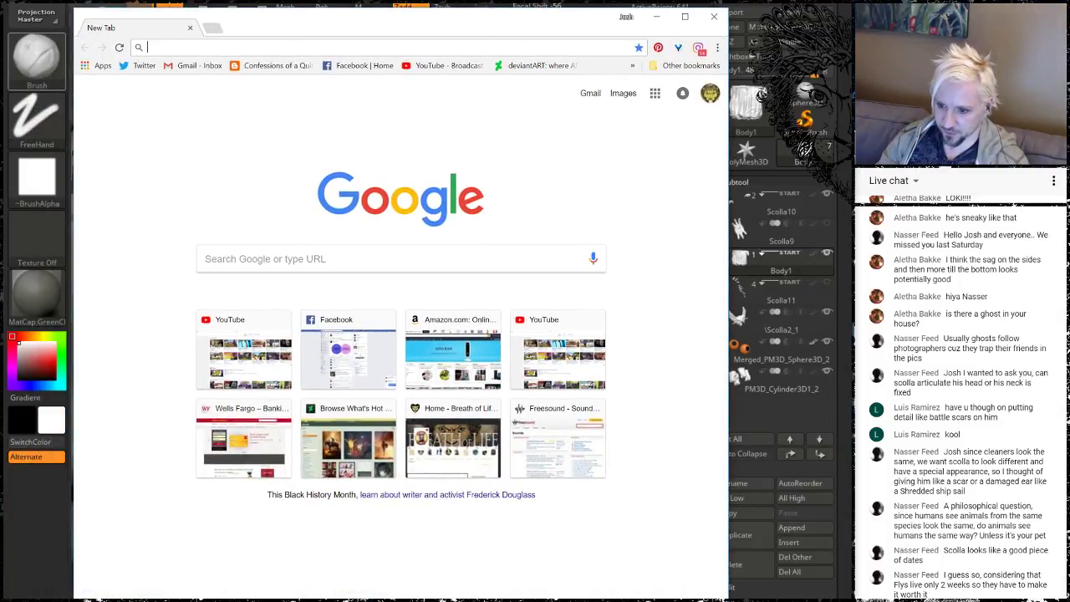
click(244, 257)
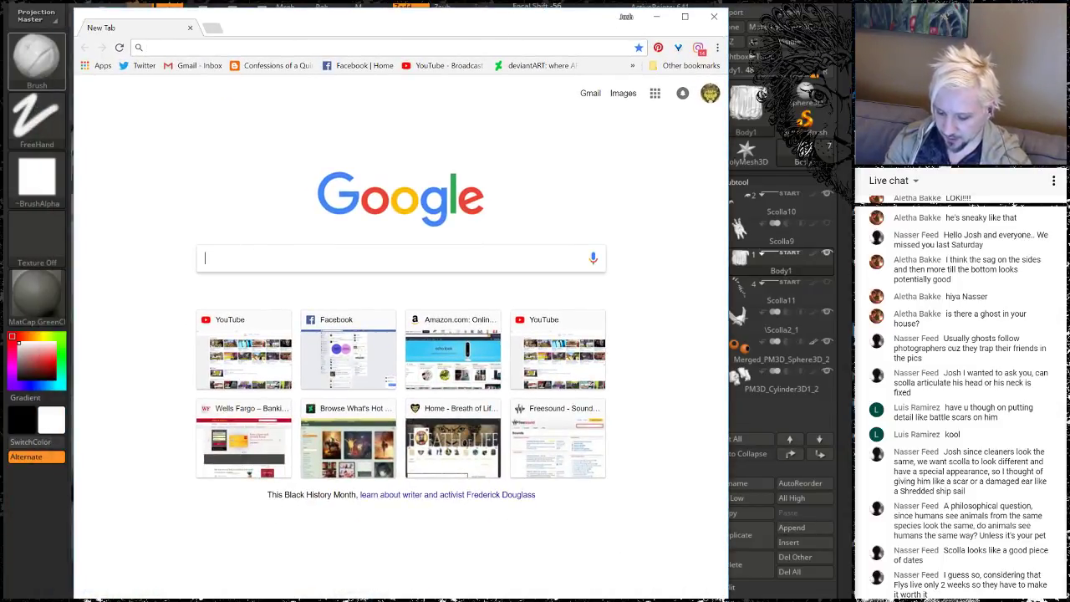
text(date fru)
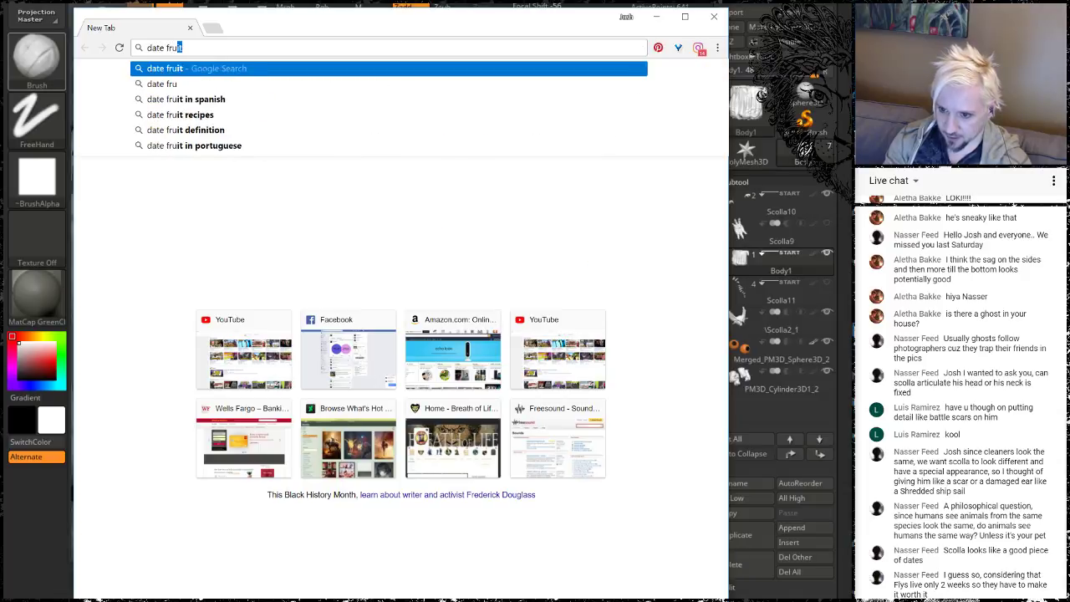
text(it)
key(Return)
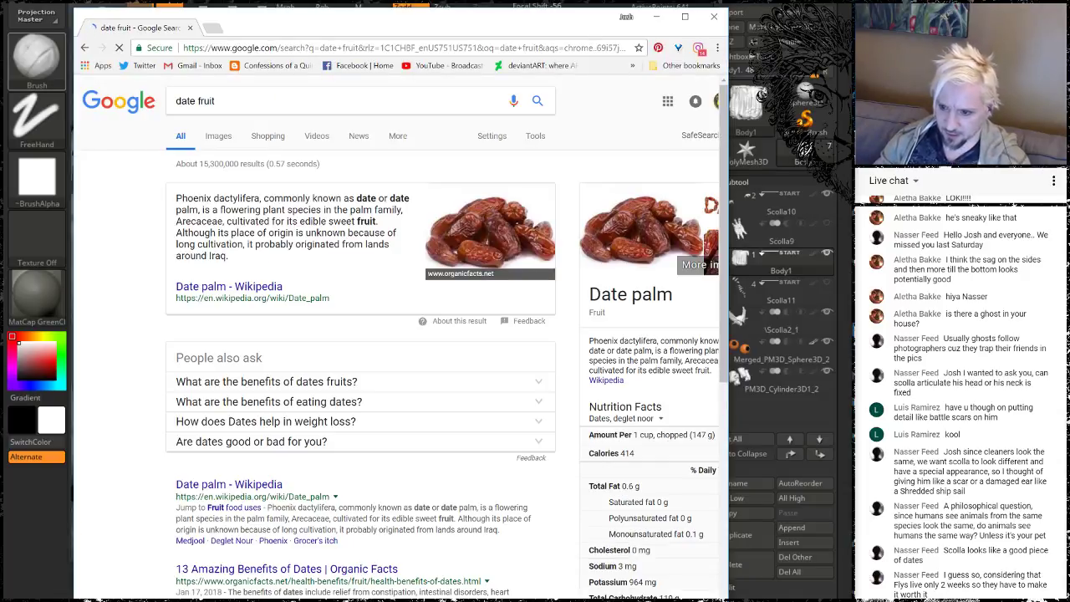
click(216, 137)
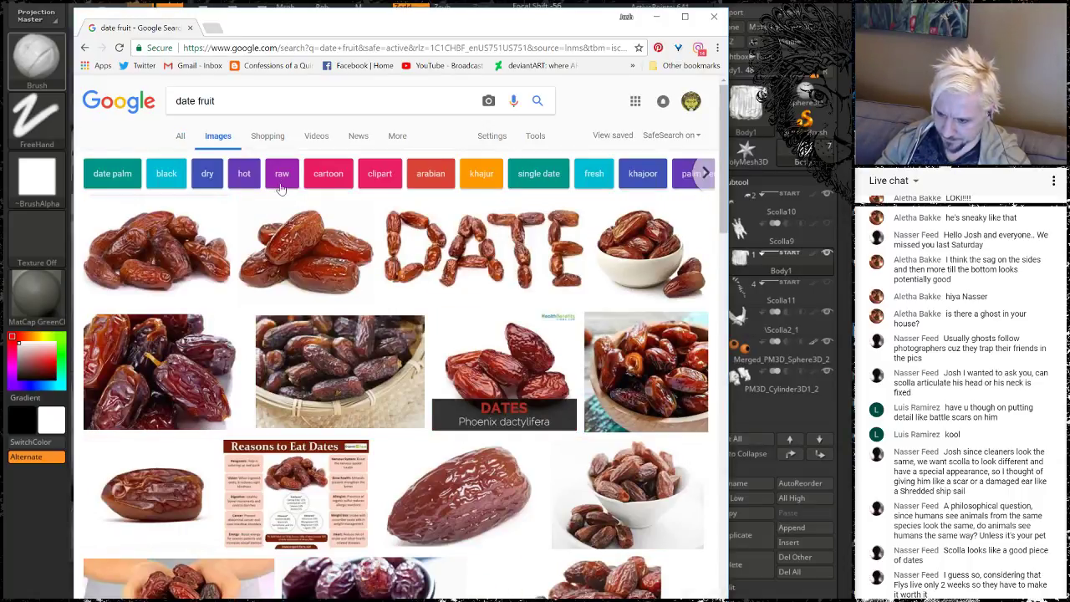
Preview the image of dates spelling "DATE", view its source article on date fruit benefits, and close that page
click(399, 242)
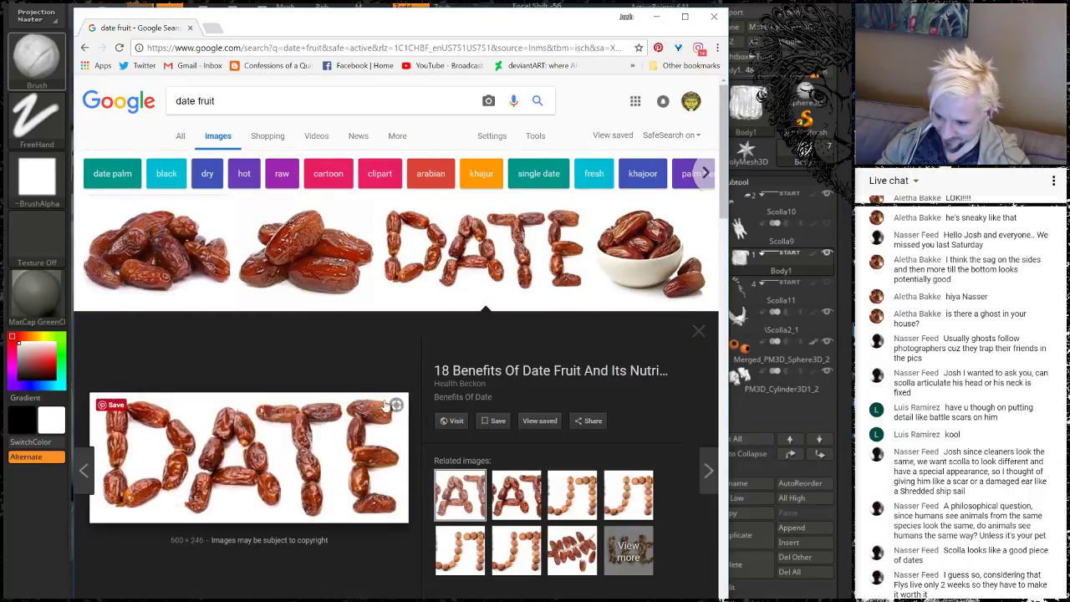
click(382, 428)
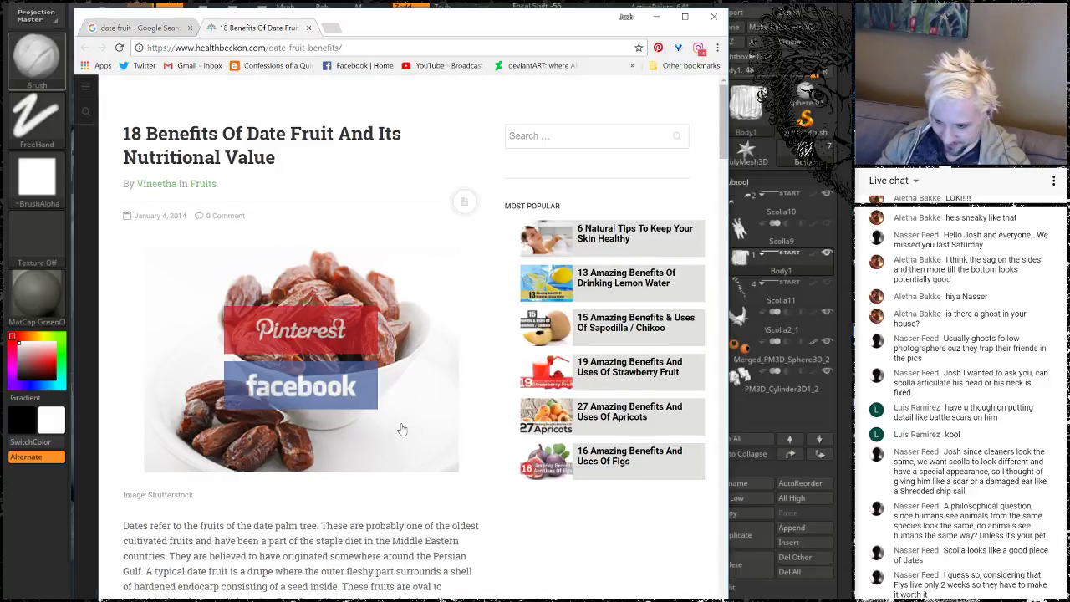
scroll(401, 429, down, 3)
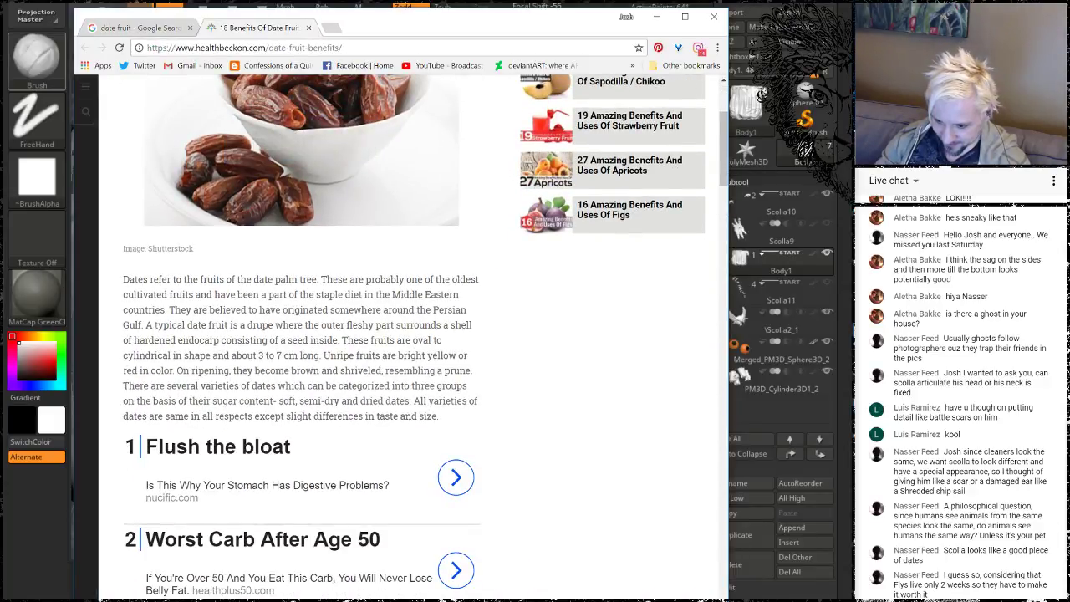
scroll(334, 376, up, 3)
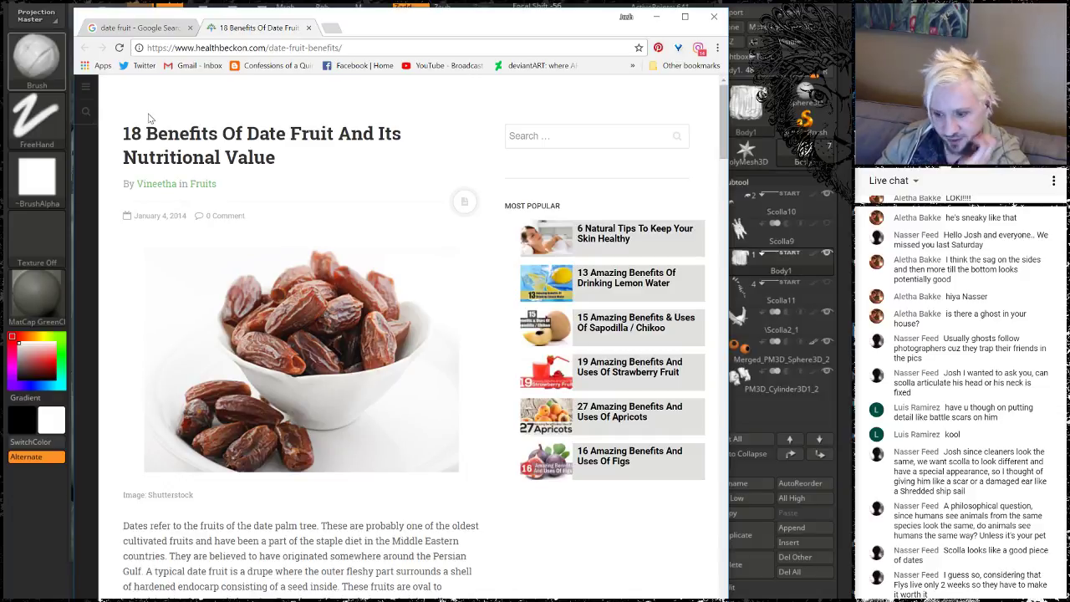
click(308, 27)
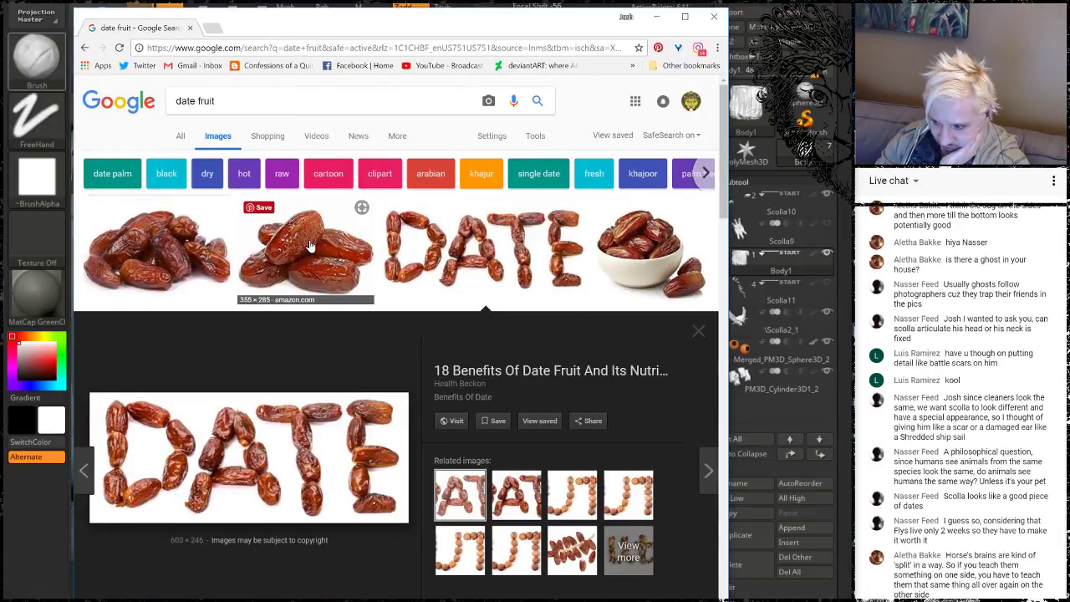
Examine the wrinkled skin in the bowl-of-dates and Medjool dates photos and browse further through the image results
click(657, 259)
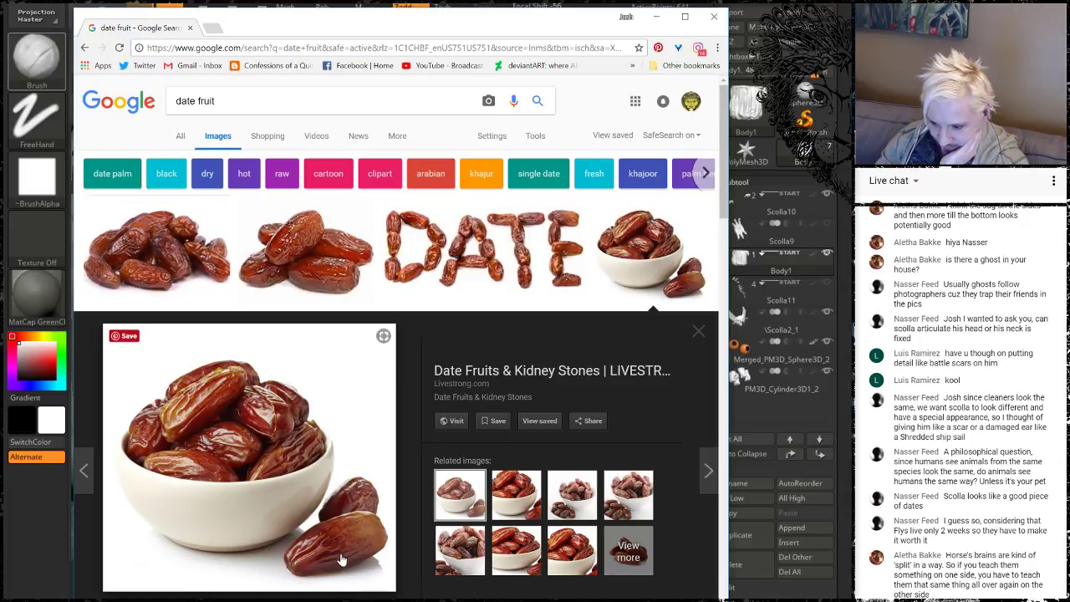
scroll(341, 559, down, 2)
click(196, 528)
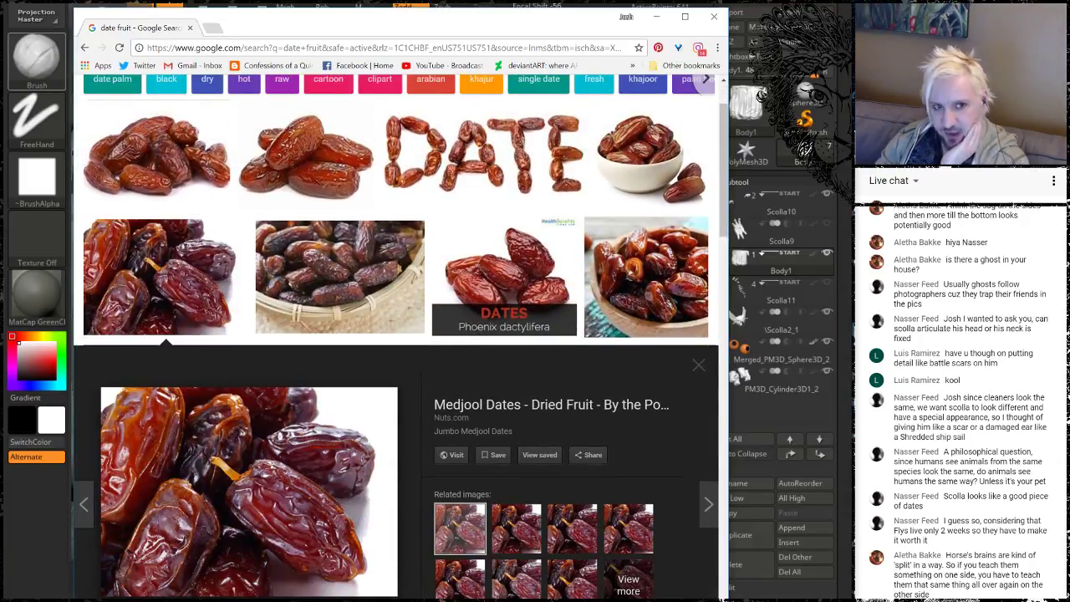
scroll(412, 173, down, 1)
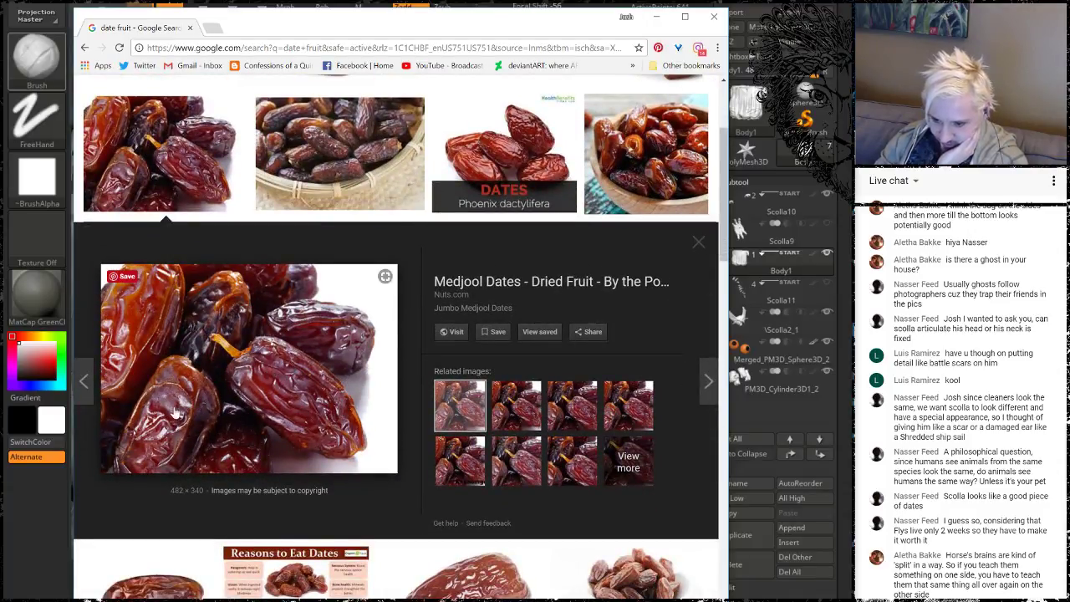
scroll(185, 408, down, 1)
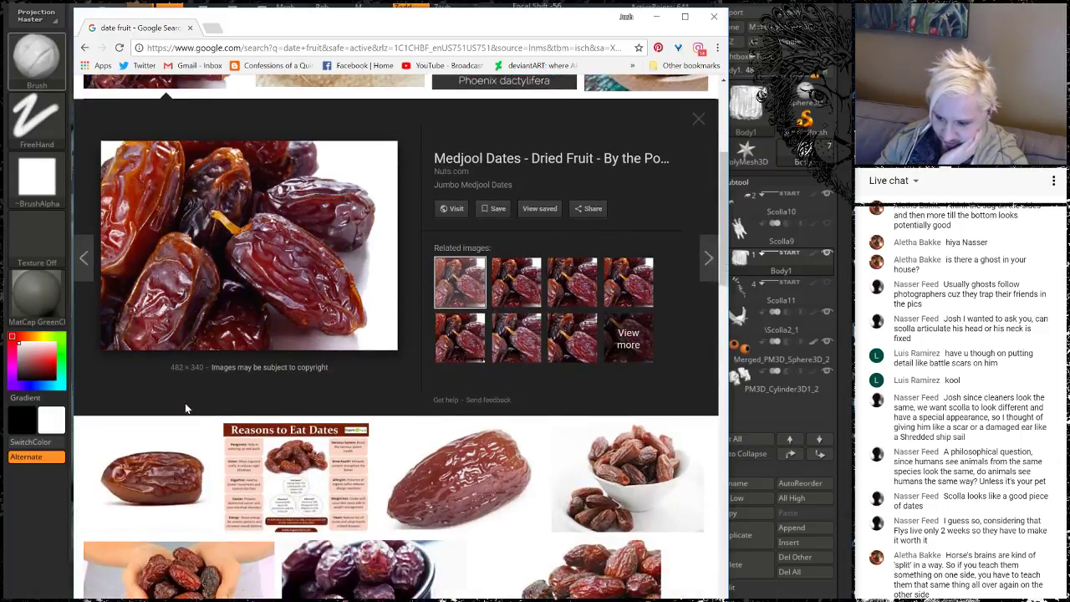
scroll(185, 408, down, 2)
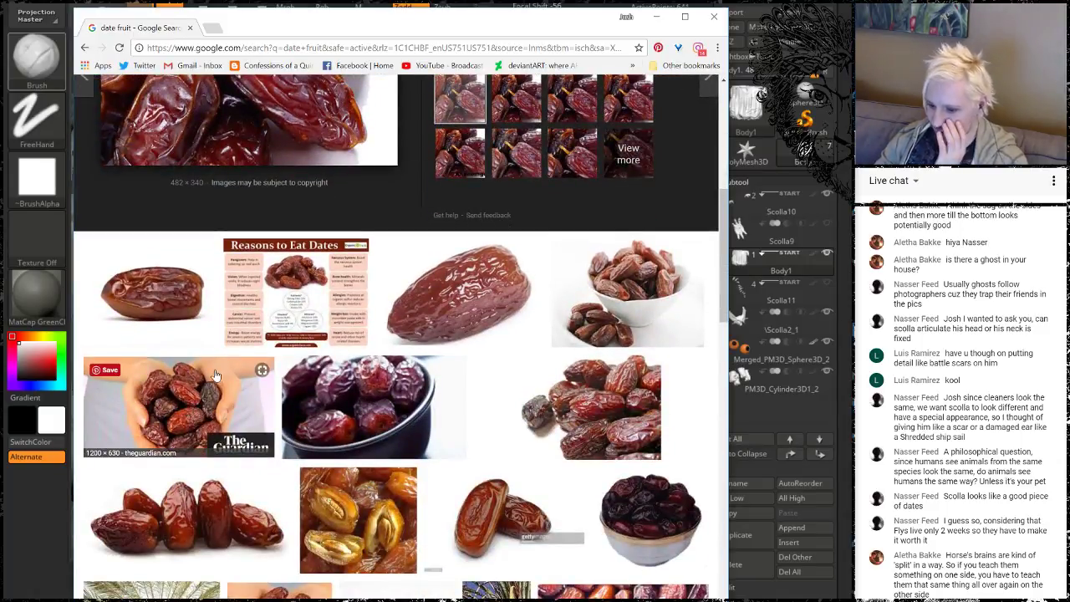
scroll(215, 376, down, 4)
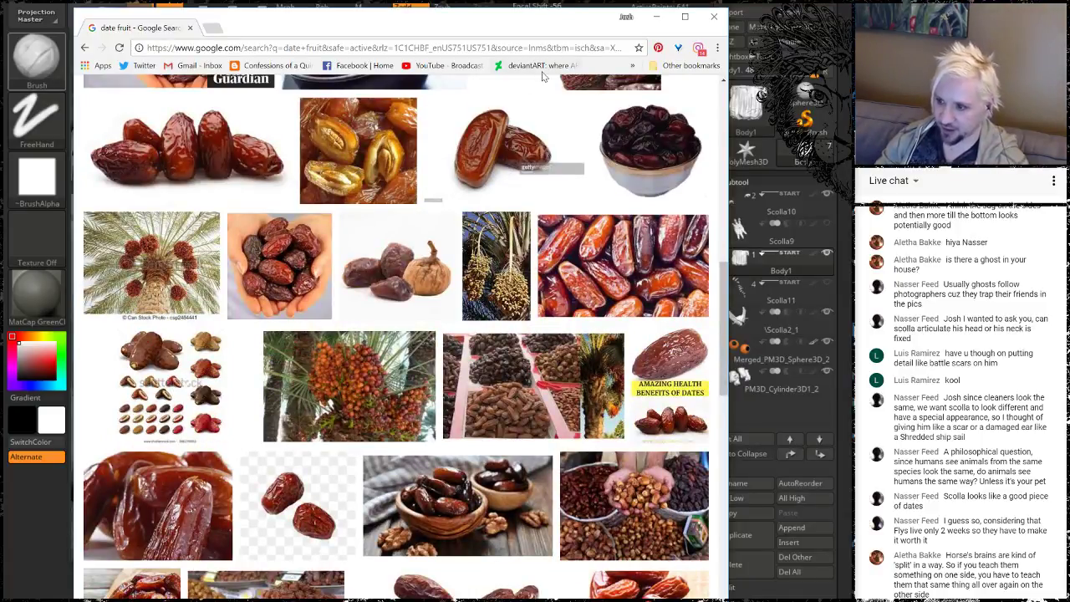
Return to ZBrush and examine the vertical wrinkles on the creature's side up close
click(656, 16)
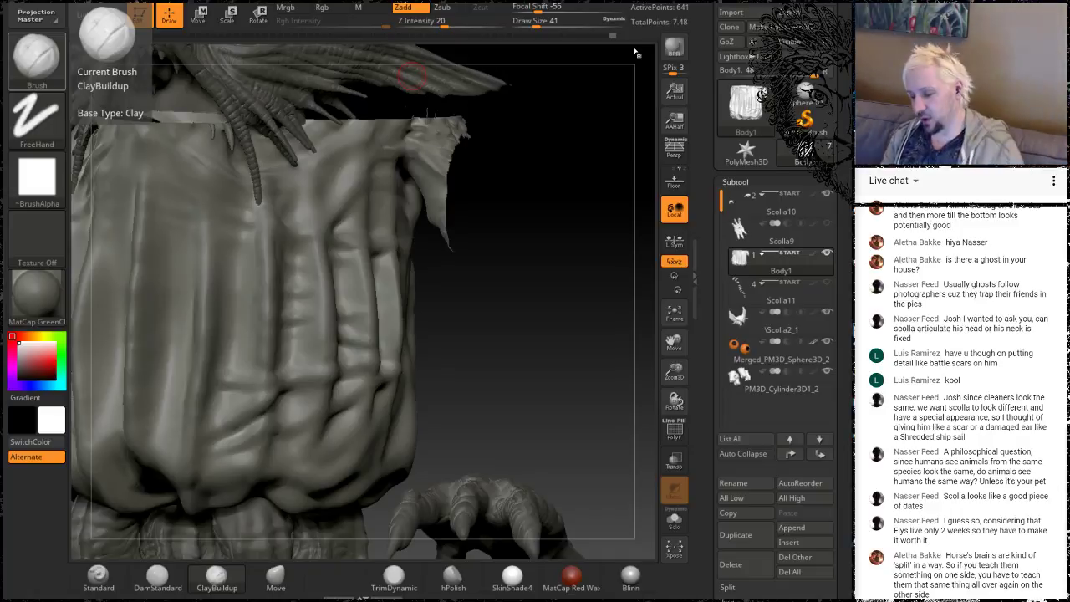
click(475, 339)
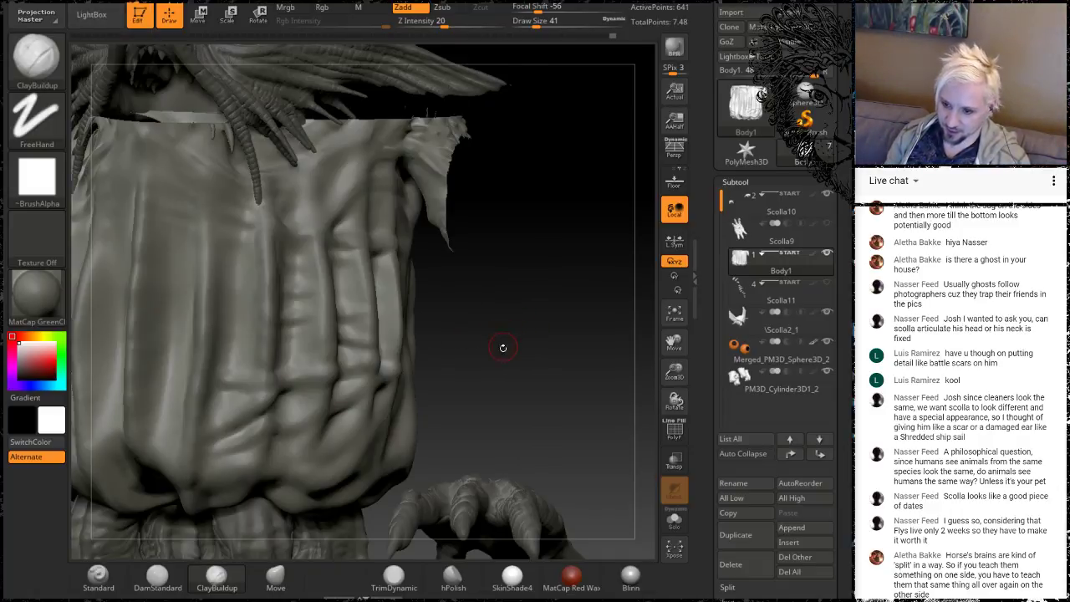
drag(502, 347, 576, 332)
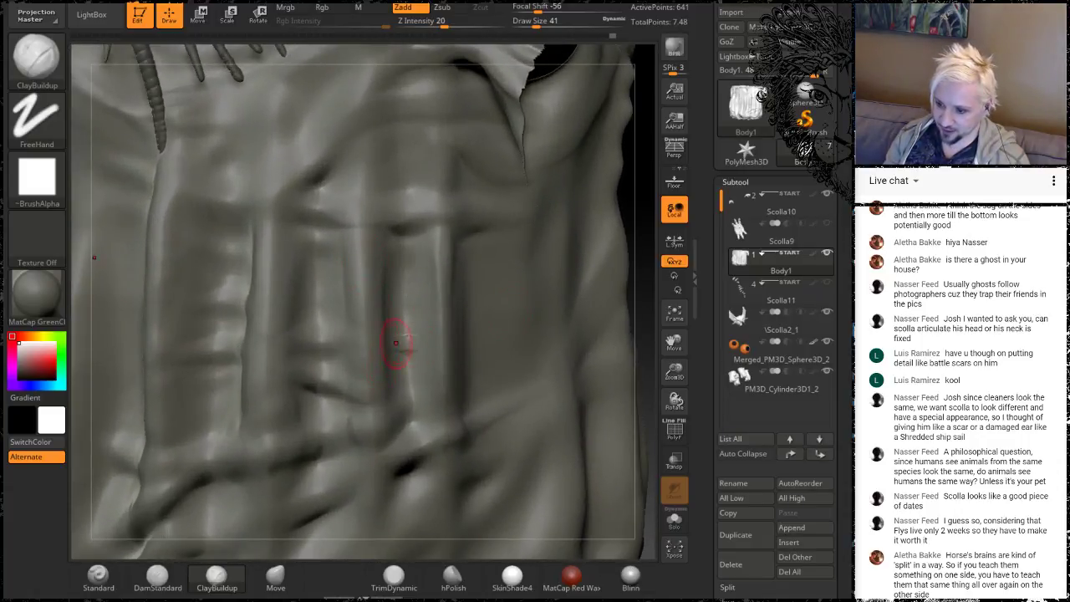
Soften the short cross wrinkles in the narrow strip between the outer vertical folds on the creature's side
key(shift)
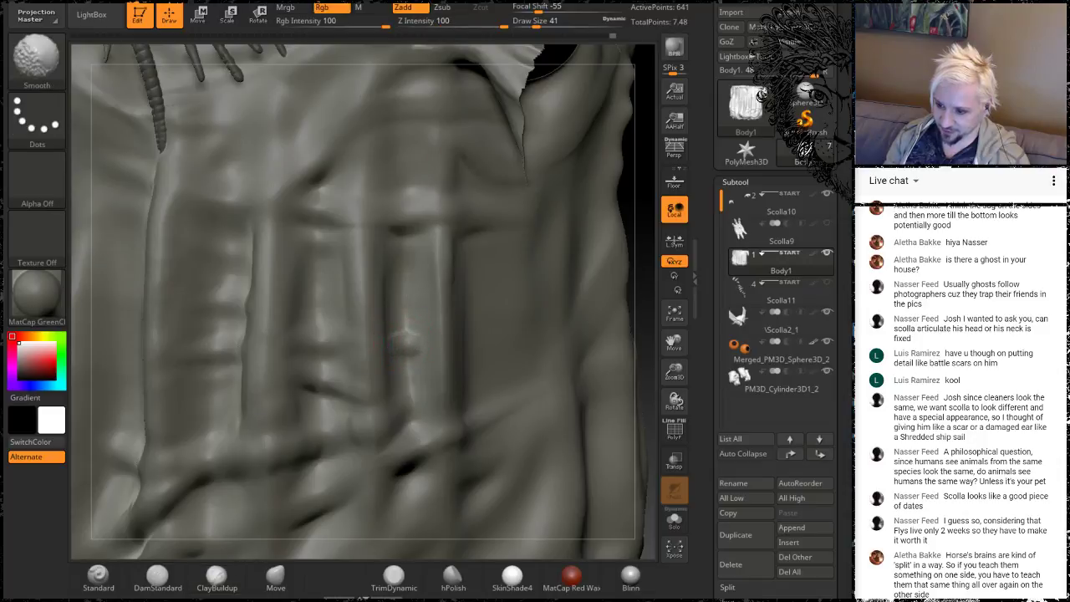
mouse_move(406, 342)
shift+mouse_down()
mouse_move(410, 388)
mouse_move(391, 389)
mouse_move(415, 389)
shift+mouse_up()
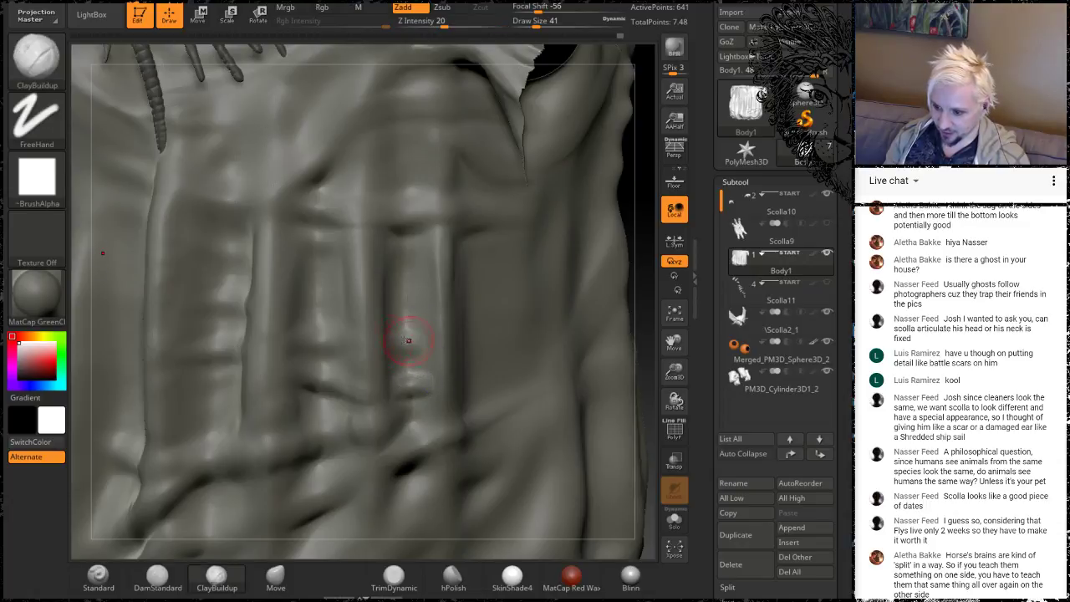
mouse_move(427, 336)
shift+mouse_down()
mouse_move(399, 346)
mouse_move(420, 335)
shift+mouse_up()
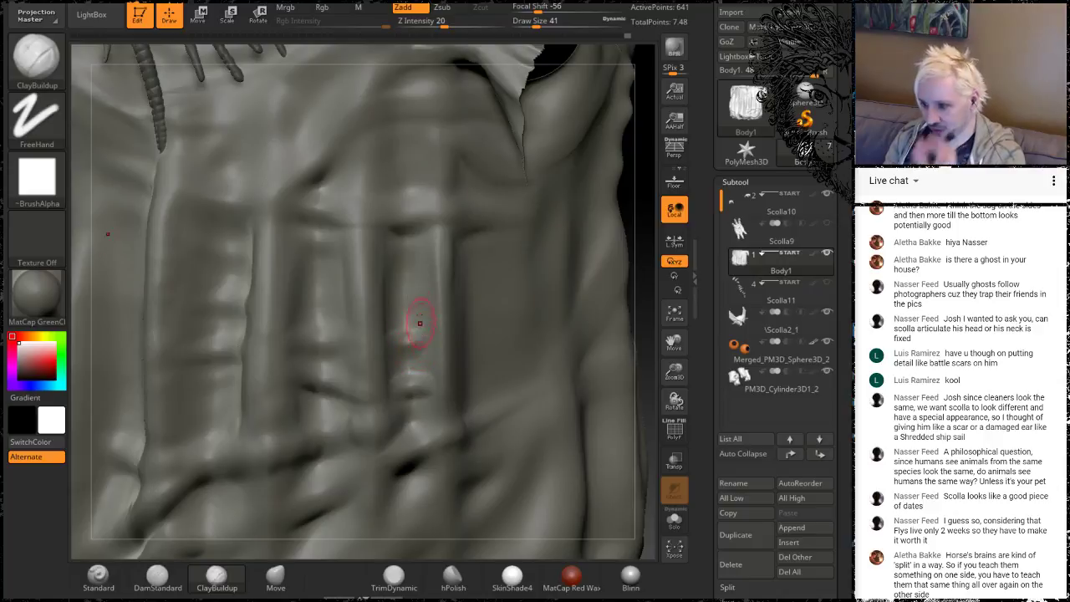
Sculpt a slanted crease with ClayBuildup across the flat skin beside the outermost vertical fold, smoothing where it meets the fold
drag(639, 194, 550, 204)
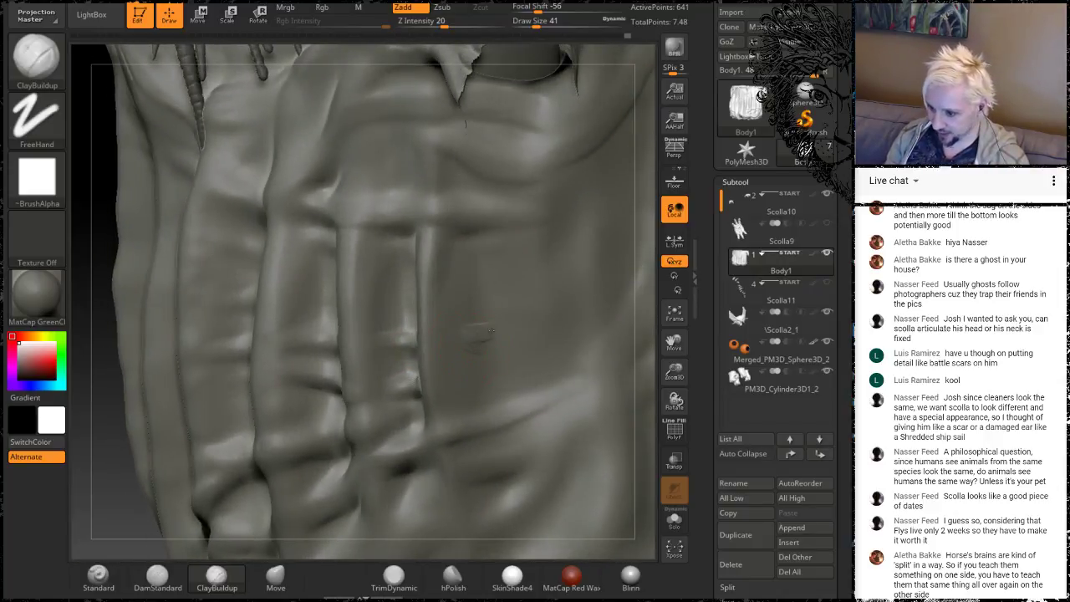
drag(492, 331, 543, 311)
mouse_move(466, 334)
shift+mouse_down()
mouse_move(525, 315)
mouse_move(489, 338)
mouse_move(401, 335)
mouse_move(460, 341)
shift+mouse_up()
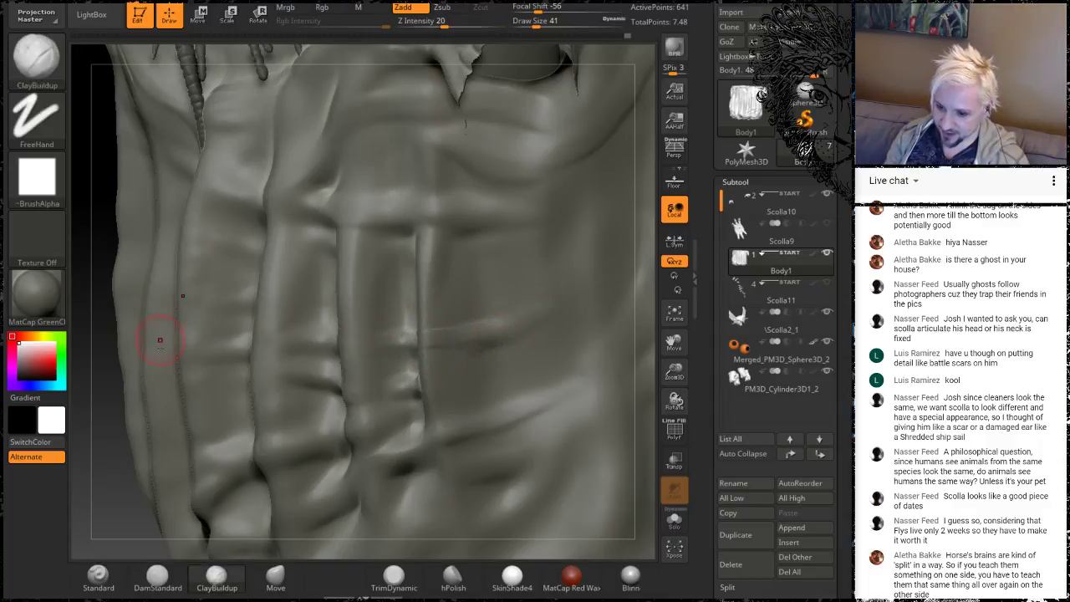
drag(100, 443, 155, 438)
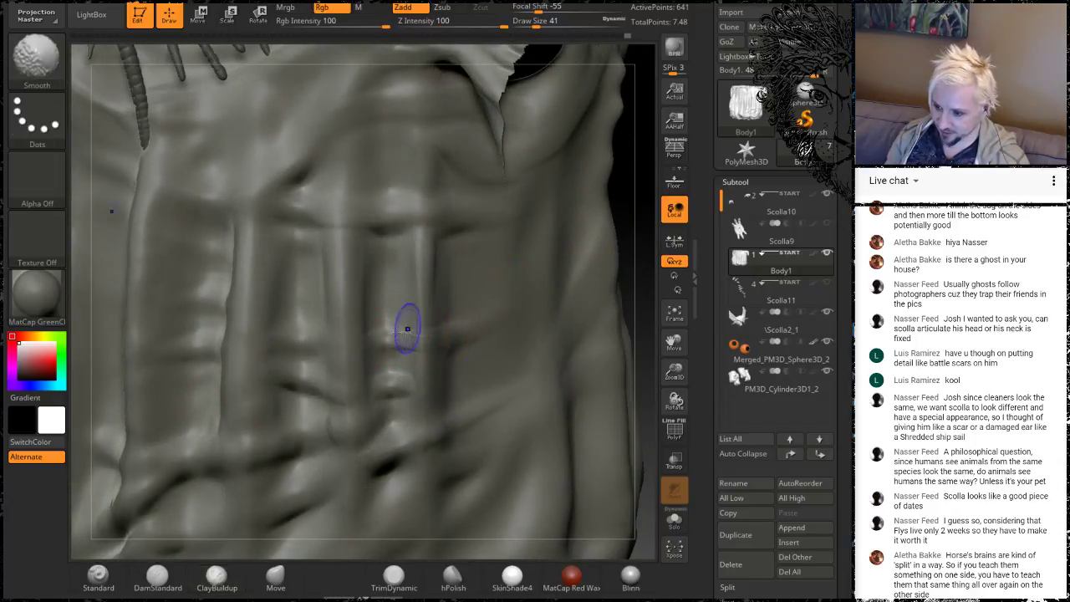
shift+drag(406, 326, 445, 335)
drag(621, 186, 554, 227)
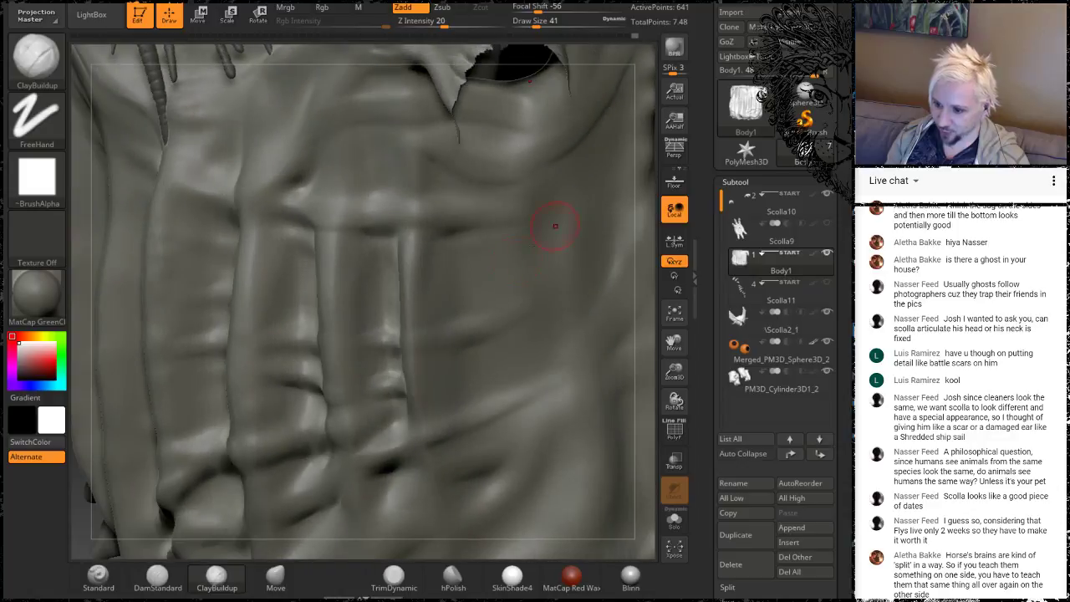
mouse_move(410, 339)
mouse_down()
mouse_move(451, 335)
mouse_move(401, 344)
mouse_move(539, 303)
mouse_move(432, 329)
mouse_up()
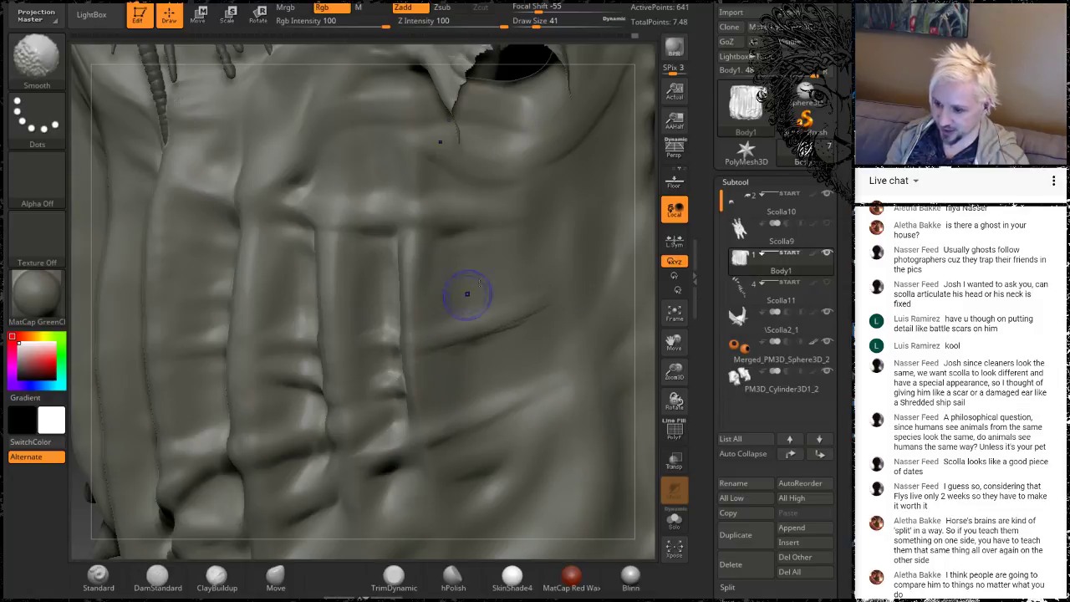
Build up clay across the narrow outer vertical fold at the height of the slanted crease and smooth the strokes
drag(642, 252, 660, 239)
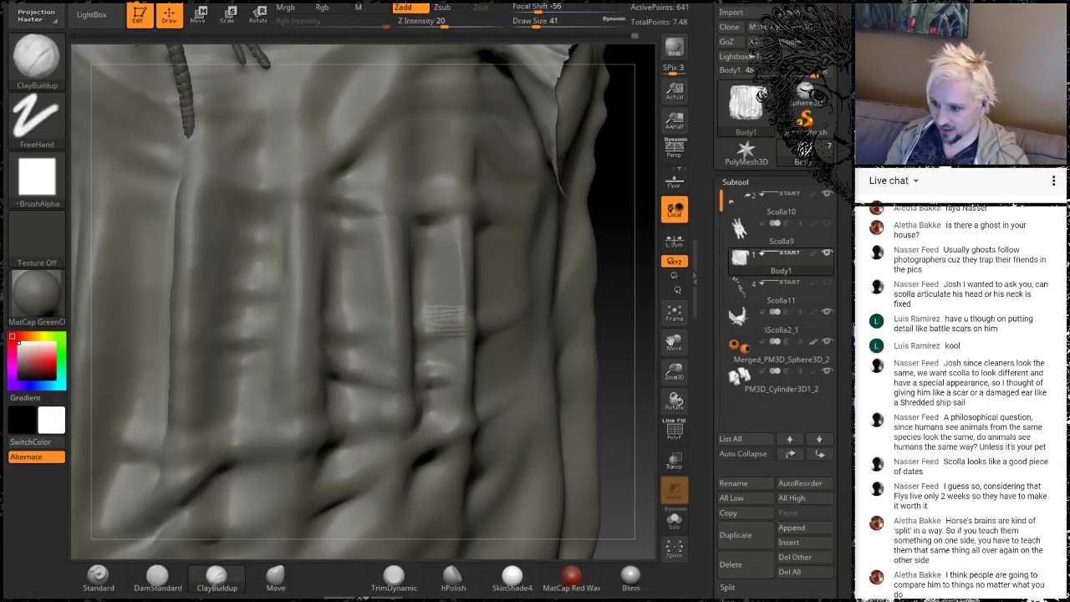
key(shift)
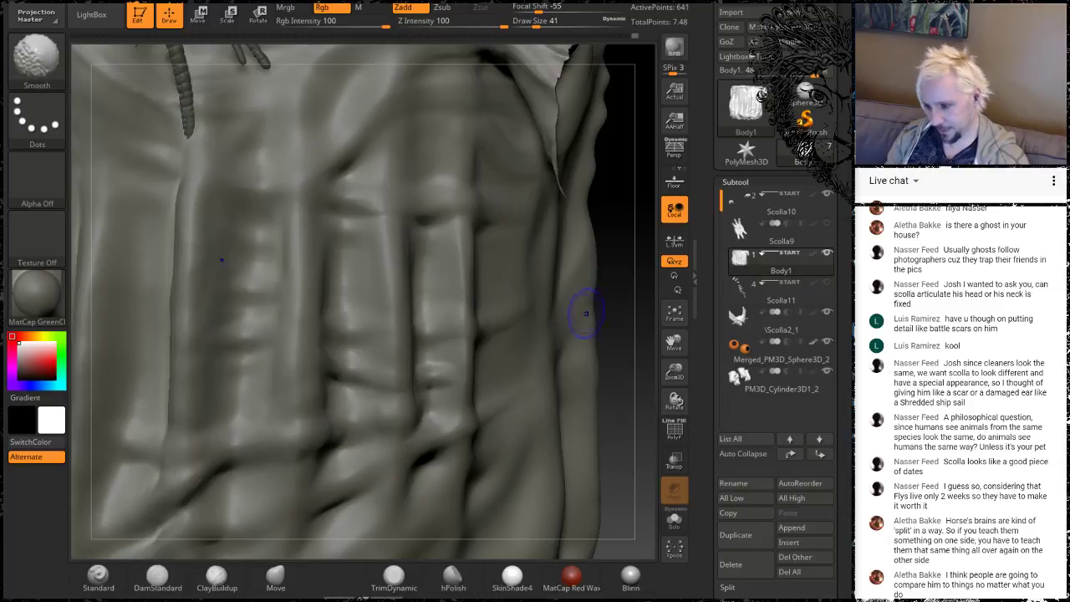
drag(616, 308, 557, 304)
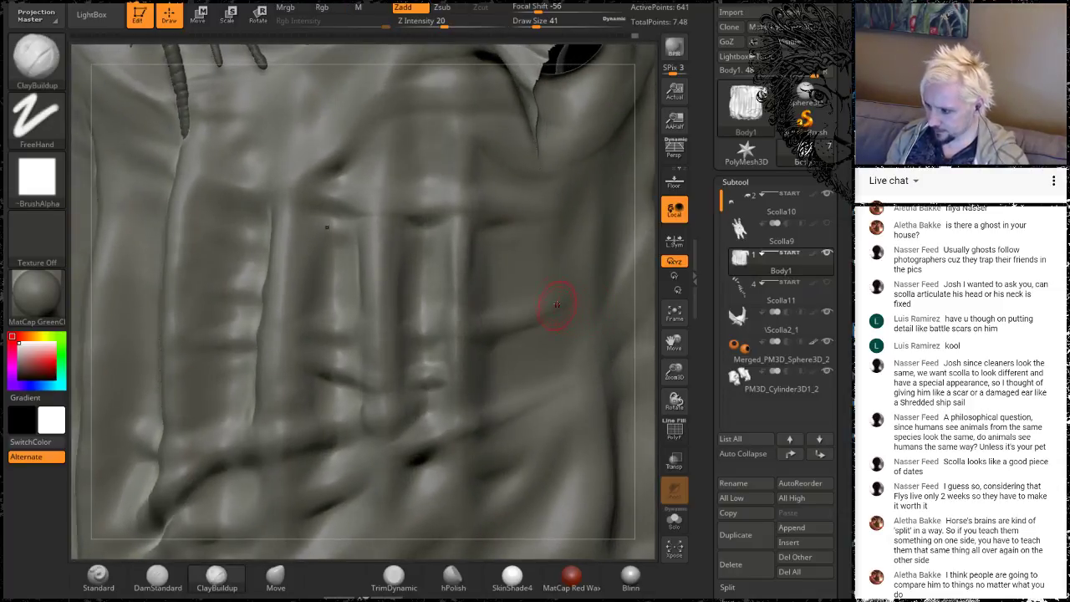
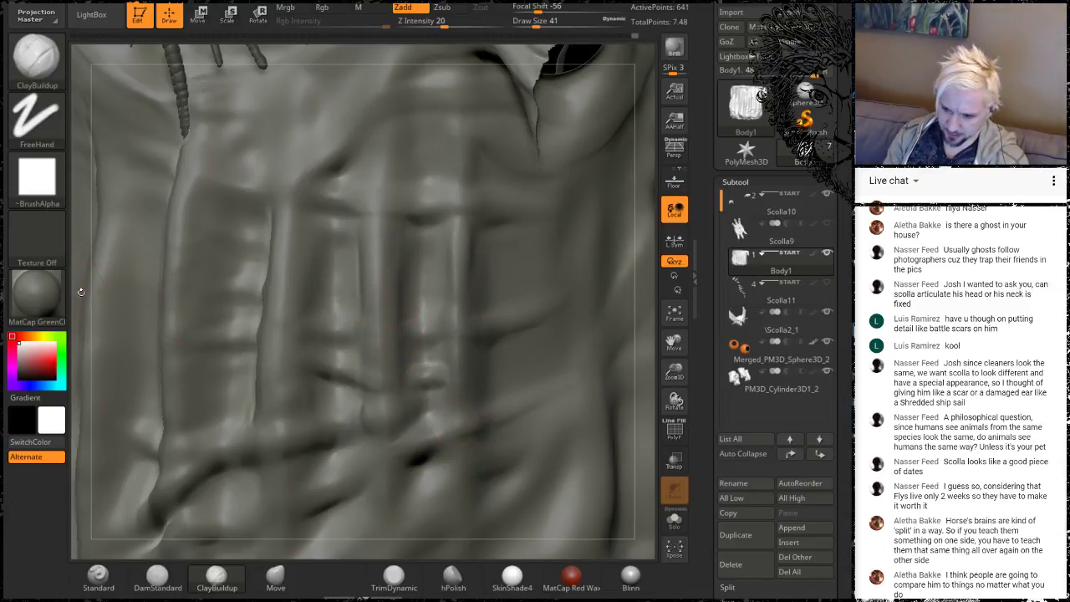
alt+drag(81, 292, 44, 172)
alt+drag(588, 328, 528, 330)
scroll(527, 330, up, 4)
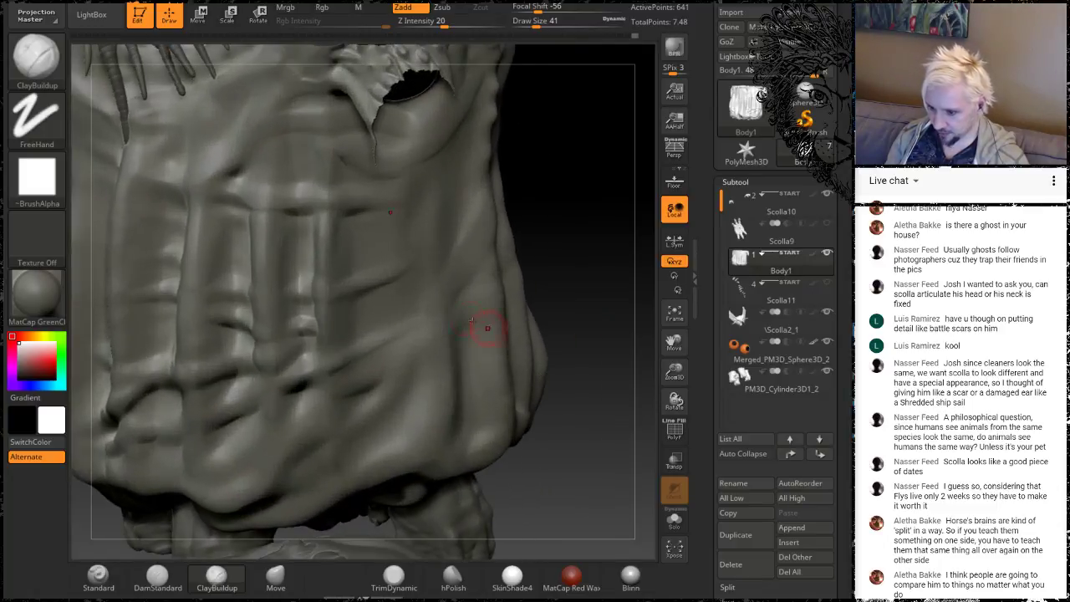
key(shift)
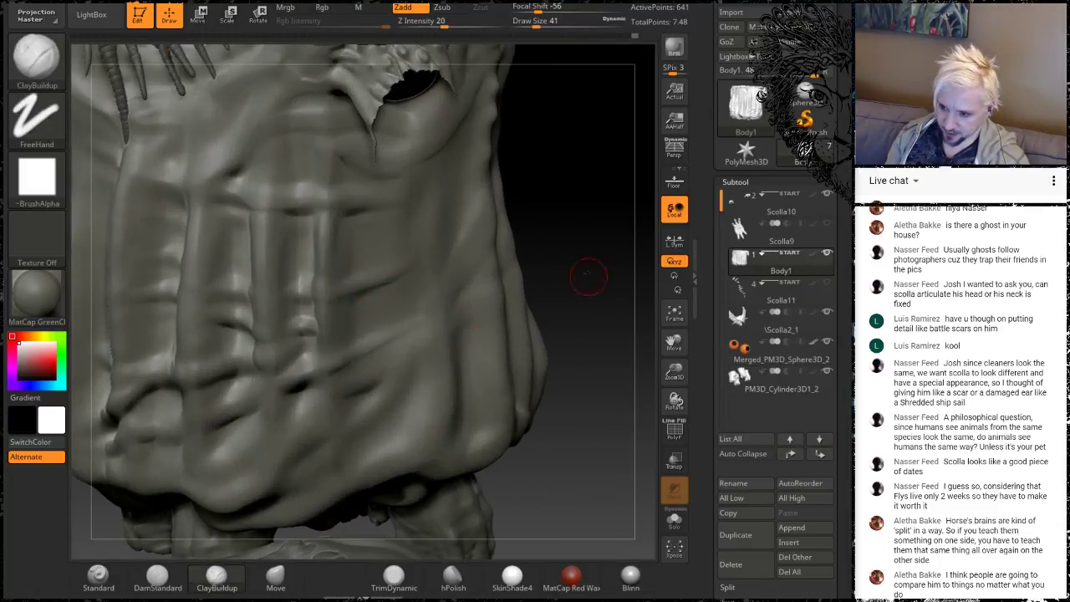
alt+drag(589, 279, 558, 284)
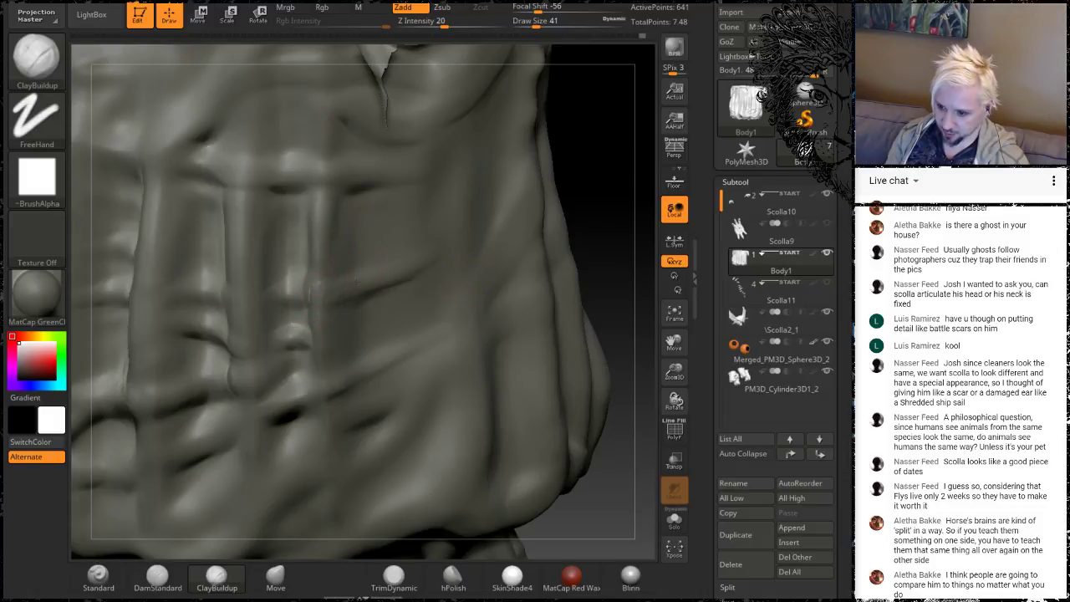
key(shift)
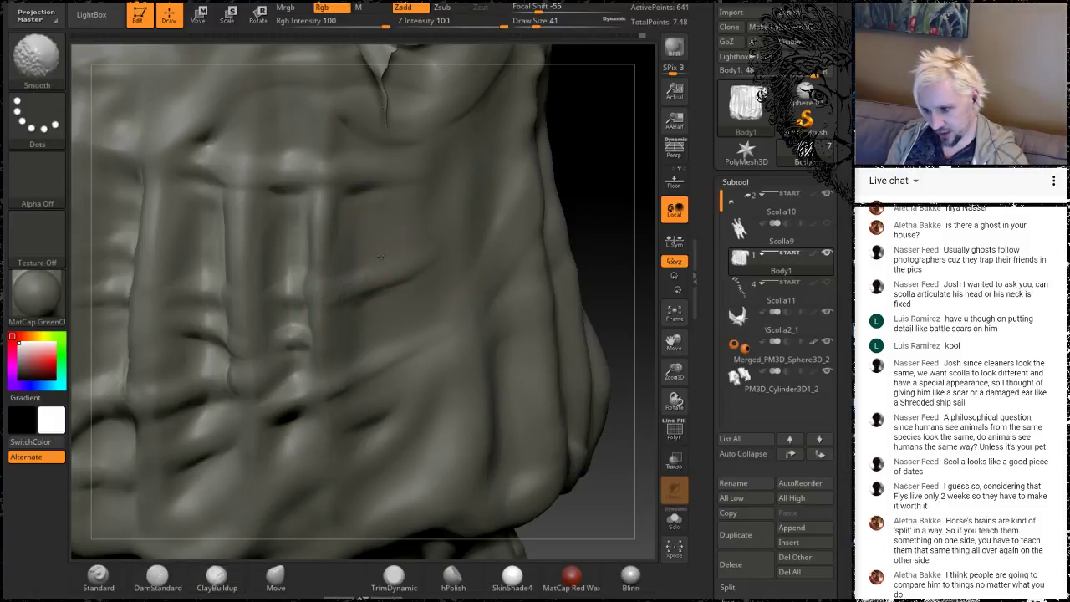
Raise a soft ridge along the upper edge of the slanted side crease with ClayBuildup and blend it into the skin
drag(615, 206, 577, 214)
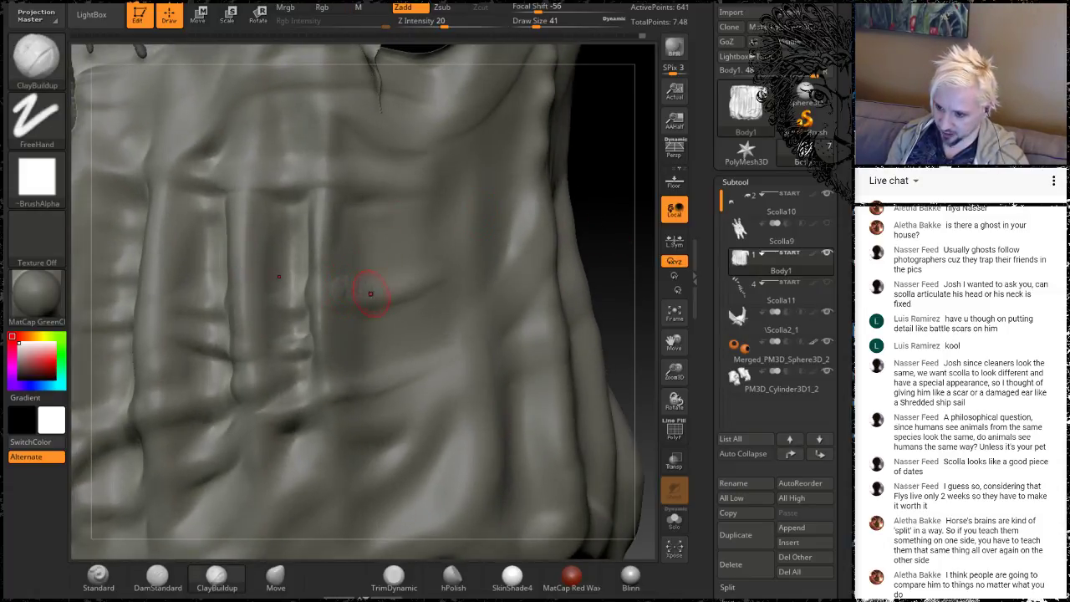
drag(376, 284, 403, 274)
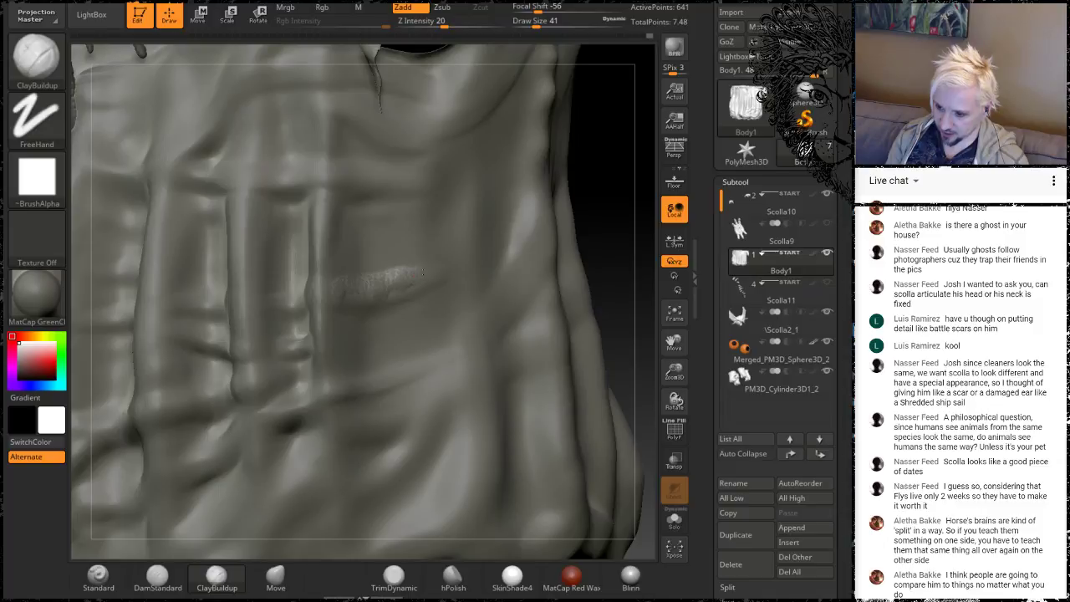
key(shift)
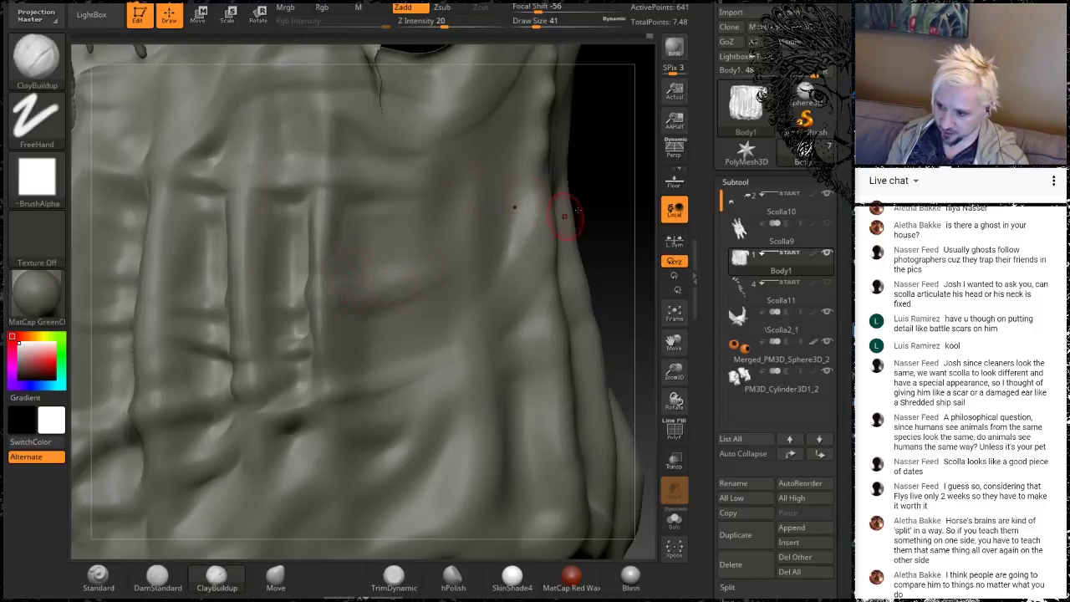
mouse_move(578, 188)
mouse_down()
mouse_move(605, 202)
mouse_move(302, 297)
mouse_up()
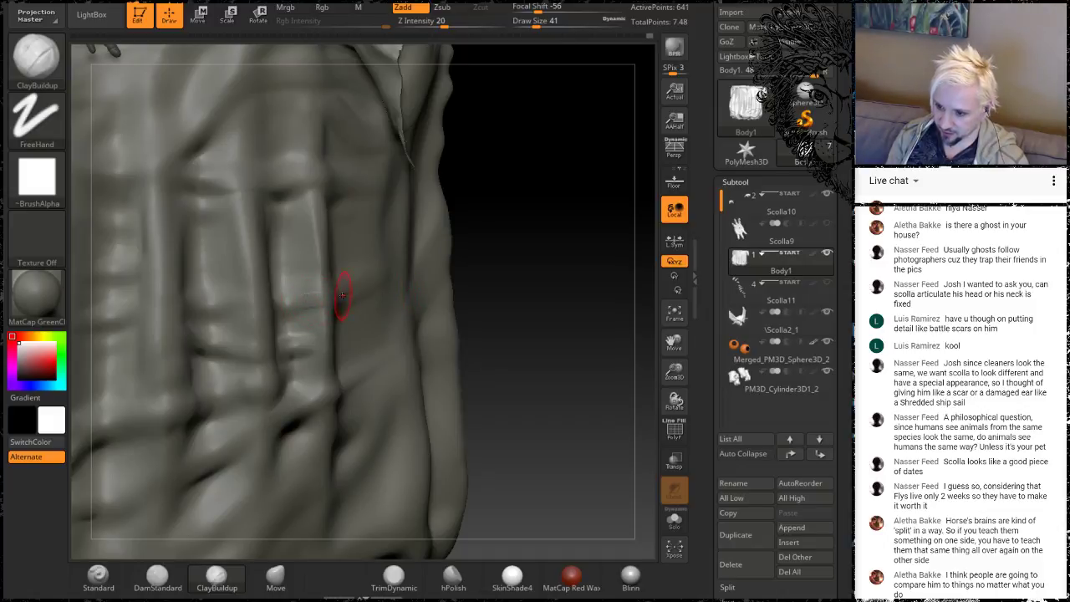
key(shift)
drag(540, 215, 356, 292)
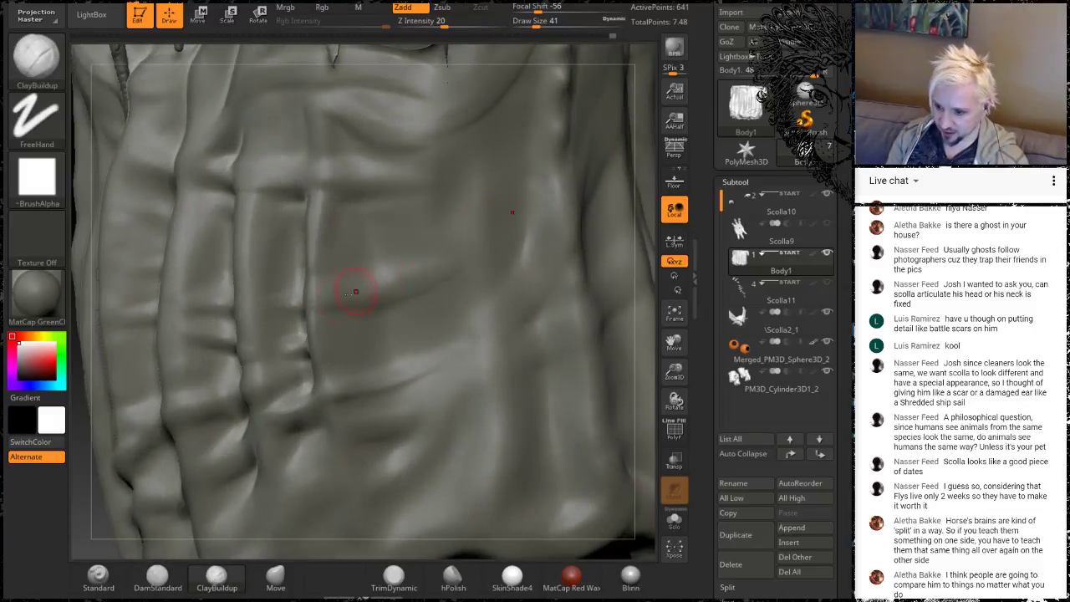
key(shift)
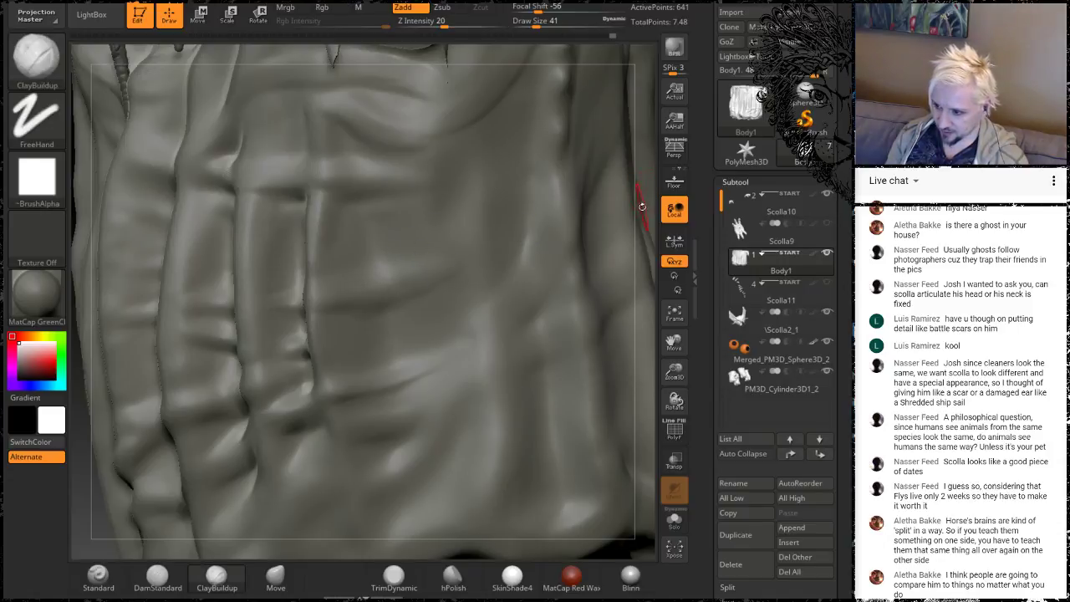
Check the side folds against the whole body, and rework the lower slanted crease below the outer vertical folds
mouse_move(640, 209)
alt+mouse_down()
mouse_move(626, 143)
mouse_move(476, 210)
mouse_move(552, 210)
mouse_move(533, 207)
alt+mouse_up()
alt+drag(402, 337, 394, 250)
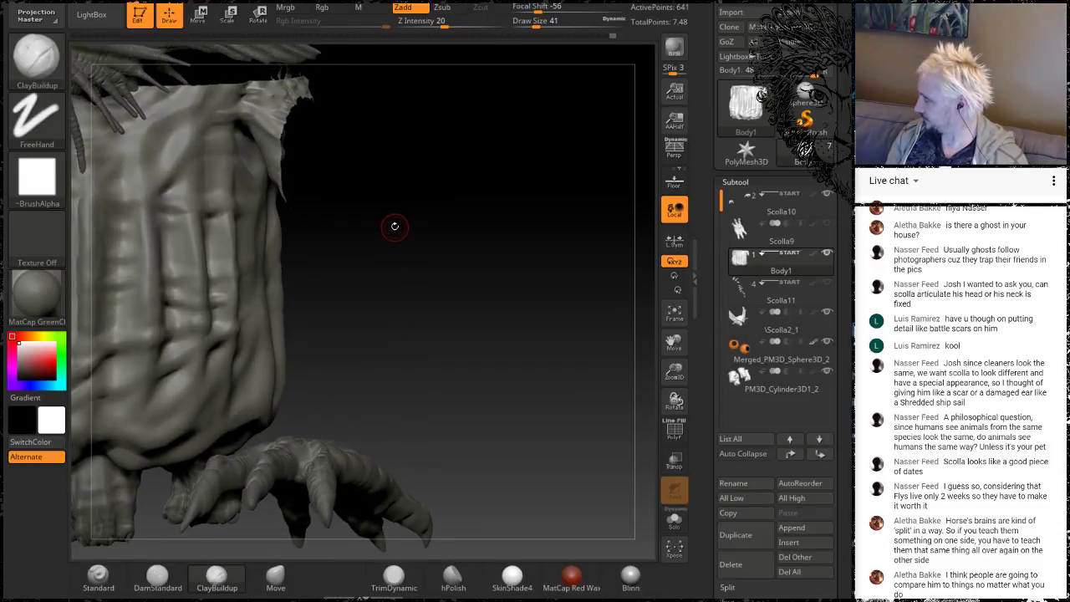
alt+drag(346, 341, 508, 327)
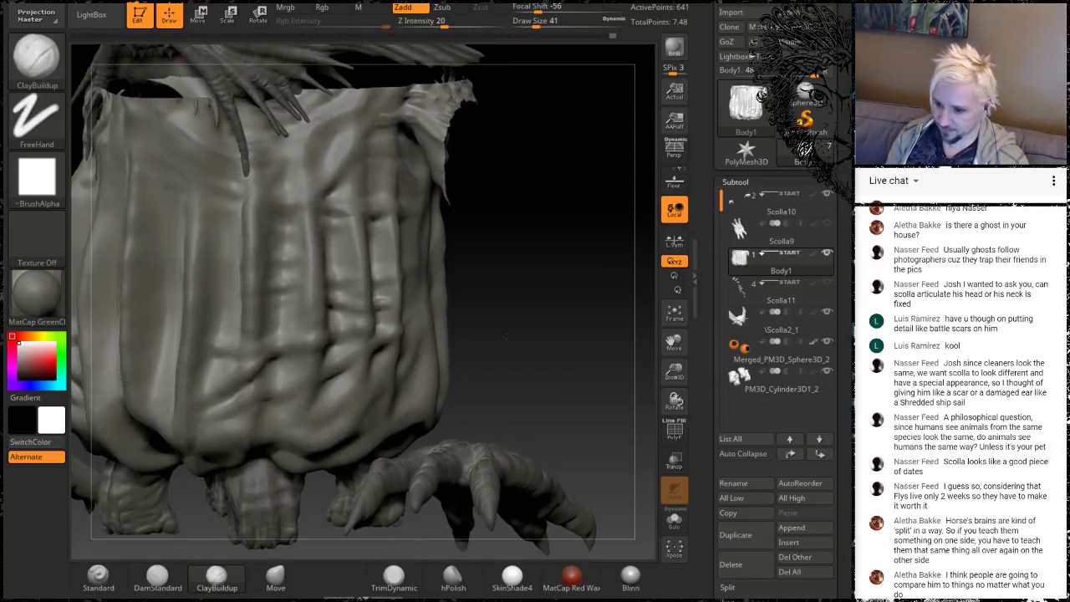
mouse_move(585, 318)
mouse_down()
mouse_move(496, 305)
mouse_move(585, 311)
mouse_move(578, 281)
mouse_move(600, 345)
mouse_move(597, 334)
mouse_up()
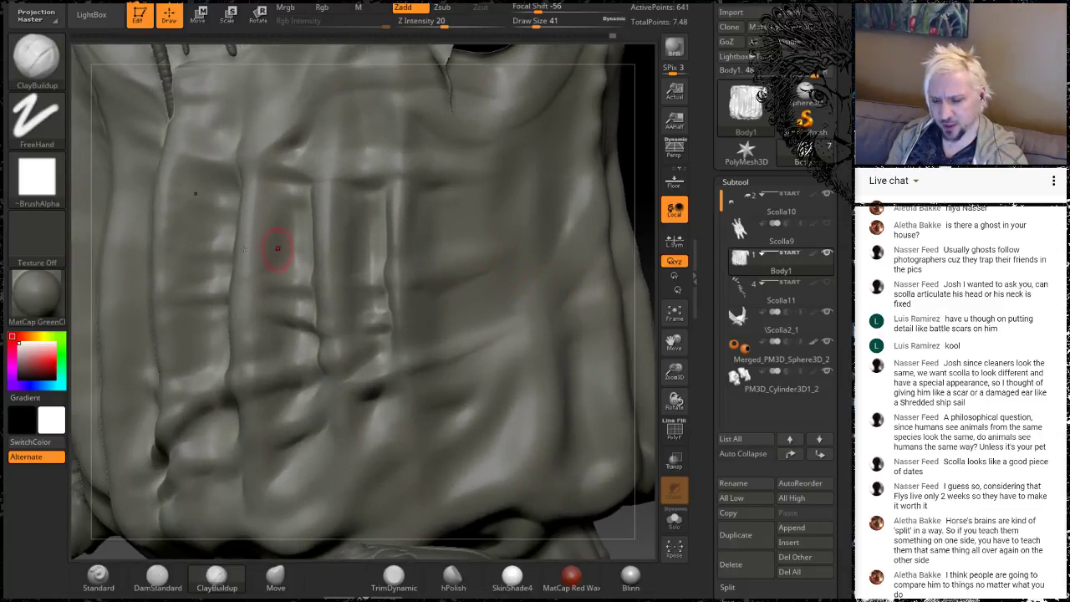
mouse_move(416, 351)
mouse_down()
mouse_move(464, 342)
mouse_move(506, 310)
mouse_up()
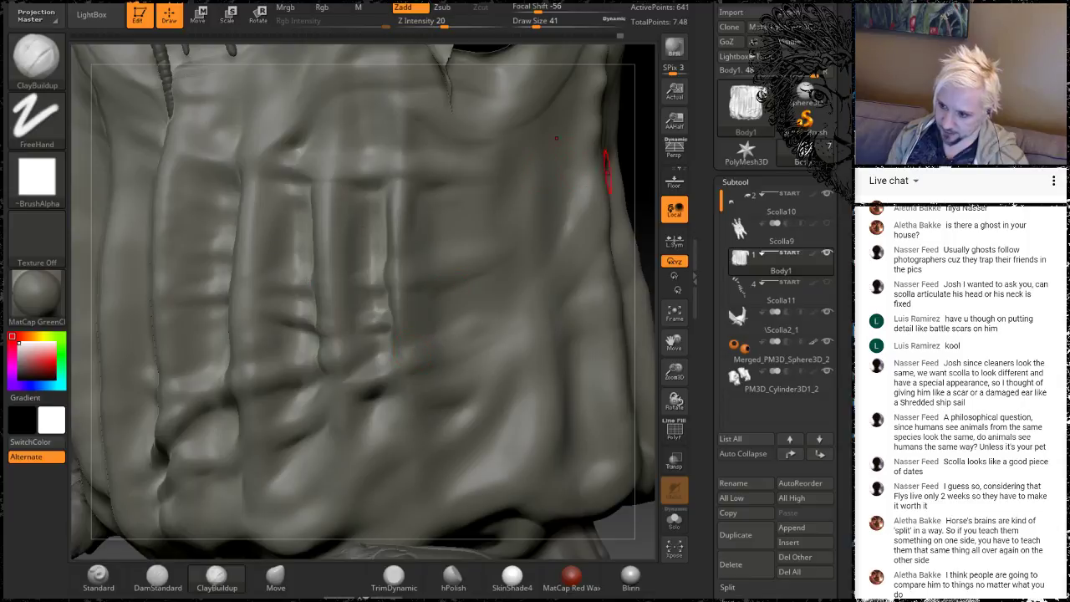
Sculpt a horizontal wrinkle across the broad front fold beneath the hanging fingertip and smooth it into the neighbouring vertical fold
mouse_move(647, 175)
alt+mouse_down()
mouse_move(580, 107)
mouse_move(637, 234)
mouse_move(594, 306)
mouse_move(606, 331)
mouse_move(582, 324)
mouse_move(595, 306)
mouse_move(578, 282)
alt+mouse_up()
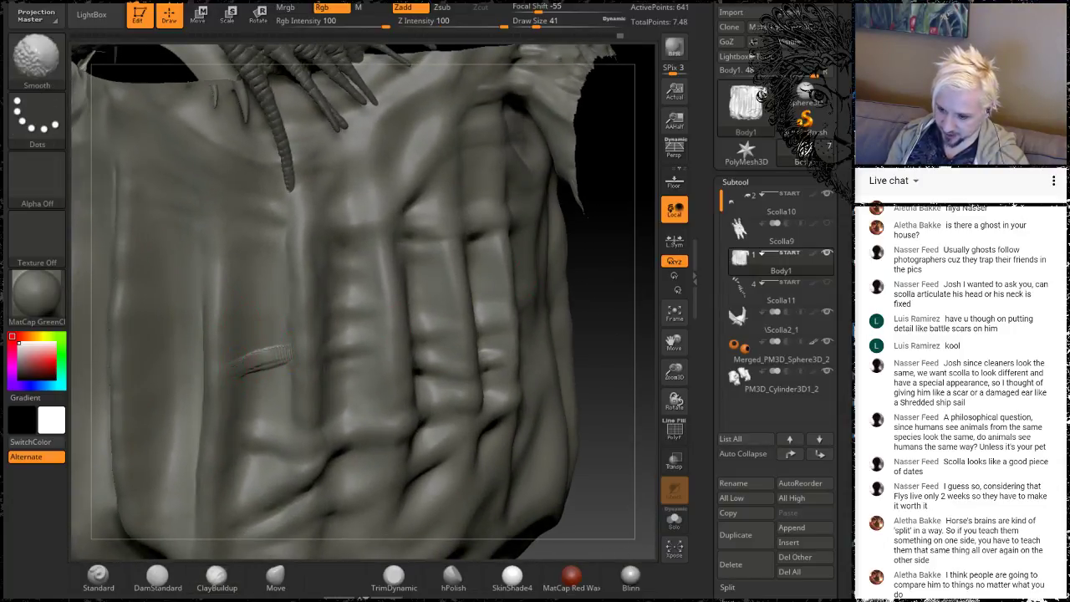
key(shift)
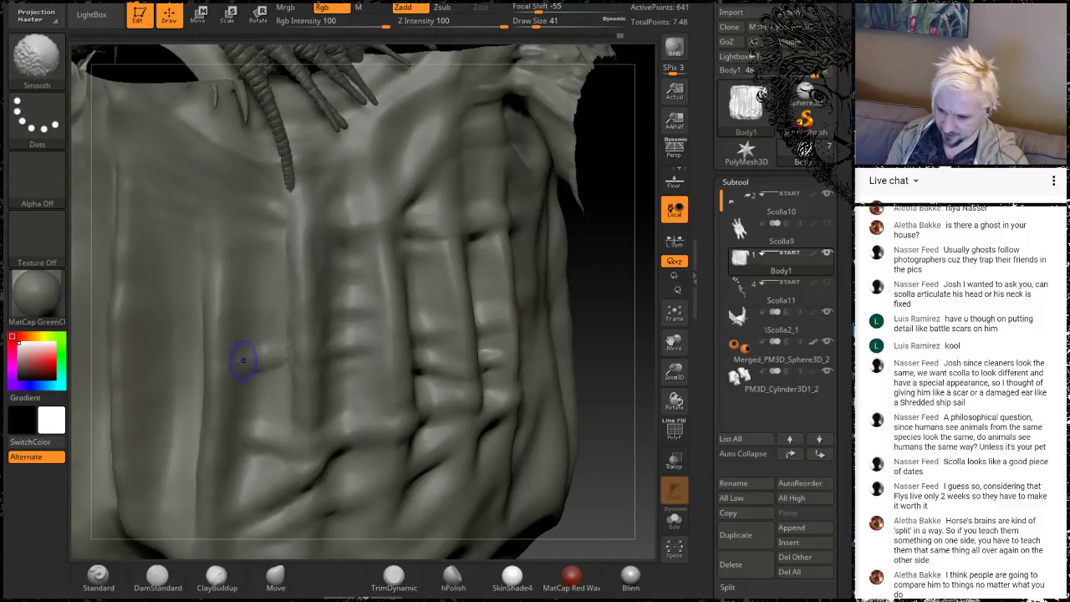
mouse_move(266, 352)
mouse_down()
mouse_move(307, 343)
mouse_move(259, 346)
mouse_up()
key(shift)
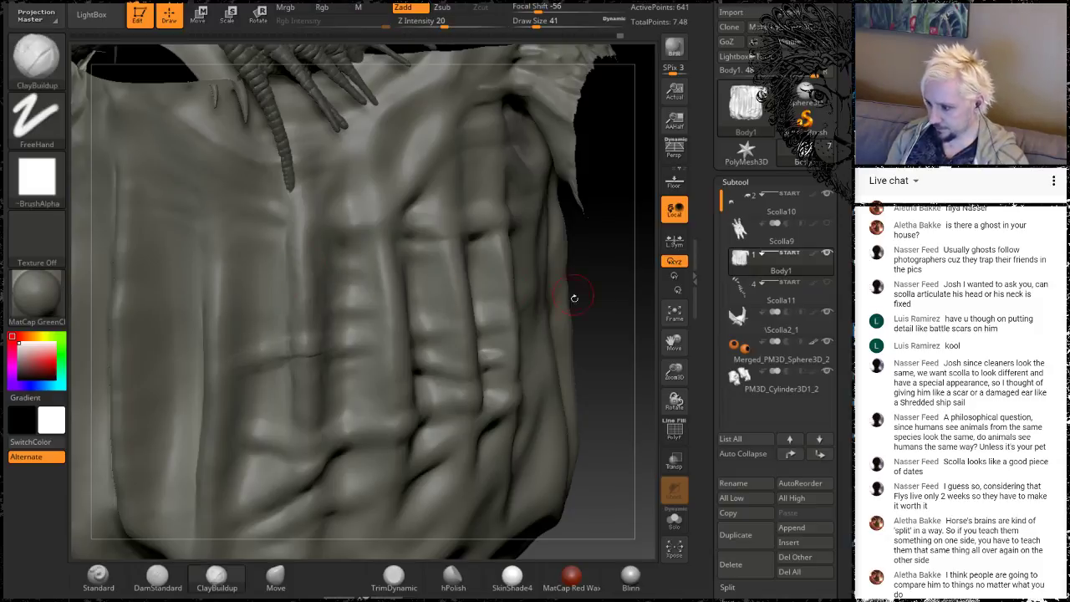
mouse_move(585, 315)
mouse_down()
mouse_move(619, 327)
mouse_move(594, 300)
mouse_up()
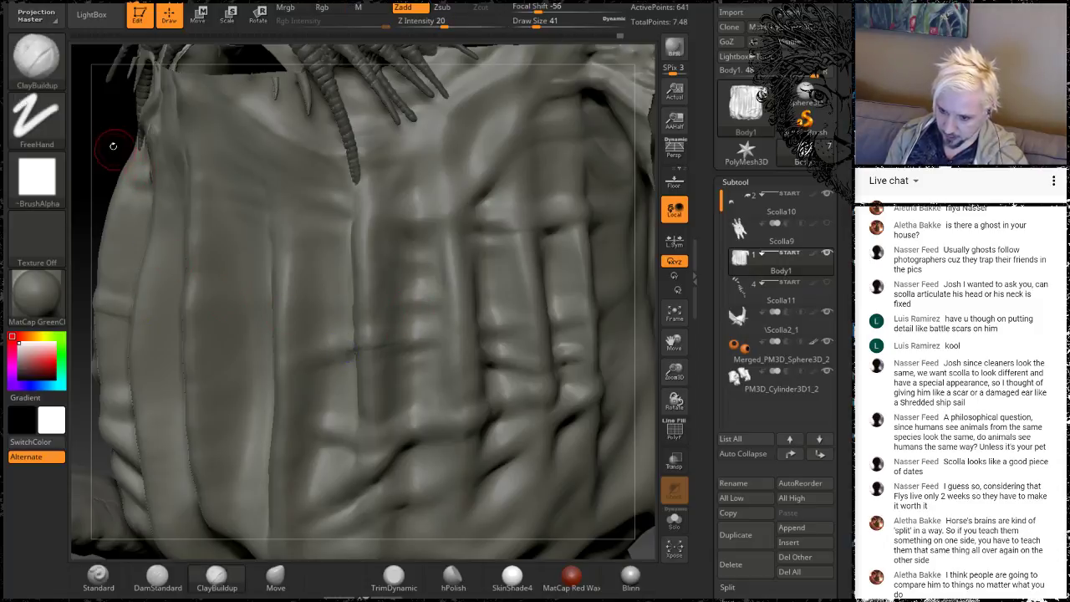
Add a second horizontal wrinkle just above the first on the broad front fold and smooth its edges
mouse_move(113, 146)
mouse_down()
mouse_move(373, 322)
mouse_move(346, 305)
mouse_move(313, 307)
mouse_up()
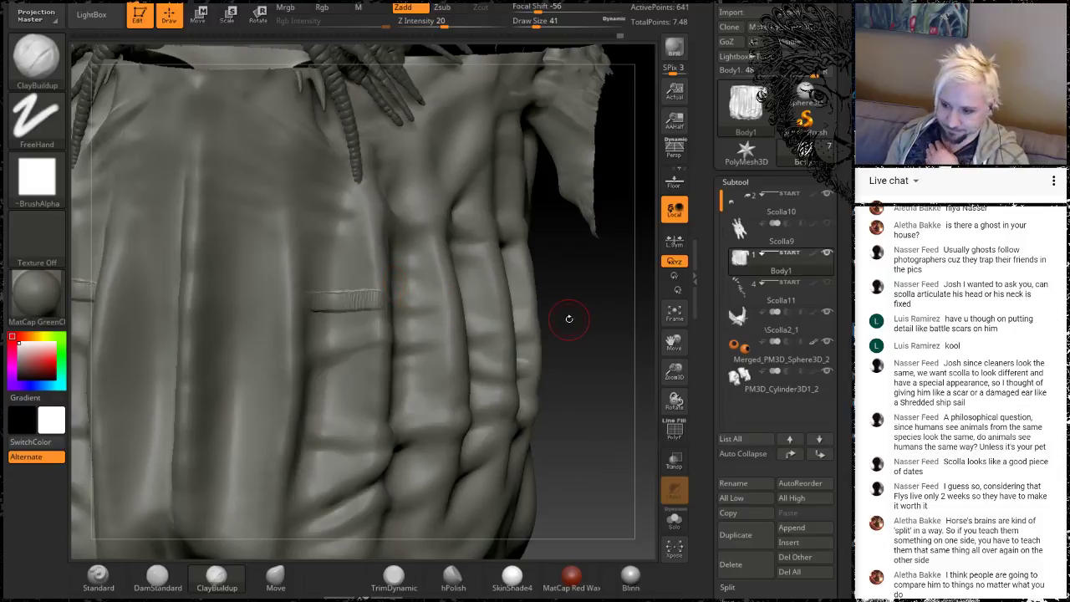
mouse_move(580, 312)
mouse_down()
mouse_move(318, 260)
mouse_move(356, 288)
mouse_move(334, 288)
mouse_up()
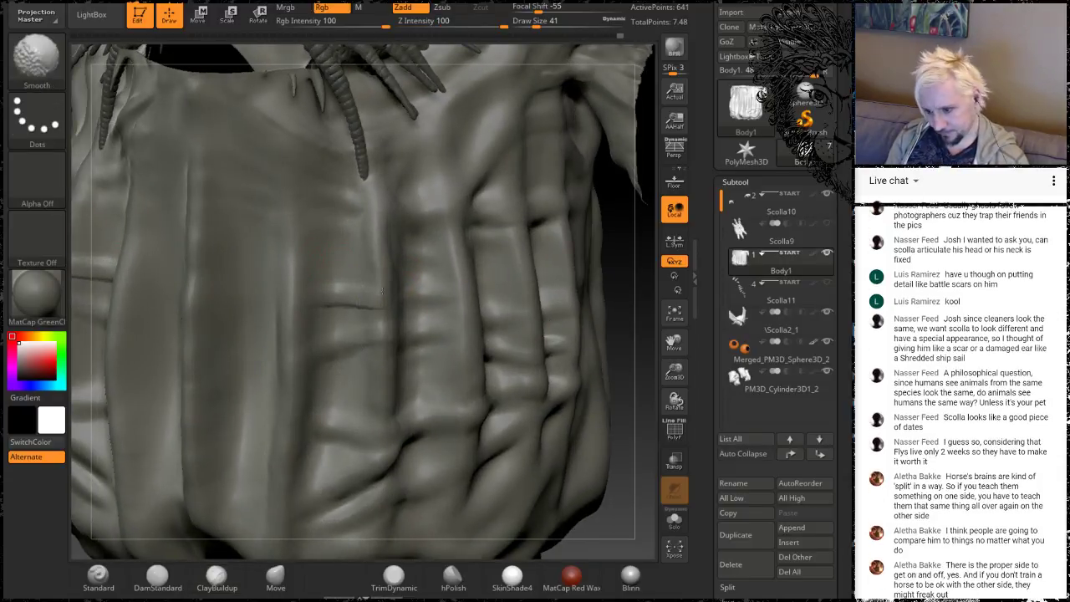
drag(616, 279, 363, 309)
key(shift)
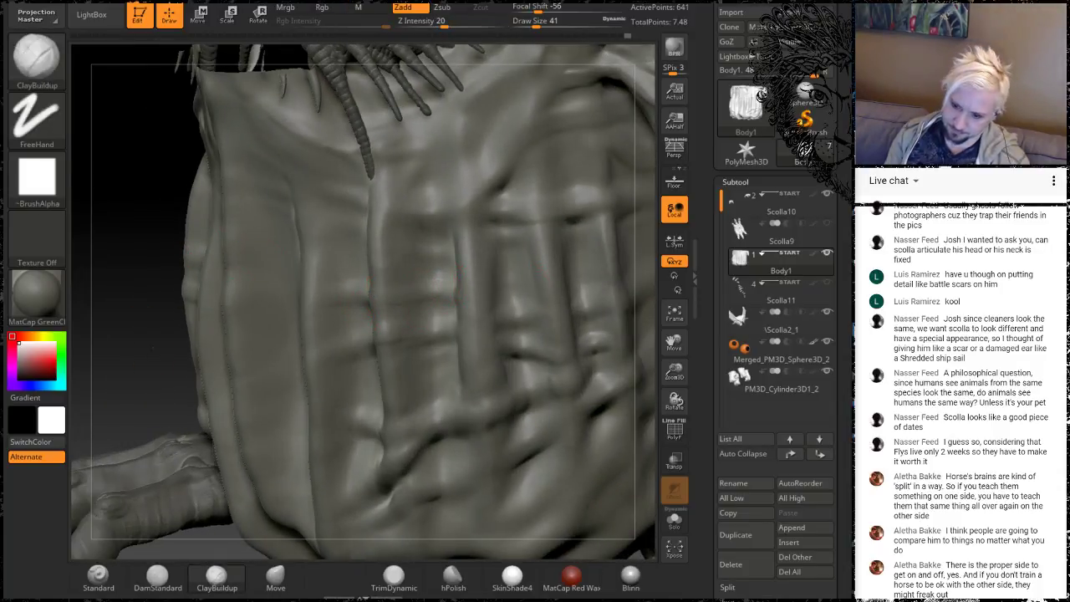
Sculpt a shallow horizontal wrinkle with ClayBuildup across the smooth central front folds and soften it into the skin
mouse_move(139, 343)
alt+mouse_down()
mouse_move(209, 258)
mouse_move(219, 277)
mouse_move(241, 265)
alt+mouse_up()
mouse_move(219, 270)
alt+mouse_down()
mouse_move(215, 261)
mouse_move(222, 332)
alt+mouse_up()
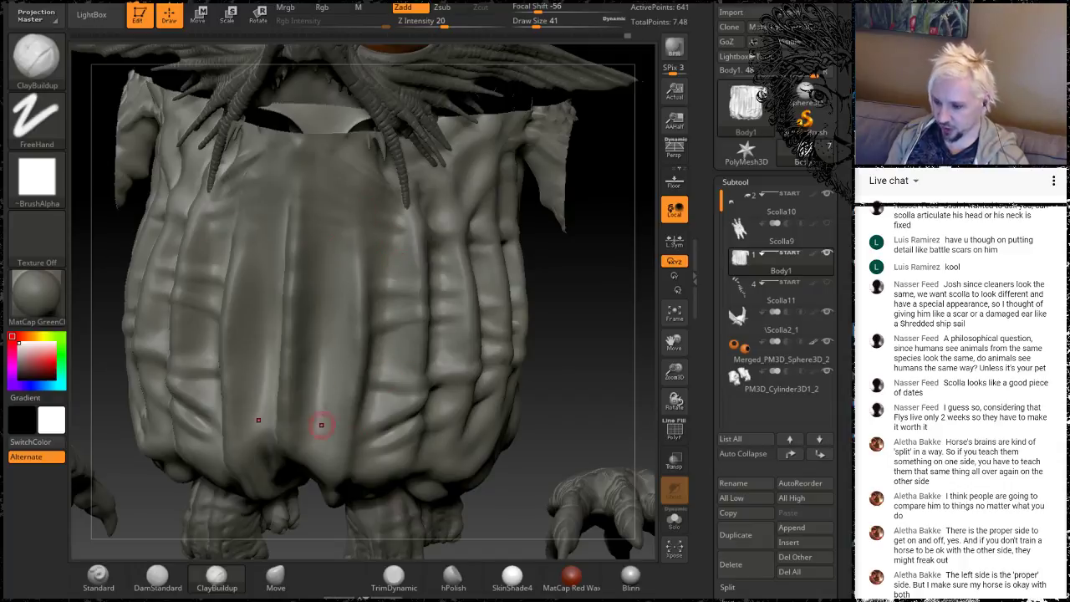
drag(597, 302, 400, 328)
key(shift)
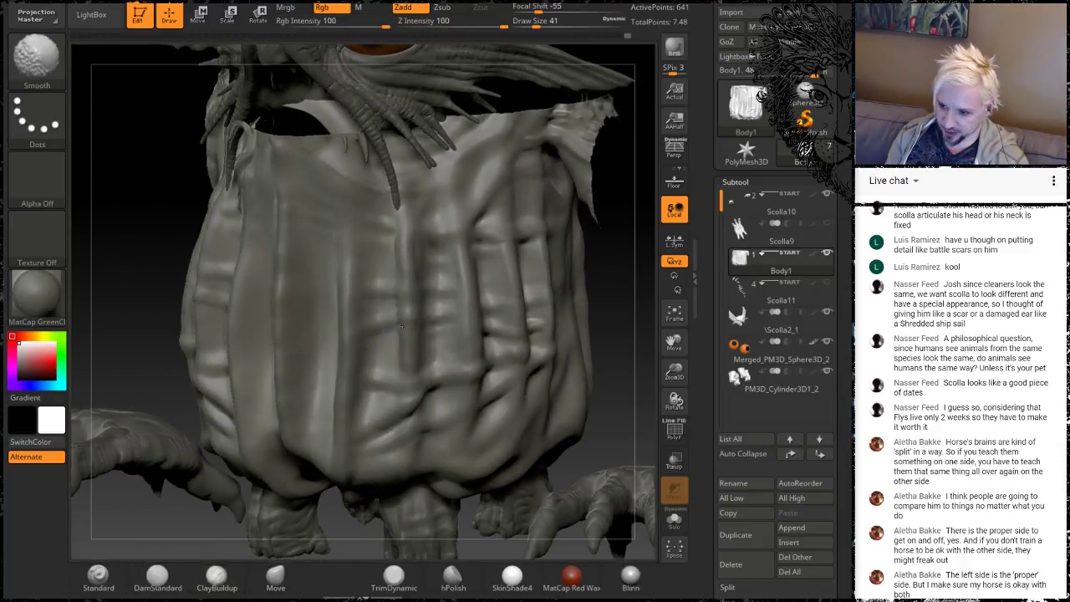
mouse_move(600, 329)
alt+mouse_down()
mouse_move(634, 324)
mouse_move(563, 306)
mouse_move(497, 347)
mouse_move(549, 296)
alt+mouse_up()
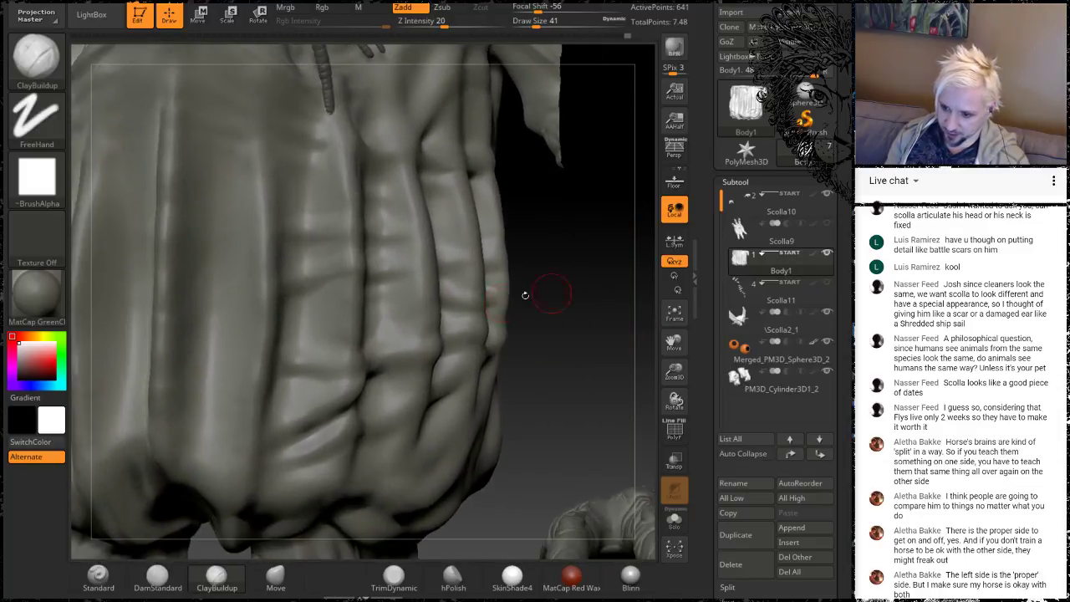
key(shift)
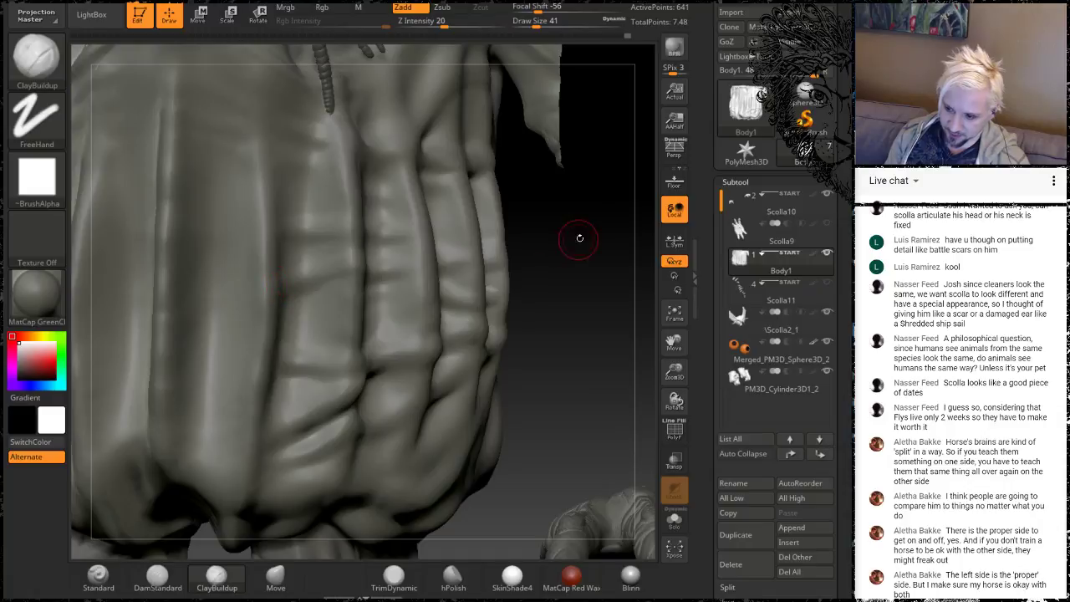
drag(580, 239, 535, 243)
drag(277, 276, 200, 299)
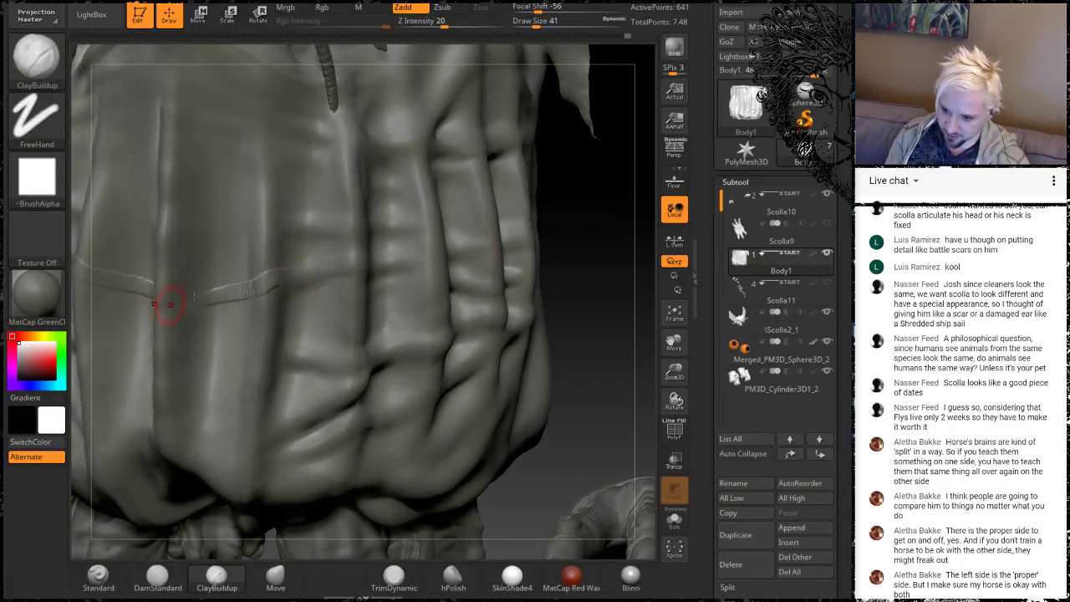
key(shift)
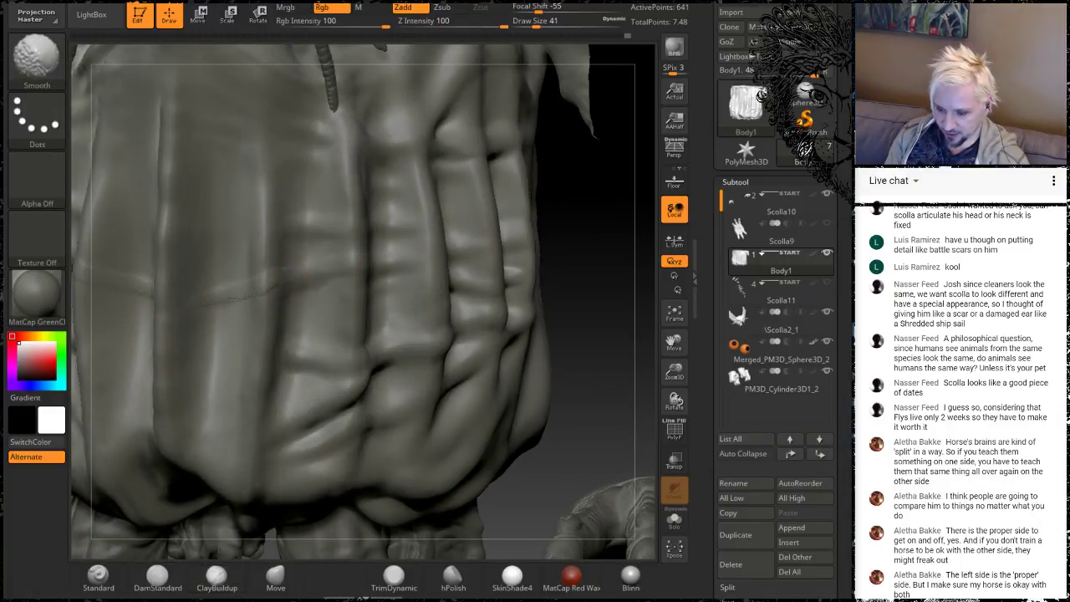
Add a higher horizontal wrinkle across the central front folds and a short one beneath the hanging fingertip, smoothing both
alt+drag(565, 236, 617, 261)
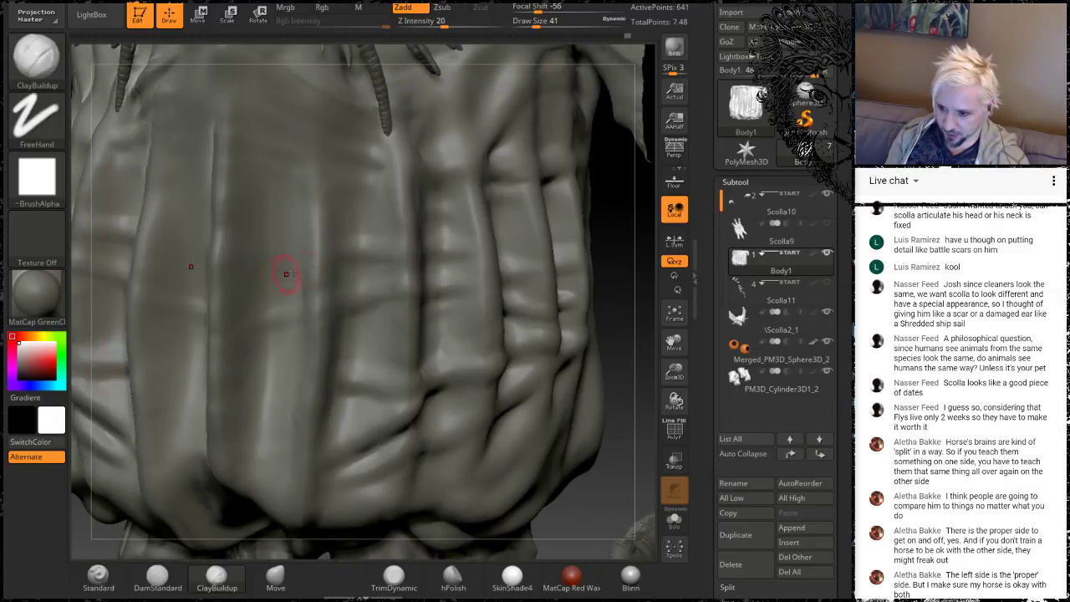
drag(318, 248, 201, 239)
key(shift)
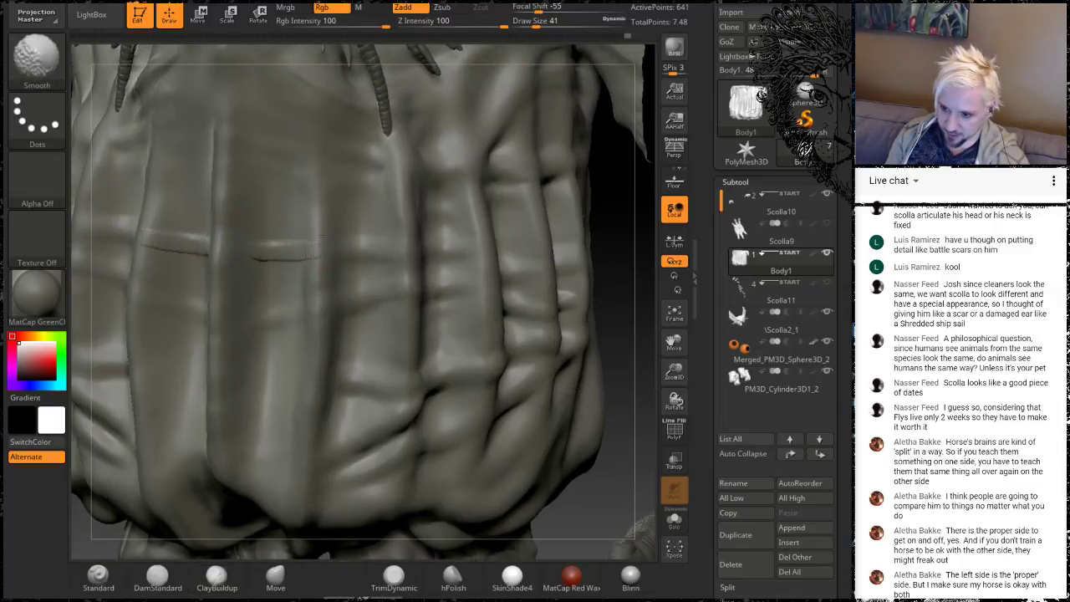
mouse_move(604, 239)
mouse_down()
mouse_move(580, 256)
mouse_move(580, 306)
mouse_move(513, 289)
mouse_up()
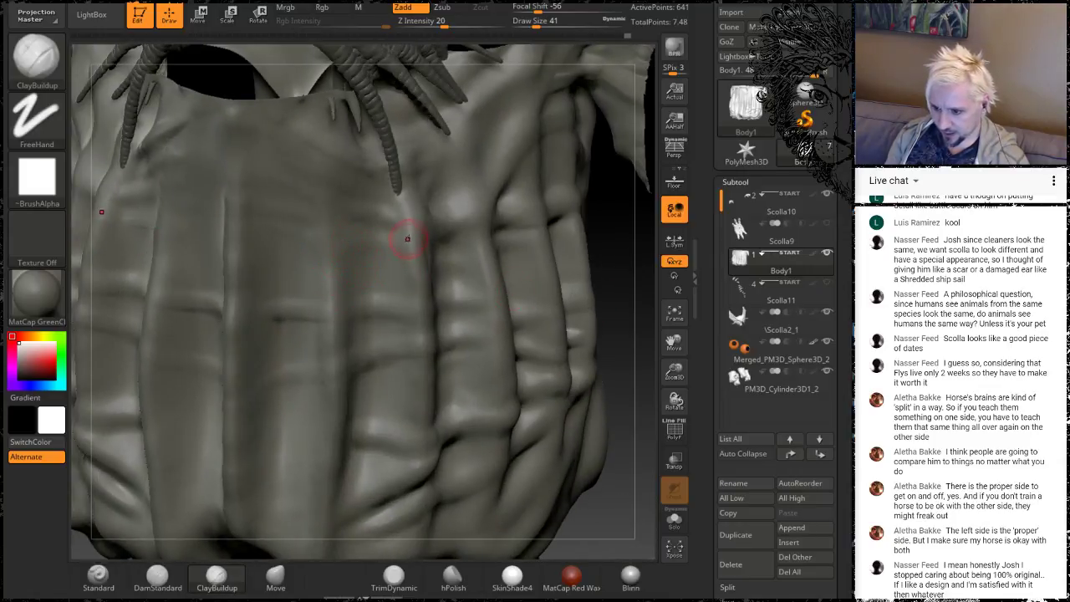
drag(407, 239, 359, 242)
key(shift)
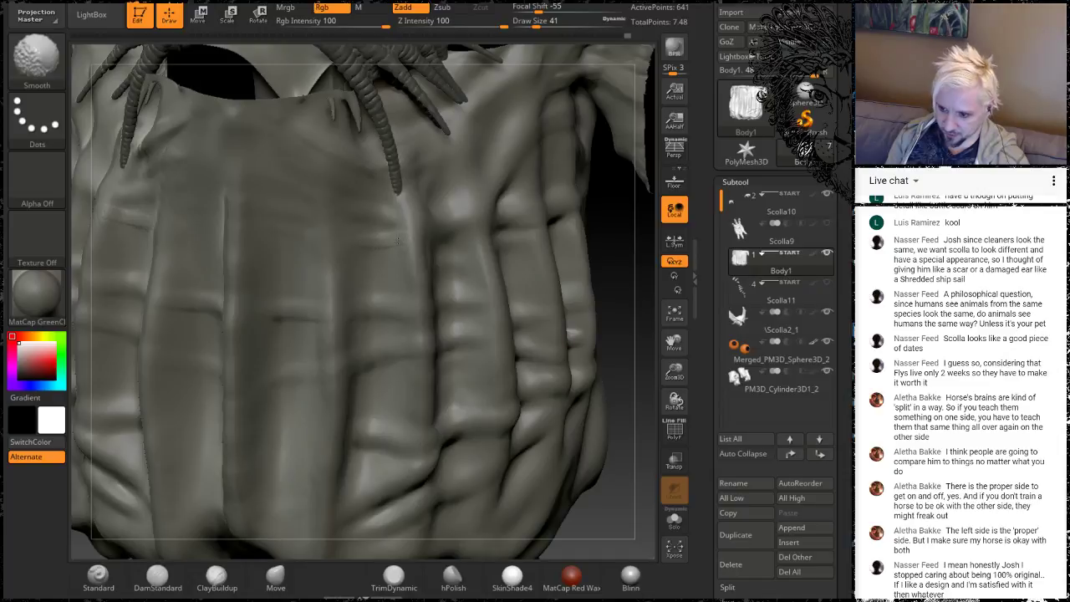
Set the draw size to 87 and focal shift to -62, then build up and smooth the lower front folds around the slanted wrinkles
mouse_move(621, 295)
alt+mouse_down()
mouse_move(527, 294)
mouse_move(511, 315)
mouse_move(508, 301)
mouse_move(506, 334)
mouse_move(535, 331)
mouse_move(541, 353)
mouse_move(493, 376)
alt+mouse_up()
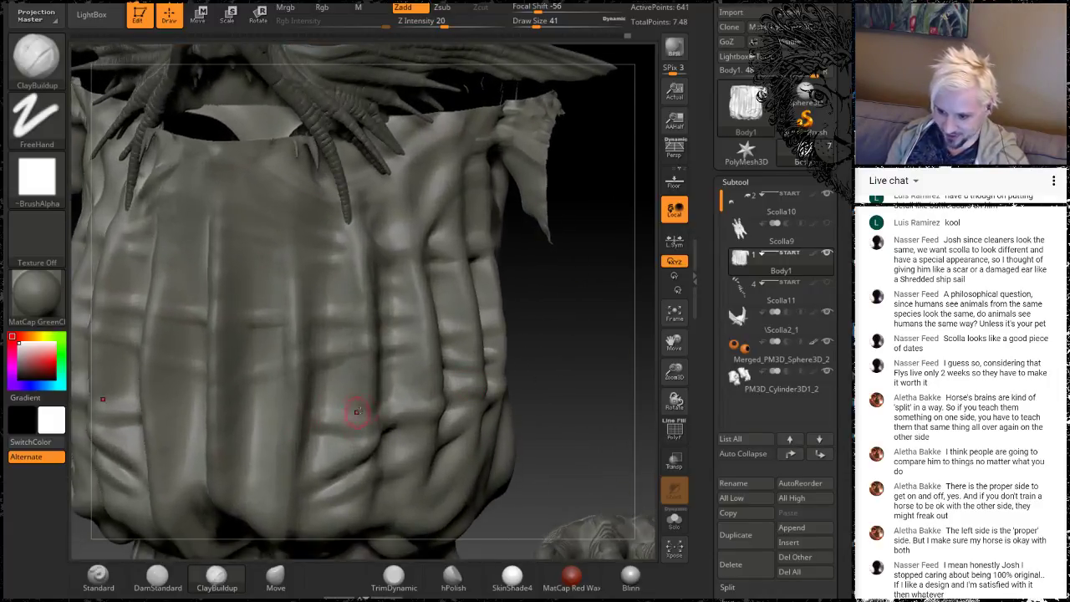
key(space)
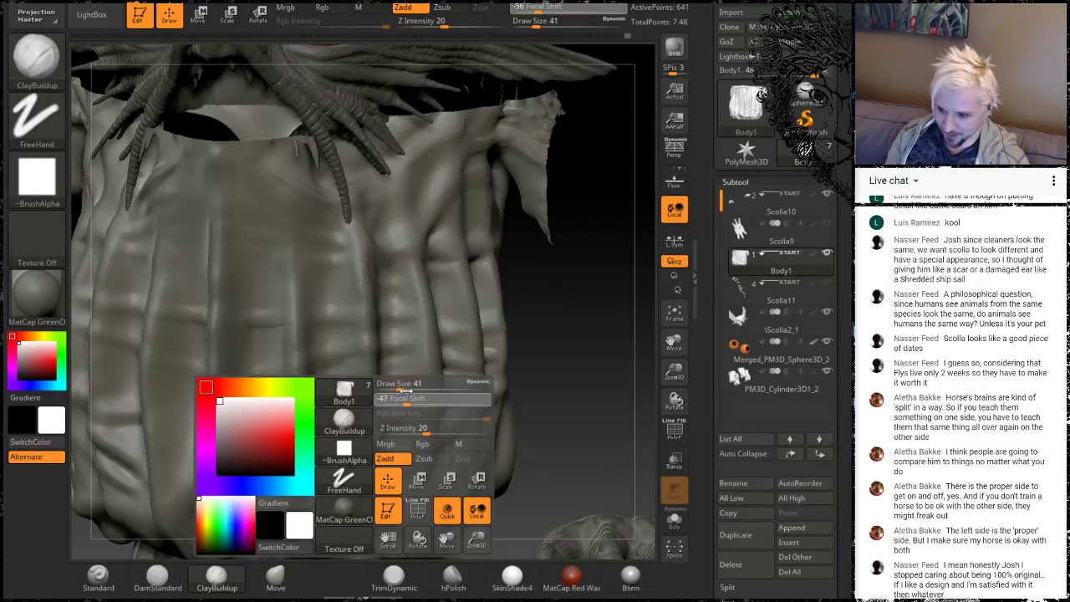
drag(400, 393, 411, 387)
alt+drag(571, 386, 543, 295)
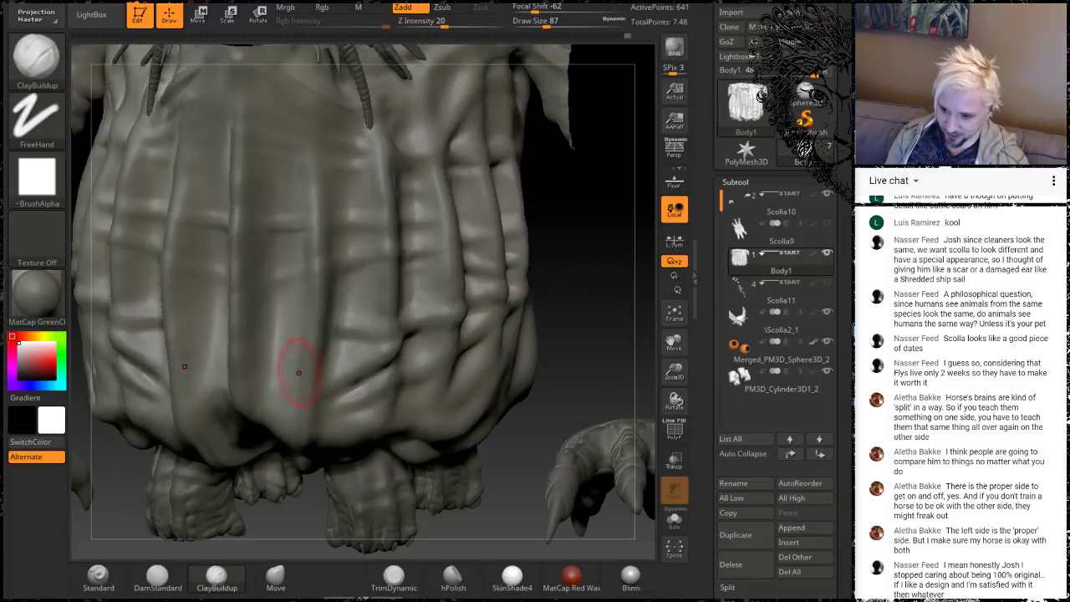
mouse_move(298, 373)
mouse_down()
mouse_move(251, 370)
mouse_move(269, 377)
mouse_move(311, 341)
mouse_move(262, 361)
mouse_move(334, 359)
mouse_move(351, 316)
mouse_move(383, 294)
mouse_up()
shift+drag(352, 326, 370, 300)
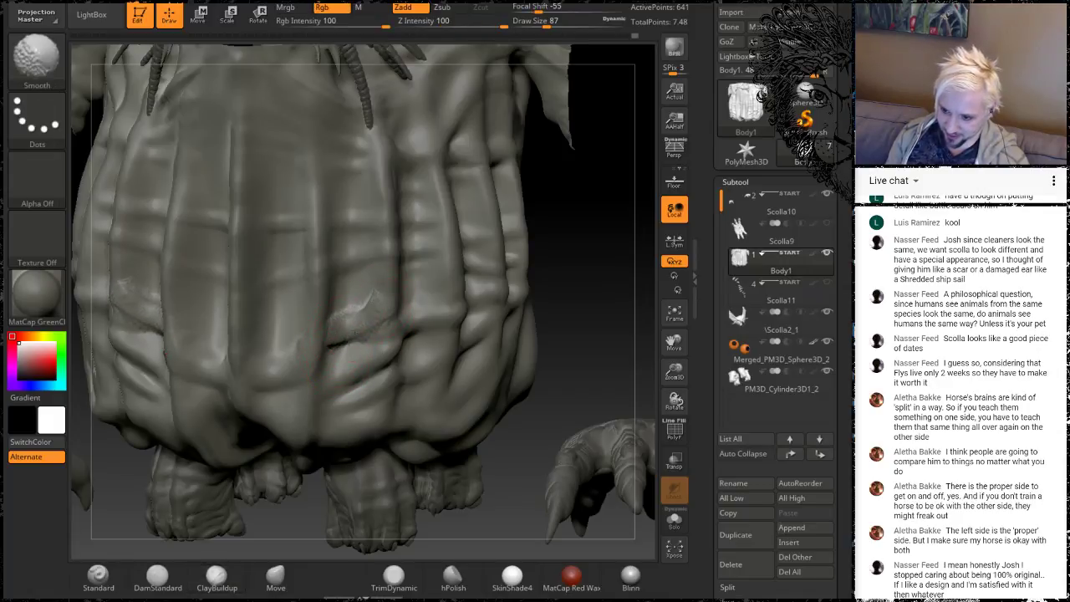
Smooth the lower side folds around the slanted crease, working from several angles around the body
mouse_move(595, 246)
mouse_down()
mouse_move(391, 306)
mouse_move(409, 292)
mouse_up()
mouse_move(471, 279)
mouse_down()
mouse_move(499, 289)
mouse_move(493, 277)
mouse_move(551, 265)
mouse_move(595, 235)
mouse_up()
key(shift)
key(shift)
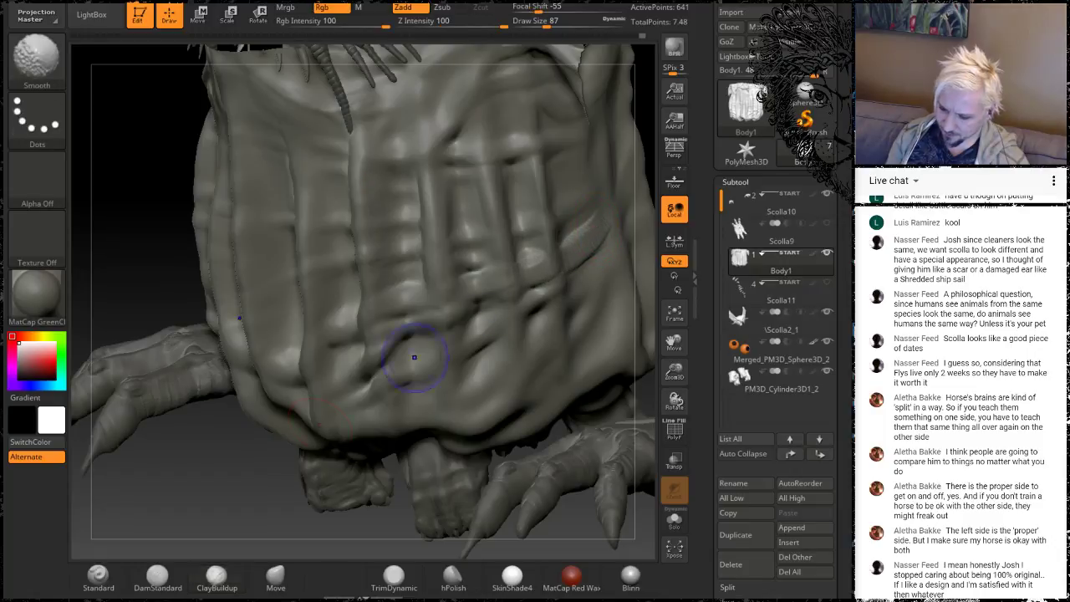
mouse_move(256, 463)
mouse_down()
mouse_move(188, 439)
mouse_move(159, 451)
mouse_up()
key(shift)
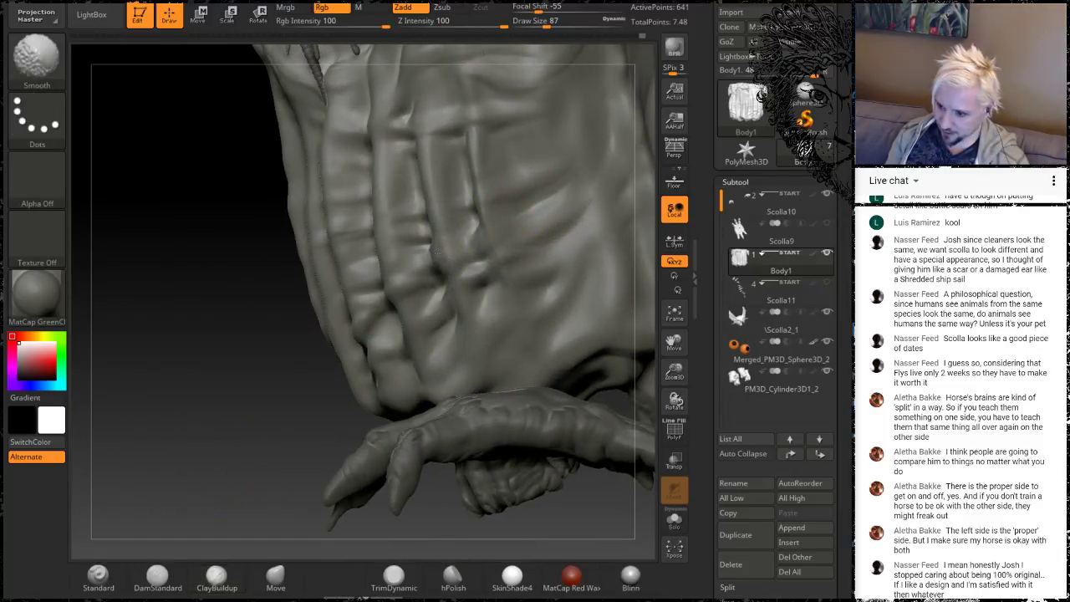
Soften the slanted crease where it passes below the outer vertical side folds
alt+drag(192, 448, 140, 414)
drag(165, 369, 207, 347)
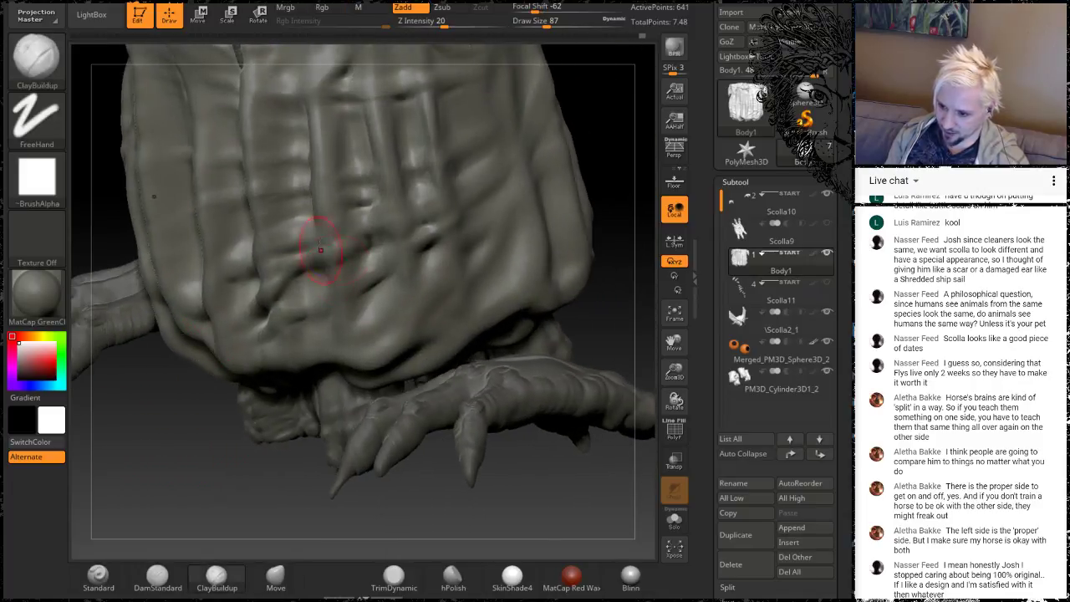
shift+drag(318, 249, 378, 295)
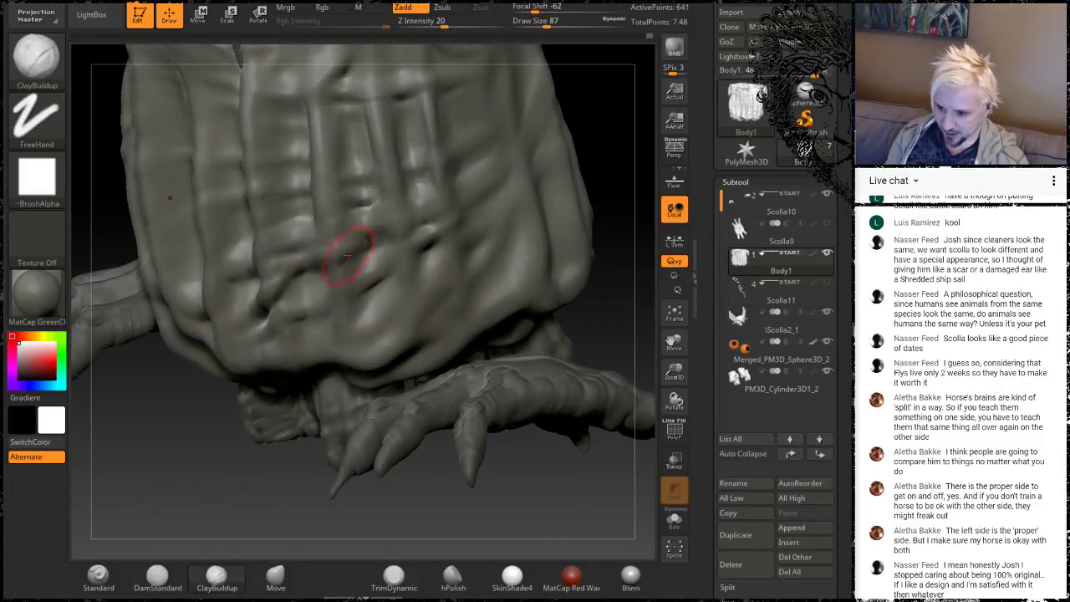
shift+drag(349, 255, 324, 256)
alt+drag(233, 468, 245, 479)
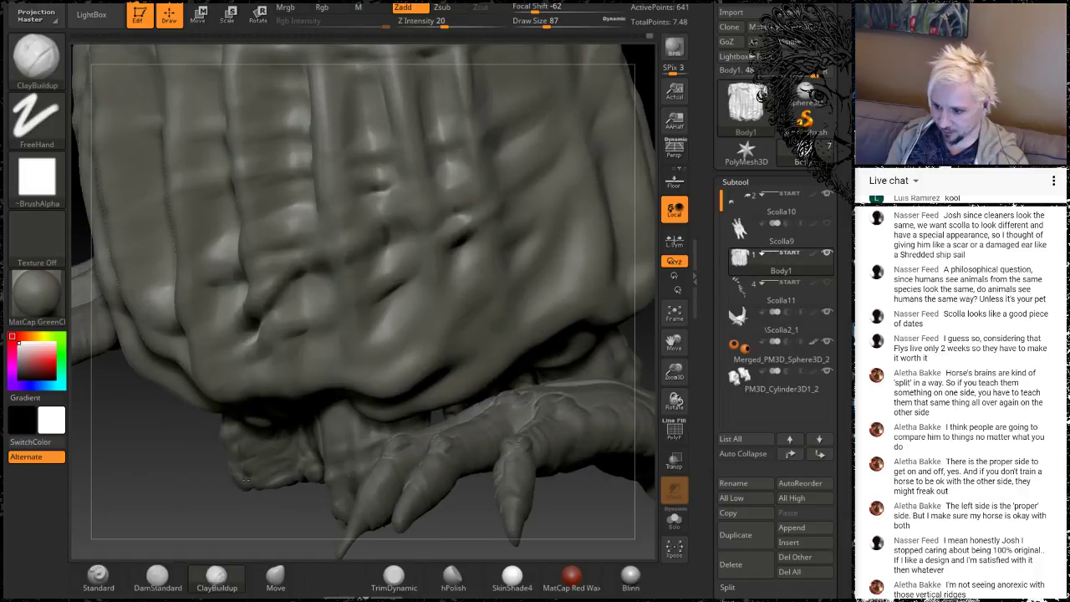
Build up the lower ends of the outer vertical side folds and the skin just behind the rearmost one
mouse_move(353, 238)
mouse_down()
mouse_move(424, 213)
mouse_move(372, 219)
mouse_up()
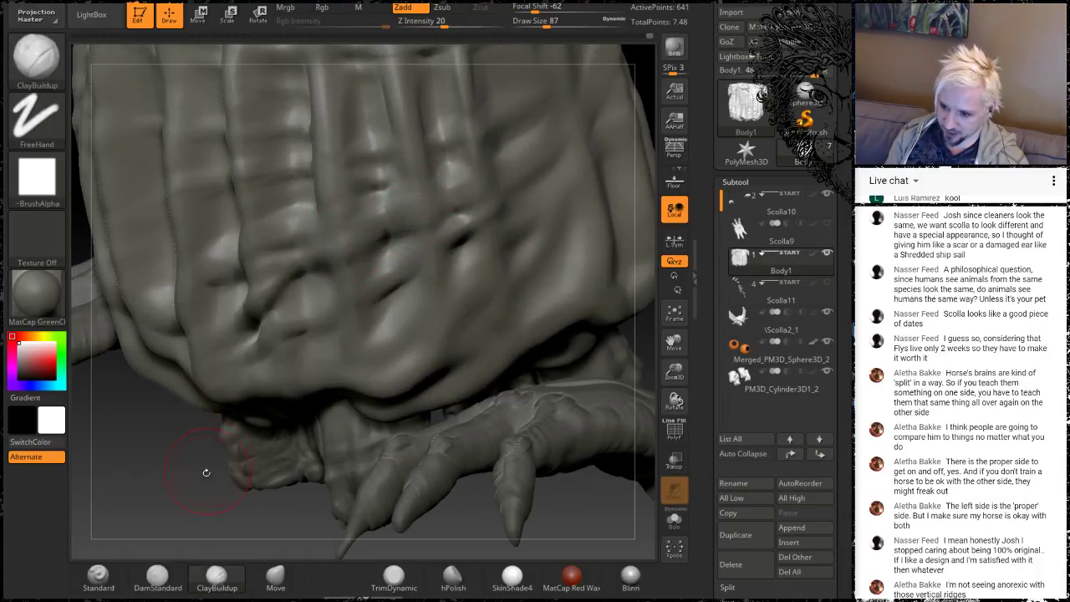
drag(206, 473, 259, 420)
mouse_move(387, 241)
mouse_down()
mouse_move(377, 215)
mouse_move(385, 246)
mouse_move(386, 186)
mouse_up()
mouse_move(610, 157)
mouse_down()
mouse_move(635, 167)
mouse_move(535, 184)
mouse_up()
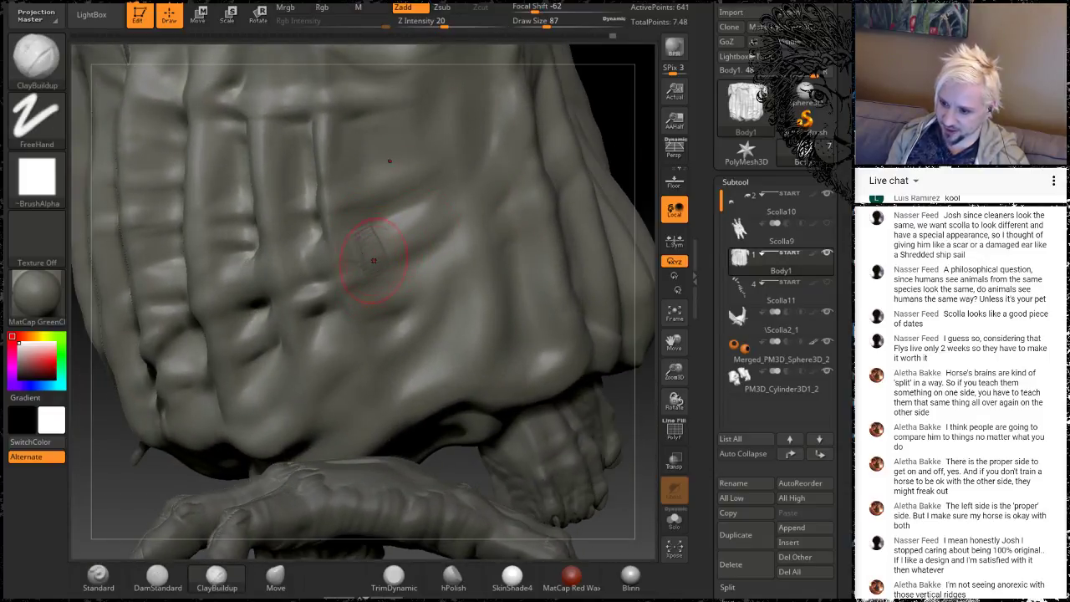
mouse_move(376, 248)
mouse_down()
mouse_move(427, 221)
mouse_move(378, 244)
mouse_up()
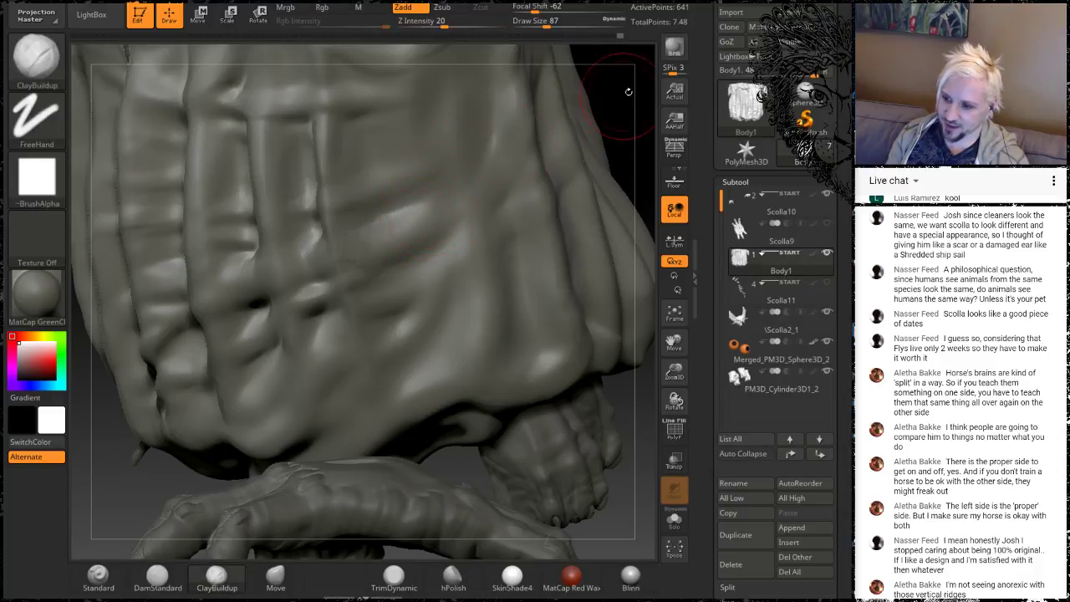
Thicken the rearmost vertical side ridge, extend it downward with ClayBuildup and smooth it into the surrounding skin
mouse_move(639, 125)
mouse_down()
mouse_move(545, 160)
mouse_move(585, 169)
mouse_move(302, 165)
mouse_up()
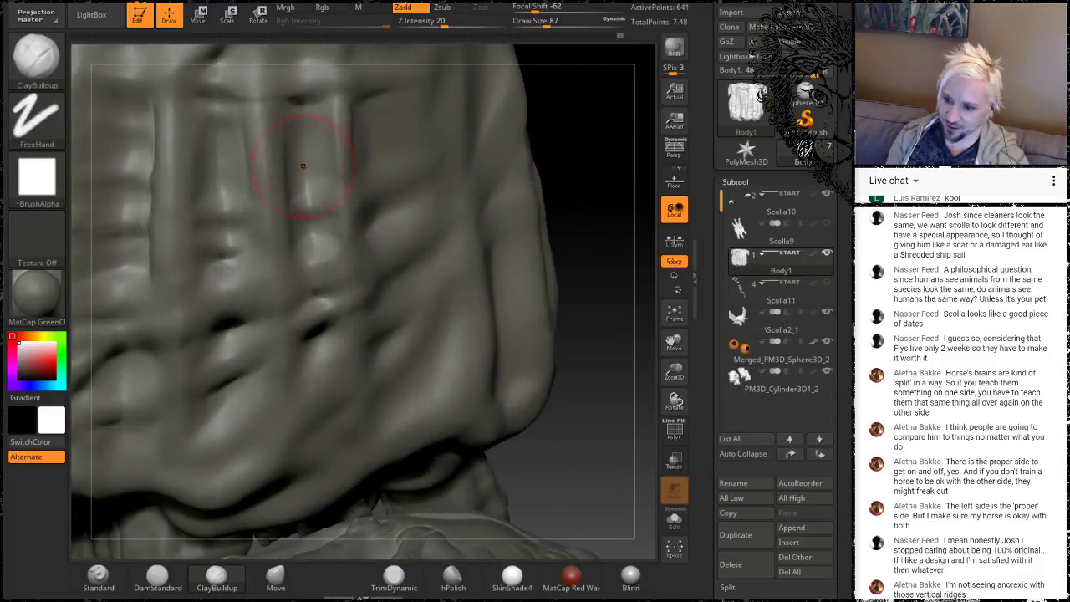
key(shift)
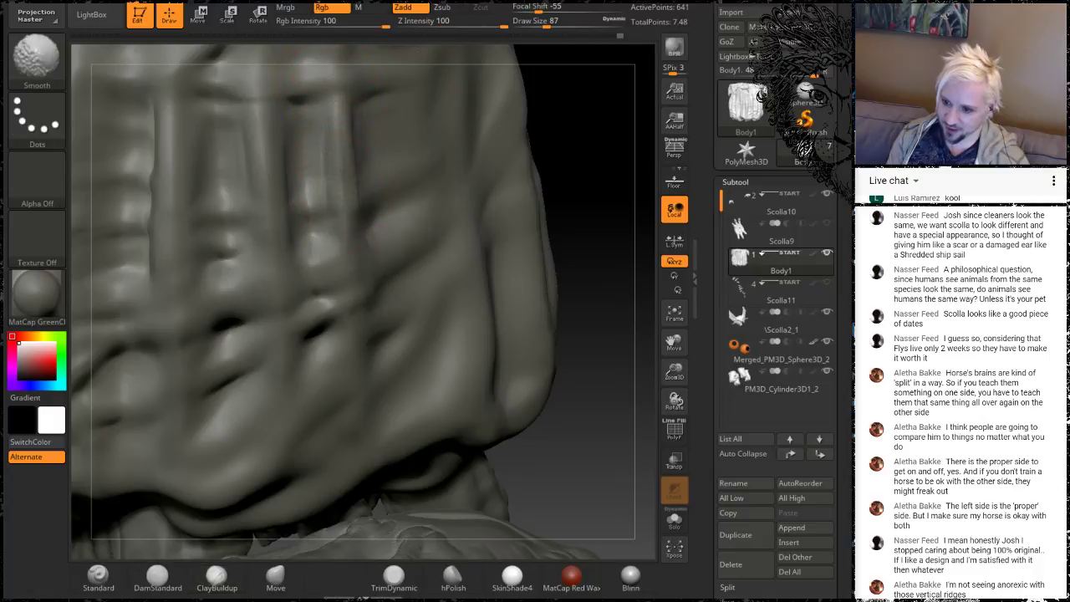
shift+drag(343, 217, 340, 185)
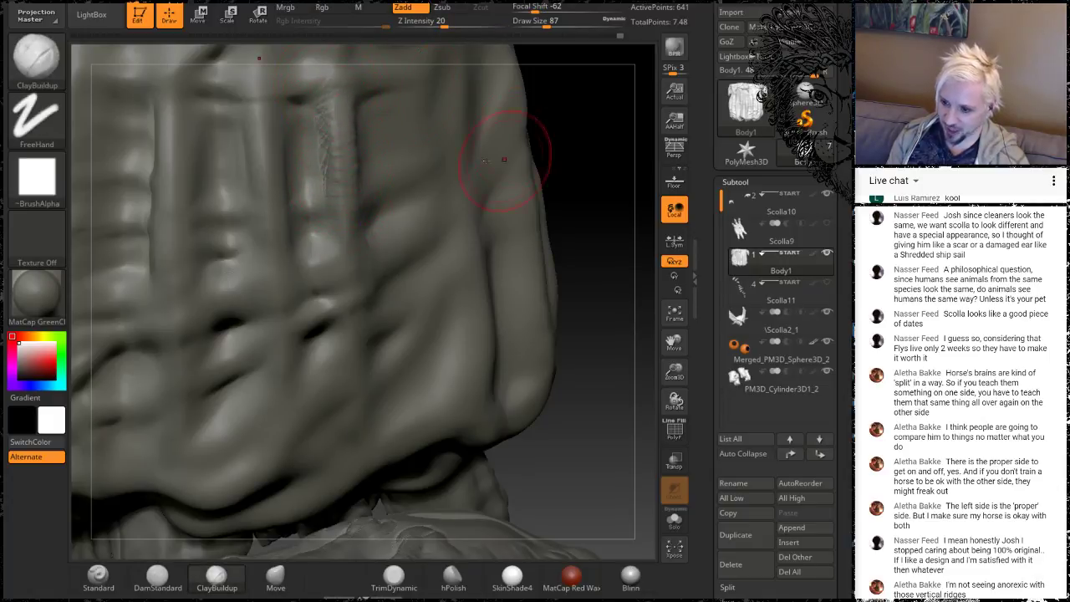
mouse_move(330, 212)
mouse_down()
mouse_move(357, 215)
mouse_move(350, 249)
mouse_up()
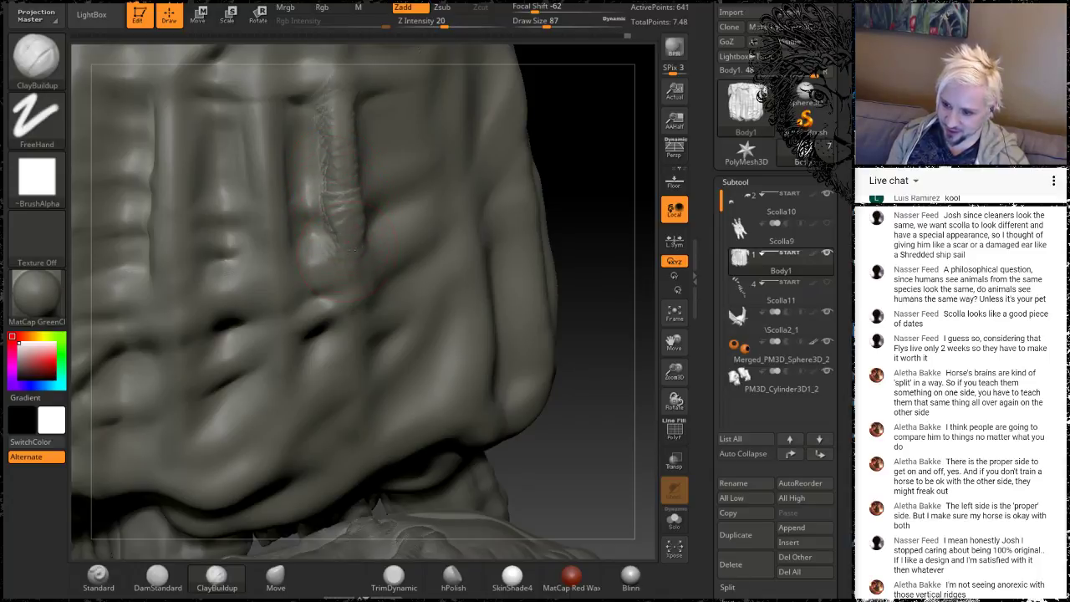
key(shift)
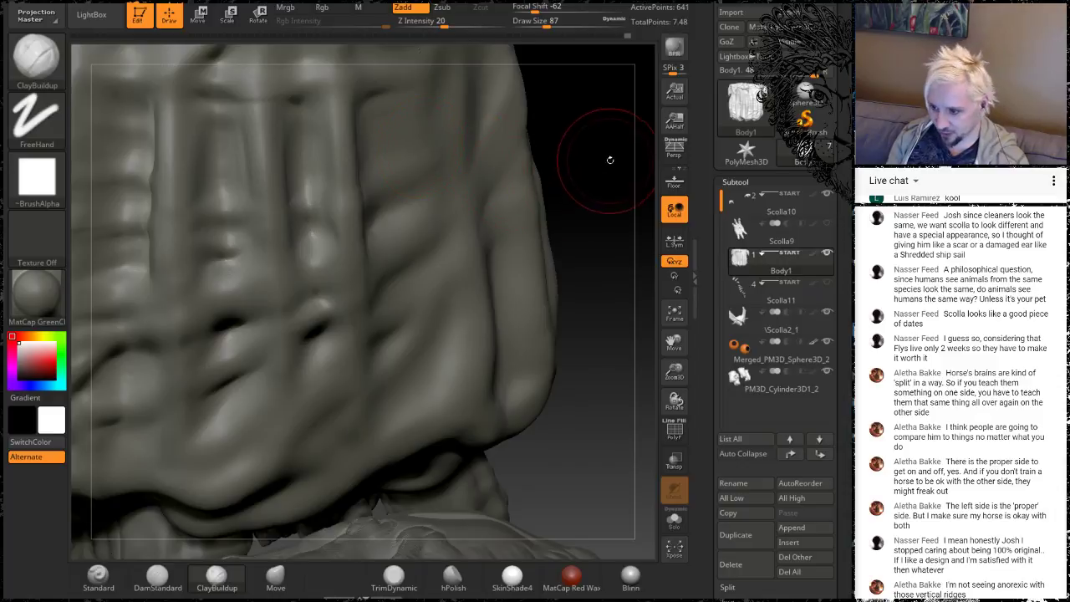
mouse_move(610, 162)
mouse_down()
mouse_move(544, 184)
mouse_move(494, 184)
mouse_up()
key(shift)
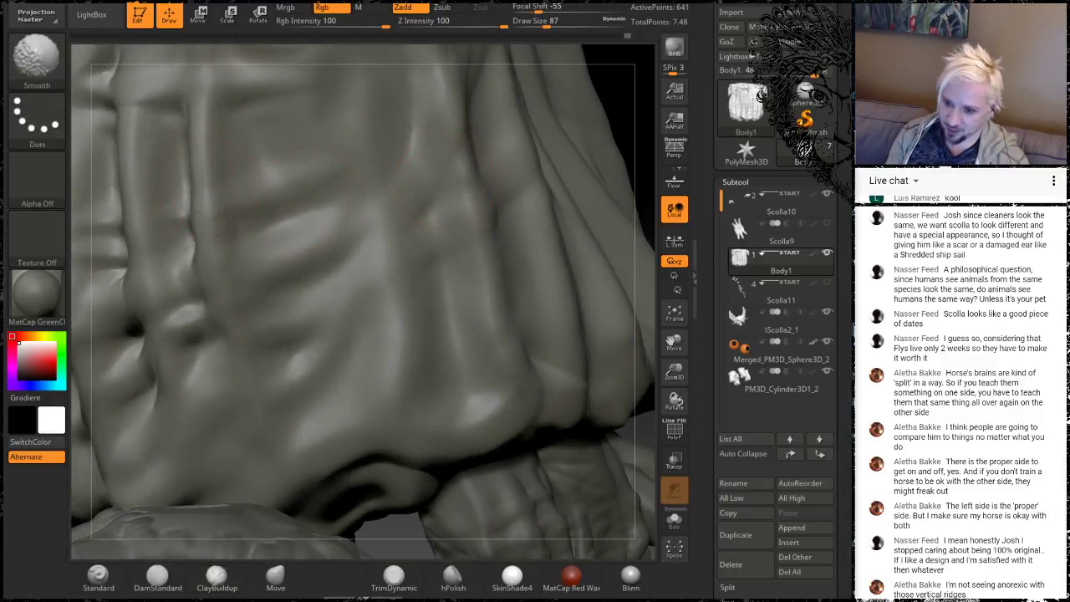
Sculpt several slanted wrinkles across the broad skin behind the vertical side folds, down to the lower rear, and smooth them
alt+drag(610, 110, 313, 237)
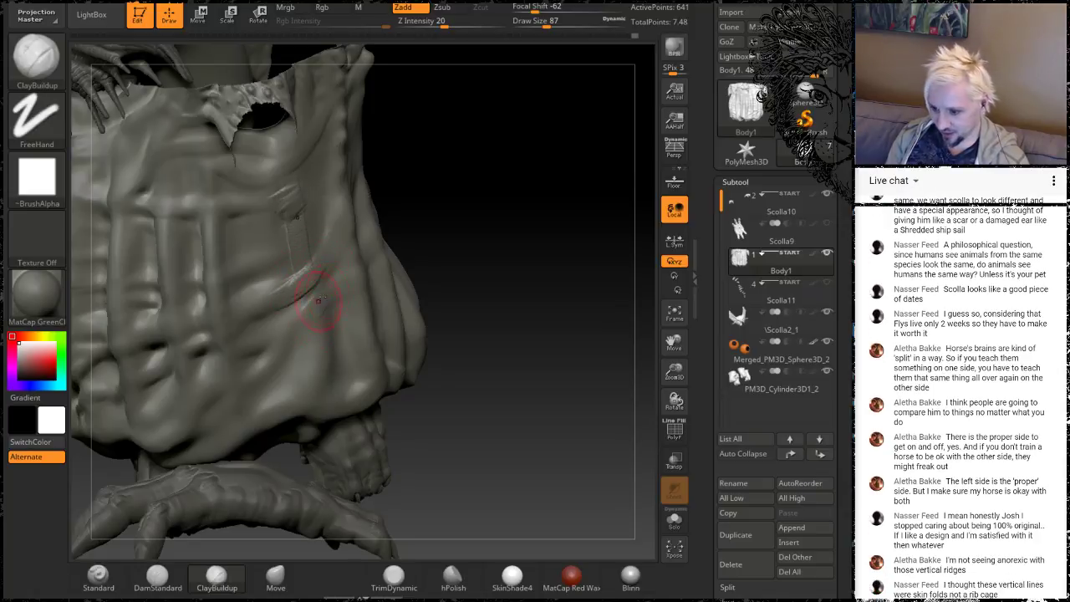
mouse_move(318, 299)
mouse_down()
mouse_move(302, 332)
mouse_move(331, 294)
mouse_up()
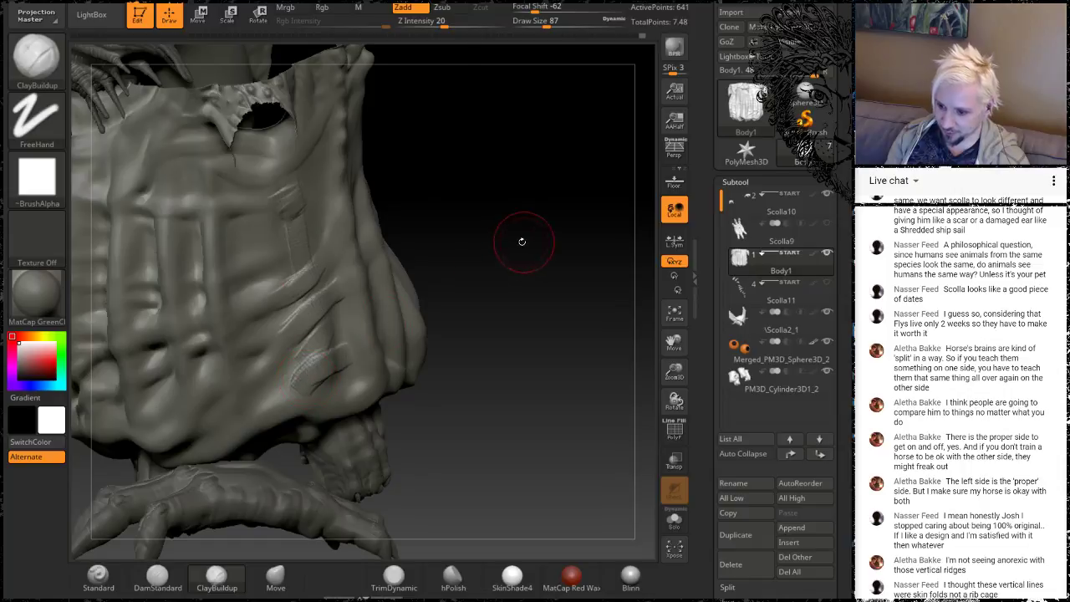
drag(521, 239, 358, 354)
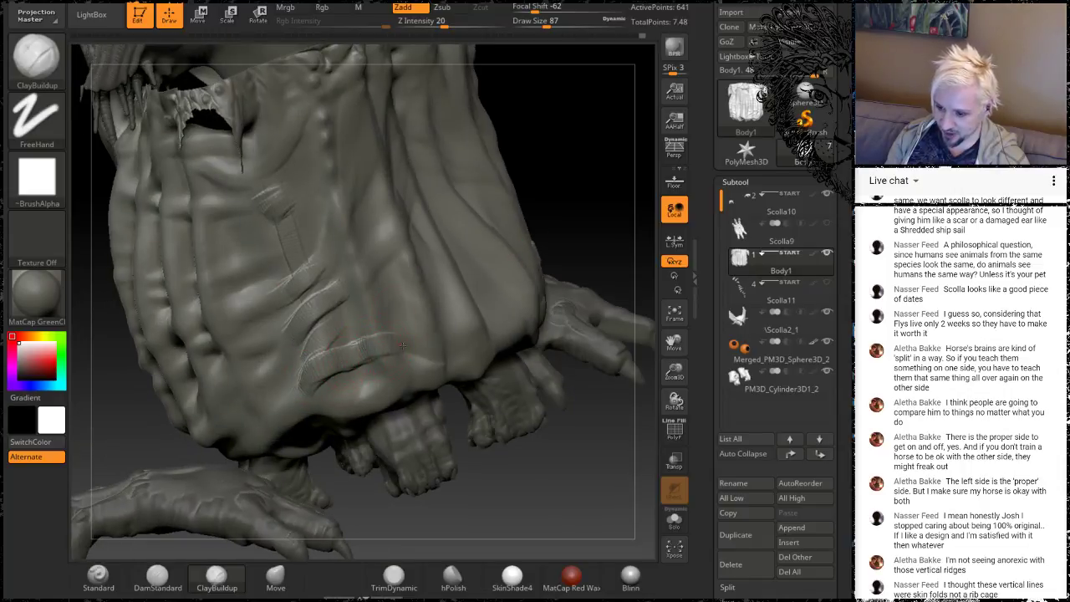
key(shift)
shift+drag(309, 357, 294, 289)
key(shift)
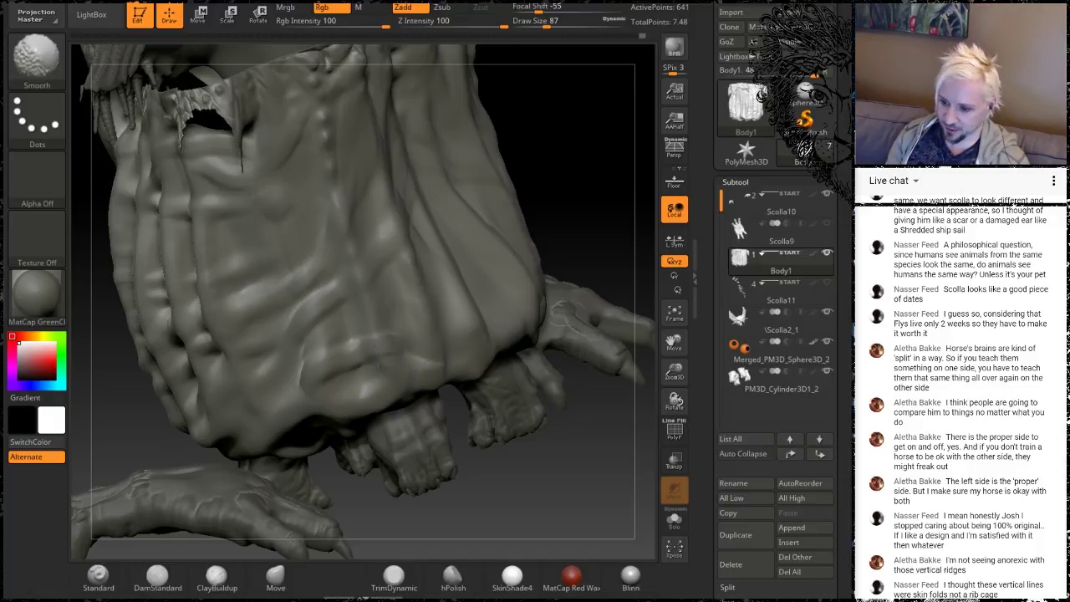
Extend the low wrinkle above the rear hem of the skin toward the back folds and smooth it
mouse_move(590, 213)
mouse_down()
mouse_move(529, 202)
mouse_move(573, 271)
mouse_move(561, 251)
mouse_up()
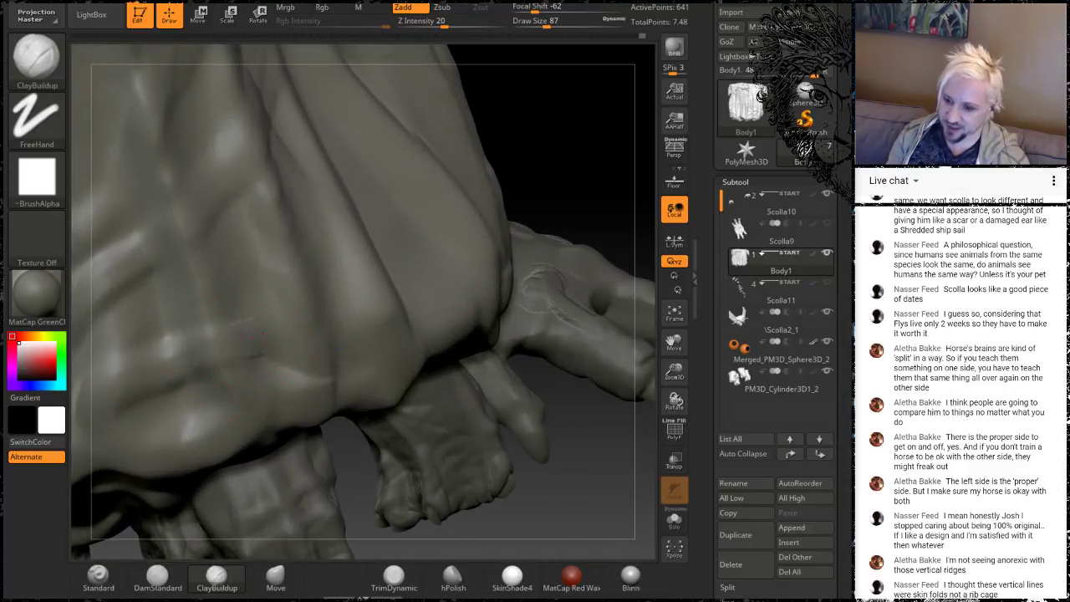
key(shift)
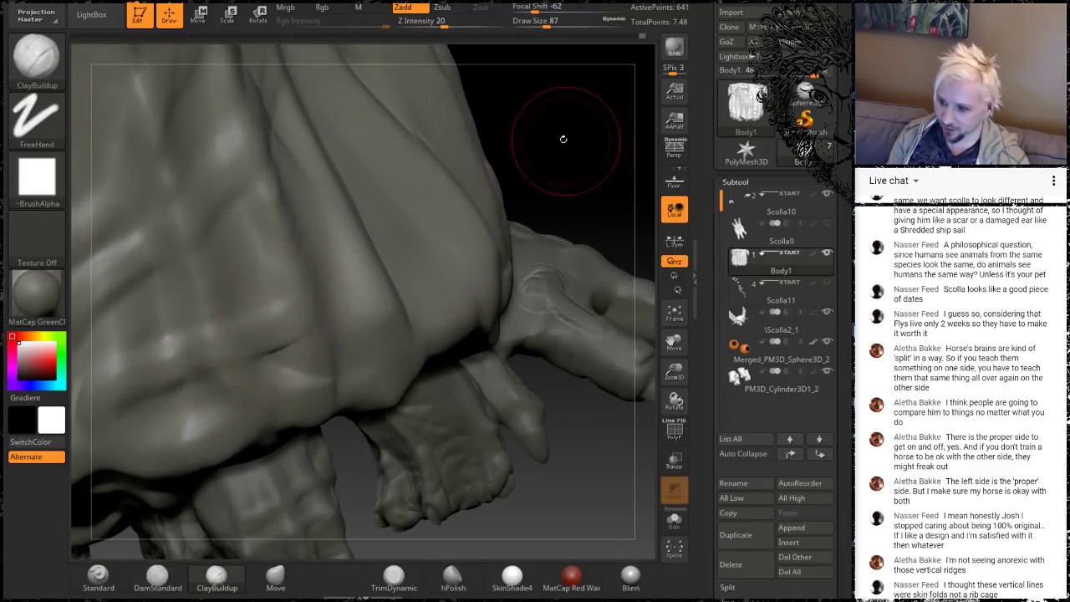
mouse_move(563, 139)
mouse_down()
mouse_move(577, 162)
mouse_move(542, 299)
mouse_move(535, 251)
mouse_move(509, 220)
mouse_move(401, 267)
mouse_move(314, 278)
mouse_up()
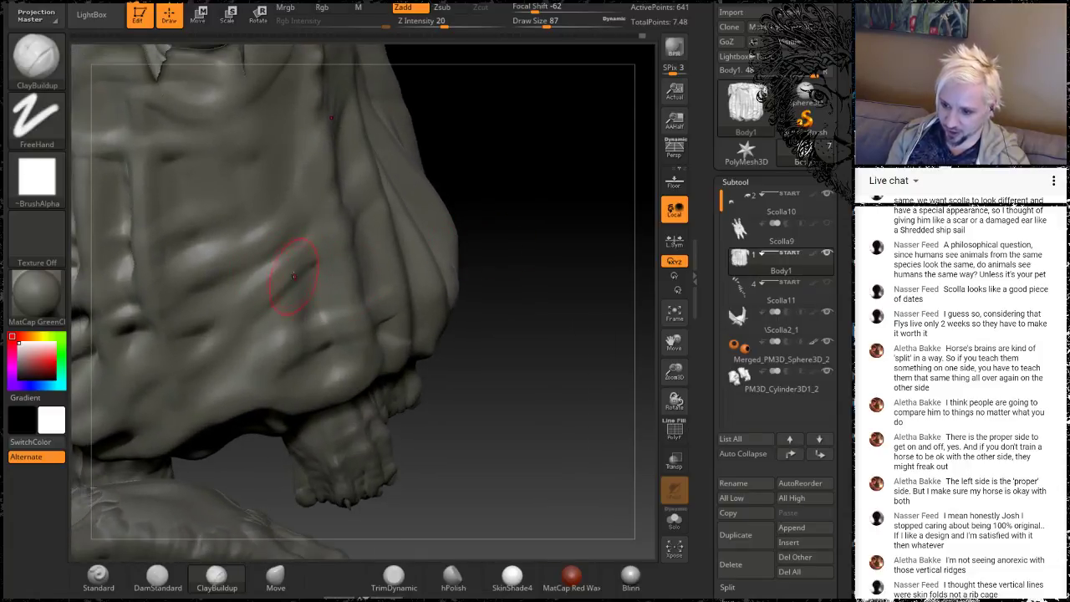
Build up a slanted wrinkle across the broad skin behind the vertical side folds with ClayBuildup and smooth it
mouse_move(327, 239)
mouse_down()
mouse_move(287, 269)
mouse_move(323, 231)
mouse_up()
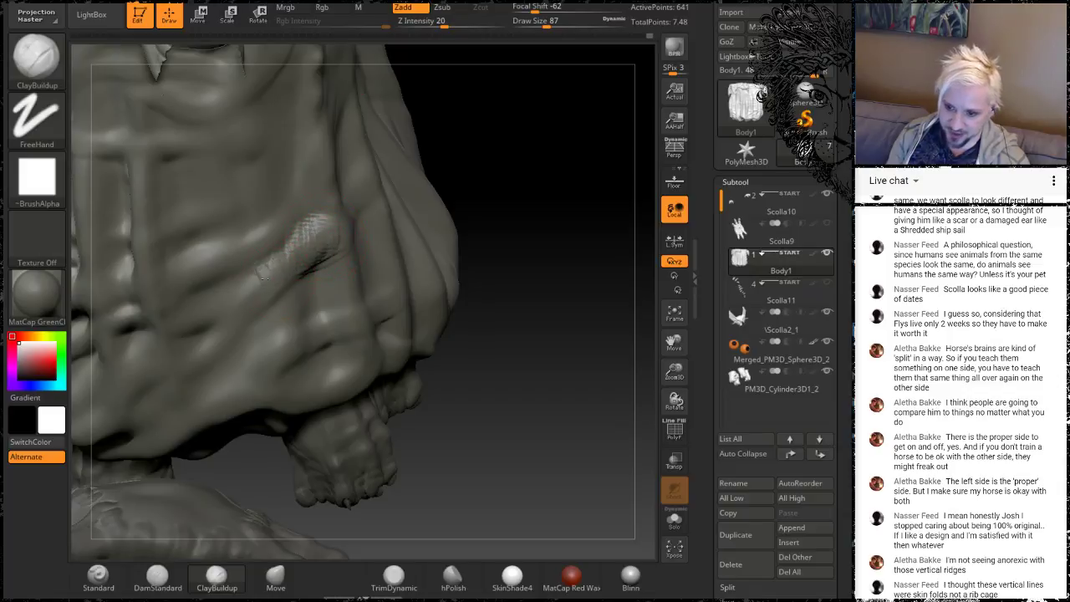
shift+drag(263, 280, 278, 259)
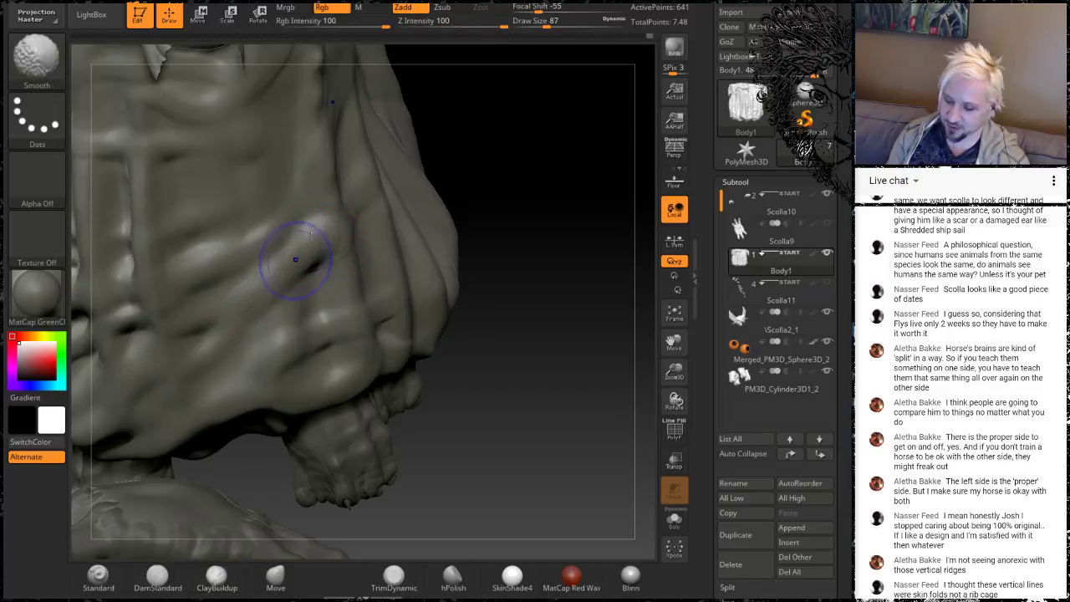
mouse_move(540, 223)
mouse_down()
mouse_move(564, 200)
mouse_move(510, 224)
mouse_move(560, 277)
mouse_move(543, 196)
mouse_move(550, 297)
mouse_move(560, 268)
mouse_move(554, 275)
mouse_up()
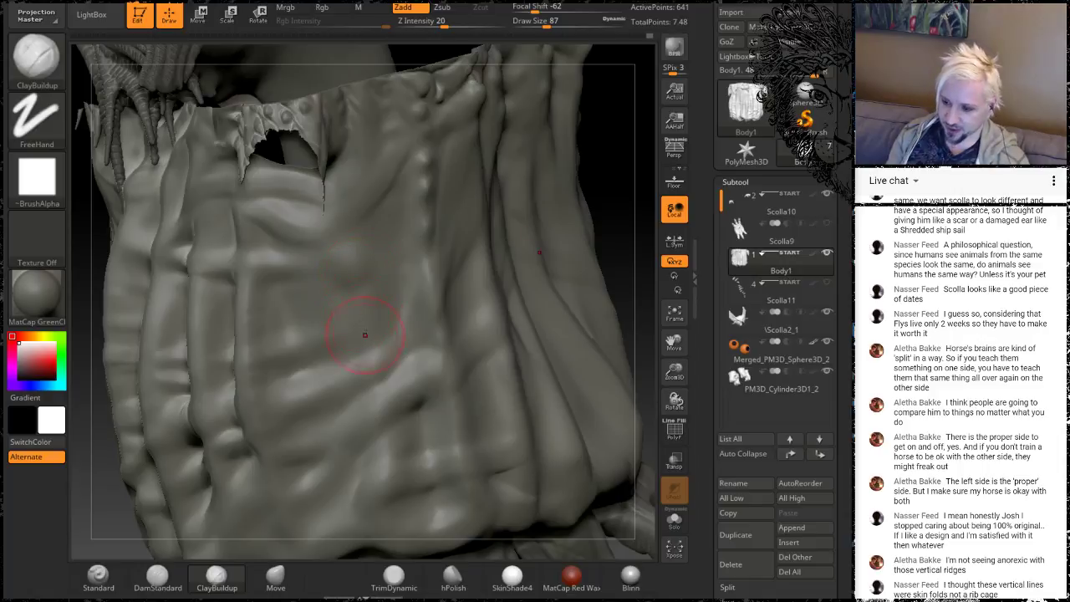
key(shift)
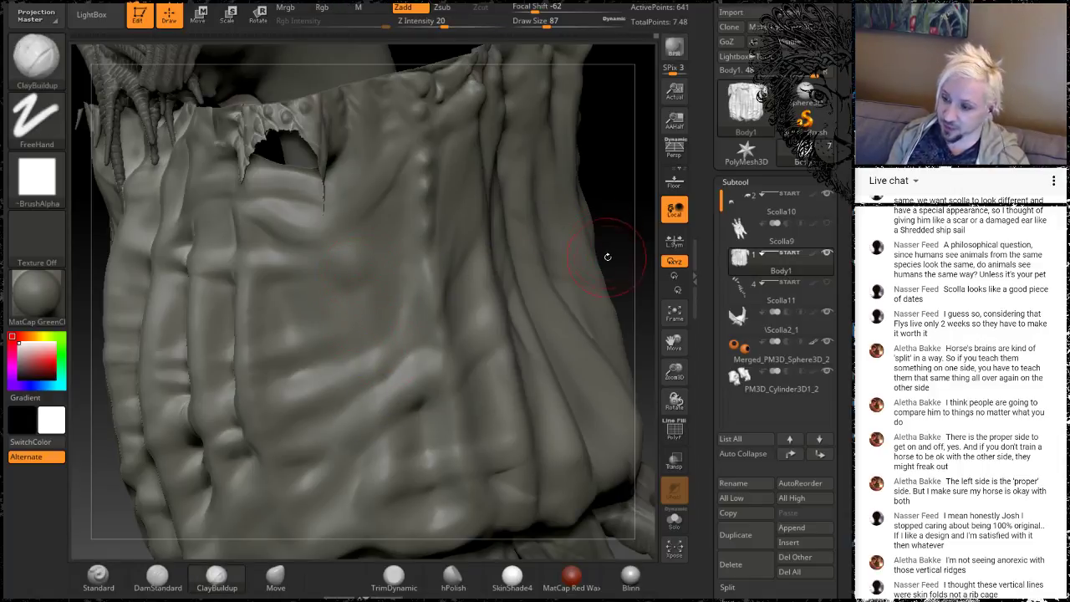
Sculpt a horizontal cross wrinkle below the torn arm hole, from the narrow side ridges onto the broad side skin, and smooth it
mouse_move(607, 256)
alt+mouse_down()
mouse_move(593, 167)
mouse_move(435, 192)
mouse_move(480, 226)
mouse_move(456, 262)
mouse_move(468, 238)
mouse_move(473, 275)
mouse_move(462, 229)
mouse_move(484, 443)
alt+mouse_up()
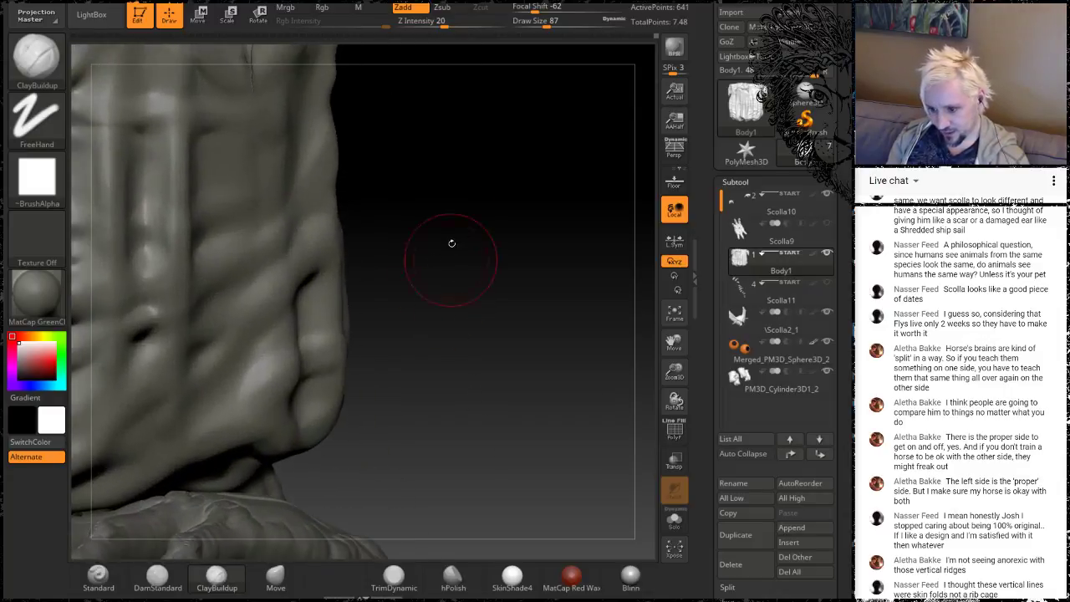
mouse_move(451, 241)
alt+mouse_down()
mouse_move(561, 335)
mouse_move(489, 269)
mouse_move(510, 256)
alt+mouse_up()
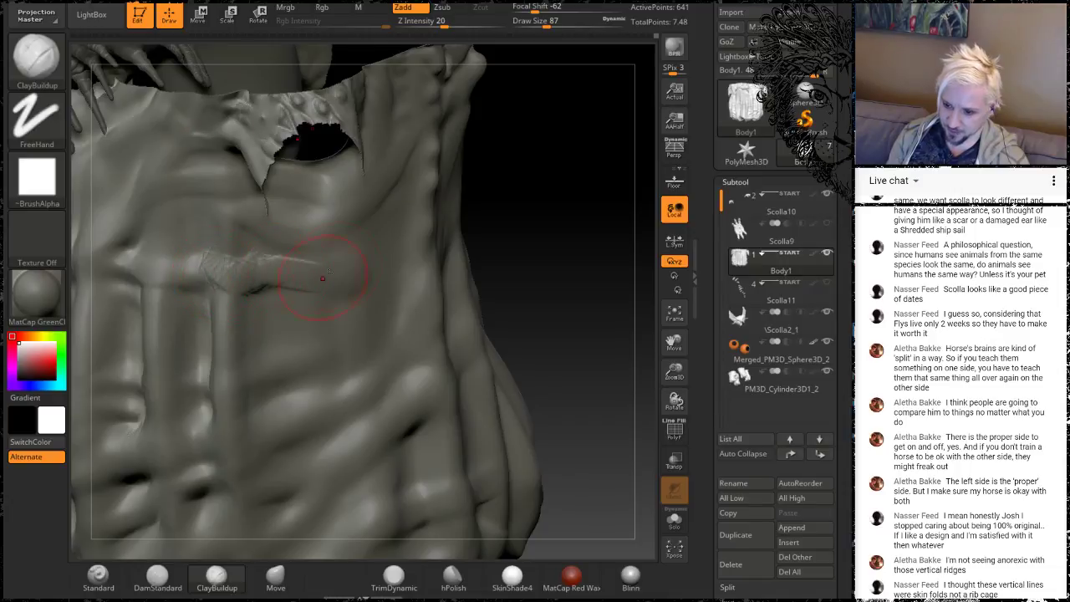
key(shift)
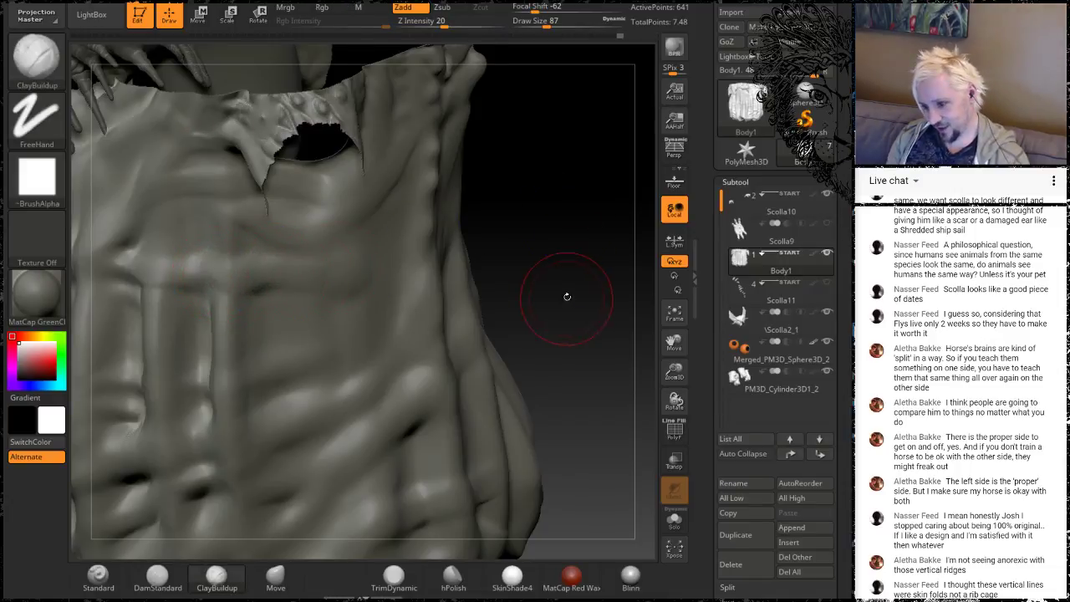
mouse_move(566, 296)
alt+mouse_down()
mouse_move(544, 219)
mouse_move(524, 267)
mouse_move(567, 236)
mouse_move(535, 251)
mouse_move(562, 337)
mouse_move(474, 309)
alt+mouse_up()
Add short cross wrinkles over the narrow vertical ridges at mid-height on the body's side and blend them with smoothing
drag(402, 314, 416, 317)
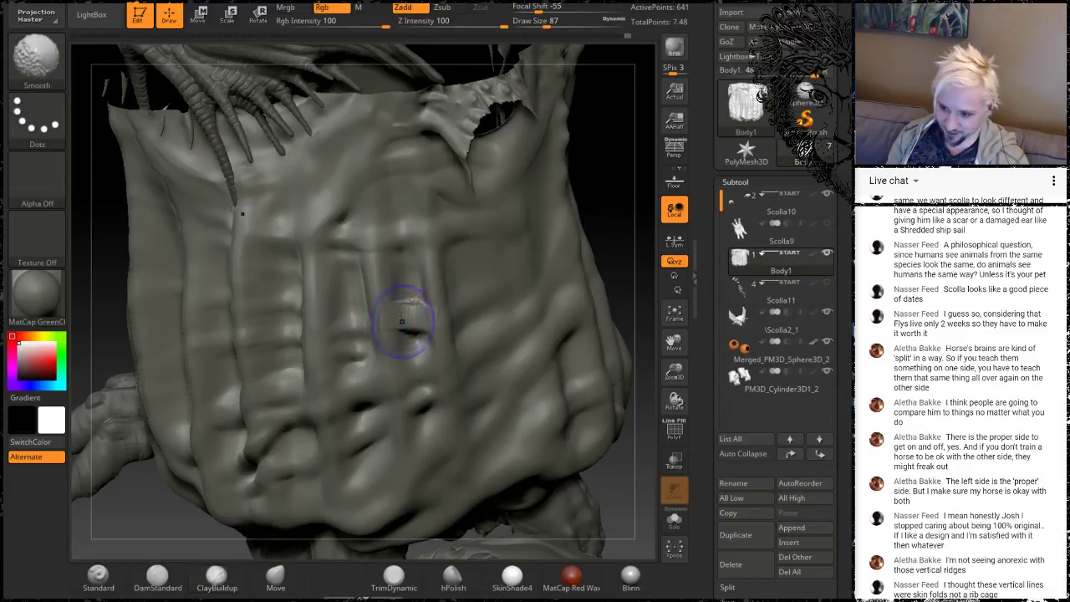
mouse_move(411, 322)
shift+mouse_down()
mouse_move(414, 304)
mouse_move(500, 309)
mouse_move(490, 308)
shift+mouse_up()
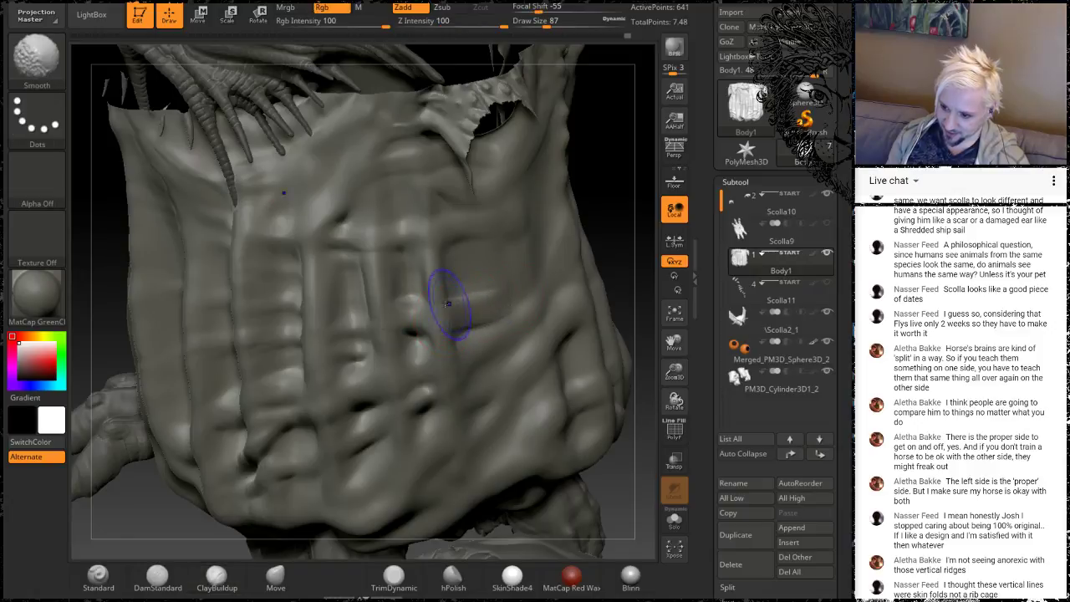
drag(609, 200, 643, 203)
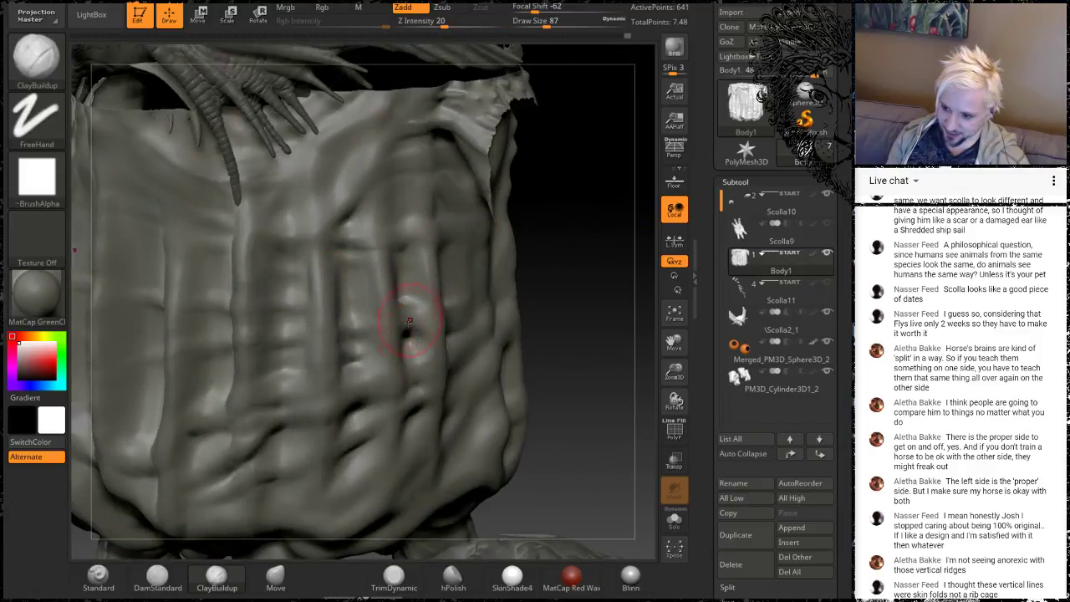
key(shift)
mouse_move(565, 257)
mouse_down()
mouse_move(587, 258)
mouse_move(568, 276)
mouse_move(579, 268)
mouse_move(569, 261)
mouse_up()
key(shift)
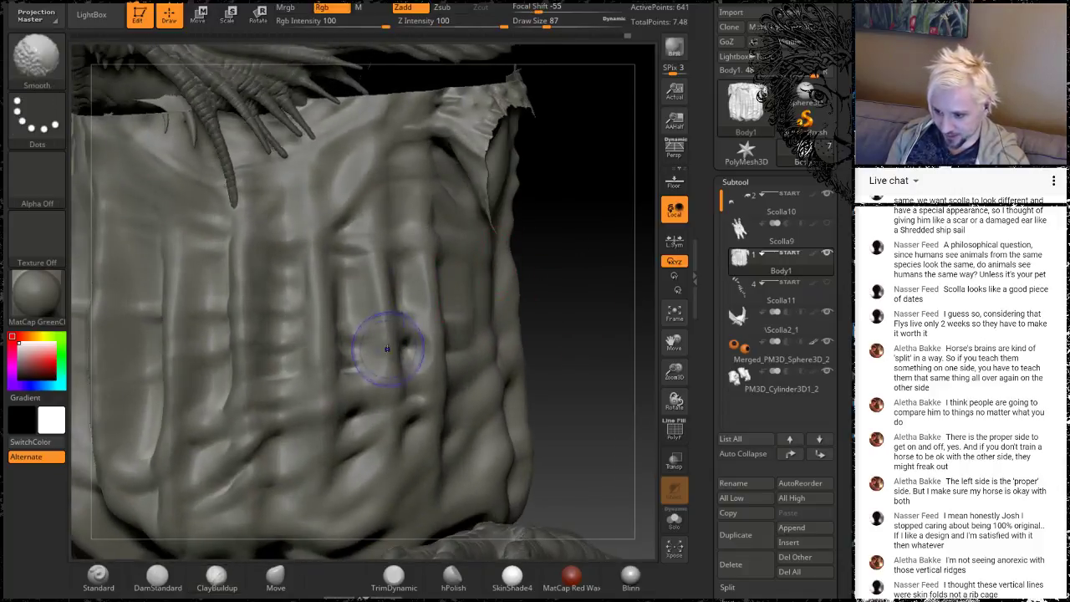
mouse_move(580, 342)
mouse_down()
mouse_move(569, 243)
mouse_move(388, 216)
mouse_up()
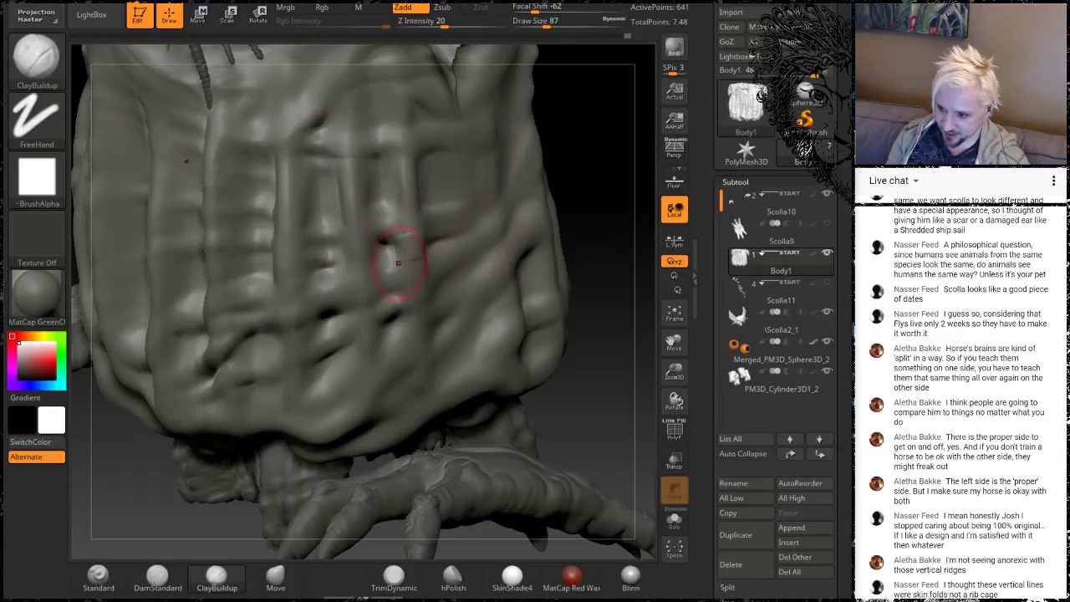
key(shift)
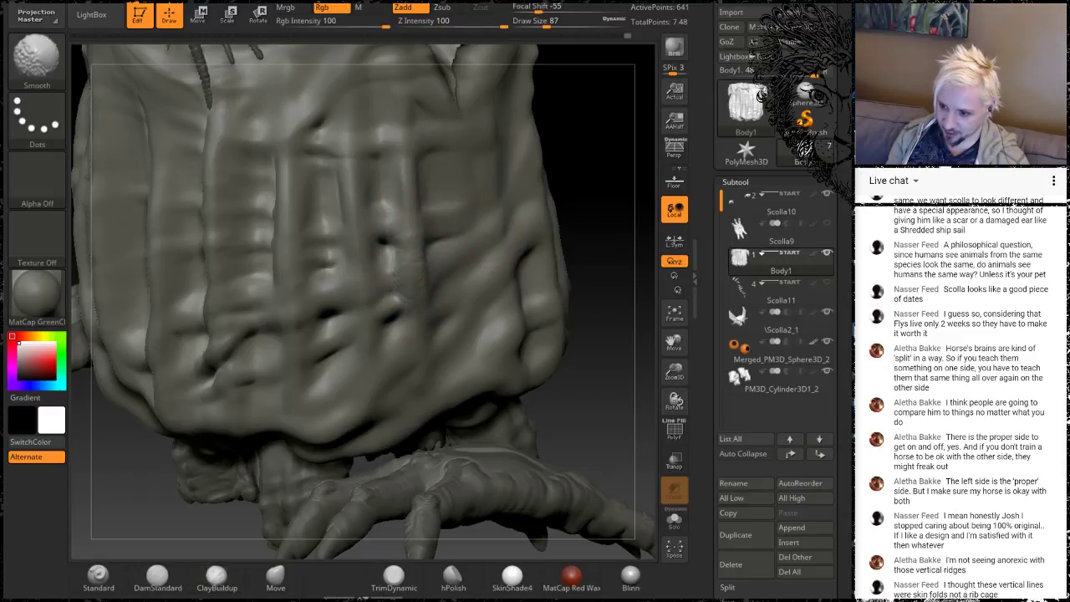
Thicken the lower end of the rearmost narrow side ridge, add a curved wrinkle just above the side hem, and smooth both
drag(616, 201, 558, 197)
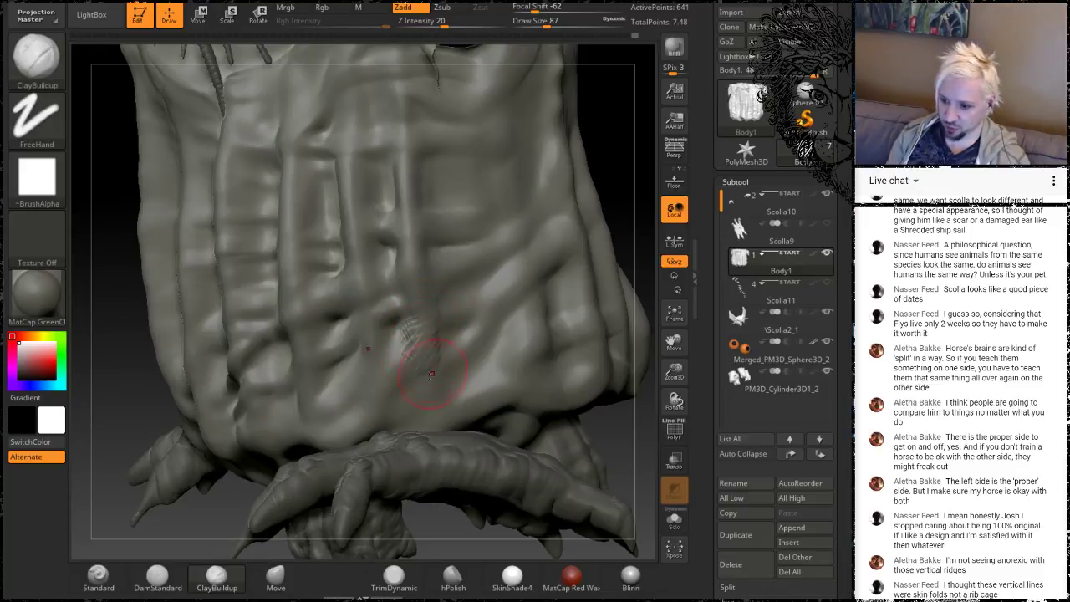
key(shift)
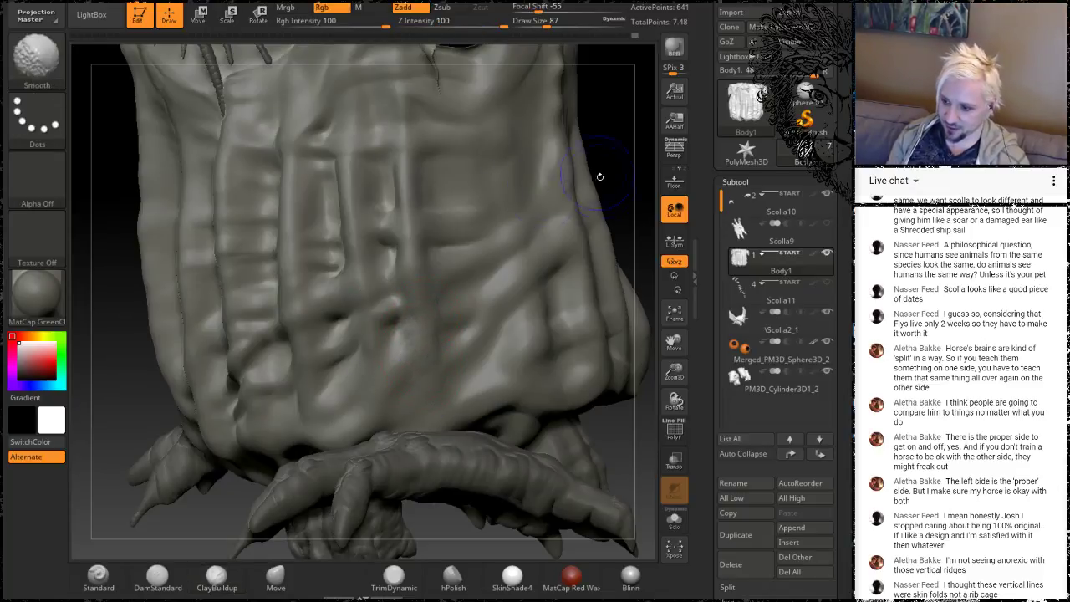
mouse_move(599, 176)
mouse_down()
mouse_move(420, 355)
mouse_move(393, 336)
mouse_move(351, 339)
mouse_up()
key(shift)
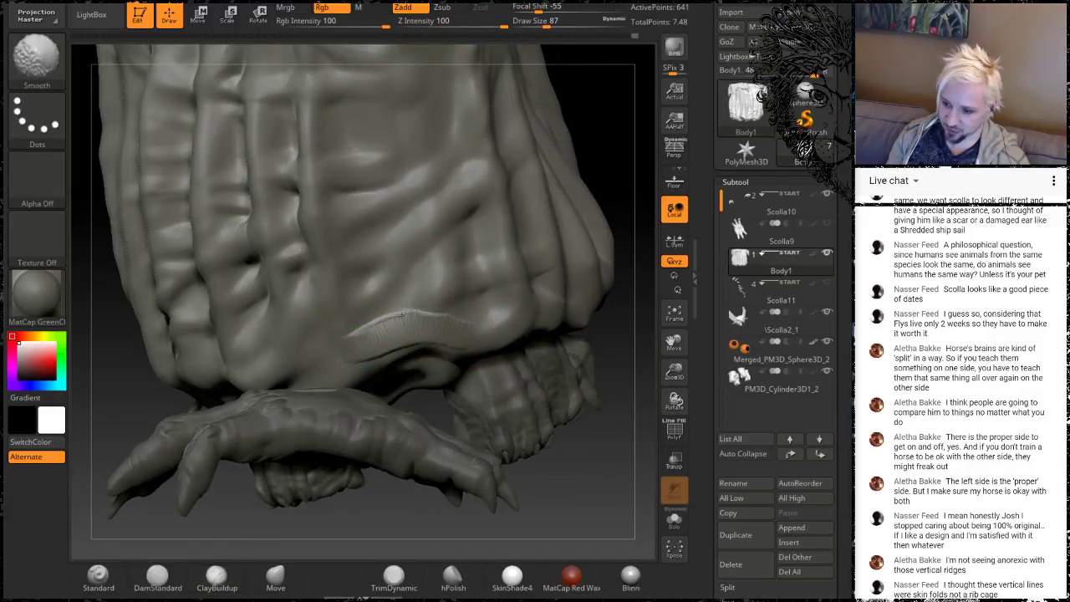
shift+drag(439, 324, 444, 306)
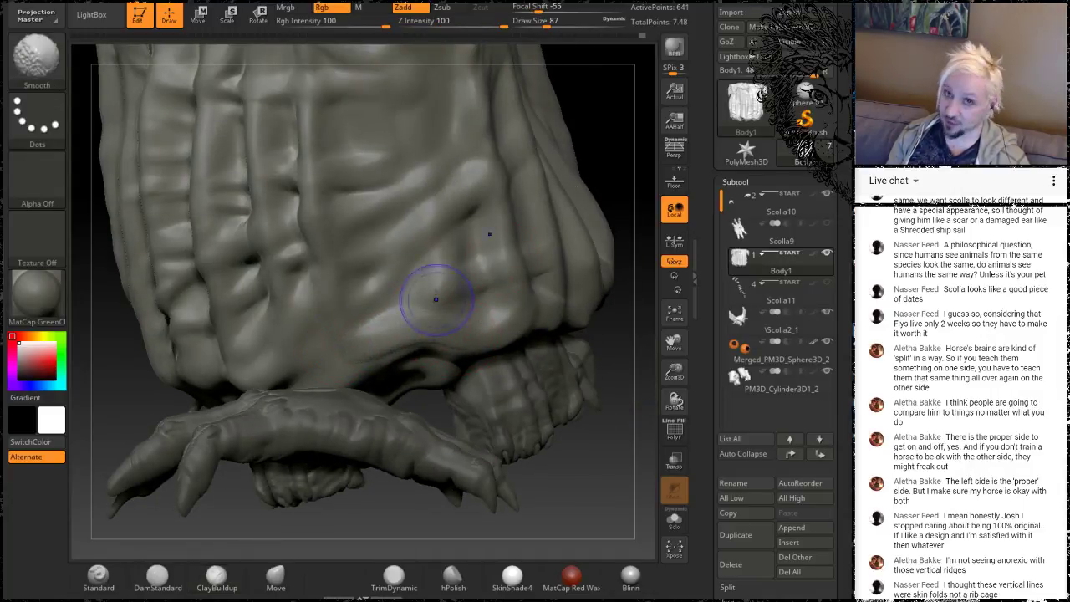
Build up a thick roll of skin along the hem above the rear feet with ClayBuildup and smooth it
mouse_move(577, 149)
alt+mouse_down()
mouse_move(564, 145)
mouse_move(374, 272)
alt+mouse_up()
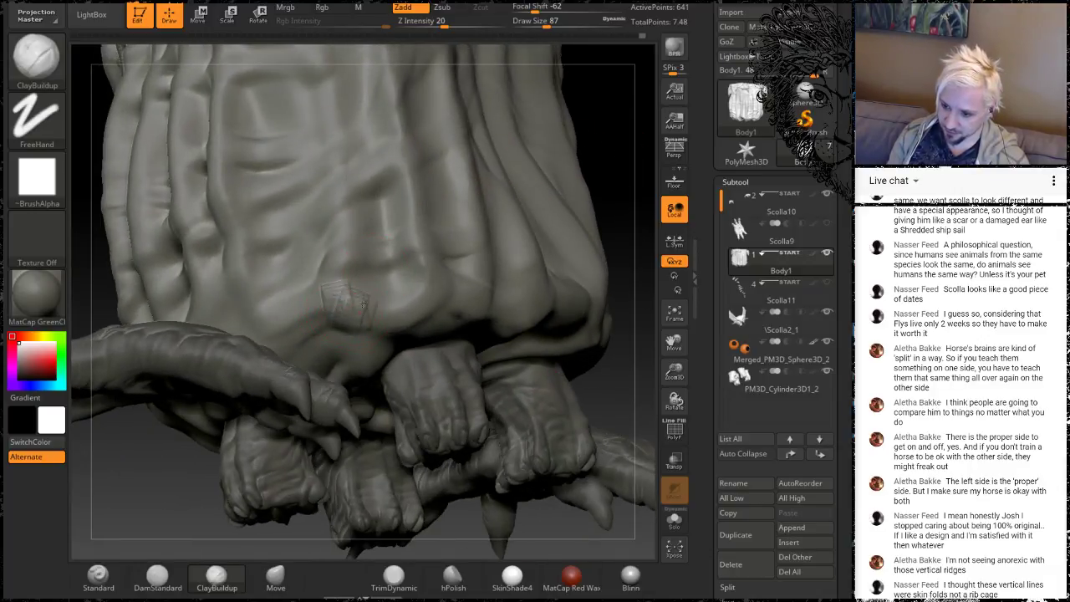
drag(412, 315, 442, 283)
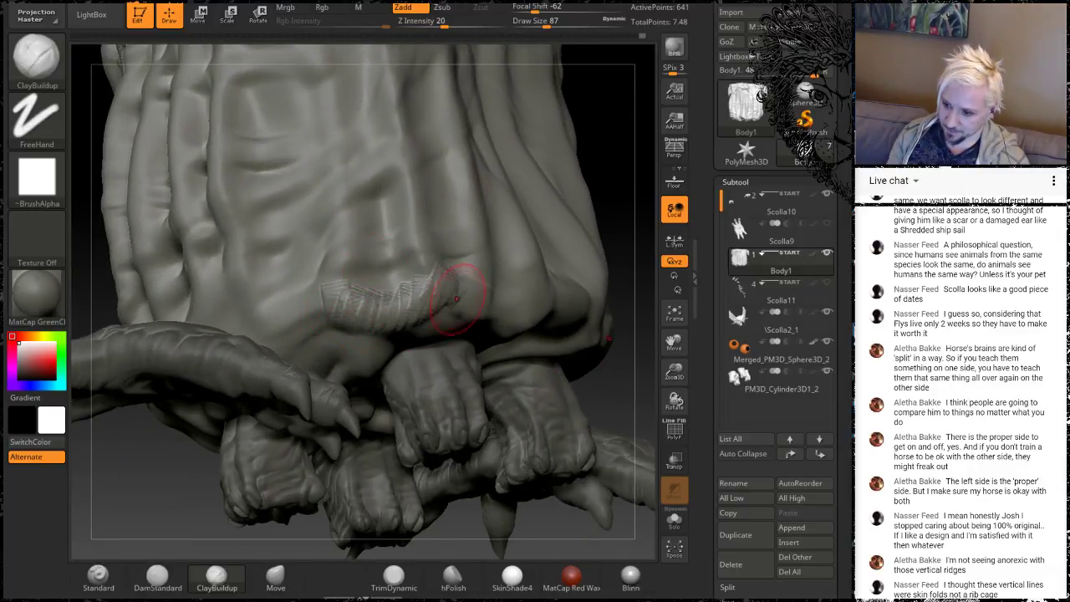
drag(622, 155, 508, 239)
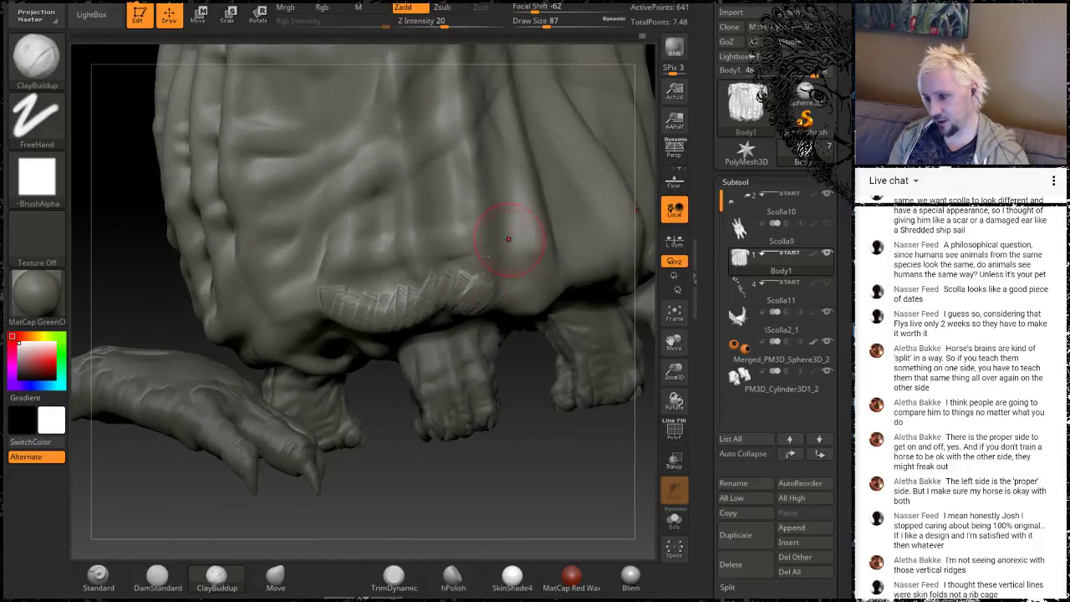
key(shift)
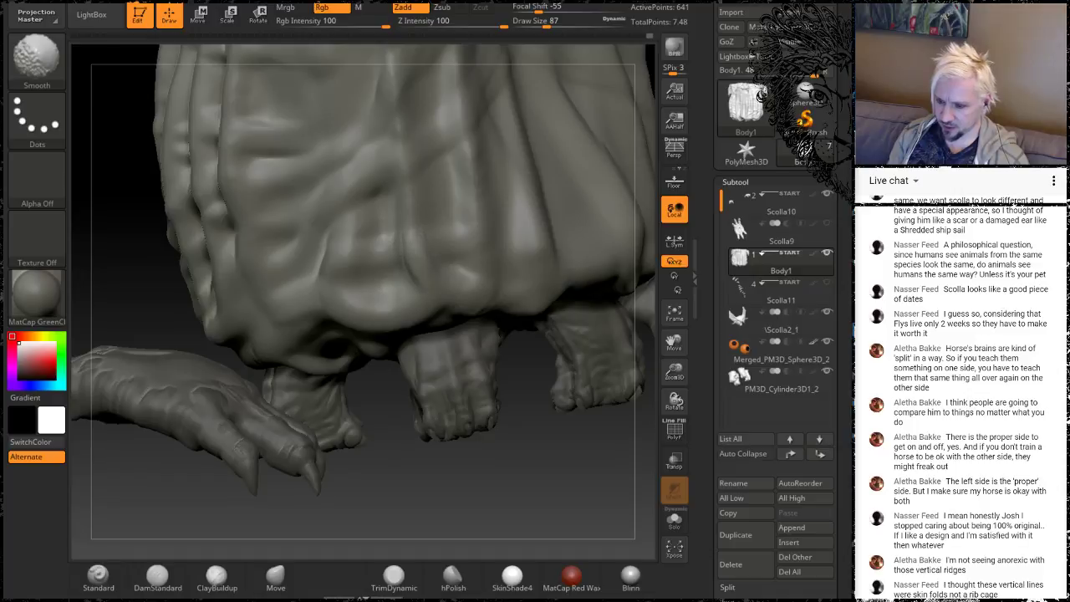
mouse_move(485, 497)
mouse_down()
mouse_move(380, 283)
mouse_move(416, 299)
mouse_move(356, 302)
mouse_up()
key(shift)
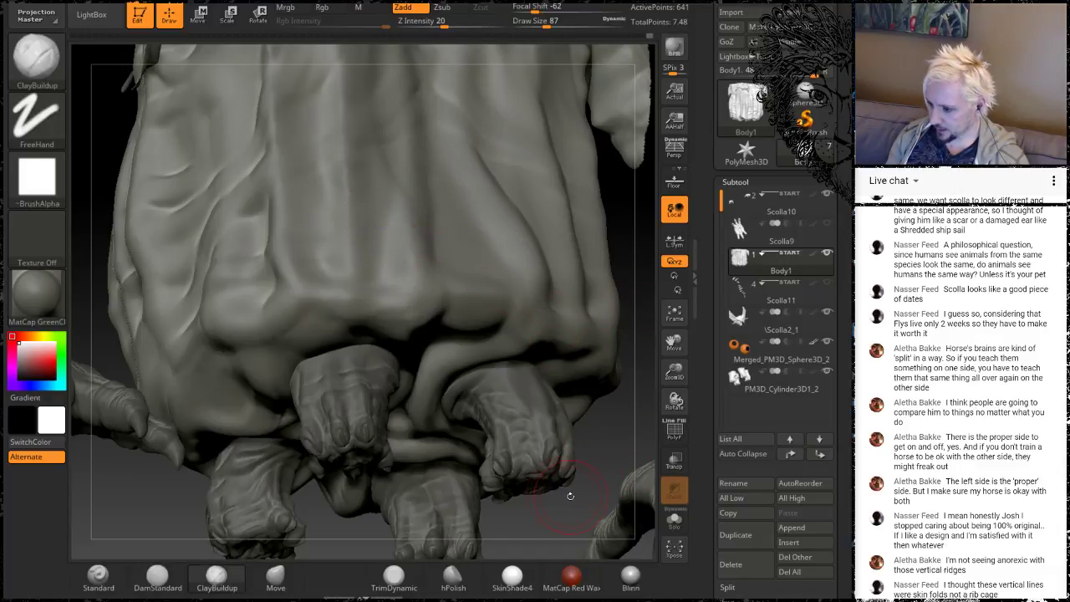
Examine the folds and hem around the creature's front and lower body, from full view to close-up
mouse_move(612, 431)
mouse_down()
mouse_move(559, 439)
mouse_move(625, 449)
mouse_move(564, 414)
mouse_move(554, 382)
mouse_move(501, 426)
mouse_move(417, 438)
mouse_move(447, 308)
mouse_move(515, 346)
mouse_move(468, 338)
mouse_move(498, 331)
mouse_up()
drag(533, 297, 513, 368)
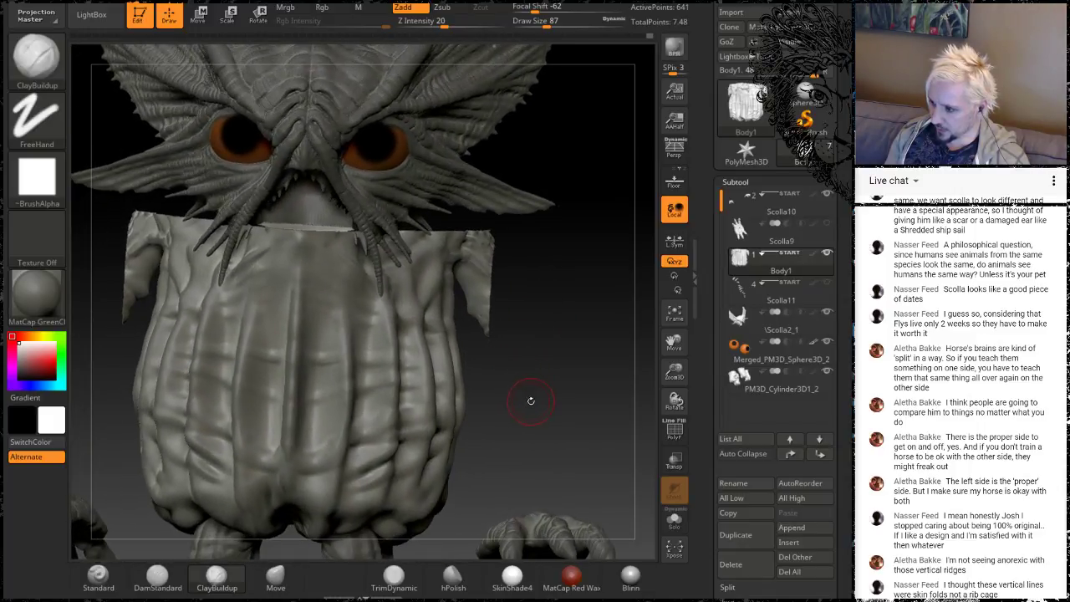
drag(521, 430, 512, 285)
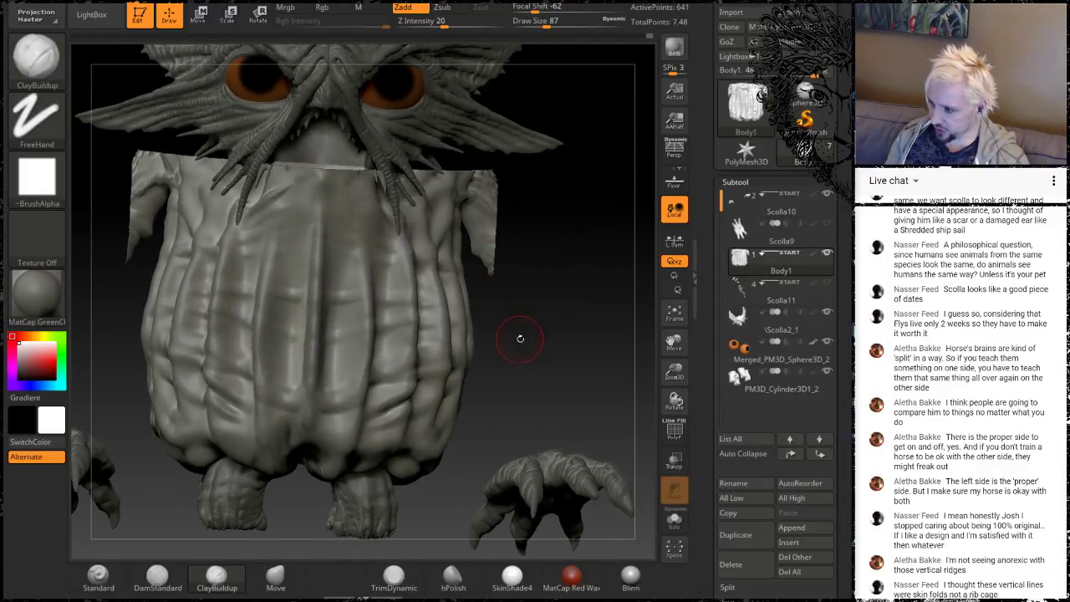
mouse_move(510, 376)
alt+mouse_down()
mouse_move(513, 330)
mouse_move(537, 444)
alt+mouse_up()
drag(294, 346, 335, 325)
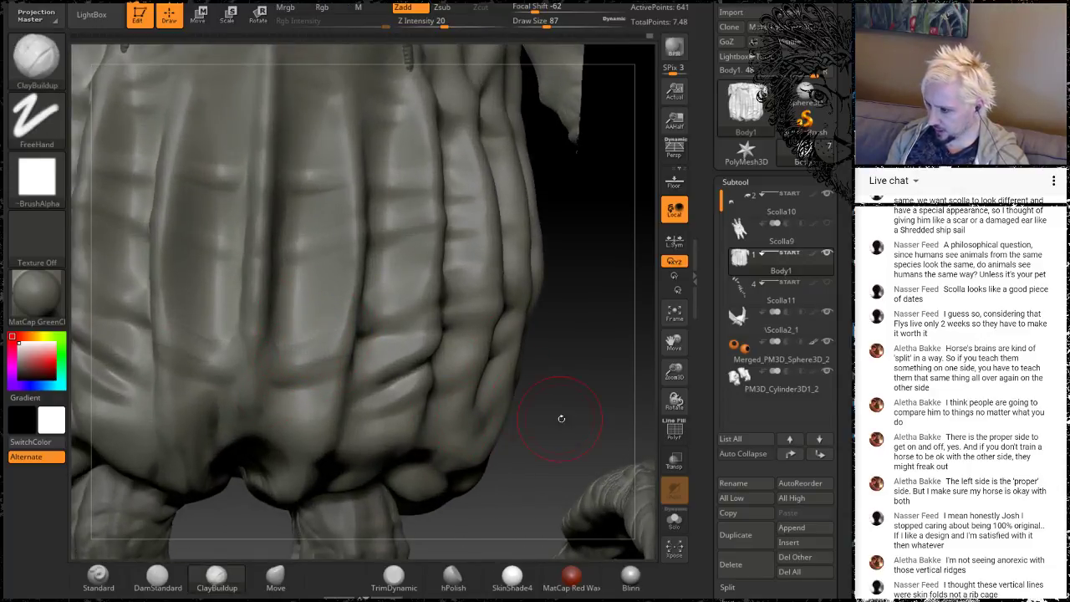
drag(537, 466, 532, 407)
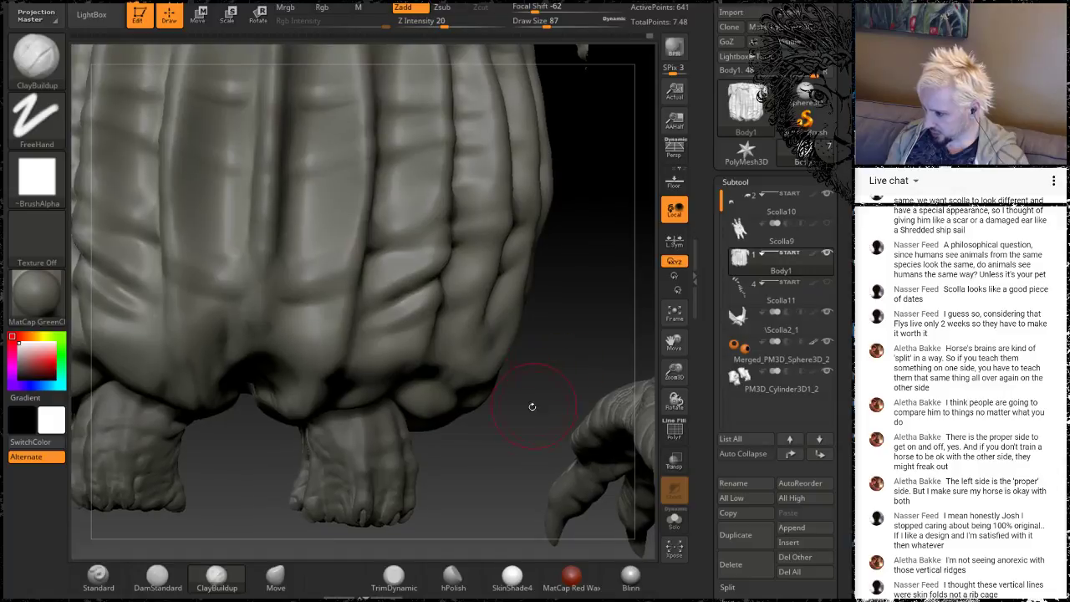
mouse_move(501, 454)
mouse_down()
mouse_move(489, 498)
mouse_move(504, 406)
mouse_up()
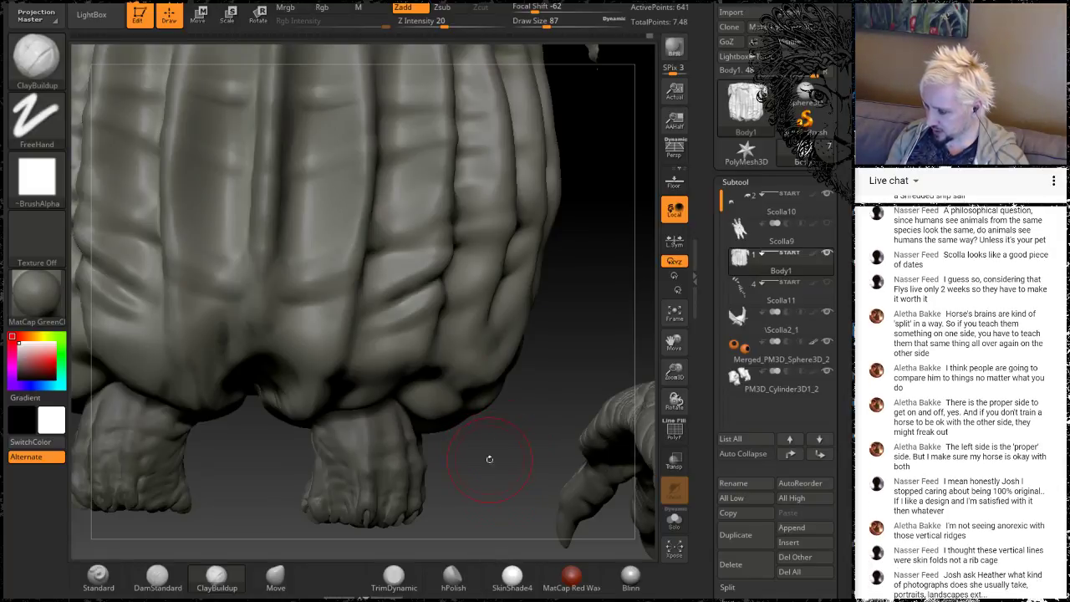
alt+drag(585, 342, 522, 426)
drag(560, 375, 360, 376)
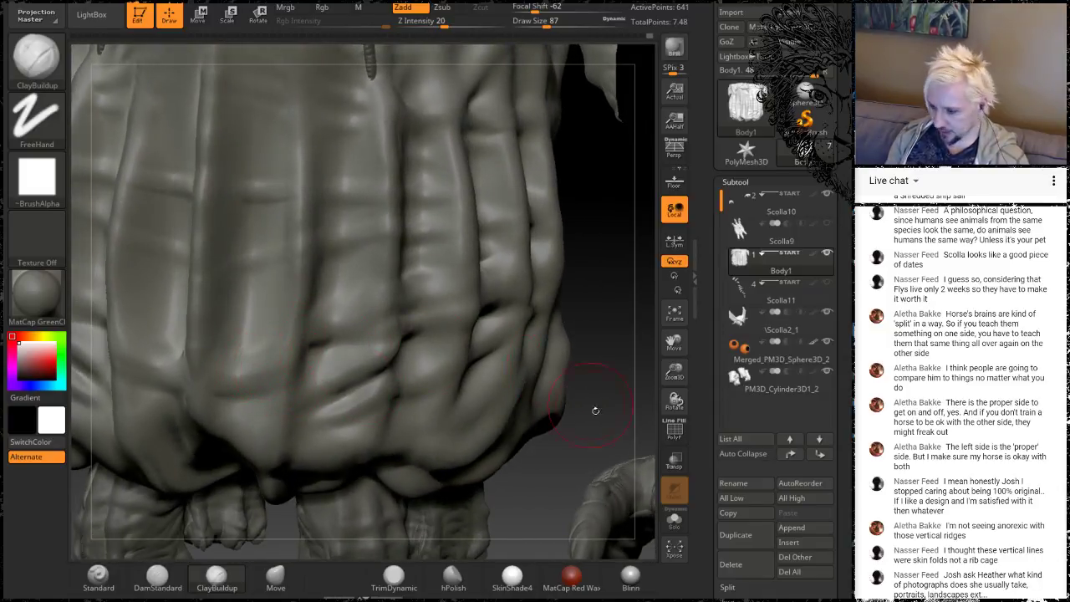
Build up and smooth the gap between the narrow side ridges and the lower part of the central front crease
mouse_move(604, 422)
mouse_down()
mouse_move(576, 360)
mouse_move(535, 392)
mouse_move(502, 401)
mouse_up()
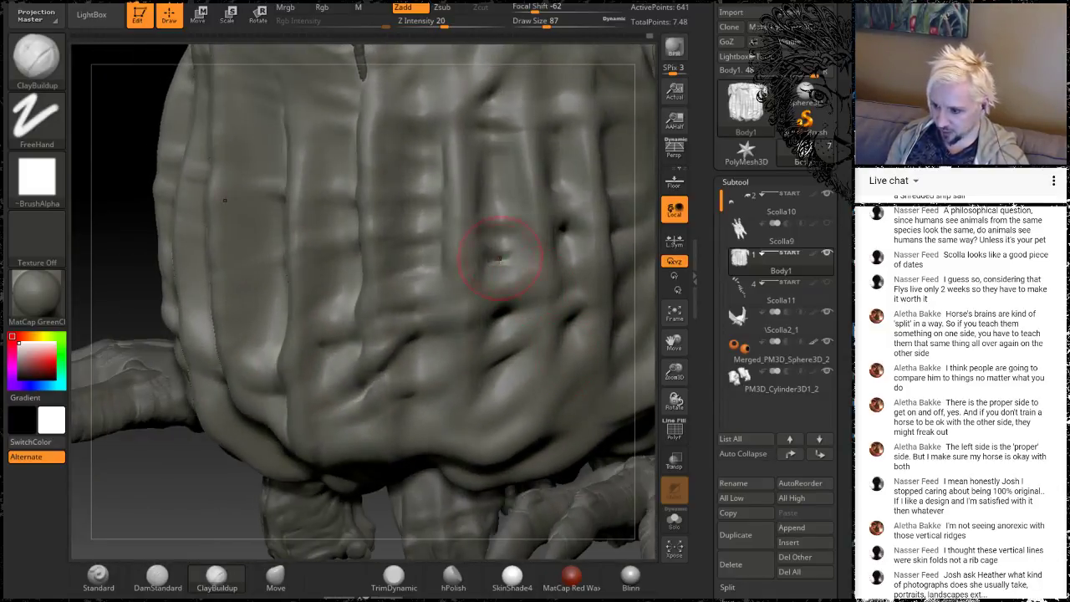
shift+drag(502, 249, 514, 257)
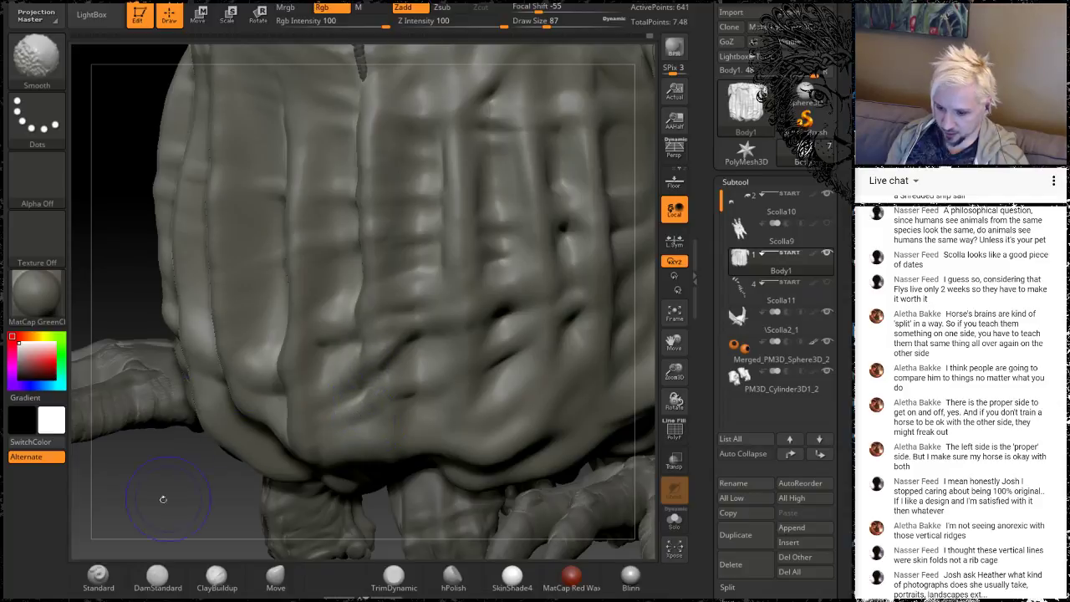
drag(158, 492, 376, 489)
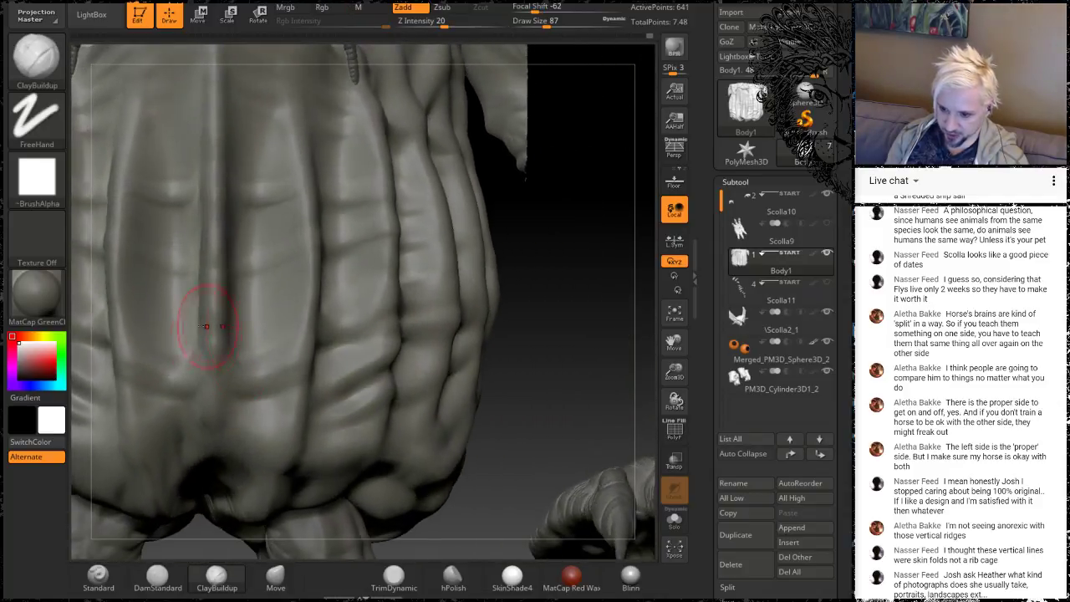
shift+drag(198, 352, 202, 348)
Add a short cross wrinkle inside the recess between the narrow side ridges with ClayBuildup and smooth it into the skin
alt+drag(557, 301, 518, 447)
mouse_move(493, 367)
mouse_down()
mouse_move(537, 337)
mouse_move(414, 387)
mouse_up()
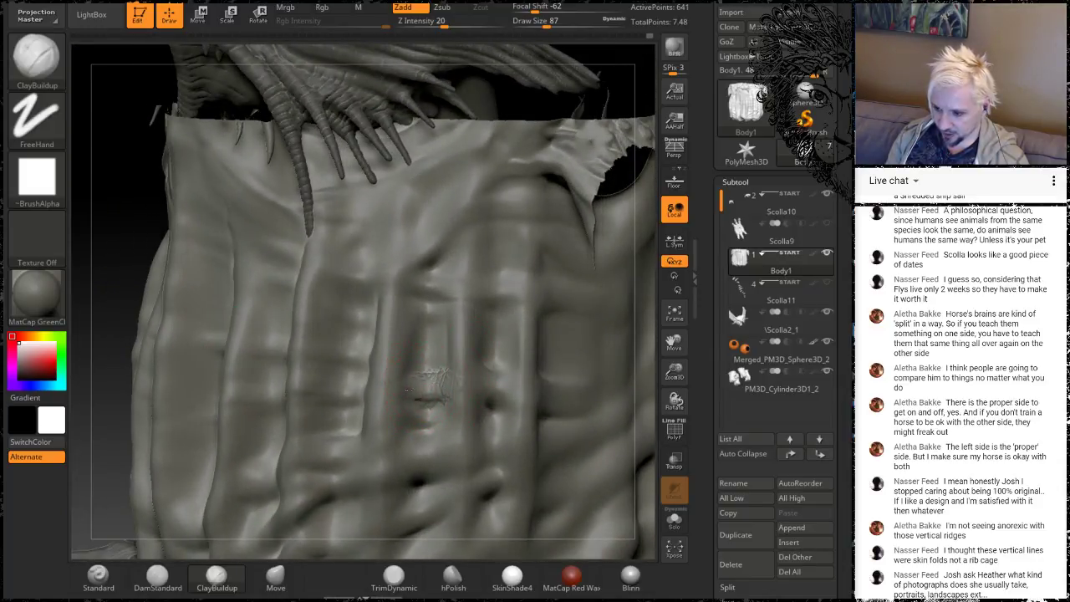
mouse_move(448, 361)
shift+mouse_down()
mouse_move(430, 385)
mouse_move(453, 368)
mouse_move(442, 387)
shift+mouse_up()
key(shift)
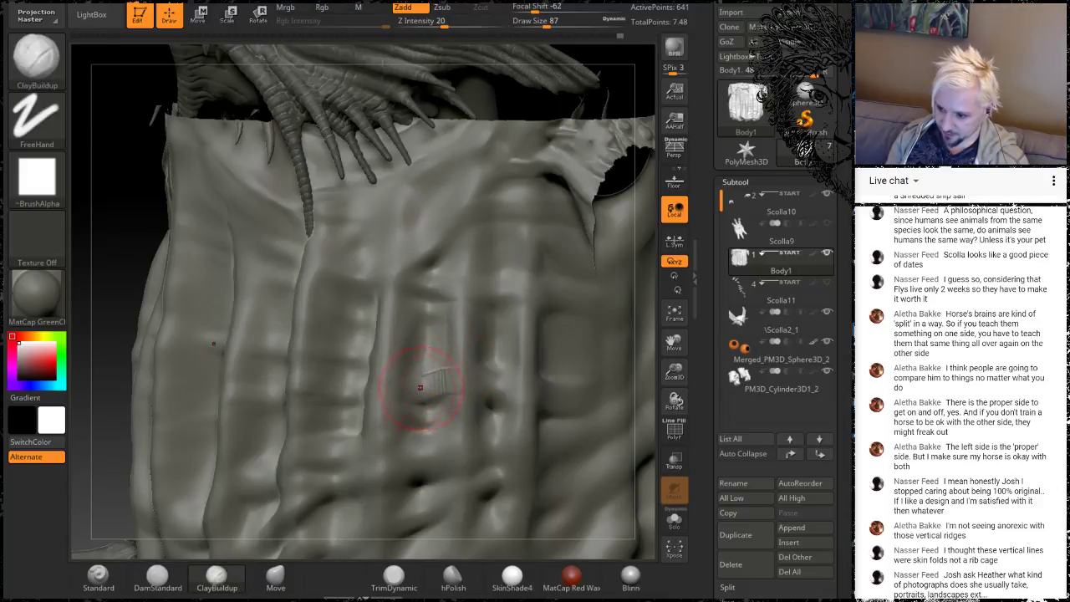
key(shift)
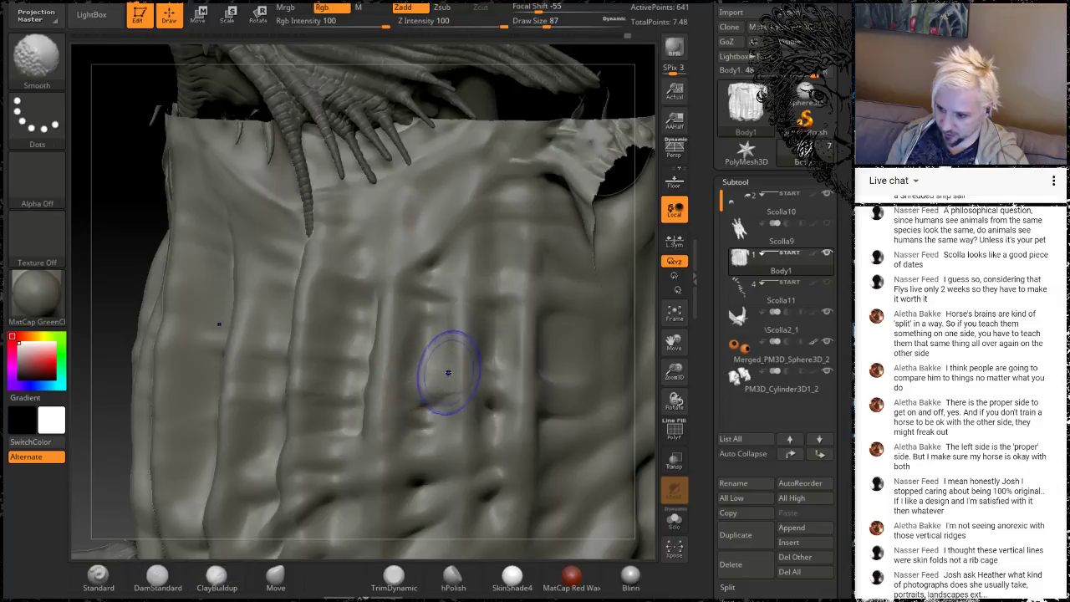
shift+drag(427, 382, 418, 353)
mouse_move(136, 222)
mouse_down()
mouse_move(143, 208)
mouse_move(163, 224)
mouse_up()
alt+drag(557, 411, 468, 372)
mouse_move(601, 376)
alt+mouse_down()
mouse_move(594, 354)
mouse_move(590, 445)
alt+mouse_up()
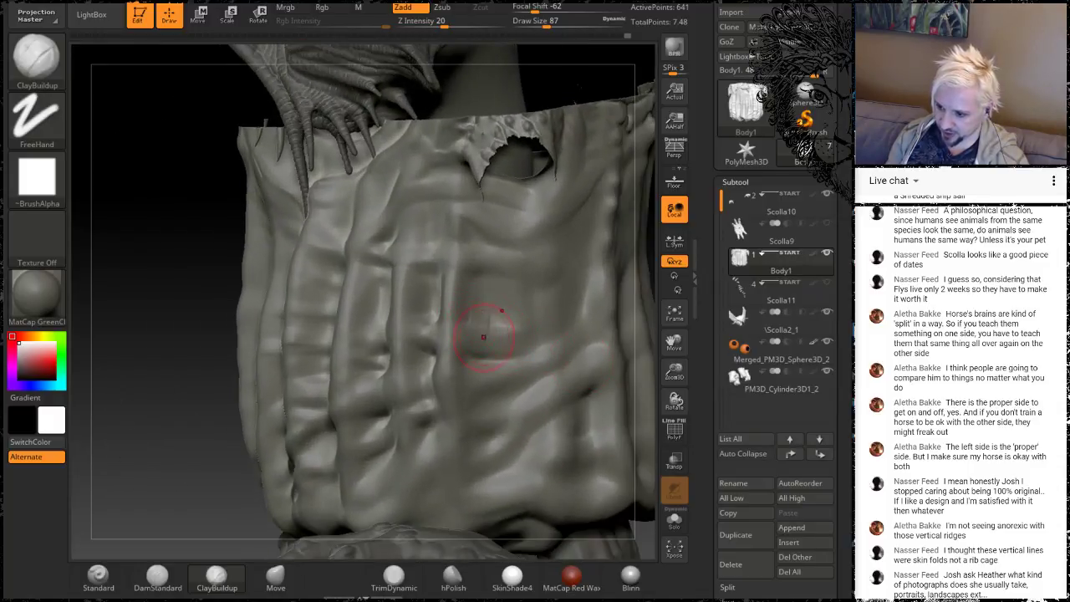
Build up and smooth cross wrinkles on the broad side panel and the upper front ridges below the face tendrils
key(shift)
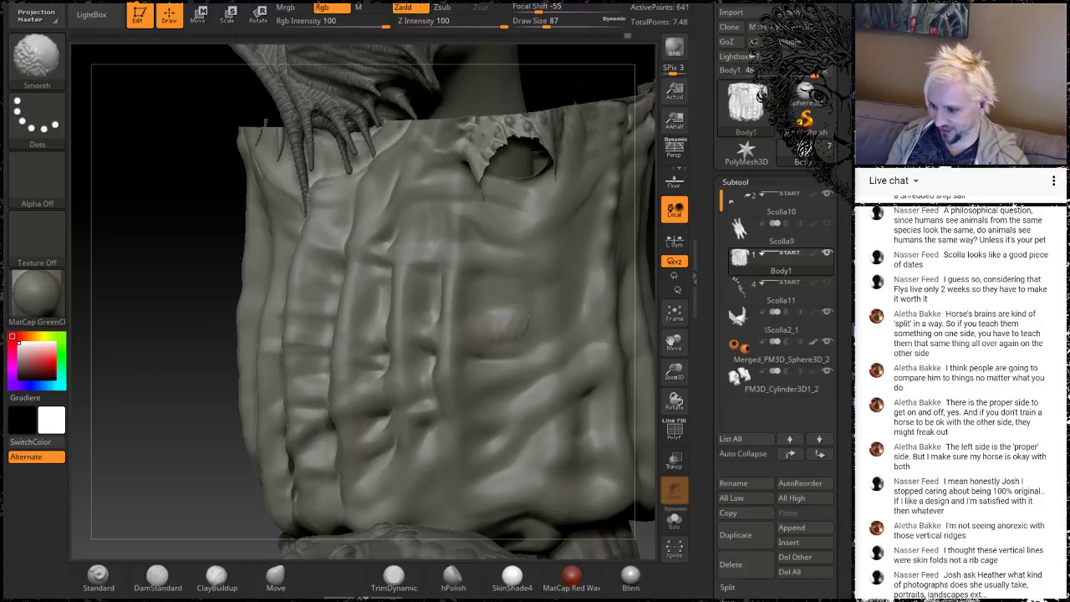
drag(131, 282, 176, 297)
drag(579, 365, 610, 312)
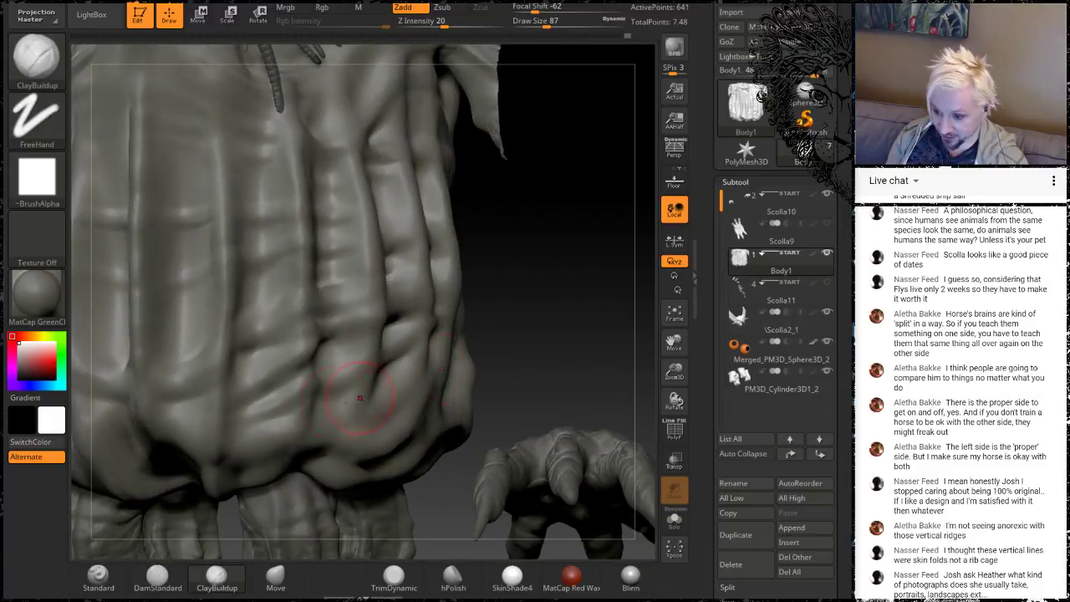
alt+drag(536, 291, 567, 310)
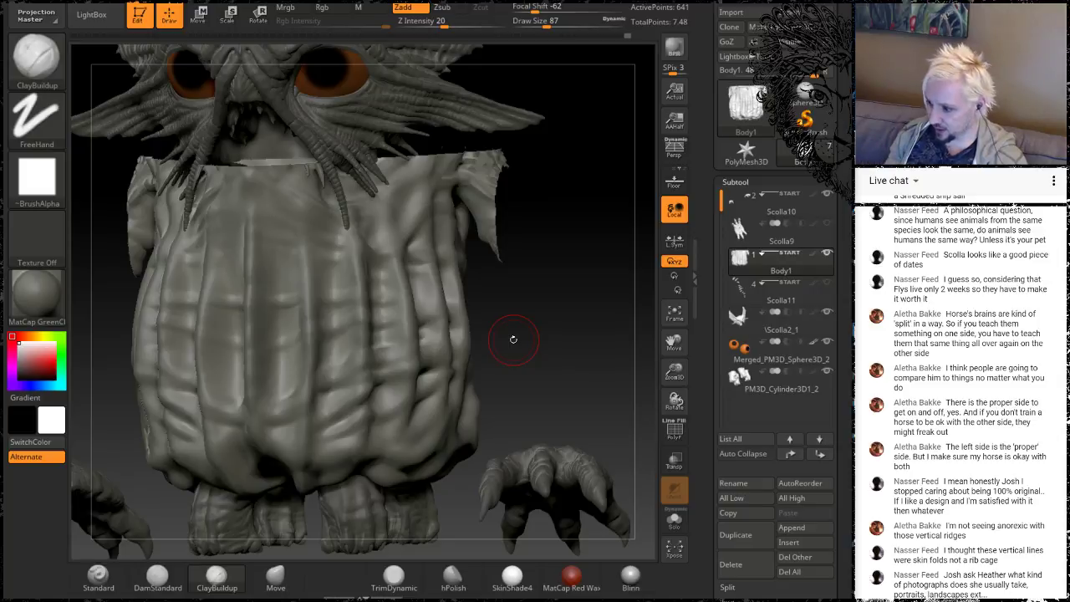
mouse_move(517, 365)
alt+mouse_down()
mouse_move(552, 280)
mouse_move(591, 374)
mouse_move(300, 347)
alt+mouse_up()
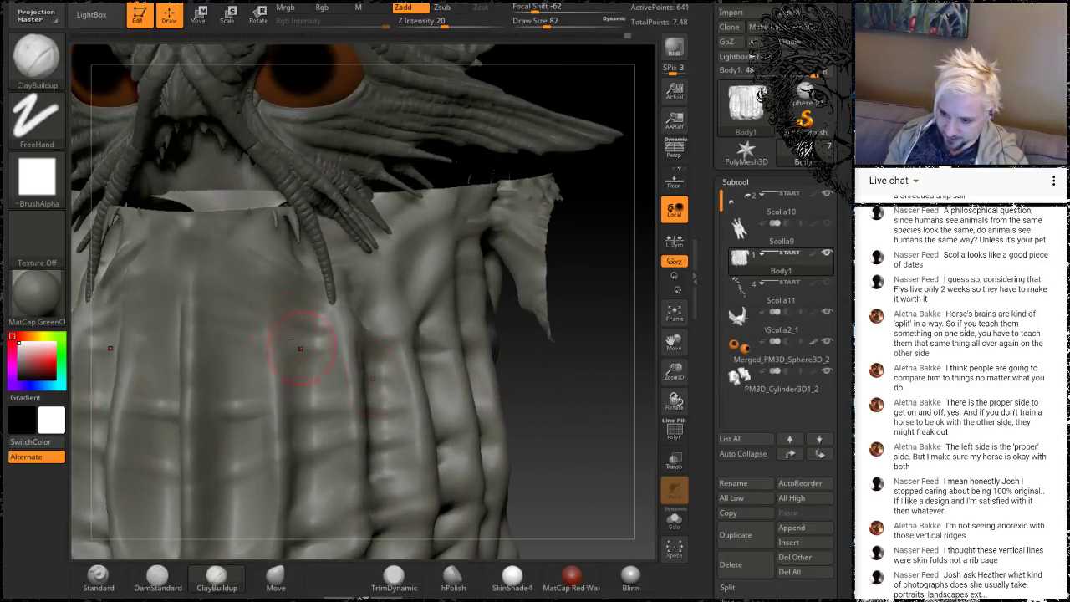
key(shift)
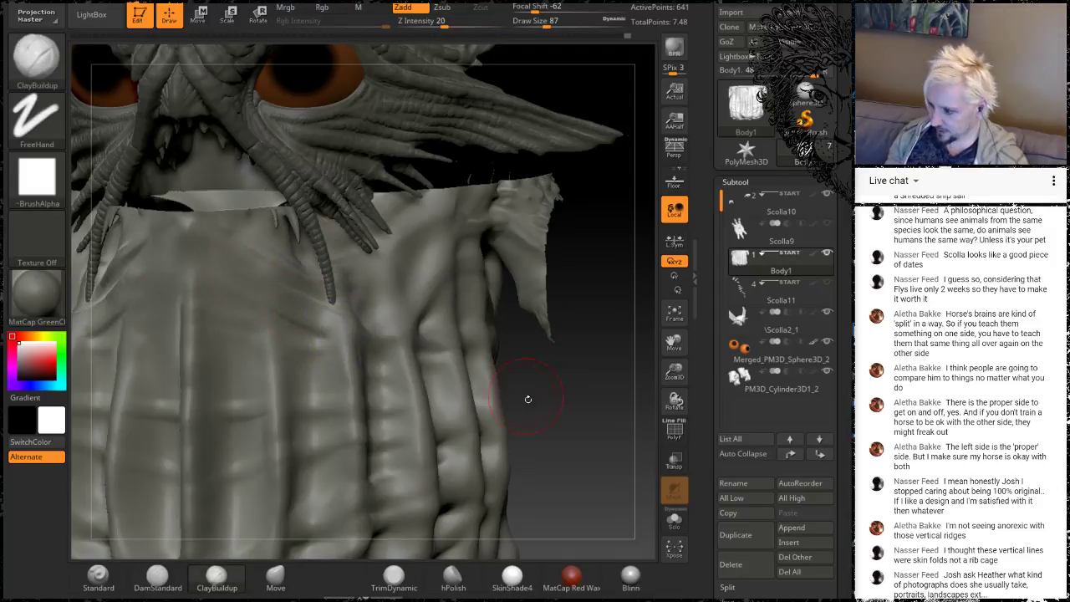
Select the \Scolla2_1 head subtool and set up the Move brush with draw size 299 and focal shift -40
alt+drag(592, 447, 533, 316)
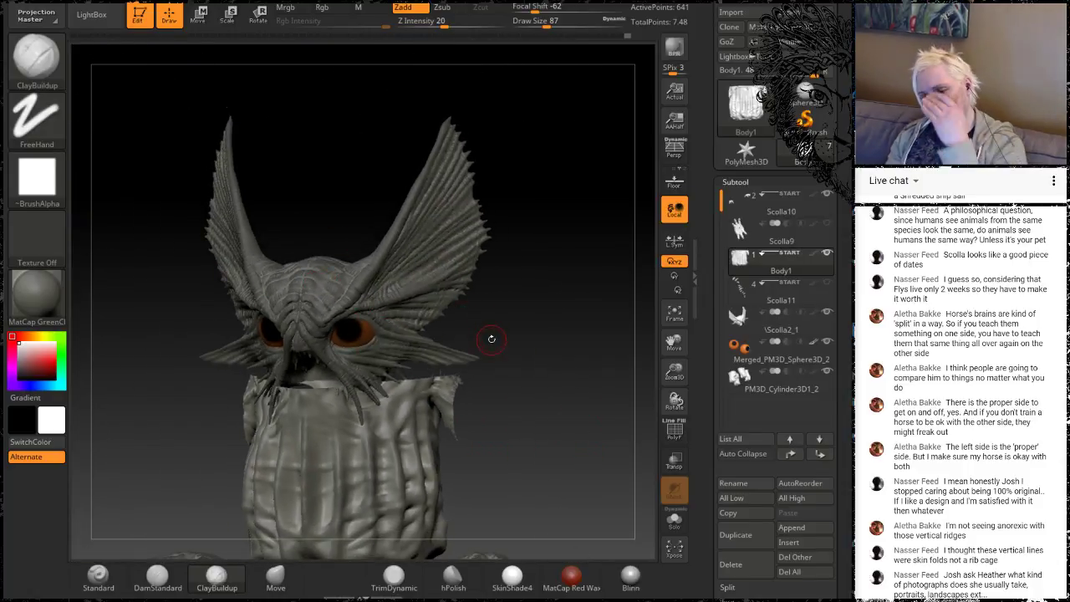
click(752, 319)
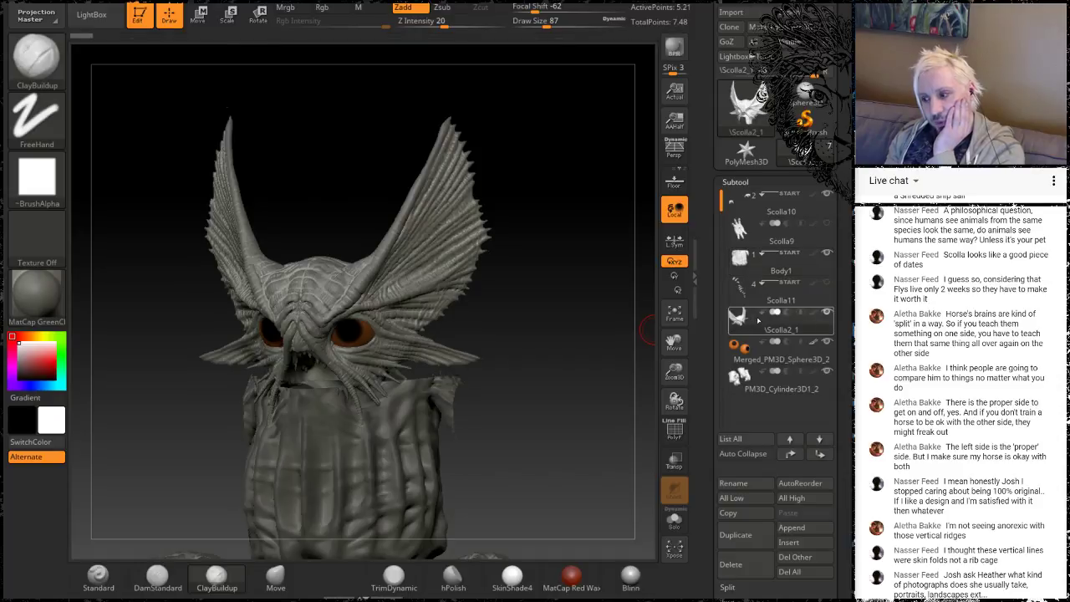
drag(557, 368, 243, 462)
click(275, 574)
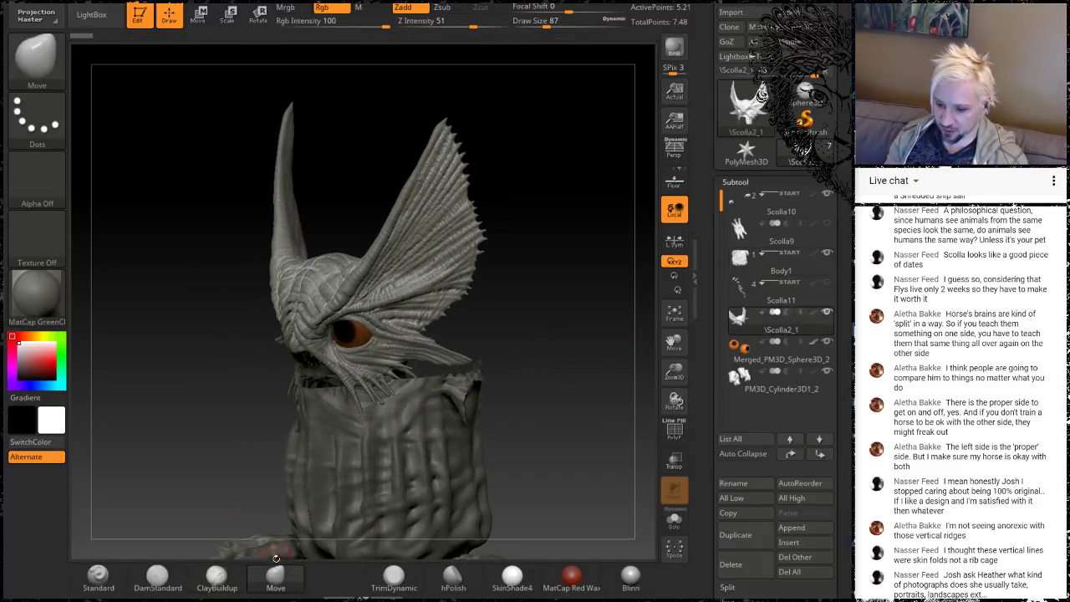
key(space)
click(258, 397)
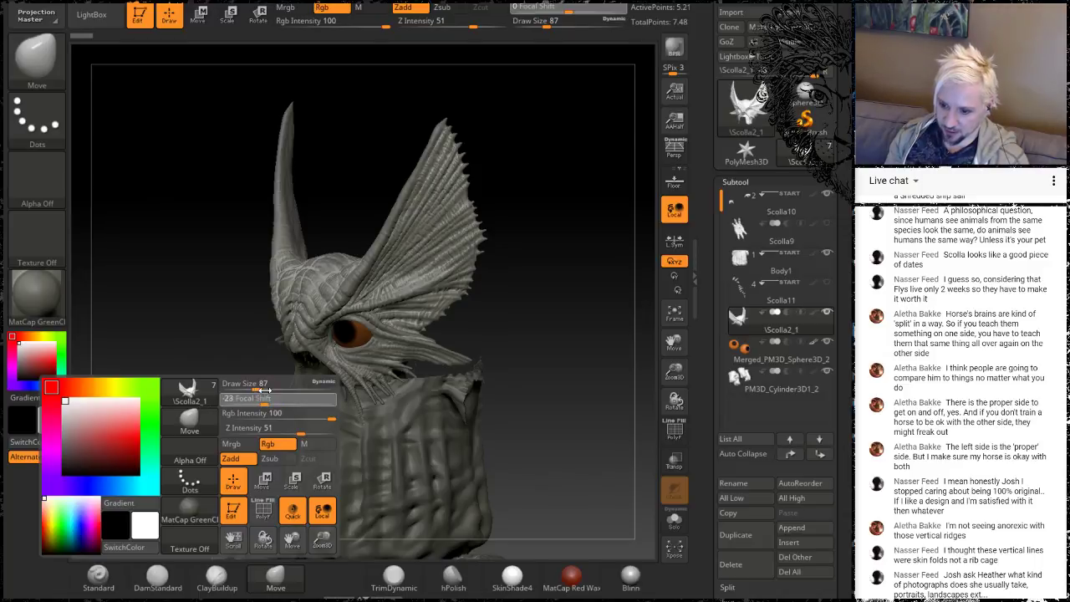
mouse_move(259, 392)
mouse_down()
mouse_move(291, 389)
mouse_move(280, 389)
mouse_up()
Try pulling the top of the head up into a tall pointed crest with the Move brush, and undo it
mouse_move(189, 301)
mouse_down()
mouse_move(295, 251)
mouse_move(298, 221)
mouse_move(262, 134)
mouse_move(285, 163)
mouse_up()
drag(541, 186, 362, 233)
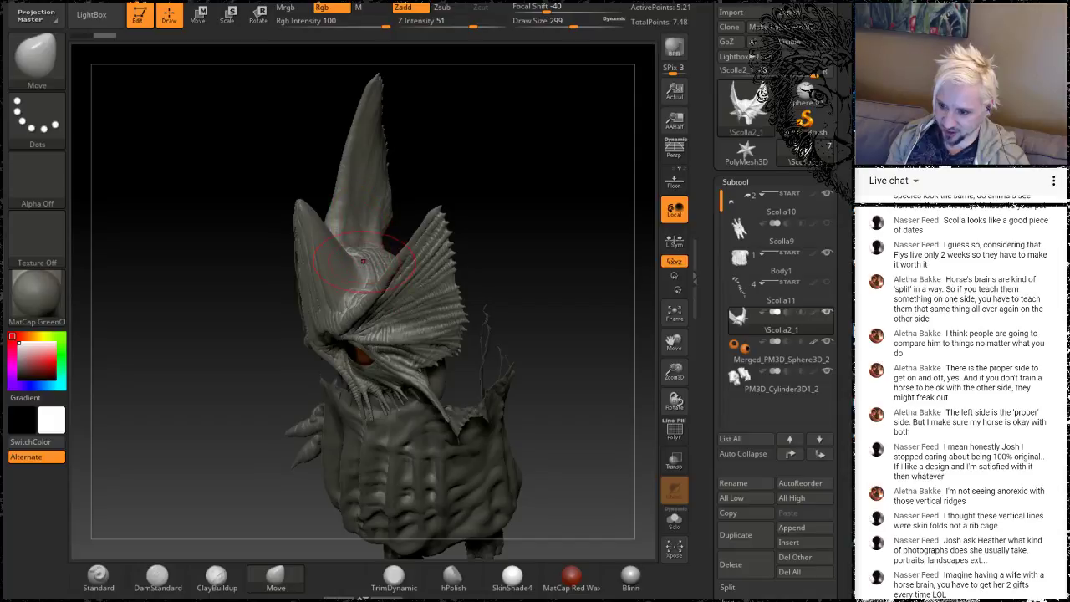
drag(530, 175, 534, 125)
mouse_move(456, 160)
mouse_down()
mouse_move(444, 136)
mouse_move(490, 162)
mouse_move(526, 162)
mouse_move(482, 194)
mouse_up()
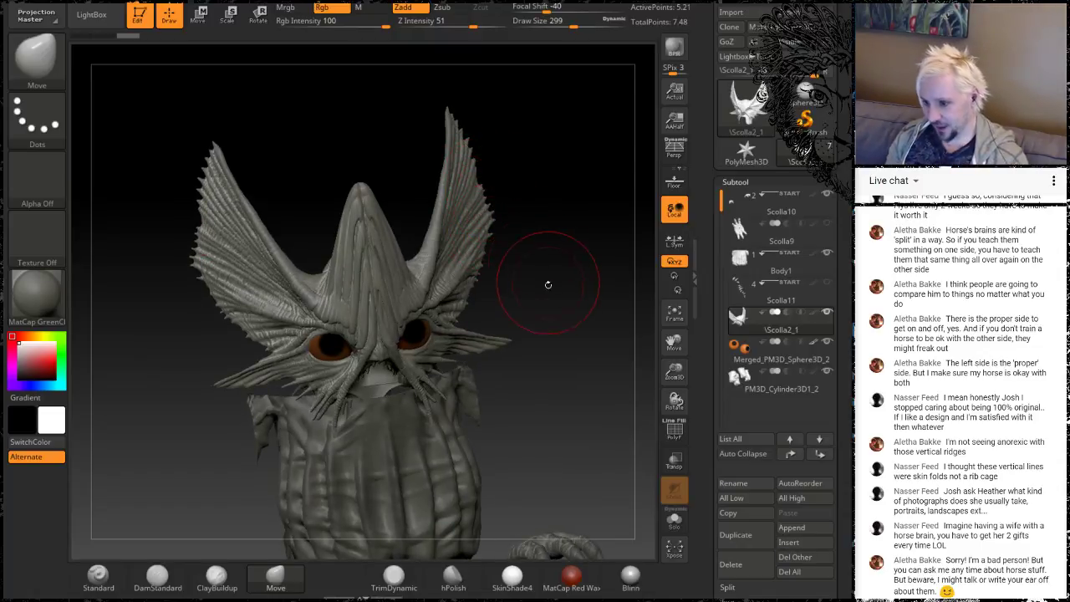
mouse_move(545, 280)
mouse_down()
mouse_move(528, 304)
mouse_move(529, 295)
mouse_up()
key(ctrl)
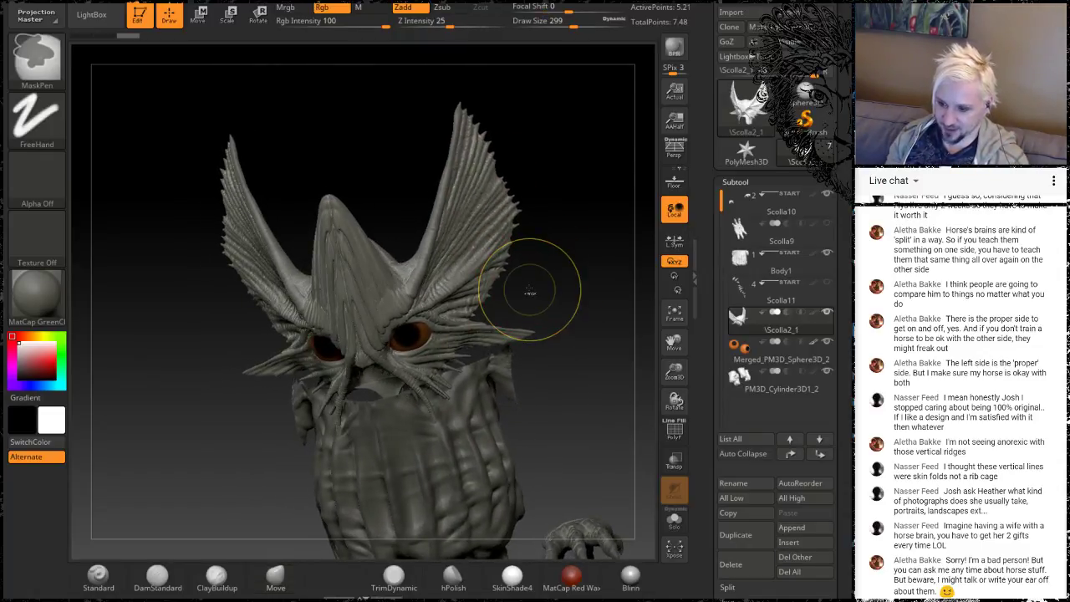
key(ctrl+z)
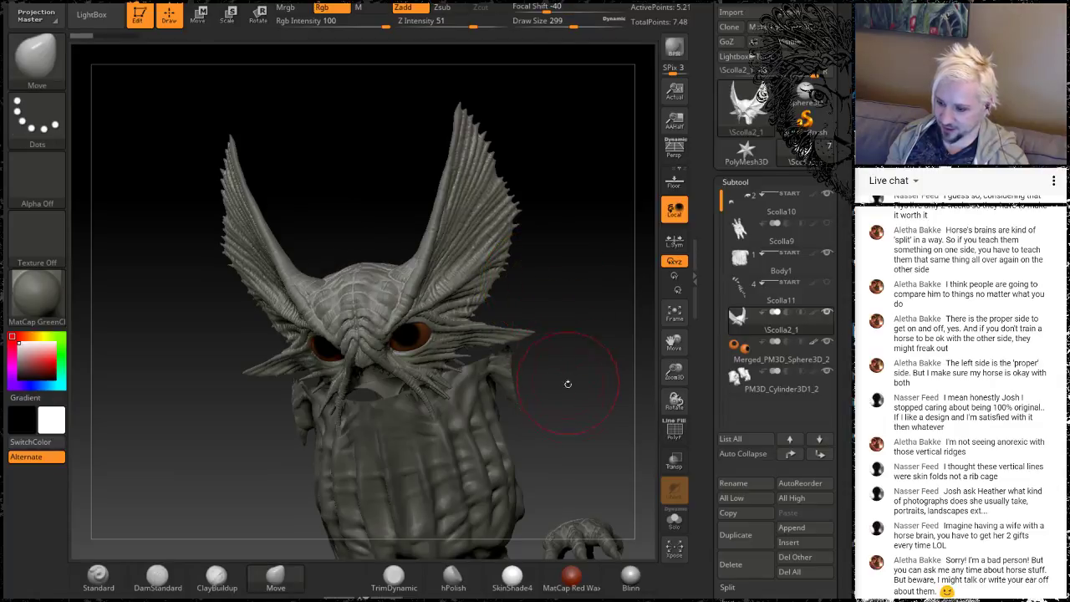
drag(567, 384, 533, 293)
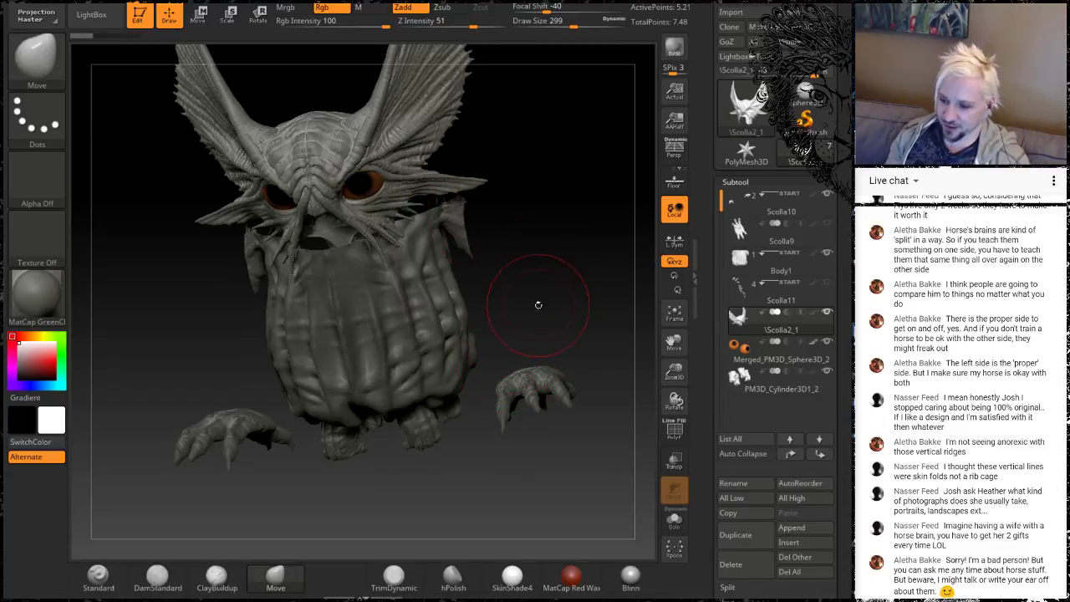
Add cross wrinkles between the front side ridges of Body1 with ClayBuildup at draw size 80 and smooth them
drag(538, 303, 593, 399)
alt+drag(607, 445, 431, 309)
mouse_move(501, 350)
mouse_down()
mouse_move(504, 331)
mouse_move(473, 339)
mouse_move(535, 364)
mouse_move(526, 318)
mouse_move(588, 426)
mouse_move(575, 251)
mouse_move(559, 289)
mouse_move(543, 292)
mouse_move(572, 298)
mouse_move(551, 301)
mouse_up()
key(space)
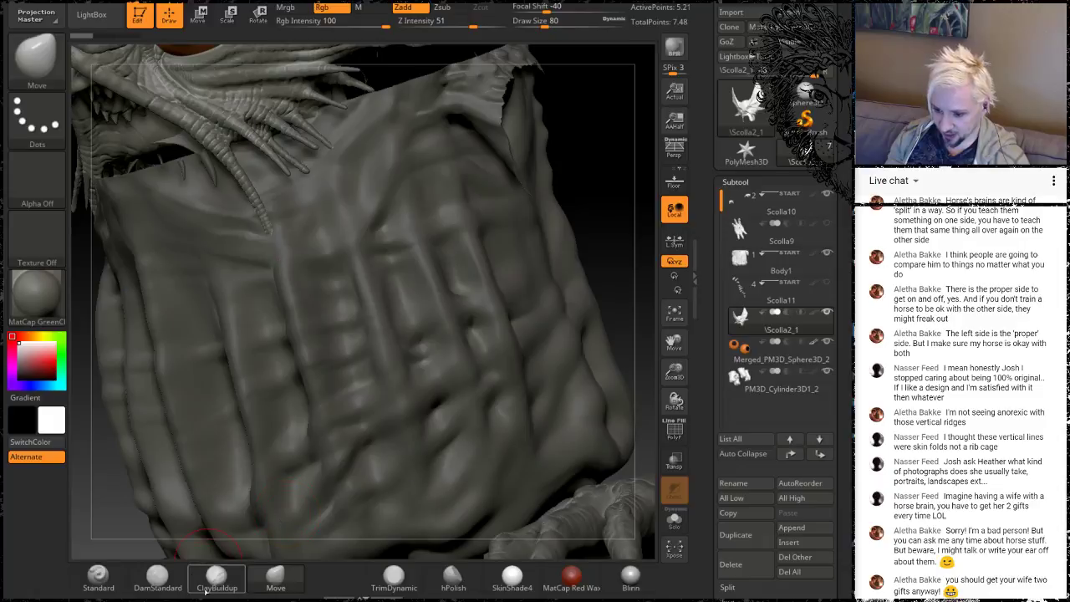
click(205, 588)
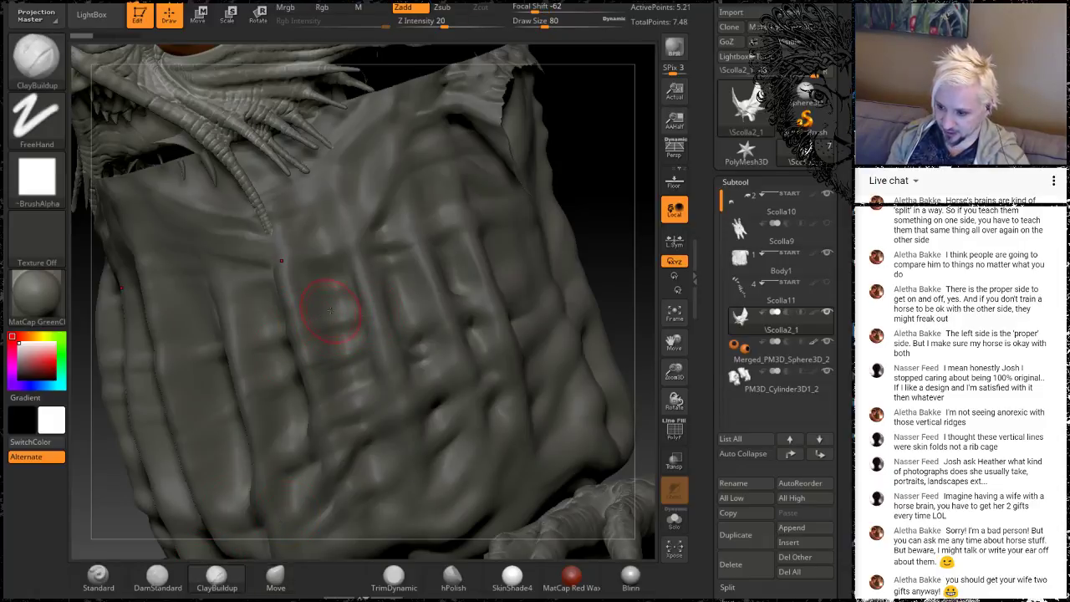
click(753, 263)
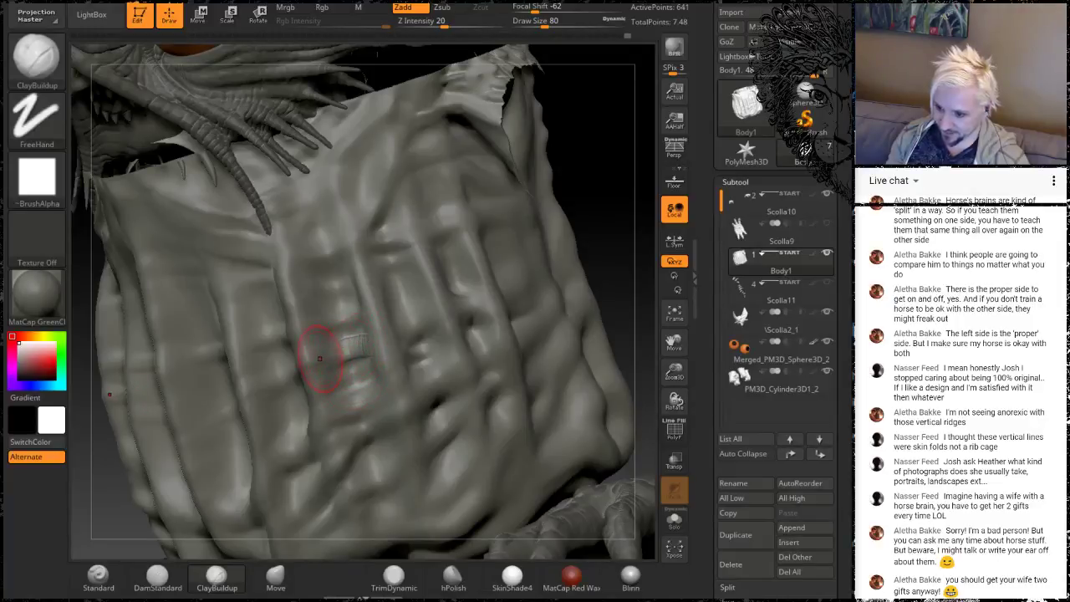
key(shift)
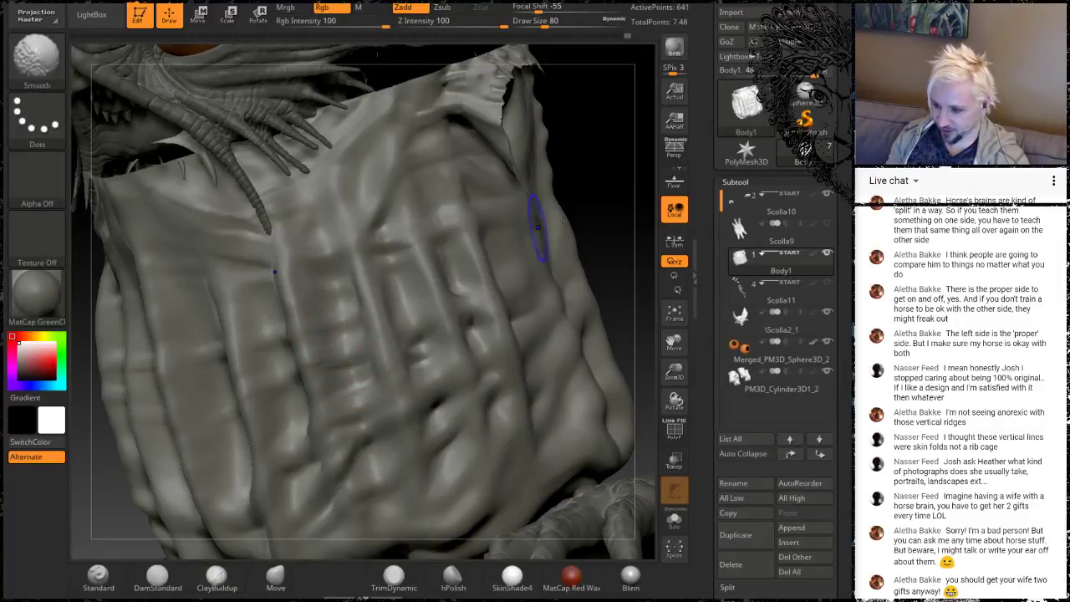
Examine the folds on the body's front, side and back, from full view to close-up
drag(583, 220, 629, 221)
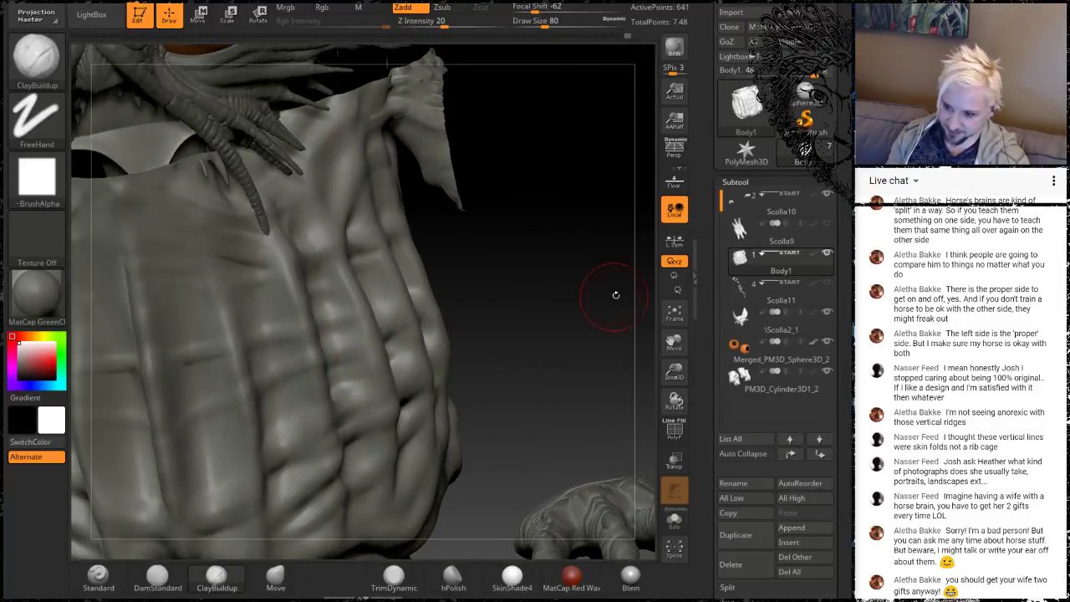
drag(615, 295, 489, 366)
drag(604, 258, 521, 328)
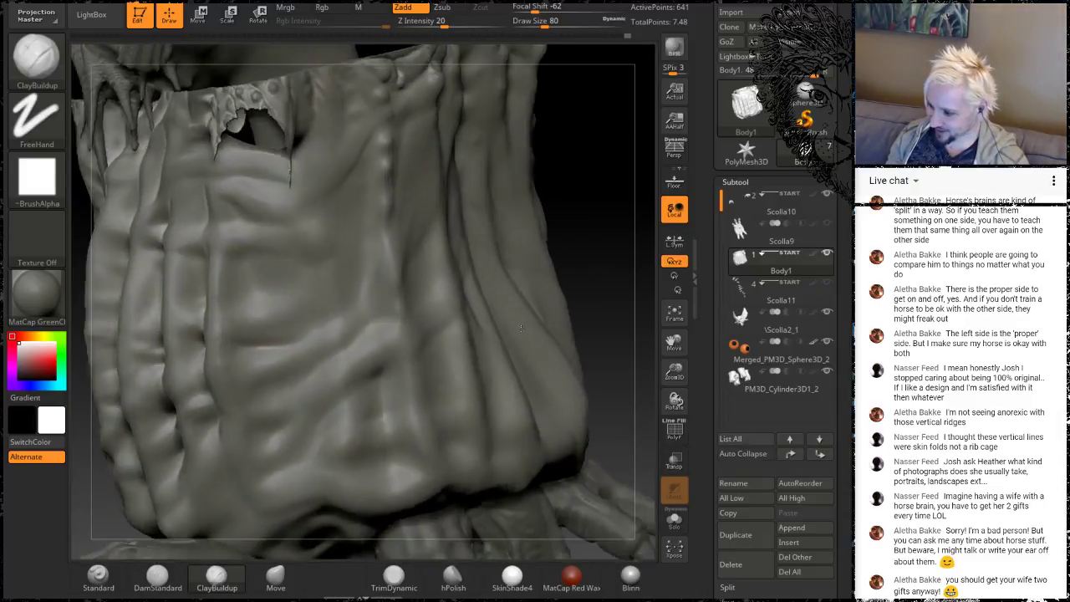
right_drag(520, 328, 593, 260)
mouse_move(617, 269)
mouse_down()
mouse_move(547, 265)
mouse_move(537, 278)
mouse_up()
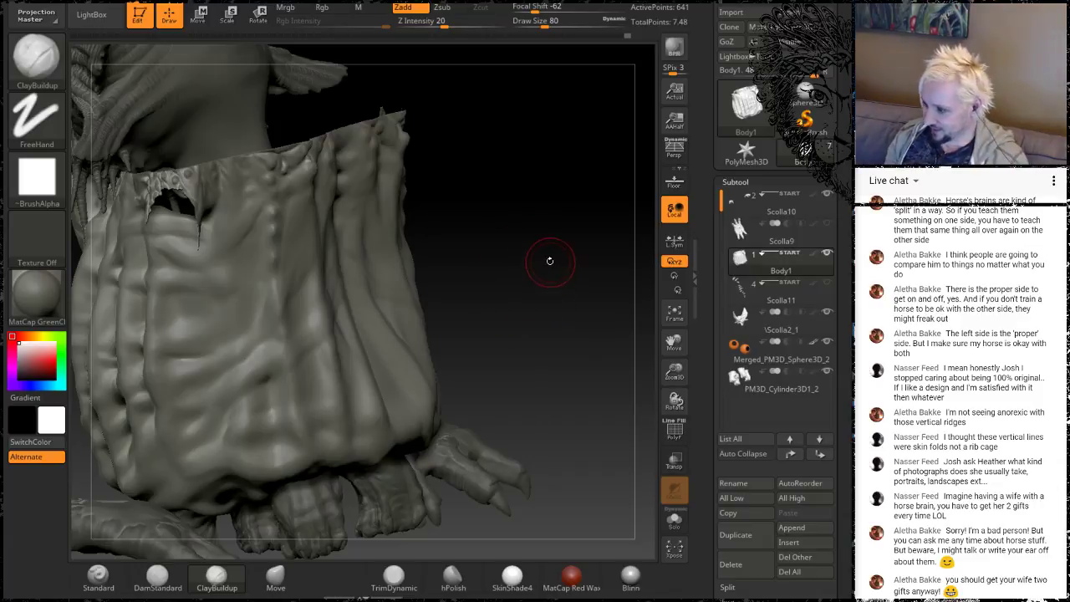
mouse_move(544, 282)
mouse_down()
mouse_move(570, 288)
mouse_move(518, 301)
mouse_move(488, 349)
mouse_move(429, 365)
mouse_move(610, 336)
mouse_move(553, 327)
mouse_up()
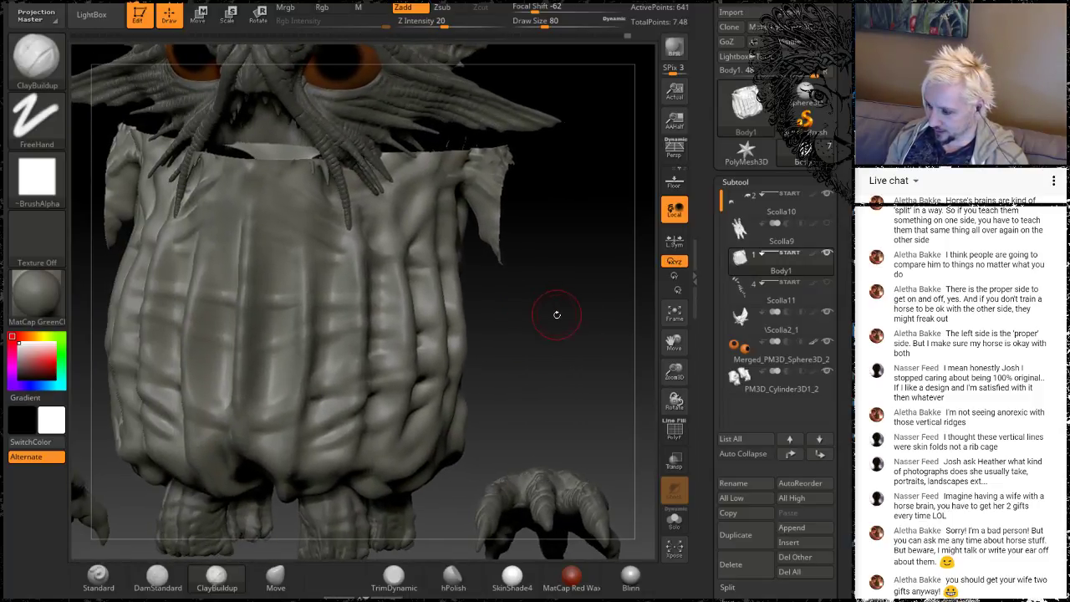
drag(555, 334, 565, 321)
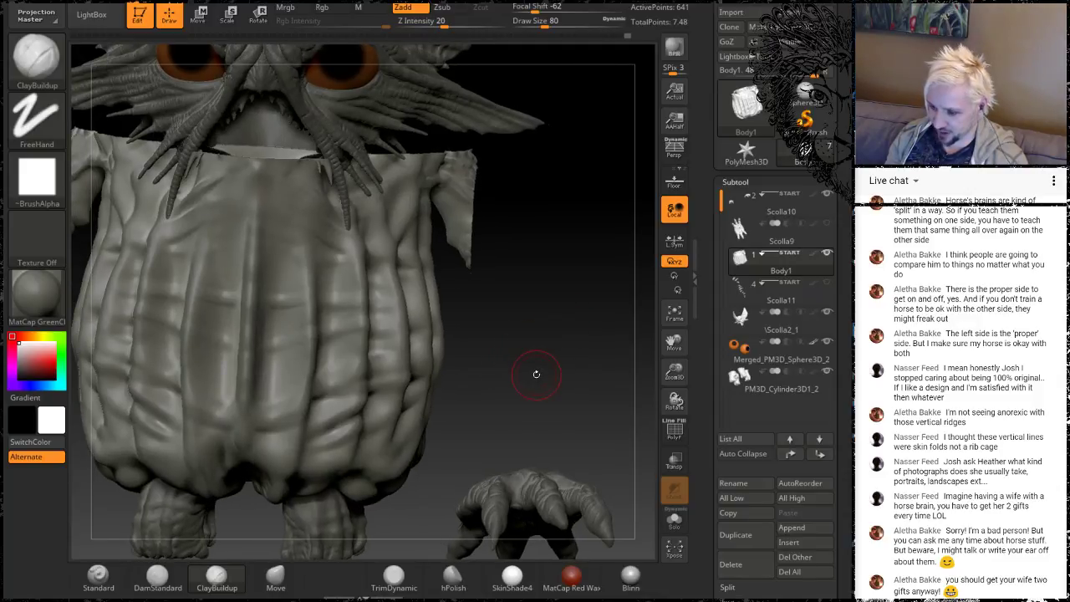
mouse_move(537, 375)
alt+mouse_down()
mouse_move(537, 317)
mouse_move(544, 417)
mouse_move(576, 405)
alt+mouse_up()
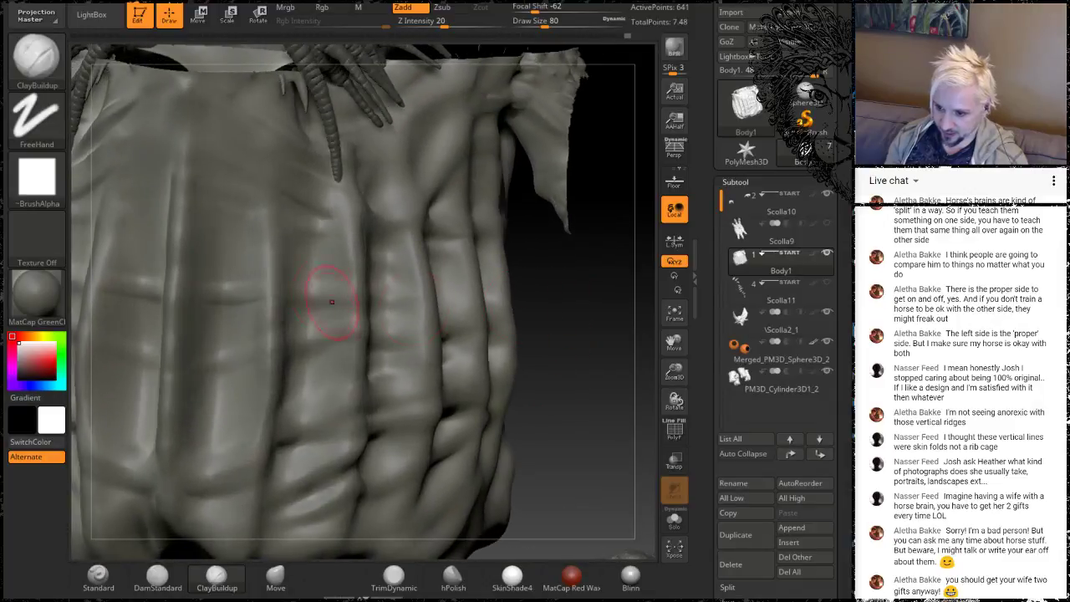
Build up cross folds on the side panel below the torn arm hole, extending towards the back ridge, and smooth them
mouse_move(587, 288)
mouse_down()
mouse_move(421, 372)
mouse_move(472, 353)
mouse_up()
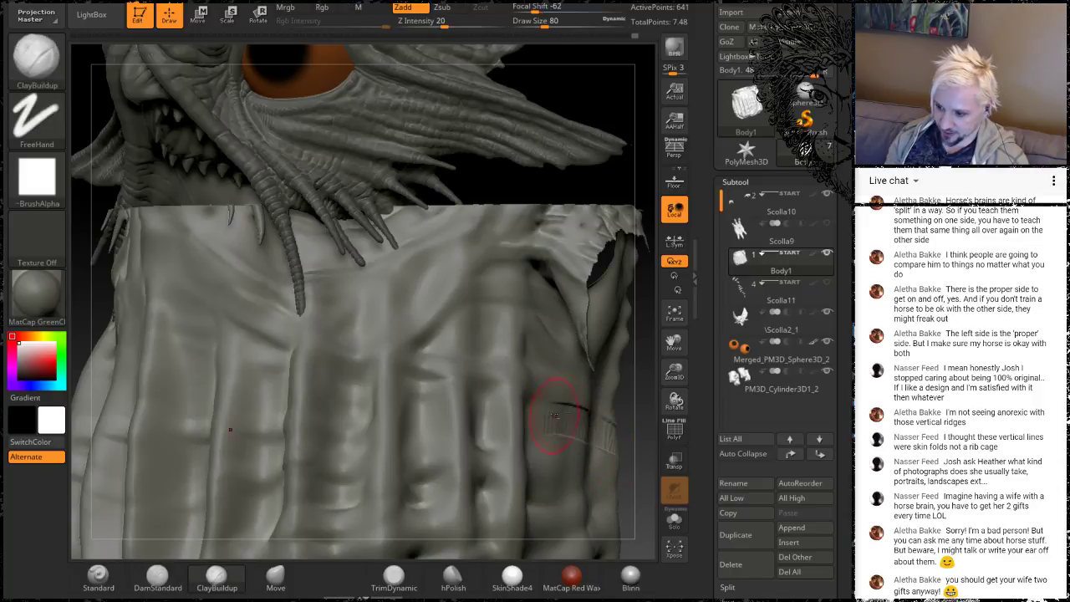
drag(634, 410, 527, 365)
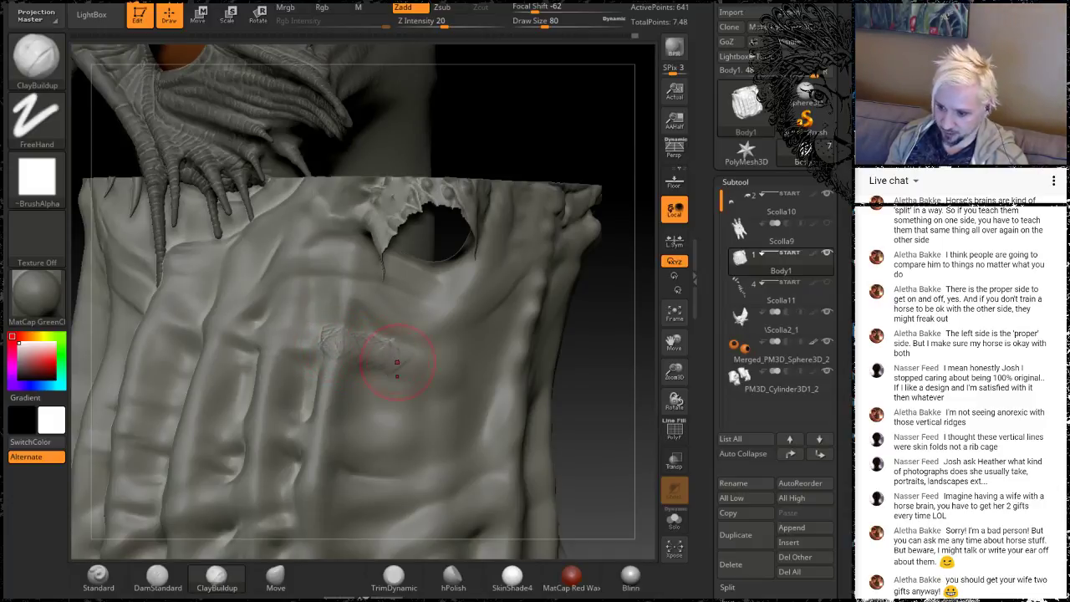
key(shift)
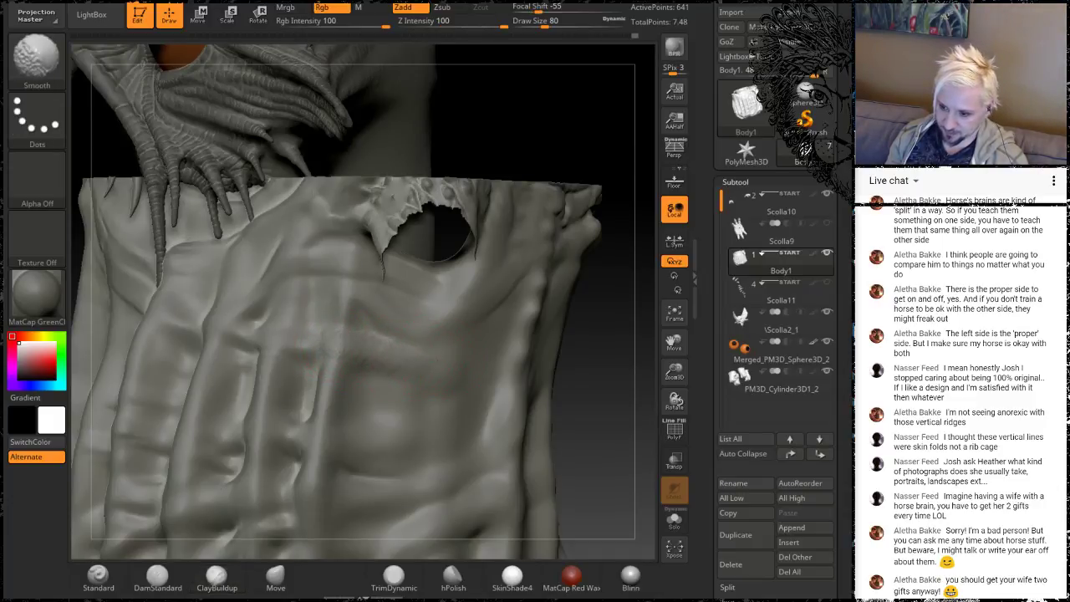
drag(597, 382, 509, 383)
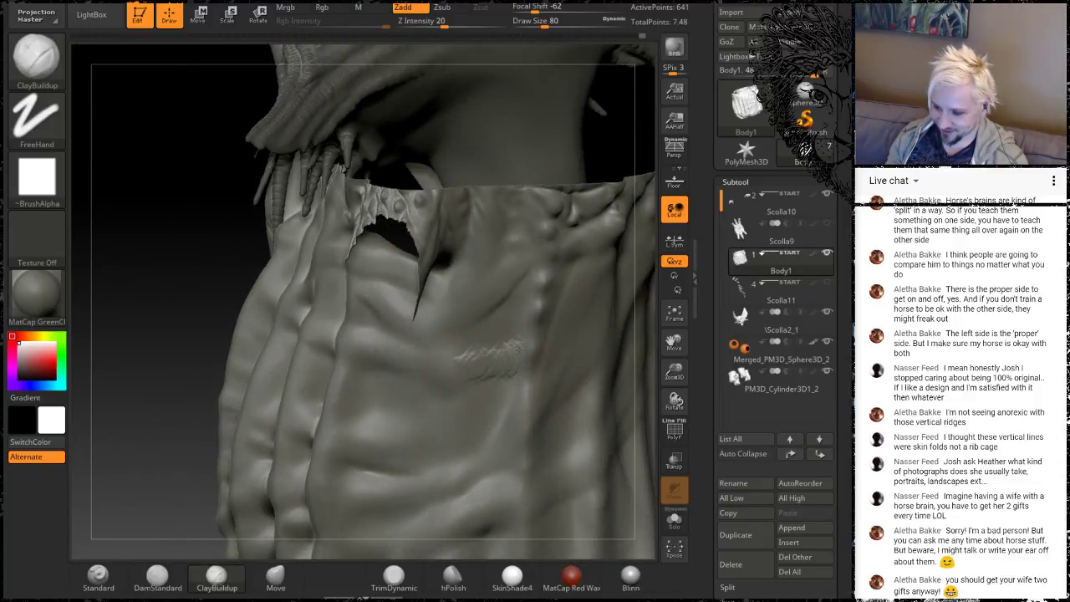
key(shift)
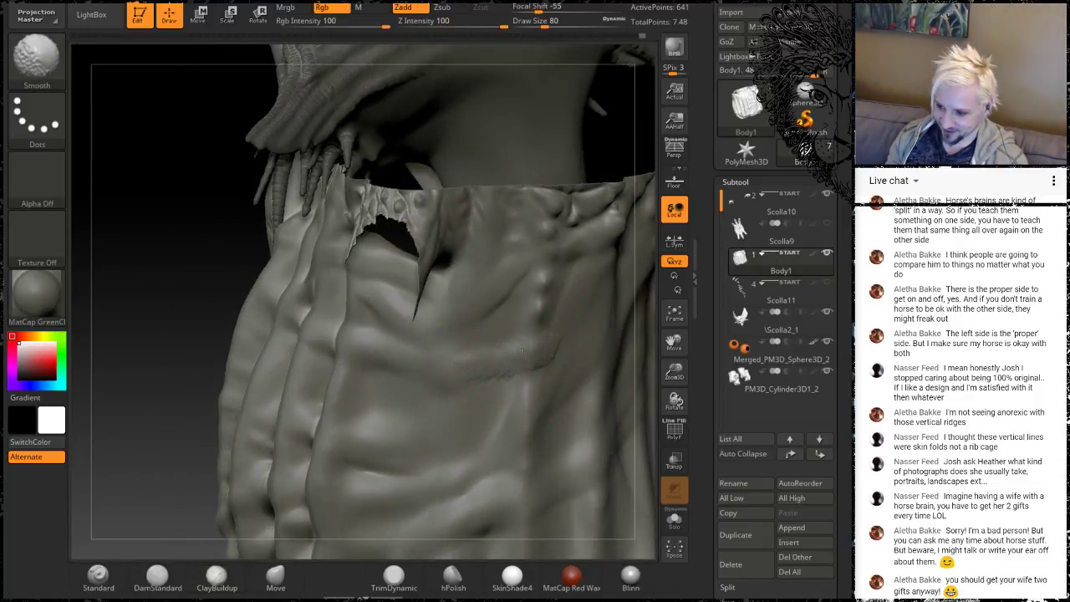
Build up a diagonal fold behind the torn arm hole, below the body's upper edge, and smooth it into the skin
mouse_move(168, 325)
alt+mouse_down()
mouse_move(222, 249)
mouse_move(289, 259)
mouse_move(155, 238)
alt+mouse_up()
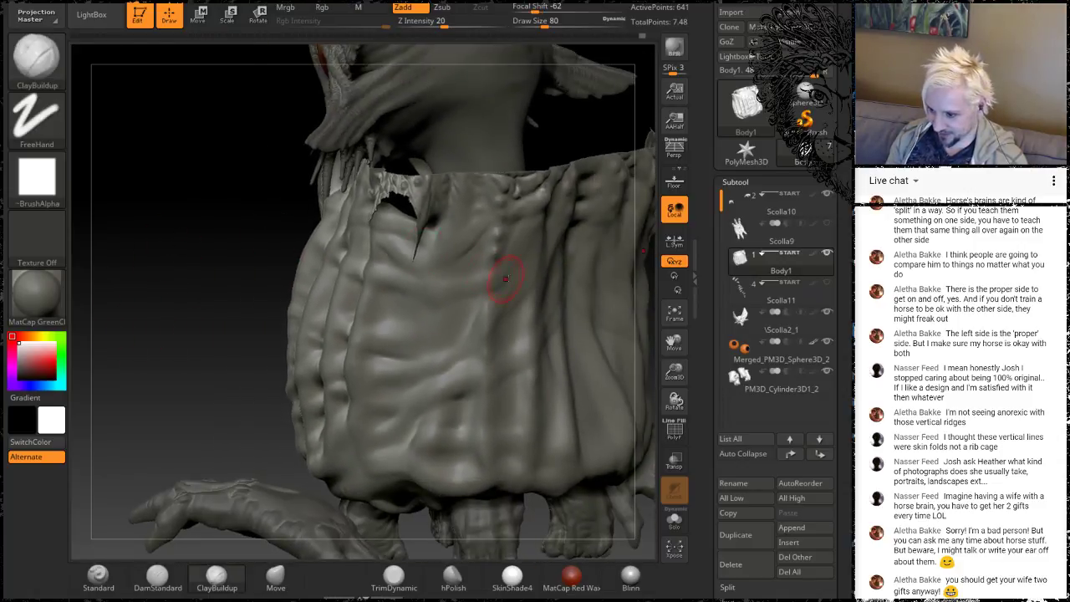
drag(181, 303, 527, 286)
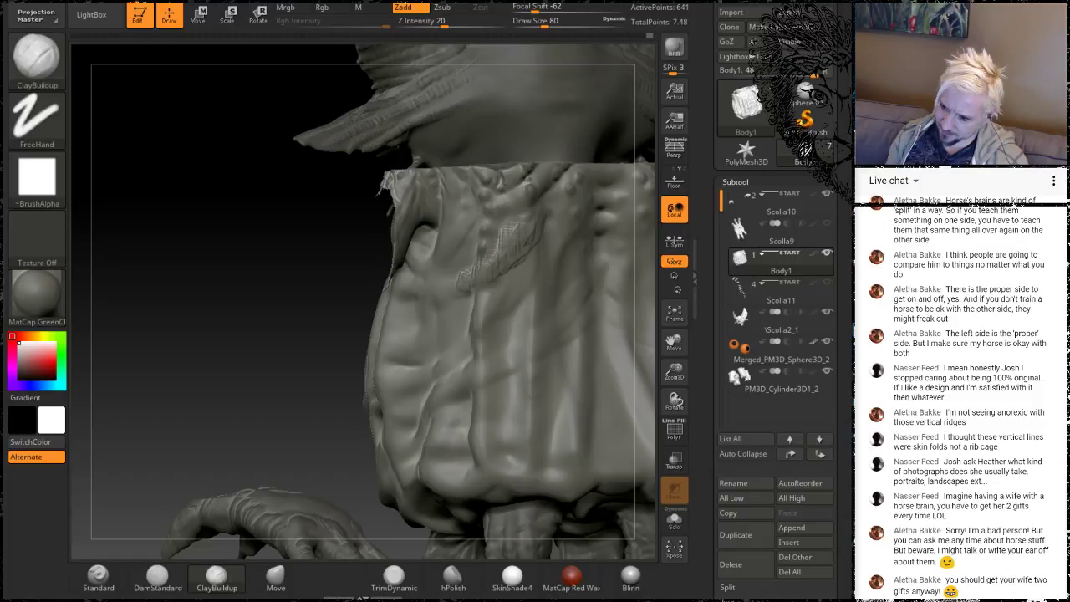
key(shift)
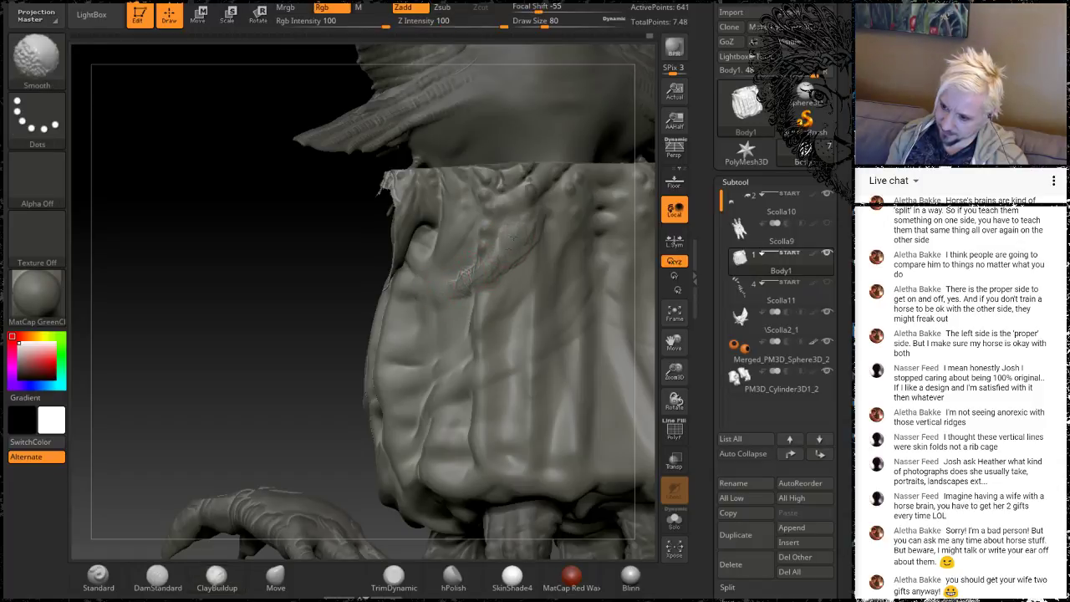
drag(343, 297, 454, 279)
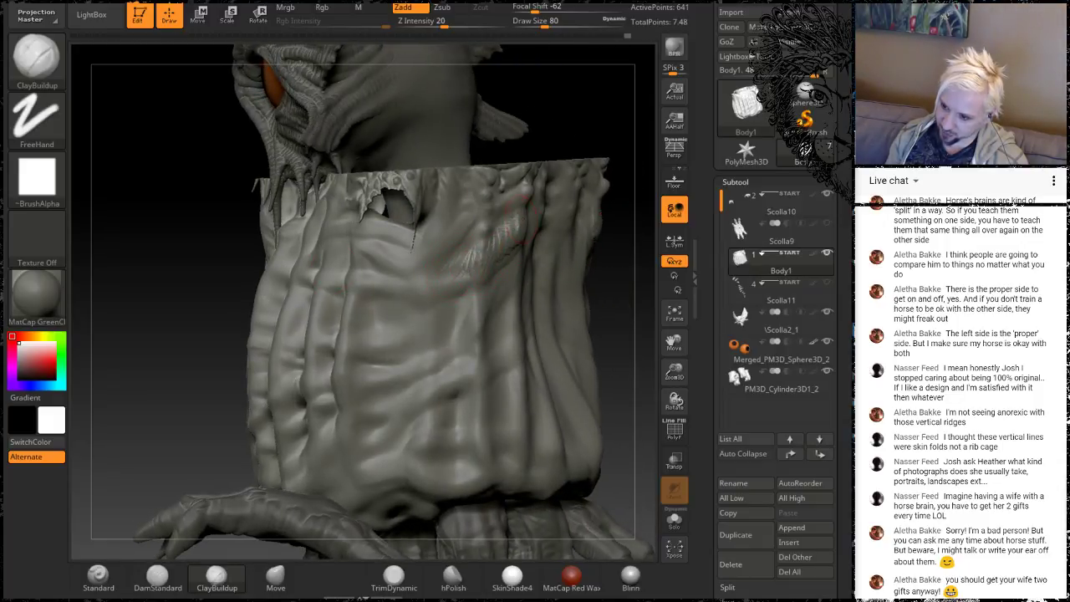
mouse_move(186, 298)
mouse_down()
mouse_move(201, 290)
mouse_move(125, 293)
mouse_up()
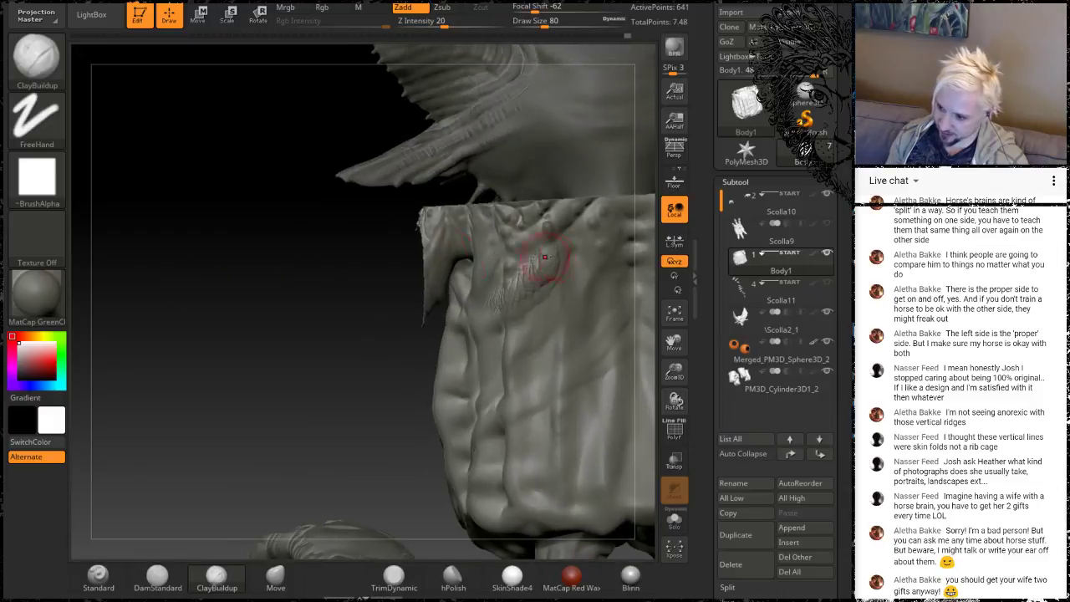
shift+drag(542, 271, 500, 298)
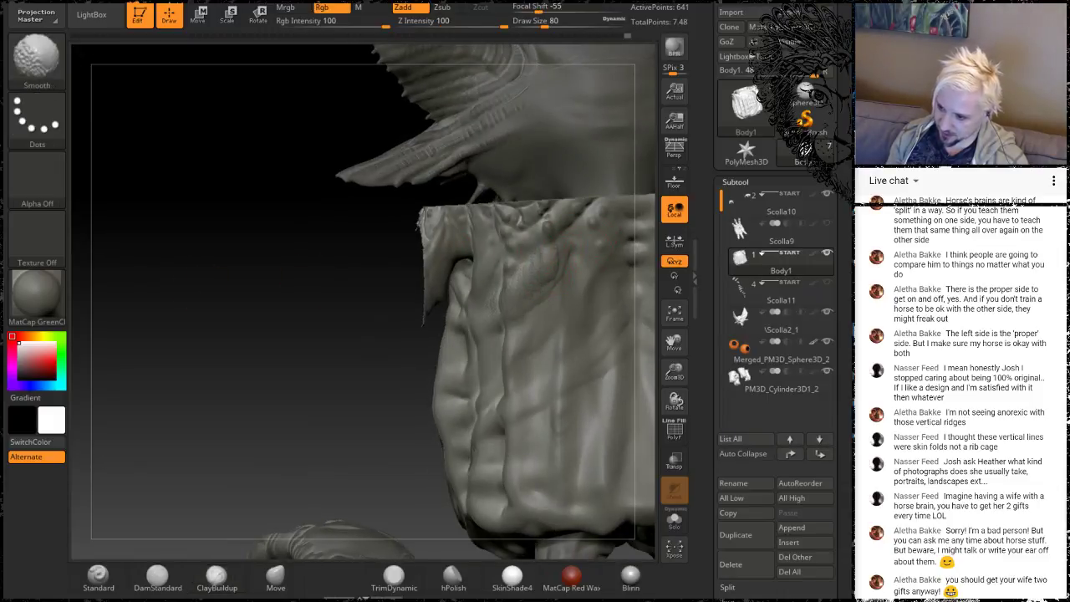
Add diagonal wrinkles across the vertical ridges at mid-height behind the side panel with ClayBuildup and smooth them
drag(300, 380, 299, 340)
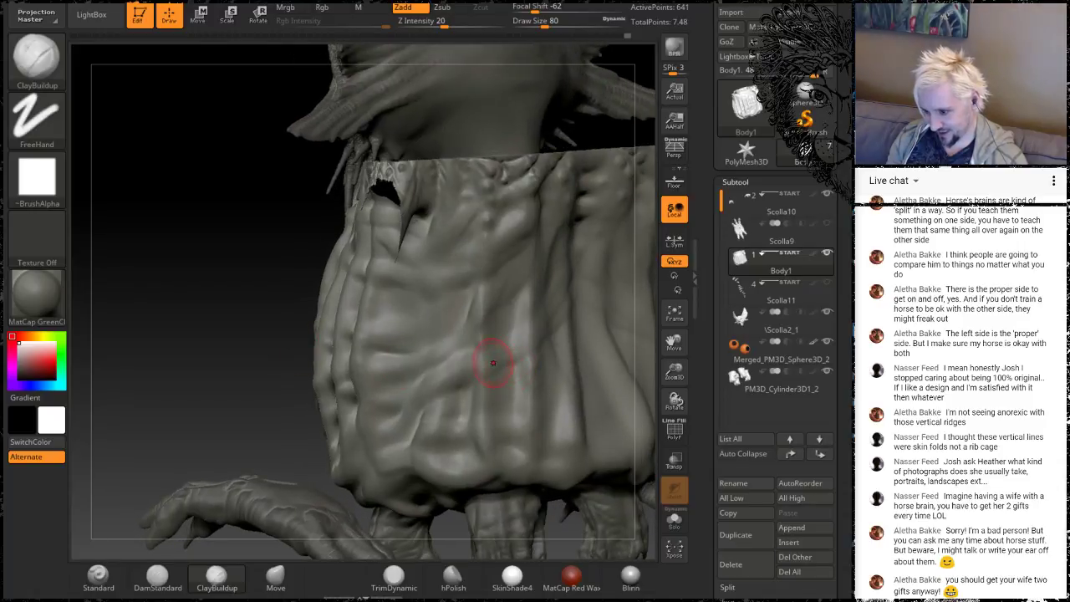
mouse_move(501, 353)
mouse_down()
mouse_move(525, 346)
mouse_move(507, 346)
mouse_move(483, 374)
mouse_up()
drag(261, 379, 573, 325)
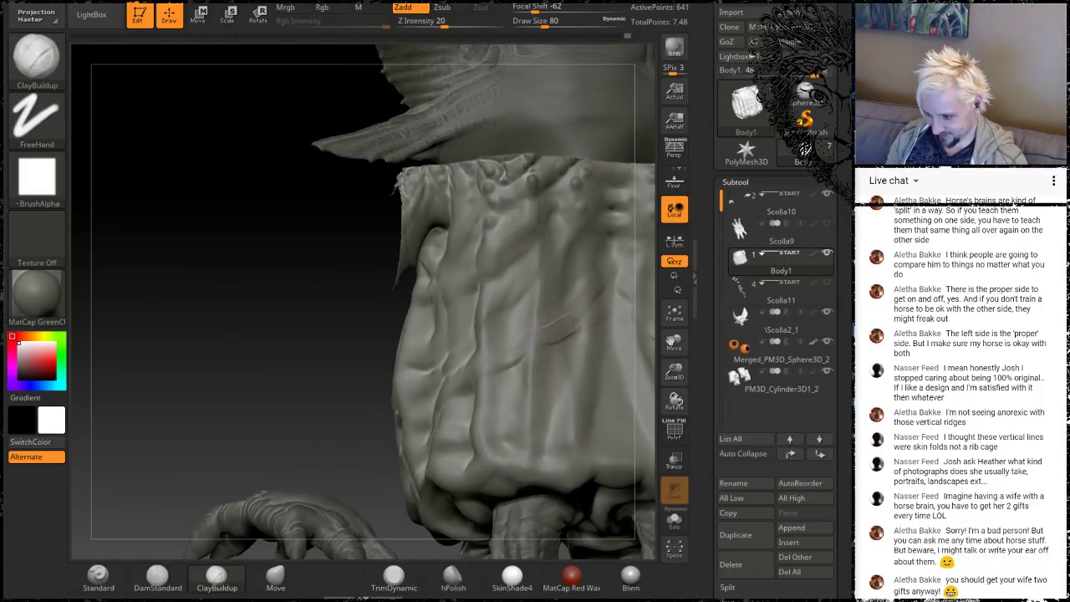
key(shift)
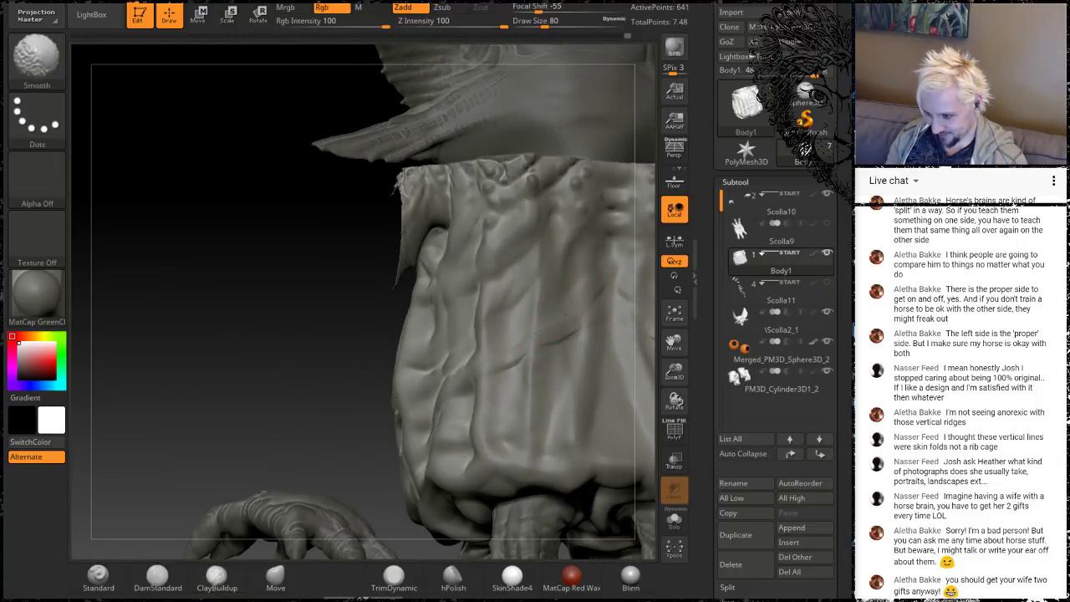
Sculpt short horizontal folds across the lower side of the Body1 torso with ClayBuildup and smooth them into the surface
mouse_move(209, 364)
alt+mouse_down()
mouse_move(200, 306)
mouse_move(261, 305)
alt+mouse_up()
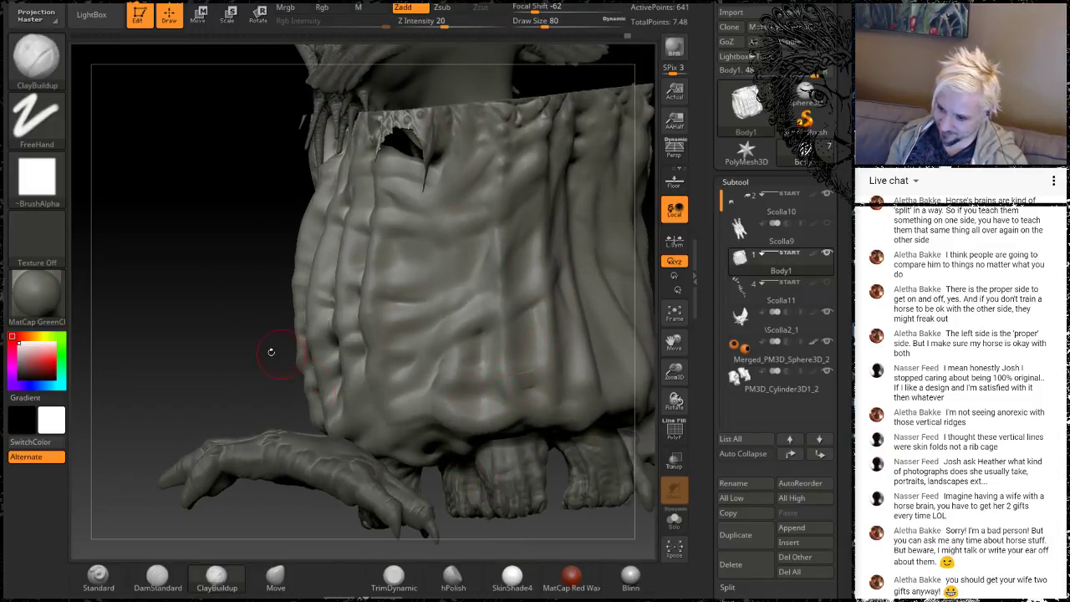
alt+drag(271, 352, 338, 352)
drag(487, 408, 399, 382)
key(shift)
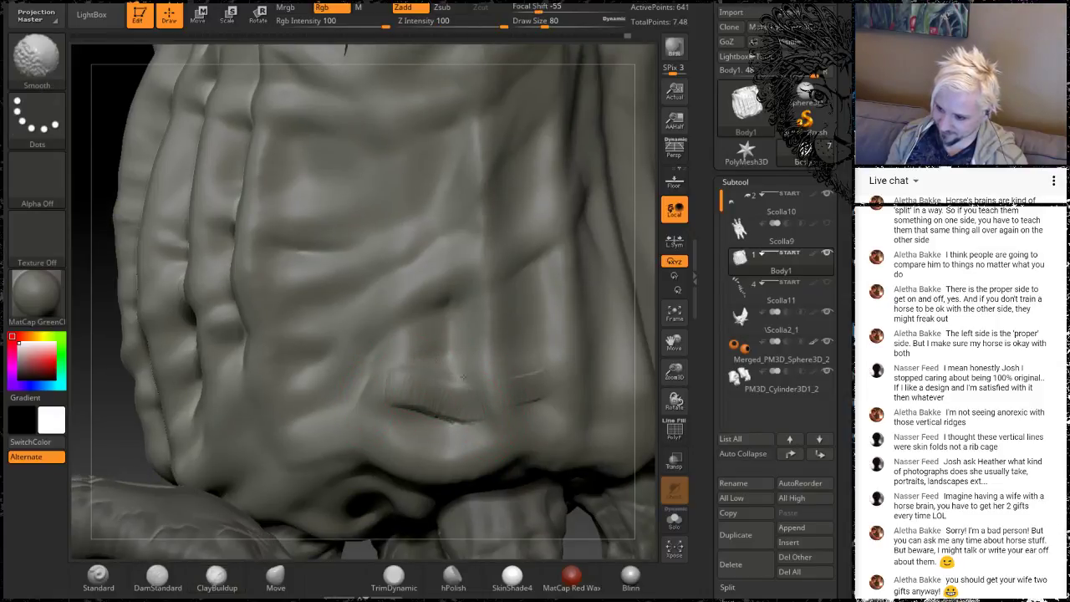
mouse_move(474, 405)
shift+mouse_down()
mouse_move(425, 377)
mouse_move(368, 380)
shift+mouse_up()
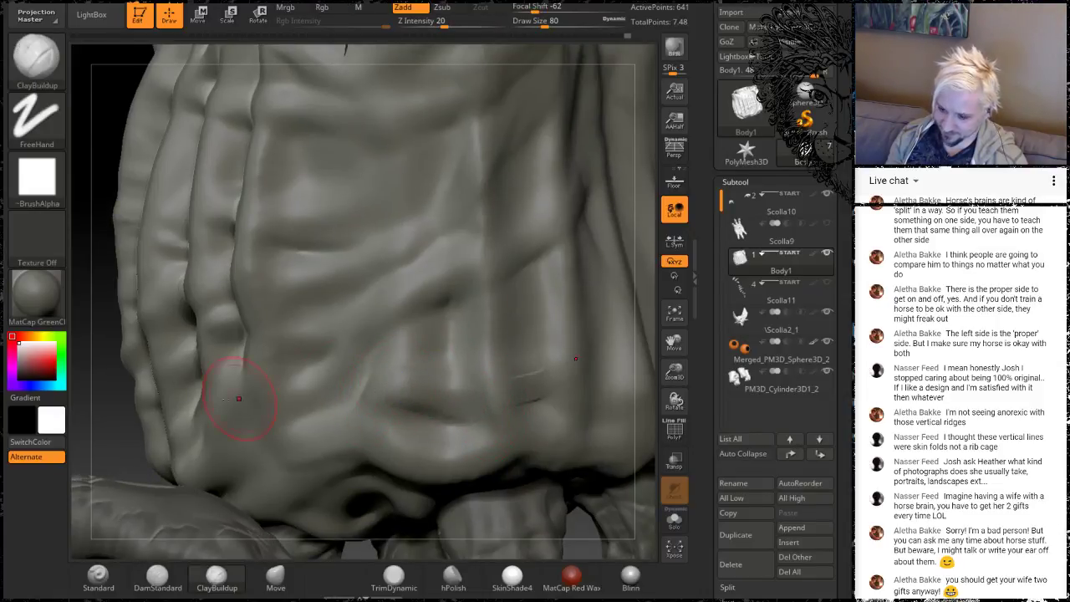
mouse_move(119, 421)
mouse_down()
mouse_move(77, 418)
mouse_move(106, 421)
mouse_up()
drag(449, 393, 561, 402)
key(shift)
mouse_move(468, 391)
shift+mouse_down()
mouse_move(502, 413)
mouse_move(547, 415)
mouse_move(588, 456)
shift+mouse_up()
Build up two horizontal skin folds along the torso's lower edge above the legs and smooth them
alt+drag(623, 512, 412, 412)
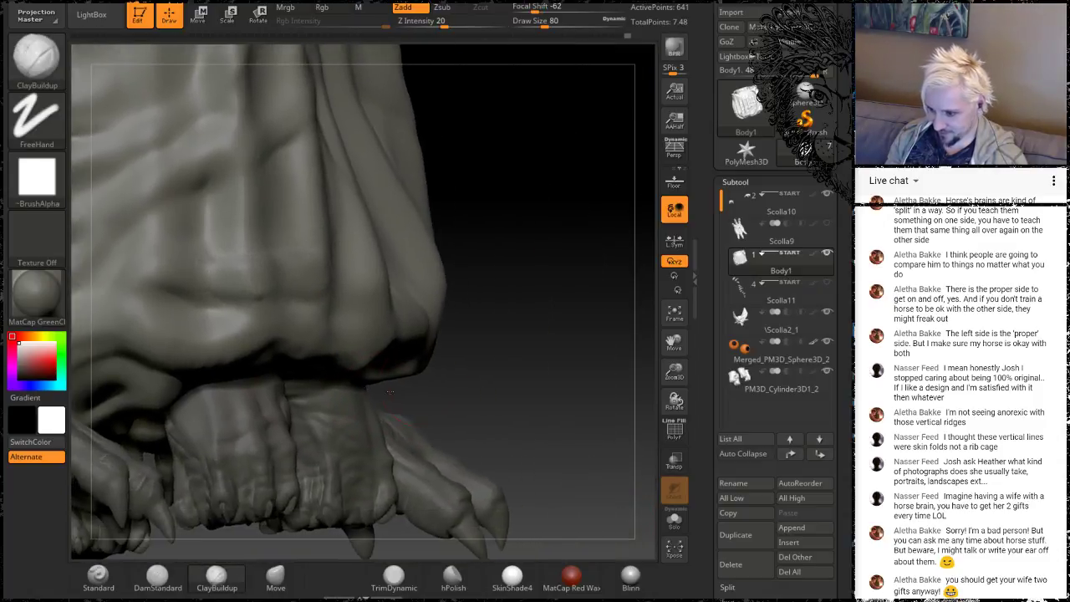
drag(541, 361, 367, 303)
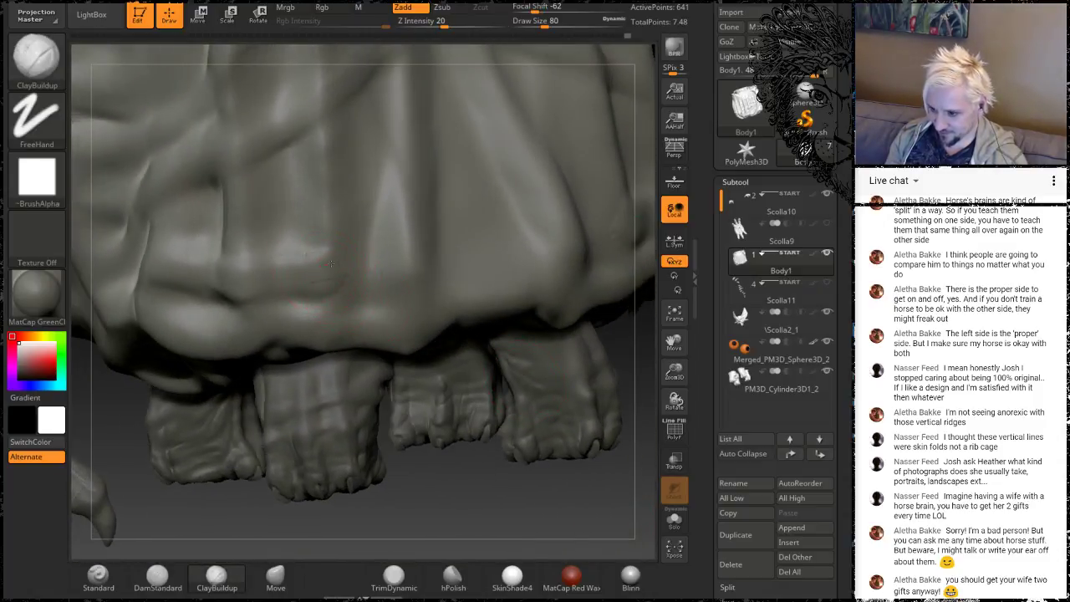
drag(331, 263, 526, 236)
mouse_move(351, 244)
shift+mouse_down()
mouse_move(465, 237)
mouse_move(406, 269)
shift+mouse_up()
drag(473, 298, 304, 308)
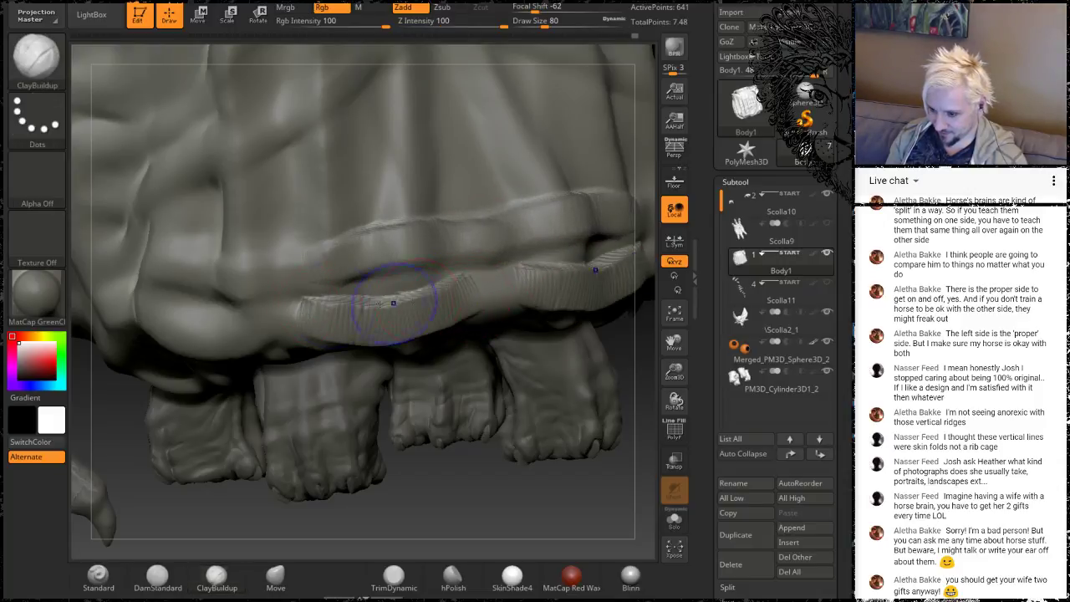
mouse_move(378, 303)
shift+mouse_down()
mouse_move(401, 296)
mouse_move(351, 321)
mouse_move(401, 328)
mouse_move(357, 290)
mouse_move(342, 294)
shift+mouse_up()
Extend the bottom rim fold around toward the torso's side with ClayBuildup and blend it smooth
drag(432, 506, 359, 358)
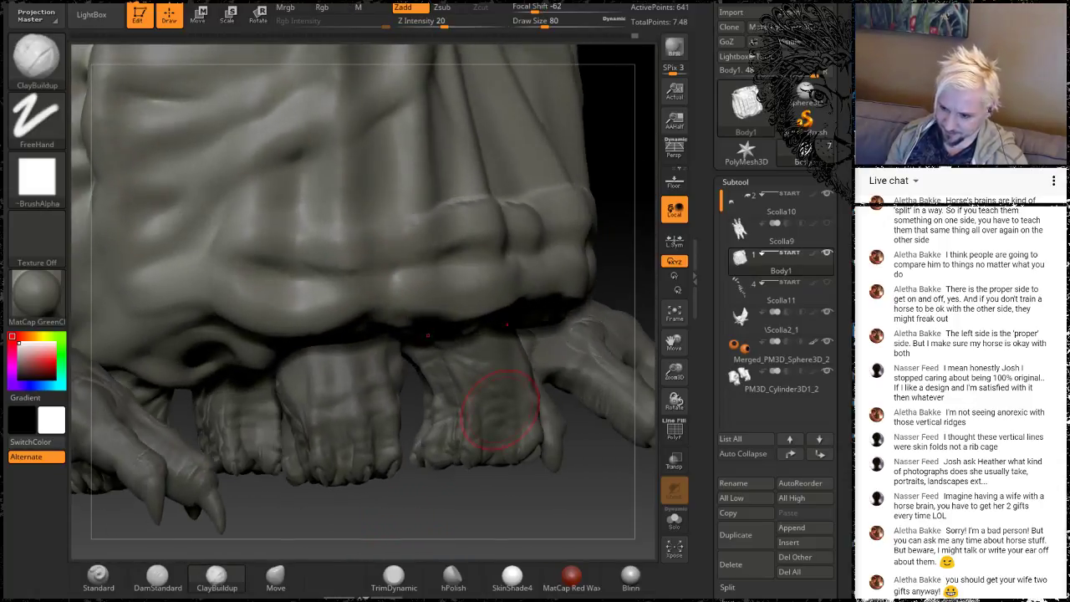
mouse_move(383, 289)
mouse_down()
mouse_move(272, 304)
mouse_move(230, 277)
mouse_up()
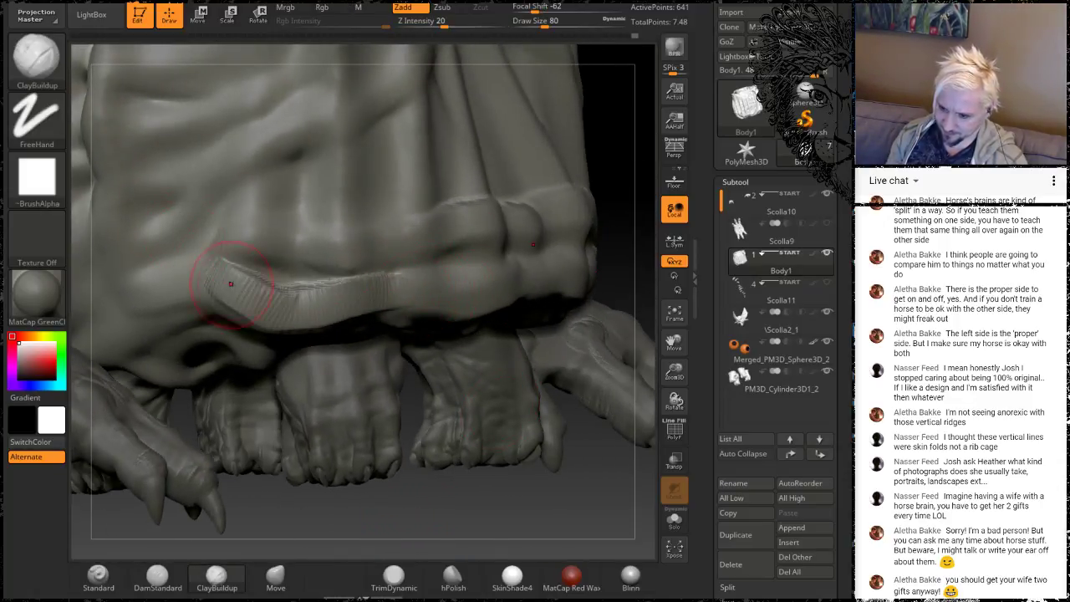
shift+drag(321, 287, 267, 294)
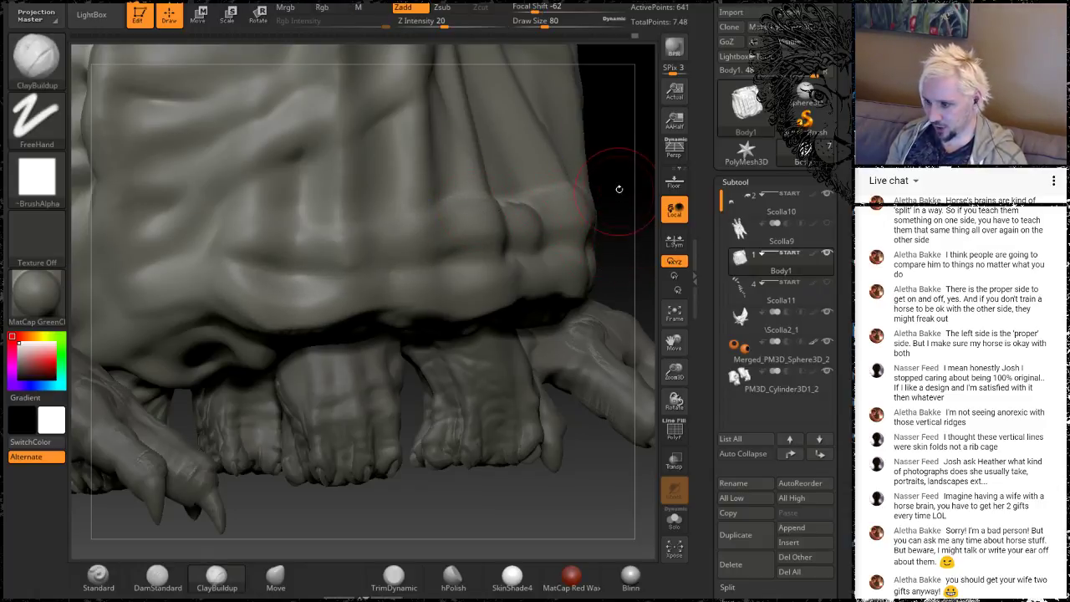
Examine the lower torso folds and the underside around the hands and legs from several angles
mouse_move(616, 167)
mouse_down()
mouse_move(461, 263)
mouse_move(393, 259)
mouse_move(263, 294)
mouse_move(379, 251)
mouse_up()
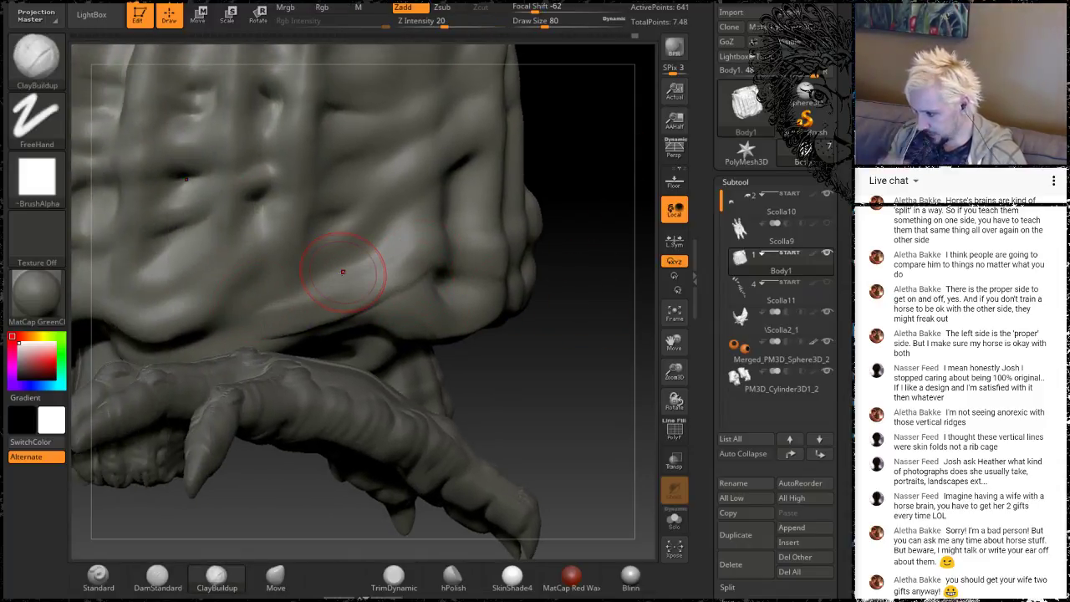
drag(600, 401, 561, 265)
key(shift)
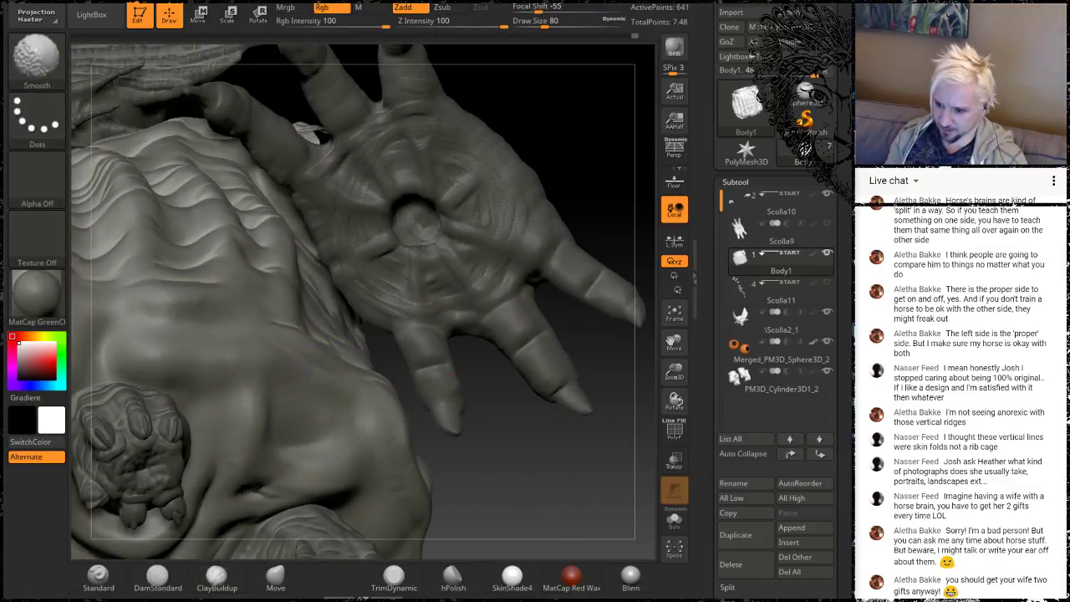
mouse_move(555, 474)
mouse_down()
mouse_move(559, 547)
mouse_move(566, 369)
mouse_up()
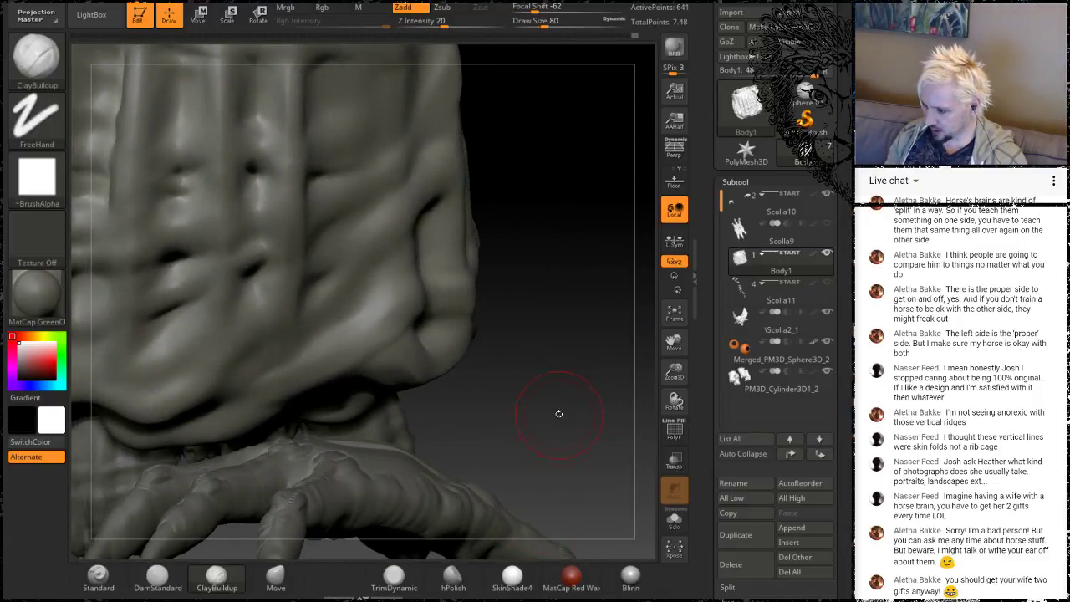
drag(559, 413, 547, 401)
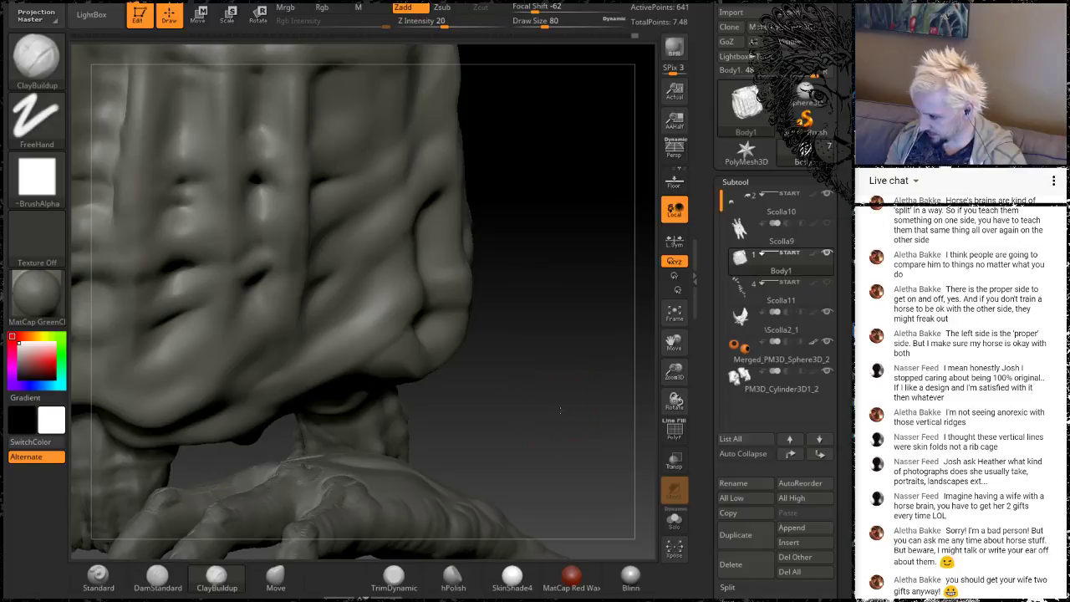
drag(560, 409, 577, 385)
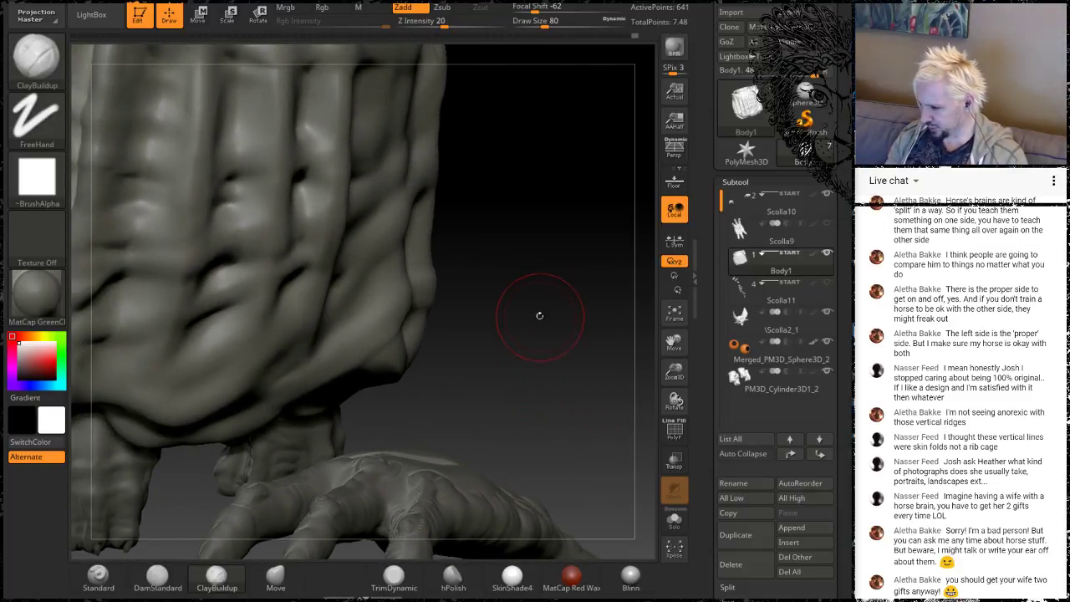
mouse_move(538, 313)
mouse_down()
mouse_move(516, 335)
mouse_move(555, 377)
mouse_move(544, 360)
mouse_move(528, 417)
mouse_up()
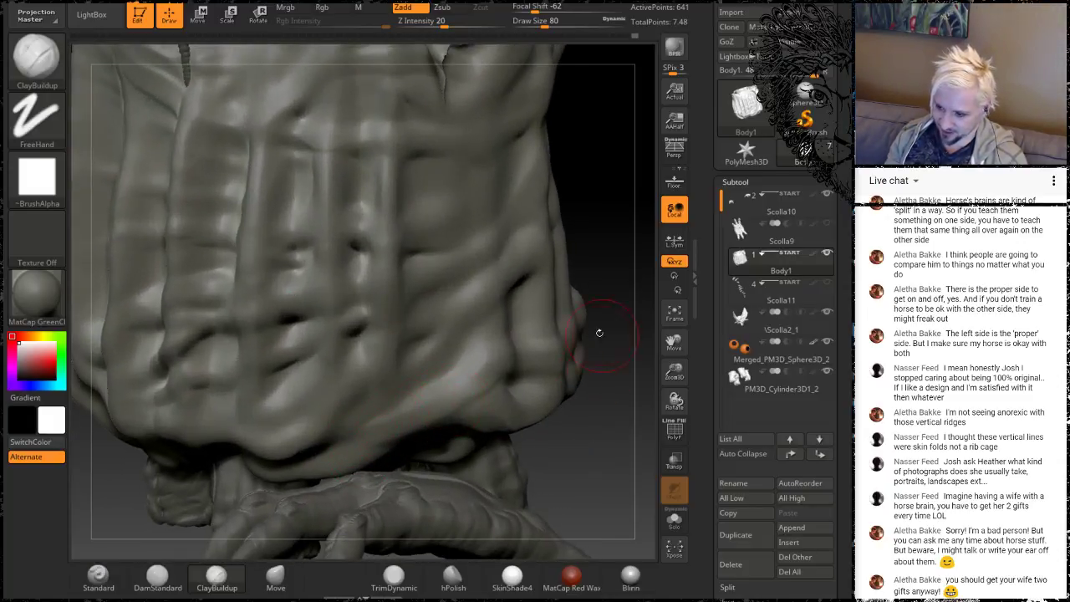
drag(599, 331, 645, 263)
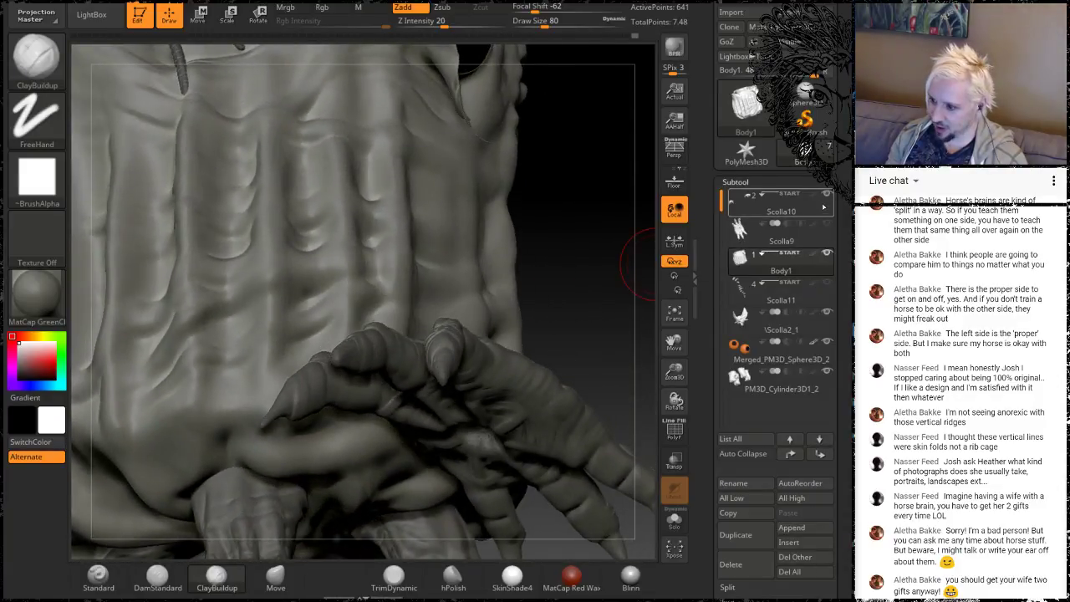
Hide the Scolla10 subtool and build up a diagonal skin fold along the torso's exposed lower side edge
click(824, 197)
mouse_move(572, 334)
mouse_down()
mouse_move(298, 436)
mouse_move(447, 407)
mouse_move(389, 425)
mouse_up()
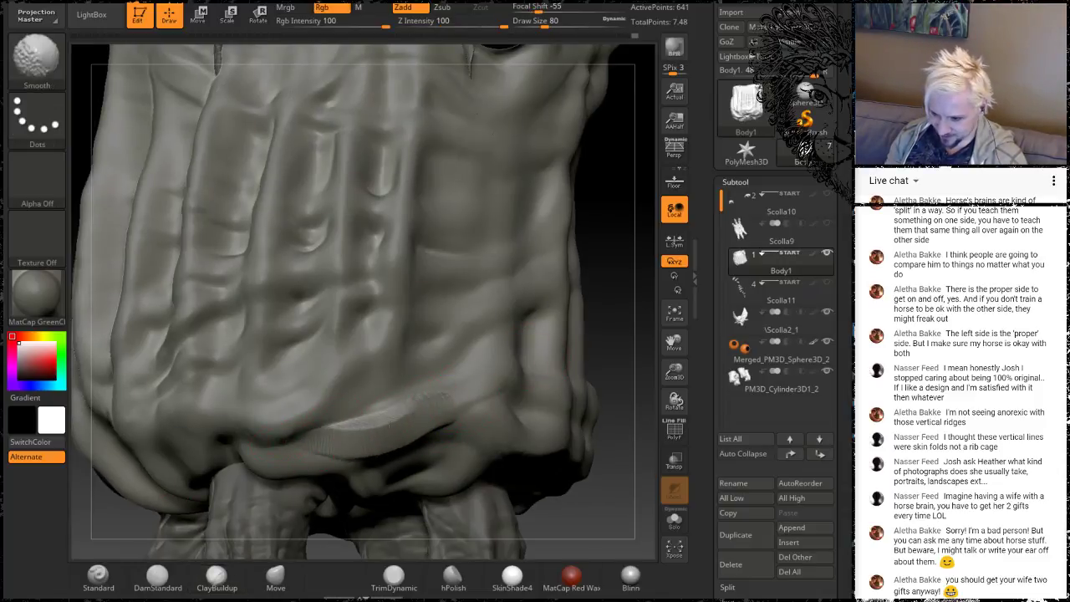
mouse_move(614, 301)
mouse_down()
mouse_move(635, 280)
mouse_move(583, 274)
mouse_up()
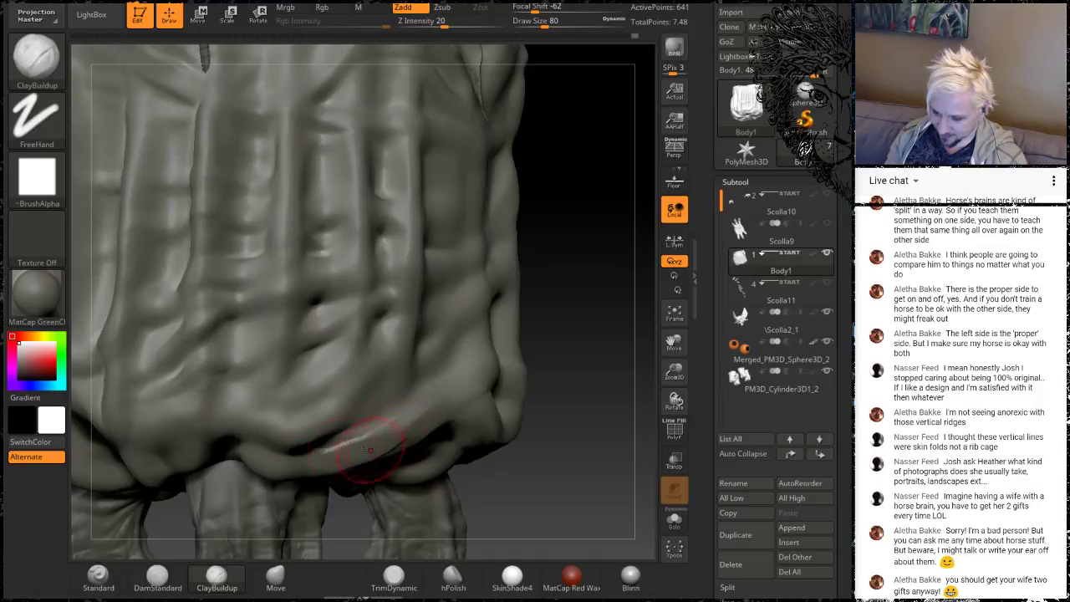
mouse_move(368, 450)
mouse_down()
mouse_move(344, 473)
mouse_move(341, 439)
mouse_move(466, 382)
mouse_move(334, 411)
mouse_up()
key(shift)
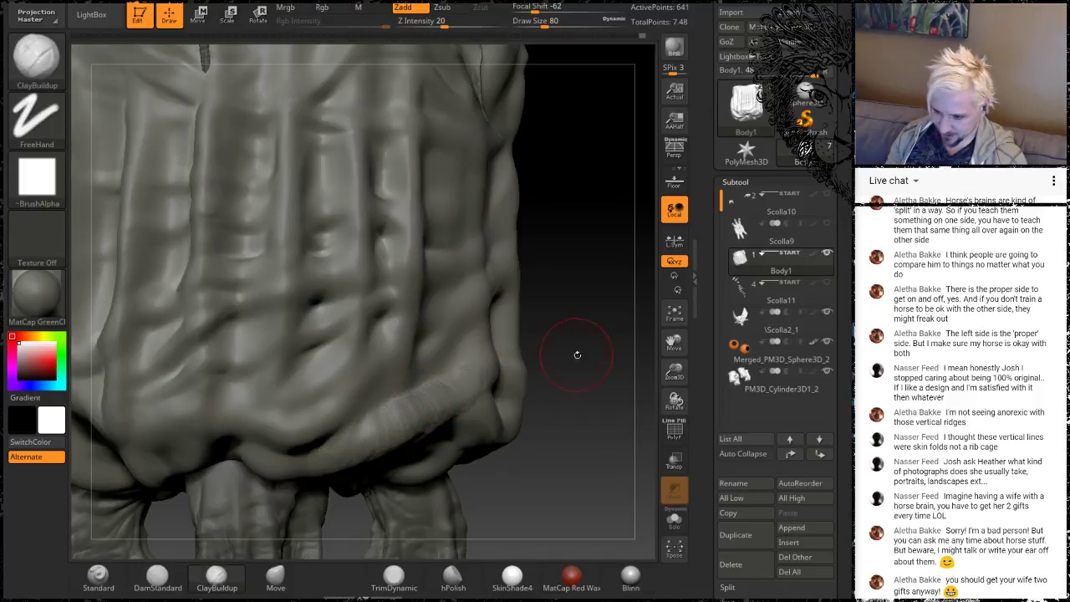
mouse_move(591, 298)
mouse_down()
mouse_move(635, 282)
mouse_move(572, 275)
mouse_up()
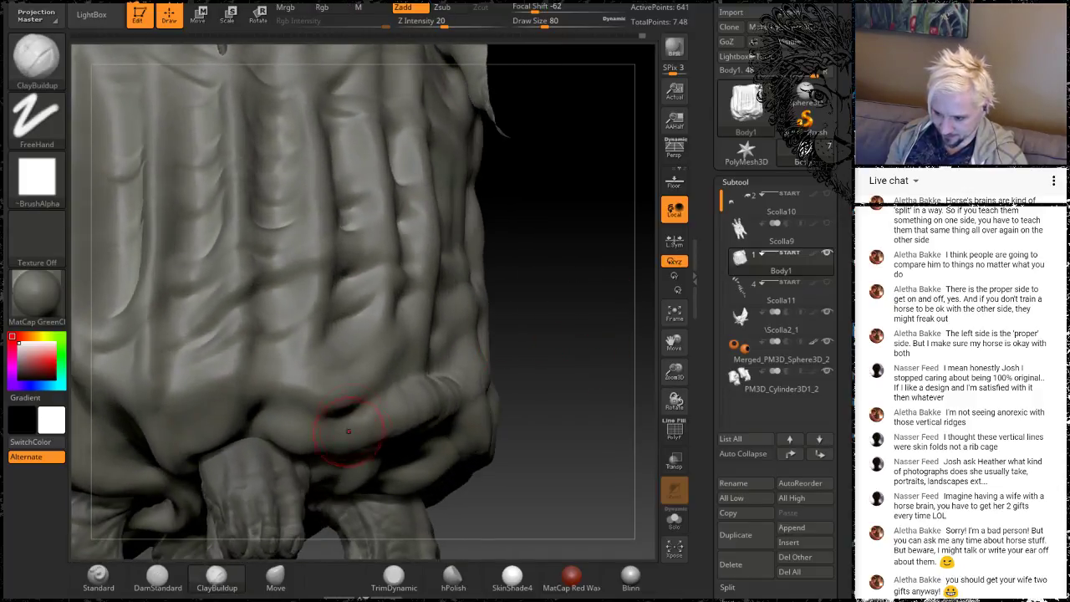
Continue the lower edge fold to just above the nearest leg and smooth the whole roll
drag(358, 422, 299, 431)
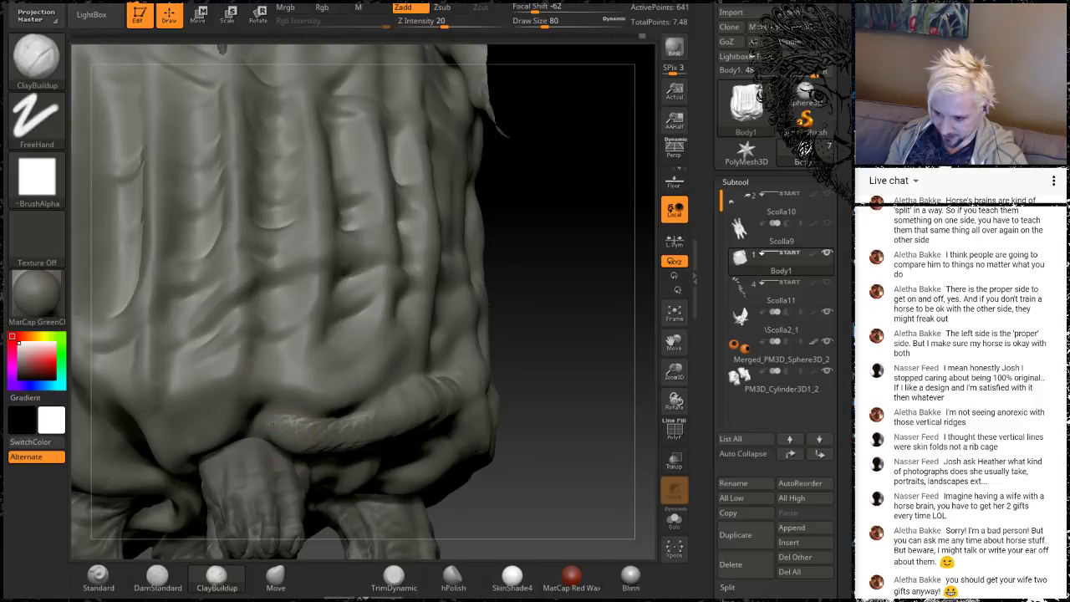
key(shift)
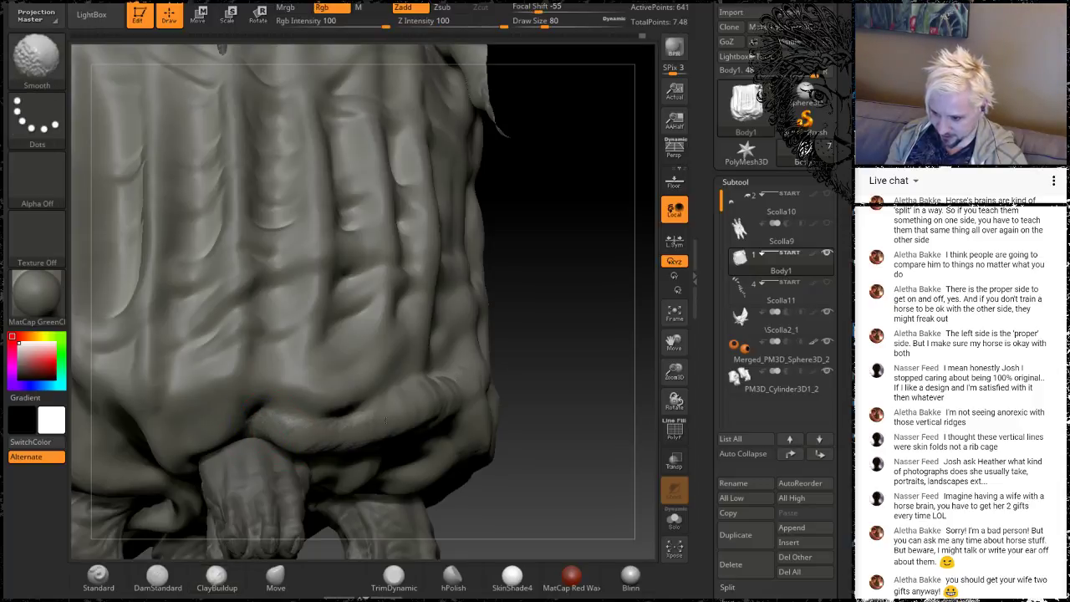
right_drag(385, 422, 302, 413)
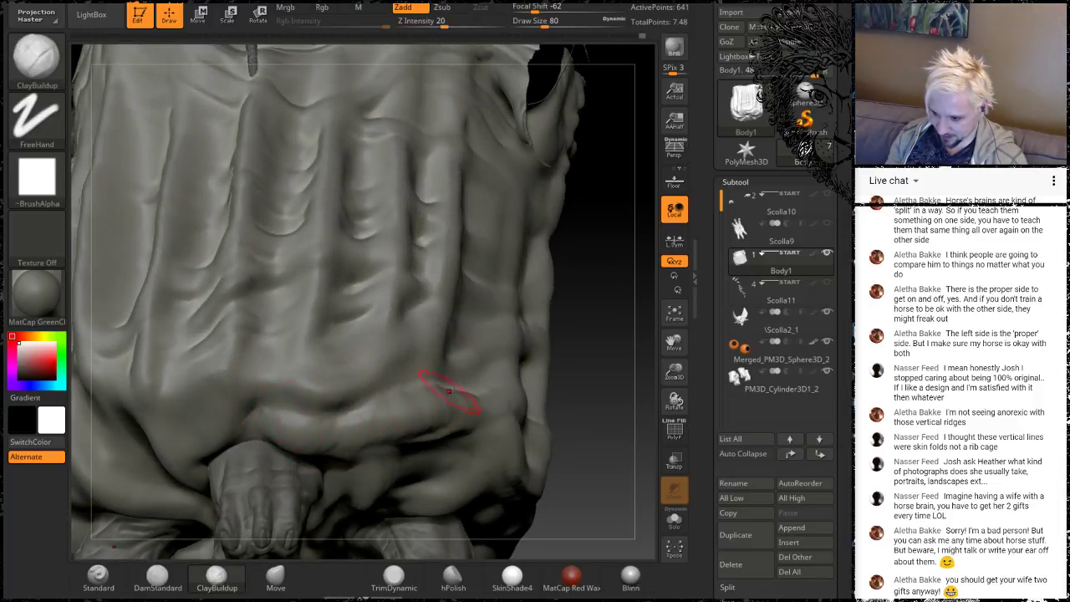
right_drag(597, 320, 564, 377)
right_drag(268, 406, 291, 392)
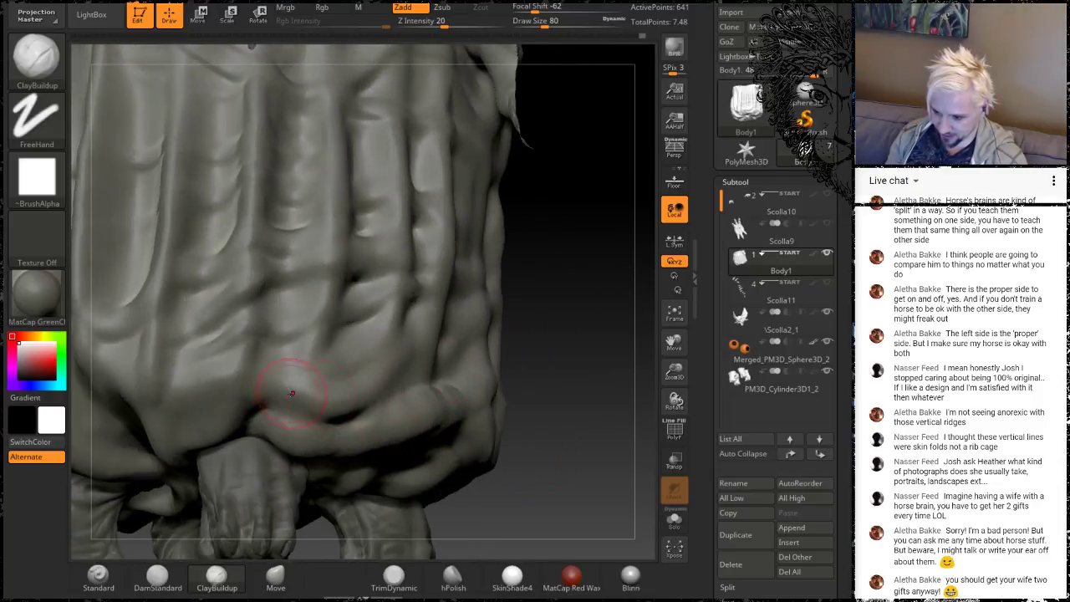
Add a second curved ClayBuildup fold directly above the lower edge roll and smooth it
mouse_move(268, 380)
mouse_down()
mouse_move(356, 410)
mouse_move(378, 398)
mouse_up()
mouse_move(589, 348)
right_down()
mouse_move(548, 349)
mouse_move(532, 368)
right_up()
mouse_move(392, 389)
mouse_down()
mouse_move(395, 373)
mouse_move(409, 378)
mouse_move(430, 359)
mouse_move(532, 343)
mouse_up()
mouse_move(346, 401)
shift+mouse_down()
mouse_move(401, 398)
mouse_move(291, 381)
shift+mouse_up()
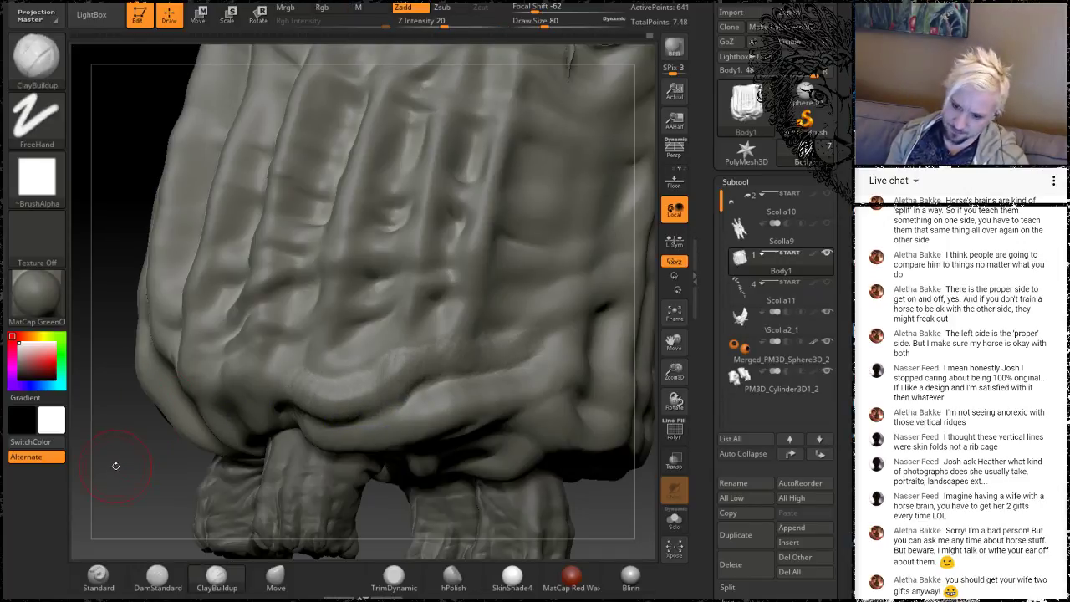
Build up the skin above the leg and deepen the creases around the center of the lower belly
drag(118, 466, 74, 466)
drag(321, 301, 188, 433)
mouse_move(287, 398)
mouse_down()
mouse_move(292, 378)
mouse_move(266, 377)
mouse_up()
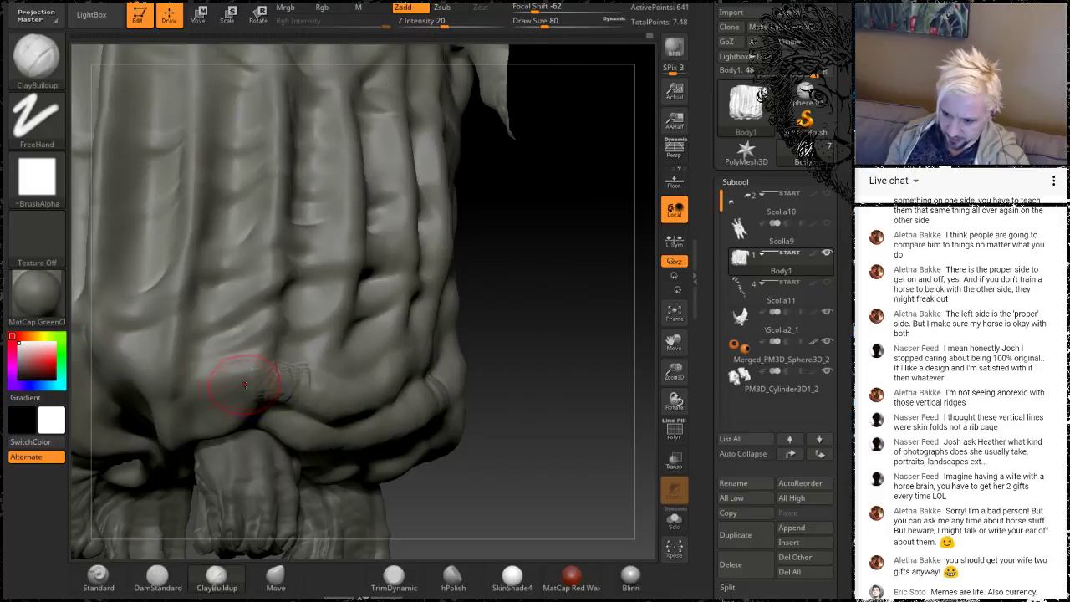
mouse_move(570, 399)
alt+mouse_down()
mouse_move(537, 345)
mouse_move(563, 418)
mouse_move(578, 381)
mouse_move(537, 393)
mouse_move(573, 388)
alt+mouse_up()
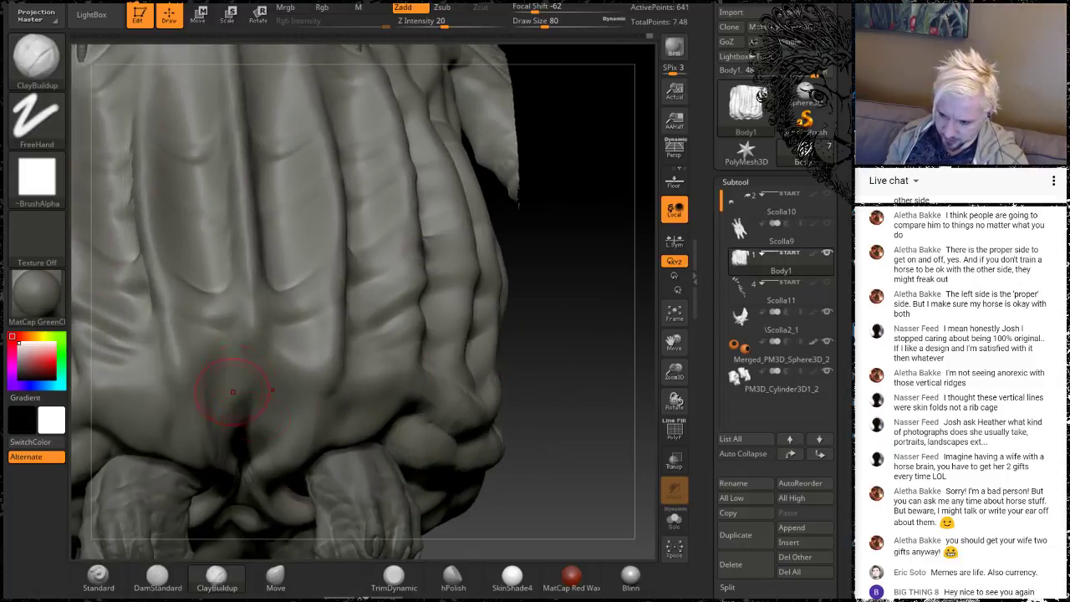
mouse_move(317, 385)
mouse_down()
mouse_move(310, 366)
mouse_move(251, 358)
mouse_move(297, 382)
mouse_up()
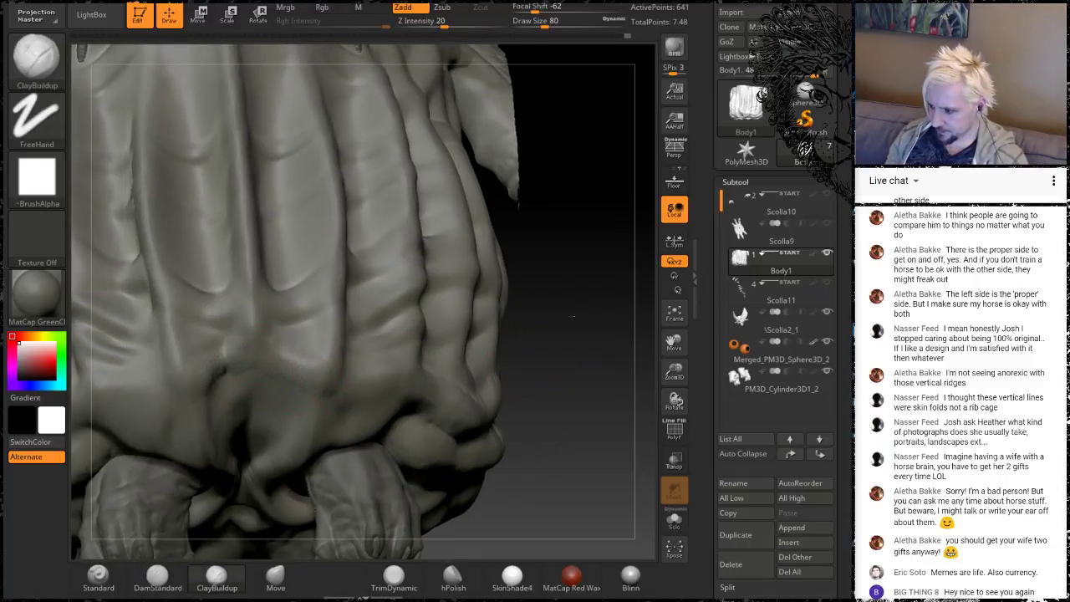
mouse_move(563, 322)
mouse_down()
mouse_move(573, 428)
mouse_move(571, 414)
mouse_move(534, 434)
mouse_move(520, 391)
mouse_move(518, 401)
mouse_move(486, 384)
mouse_up()
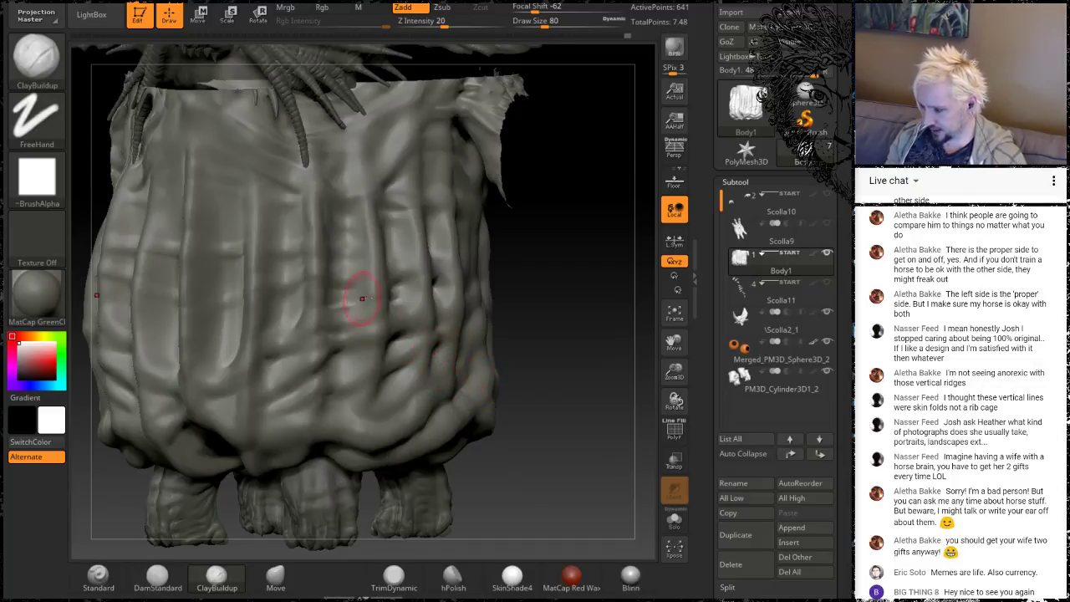
Add clay to the bulge above the gap between the legs and smooth it into the neighbouring folds
mouse_move(512, 427)
alt+mouse_down()
mouse_move(507, 419)
mouse_move(443, 431)
alt+mouse_up()
drag(377, 433, 373, 426)
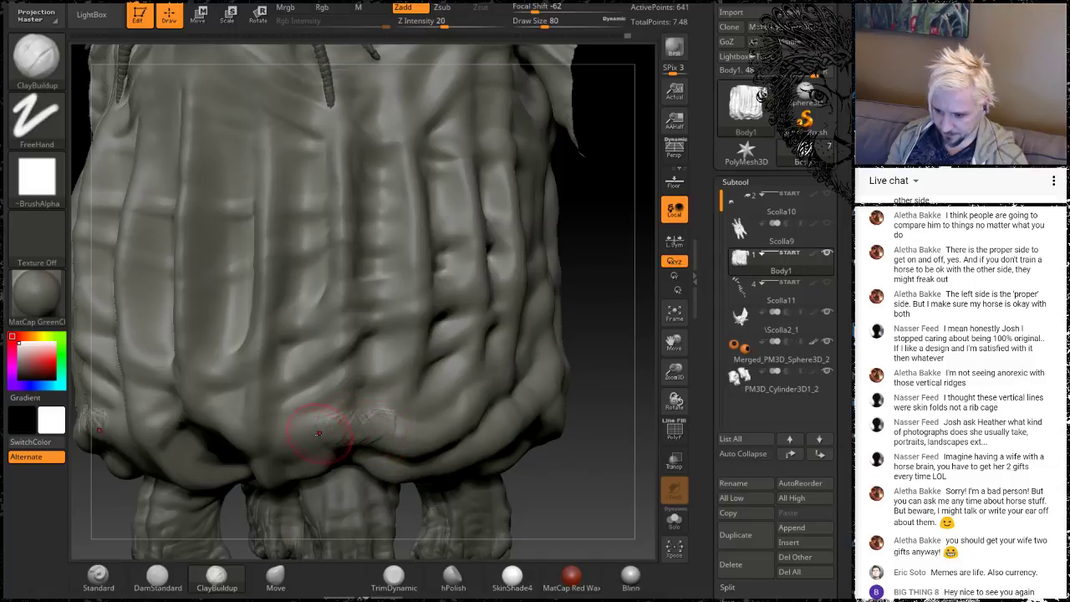
key(shift)
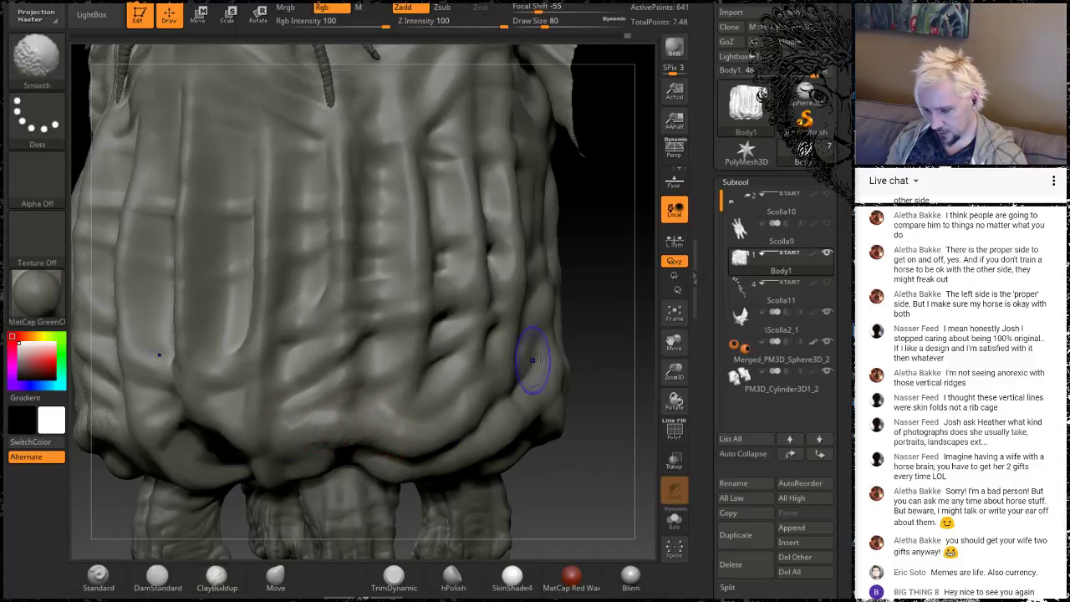
Build up small diagonal wrinkles between the lower ends of the vertical side ridges and soften them
mouse_move(578, 496)
mouse_down()
mouse_move(618, 478)
mouse_move(603, 493)
mouse_move(503, 424)
mouse_up()
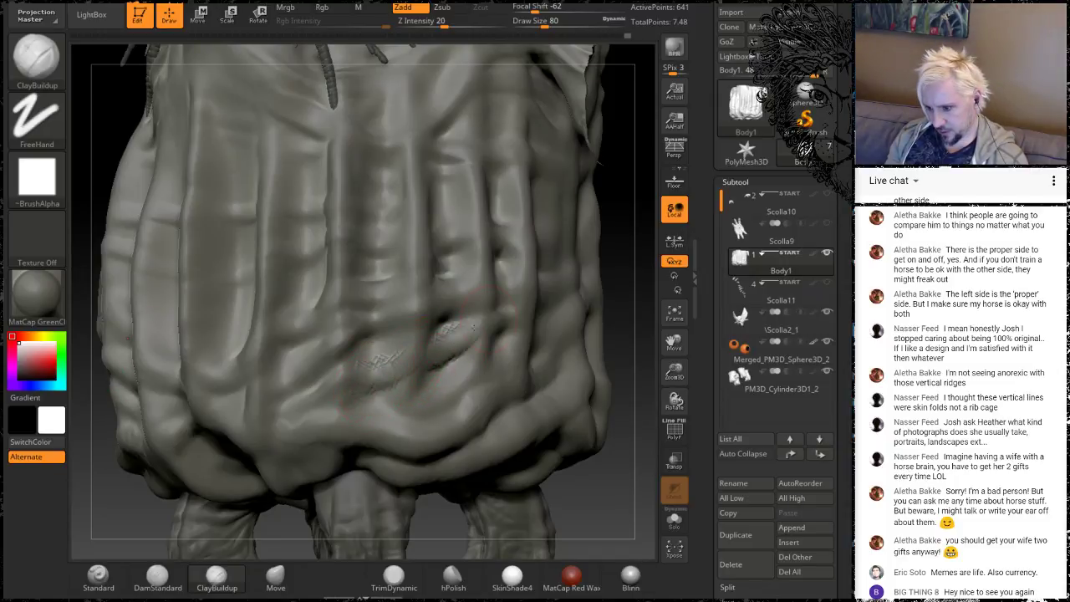
key(shift)
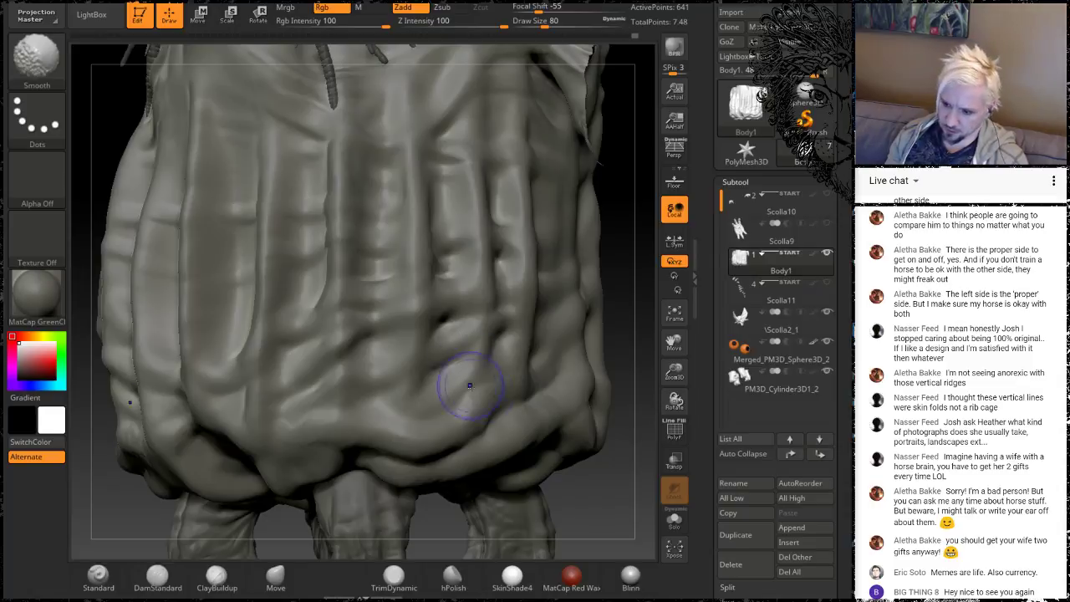
key(shift)
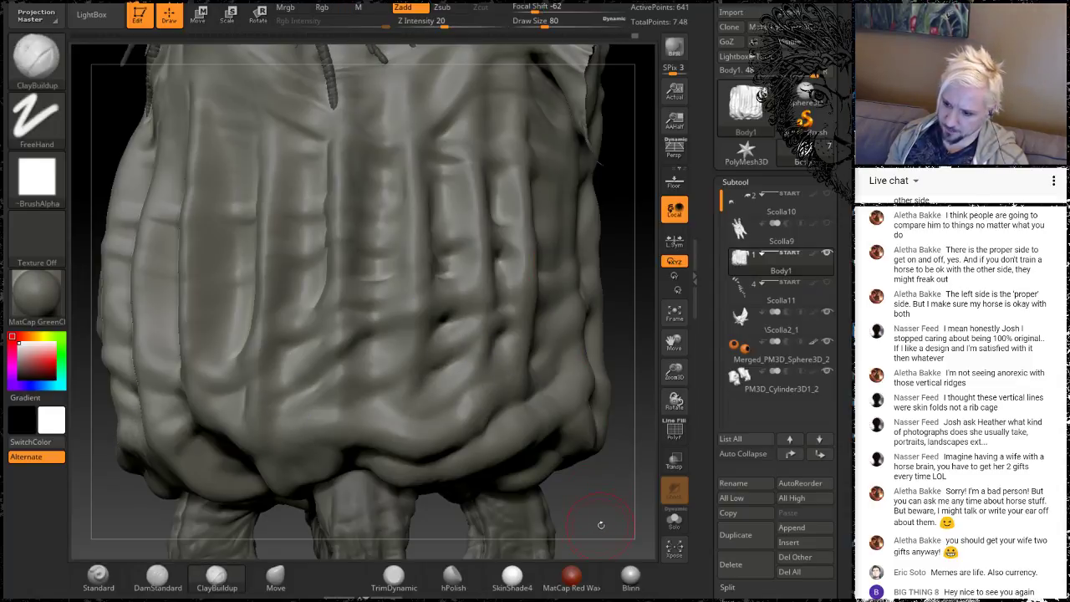
alt+drag(601, 525, 525, 419)
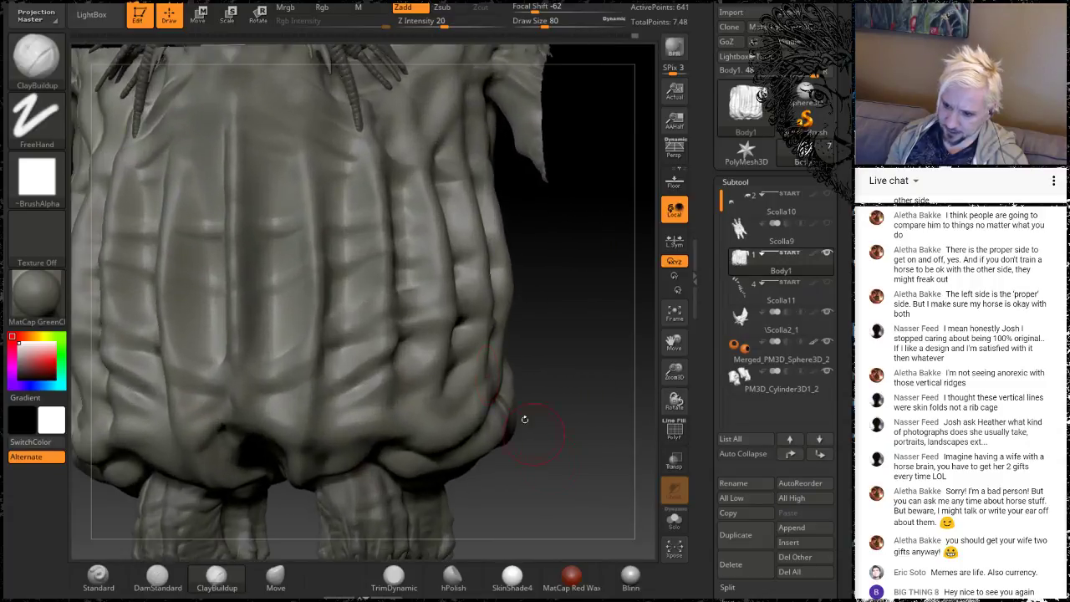
Build up the diagonal wrinkles where the vertical side ridges meet the lower belly and smooth them into the surrounding skin
mouse_move(607, 457)
alt+mouse_down()
mouse_move(585, 351)
mouse_move(573, 386)
mouse_move(506, 367)
alt+mouse_up()
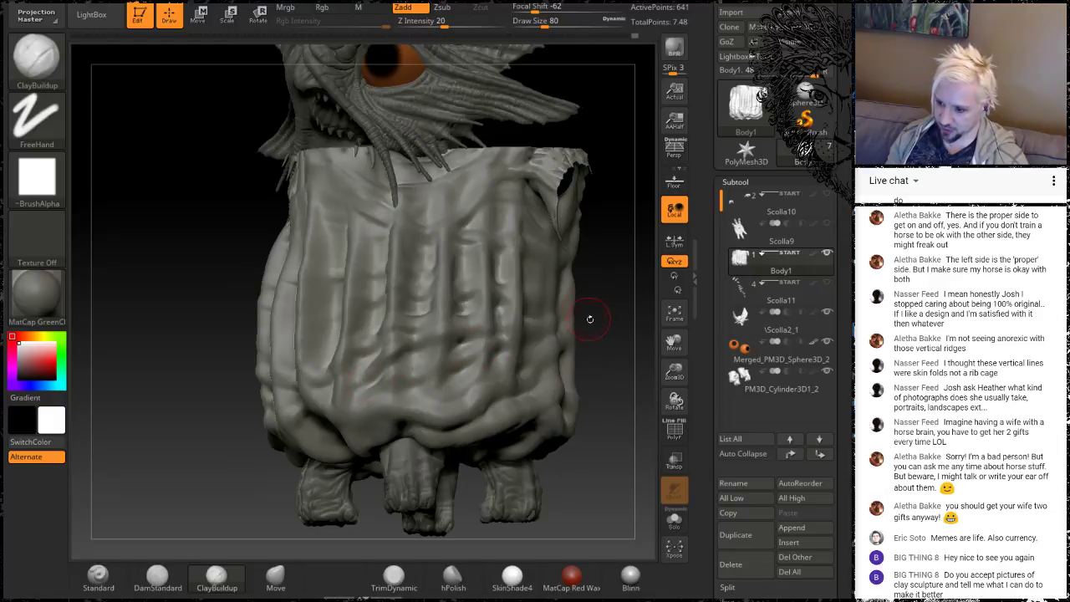
drag(612, 295, 600, 393)
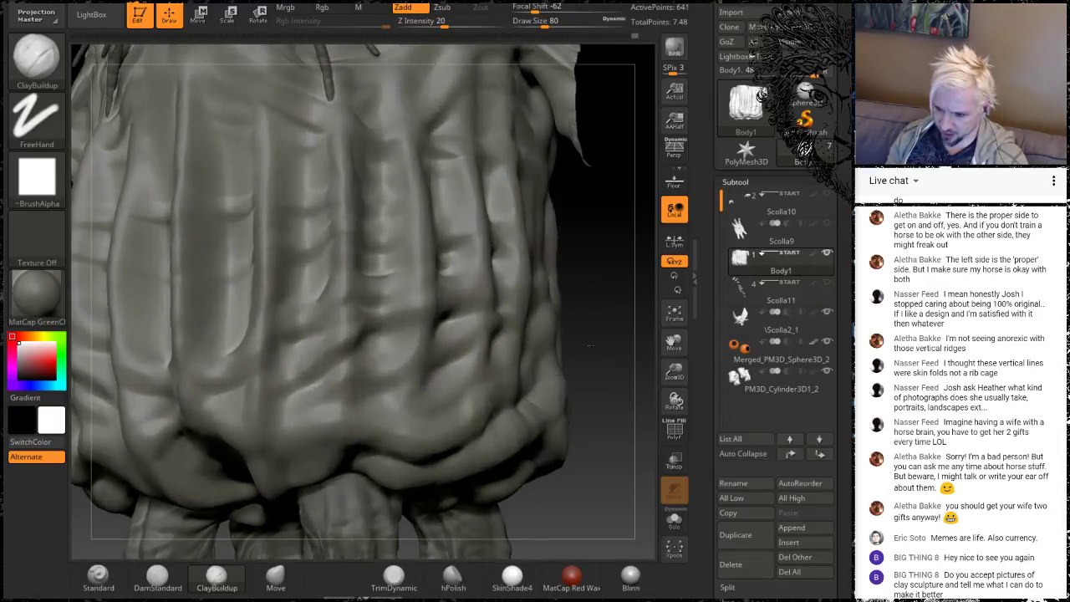
drag(360, 381, 405, 341)
key(shift)
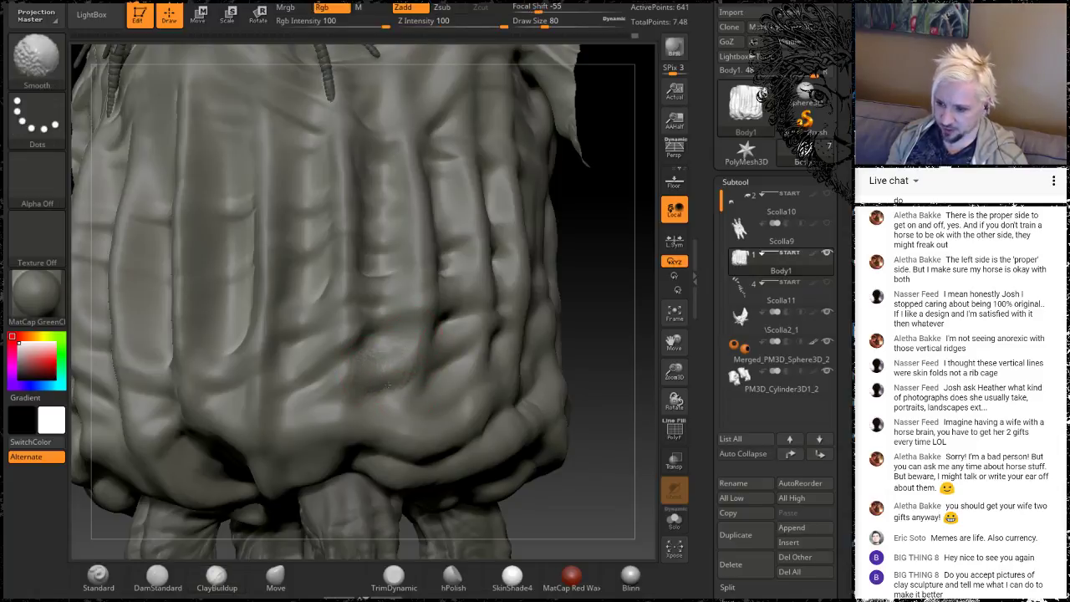
mouse_move(387, 385)
shift+mouse_down()
mouse_move(389, 368)
mouse_move(479, 327)
shift+mouse_up()
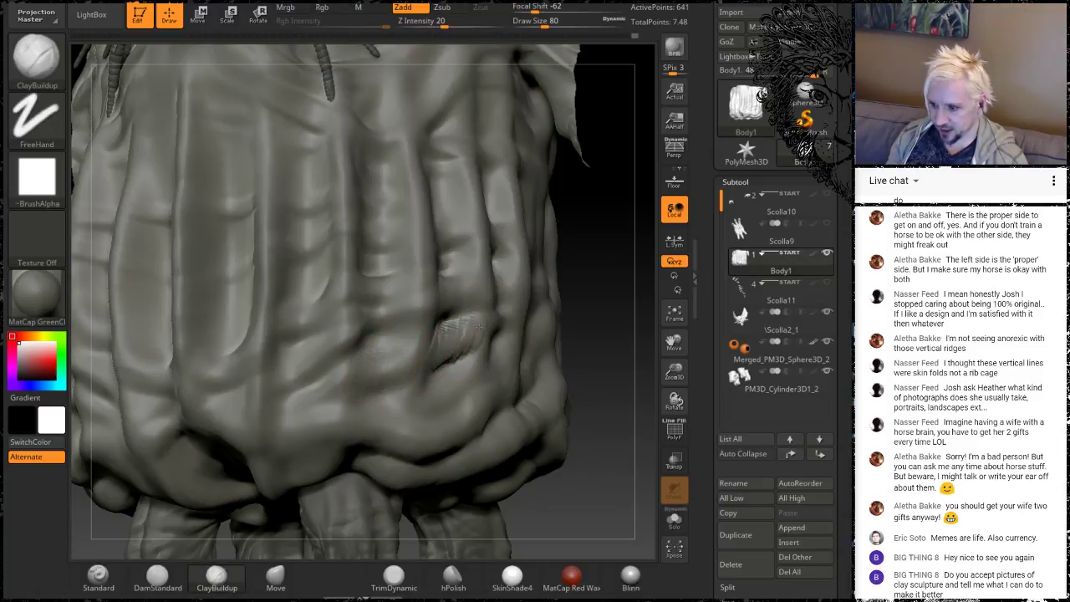
shift+drag(429, 351, 465, 331)
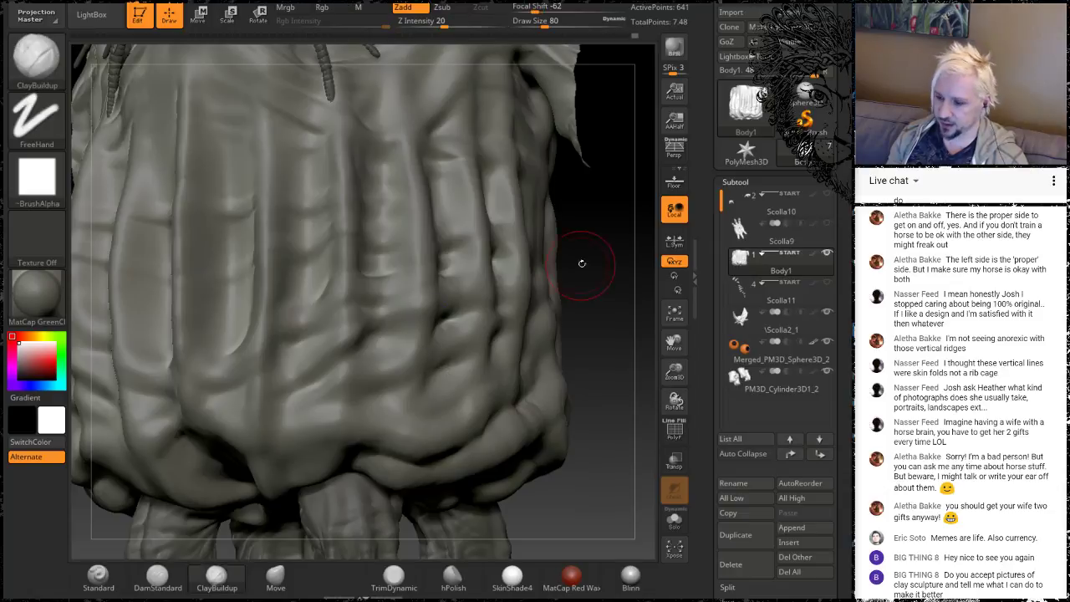
Add clay around the creases on the lower half of the side ridges and soften the transitions between them
alt+drag(597, 242, 580, 317)
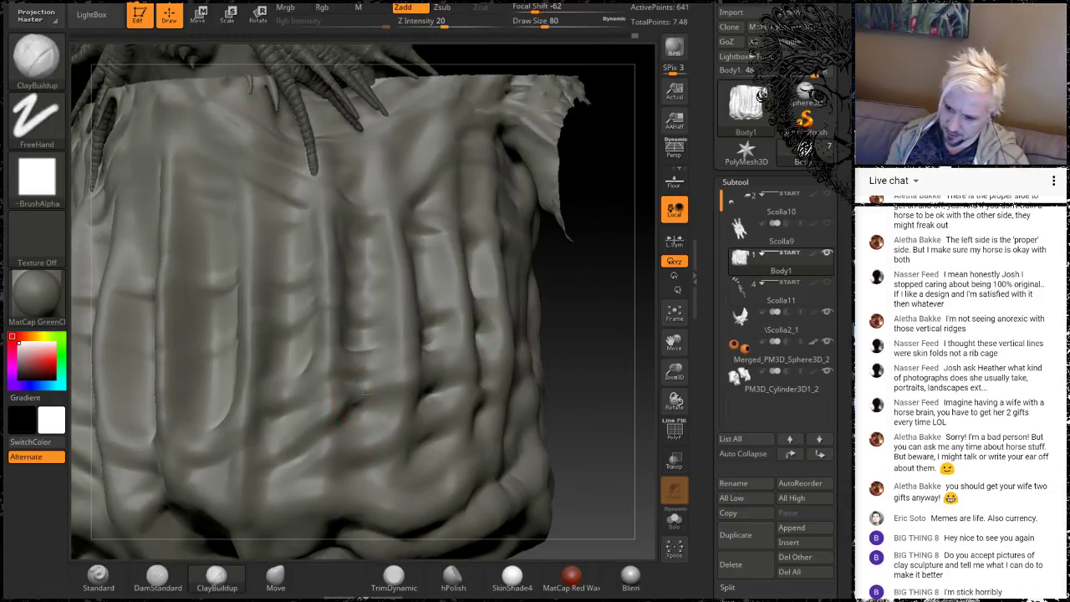
mouse_move(366, 392)
mouse_down()
mouse_move(378, 381)
mouse_move(349, 391)
mouse_move(351, 406)
mouse_move(349, 334)
mouse_up()
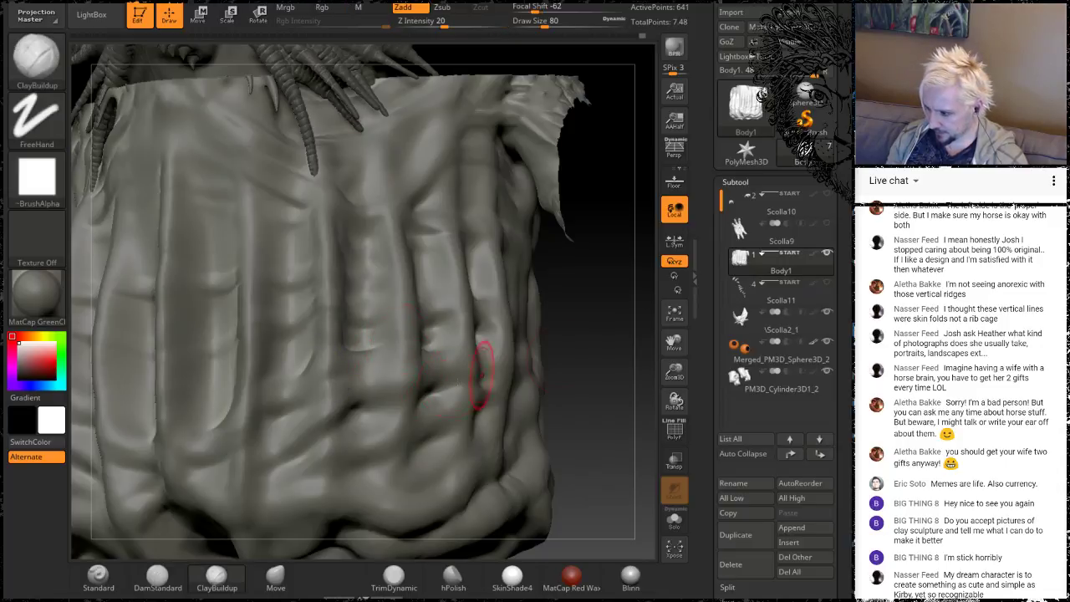
mouse_move(603, 386)
mouse_down()
mouse_move(580, 272)
mouse_move(590, 375)
mouse_move(545, 431)
mouse_up()
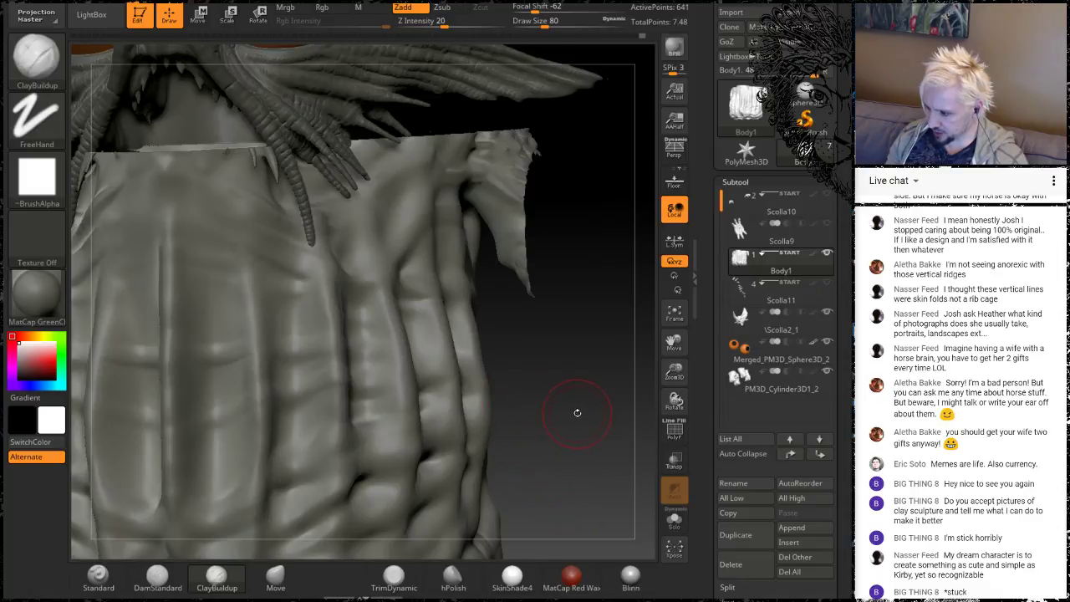
mouse_move(589, 418)
mouse_down()
mouse_move(577, 392)
mouse_move(583, 416)
mouse_up()
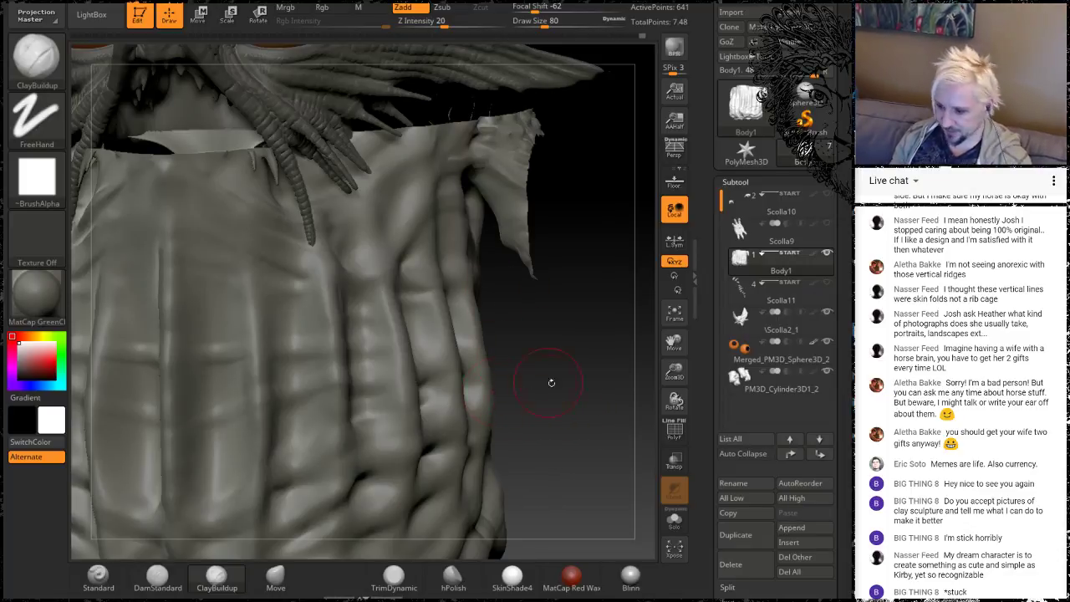
drag(585, 395, 510, 392)
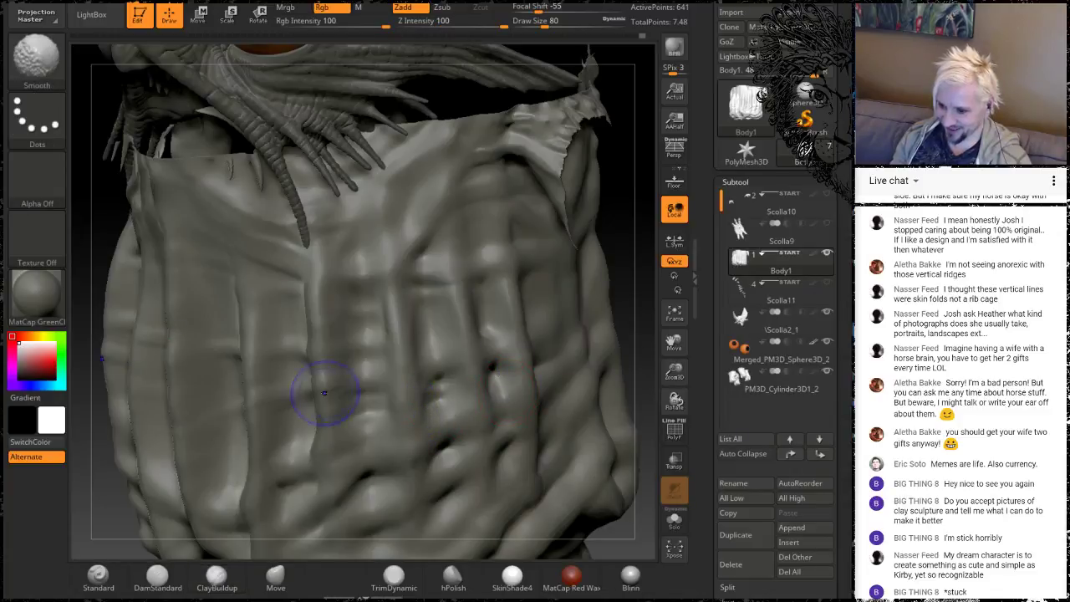
mouse_move(631, 260)
mouse_down()
mouse_move(510, 390)
mouse_move(554, 417)
mouse_move(555, 434)
mouse_move(558, 377)
mouse_move(328, 388)
mouse_move(359, 383)
mouse_move(404, 352)
mouse_move(260, 283)
mouse_up()
drag(117, 227, 284, 250)
mouse_move(544, 399)
mouse_down()
mouse_move(535, 360)
mouse_move(537, 393)
mouse_up()
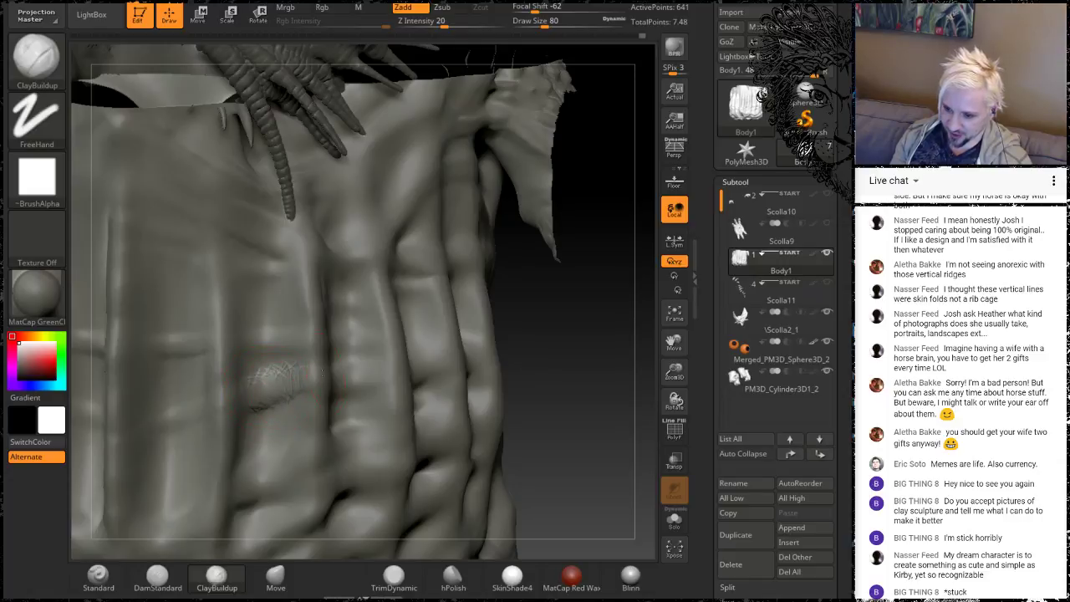
Build up short horizontal folds across the side ridges at mid-torso and smooth their edges
mouse_move(242, 398)
mouse_down()
mouse_move(232, 383)
mouse_move(280, 367)
mouse_up()
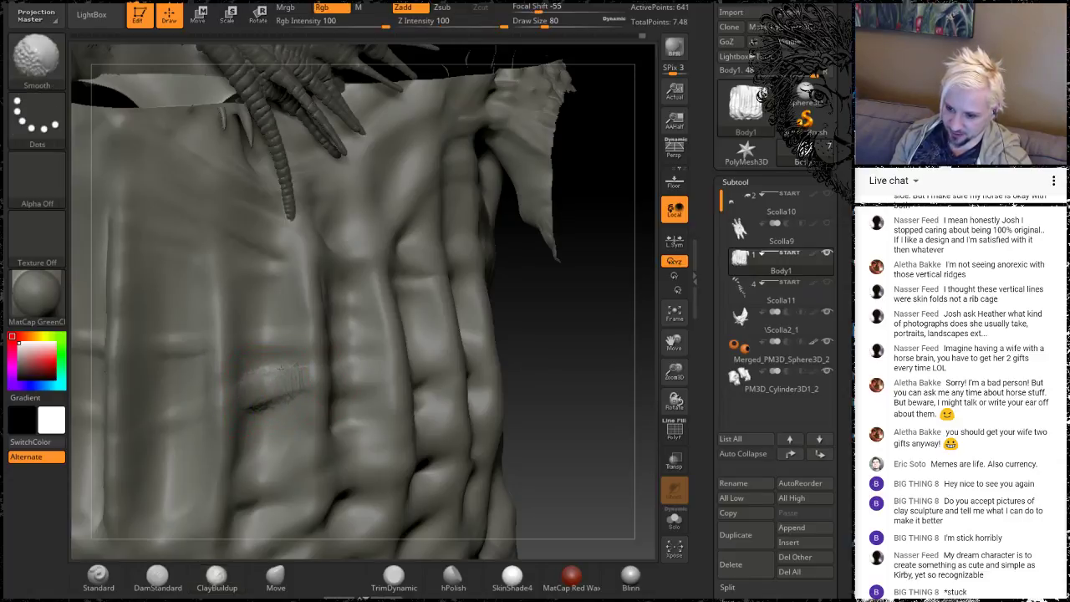
drag(554, 377, 485, 376)
drag(351, 377, 364, 375)
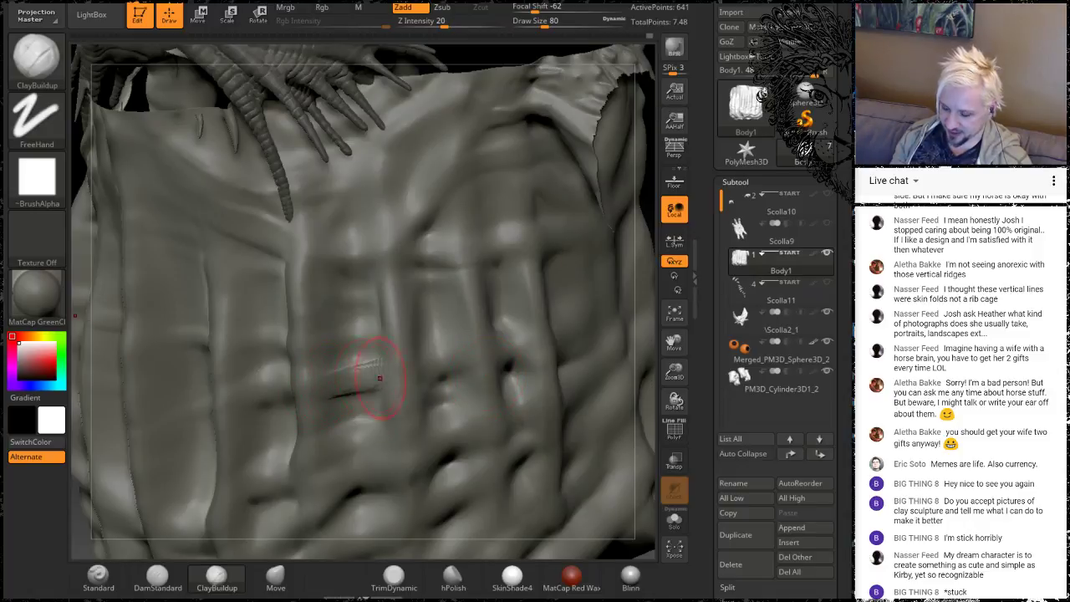
key(shift)
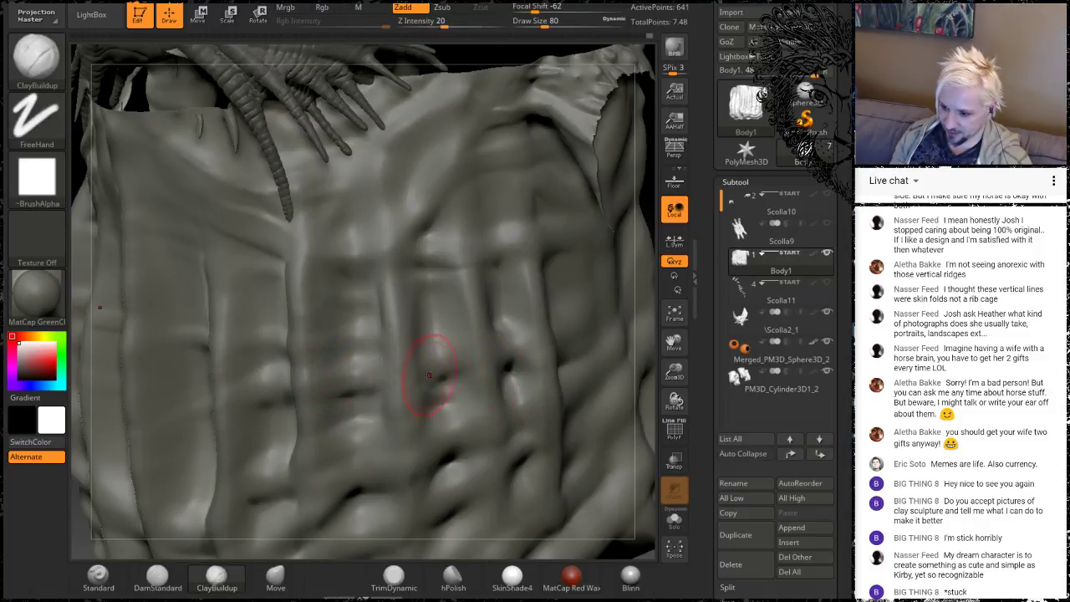
mouse_move(431, 370)
mouse_down()
mouse_move(466, 362)
mouse_move(449, 351)
mouse_move(369, 356)
mouse_move(380, 334)
mouse_up()
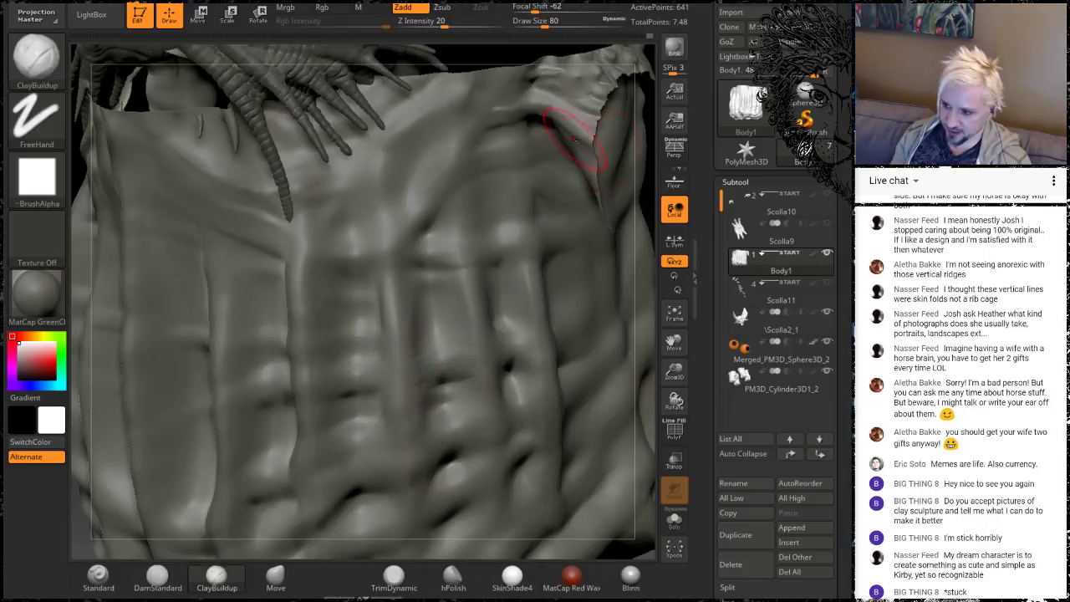
Add a horizontal ClayBuildup fold across the two central belly ridges and smooth its upper side
drag(649, 190, 621, 198)
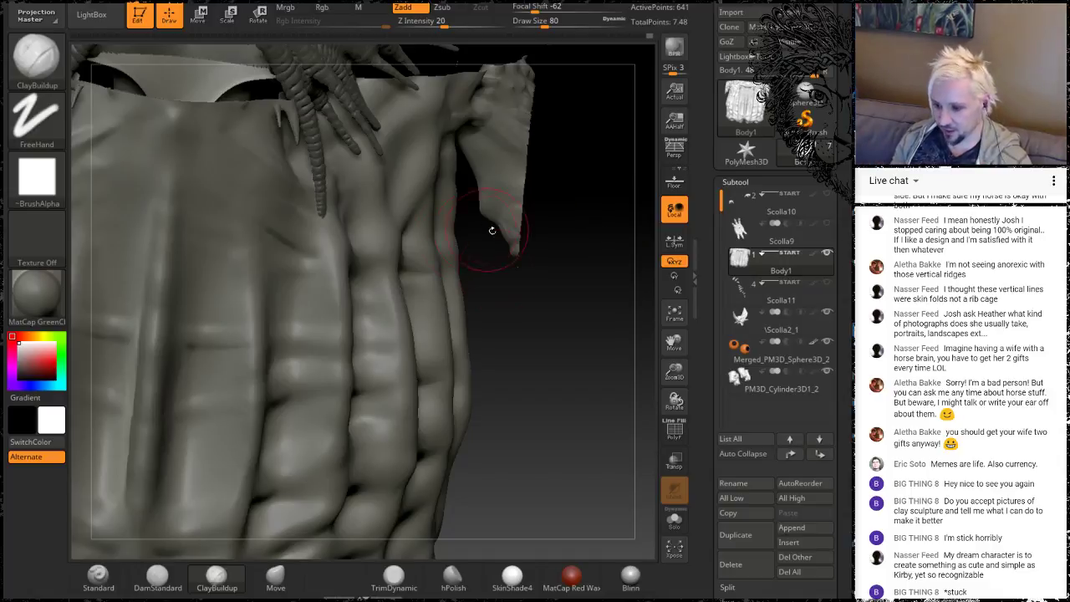
mouse_move(564, 371)
mouse_down()
mouse_move(514, 313)
mouse_move(556, 388)
mouse_move(525, 354)
mouse_move(540, 352)
mouse_move(558, 395)
mouse_up()
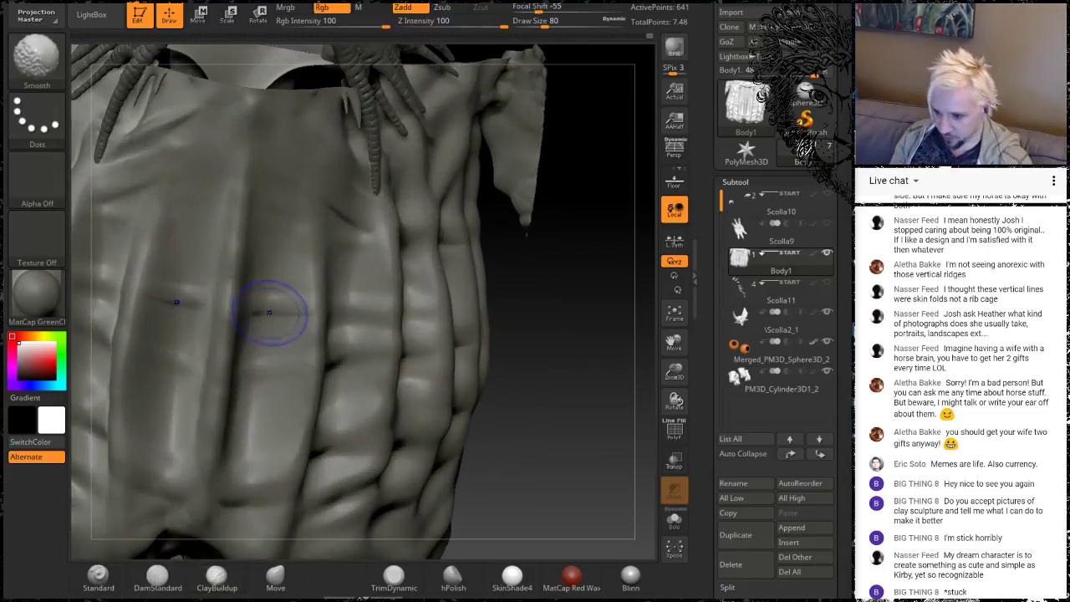
shift+drag(281, 311, 286, 298)
mouse_move(570, 354)
mouse_down()
mouse_move(582, 402)
mouse_move(310, 321)
mouse_move(302, 338)
mouse_move(324, 317)
mouse_up()
drag(579, 336, 391, 325)
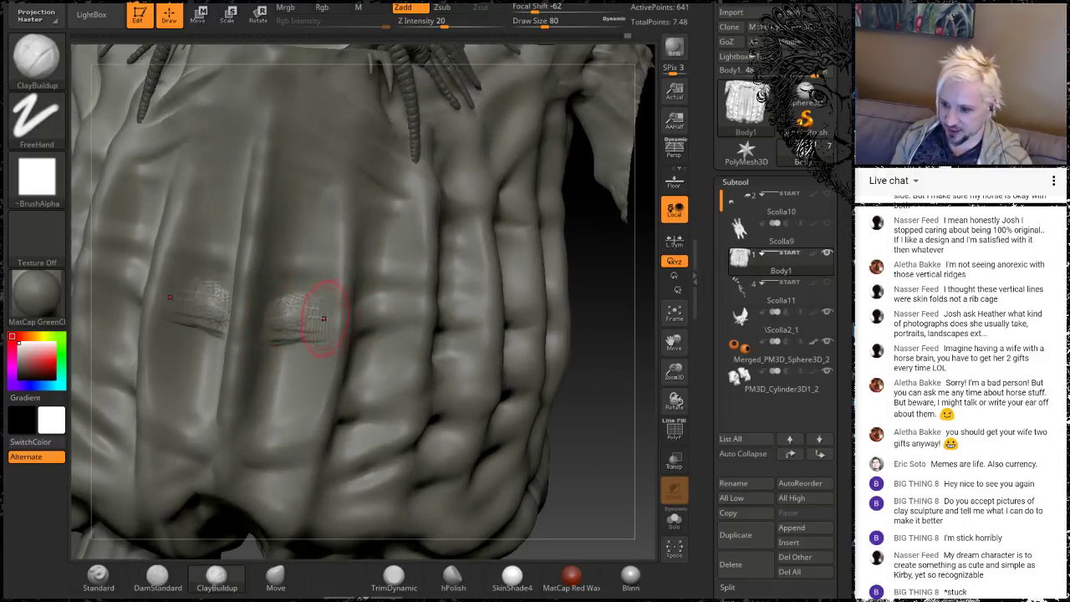
key(shift)
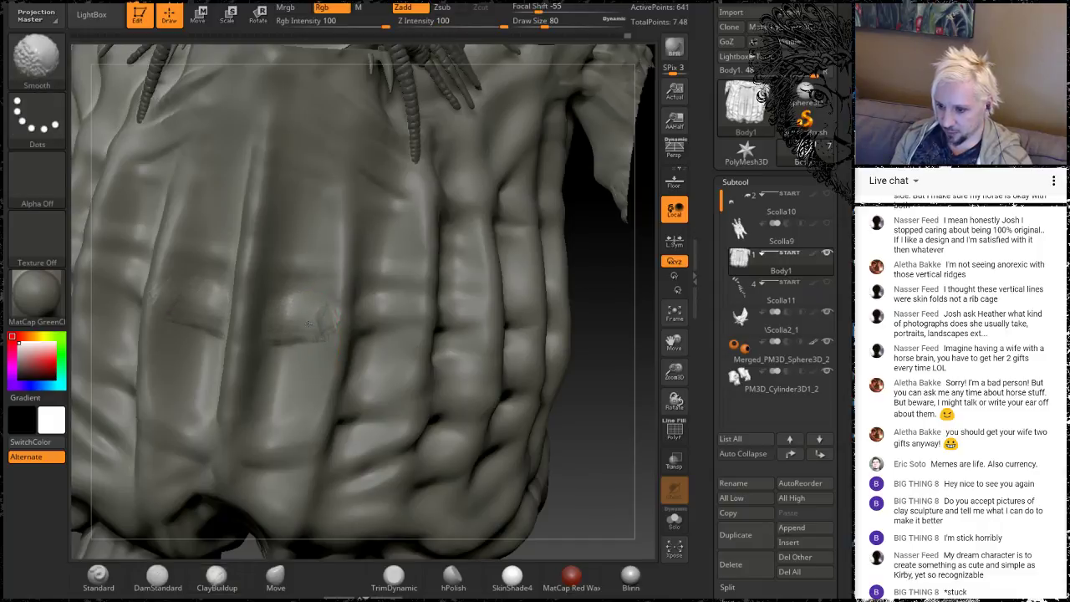
shift+drag(335, 327, 289, 304)
Extend the central belly fold across the middle groove and blend it into the adjoining ridges
drag(605, 453, 435, 401)
key(shift)
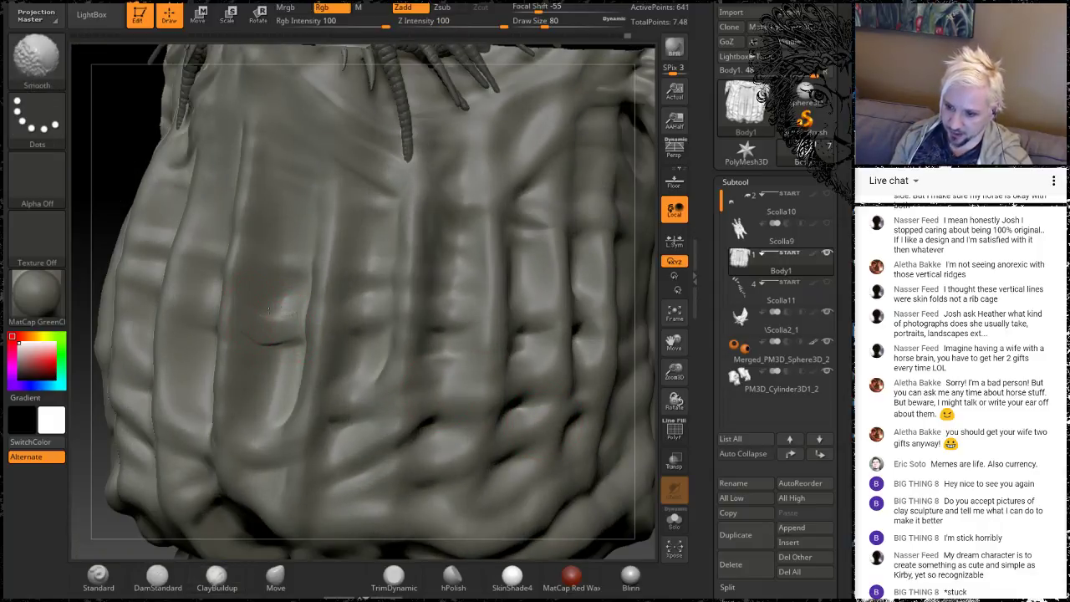
shift+drag(265, 303, 269, 325)
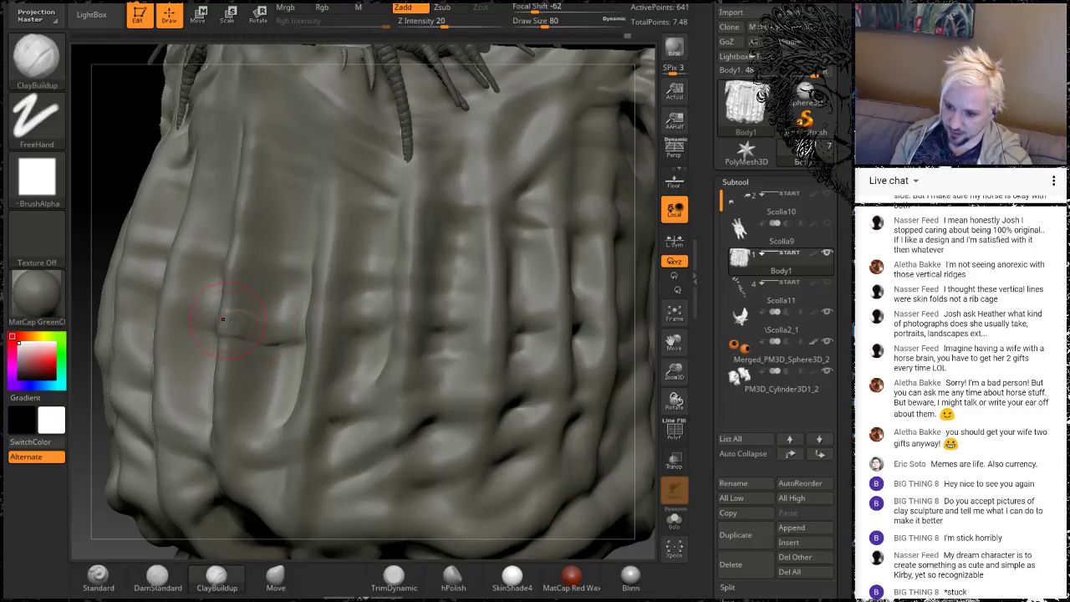
key(shift)
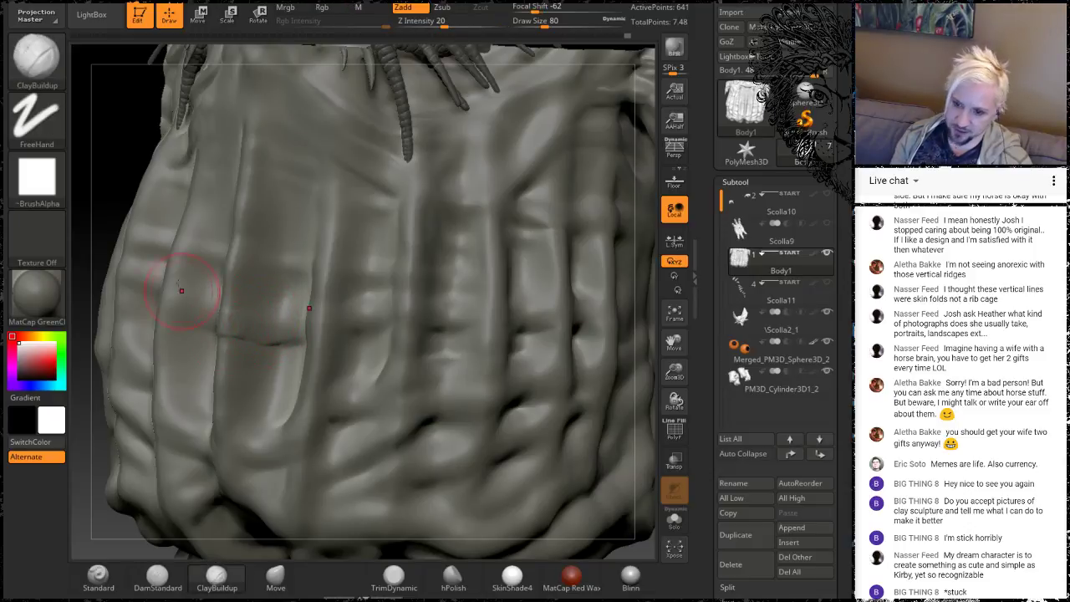
shift+drag(227, 334, 272, 342)
Deepen the horizontal crease across the belly's center and build up another fold at the lower ends of the central ridges
drag(117, 151, 270, 334)
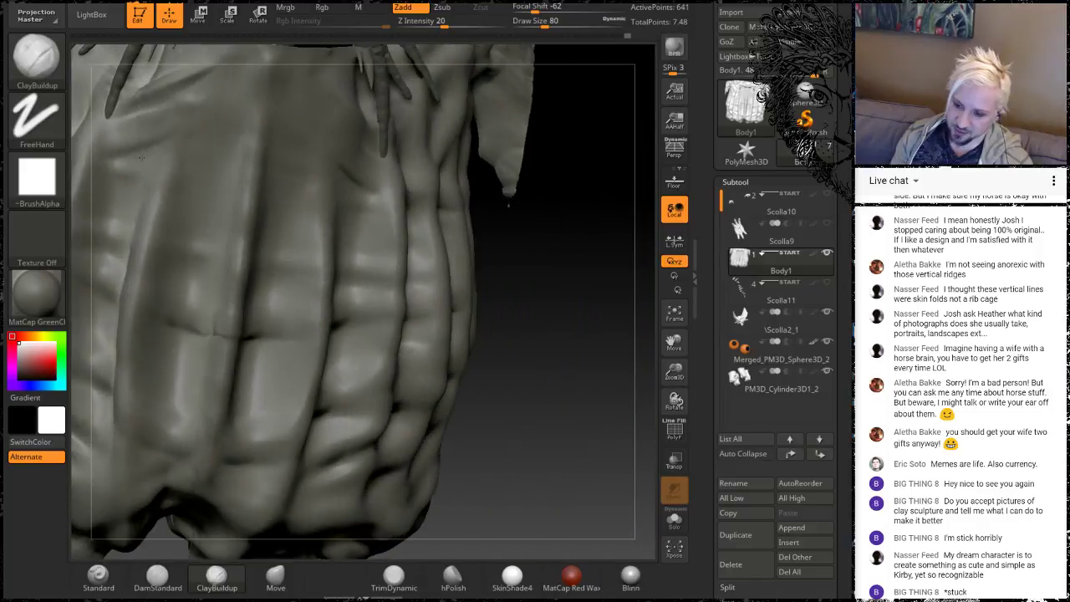
key(shift)
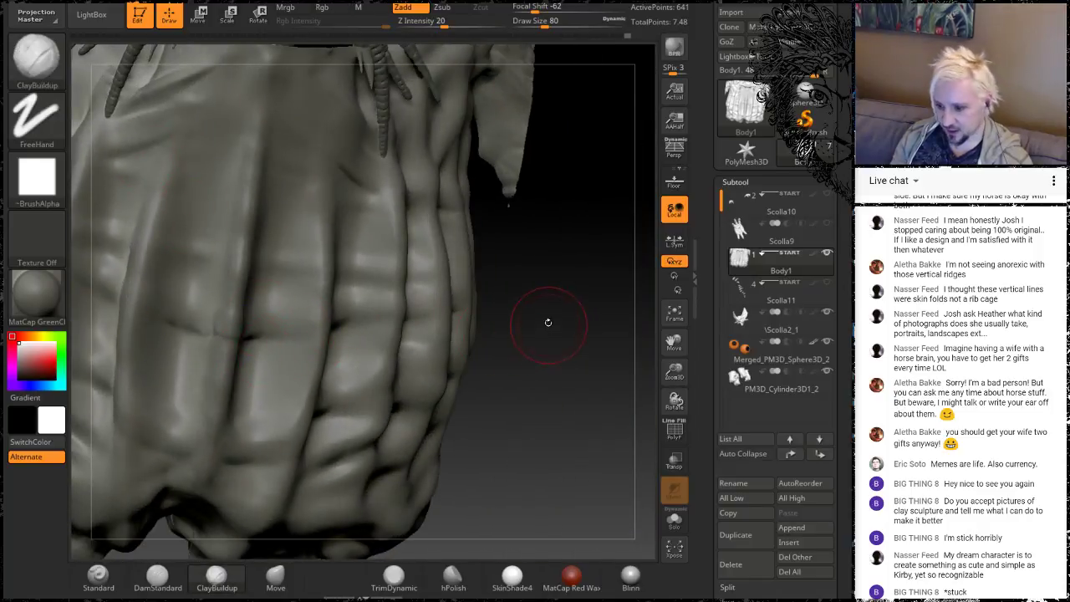
mouse_move(544, 318)
mouse_down()
mouse_move(281, 332)
mouse_move(256, 314)
mouse_move(288, 327)
mouse_move(311, 318)
mouse_up()
key(shift)
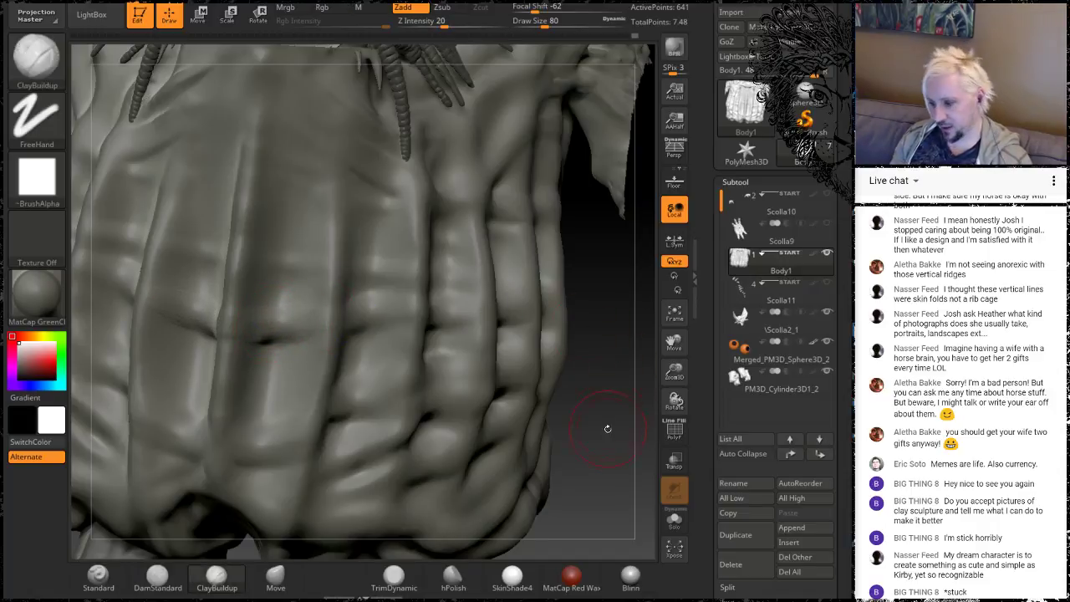
mouse_move(606, 439)
alt+mouse_down()
mouse_move(595, 419)
mouse_move(605, 427)
mouse_move(434, 384)
mouse_move(375, 349)
alt+mouse_up()
drag(141, 184, 276, 302)
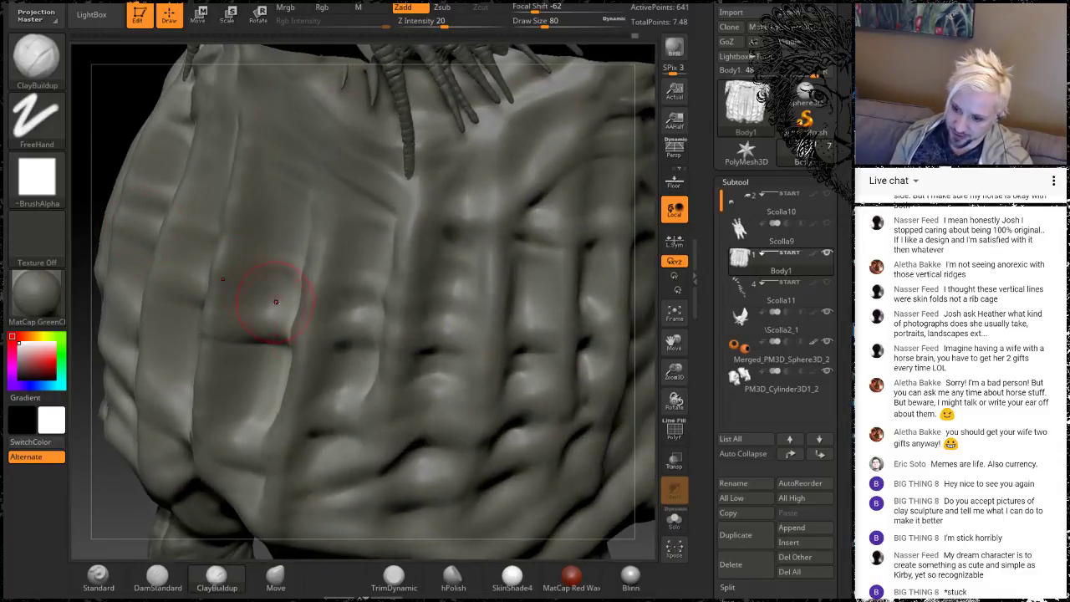
mouse_move(110, 505)
mouse_down()
mouse_move(163, 431)
mouse_move(382, 359)
mouse_move(297, 341)
mouse_move(321, 343)
mouse_up()
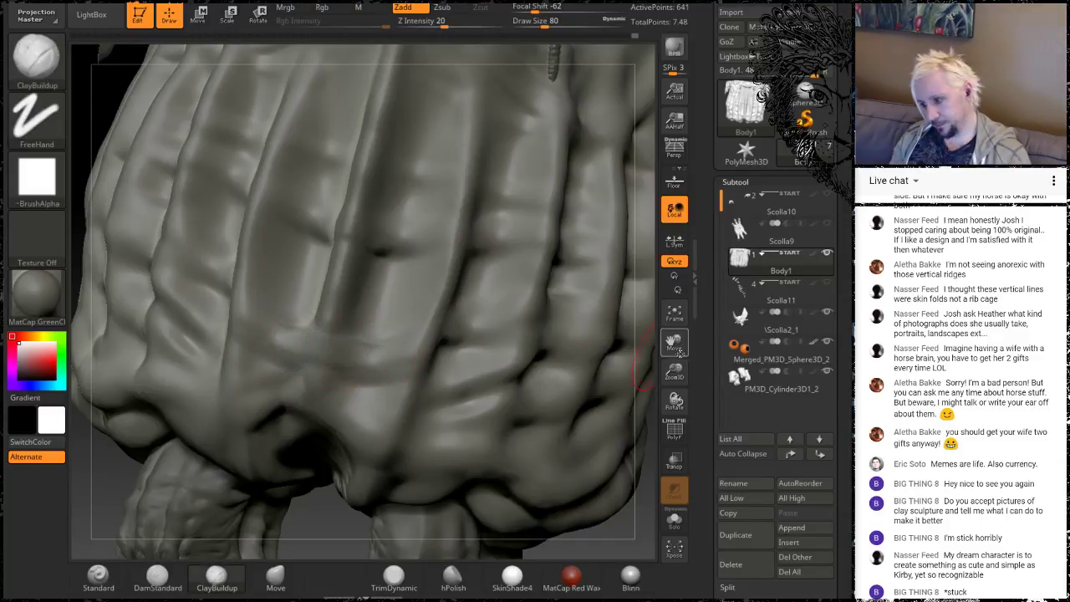
Soften the skin near the upper torso and add clay around the diagonal creases low on the side ridges
mouse_move(642, 388)
alt+mouse_down()
mouse_move(633, 348)
mouse_move(608, 369)
mouse_move(515, 370)
alt+mouse_up()
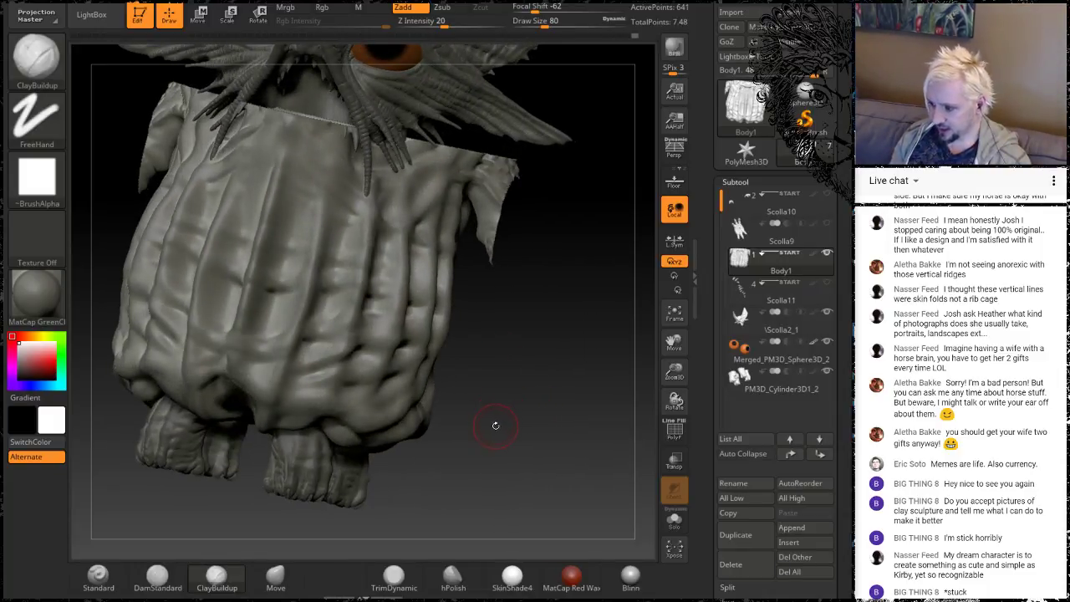
mouse_move(525, 351)
alt+mouse_down()
mouse_move(510, 305)
mouse_move(598, 351)
mouse_move(554, 393)
mouse_move(513, 365)
alt+mouse_up()
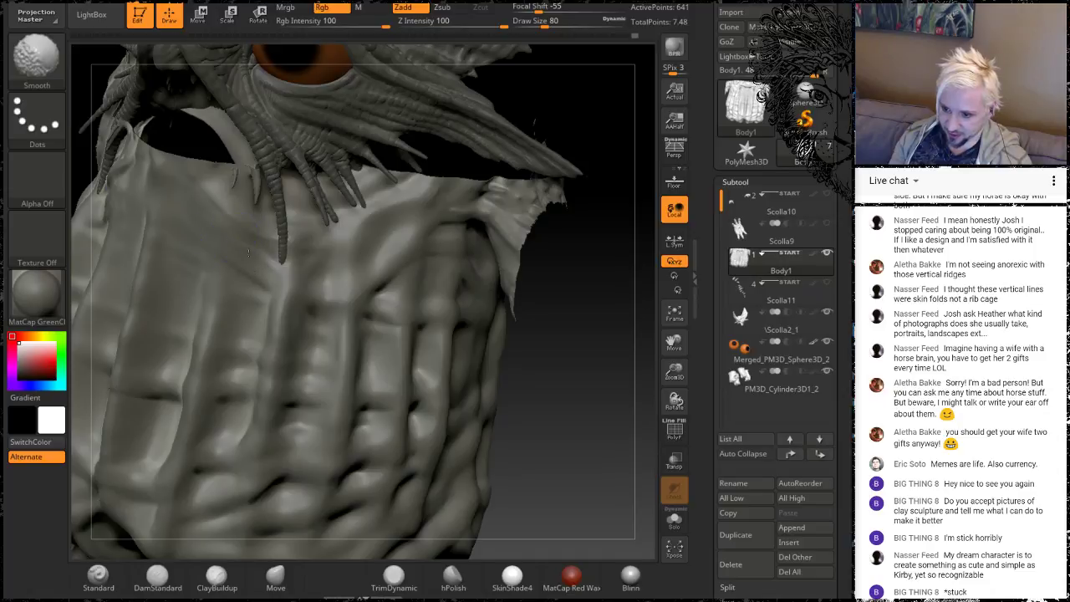
drag(576, 403, 476, 351)
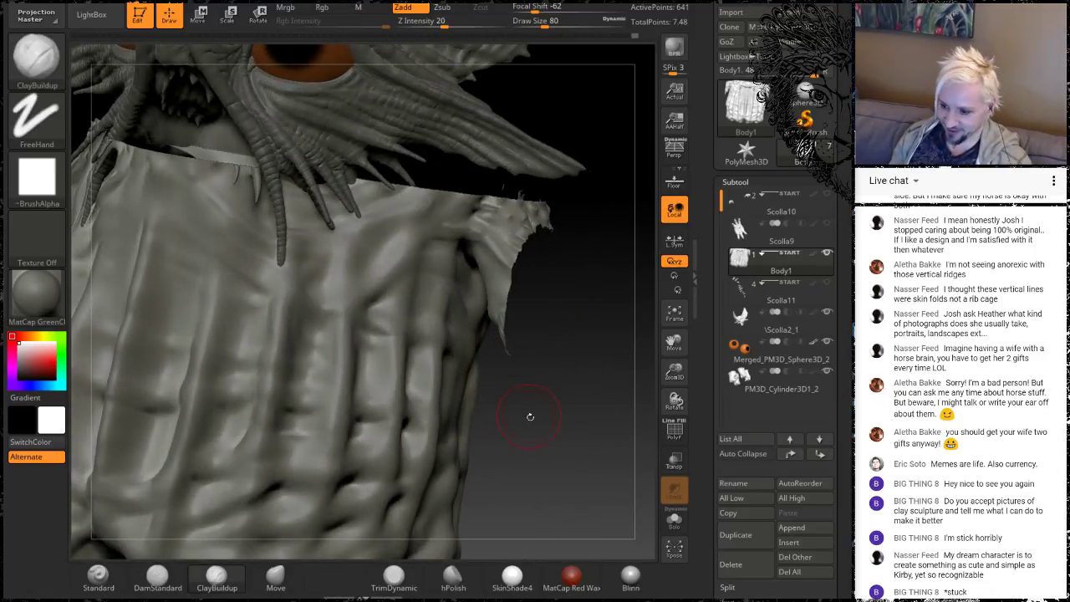
mouse_move(537, 437)
mouse_down()
mouse_move(512, 385)
mouse_move(592, 452)
mouse_move(539, 518)
mouse_move(451, 409)
mouse_up()
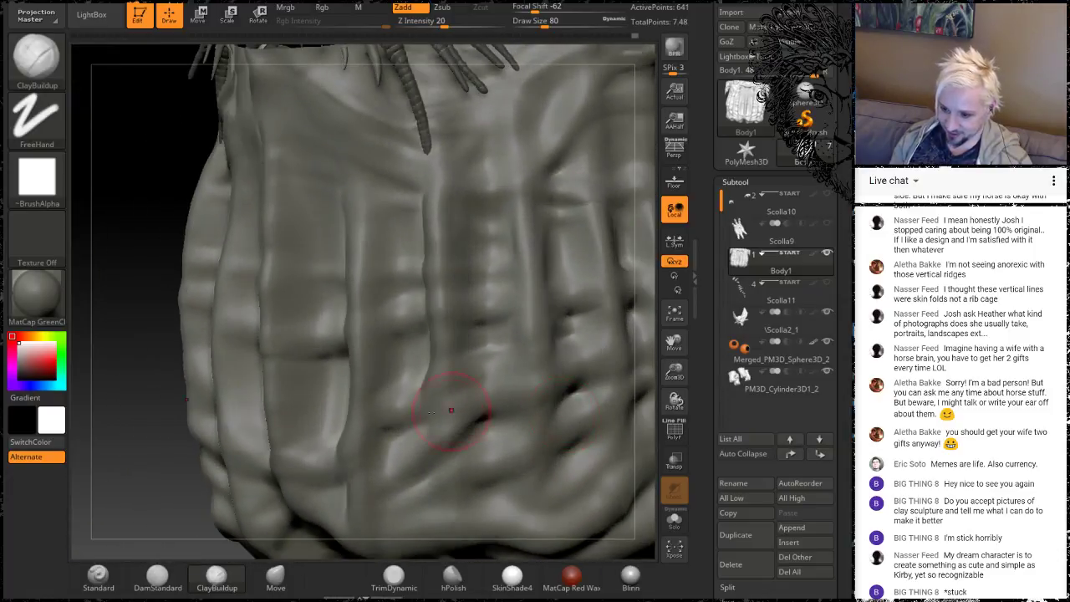
alt+drag(137, 431, 134, 418)
mouse_move(196, 468)
mouse_down()
mouse_move(162, 443)
mouse_move(182, 431)
mouse_move(291, 543)
mouse_up()
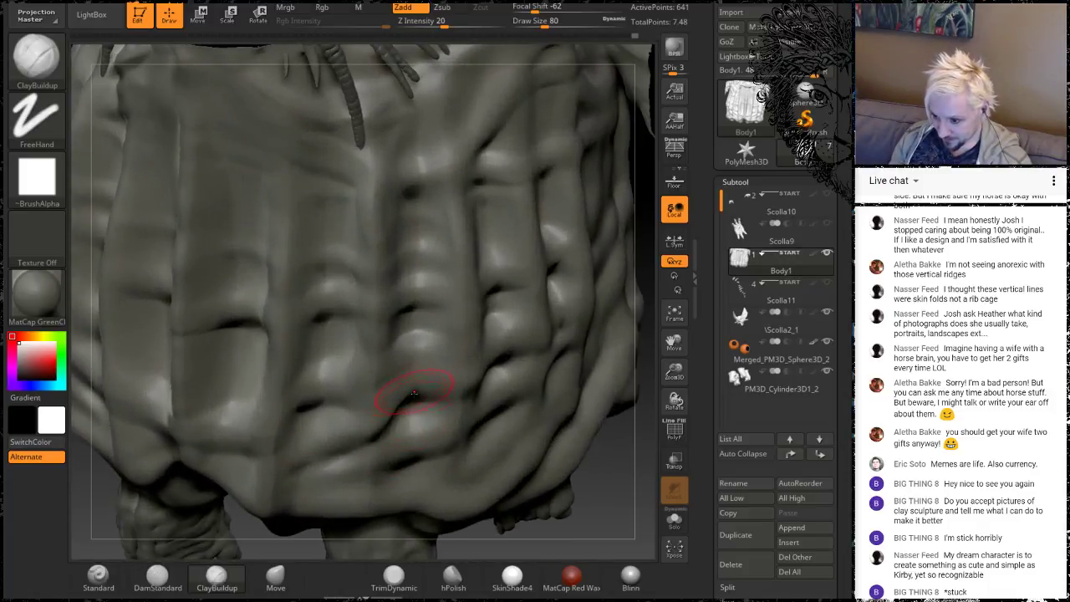
Carve a sharper horizontal crease across the lower side ridges using the DamStandard brush at draw size 31
mouse_move(603, 507)
mouse_down()
mouse_move(595, 370)
mouse_move(599, 385)
mouse_move(651, 386)
mouse_move(650, 368)
mouse_move(635, 372)
mouse_up()
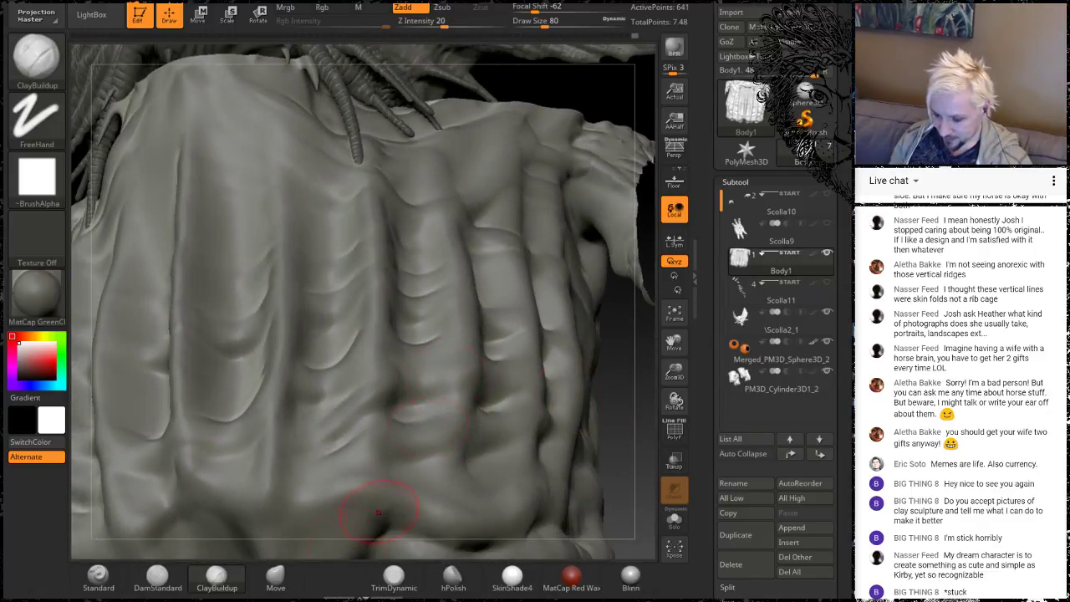
click(157, 575)
key(space)
drag(436, 383, 417, 384)
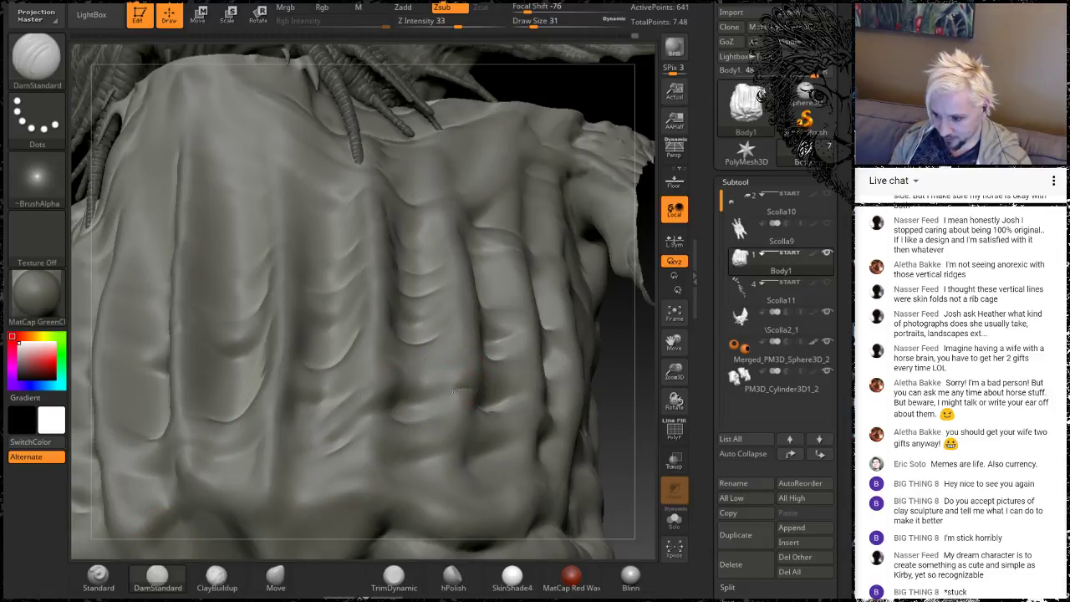
key(shift)
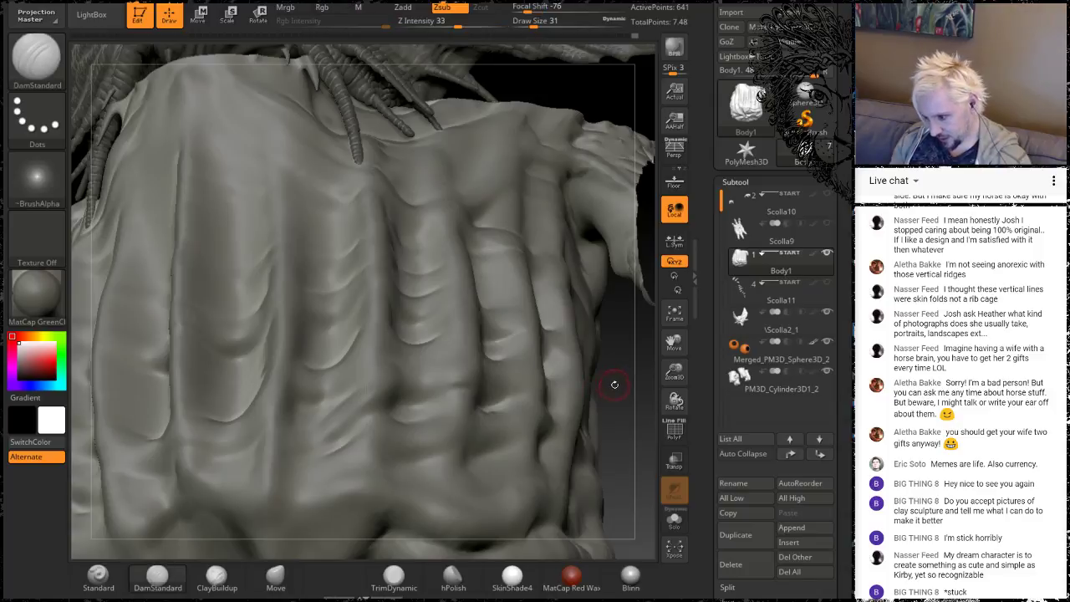
Extend the horizontal crease across the lower side ridges with the DamStandard brush and smooth the skin around it
drag(613, 384, 468, 397)
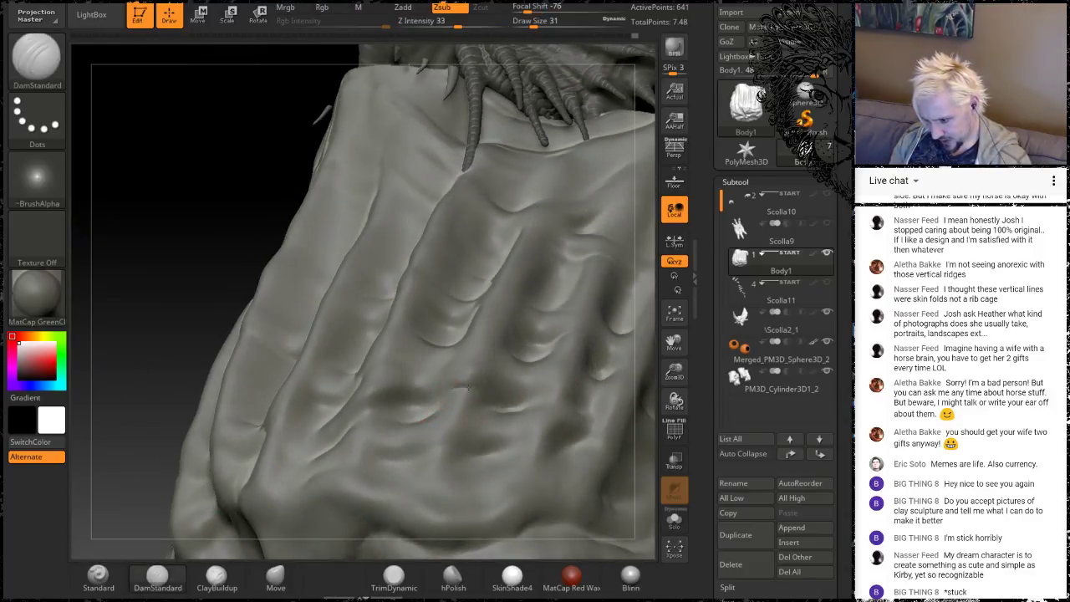
key(shift)
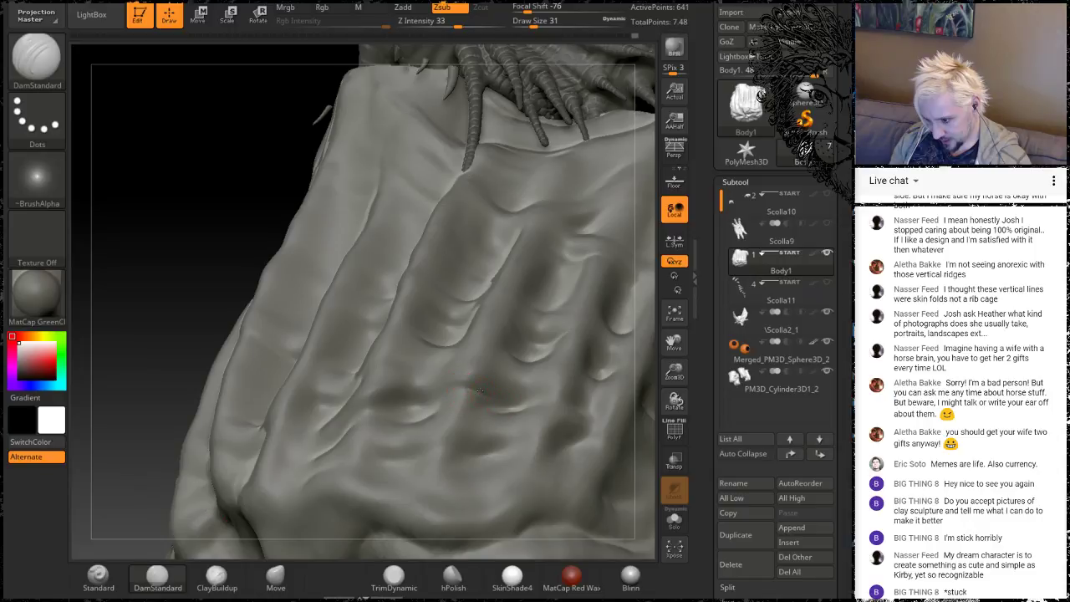
drag(186, 263, 191, 203)
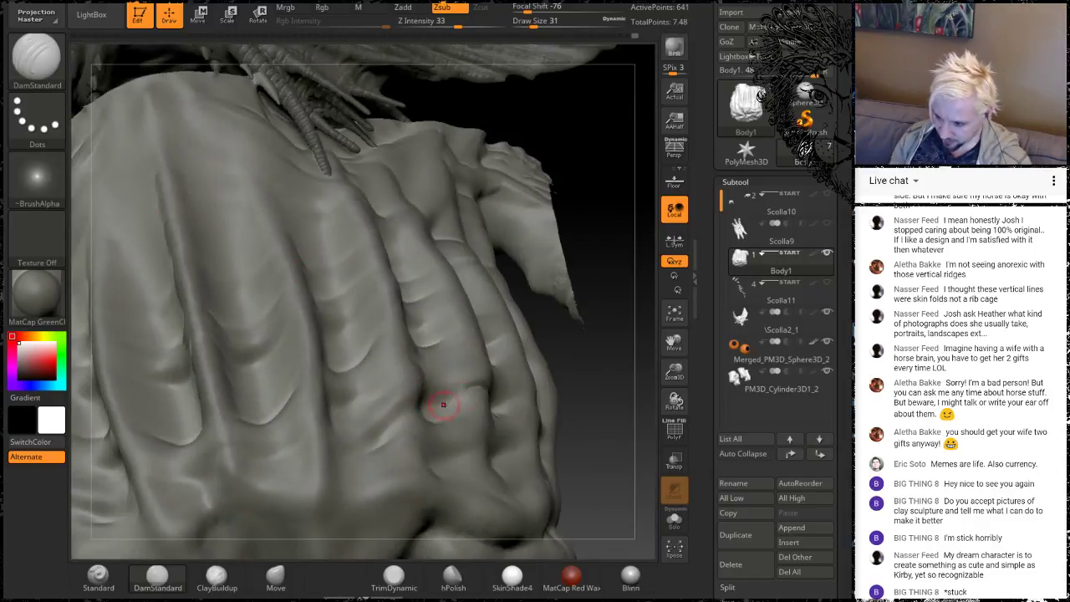
key(shift)
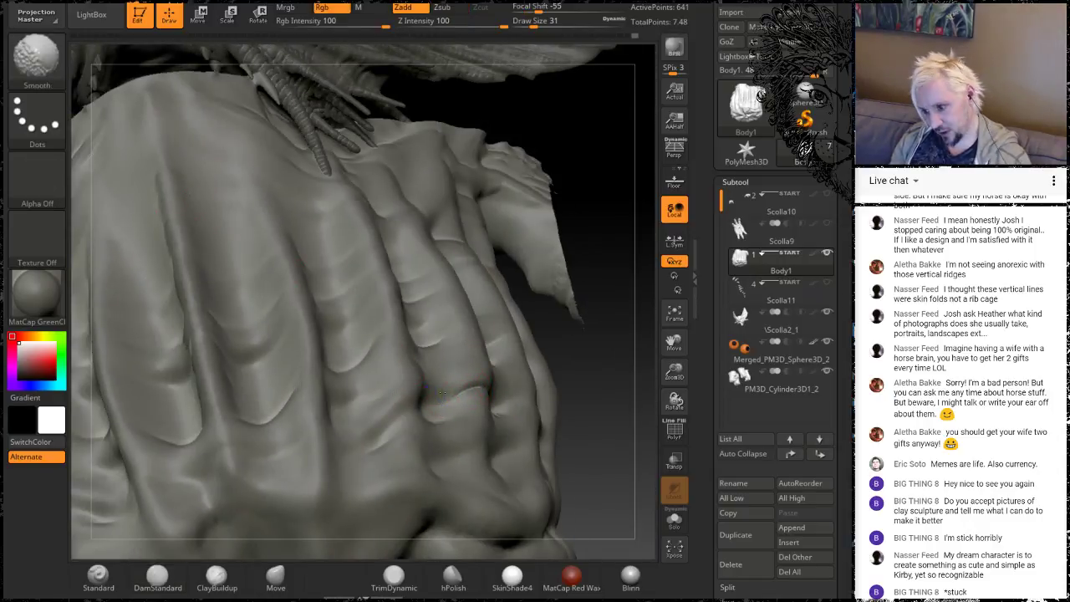
drag(616, 334, 443, 332)
key(shift)
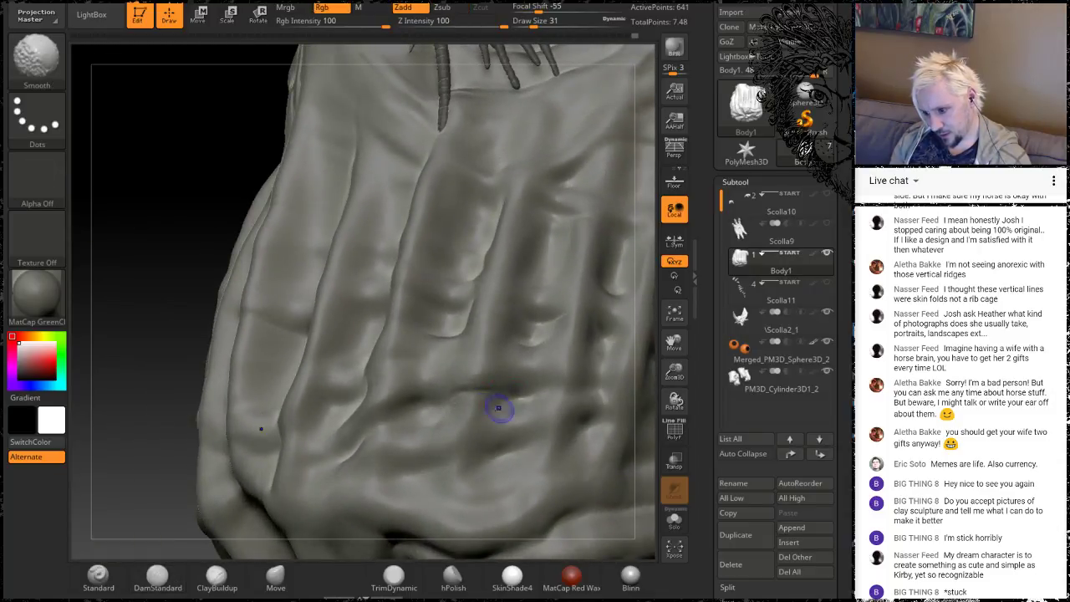
Build up a fold of skin just above the lower side crease with the ClayBuildup brush and smooth it into the ridges
mouse_move(177, 214)
mouse_down()
mouse_move(161, 181)
mouse_move(206, 167)
mouse_move(159, 231)
mouse_up()
click(216, 575)
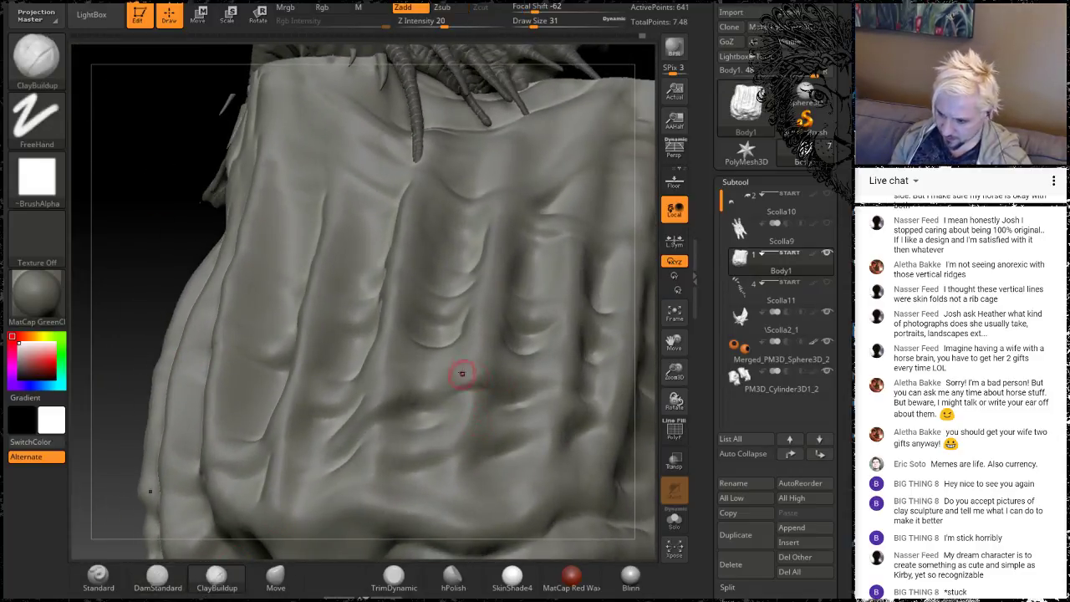
mouse_move(476, 378)
mouse_down()
mouse_move(484, 385)
mouse_move(421, 385)
mouse_up()
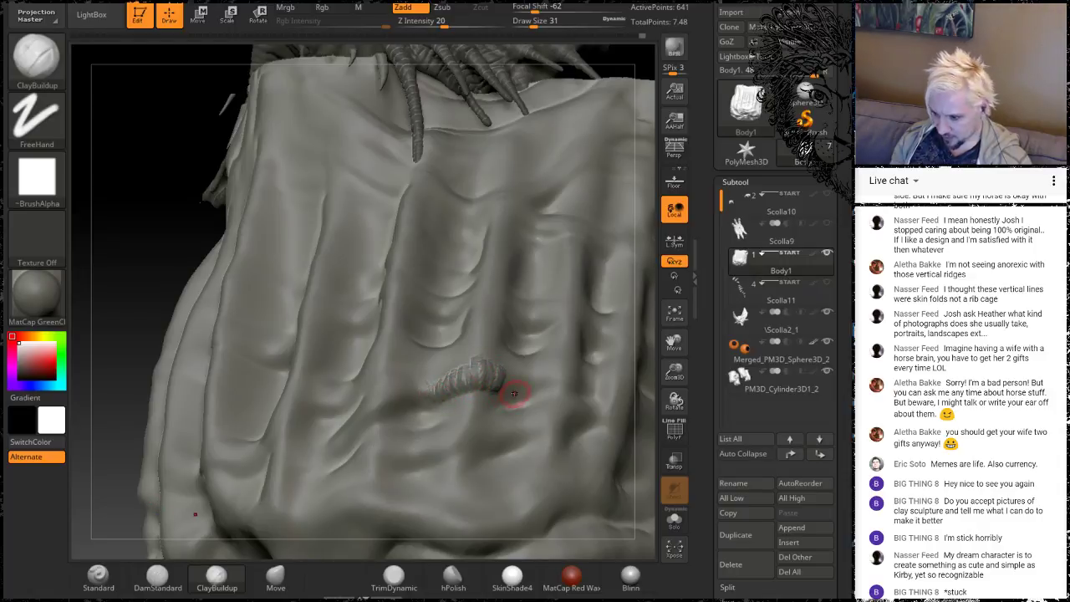
drag(498, 383, 529, 378)
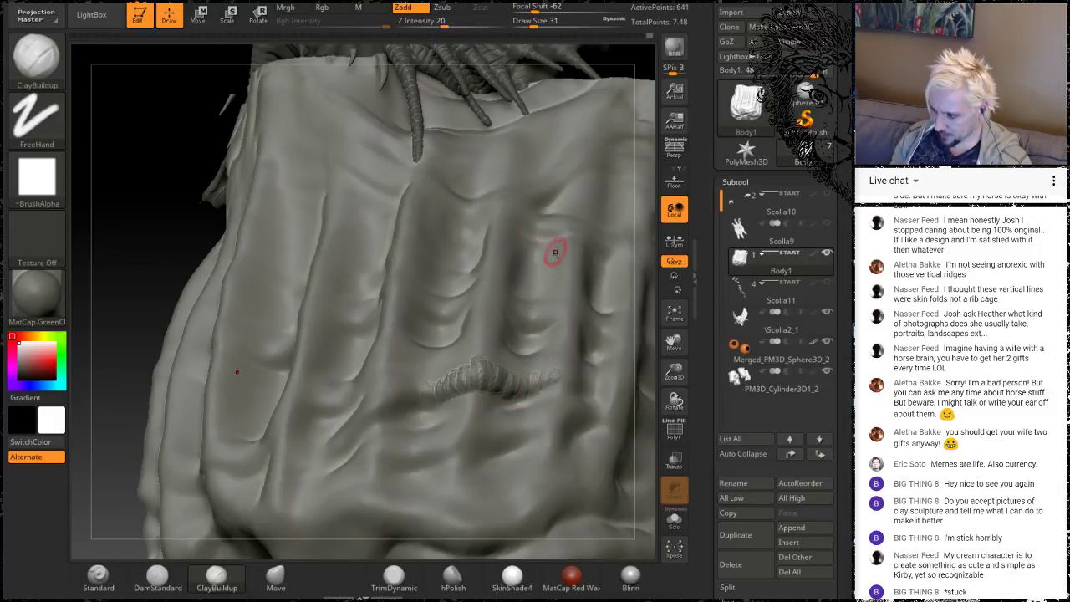
mouse_move(143, 258)
mouse_down()
mouse_move(131, 240)
mouse_move(234, 249)
mouse_up()
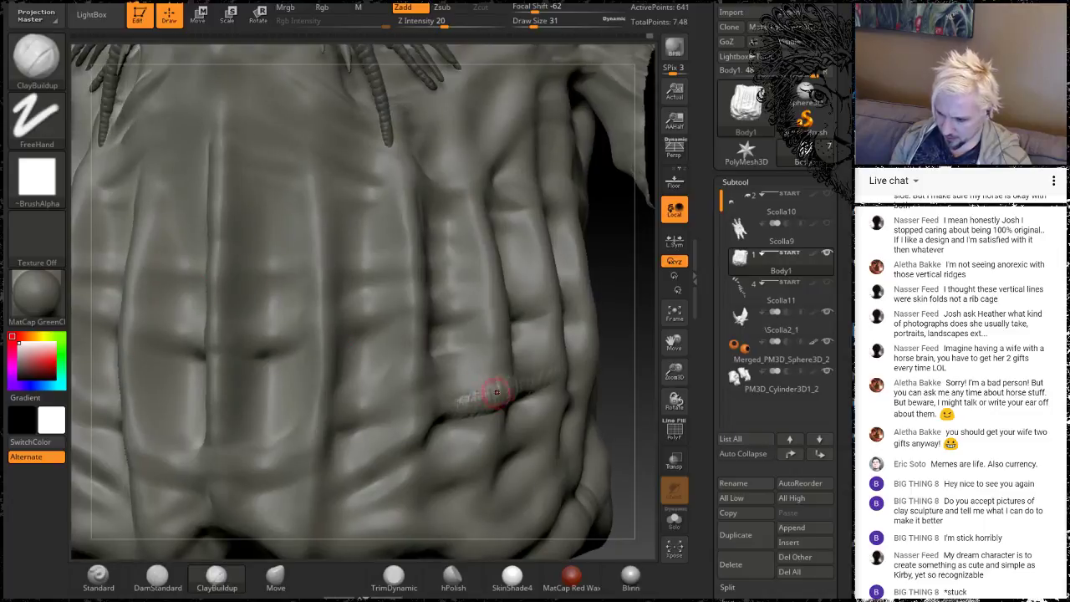
key(shift)
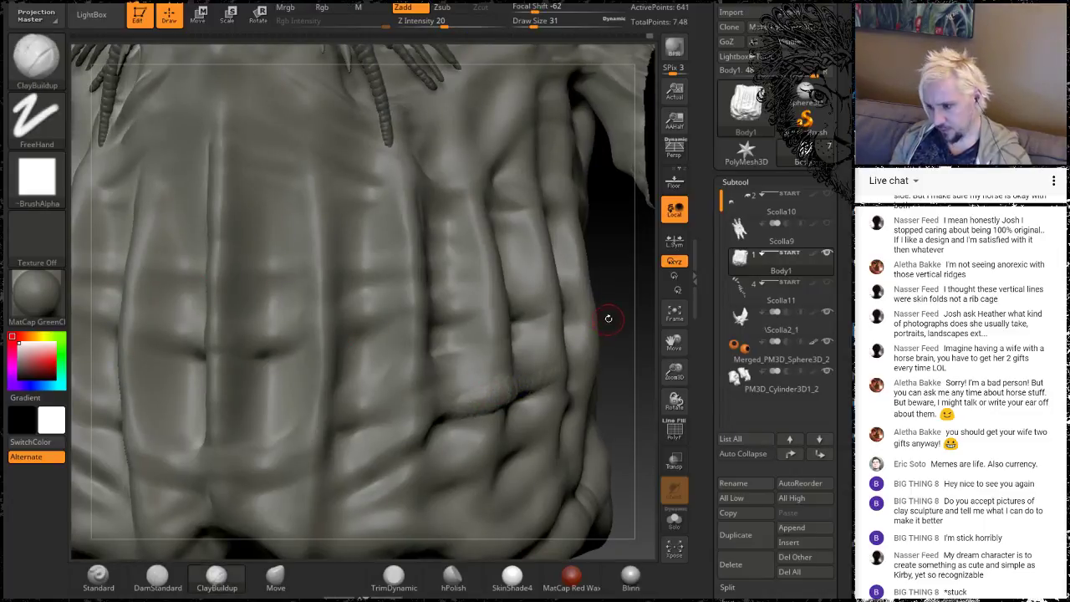
drag(609, 318, 651, 322)
shift+drag(506, 382, 539, 378)
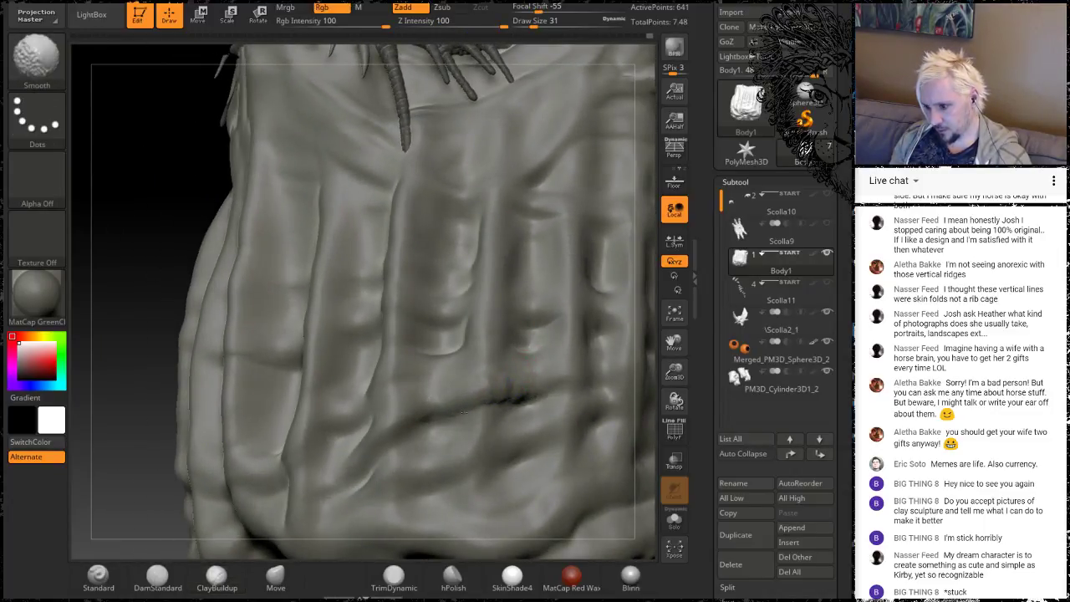
Add clay over the belly-side end of the lower side crease and blend it into the neighbouring ridges
key(shift)
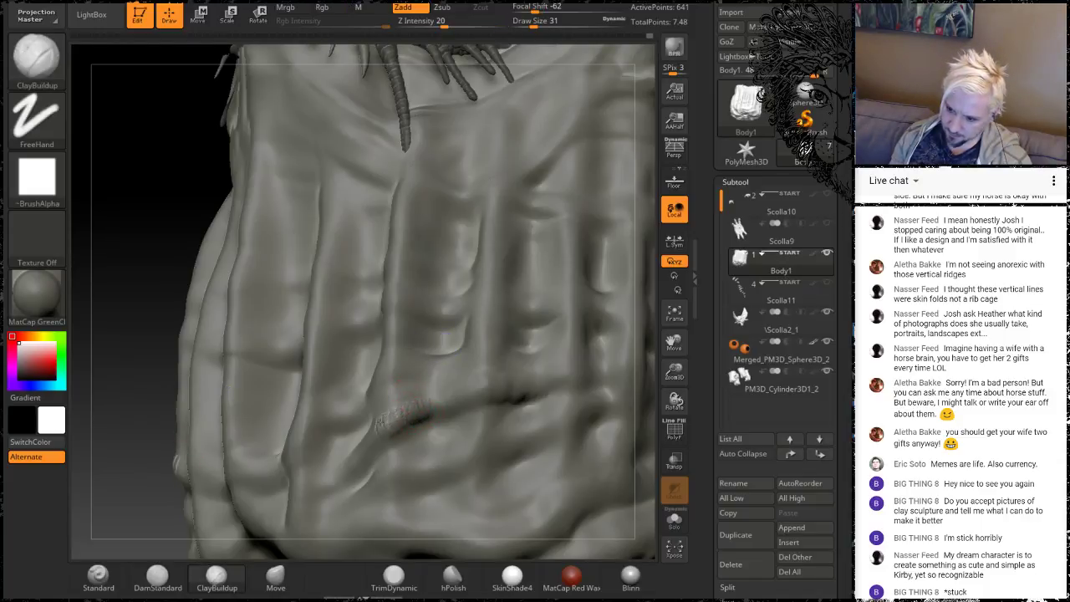
mouse_move(137, 324)
mouse_down()
mouse_move(420, 385)
mouse_move(345, 421)
mouse_move(376, 401)
mouse_up()
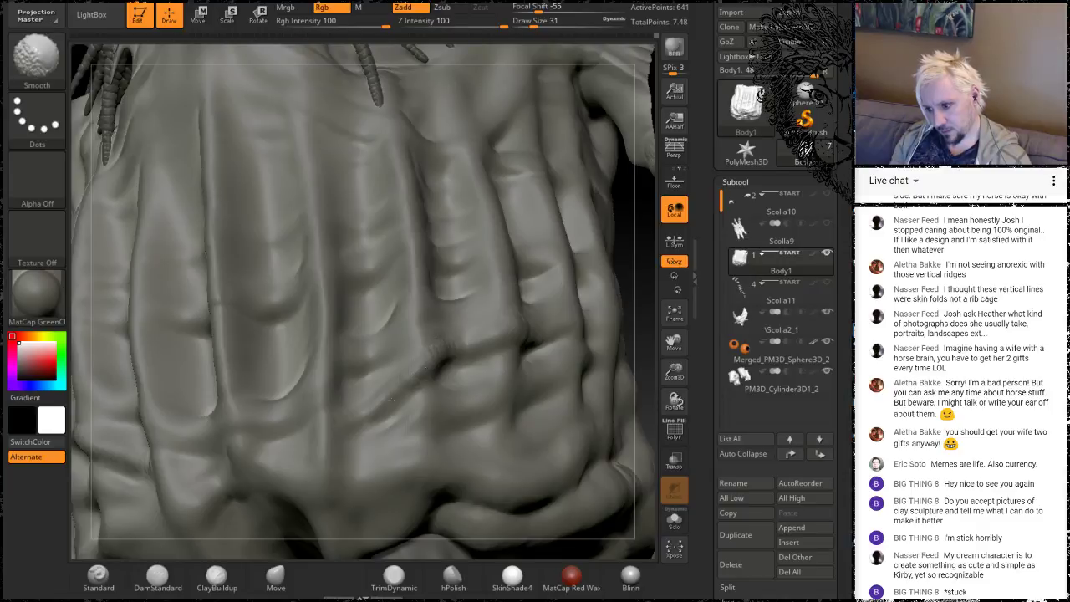
mouse_move(640, 231)
mouse_down()
mouse_move(536, 263)
mouse_move(509, 325)
mouse_up()
right_drag(508, 324, 441, 334)
key(shift)
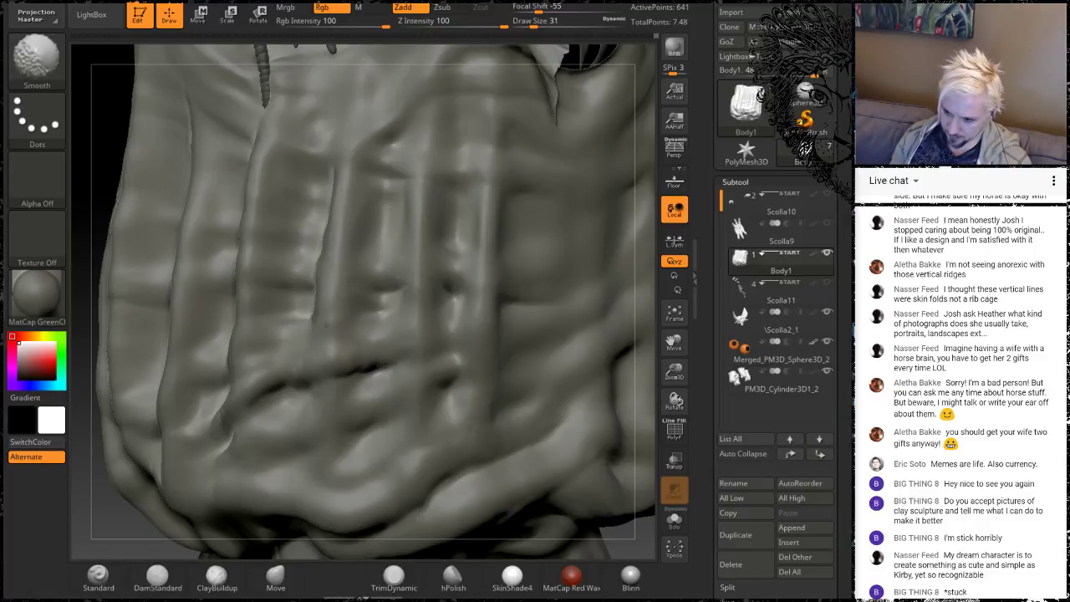
key(shift)
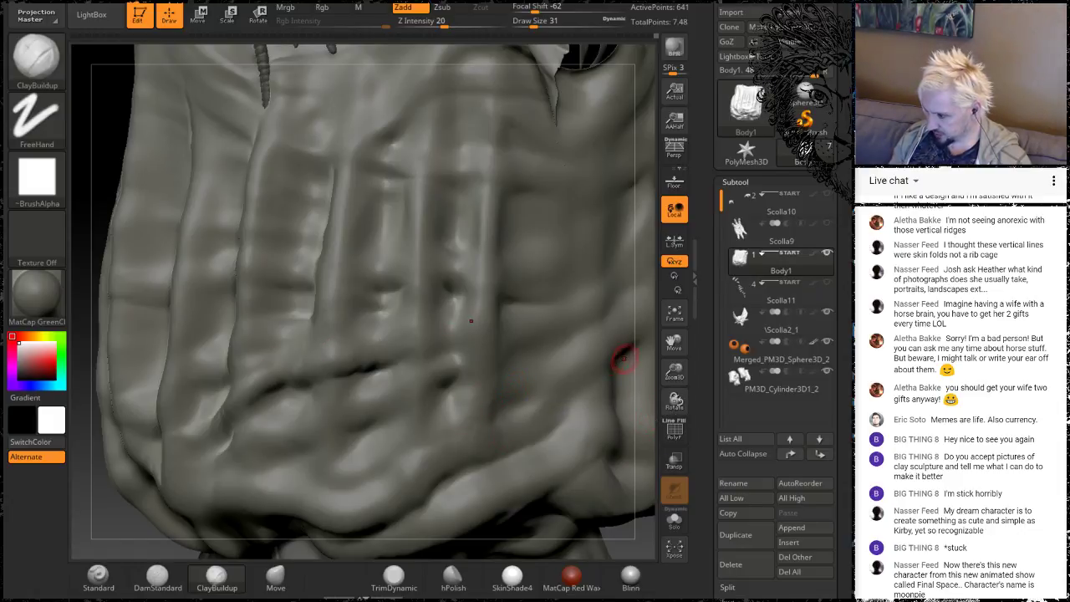
drag(638, 348, 626, 323)
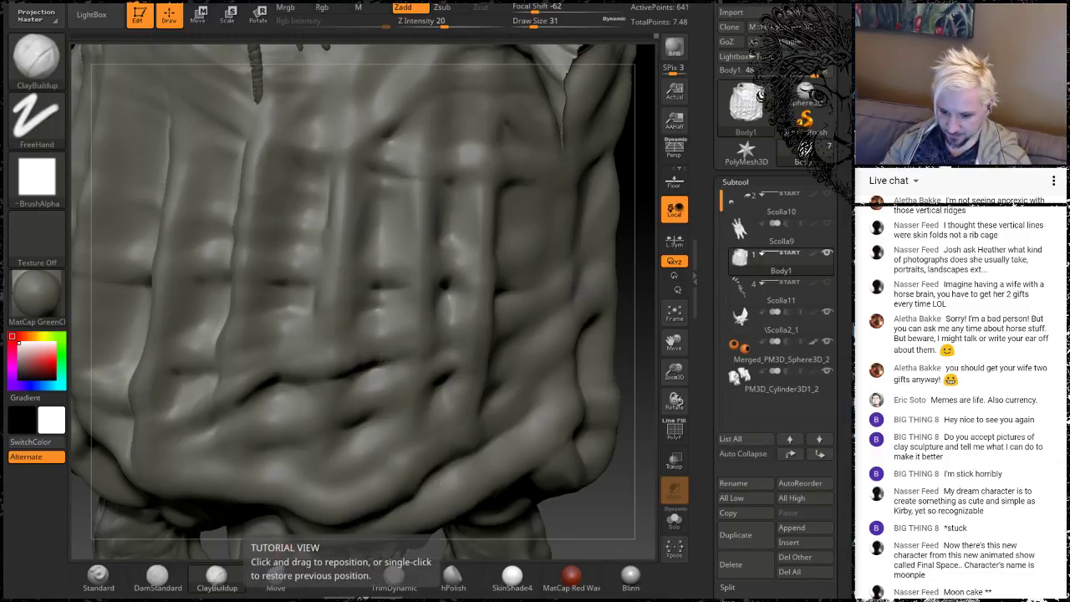
Switch to the web browser and search Google for images of "moon cake"
key(alt+Tab)
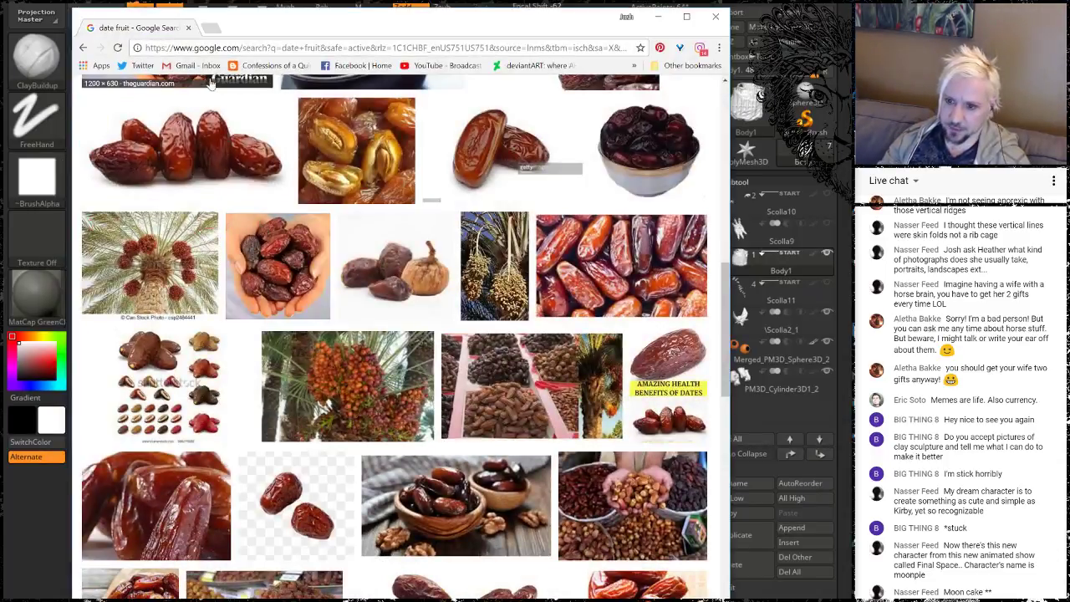
click(226, 47)
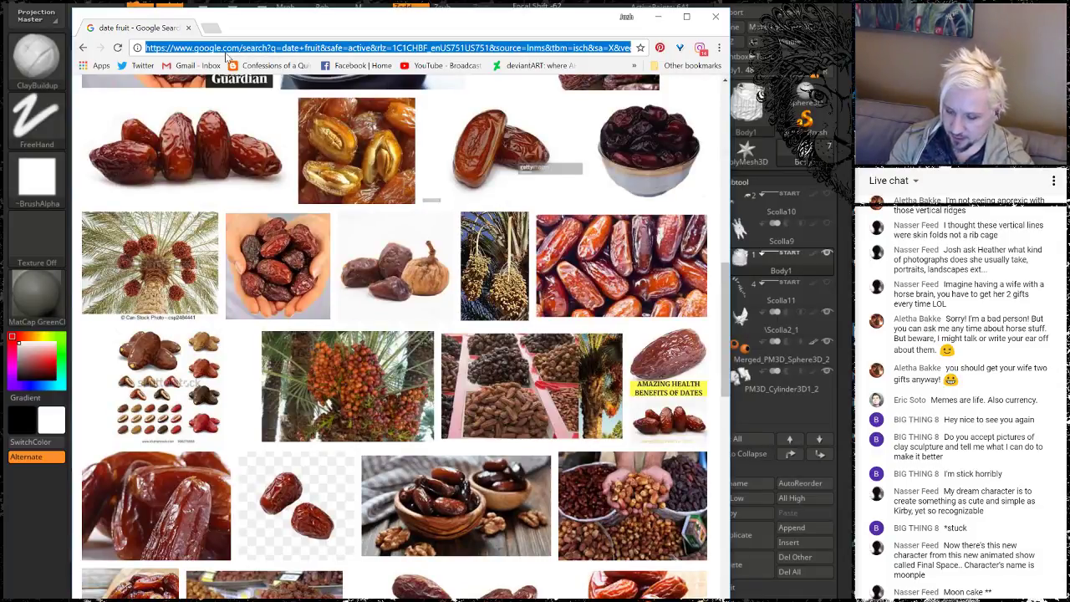
text(moon cakes)
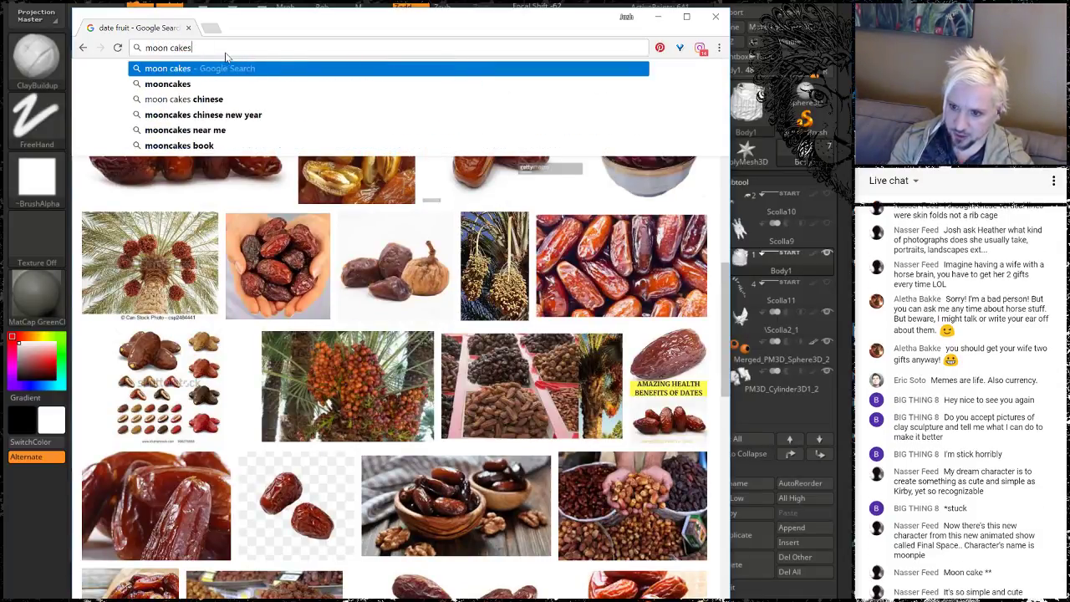
key(Return)
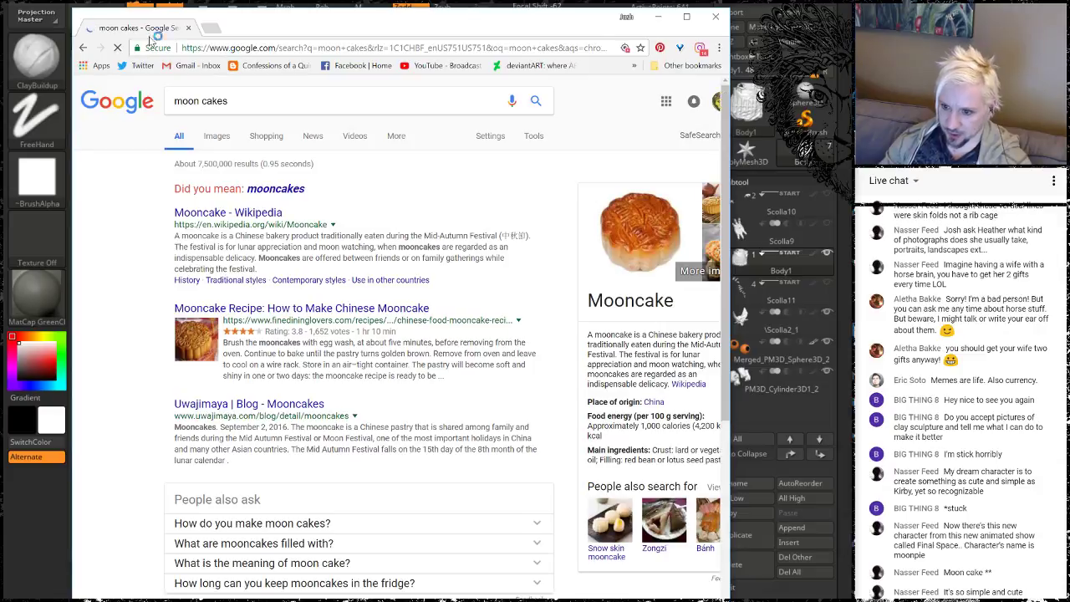
click(255, 101)
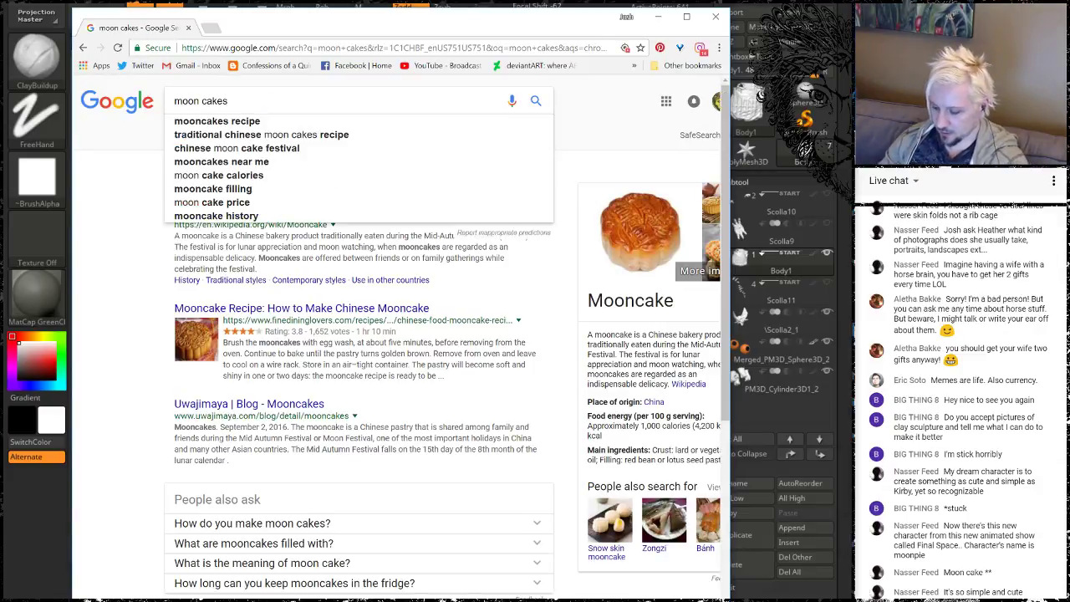
key(BackSpace)
key(Return)
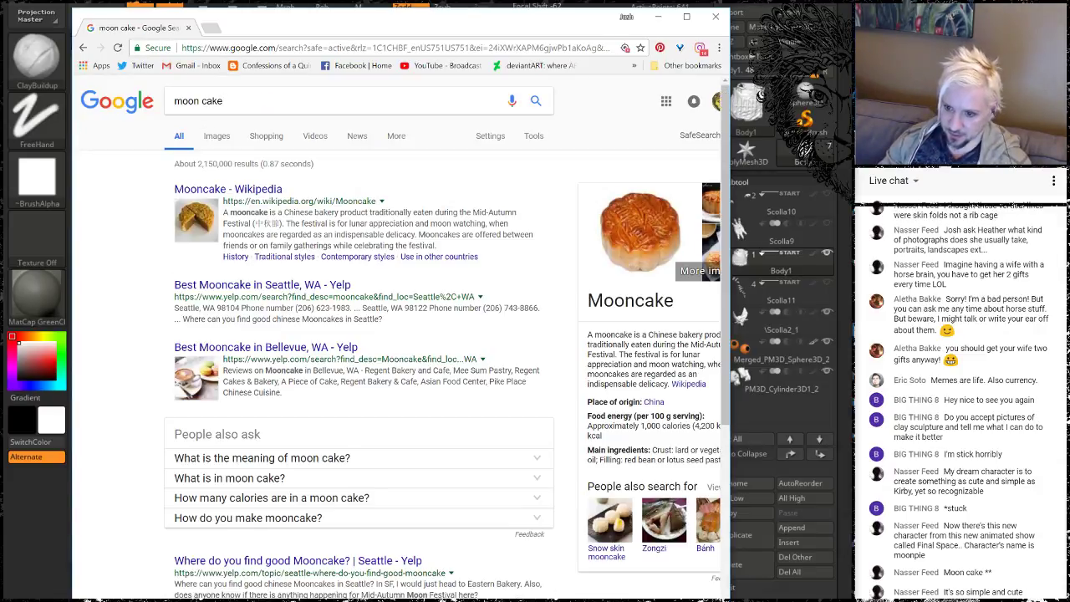
click(216, 136)
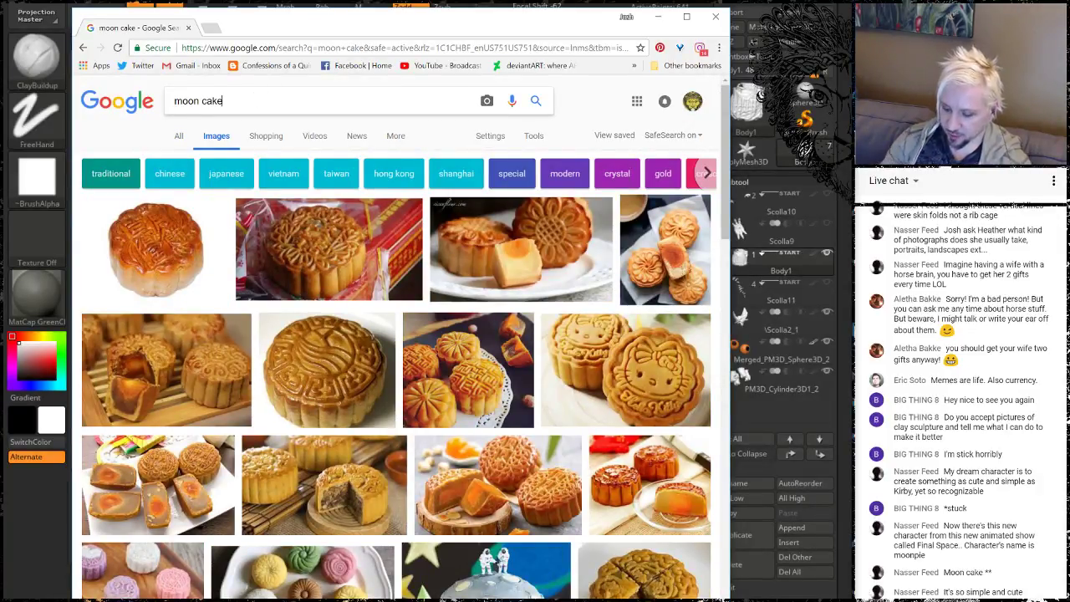
Refine the image search to "moon cake character" and look through the results for the cartoon character
text(chara)
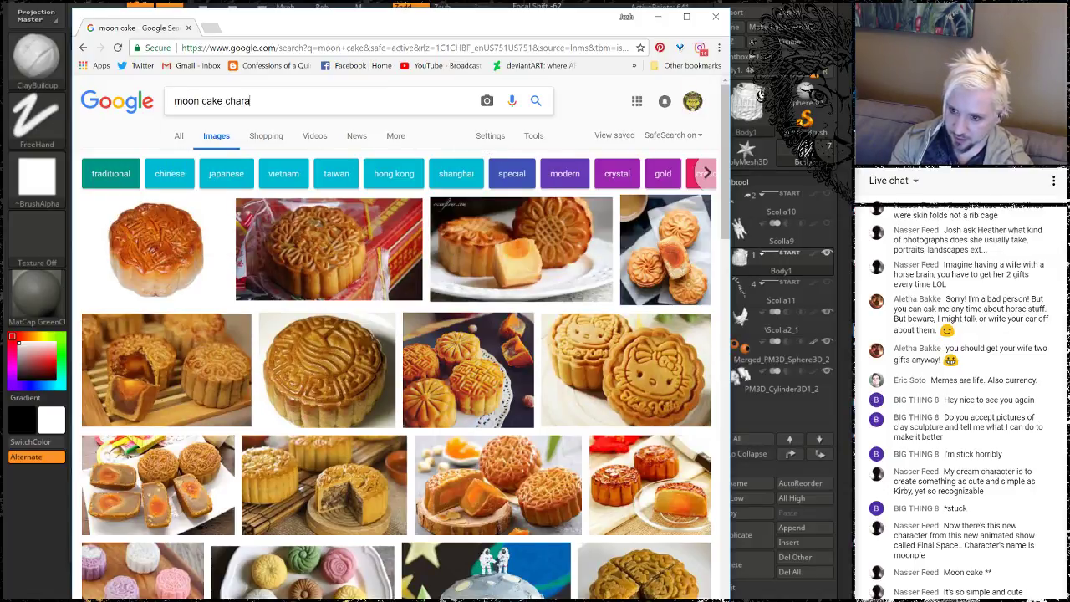
text(cter)
key(Return)
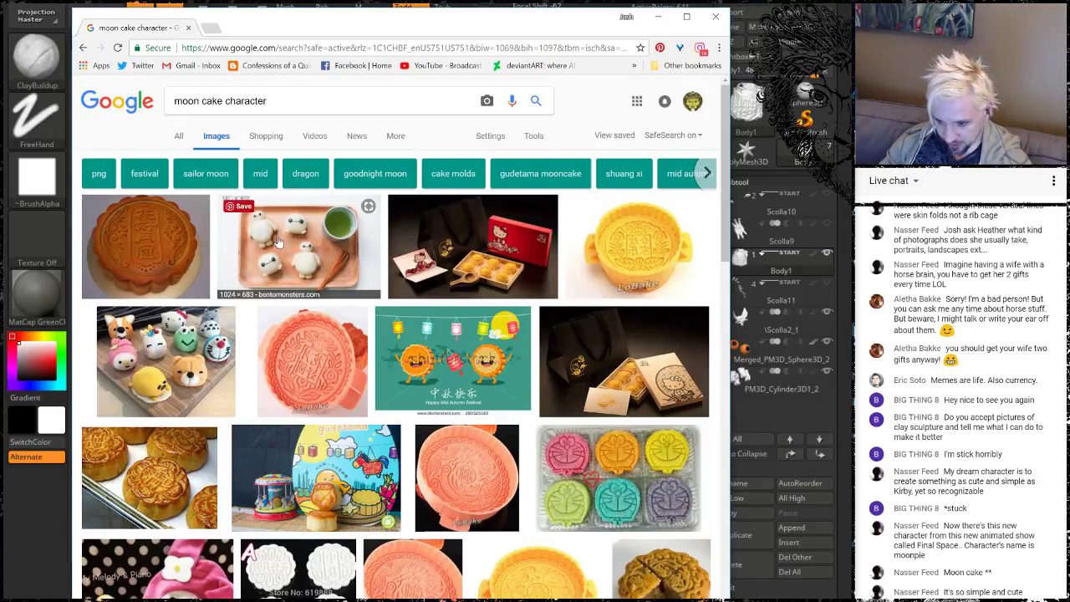
scroll(279, 242, down, 1)
scroll(278, 242, down, 1)
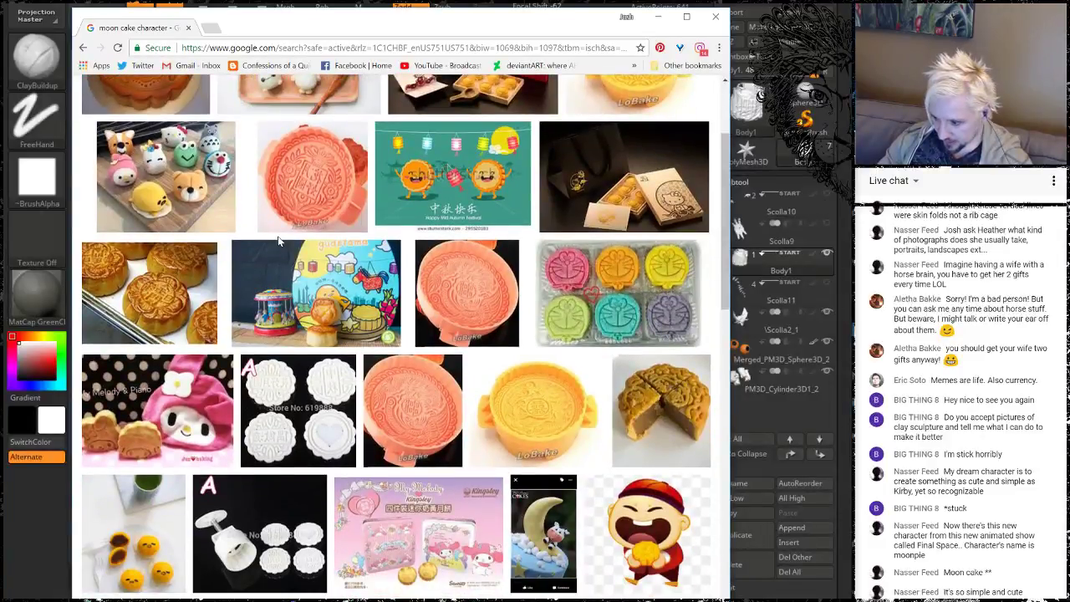
scroll(278, 243, down, 1)
scroll(279, 242, down, 2)
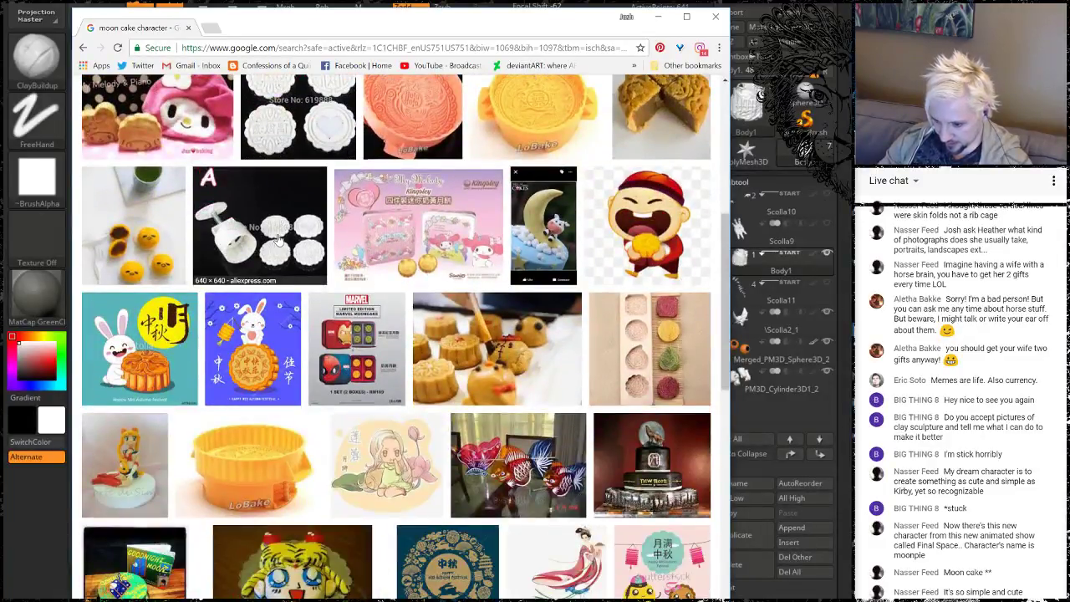
scroll(279, 242, down, 1)
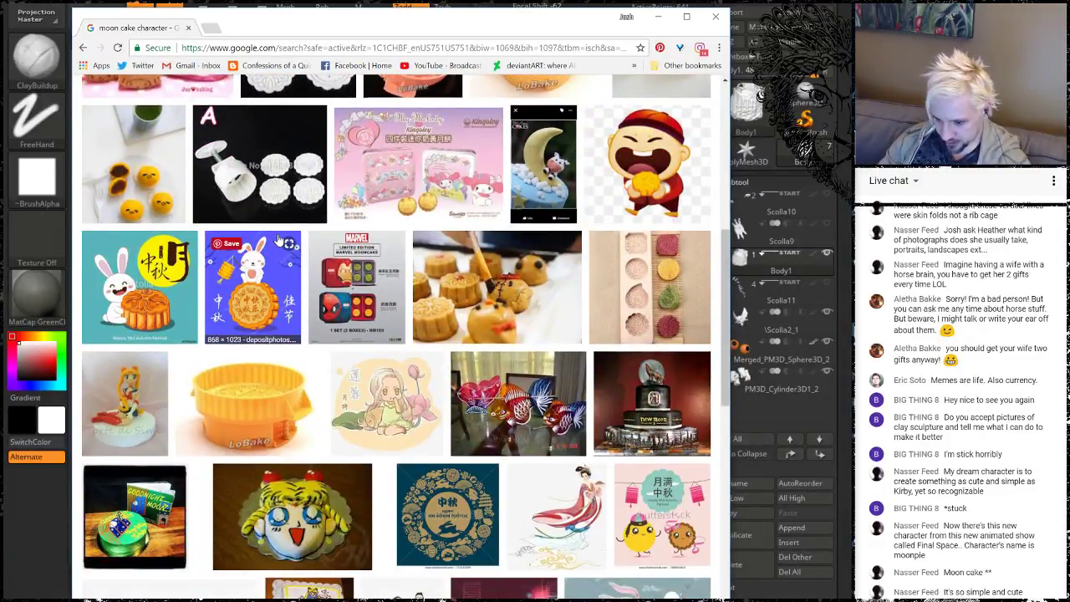
scroll(278, 243, up, 6)
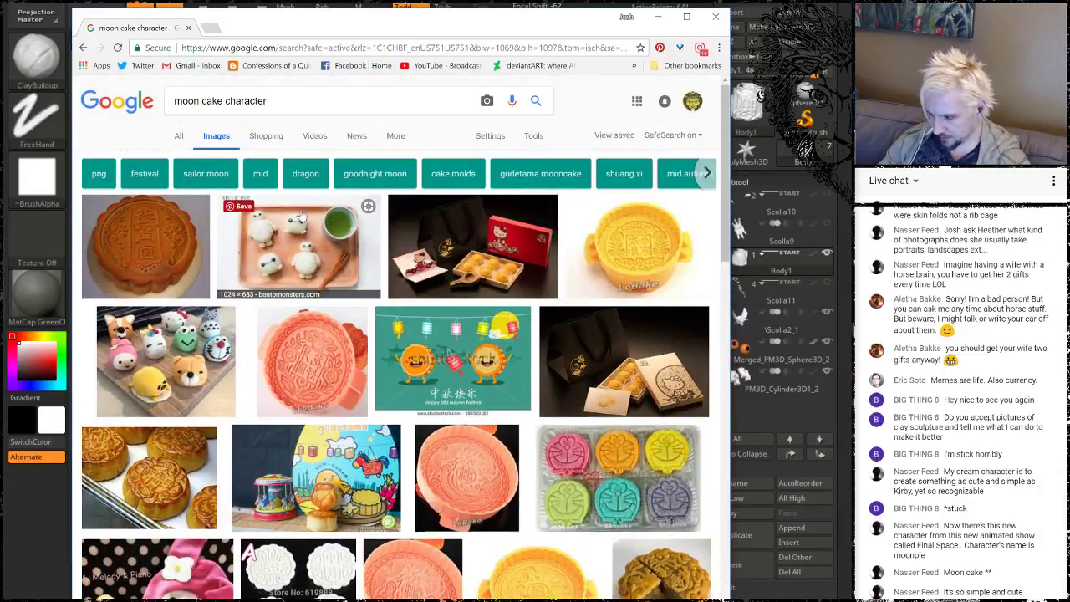
Search the images for "mooncake character" instead, and return to ZBrush
double_click(212, 100)
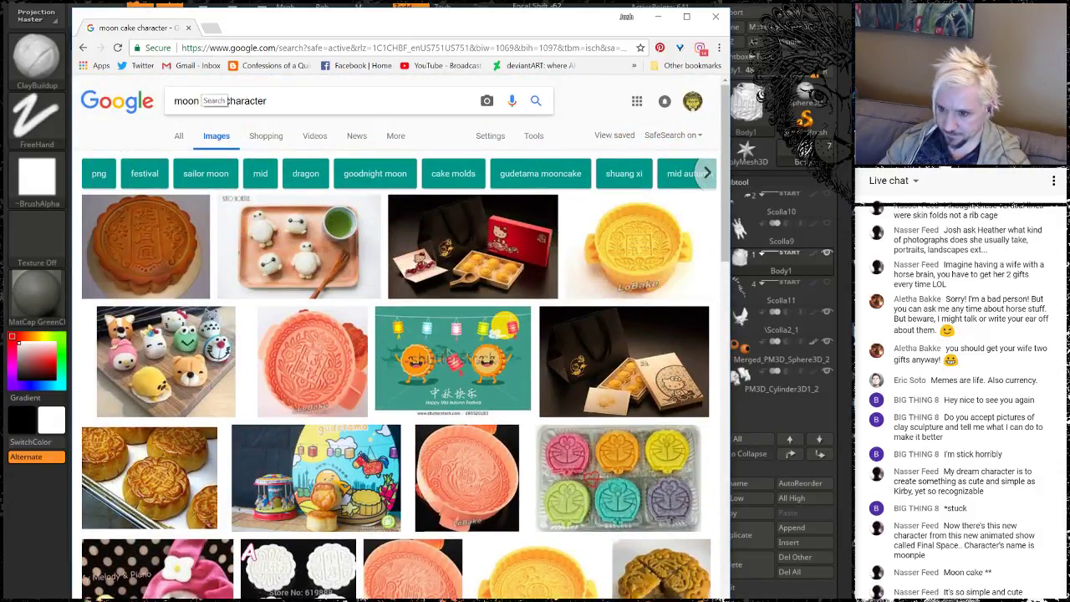
click(200, 100)
key(BackSpace)
key(Return)
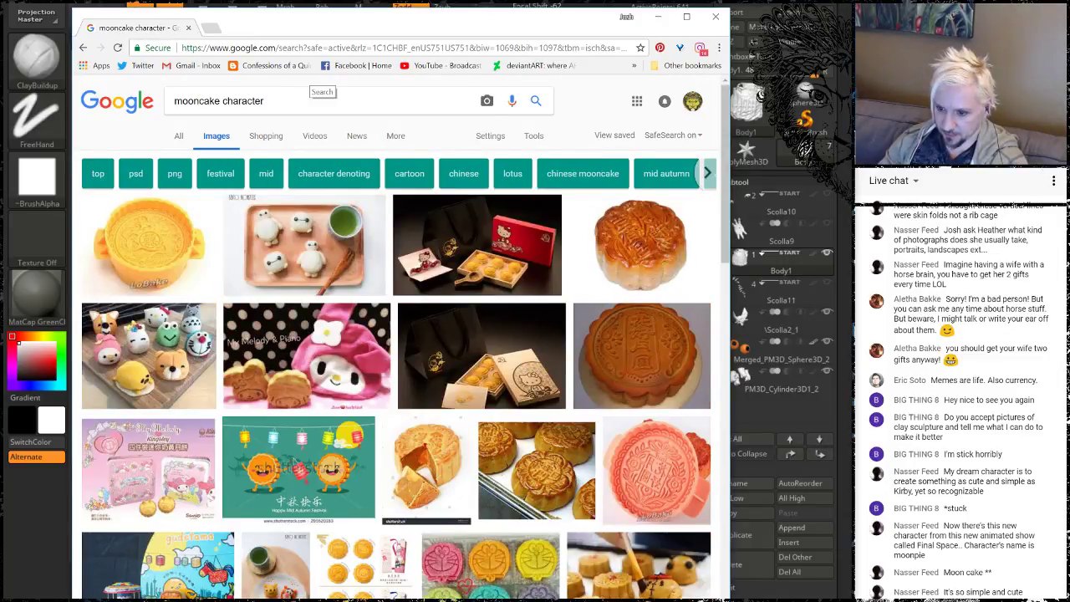
click(660, 17)
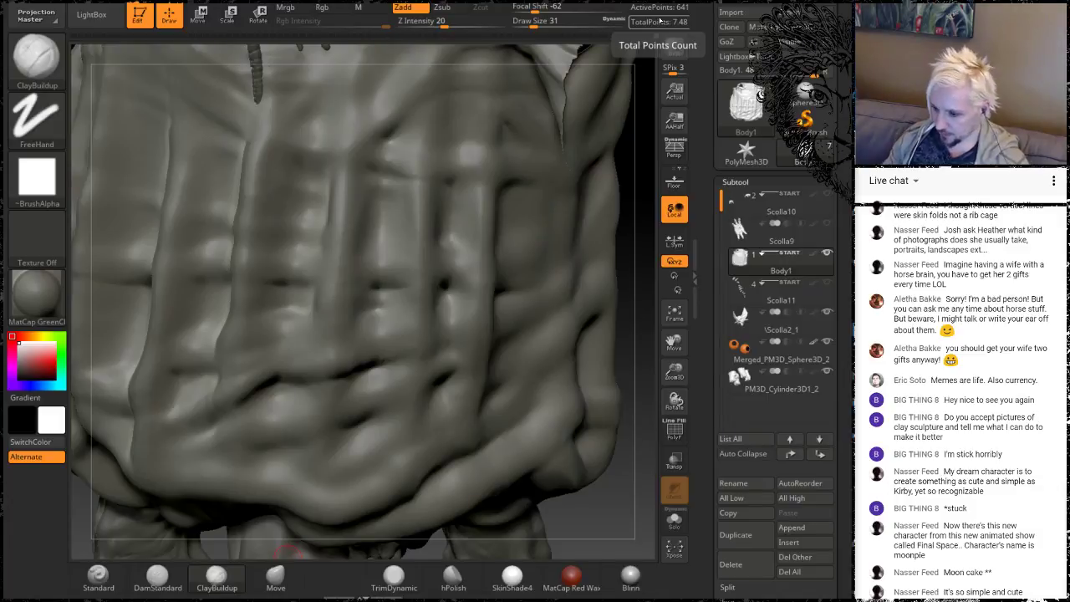
Sharpen the middle of the horizontal crease across the lower side ridges with the DamStandard brush and soften its edges
drag(601, 504, 589, 539)
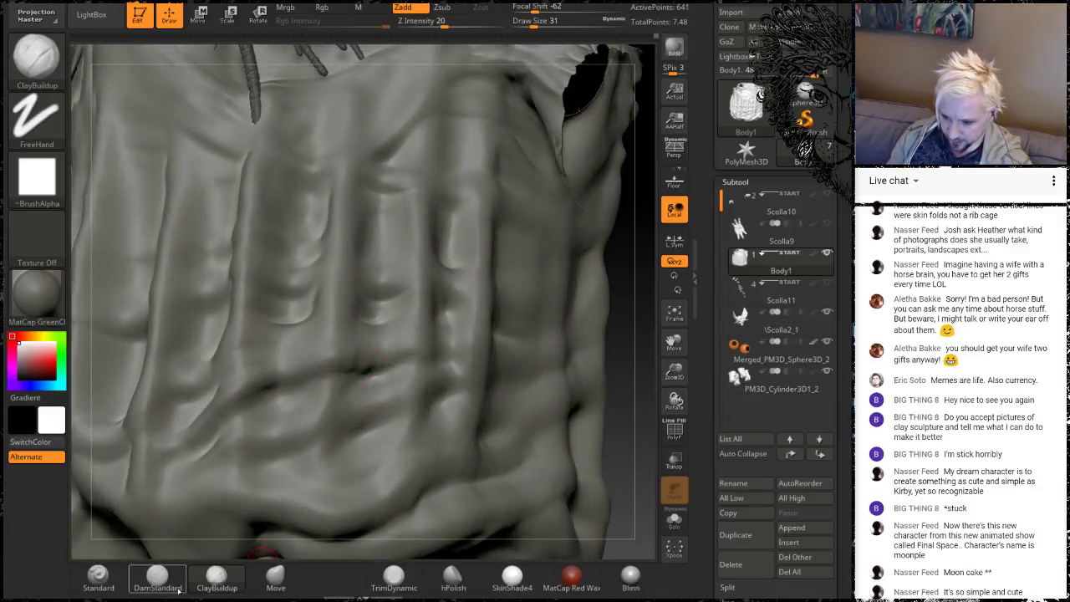
click(164, 576)
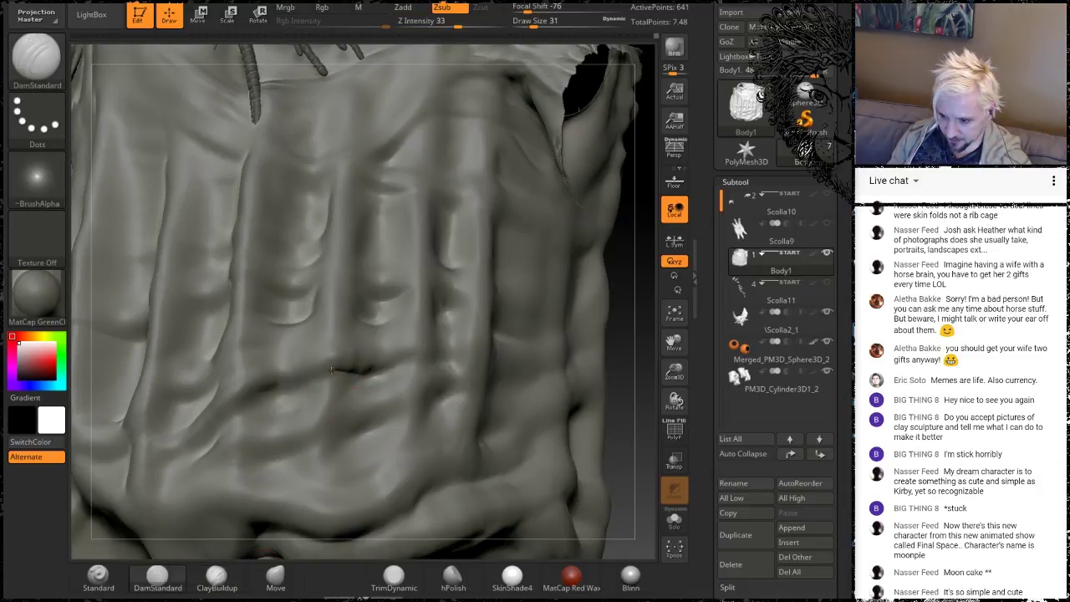
key(shift)
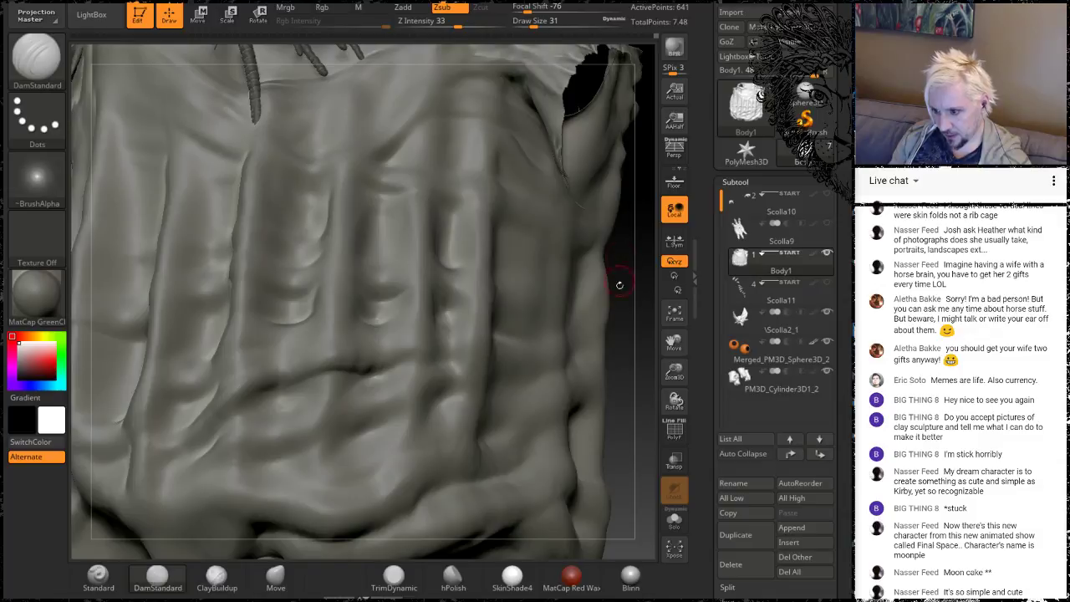
Carve the lower front end of the horizontal crease deeper with the DamStandard brush and lightly smooth it
mouse_move(623, 321)
mouse_down()
mouse_move(585, 368)
mouse_move(332, 284)
mouse_up()
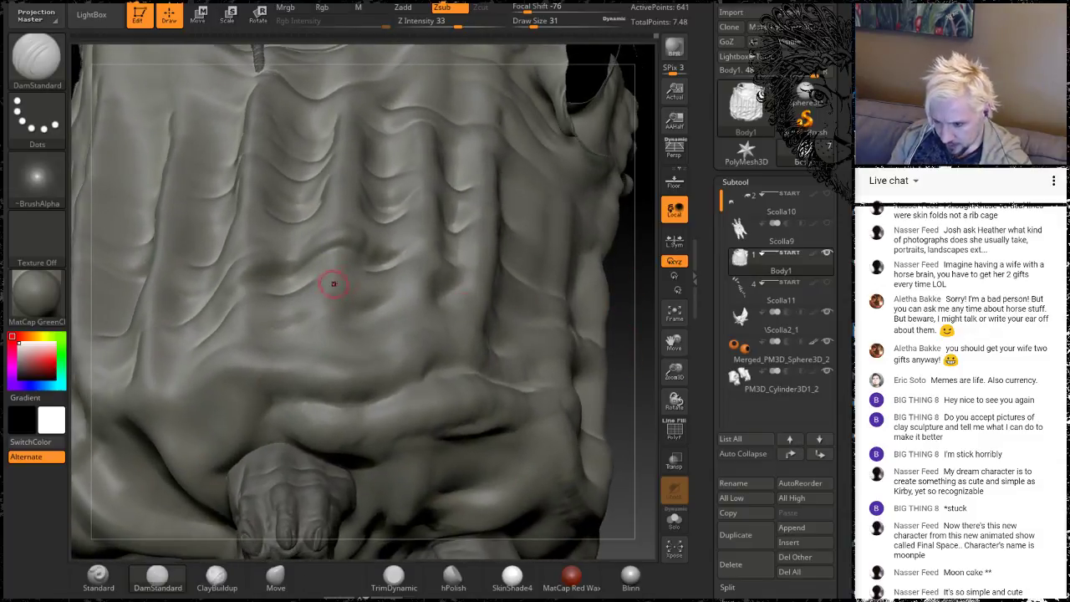
drag(261, 282, 220, 310)
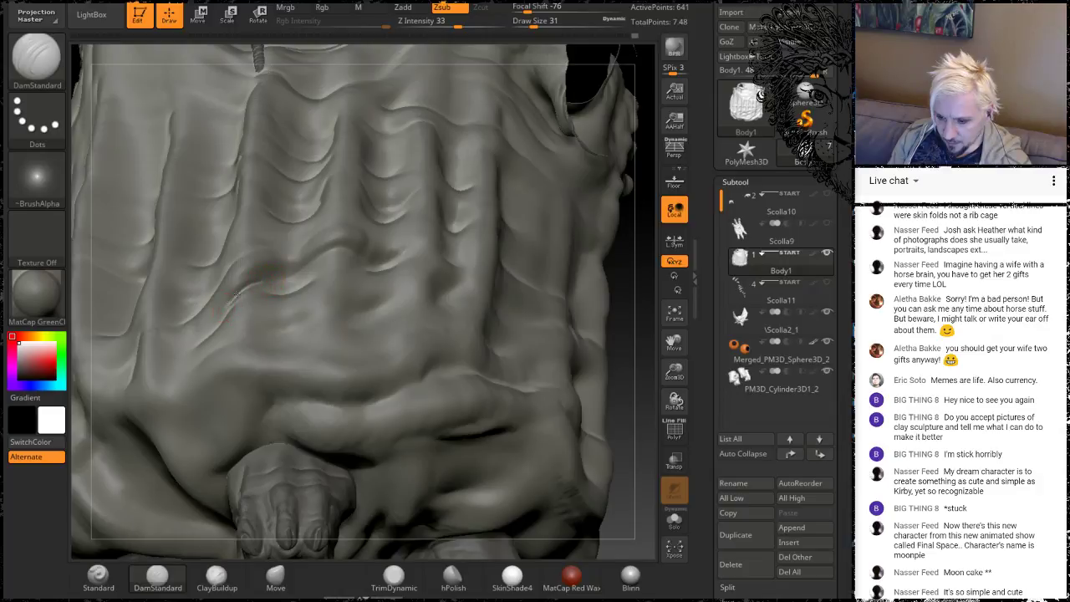
key(shift)
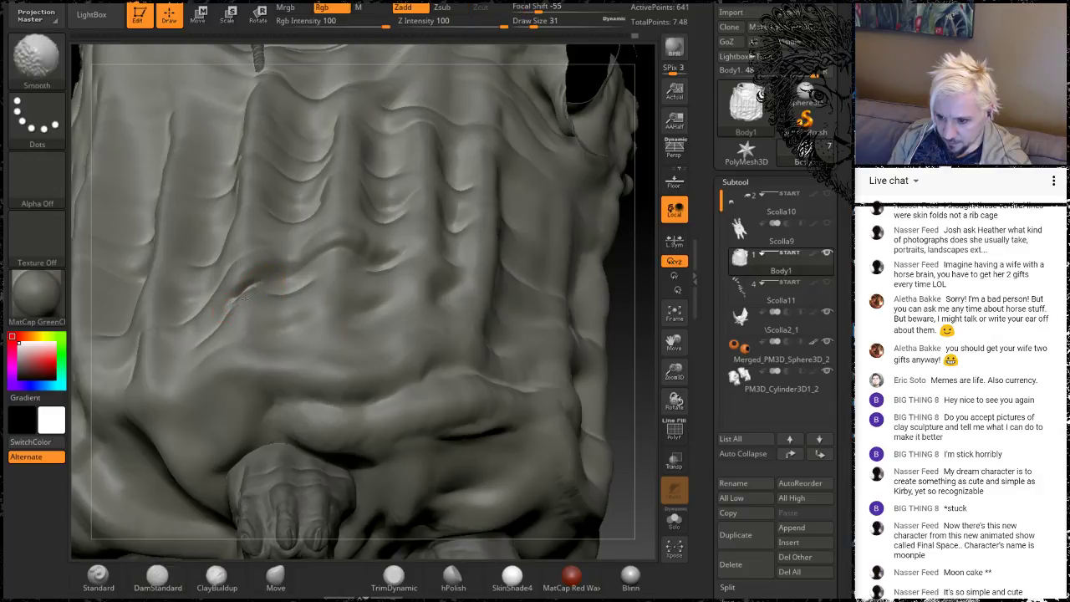
mouse_move(632, 276)
mouse_down()
mouse_move(526, 281)
mouse_move(629, 263)
mouse_move(613, 334)
mouse_move(618, 341)
mouse_move(634, 288)
mouse_move(638, 335)
mouse_move(607, 334)
mouse_up()
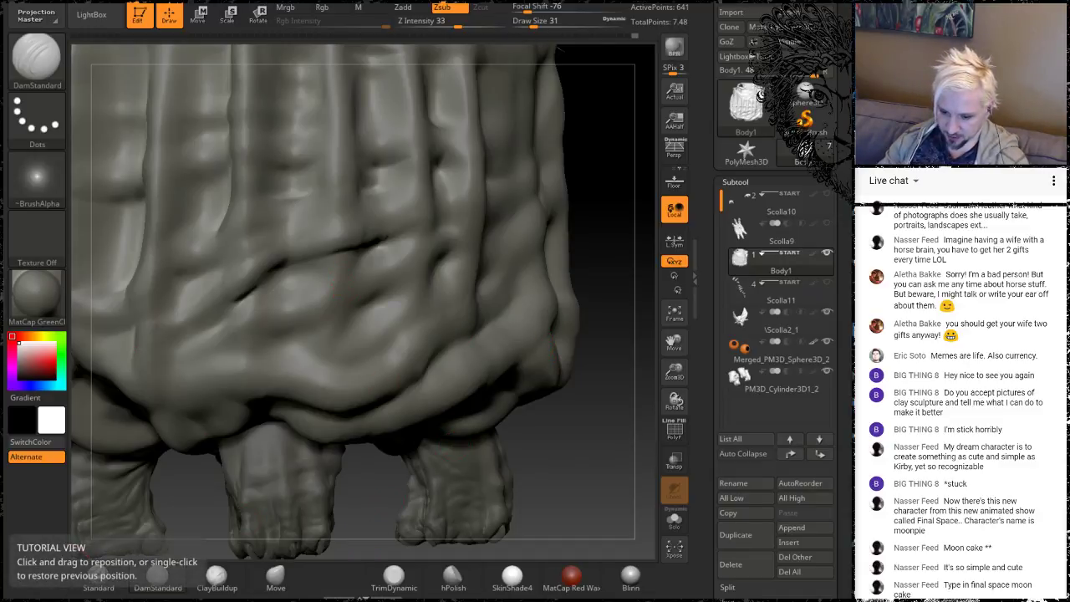
Switch to the web browser, search the images for "mooncake final space", and return to ZBrush
key(alt+Tab)
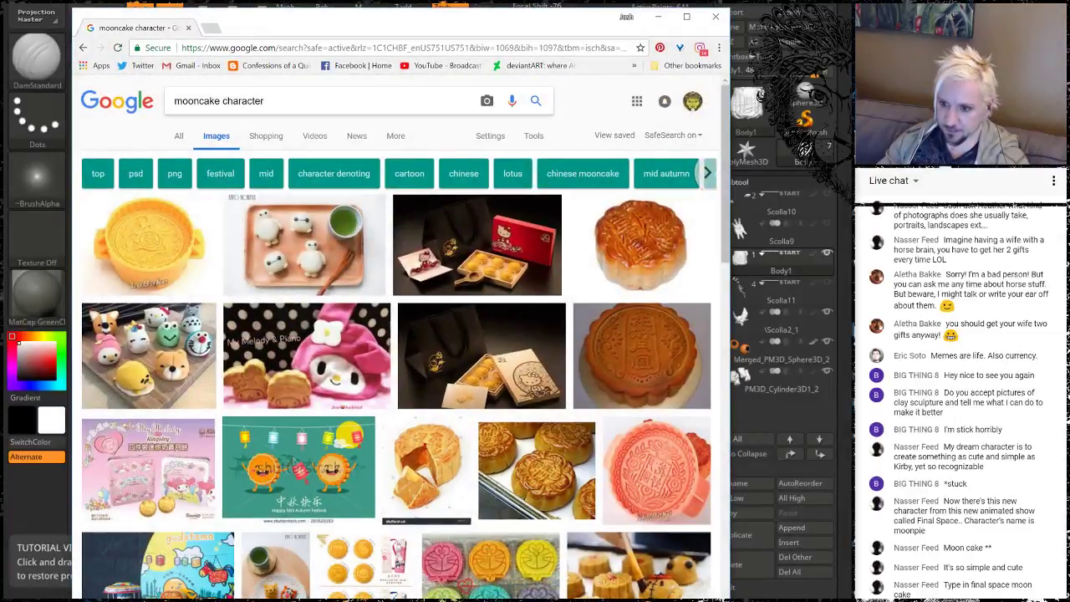
double_click(251, 100)
key(BackSpace)
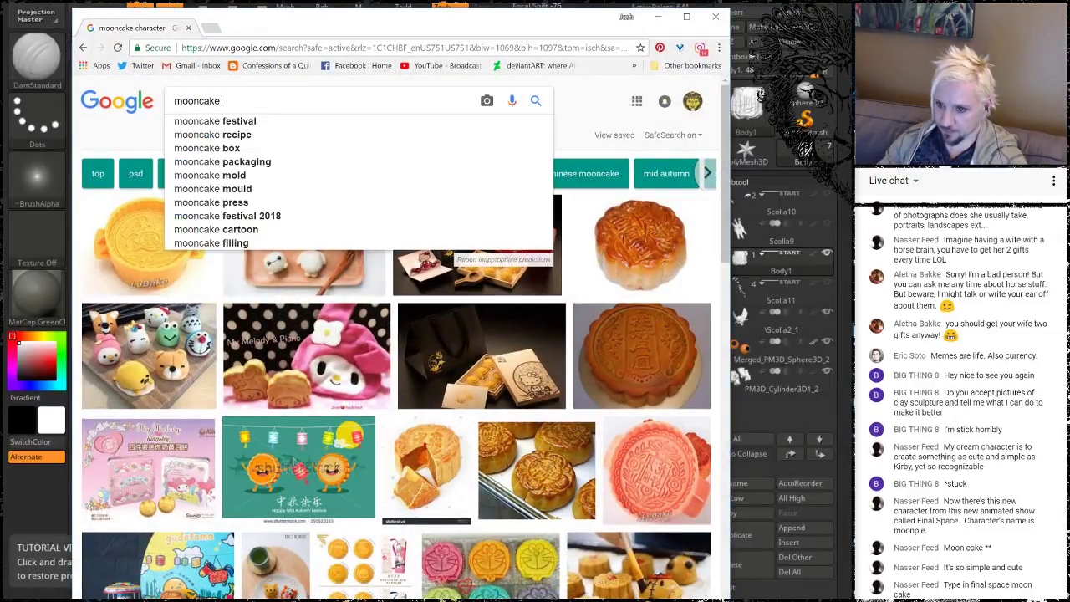
text(final spac)
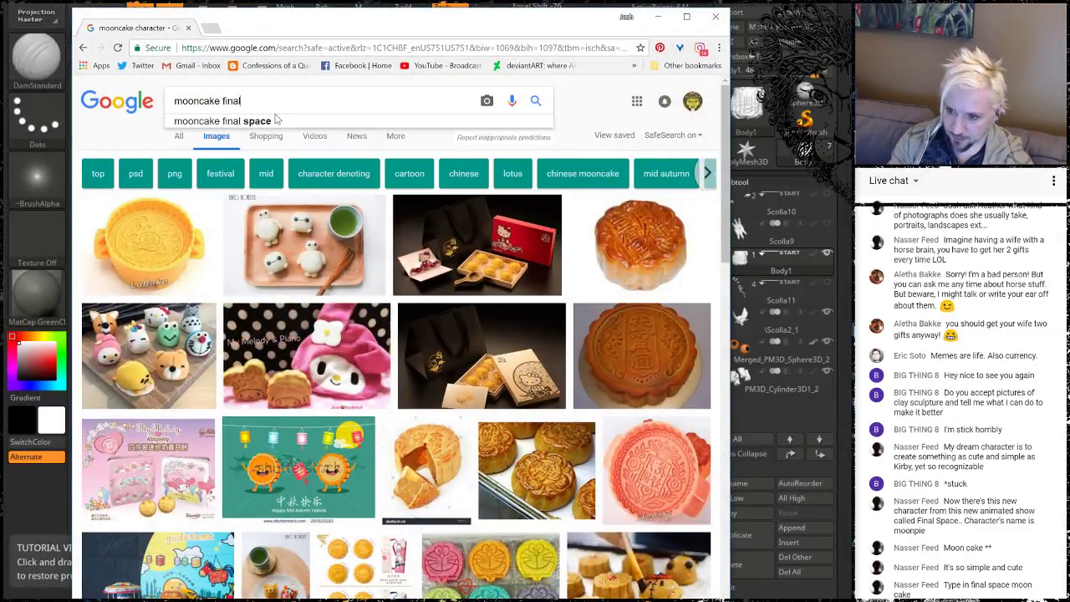
click(250, 120)
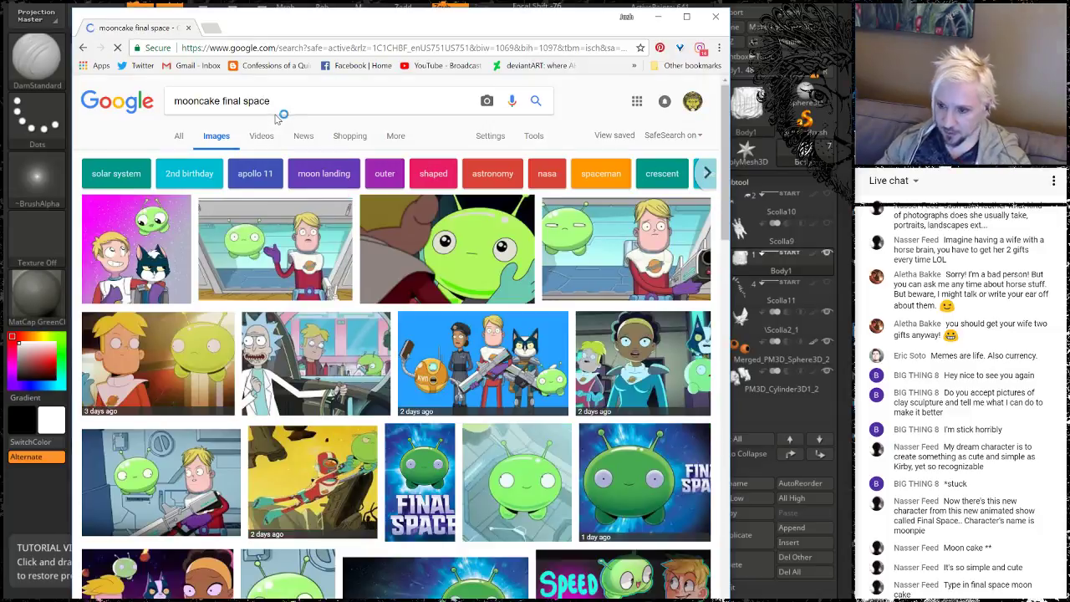
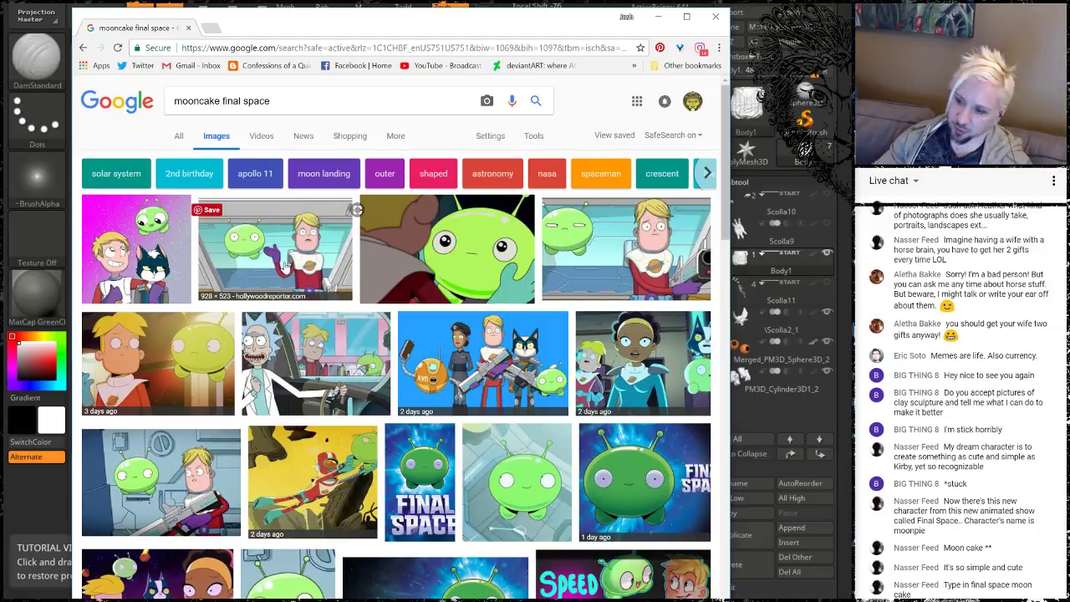
click(658, 17)
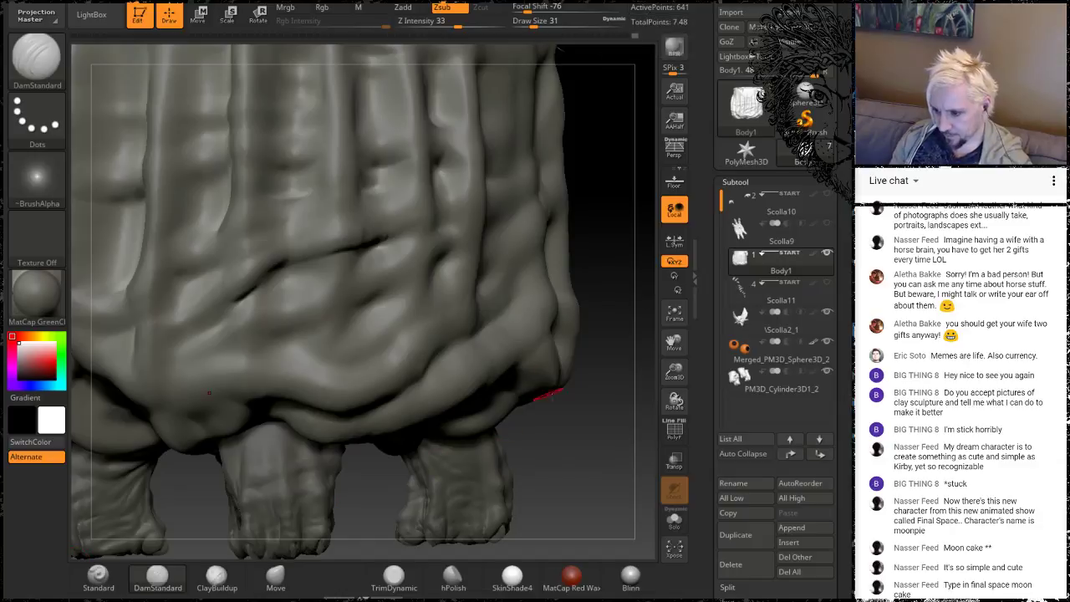
Build up a continuous raised fold along the upper edge of the horizontal crease with the ClayBuildup brush
mouse_move(594, 460)
alt+mouse_down()
mouse_move(581, 351)
mouse_move(585, 397)
mouse_move(559, 379)
mouse_move(493, 426)
mouse_move(501, 472)
mouse_move(488, 456)
mouse_move(502, 434)
mouse_move(515, 477)
mouse_move(528, 474)
alt+mouse_up()
click(215, 576)
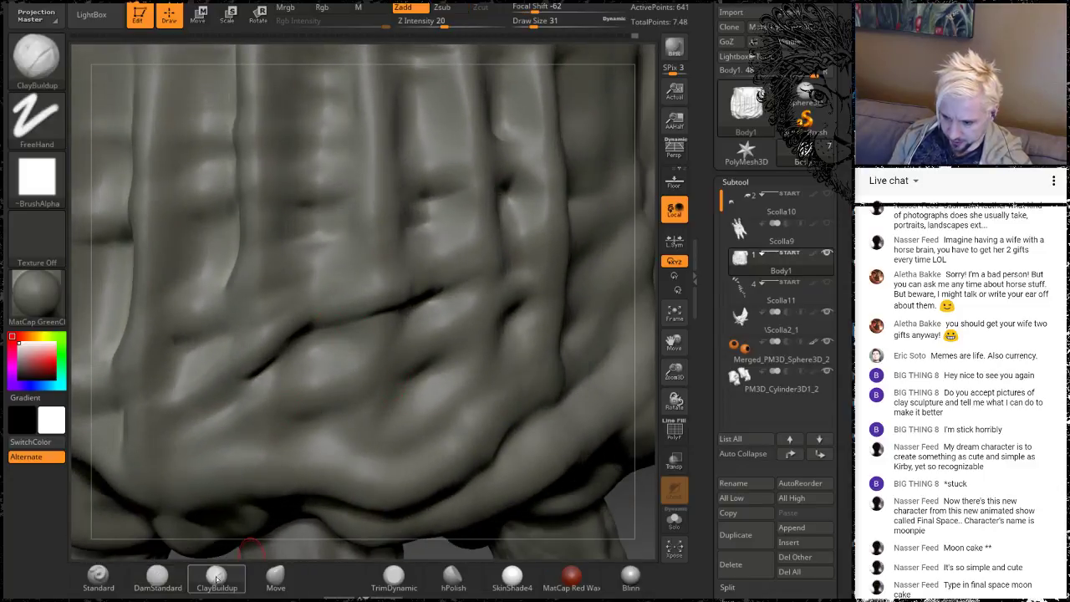
drag(372, 304, 465, 273)
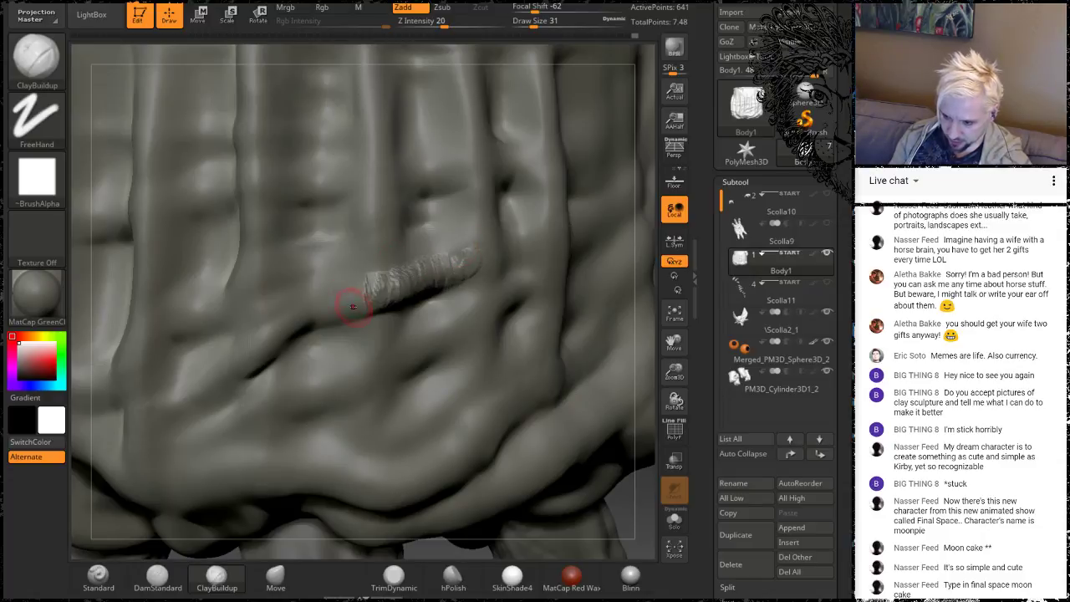
drag(351, 306, 311, 303)
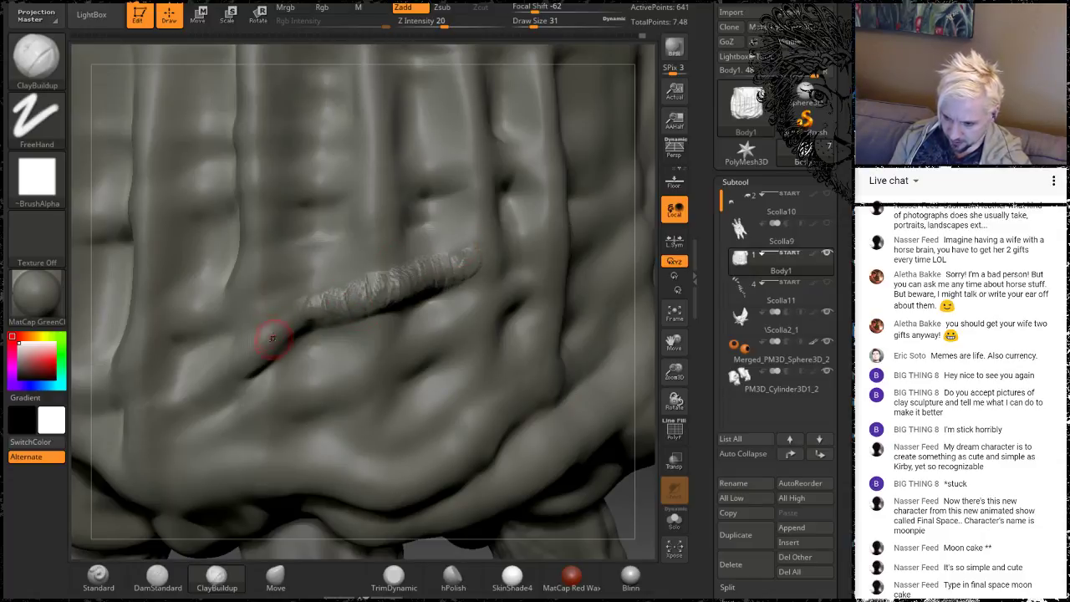
mouse_move(273, 337)
mouse_down()
mouse_move(218, 389)
mouse_move(190, 390)
mouse_move(132, 441)
mouse_up()
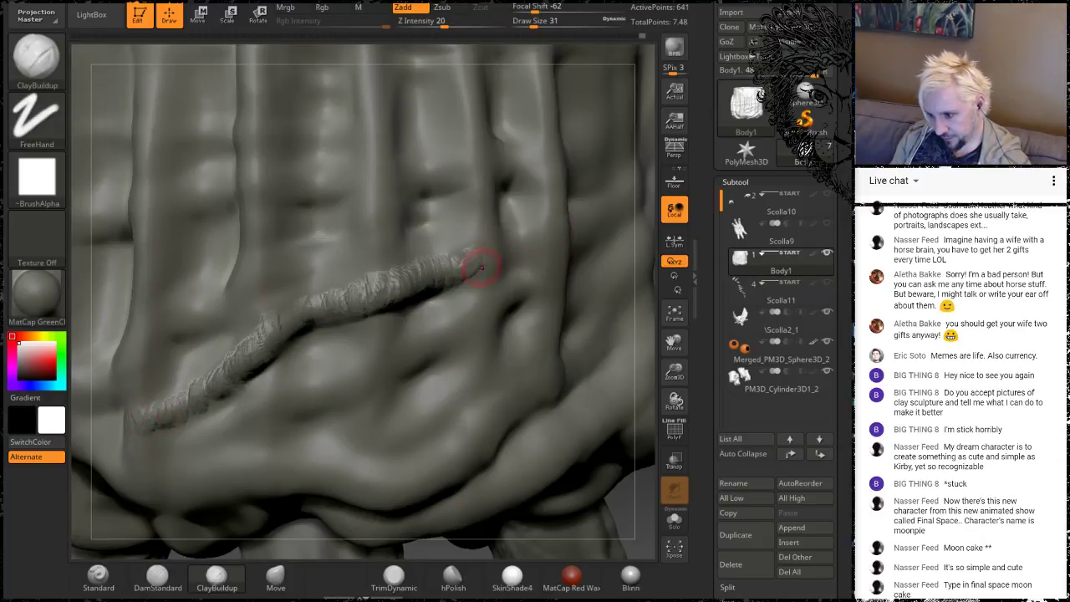
drag(480, 267, 501, 240)
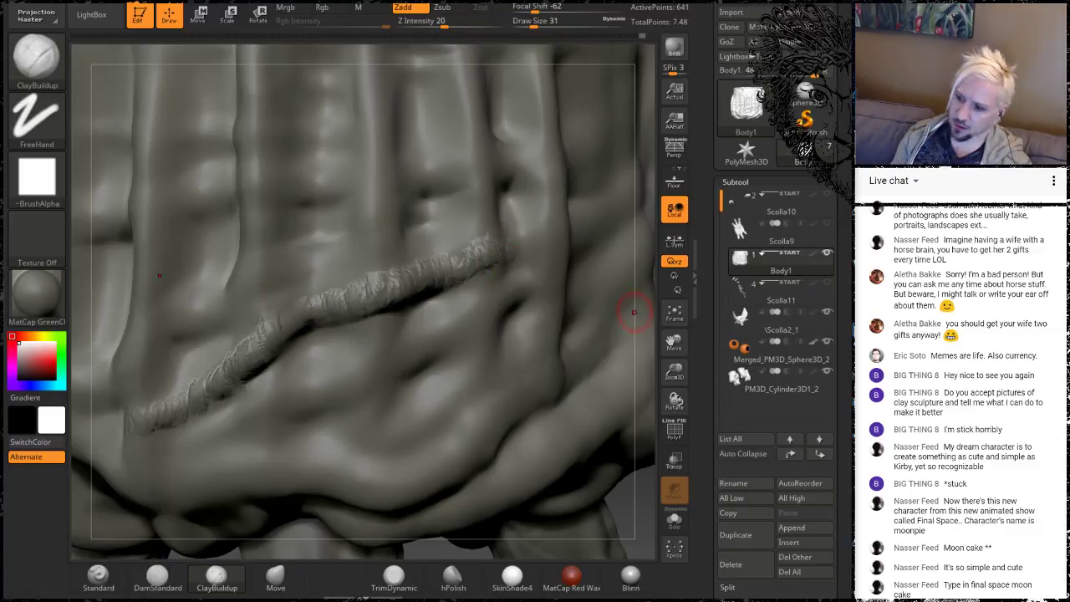
Smooth the new raised fold along its length so it blends into the surrounding skin ridges
mouse_move(640, 321)
alt+mouse_down()
mouse_move(613, 279)
mouse_move(640, 272)
alt+mouse_up()
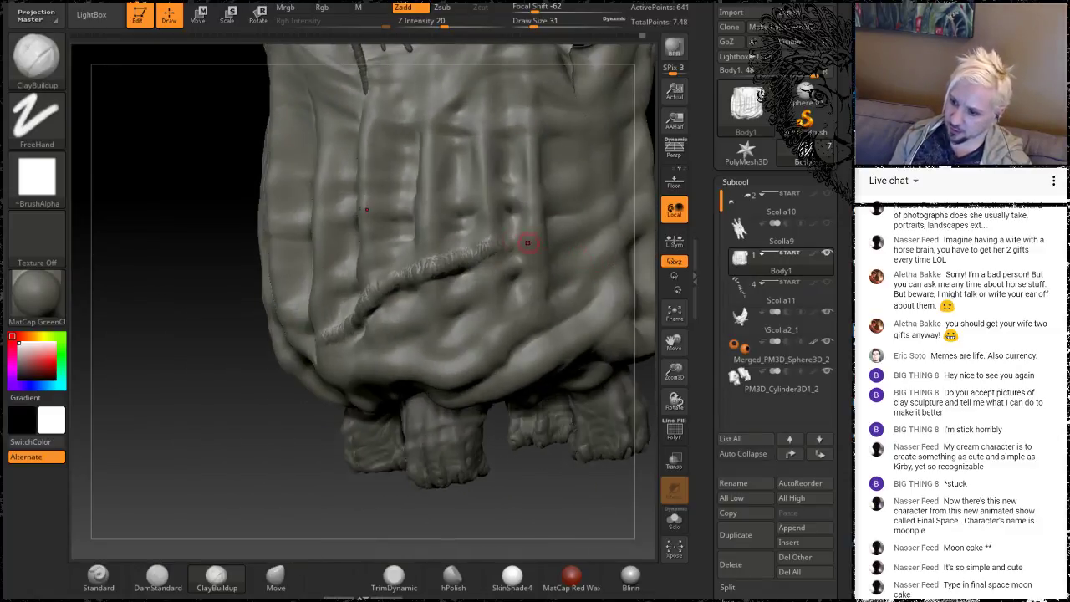
key(shift)
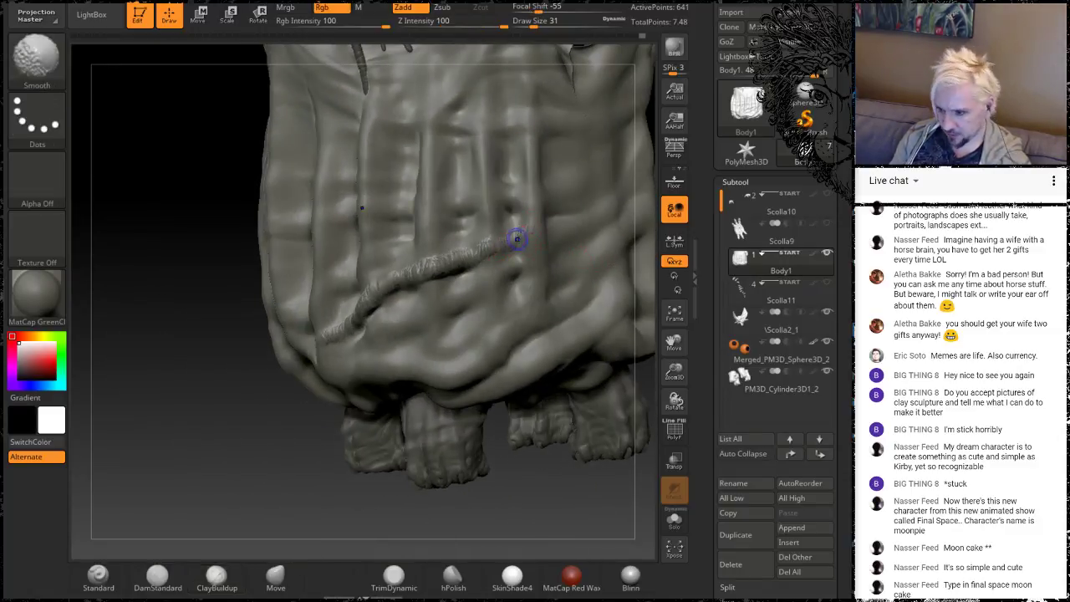
drag(223, 453, 284, 361)
shift+drag(339, 319, 380, 284)
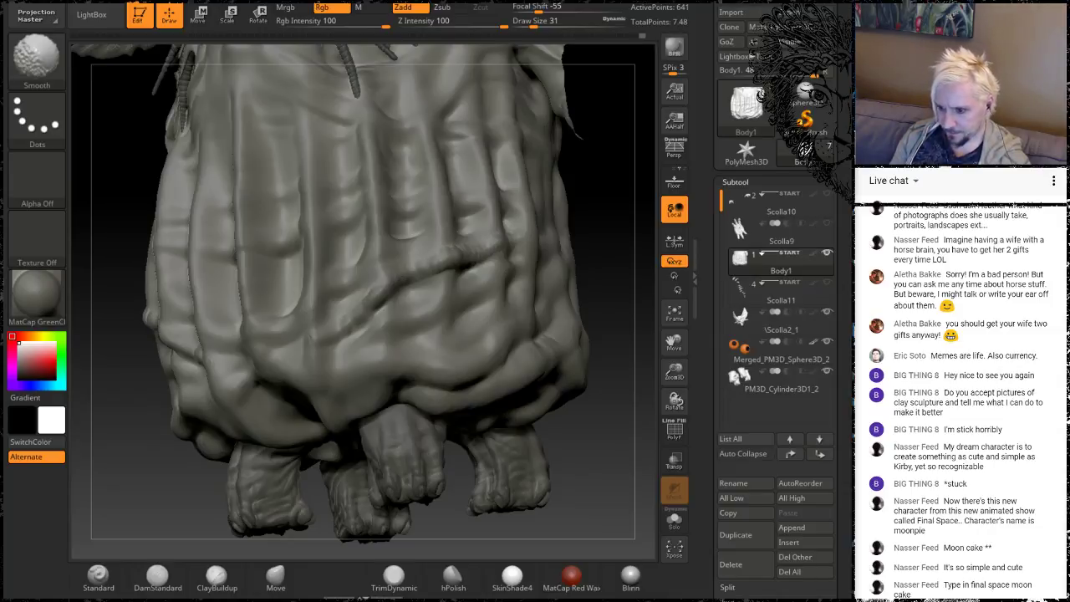
drag(625, 210, 638, 228)
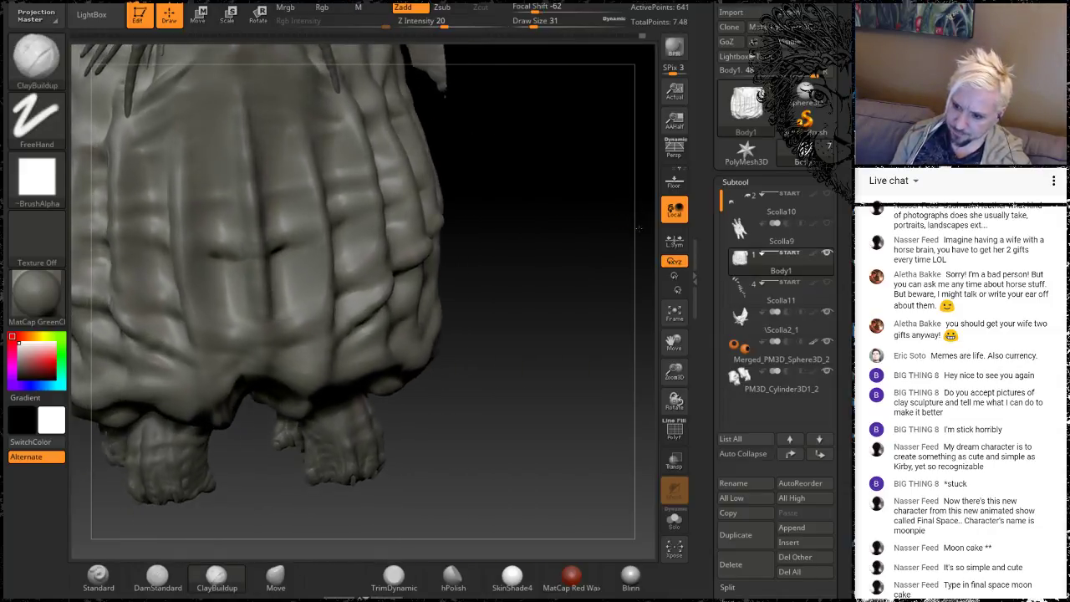
Build up the skin just above the middle of the crease with short vertical ClayBuildup strokes and save the project
mouse_move(638, 227)
right_down()
mouse_move(610, 210)
mouse_move(628, 182)
mouse_move(529, 360)
mouse_move(409, 326)
right_up()
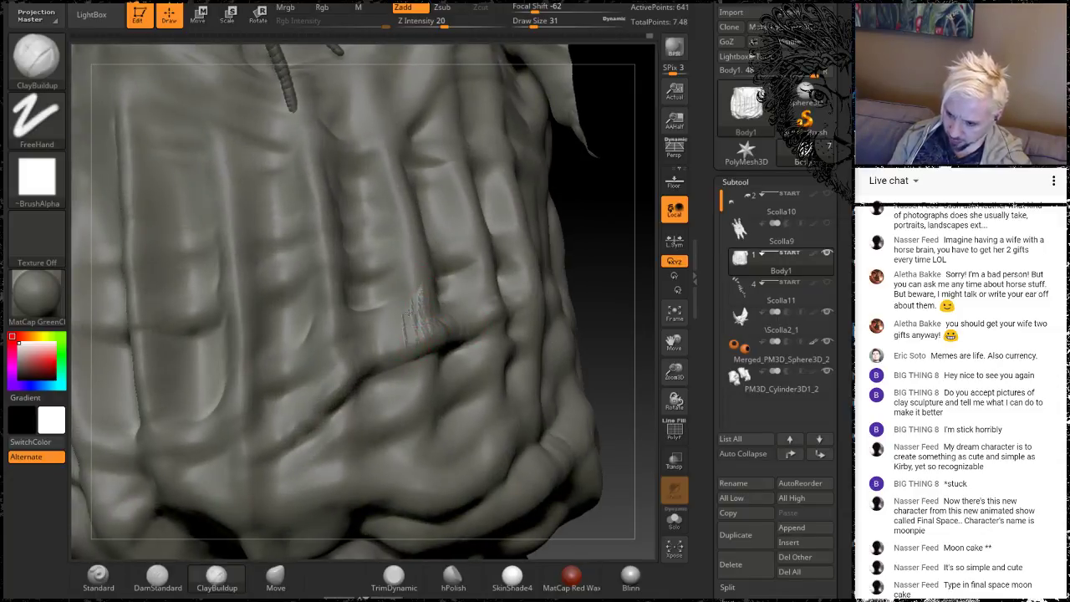
mouse_move(410, 325)
mouse_down()
mouse_move(396, 351)
mouse_move(385, 337)
mouse_move(345, 351)
mouse_up()
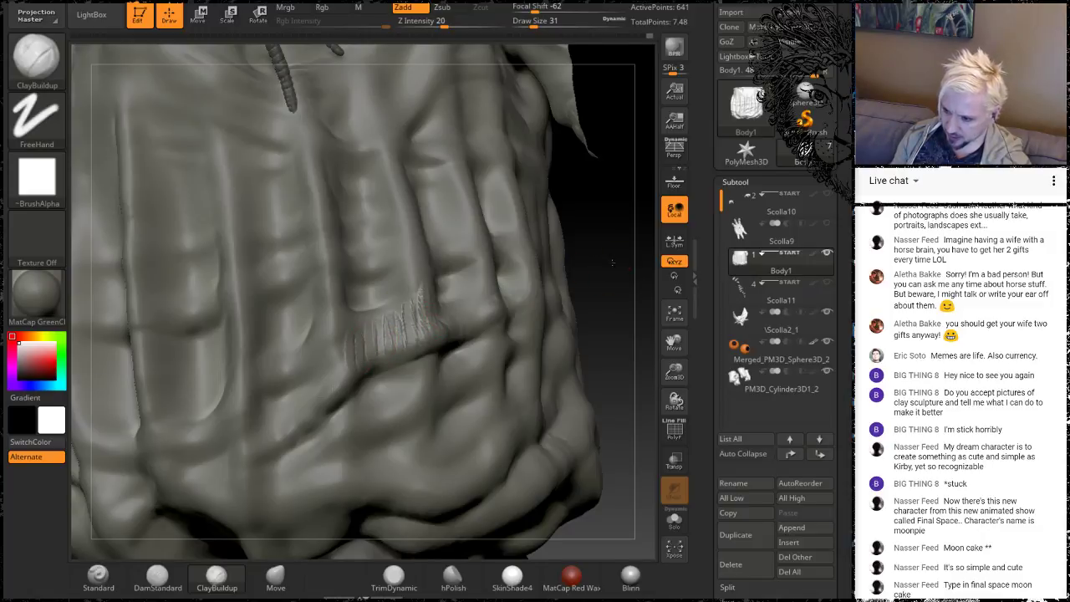
drag(612, 262, 449, 309)
key(ctrl+s)
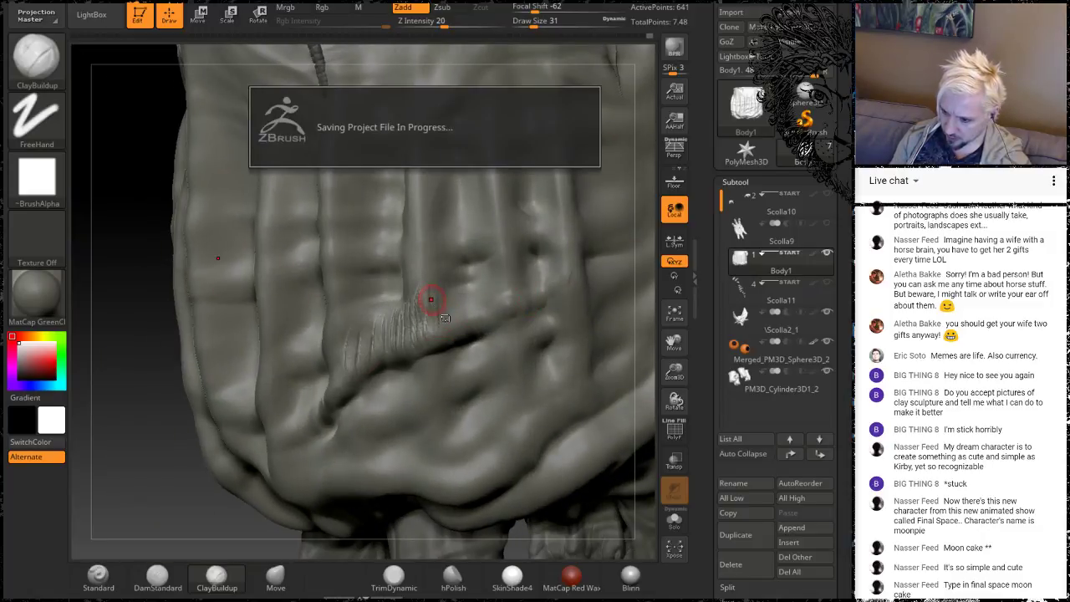
Extend the ClayBuildup strokes above the crease across the neighbouring ridges towards both ends of the fold
right_drag(431, 299, 445, 343)
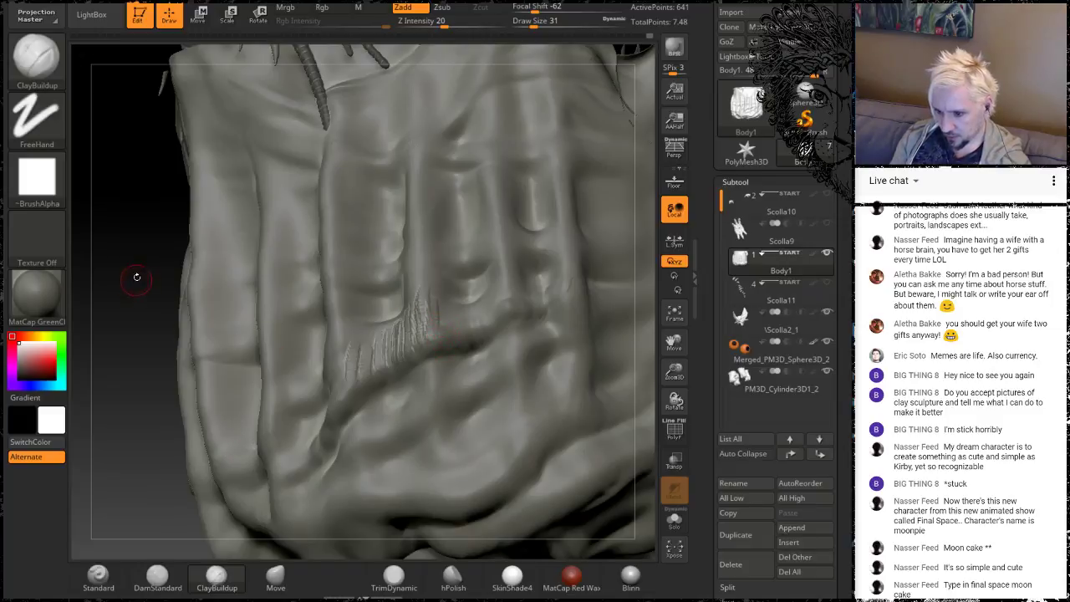
drag(136, 276, 144, 294)
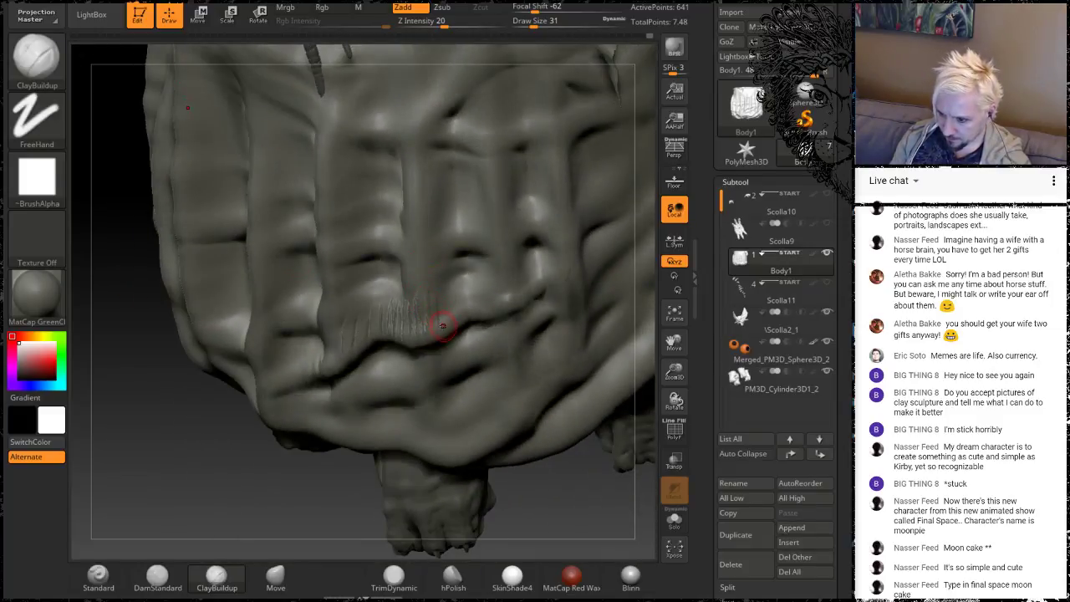
drag(447, 303, 505, 290)
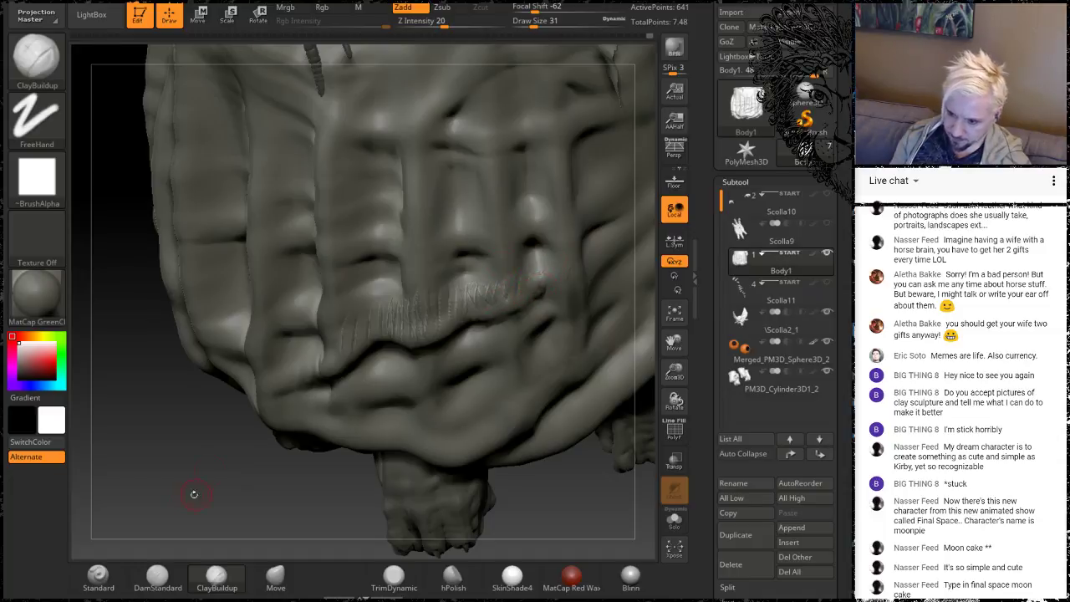
drag(194, 494, 355, 295)
mouse_move(397, 330)
mouse_down()
mouse_move(377, 325)
mouse_move(362, 343)
mouse_move(346, 326)
mouse_move(331, 352)
mouse_up()
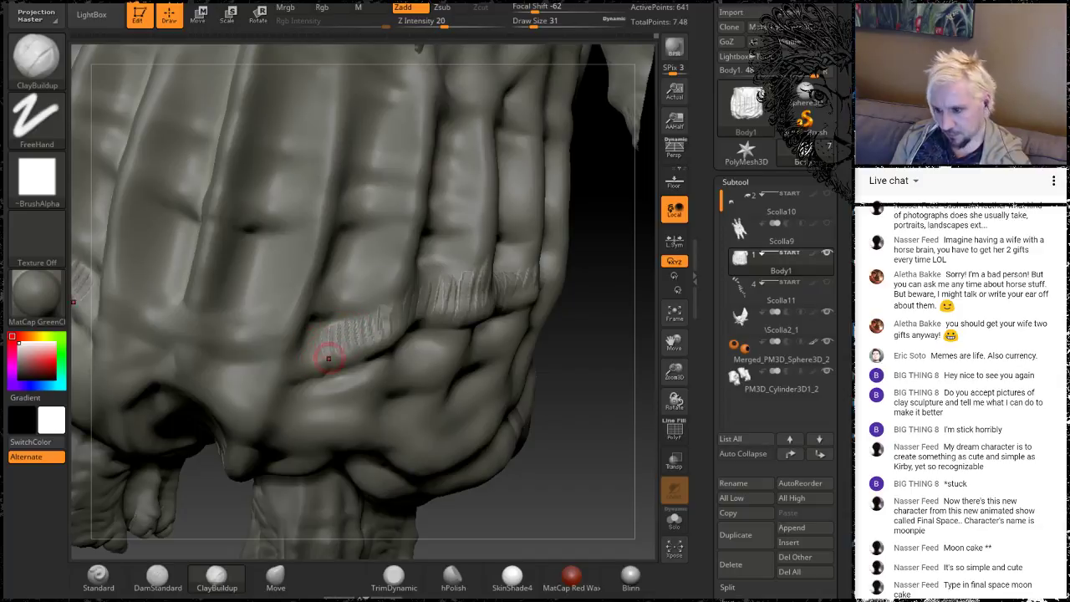
Smooth the rough clay strokes above the crease so the overhanging fold blends into the vertical ridges
key(shift)
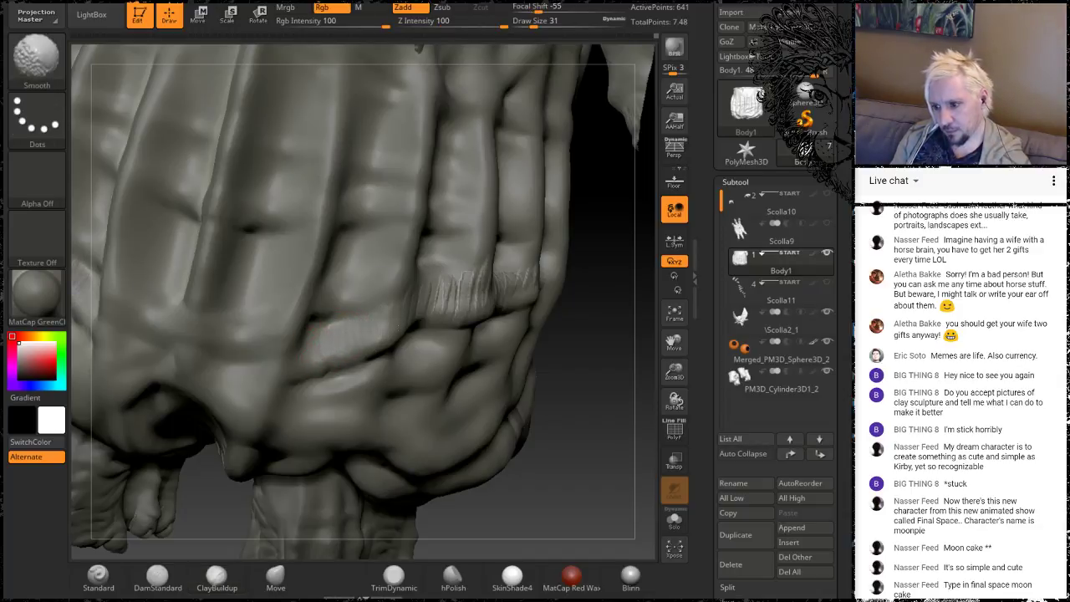
shift+drag(446, 294, 478, 288)
drag(585, 356, 648, 351)
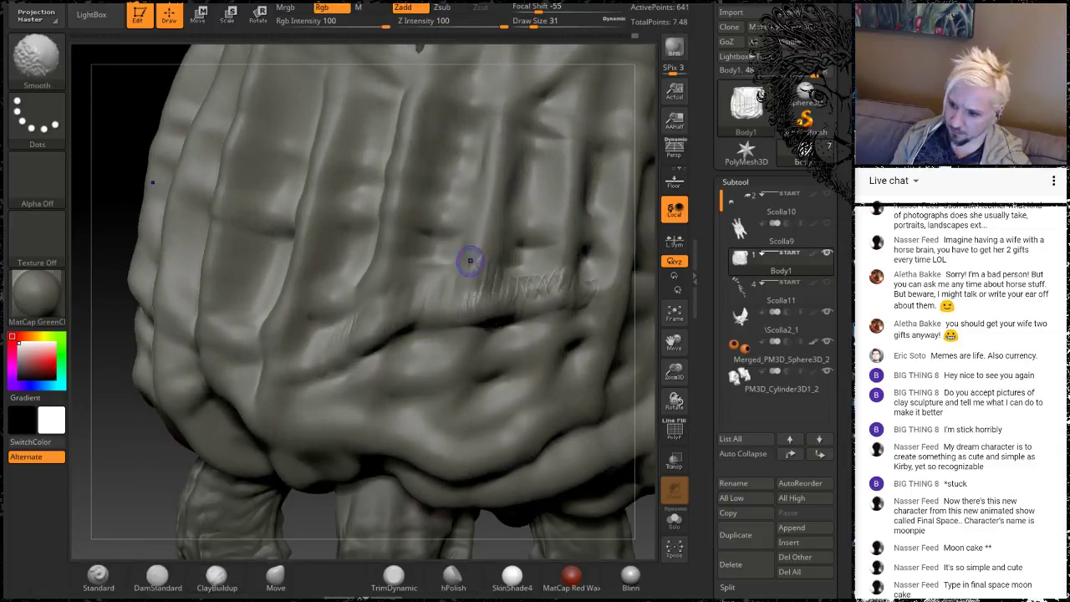
shift+drag(470, 260, 463, 282)
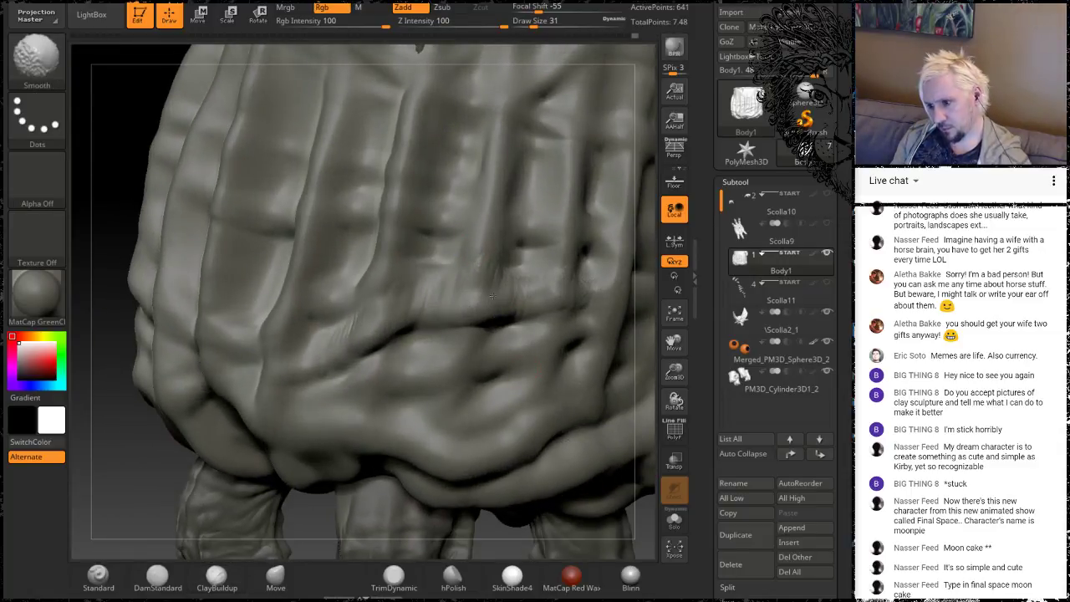
shift+drag(341, 333, 354, 284)
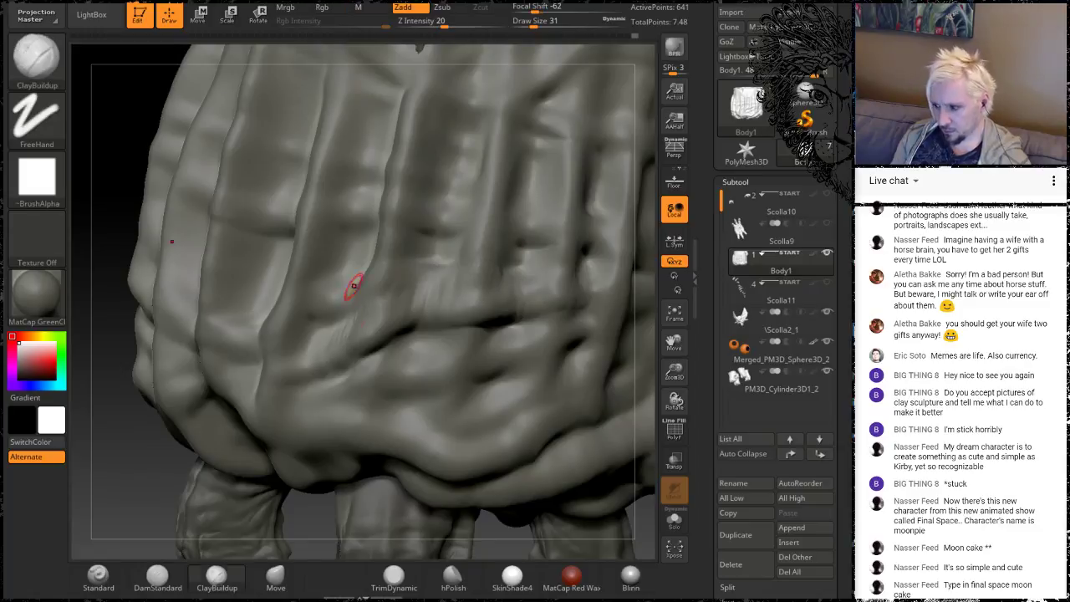
right_drag(107, 483, 346, 351)
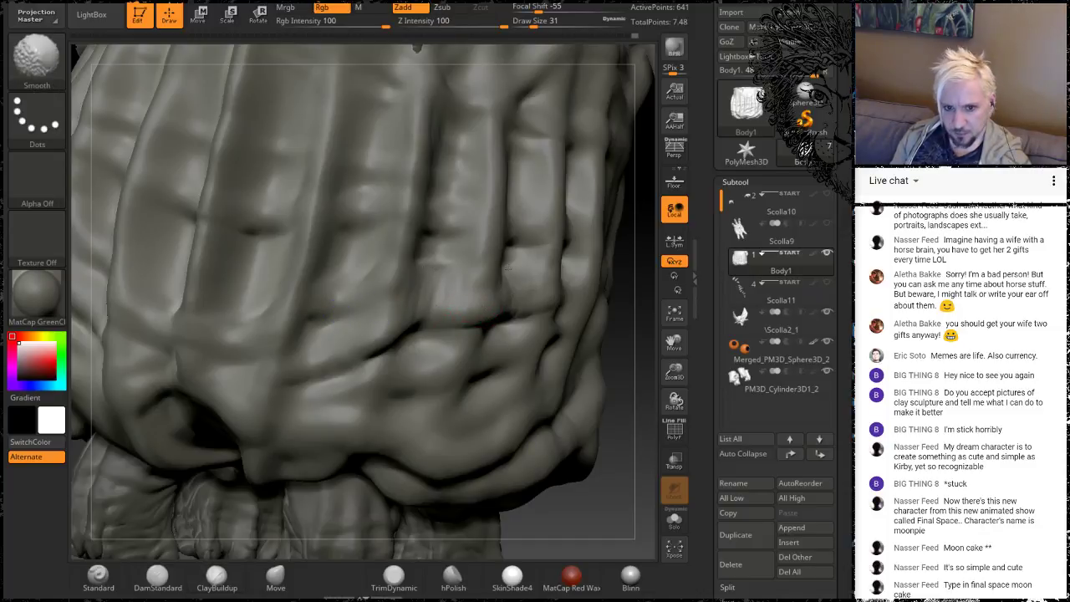
mouse_move(621, 359)
mouse_down()
mouse_move(638, 358)
mouse_move(572, 346)
mouse_up()
alt+drag(602, 401, 561, 341)
right_drag(560, 343, 410, 346)
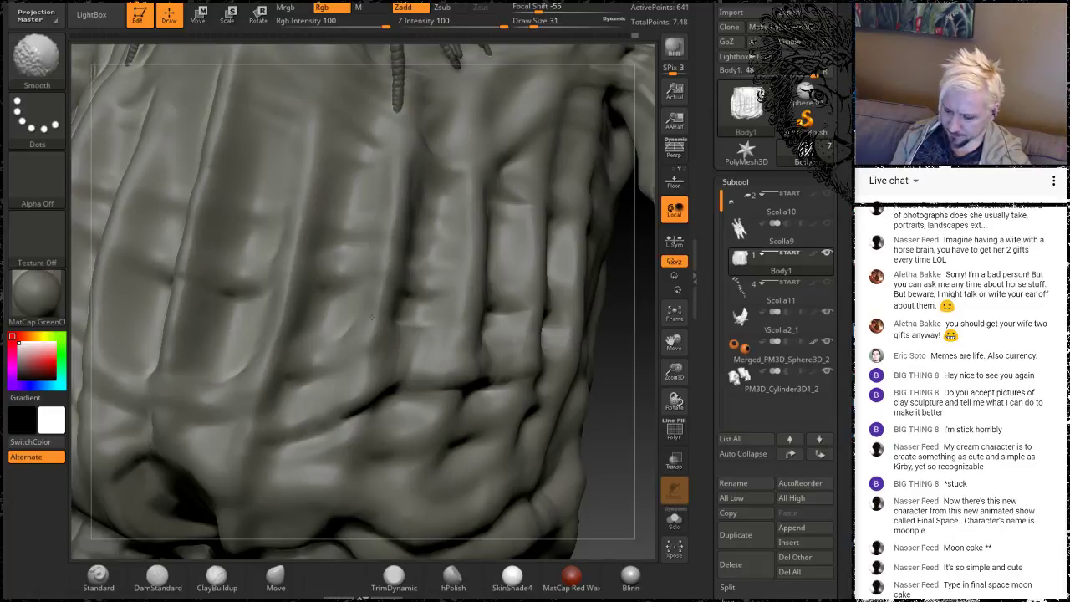
Set the ClayBuildup draw size to 59 and thicken the overhanging fold above the rear half of the crease
mouse_move(616, 446)
right_down()
mouse_move(584, 343)
mouse_move(600, 438)
mouse_move(564, 447)
right_up()
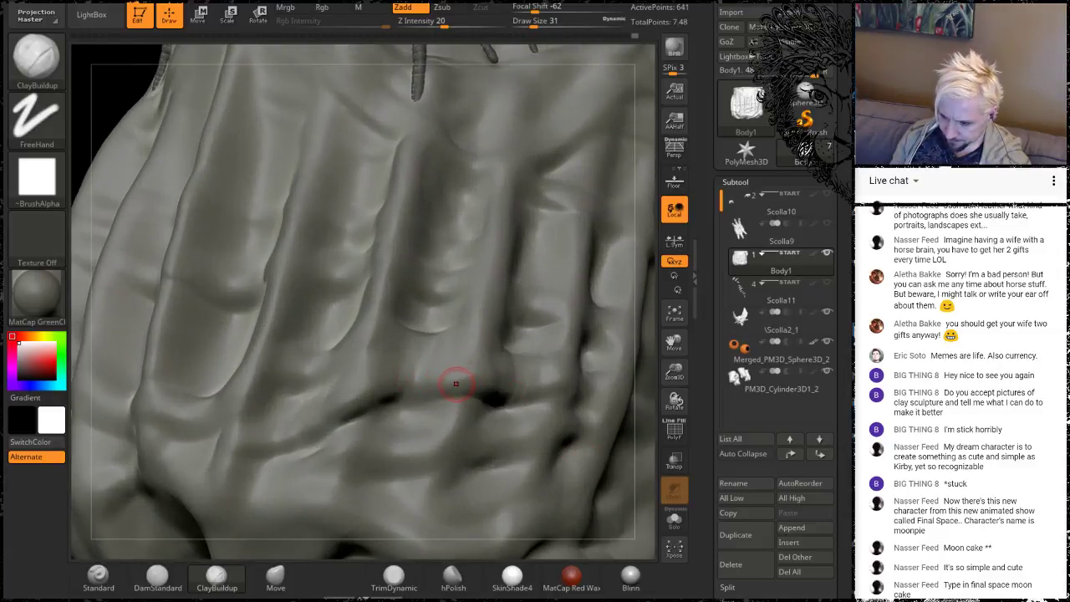
key(space)
drag(447, 379, 450, 381)
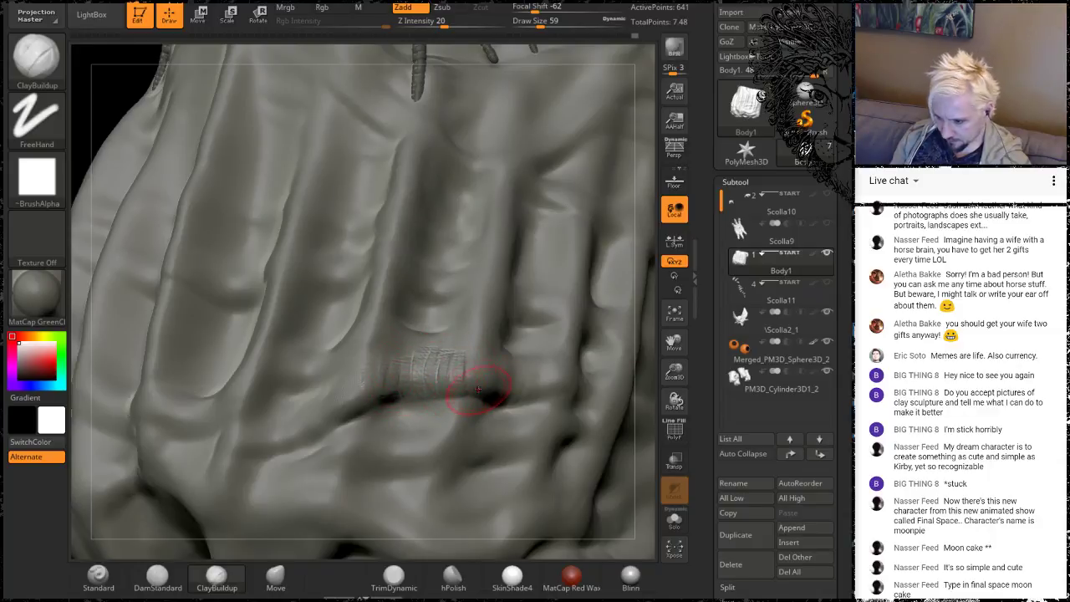
mouse_move(478, 388)
mouse_down()
mouse_move(490, 372)
mouse_move(481, 394)
mouse_move(496, 375)
mouse_move(504, 397)
mouse_move(552, 387)
mouse_up()
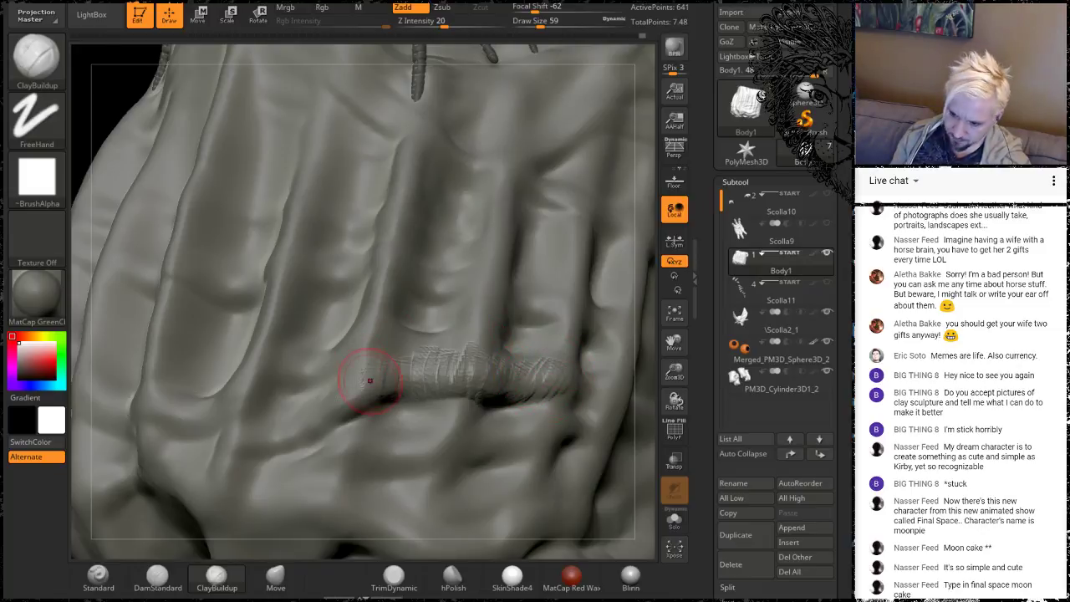
Extend the ClayBuildup strokes to the front end of the crease and smooth the overhanging fold into the ridges
mouse_move(361, 380)
mouse_down()
mouse_move(330, 387)
mouse_move(342, 376)
mouse_up()
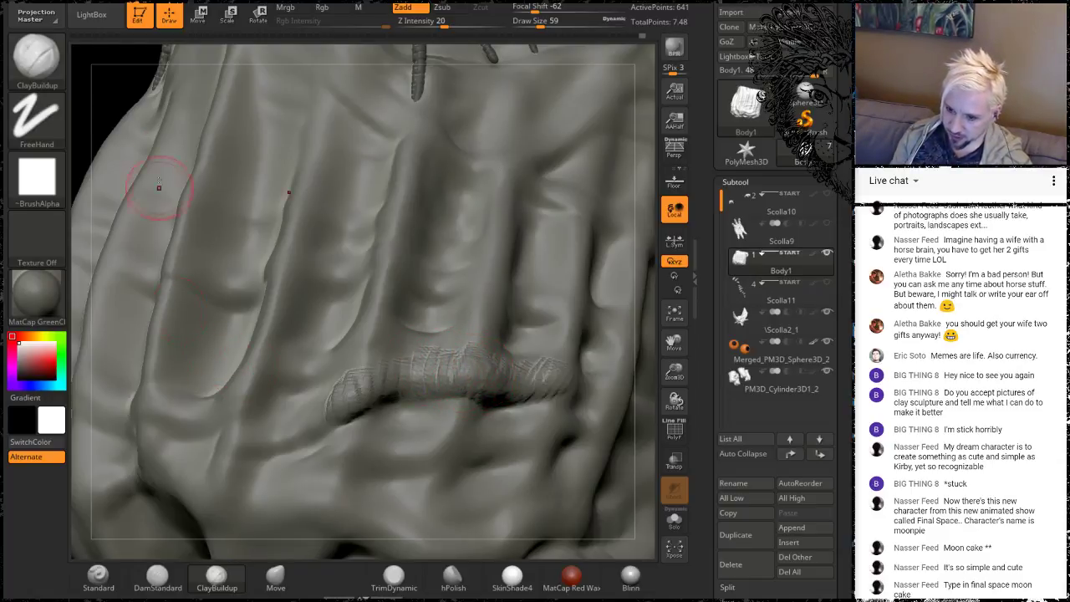
drag(115, 87, 314, 265)
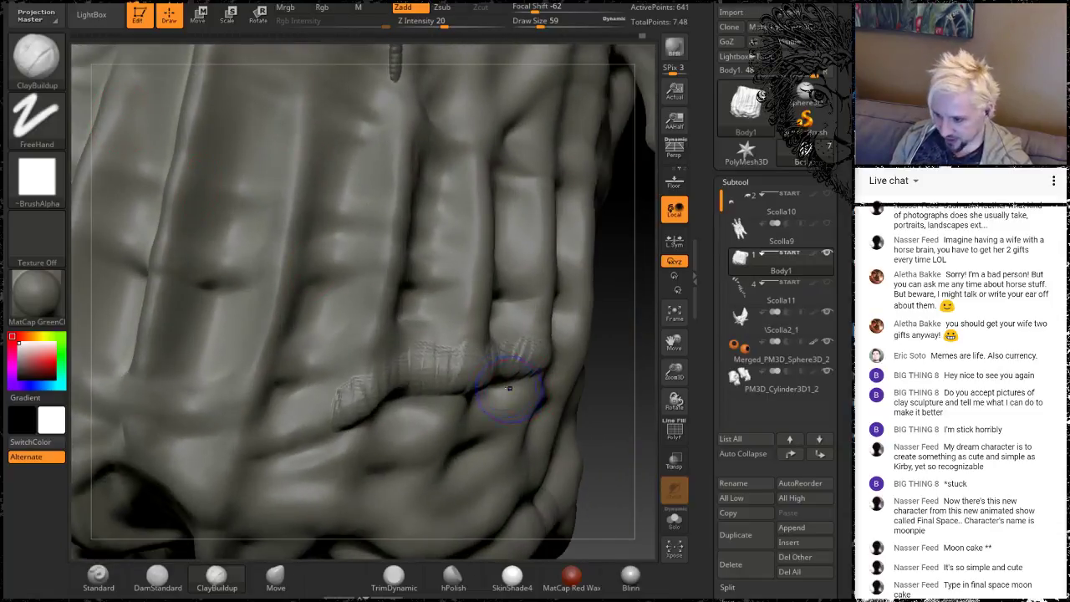
key(shift)
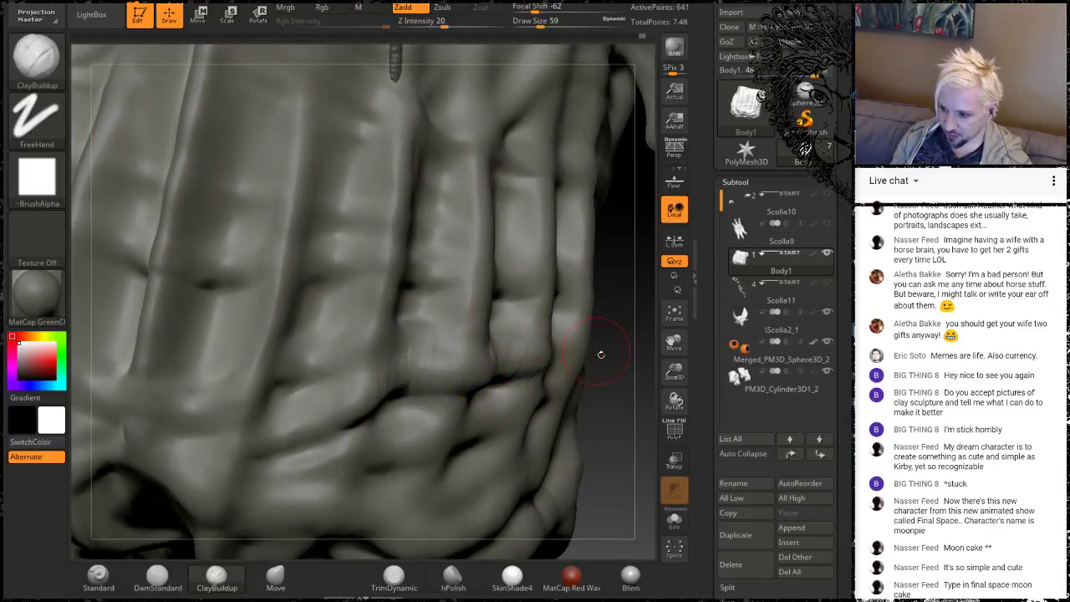
drag(603, 393, 584, 383)
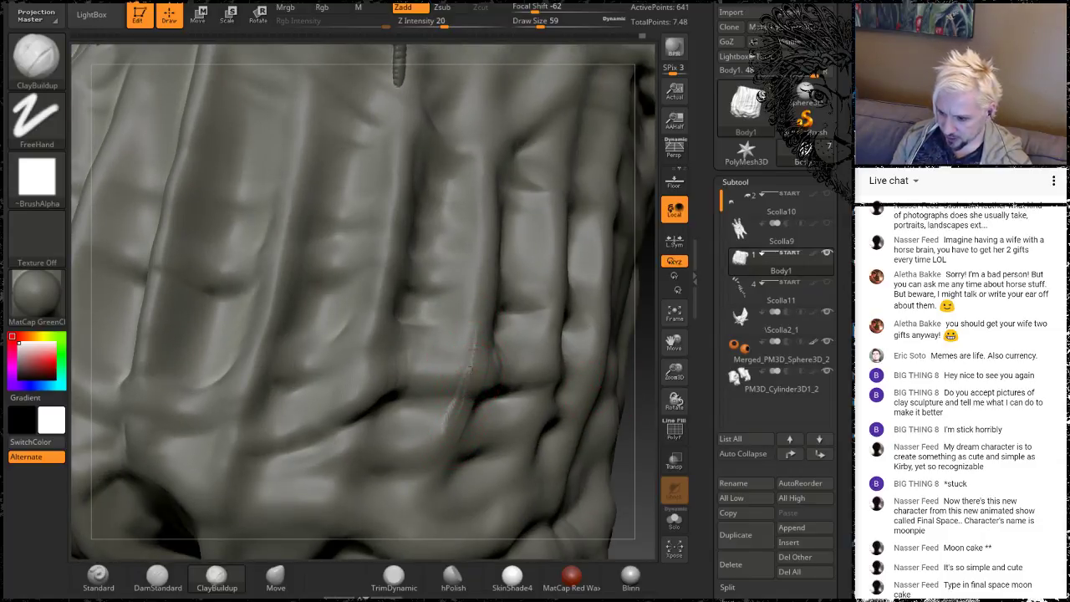
Build up the vertical ridge where it crosses the middle of the crease and smooth the strokes into the fold
drag(471, 367, 473, 372)
mouse_move(633, 382)
mouse_down()
mouse_move(619, 391)
mouse_move(493, 381)
mouse_move(485, 363)
mouse_move(495, 376)
mouse_move(468, 360)
mouse_move(485, 330)
mouse_up()
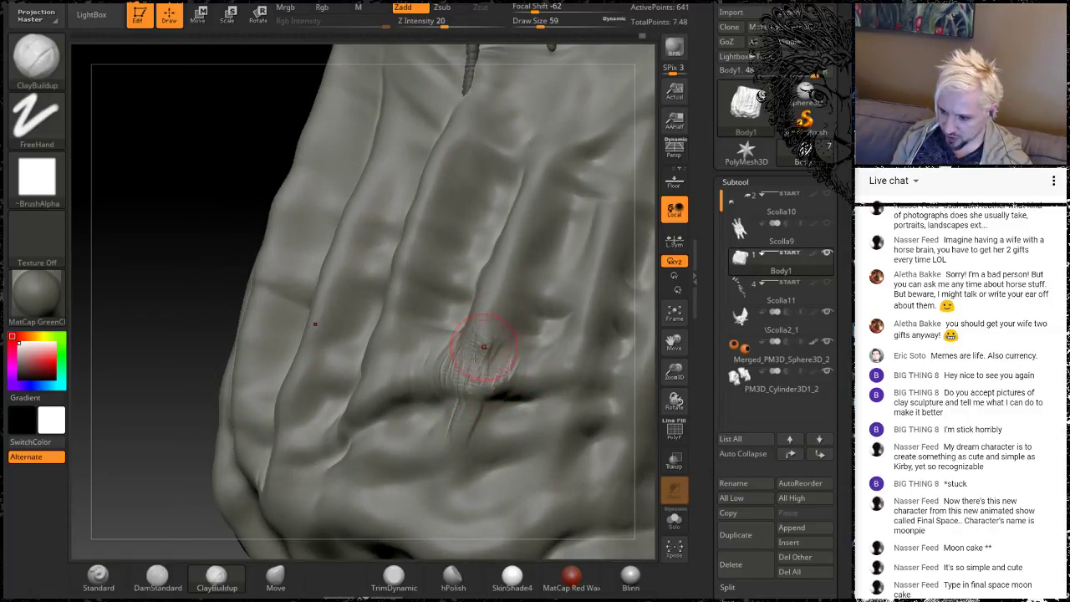
drag(205, 263, 314, 280)
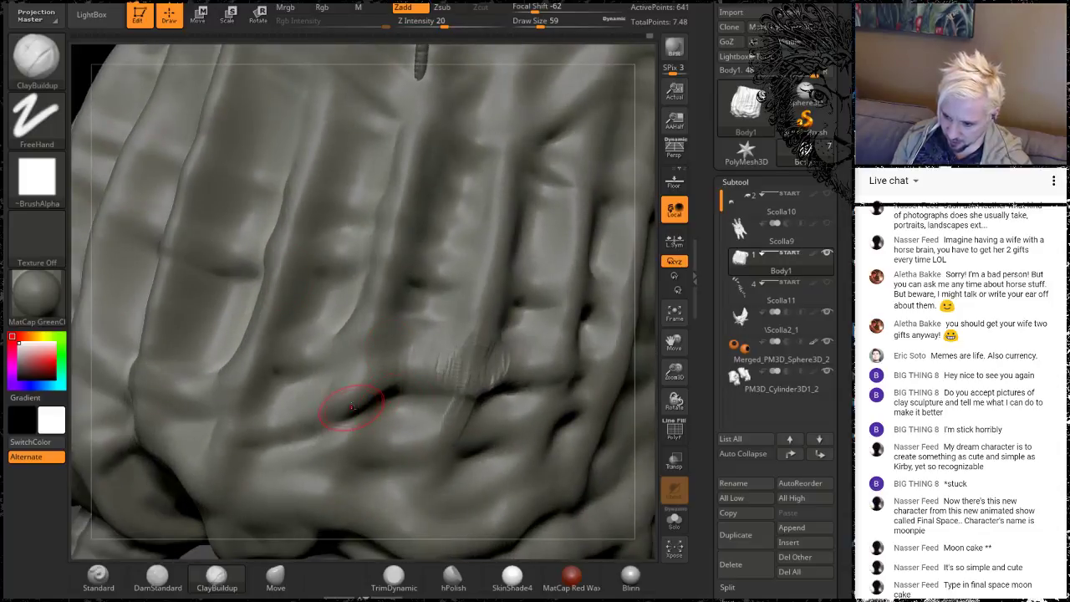
mouse_move(352, 407)
mouse_down()
mouse_move(342, 392)
mouse_move(368, 382)
mouse_move(346, 391)
mouse_move(361, 394)
mouse_move(351, 417)
mouse_up()
shift+drag(437, 409, 457, 395)
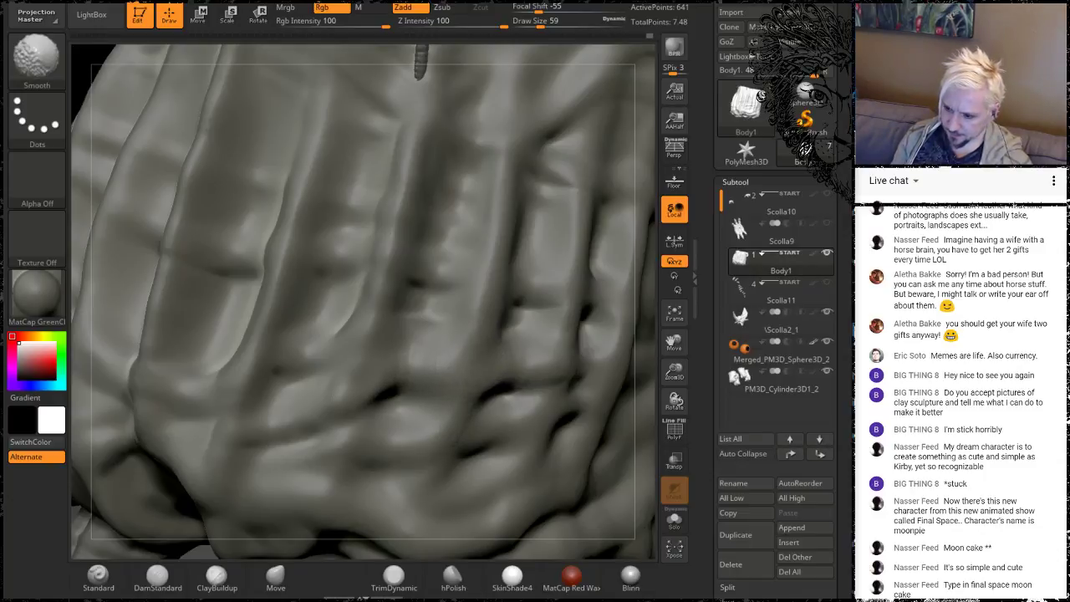
Set the ClayBuildup draw size to 35 and build a narrow lip above the middle and rear of the crease
click(158, 575)
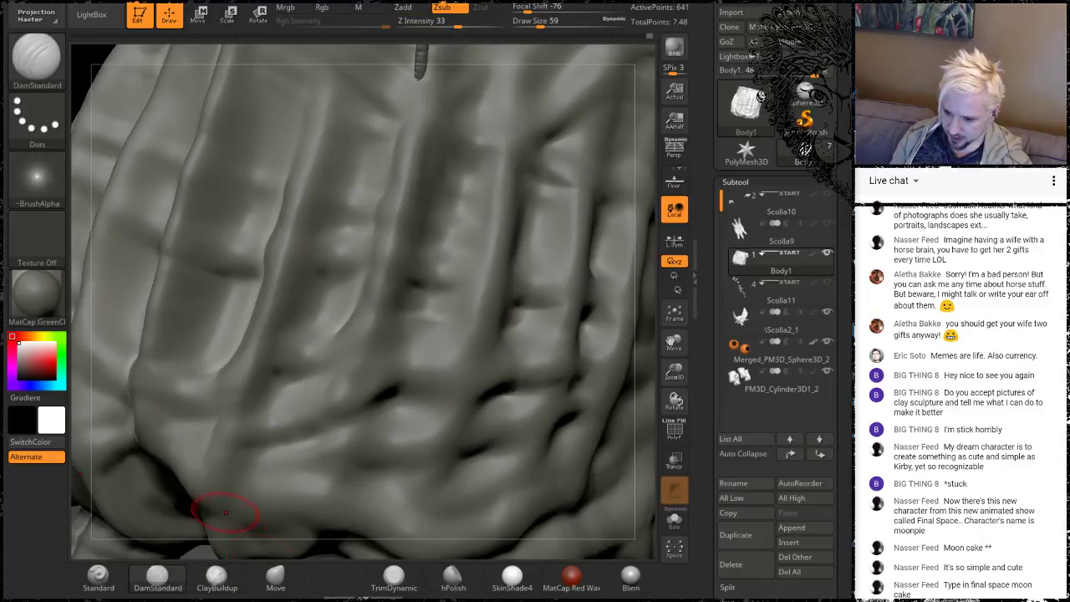
click(218, 582)
key(space)
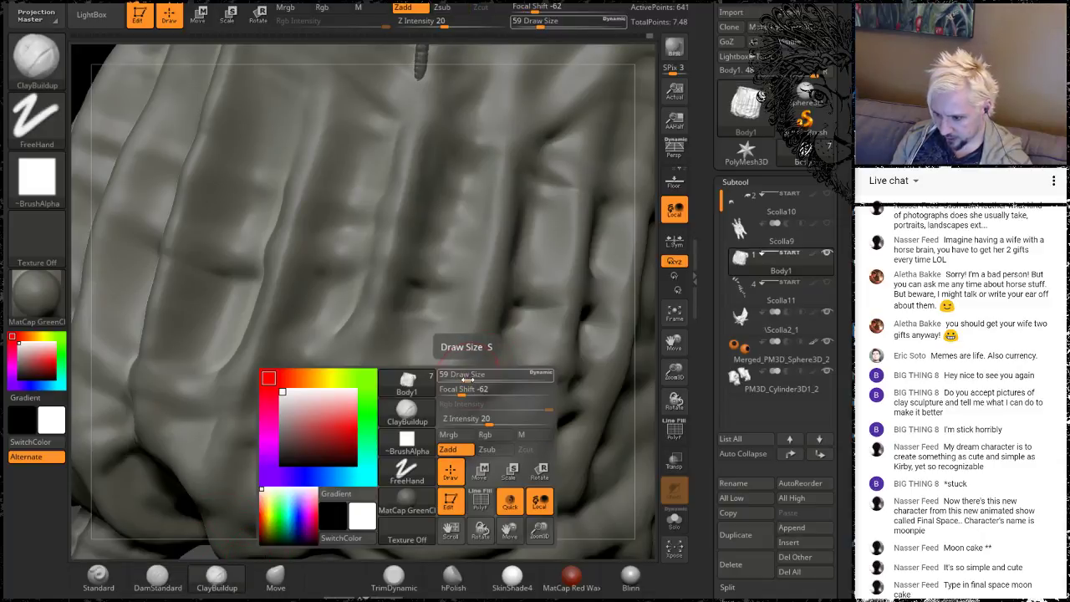
drag(473, 381, 461, 380)
mouse_move(645, 368)
mouse_down()
mouse_move(410, 363)
mouse_move(475, 365)
mouse_move(510, 381)
mouse_up()
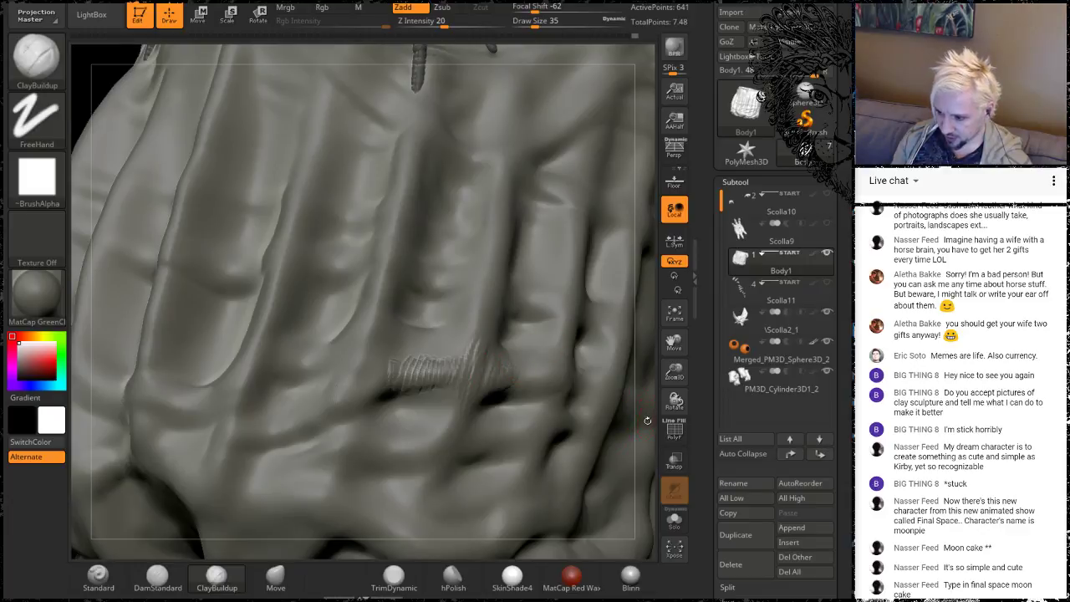
drag(647, 419, 558, 379)
drag(482, 393, 565, 374)
Continue the narrow ClayBuildup lip forward along the crease down to its lower front end
drag(167, 215, 298, 313)
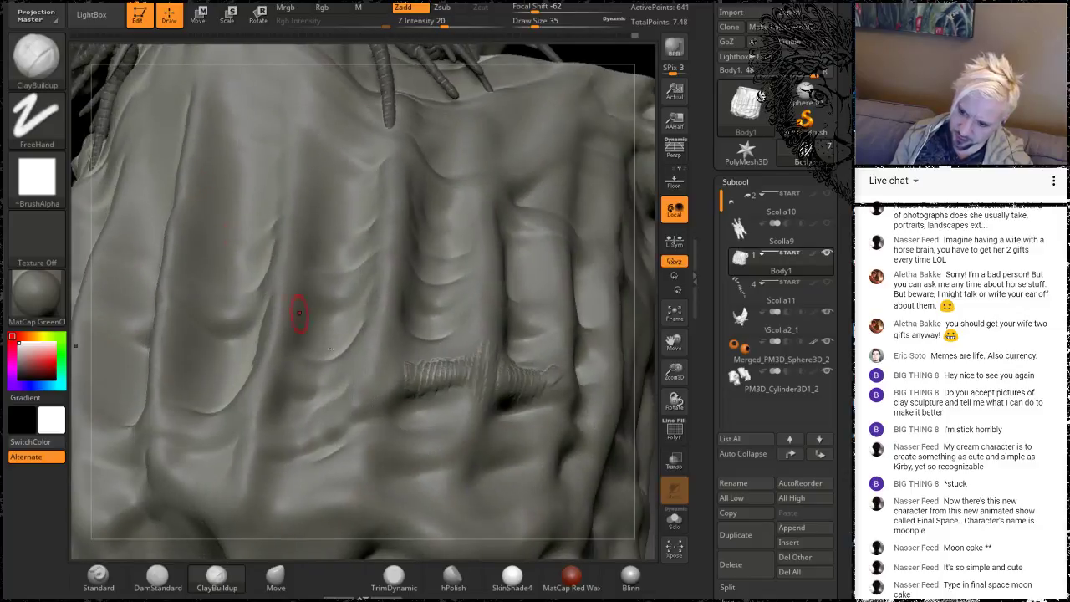
mouse_move(396, 381)
mouse_down()
mouse_move(365, 385)
mouse_move(336, 418)
mouse_up()
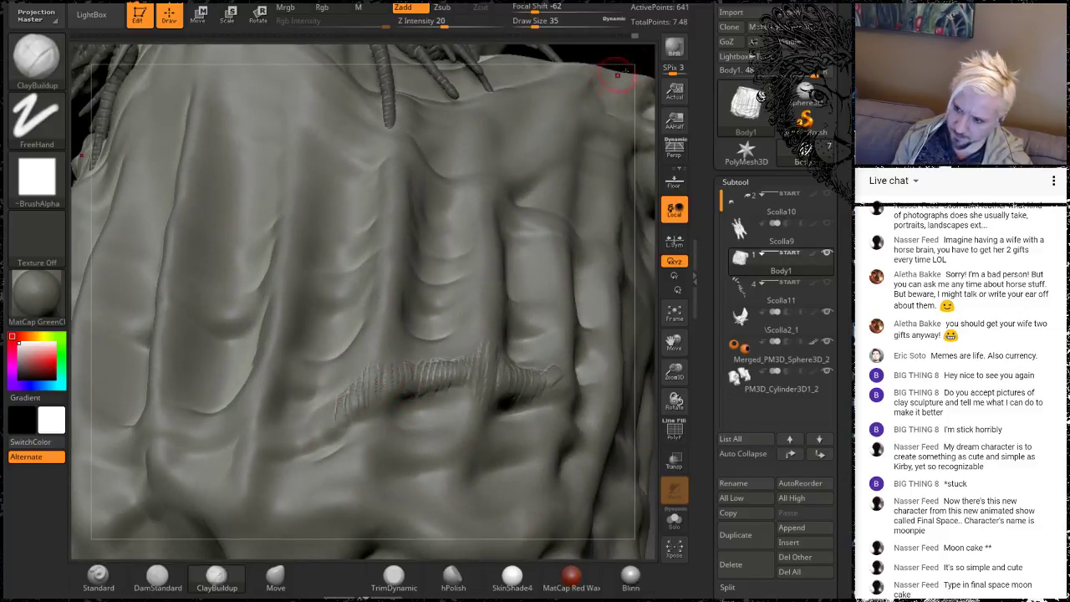
drag(645, 56, 533, 200)
mouse_move(361, 388)
mouse_down()
mouse_move(297, 427)
mouse_move(244, 443)
mouse_up()
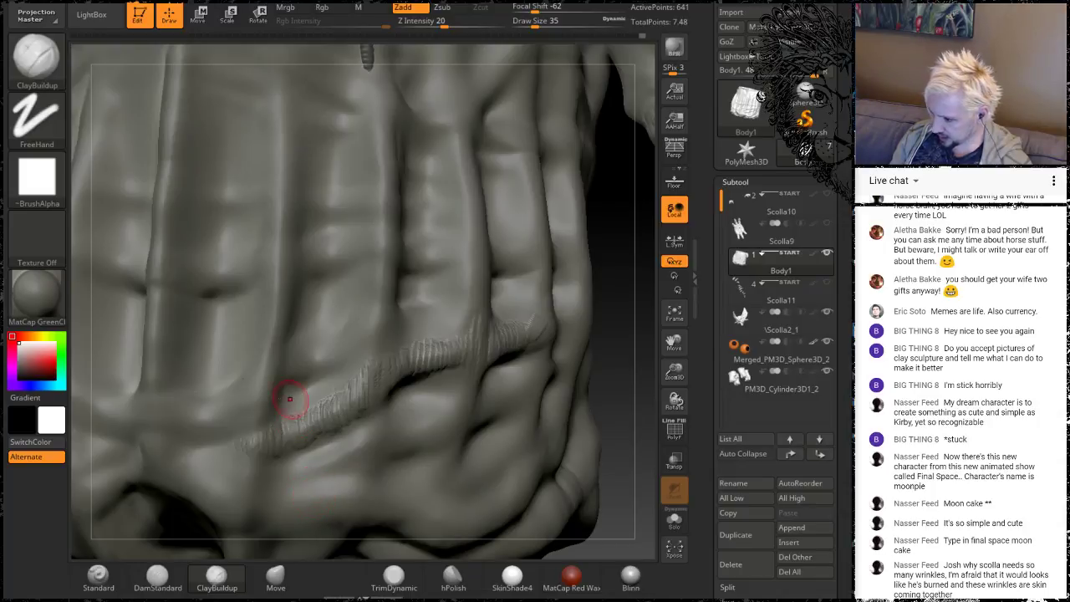
Smooth the new lip along the whole crease and blend its front end into the lower belly folds
key(shift)
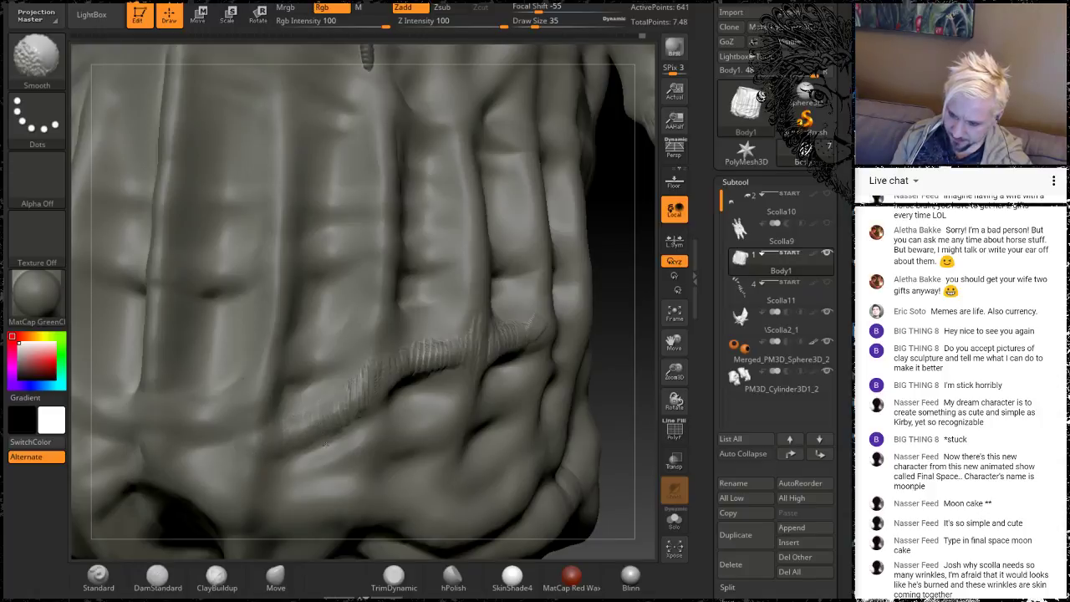
shift+drag(531, 320, 421, 391)
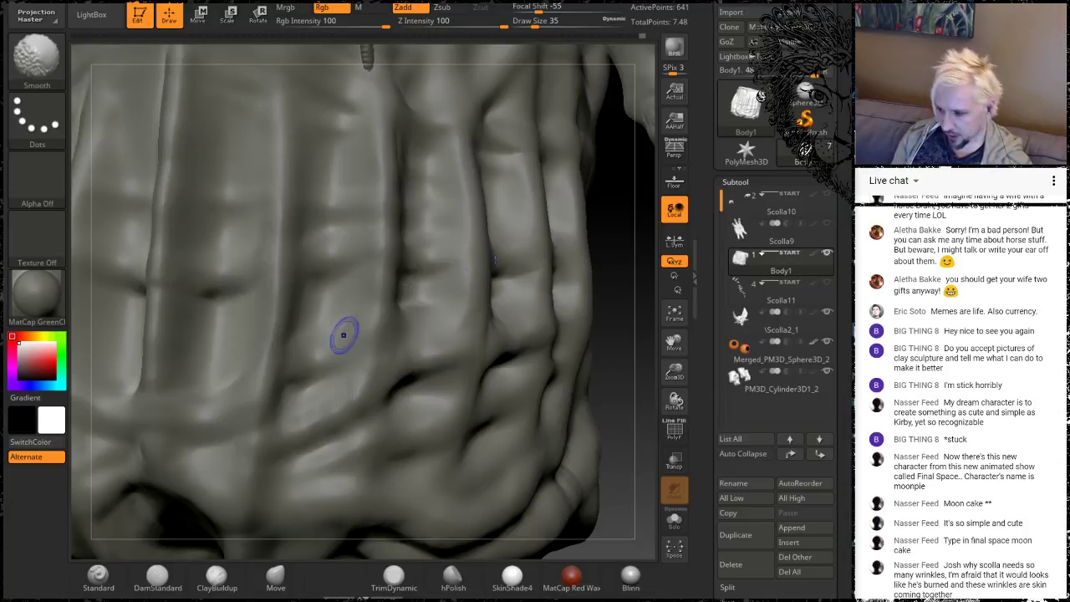
mouse_move(631, 363)
alt+mouse_down()
mouse_move(597, 281)
mouse_move(489, 375)
mouse_move(544, 377)
mouse_move(541, 398)
mouse_move(535, 369)
mouse_move(496, 432)
alt+mouse_up()
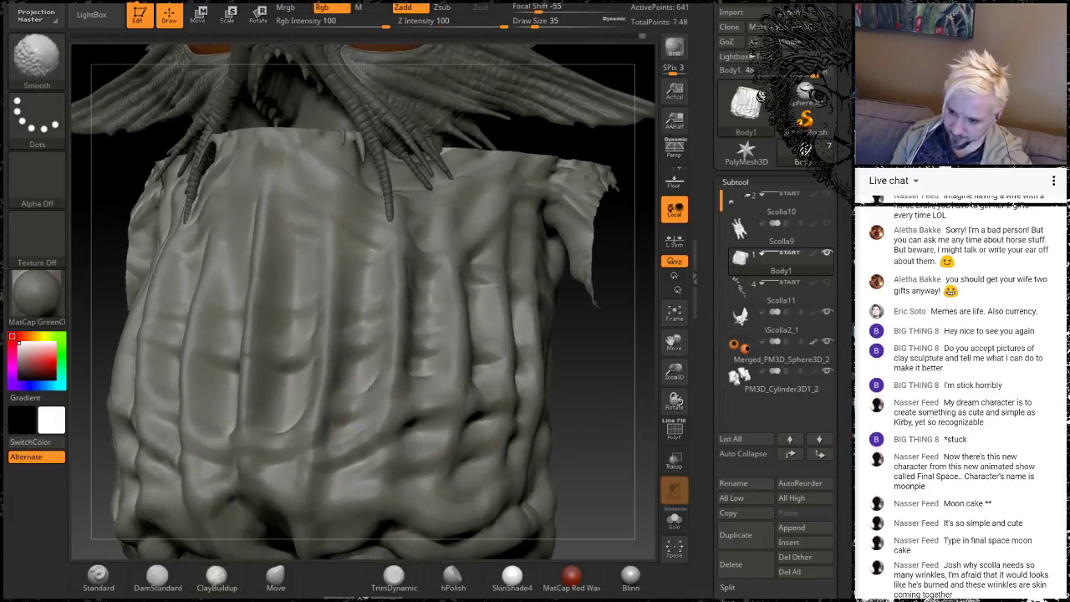
key(shift)
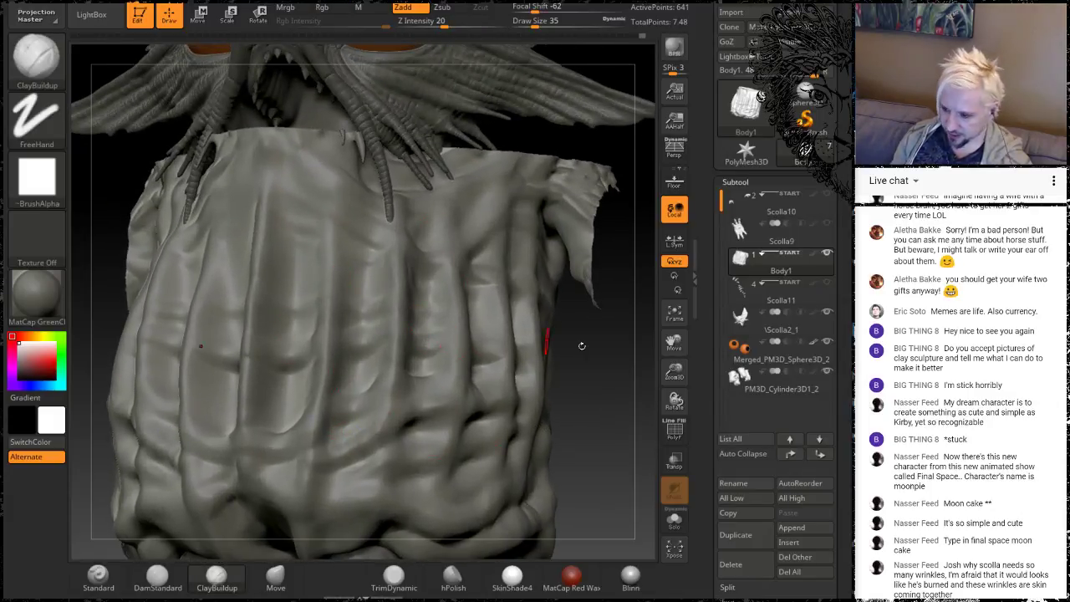
mouse_move(594, 383)
mouse_down()
mouse_move(510, 443)
mouse_move(465, 437)
mouse_up()
key(shift)
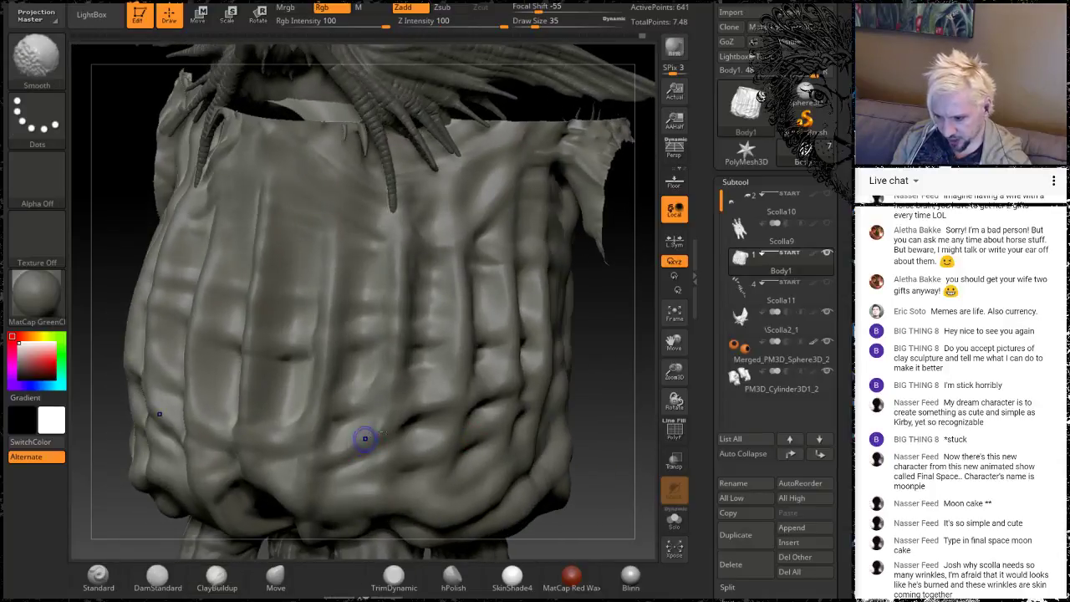
shift+drag(382, 432, 314, 474)
key(shift)
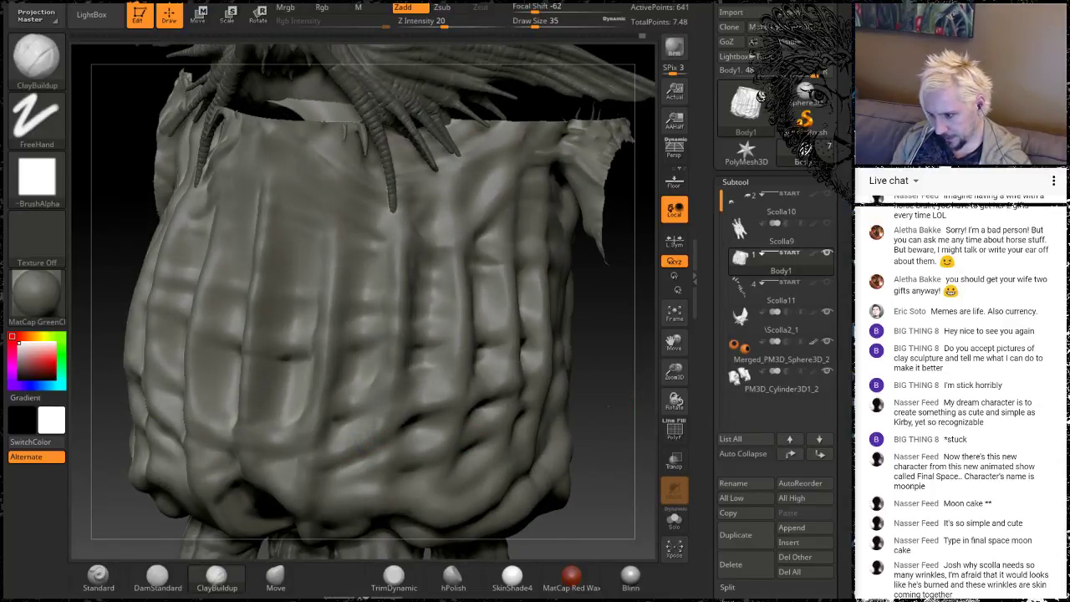
Unhide the rest of the Body1 mesh and review the belly folds on the whole creature
mouse_move(609, 406)
alt+mouse_down()
mouse_move(592, 351)
mouse_move(510, 400)
mouse_move(579, 400)
mouse_move(570, 391)
mouse_move(547, 415)
alt+mouse_up()
ctrl+shift+click(604, 210)
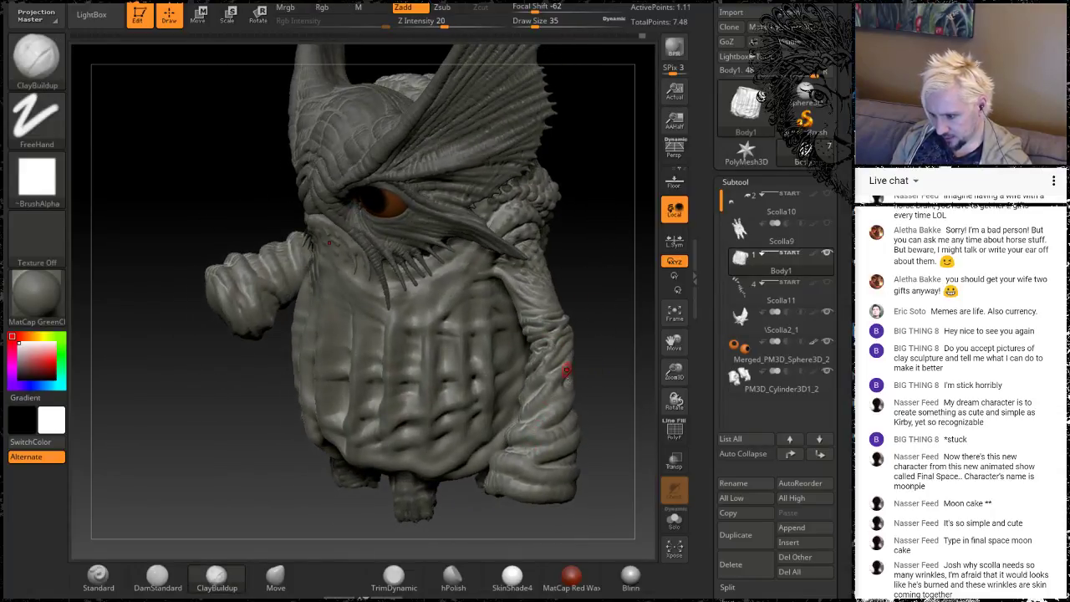
alt+drag(605, 378, 502, 366)
drag(530, 372, 463, 366)
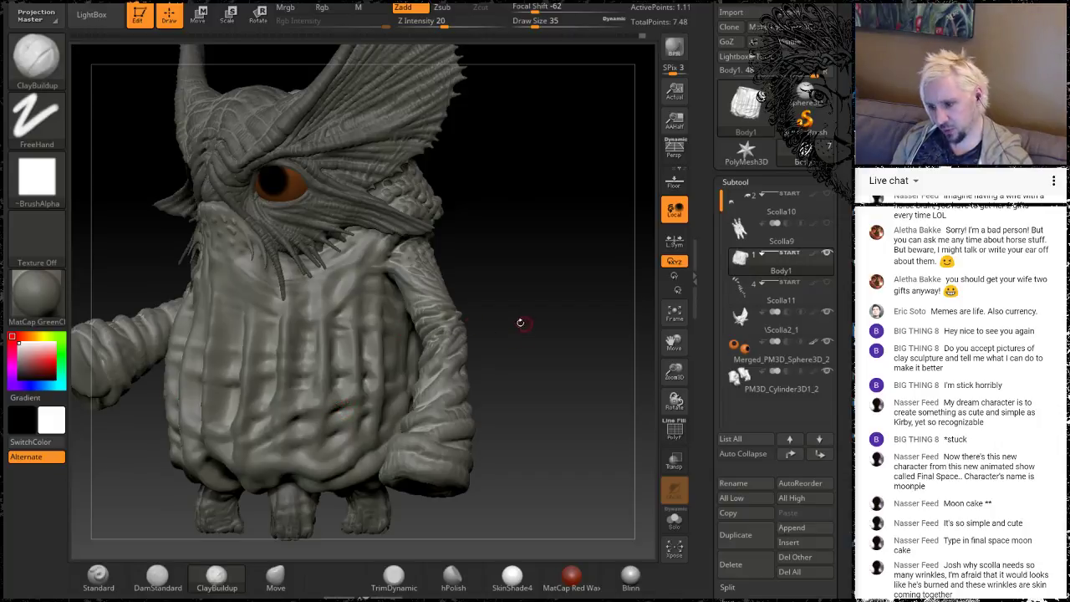
mouse_move(520, 323)
mouse_down()
mouse_move(536, 358)
mouse_move(548, 321)
mouse_move(566, 387)
mouse_move(566, 332)
mouse_move(429, 326)
mouse_up()
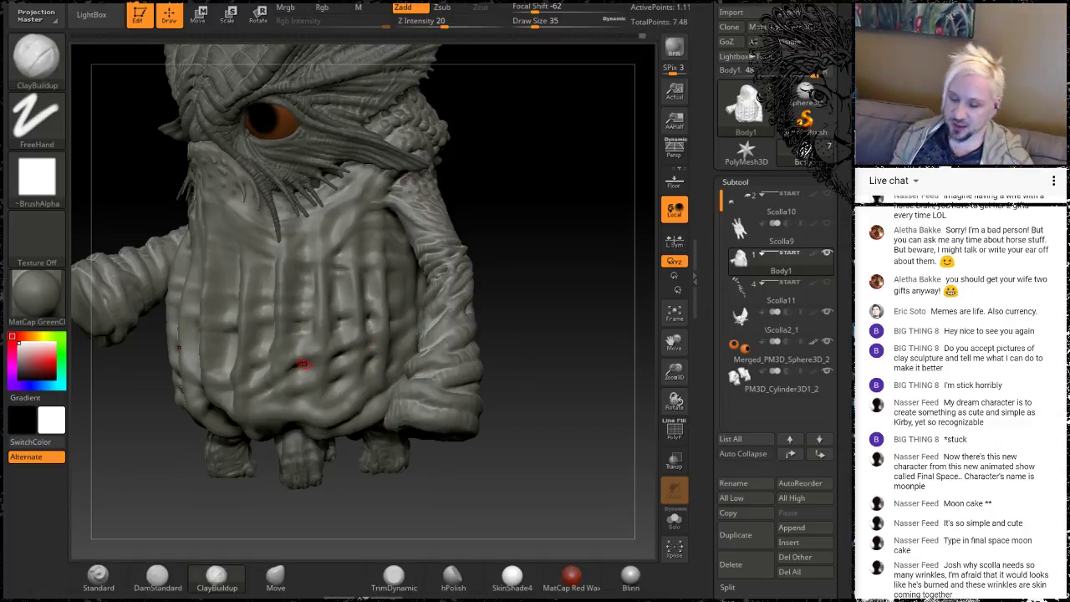
Add a small ClayBuildup lip above the short crease on the upper side ridge and smooth it
mouse_move(532, 235)
mouse_down()
mouse_move(443, 255)
mouse_move(393, 284)
mouse_move(523, 220)
mouse_move(485, 256)
mouse_move(454, 245)
mouse_move(467, 285)
mouse_up()
mouse_move(487, 339)
alt+mouse_down()
mouse_move(555, 267)
mouse_move(544, 269)
mouse_move(547, 334)
mouse_move(568, 247)
mouse_move(585, 261)
mouse_move(472, 274)
alt+mouse_up()
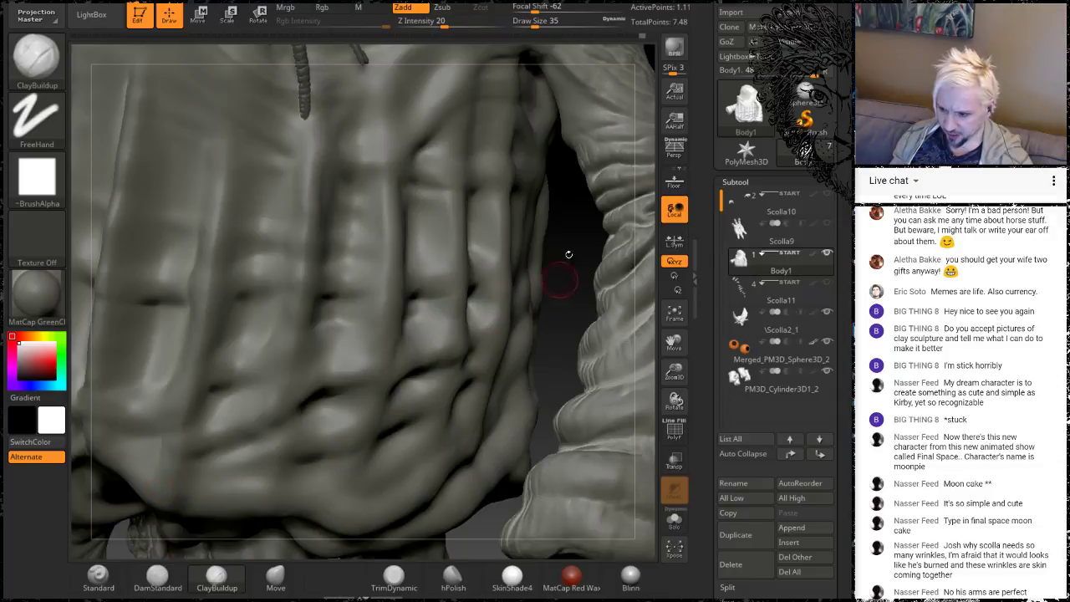
drag(568, 253, 430, 290)
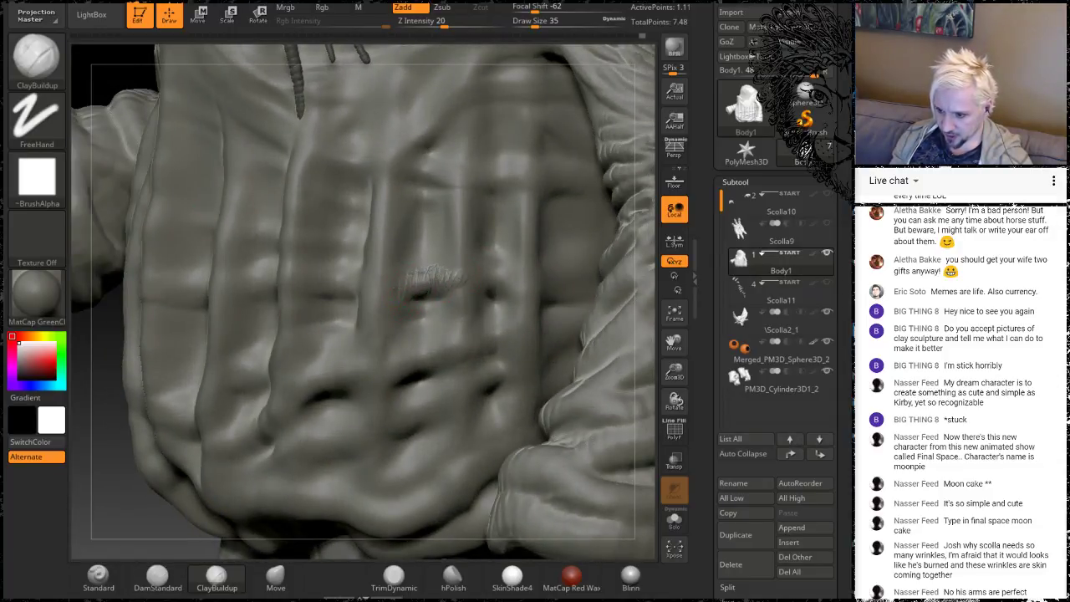
key(shift)
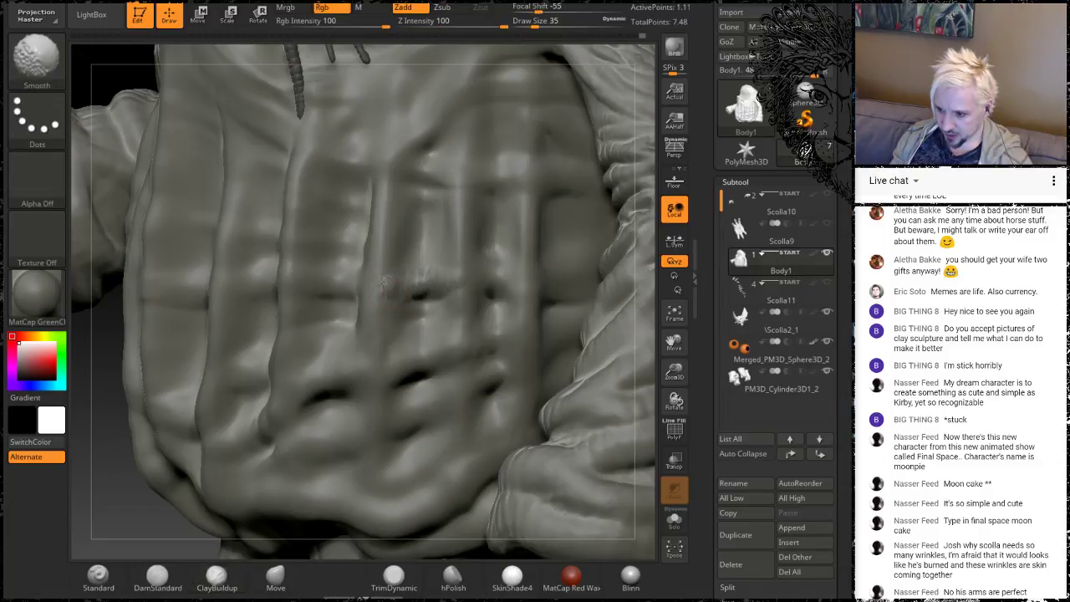
mouse_move(124, 513)
alt+mouse_down()
mouse_move(126, 456)
mouse_move(170, 451)
alt+mouse_up()
Switch to File Explorer, view the dark sphynx cat portrait in the cat reference folder, and return to ZBrush
click(205, 600)
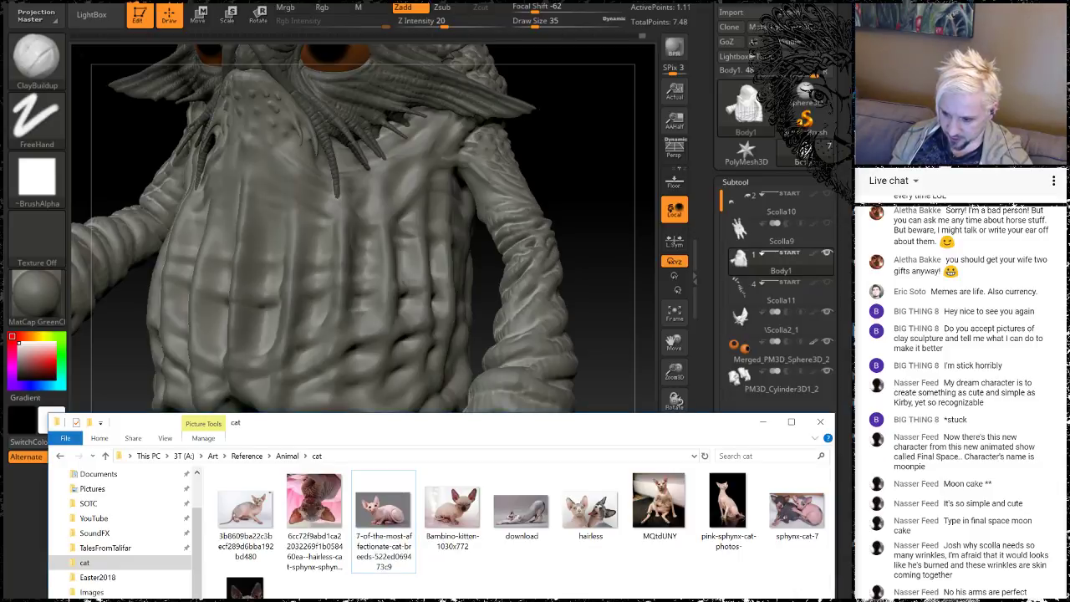
double_click(250, 585)
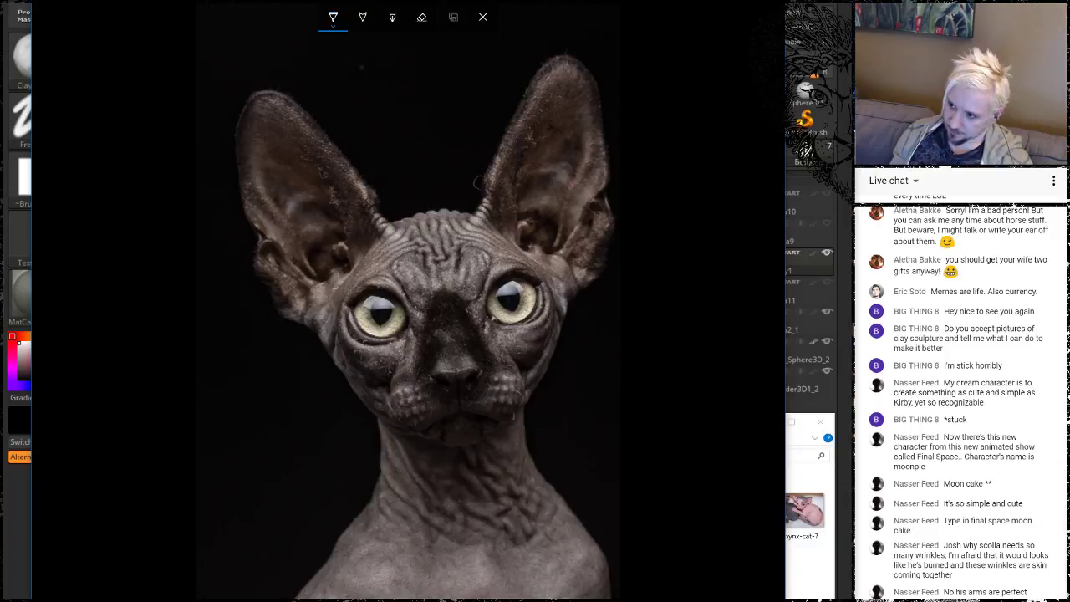
key(super+Down)
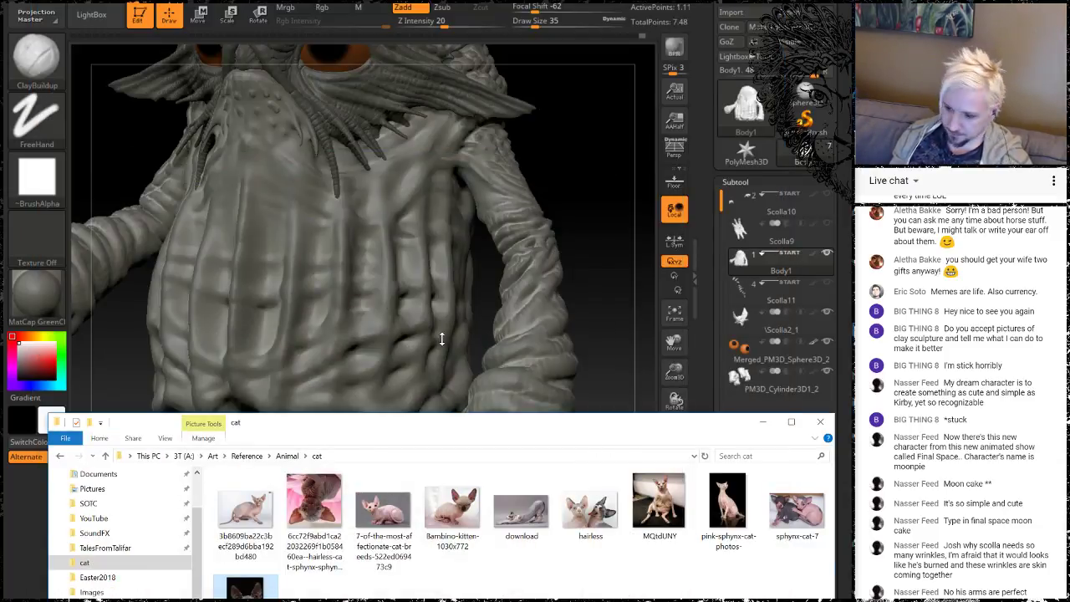
key(alt+Tab)
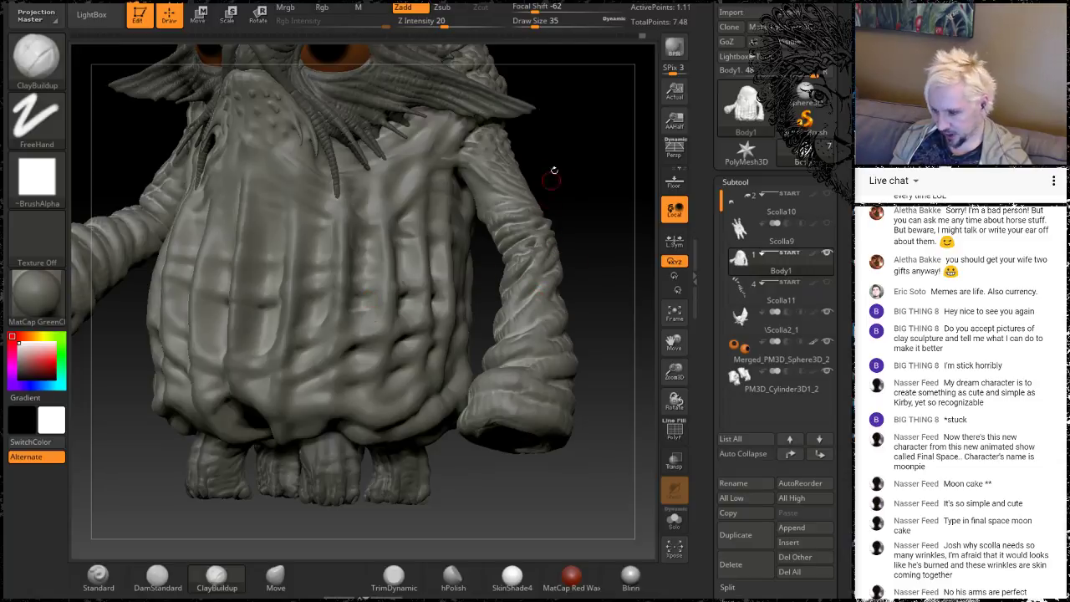
Set the ClayBuildup draw size to 74, build up the folds below the lower side creases, and smooth them
mouse_move(568, 160)
mouse_down()
mouse_move(588, 235)
mouse_move(579, 225)
mouse_up()
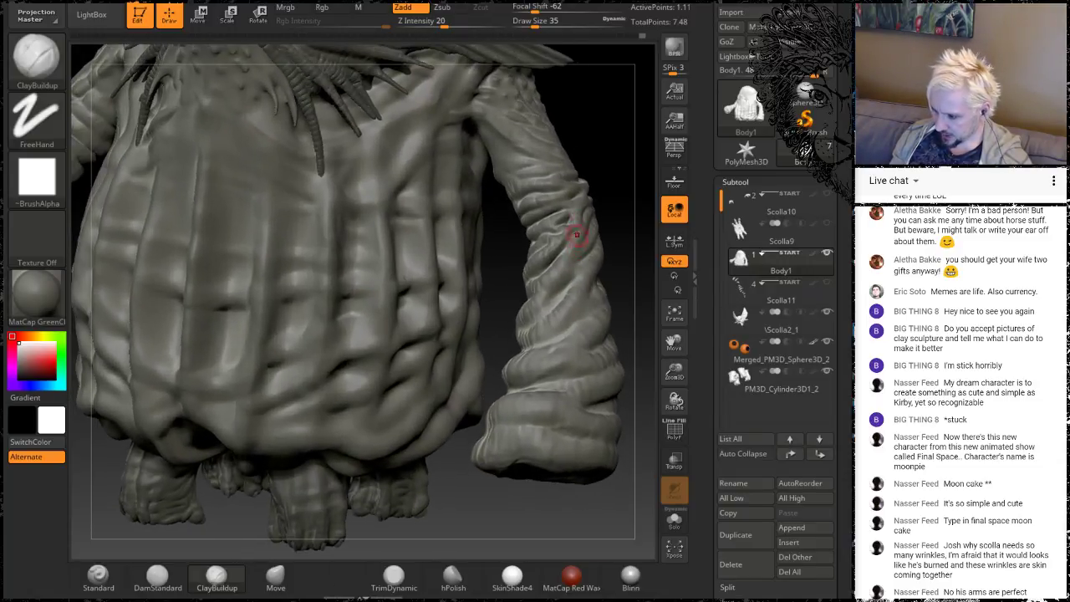
mouse_move(605, 164)
alt+mouse_down()
mouse_move(456, 186)
mouse_move(518, 187)
mouse_move(540, 204)
mouse_move(516, 272)
mouse_move(559, 310)
mouse_move(544, 238)
mouse_move(555, 269)
mouse_move(545, 261)
mouse_move(490, 378)
mouse_move(409, 320)
mouse_move(554, 285)
mouse_move(580, 330)
mouse_move(592, 230)
mouse_move(364, 361)
alt+mouse_up()
key(space)
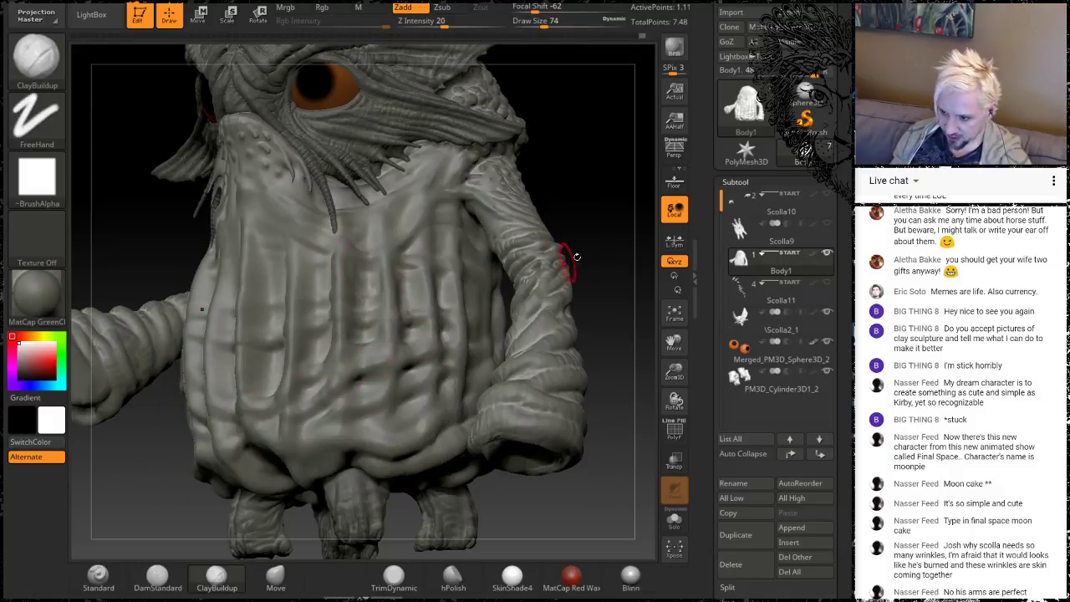
alt+drag(601, 227, 476, 266)
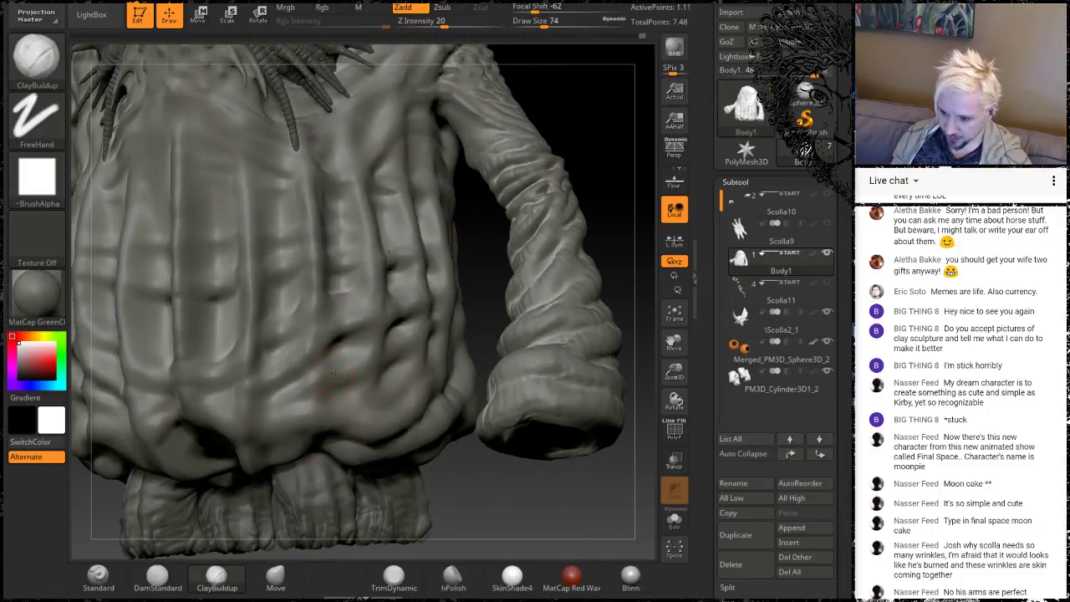
mouse_move(341, 376)
mouse_down()
mouse_move(361, 386)
mouse_move(407, 343)
mouse_up()
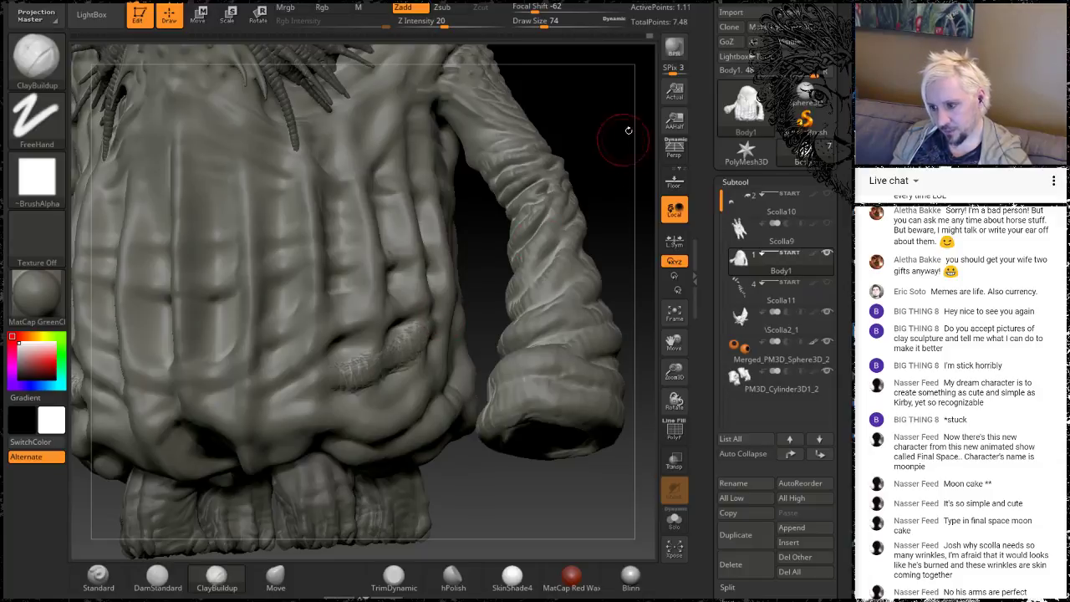
drag(628, 135, 506, 230)
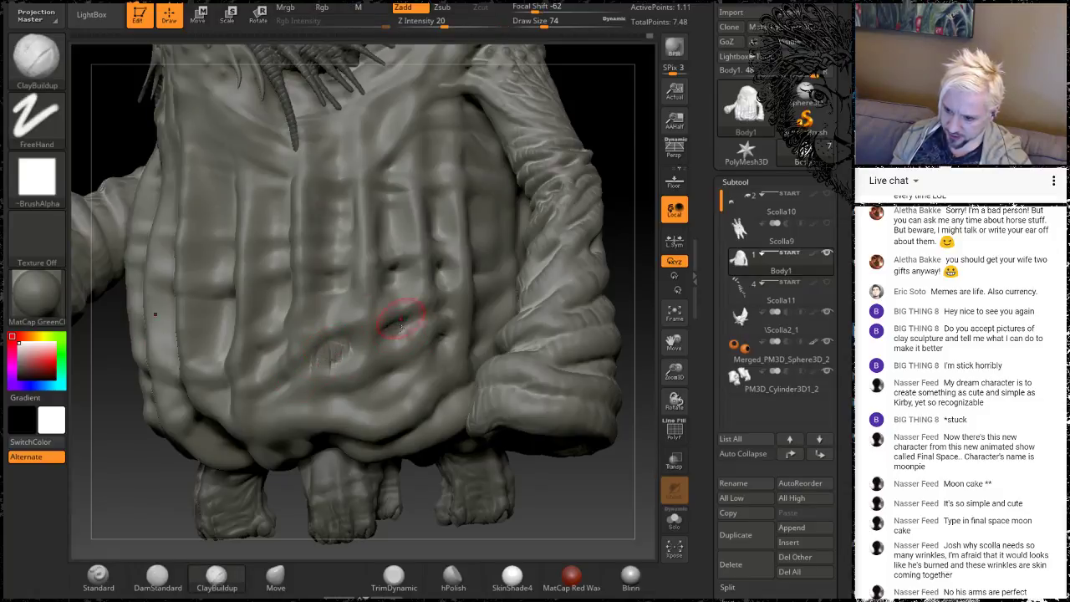
key(shift)
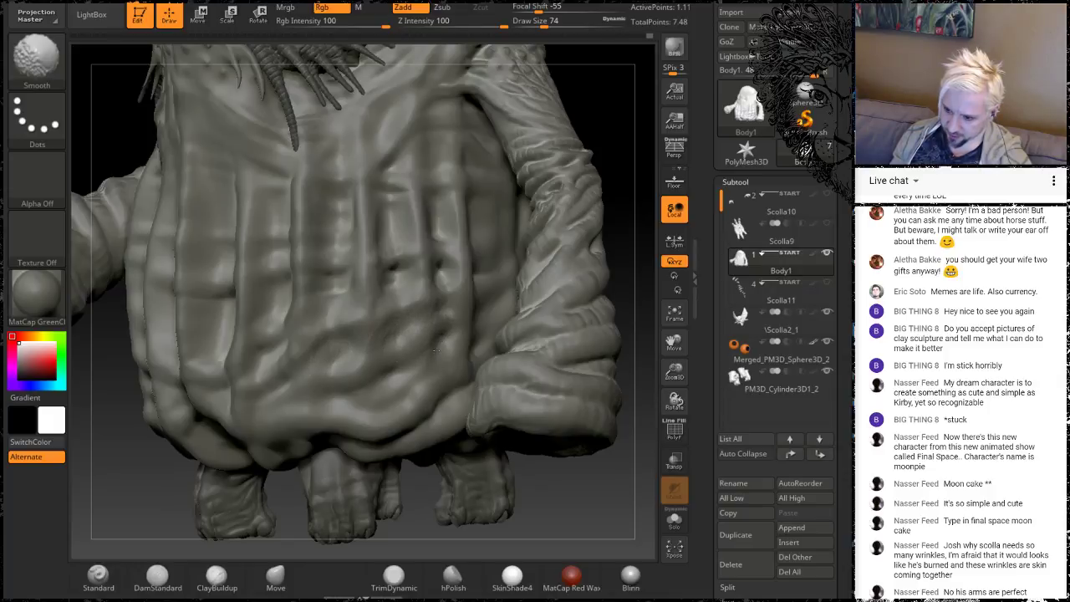
Fill the hollows between the vertical ridges at the middle of the belly's side with ClayBuildup and smooth them
mouse_move(434, 324)
shift+mouse_down()
mouse_move(389, 274)
mouse_move(412, 291)
shift+mouse_up()
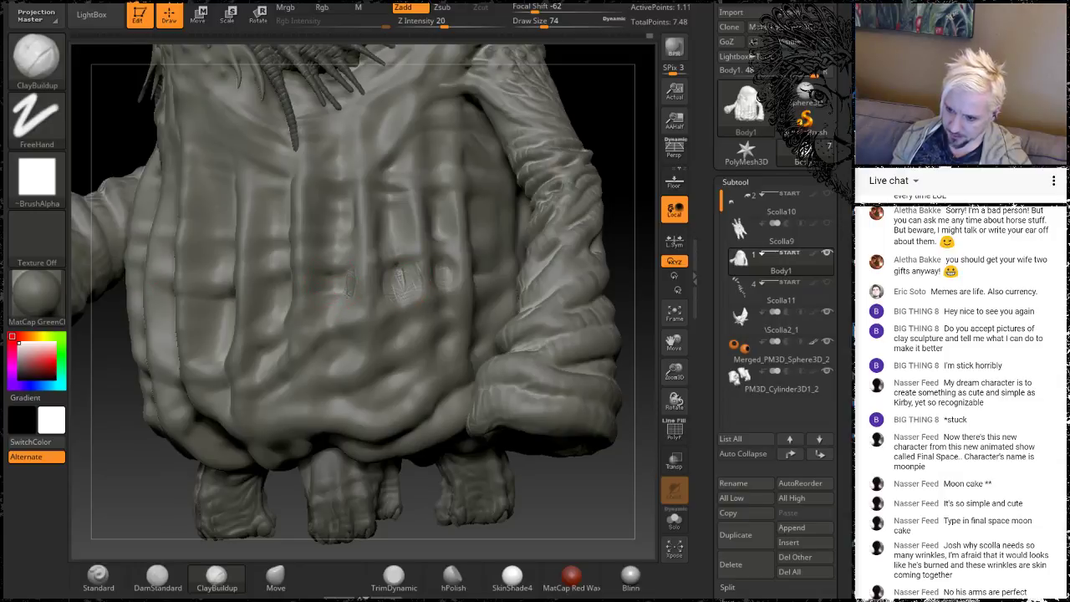
drag(351, 265, 311, 306)
key(shift)
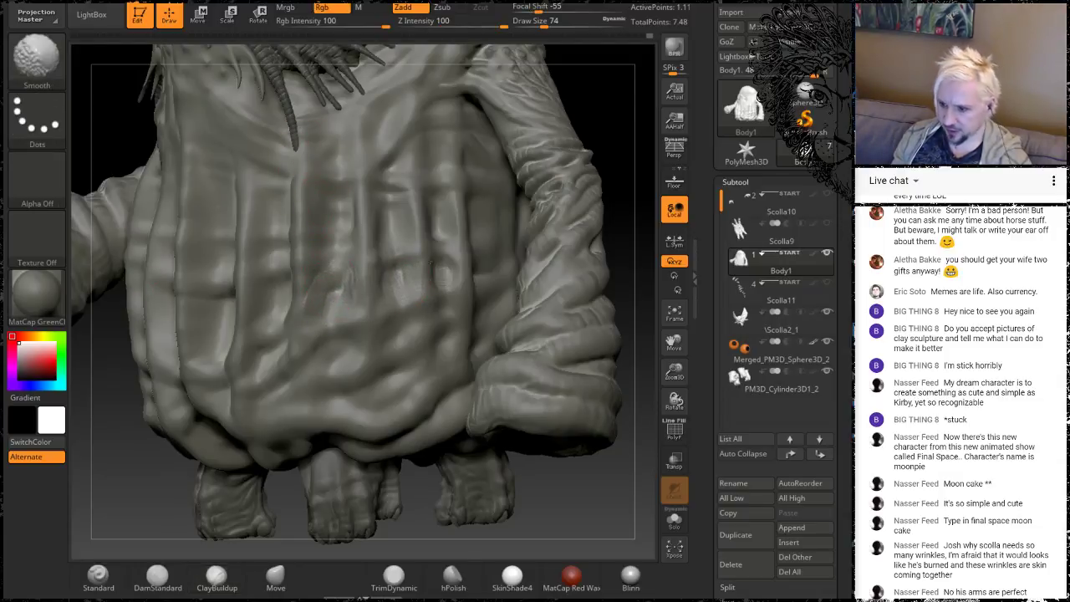
shift+drag(332, 292, 403, 283)
mouse_move(590, 105)
mouse_down()
mouse_move(334, 286)
mouse_move(330, 258)
mouse_move(359, 260)
mouse_up()
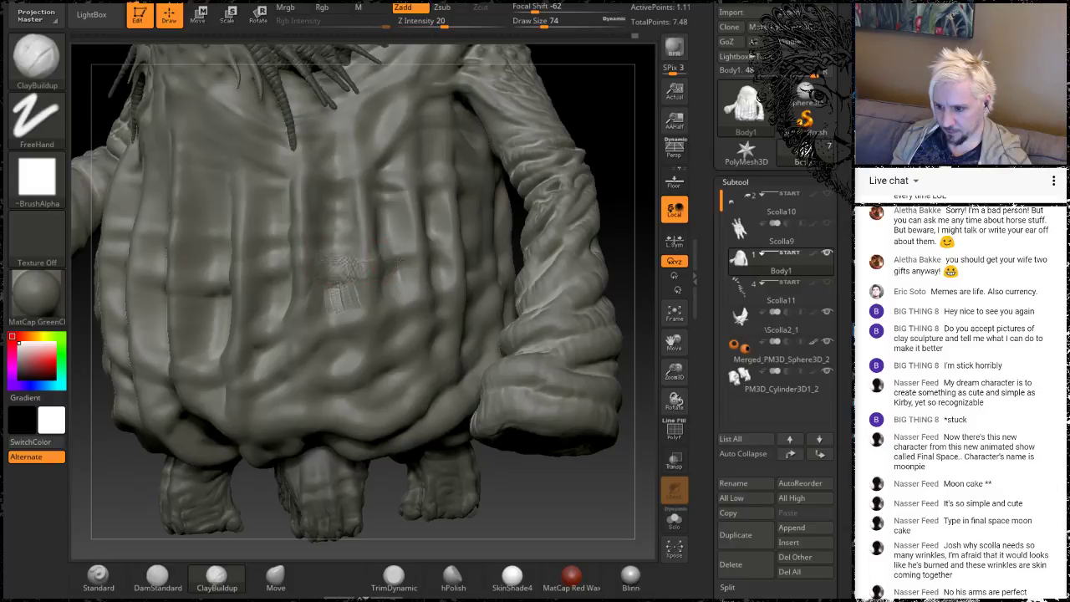
shift+drag(428, 272, 357, 295)
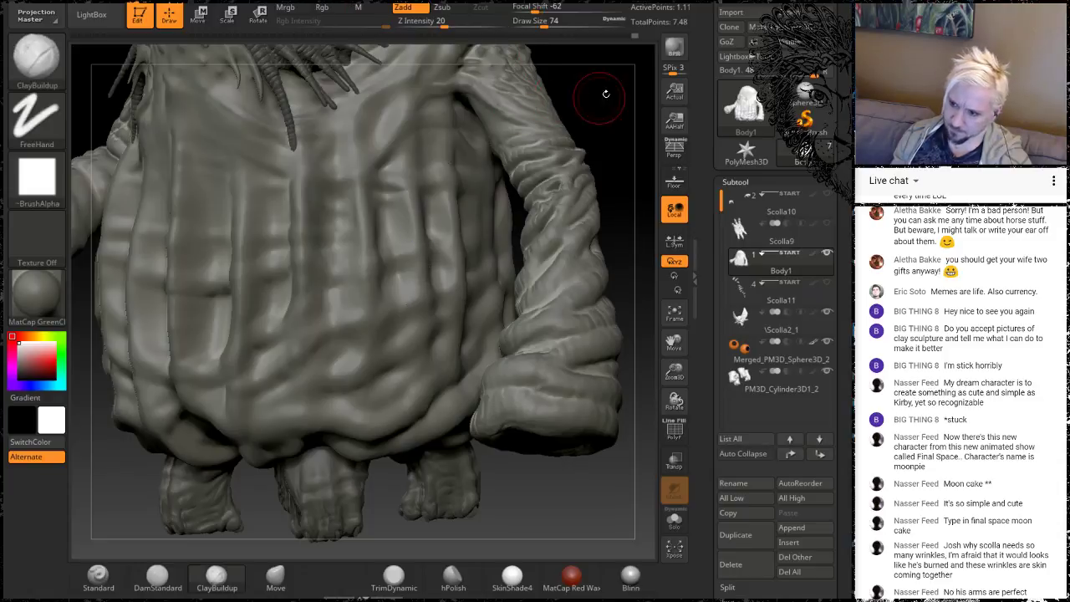
Build up the upper stretches of the vertical side ridges with short ClayBuildup strokes and blend them with Smooth
mouse_move(635, 90)
mouse_down()
mouse_move(610, 142)
mouse_move(577, 154)
mouse_move(518, 140)
mouse_move(489, 109)
mouse_move(525, 163)
mouse_move(539, 130)
mouse_move(465, 97)
mouse_up()
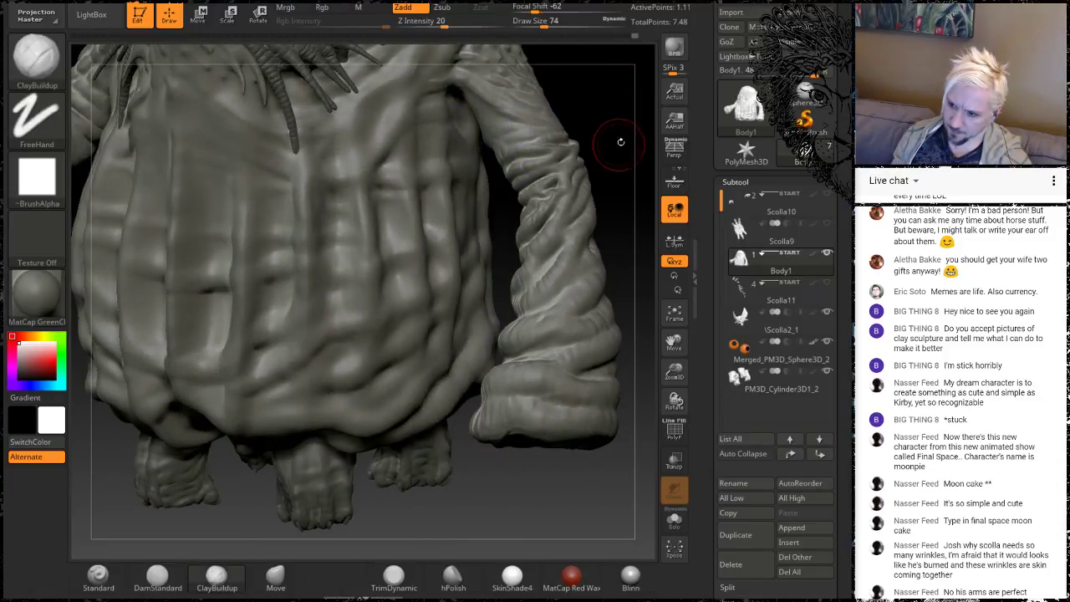
drag(619, 139, 436, 230)
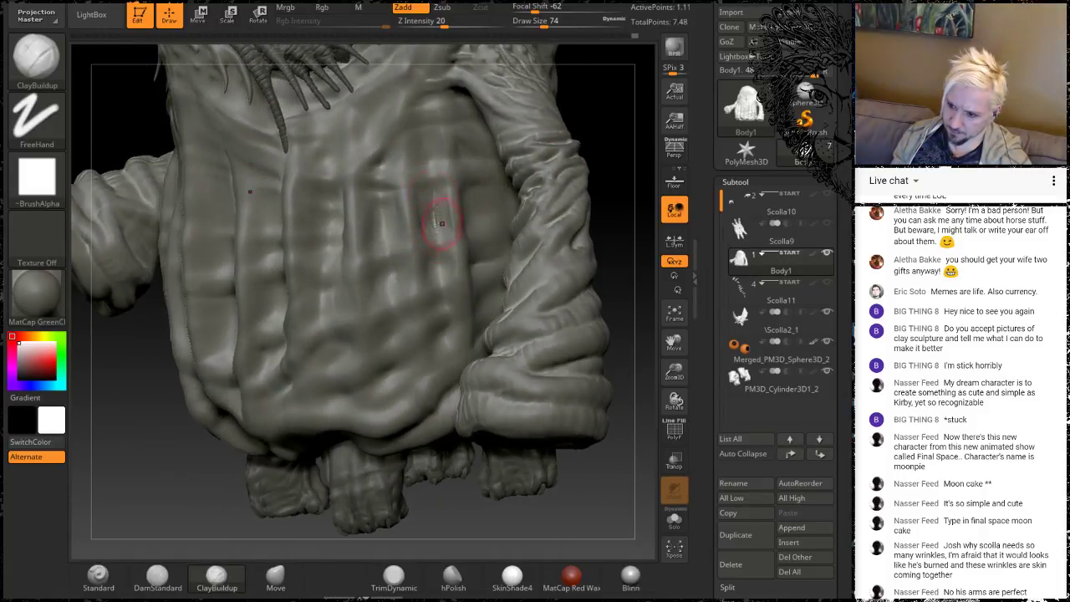
key(shift)
mouse_move(386, 234)
mouse_down()
mouse_move(375, 226)
mouse_move(390, 221)
mouse_move(393, 246)
mouse_up()
key(shift)
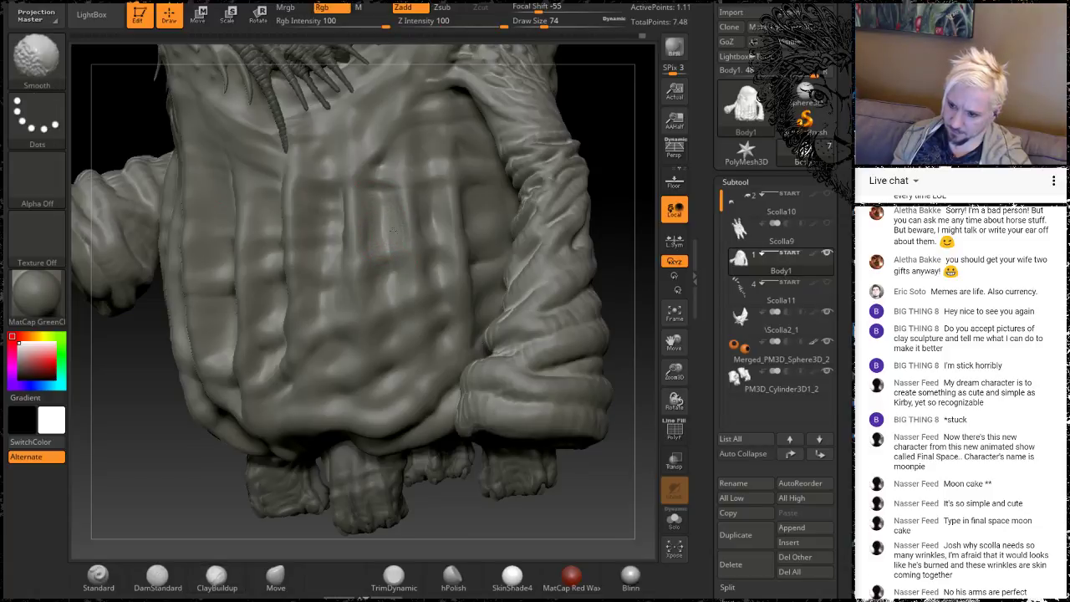
key(shift)
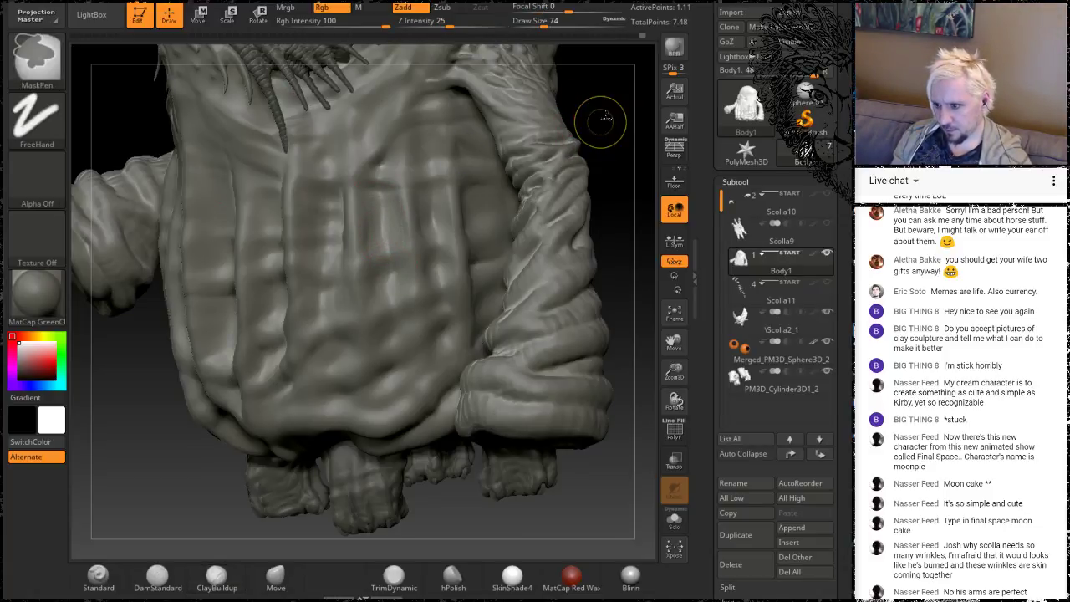
drag(590, 108, 482, 187)
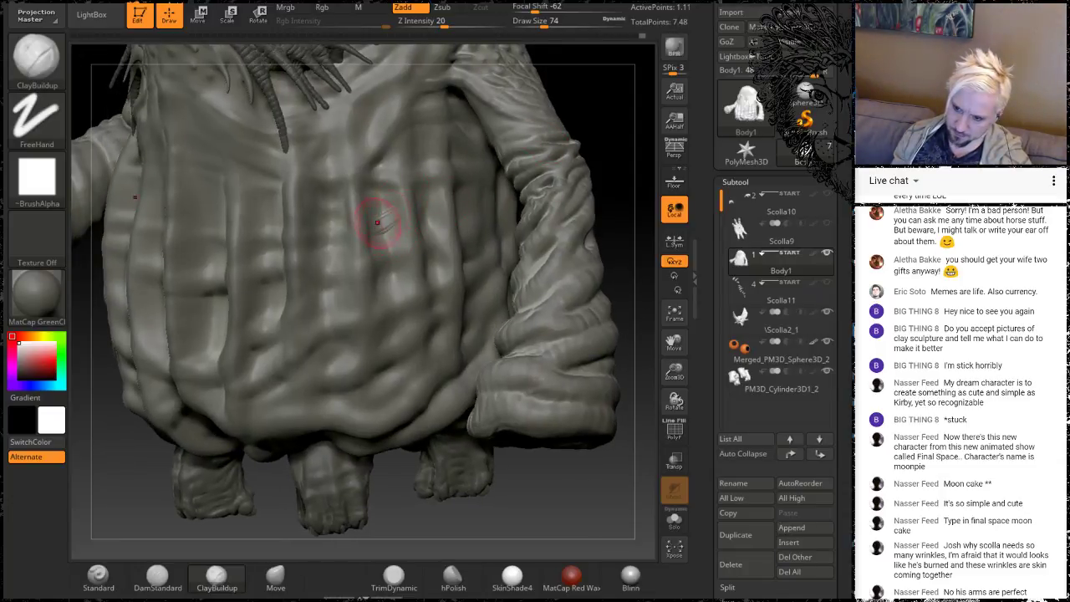
mouse_move(377, 223)
shift+mouse_down()
mouse_move(395, 229)
mouse_move(387, 224)
shift+mouse_up()
Add short horizontal wrinkles across the upper side ridges below the whiskers with ClayBuildup and soften them
alt+drag(598, 120, 576, 71)
drag(560, 175, 548, 202)
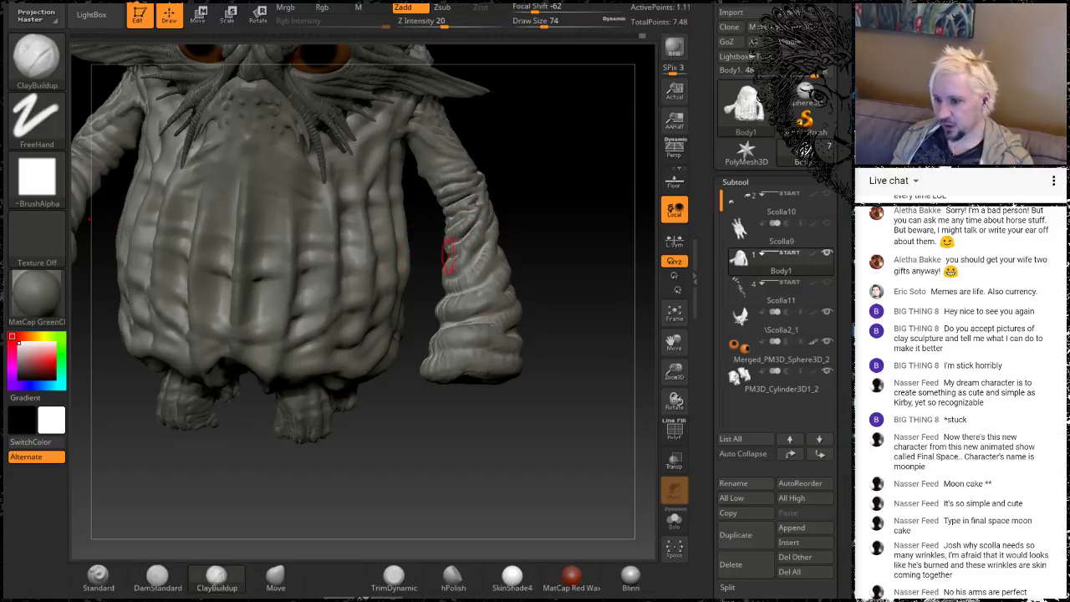
mouse_move(594, 179)
mouse_down()
mouse_move(590, 194)
mouse_move(583, 148)
mouse_move(486, 244)
mouse_move(327, 283)
mouse_move(293, 276)
mouse_move(420, 295)
mouse_up()
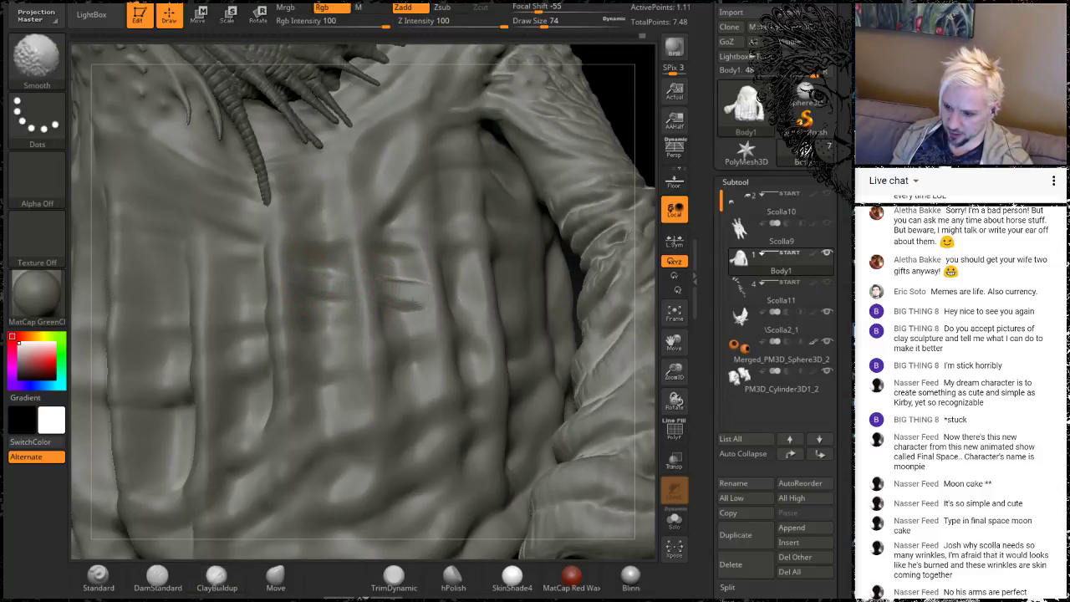
drag(330, 312, 294, 313)
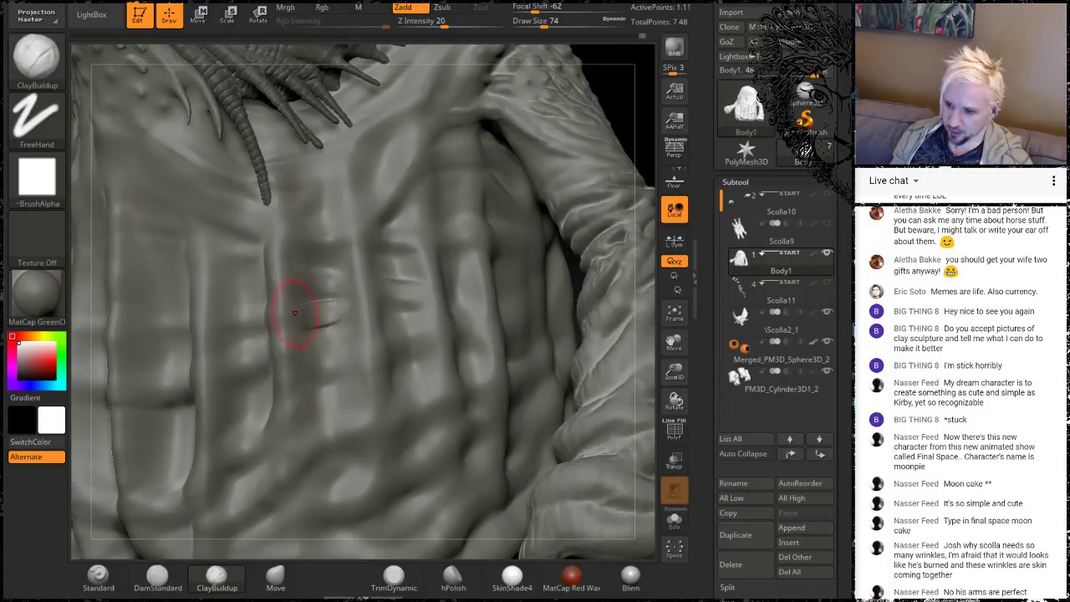
key(shift)
mouse_move(413, 272)
shift+mouse_down()
mouse_move(384, 289)
mouse_move(393, 303)
mouse_move(475, 268)
shift+mouse_up()
key(shift)
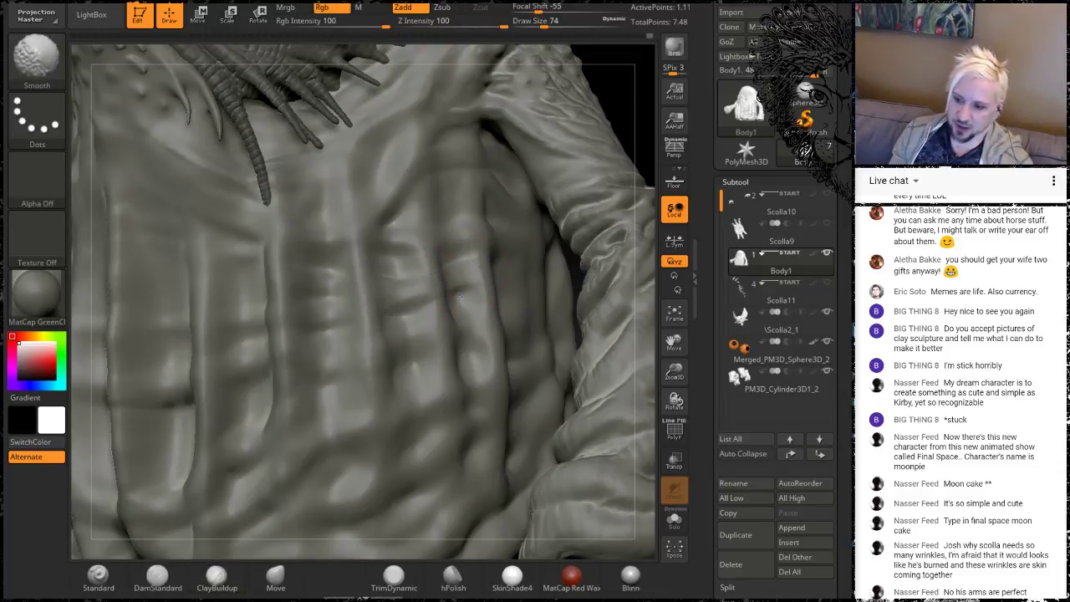
Add another small ClayBuildup wrinkle between the horizontal creases on the ridge nearest the belly's front and smooth it
alt+drag(625, 117, 615, 81)
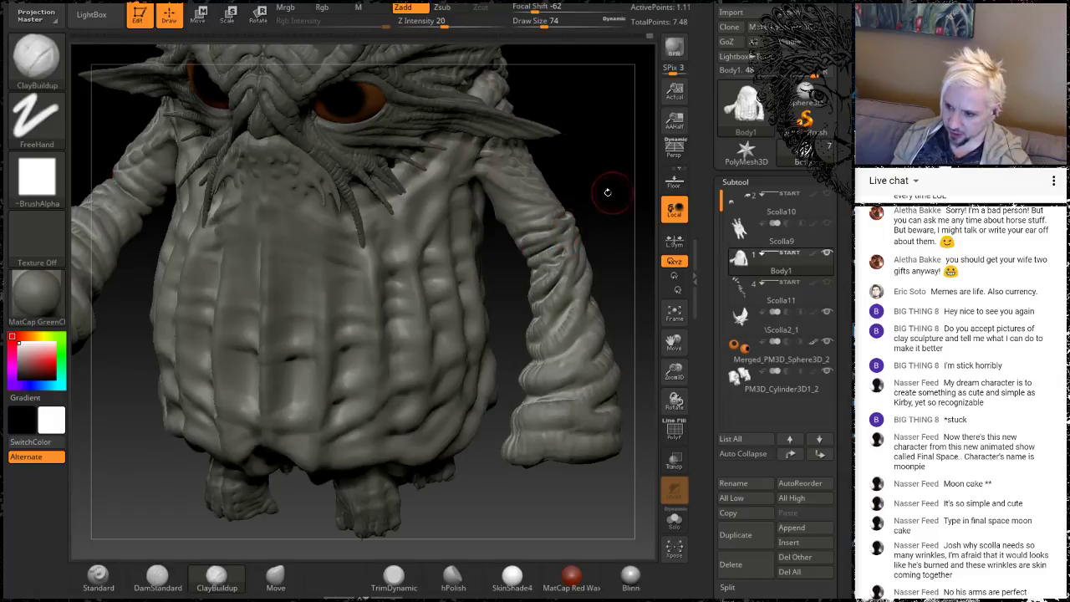
alt+drag(607, 192, 462, 276)
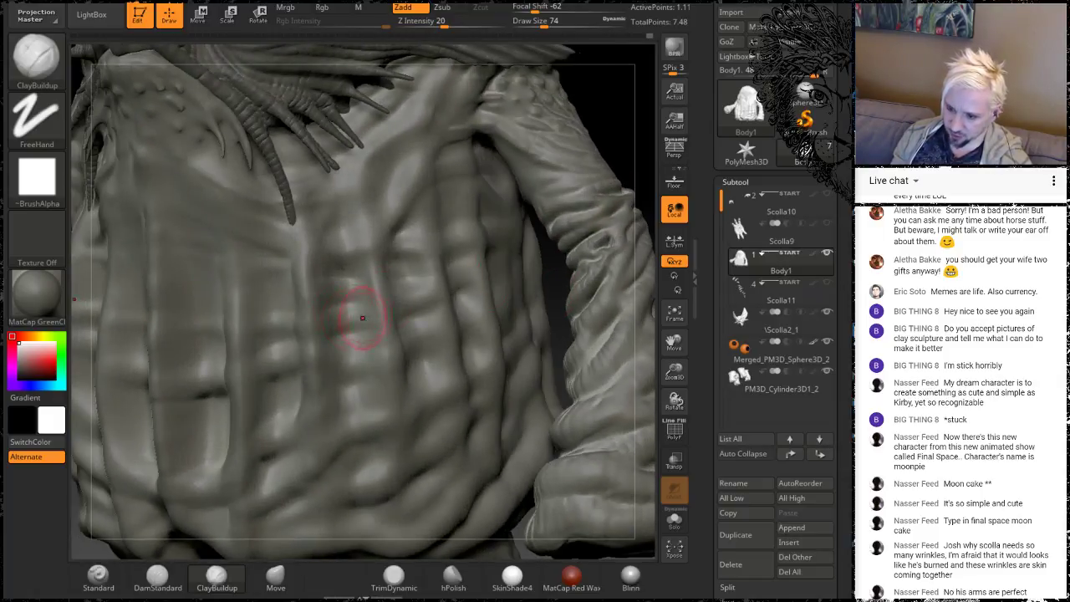
mouse_move(362, 318)
mouse_down()
mouse_move(333, 332)
mouse_move(322, 311)
mouse_move(348, 317)
mouse_up()
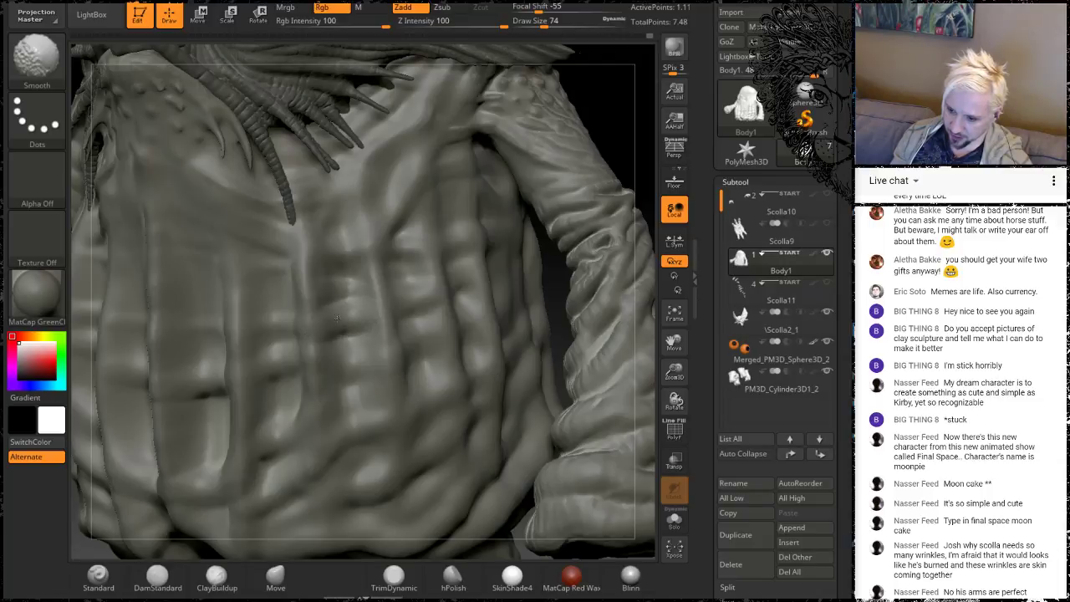
key(shift)
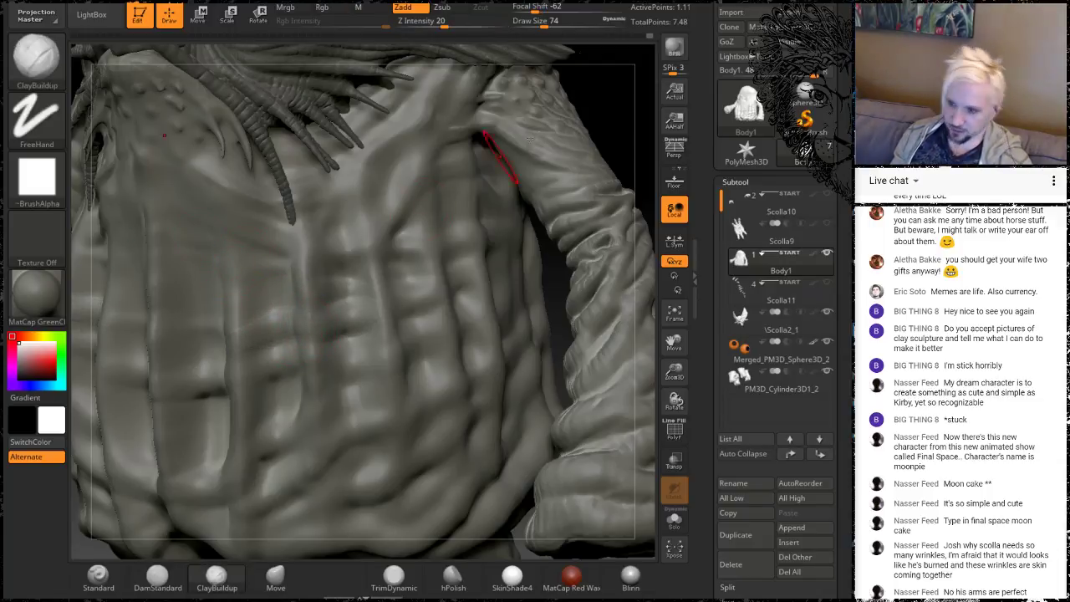
Lay a vertical ClayBuildup ridge down the centre of the belly from below the chin bumps and smooth it
drag(613, 109, 781, 111)
mouse_move(546, 175)
mouse_down()
mouse_move(552, 203)
mouse_move(534, 204)
mouse_up()
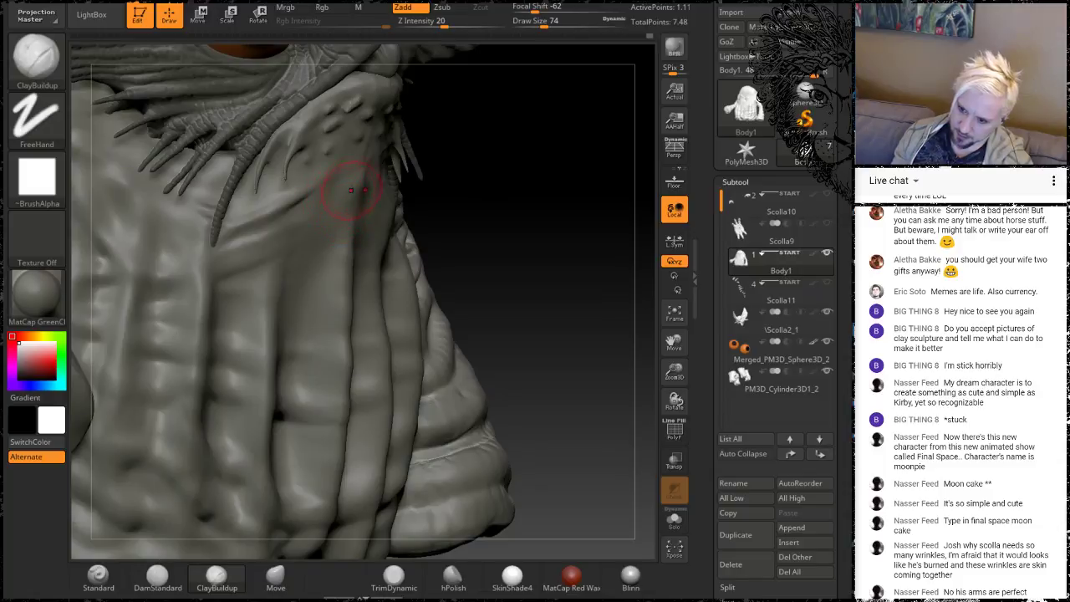
mouse_move(361, 191)
mouse_down()
mouse_move(339, 276)
mouse_move(356, 311)
mouse_up()
drag(546, 225, 458, 227)
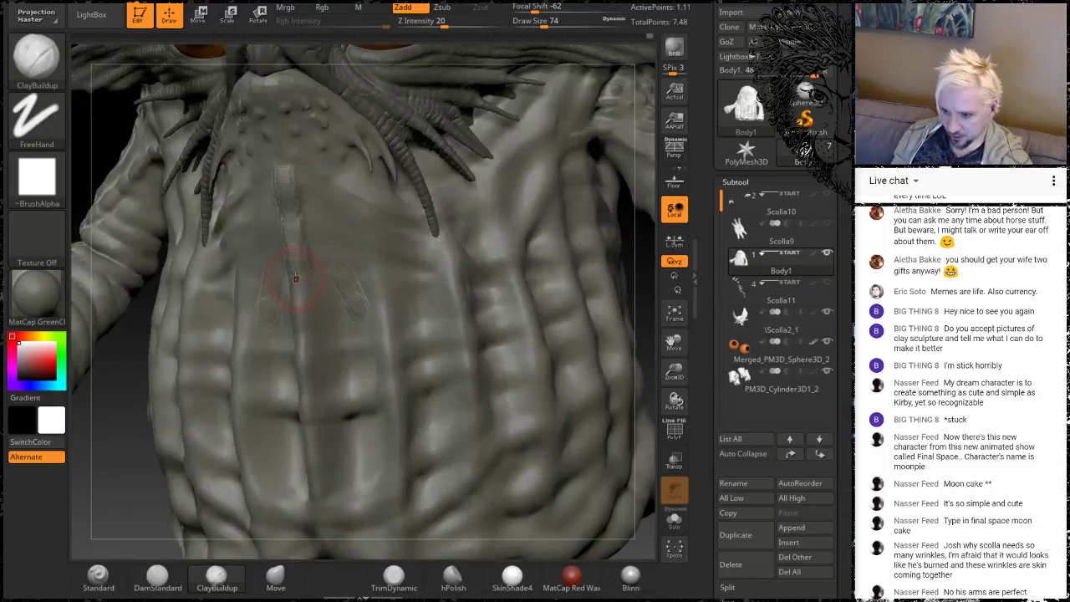
drag(295, 277, 302, 355)
drag(310, 398, 311, 456)
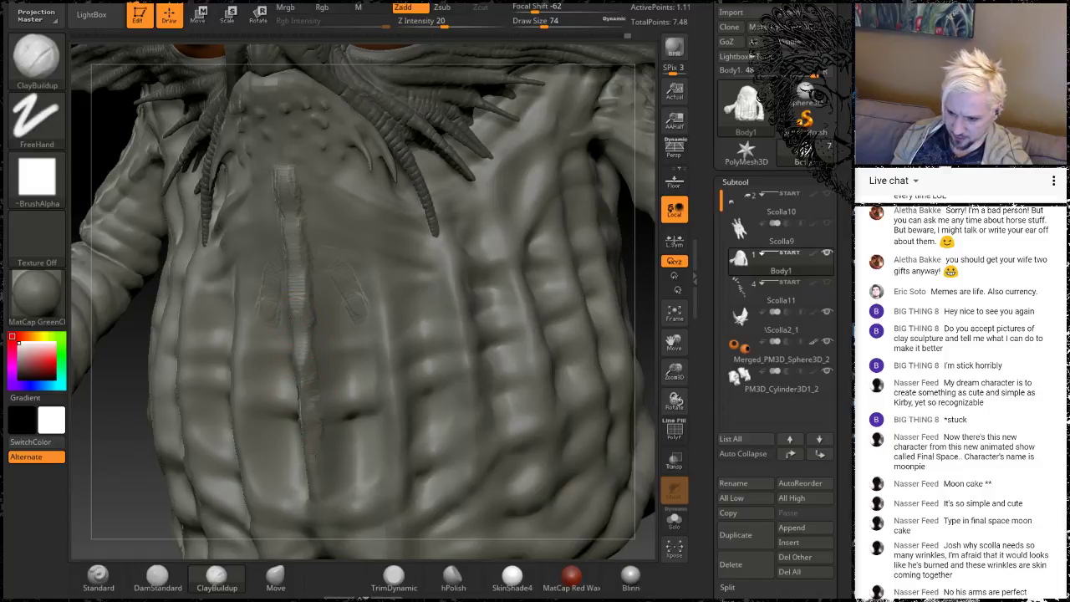
key(shift)
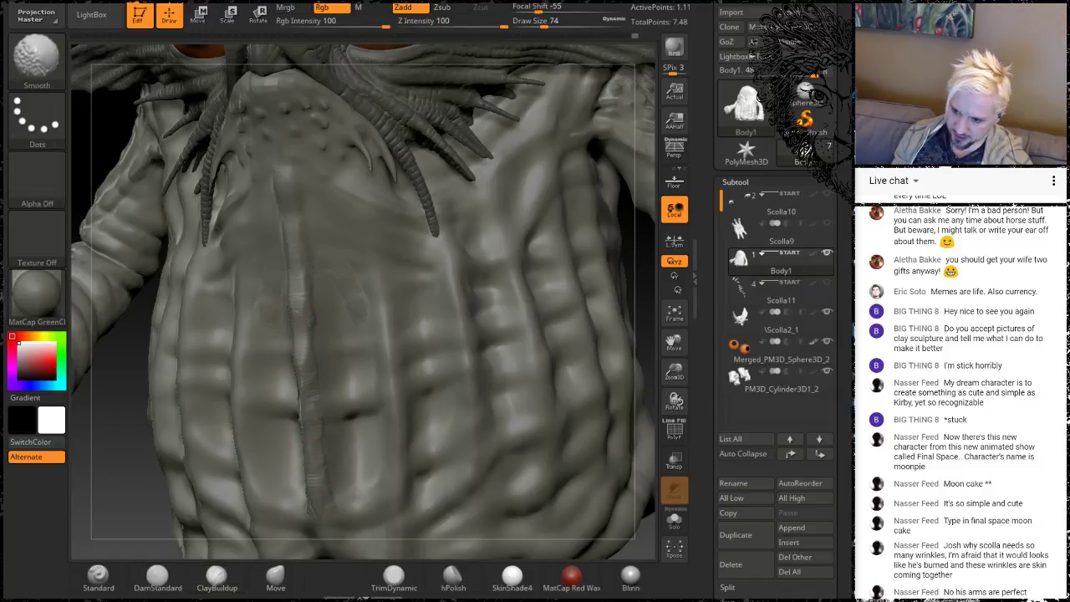
shift+drag(345, 382, 331, 495)
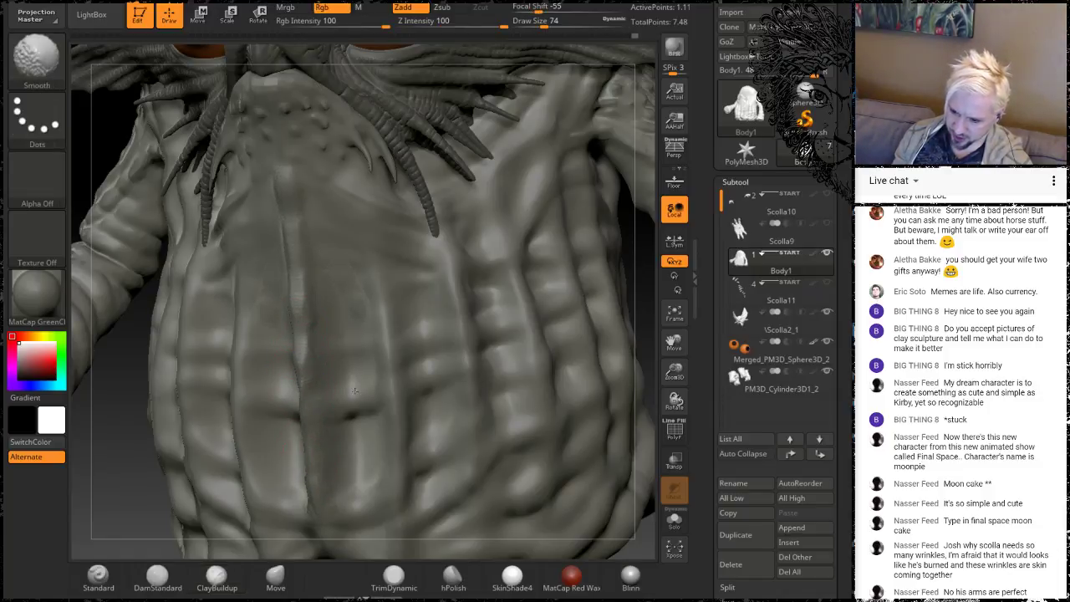
Thicken the central belly ridge from the chin bumps down to the lower belly with ClayBuildup and smooth it
drag(124, 462, 198, 405)
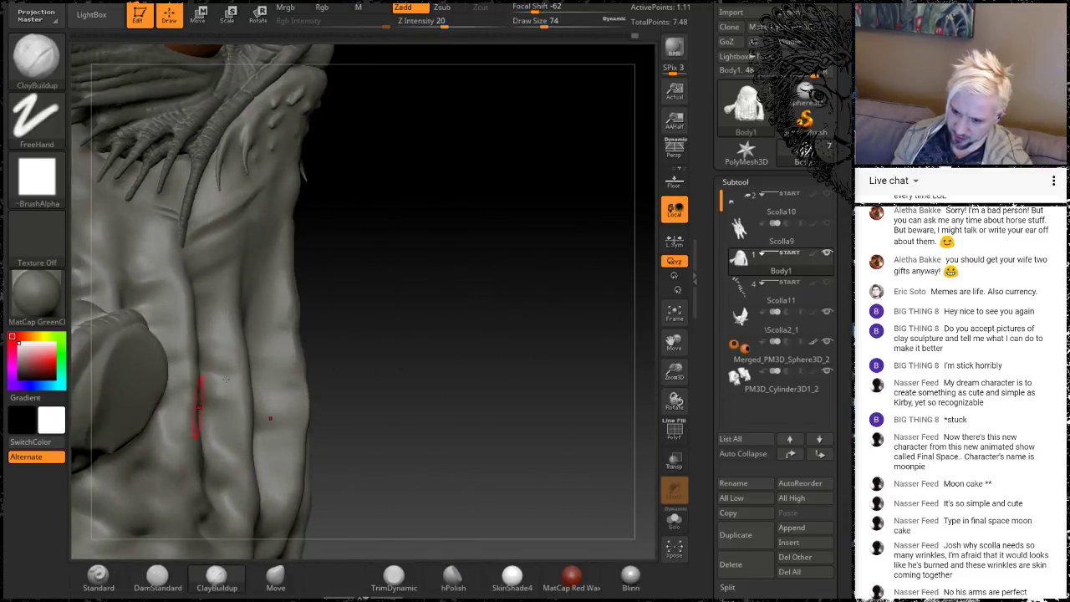
drag(484, 224, 410, 201)
mouse_move(303, 144)
mouse_down()
mouse_move(311, 200)
mouse_move(299, 389)
mouse_move(309, 428)
mouse_move(297, 473)
mouse_up()
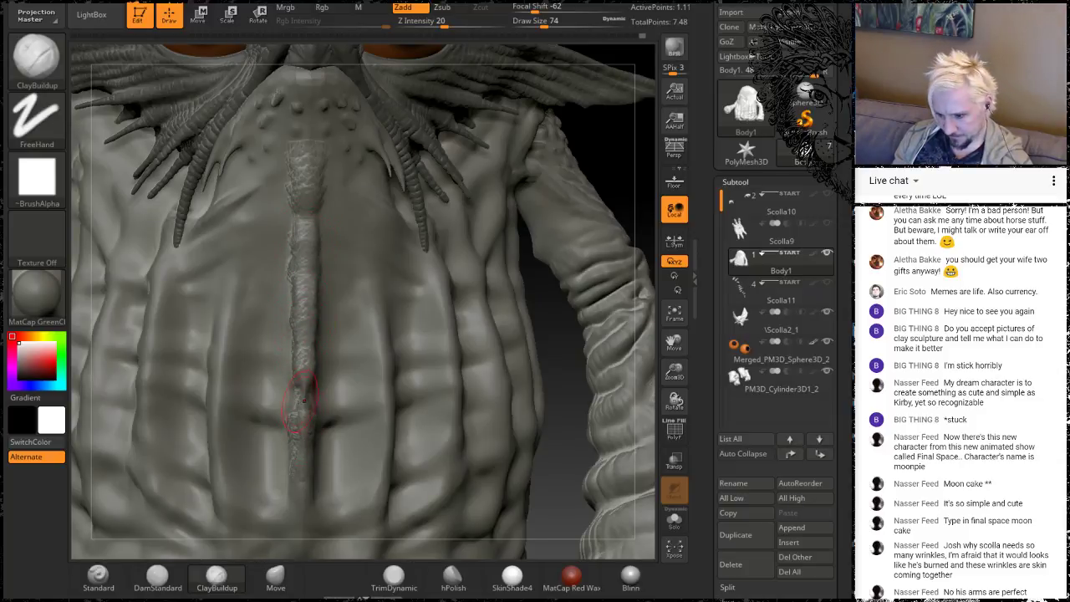
drag(608, 174, 426, 242)
mouse_move(331, 383)
shift+mouse_down()
mouse_move(310, 393)
mouse_move(301, 346)
mouse_move(294, 426)
shift+mouse_up()
Switch to the Inflat brush, swell the folds along the central belly ridge, and smooth the surrounding surface
click(99, 575)
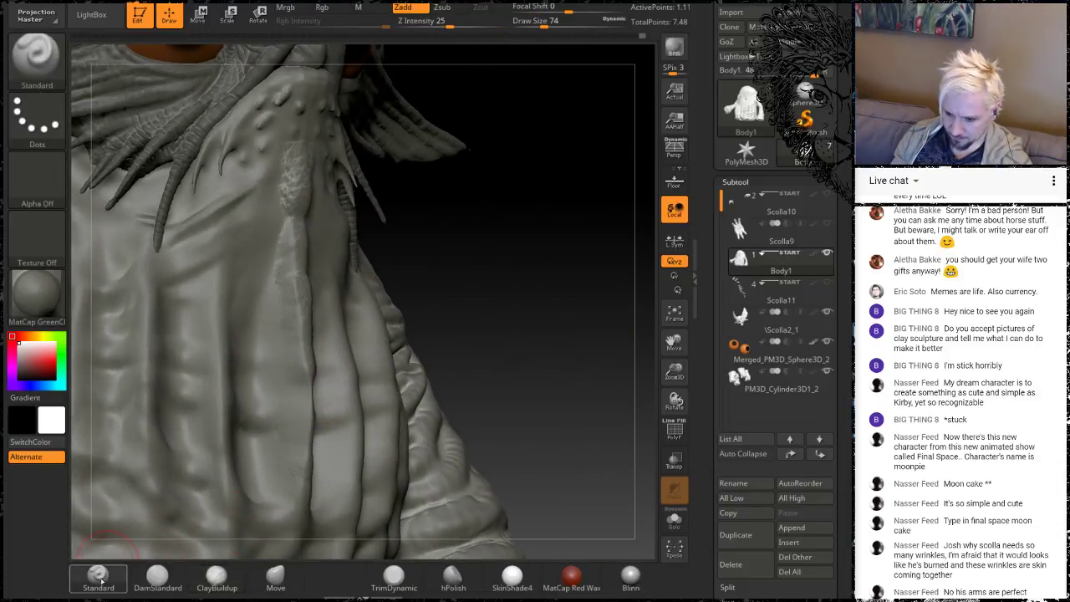
key(b)
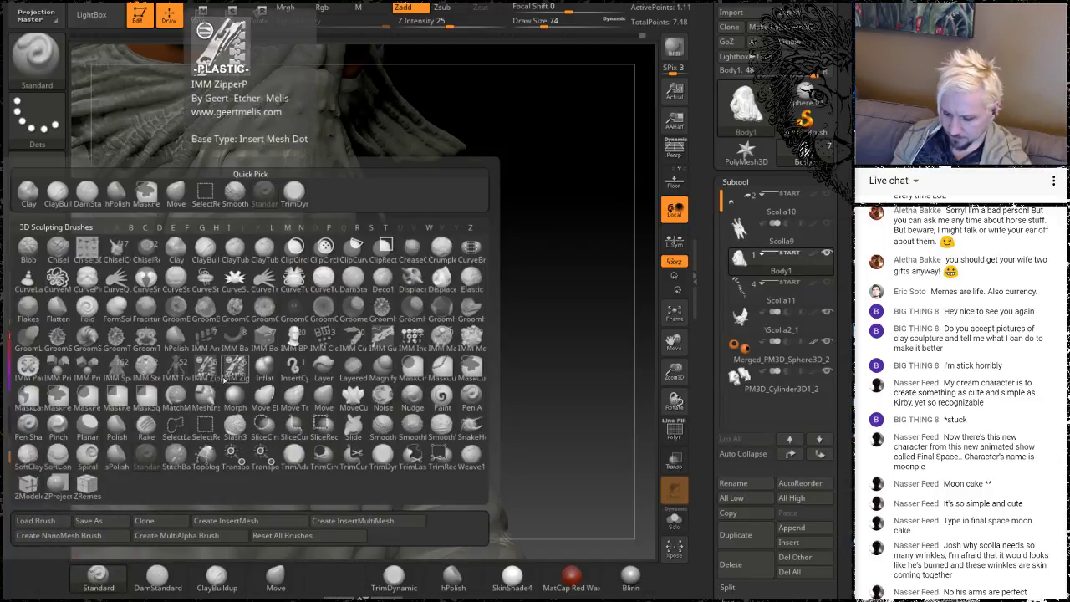
key(i)
click(261, 368)
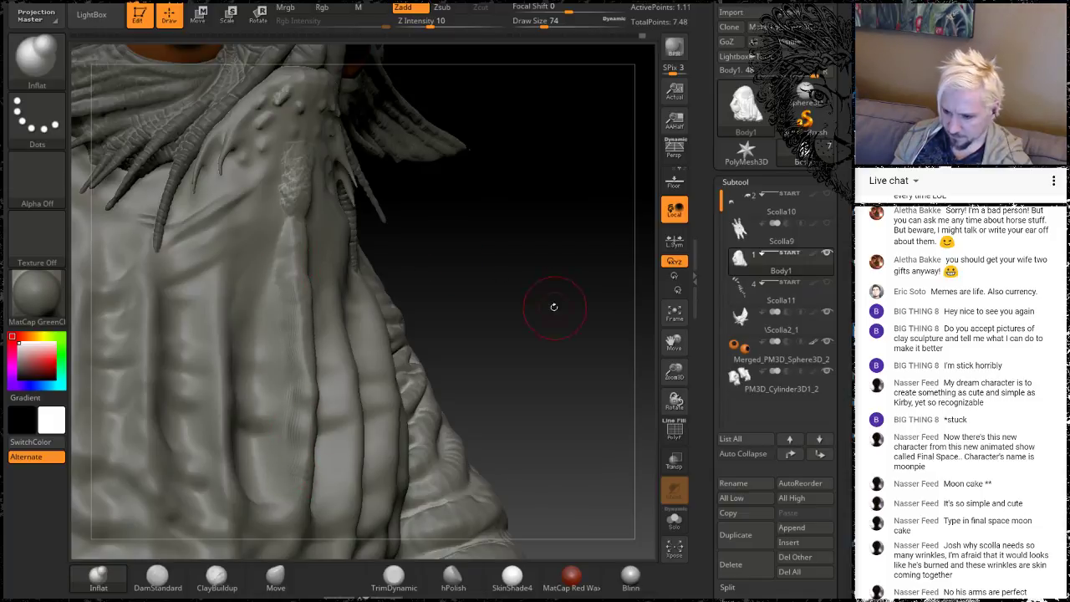
mouse_move(554, 308)
mouse_down()
mouse_move(401, 292)
mouse_move(370, 270)
mouse_up()
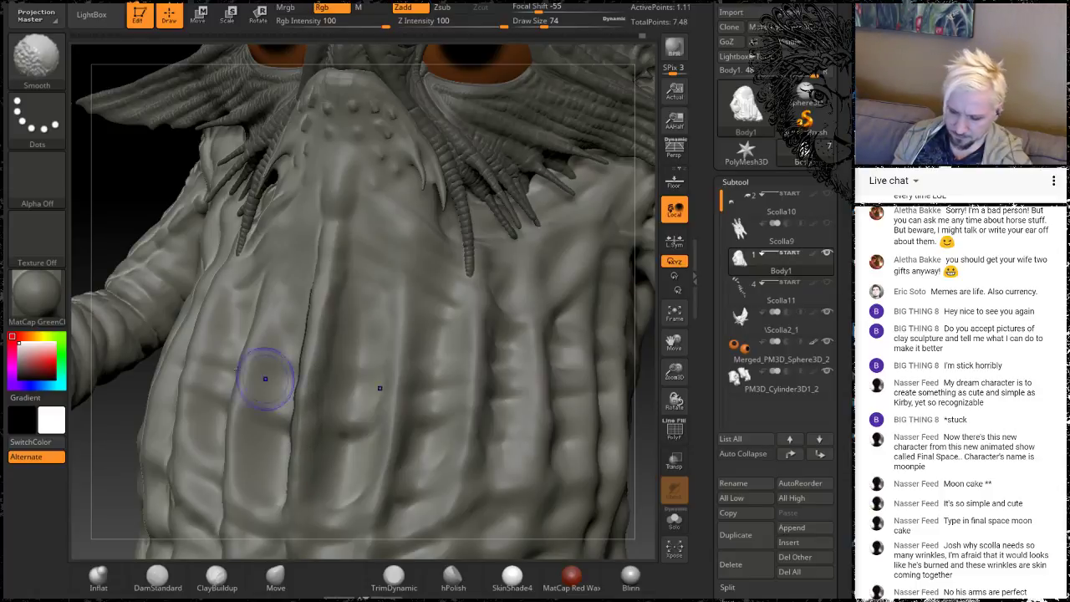
mouse_move(117, 435)
alt+mouse_down()
mouse_move(158, 436)
mouse_move(157, 360)
mouse_move(109, 368)
mouse_move(168, 376)
mouse_move(180, 443)
mouse_move(225, 434)
alt+mouse_up()
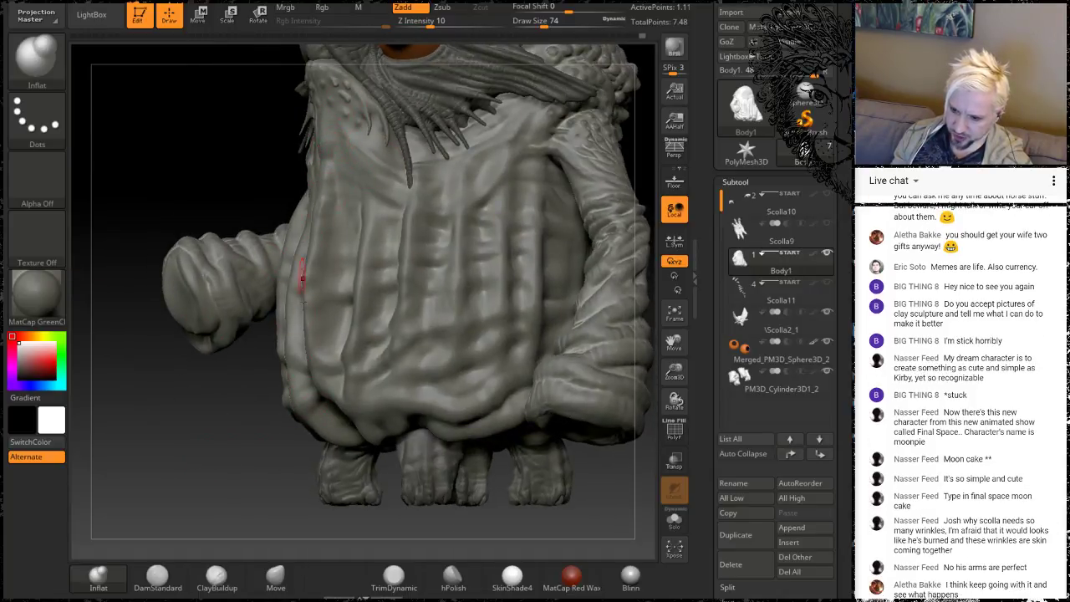
drag(162, 442, 304, 312)
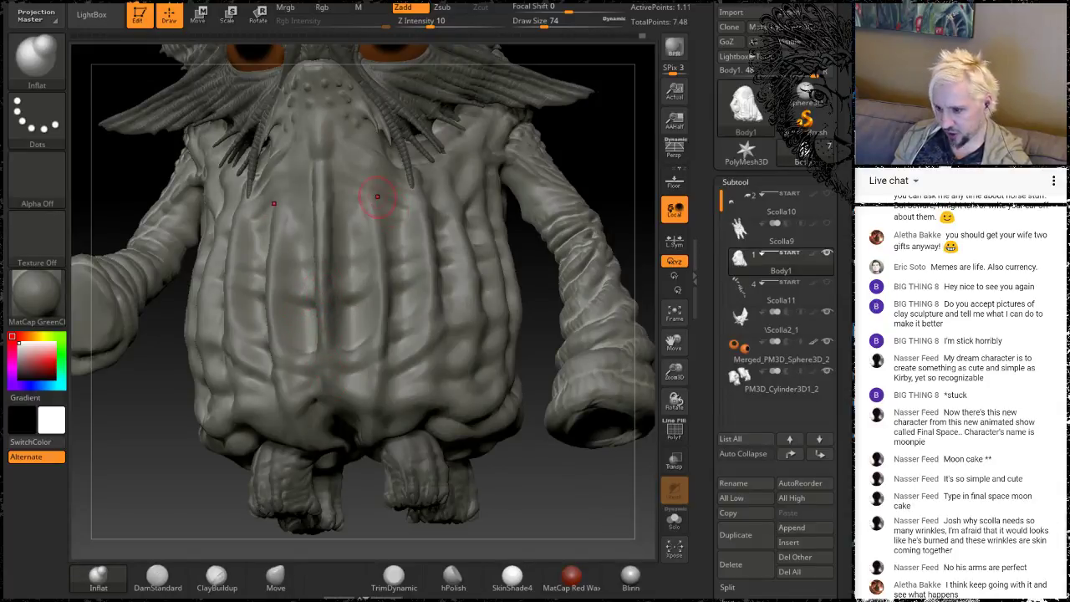
mouse_move(583, 153)
mouse_down()
mouse_move(566, 198)
mouse_move(599, 129)
mouse_move(435, 251)
mouse_move(303, 421)
mouse_up()
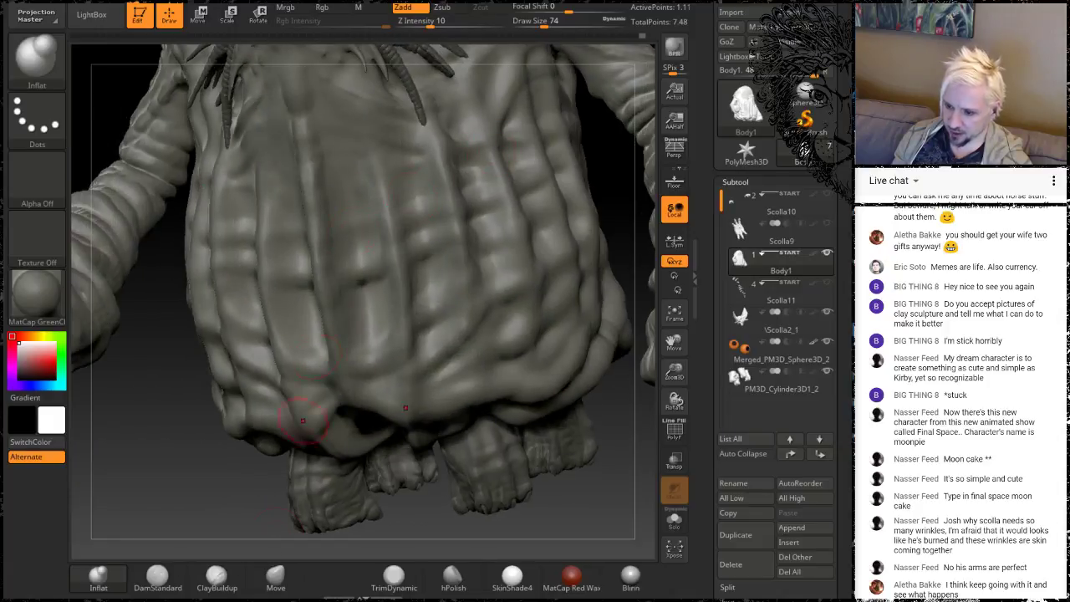
Sculpt long vertical ClayBuildup folds over the horizontal wrinkles on the belly's front and side, and smooth them
click(220, 571)
mouse_move(356, 287)
mouse_down()
mouse_move(364, 334)
mouse_move(379, 311)
mouse_move(373, 333)
mouse_move(309, 328)
mouse_move(370, 310)
mouse_move(383, 294)
mouse_up()
mouse_move(336, 221)
mouse_down()
mouse_move(354, 209)
mouse_move(357, 178)
mouse_move(411, 187)
mouse_move(426, 259)
mouse_move(422, 200)
mouse_move(416, 266)
mouse_move(432, 351)
mouse_up()
drag(424, 172, 459, 328)
drag(431, 271, 440, 372)
mouse_move(465, 179)
mouse_down()
mouse_move(487, 263)
mouse_move(499, 250)
mouse_move(520, 318)
mouse_up()
mouse_move(617, 173)
mouse_down()
mouse_move(557, 172)
mouse_move(550, 257)
mouse_up()
key(shift)
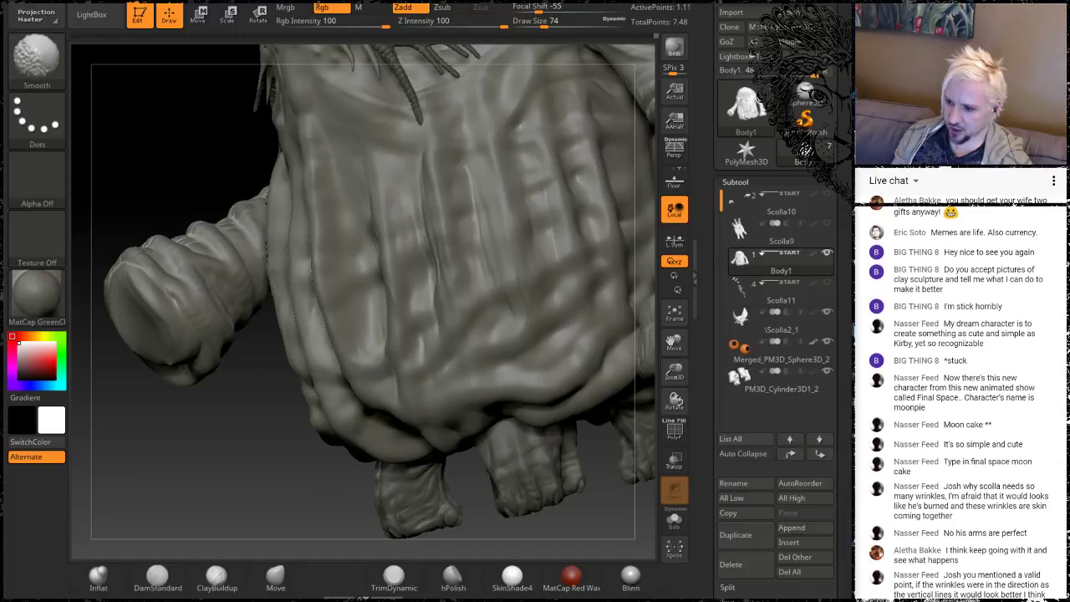
drag(215, 473, 134, 473)
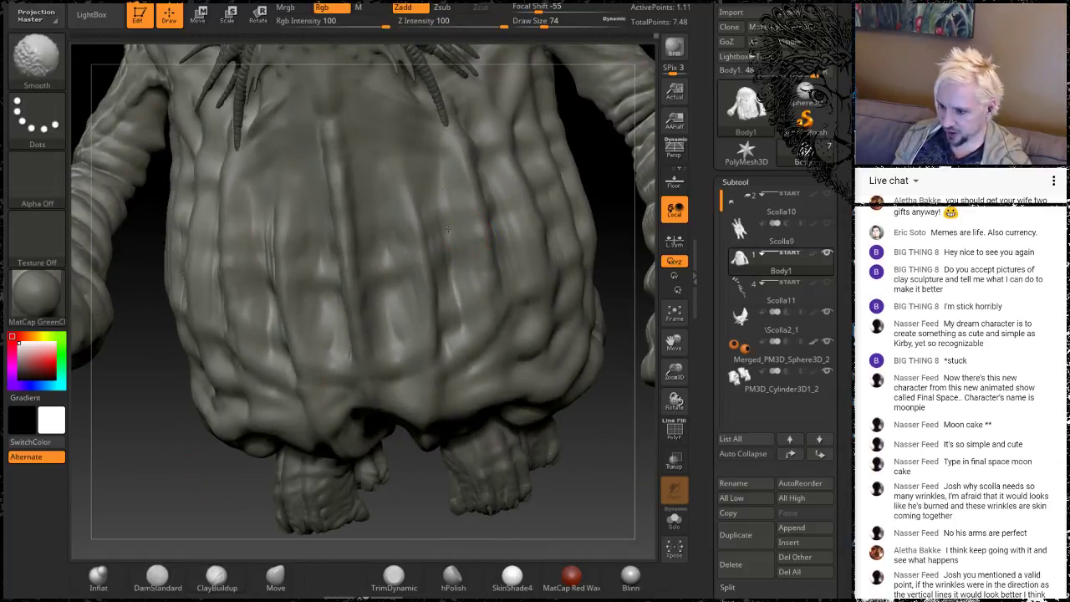
alt+drag(591, 442, 509, 503)
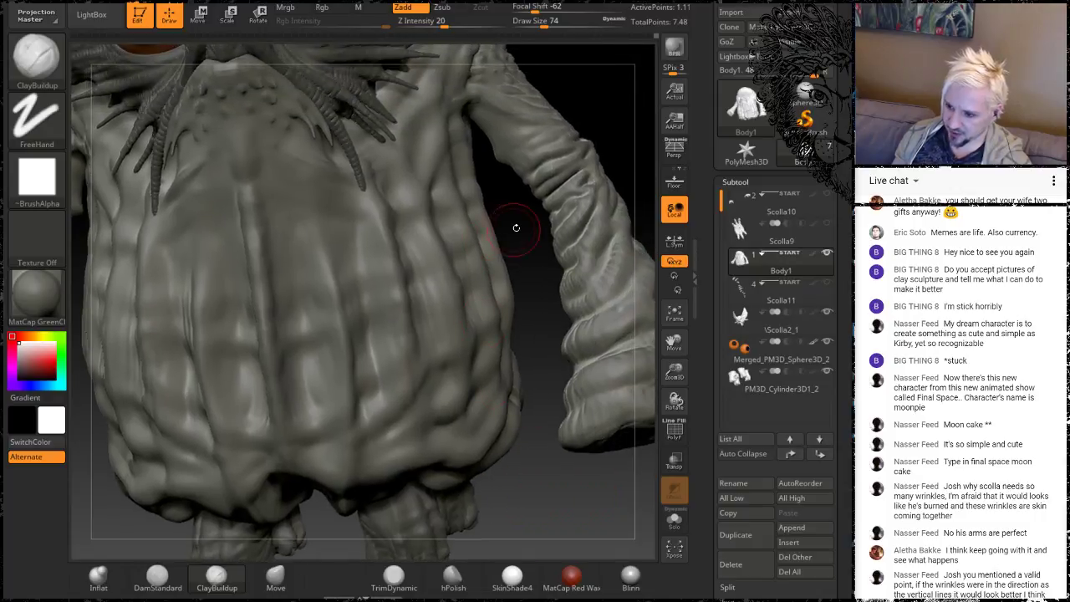
drag(517, 228, 472, 234)
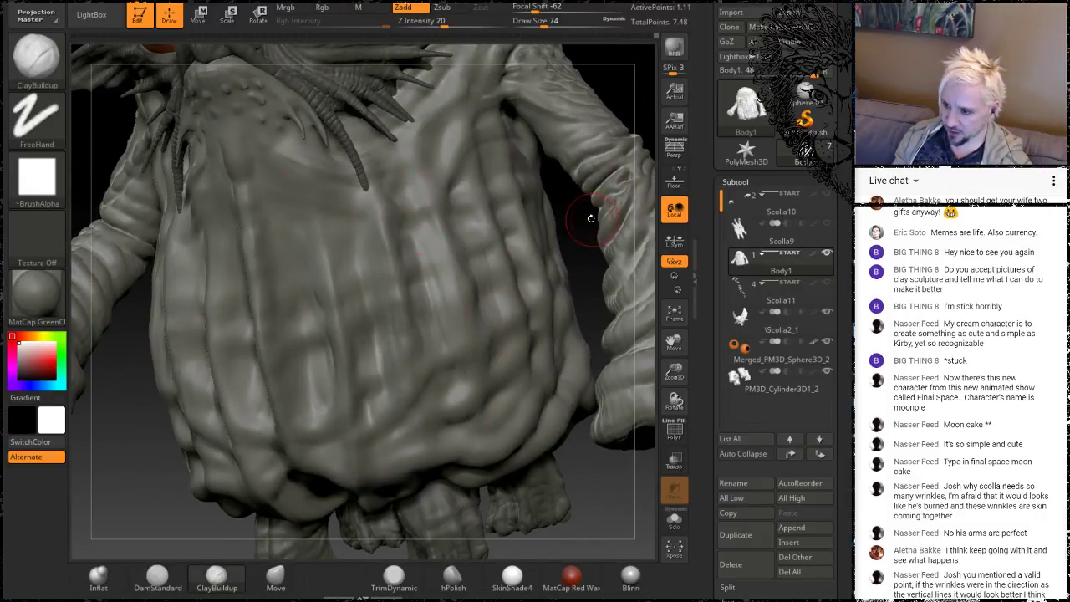
Sculpt short horizontal ClayBuildup wrinkles across the vertical folds at the middle of the belly and smooth them
drag(573, 219, 635, 224)
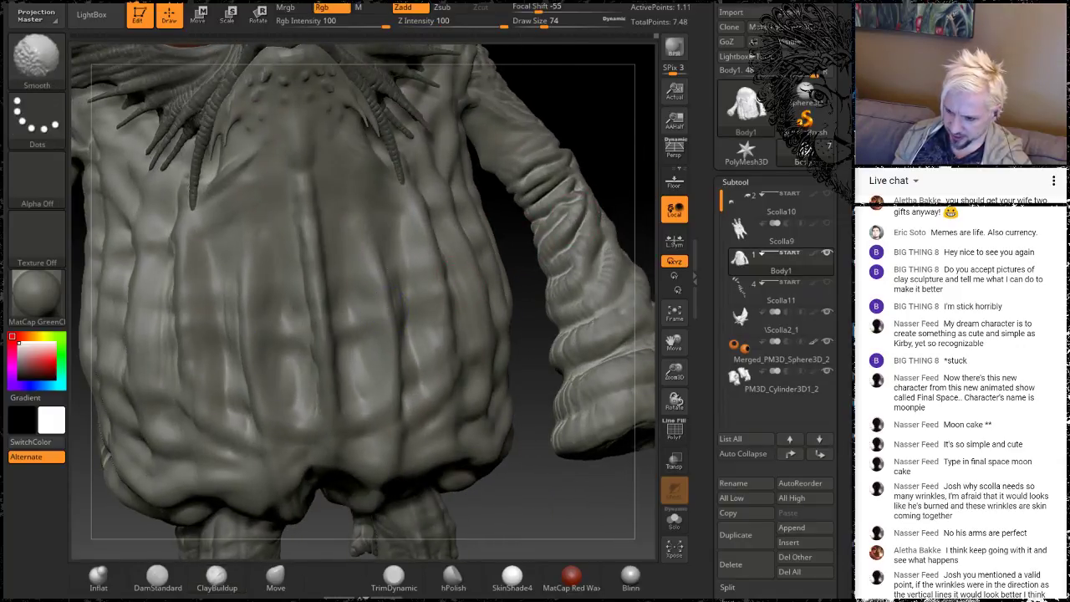
key(shift)
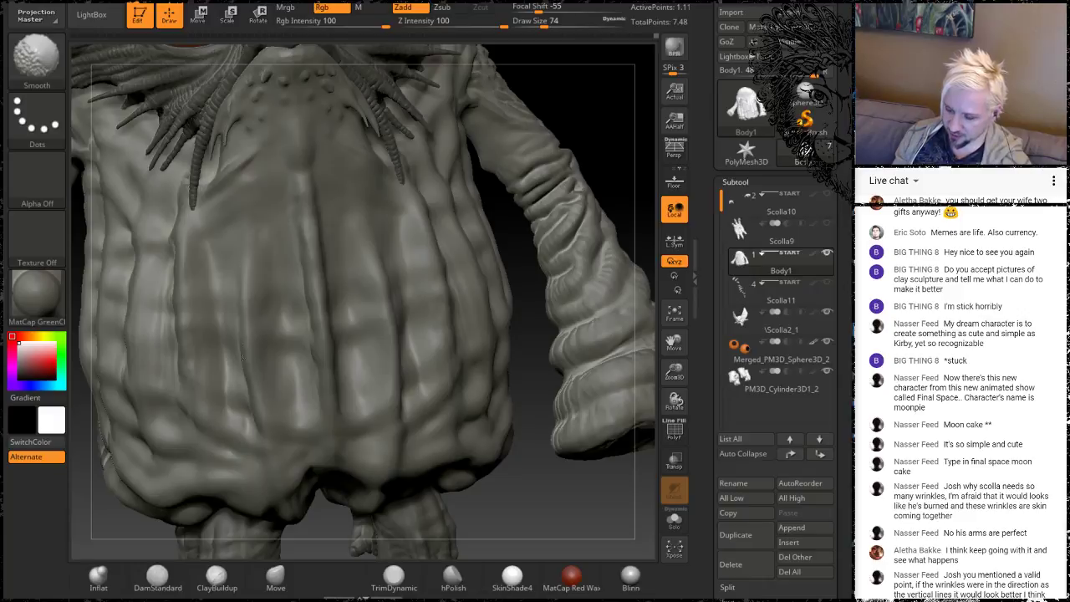
mouse_move(521, 501)
mouse_down()
mouse_move(569, 445)
mouse_move(475, 428)
mouse_up()
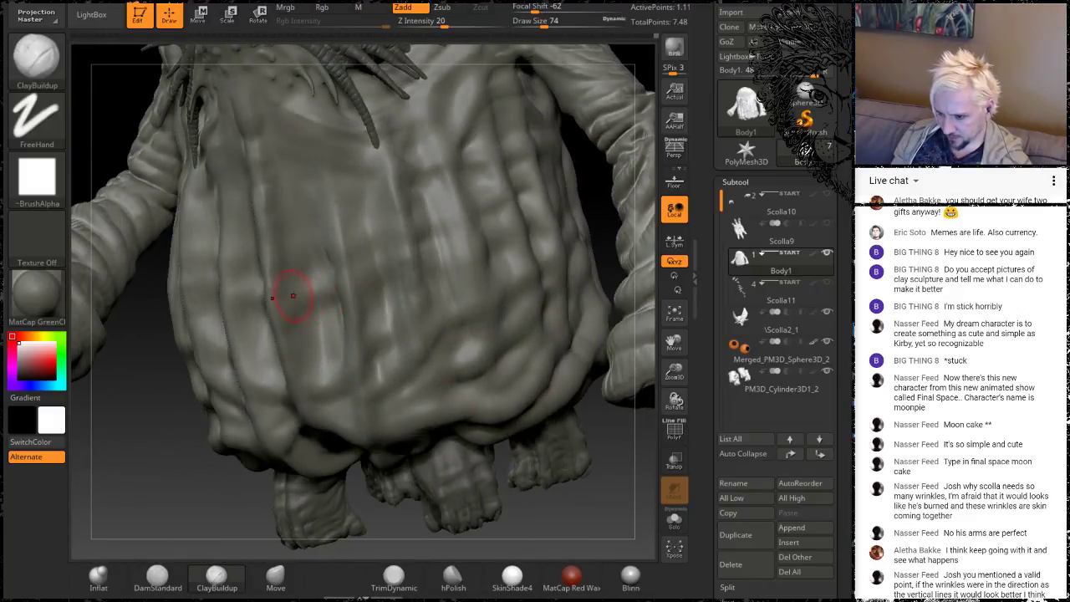
key(shift)
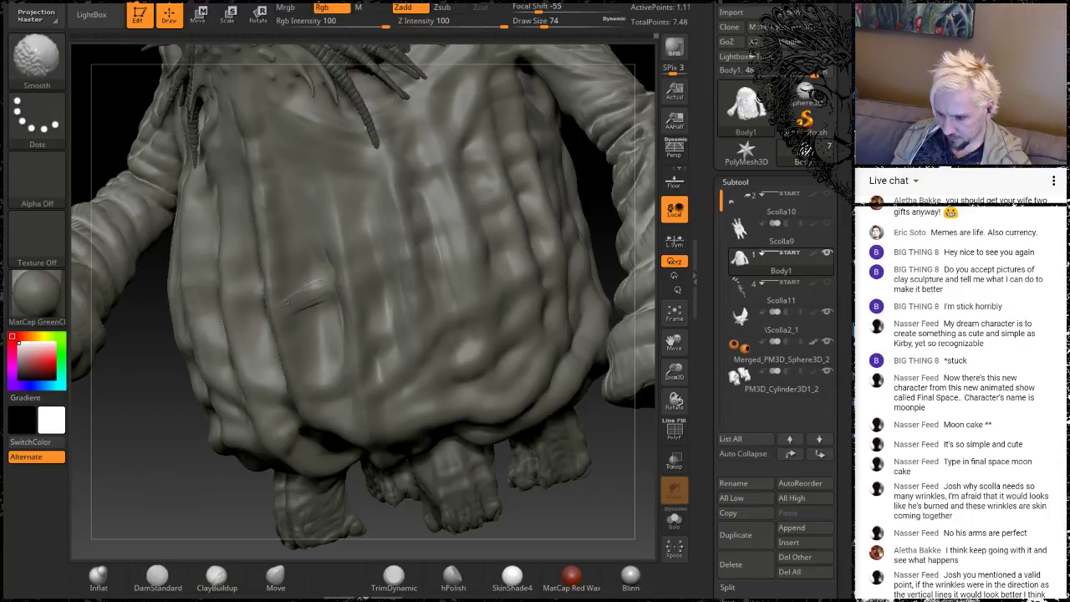
drag(265, 254, 382, 223)
key(shift)
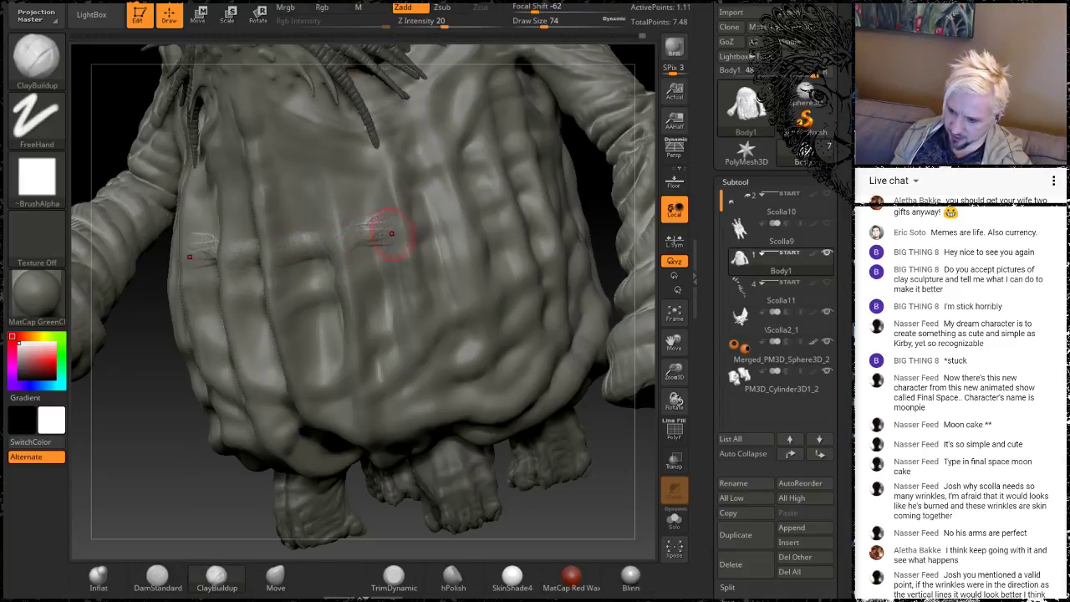
key(shift)
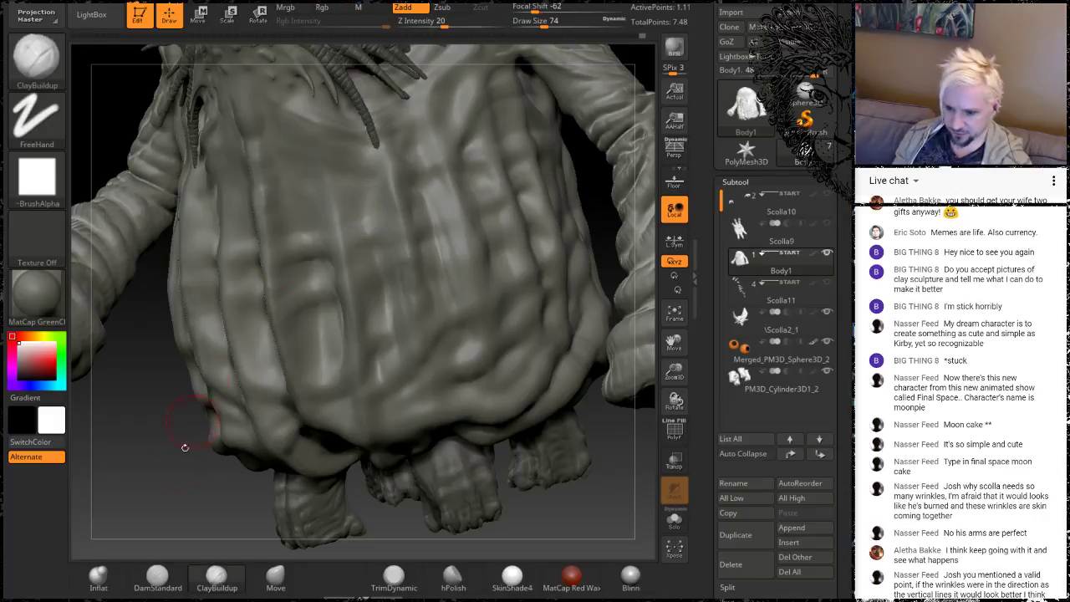
drag(150, 470, 180, 473)
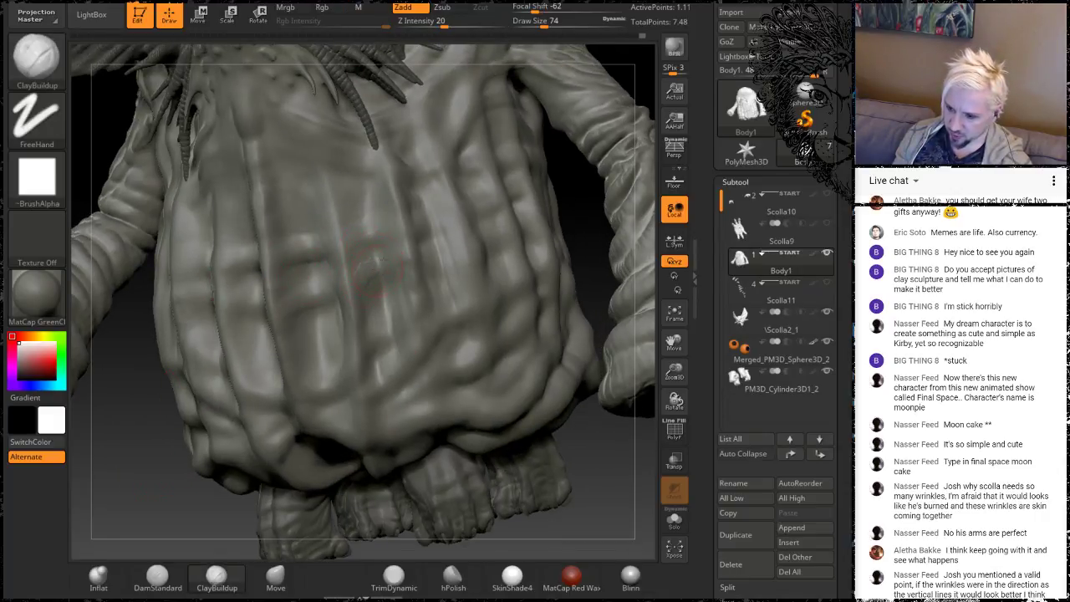
key(shift)
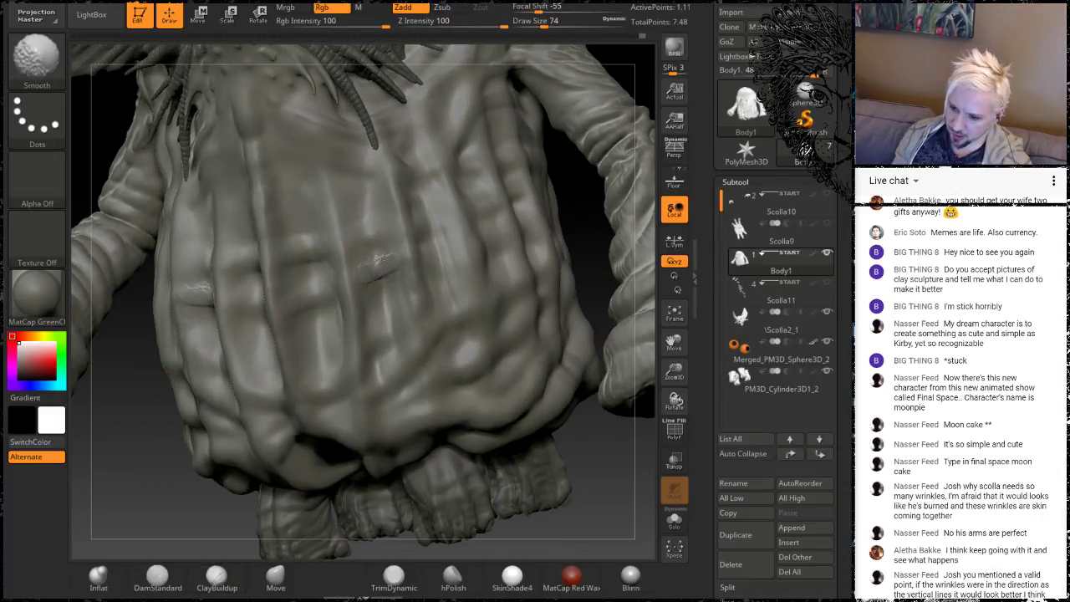
Build a broad horizontal ClayBuildup fold across the upper belly beneath the chin bumps and beard tendrils, and smooth it
drag(573, 222, 601, 195)
alt+drag(565, 121, 522, 211)
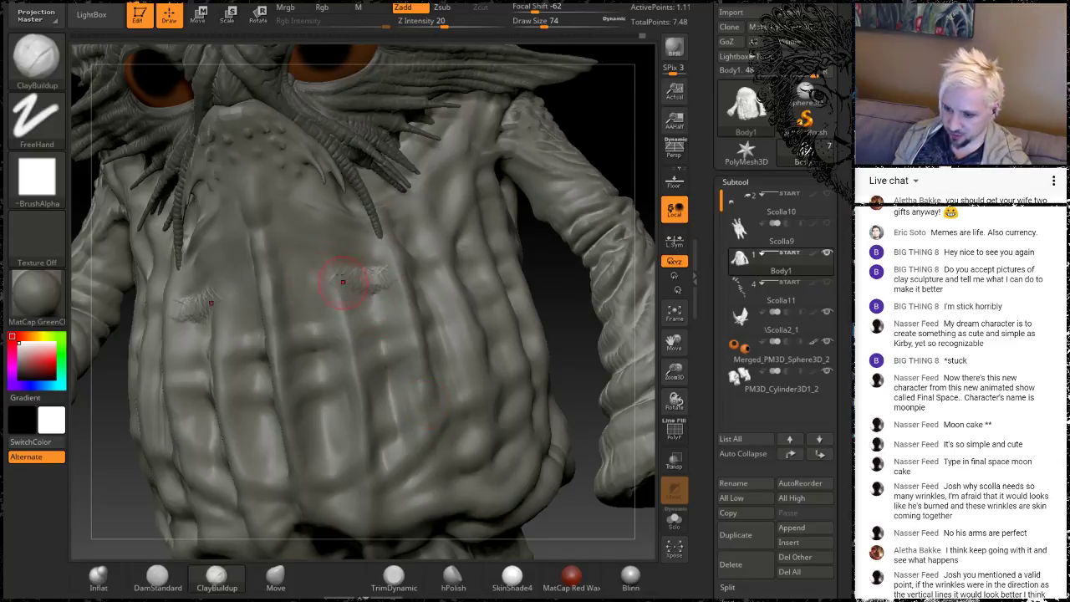
key(shift)
mouse_move(334, 278)
mouse_down()
mouse_move(289, 270)
mouse_move(351, 259)
mouse_up()
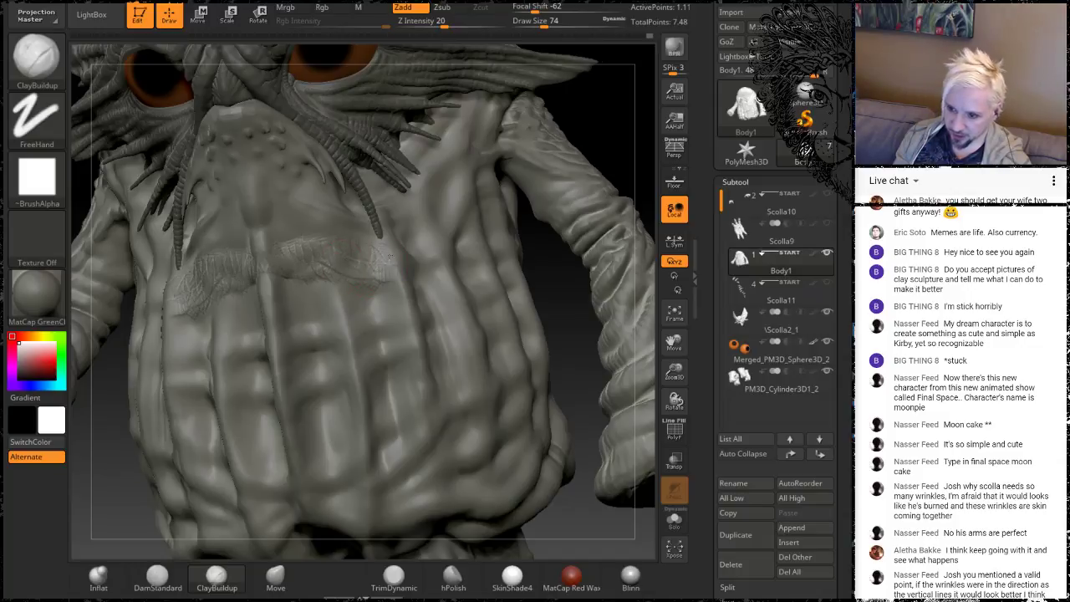
key(shift)
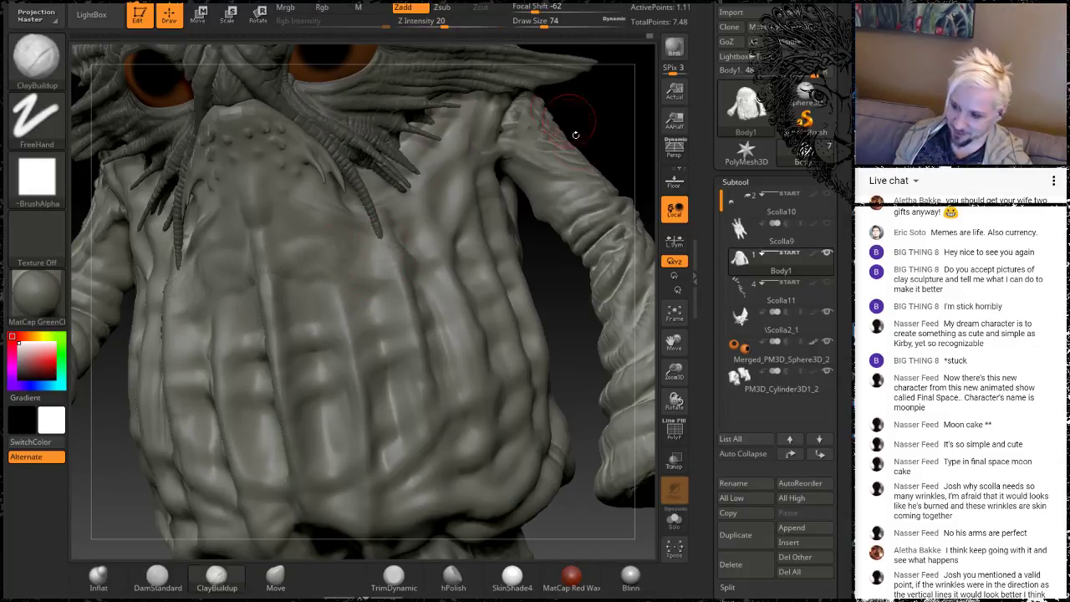
mouse_move(614, 134)
mouse_down()
mouse_move(552, 121)
mouse_move(597, 138)
mouse_up()
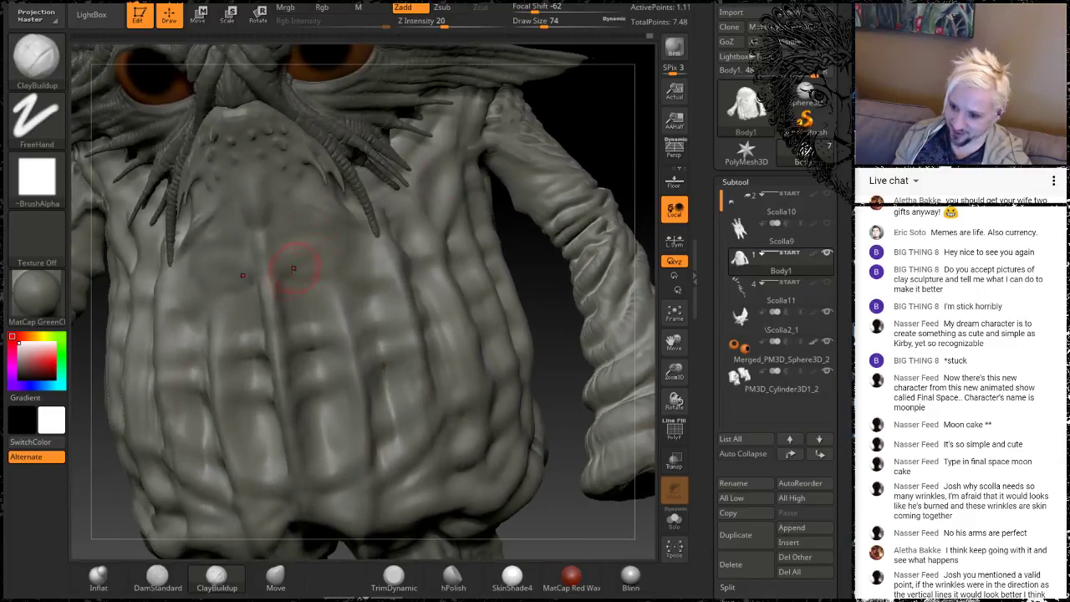
Extend the central belly ridge up toward the chin bumps, strengthen the horizontal fold crossing it, and smooth both
drag(264, 259, 254, 214)
key(shift)
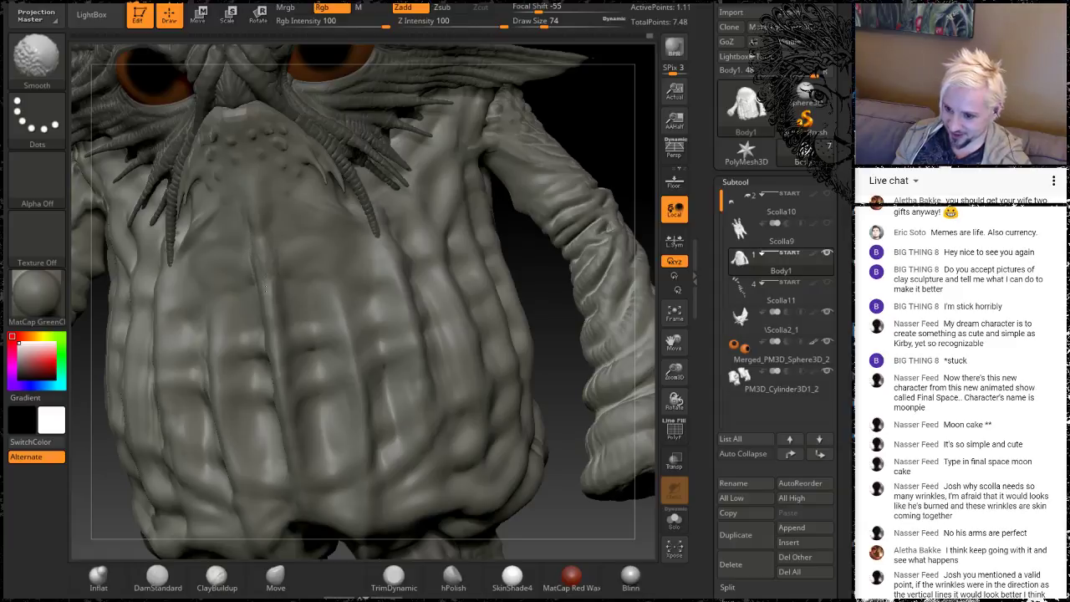
mouse_move(294, 265)
mouse_down()
mouse_move(330, 251)
mouse_move(383, 273)
mouse_up()
key(shift)
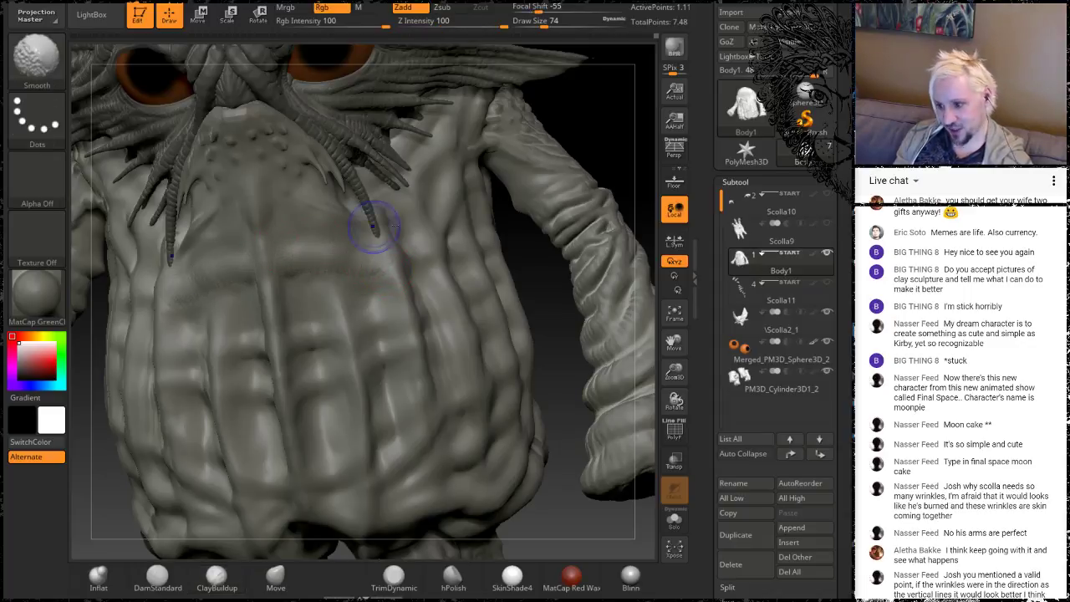
mouse_move(532, 300)
mouse_down()
mouse_move(393, 276)
mouse_move(382, 259)
mouse_up()
key(shift)
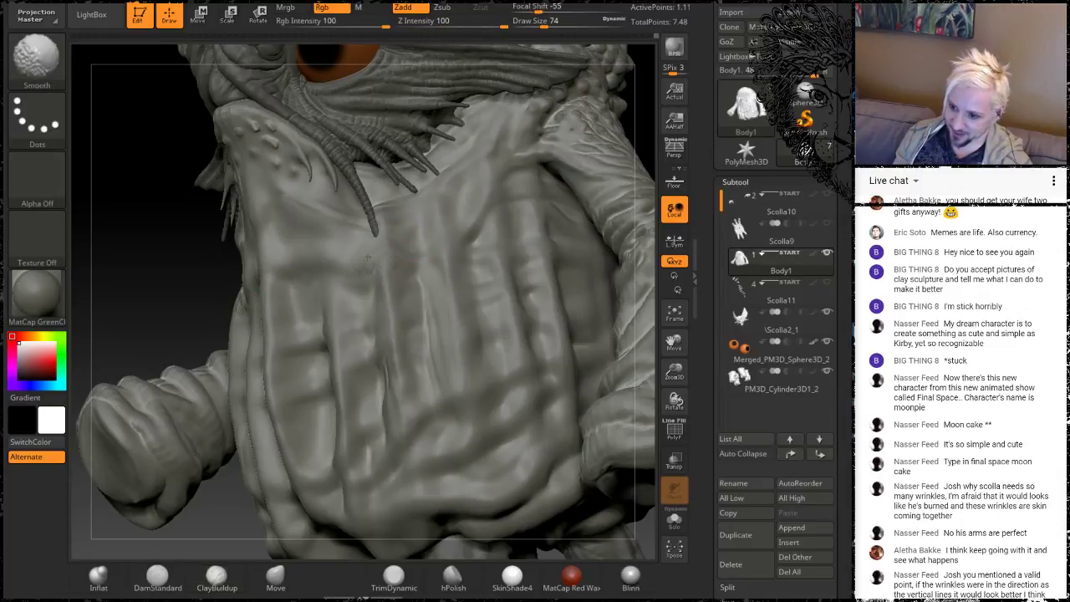
right_drag(159, 265, 526, 178)
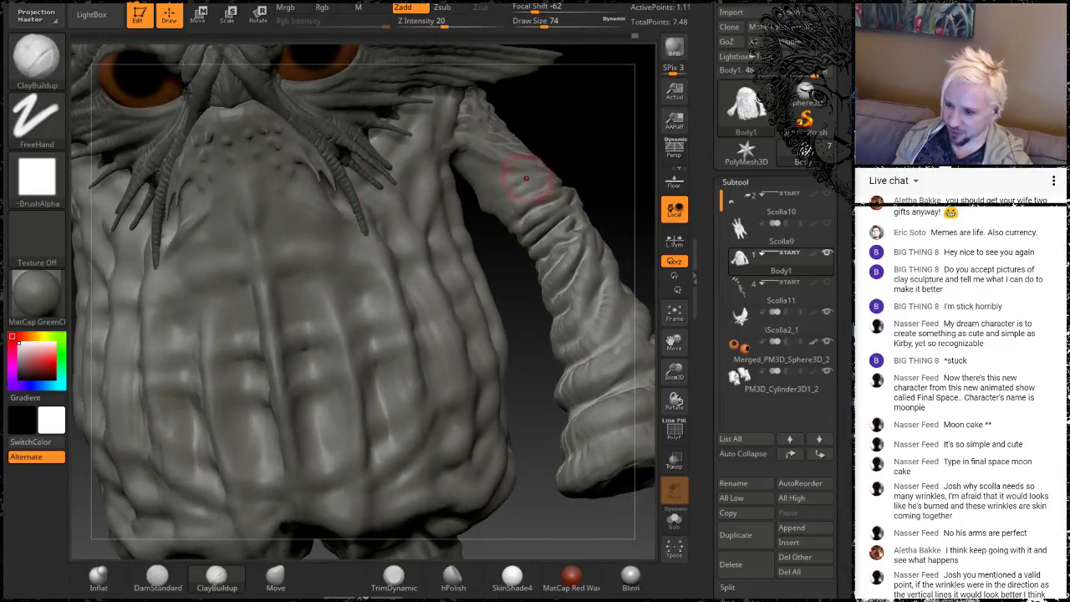
shift+drag(311, 356, 314, 367)
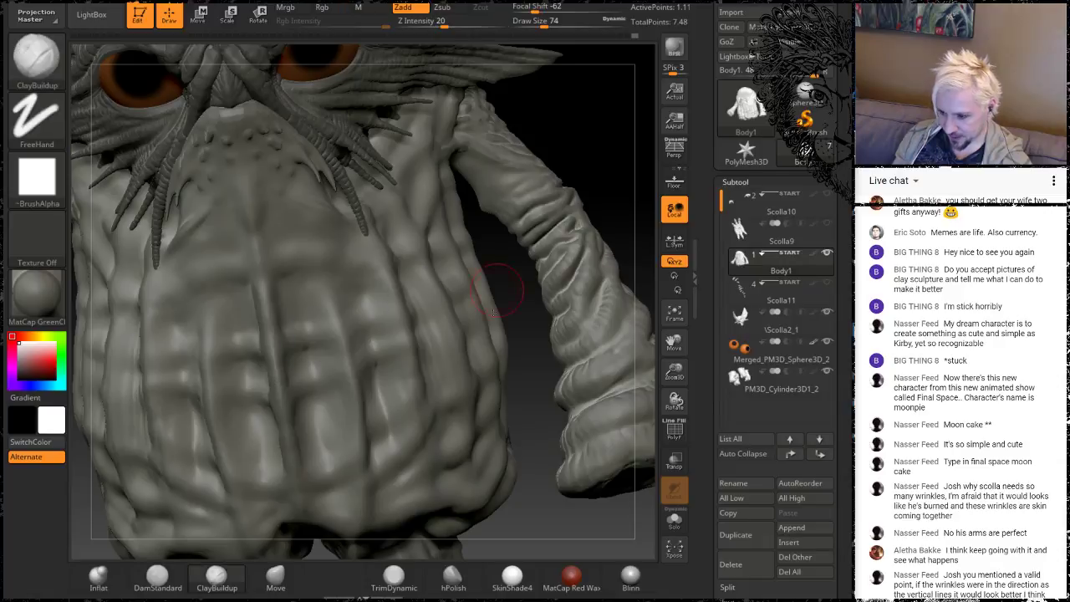
Check the belly folds from the front and side, and smooth the vertical fold on the belly's side
alt+right_drag(519, 316, 487, 242)
right_drag(587, 114, 518, 194)
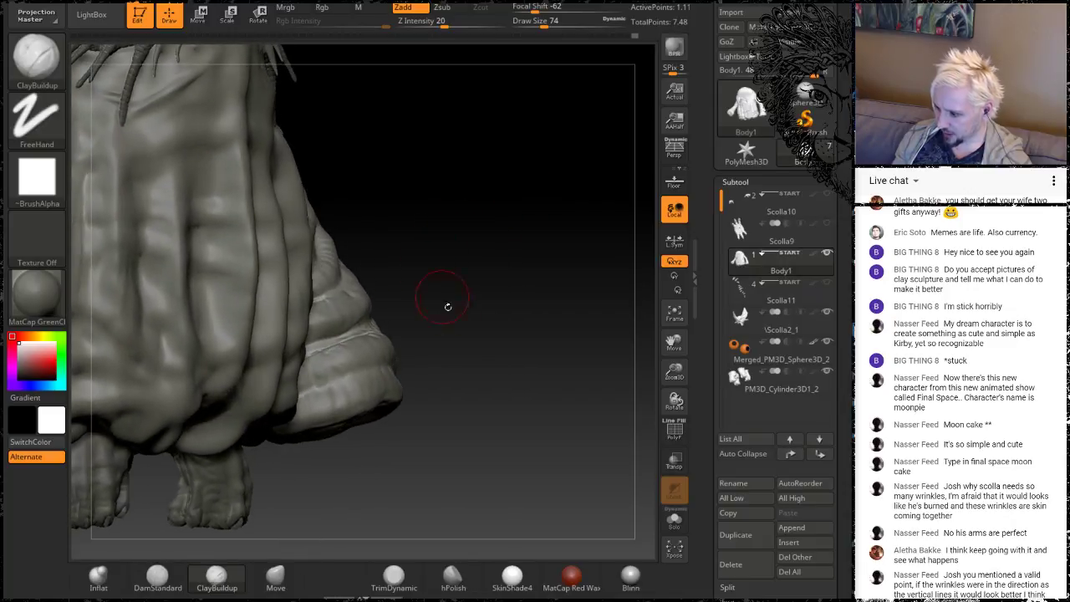
right_drag(446, 303, 436, 454)
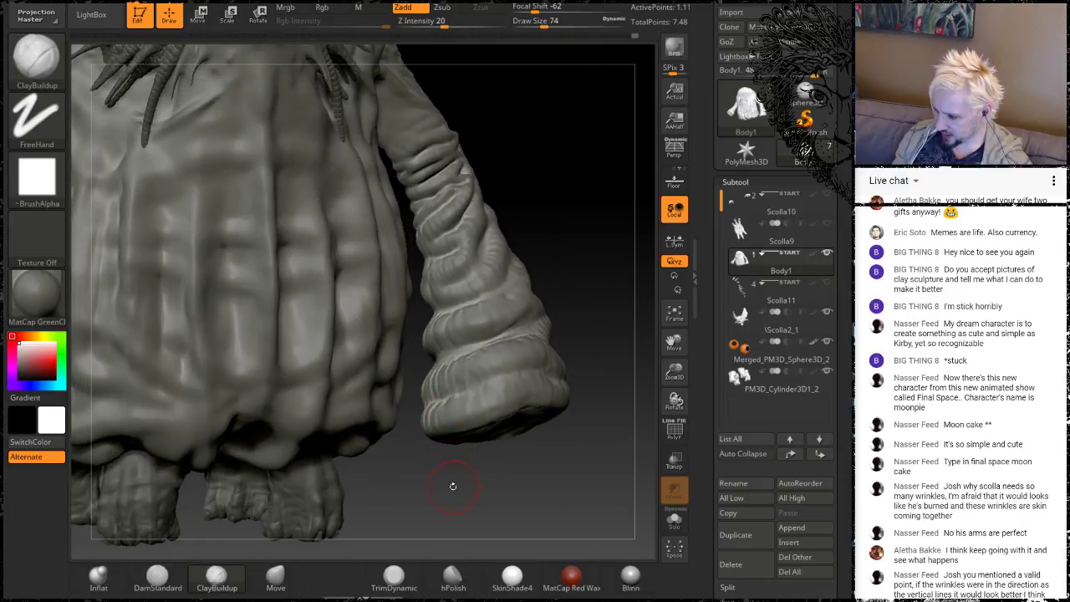
mouse_move(544, 158)
mouse_down()
mouse_move(534, 138)
mouse_move(546, 167)
mouse_move(537, 175)
mouse_up()
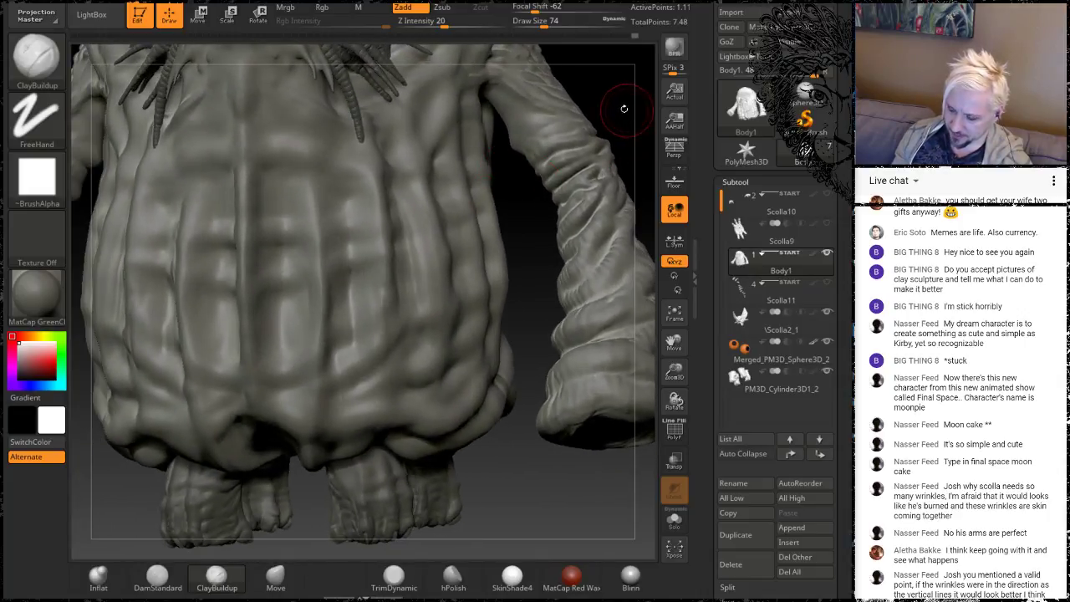
drag(625, 109, 611, 108)
right_drag(613, 110, 454, 253)
key(shift)
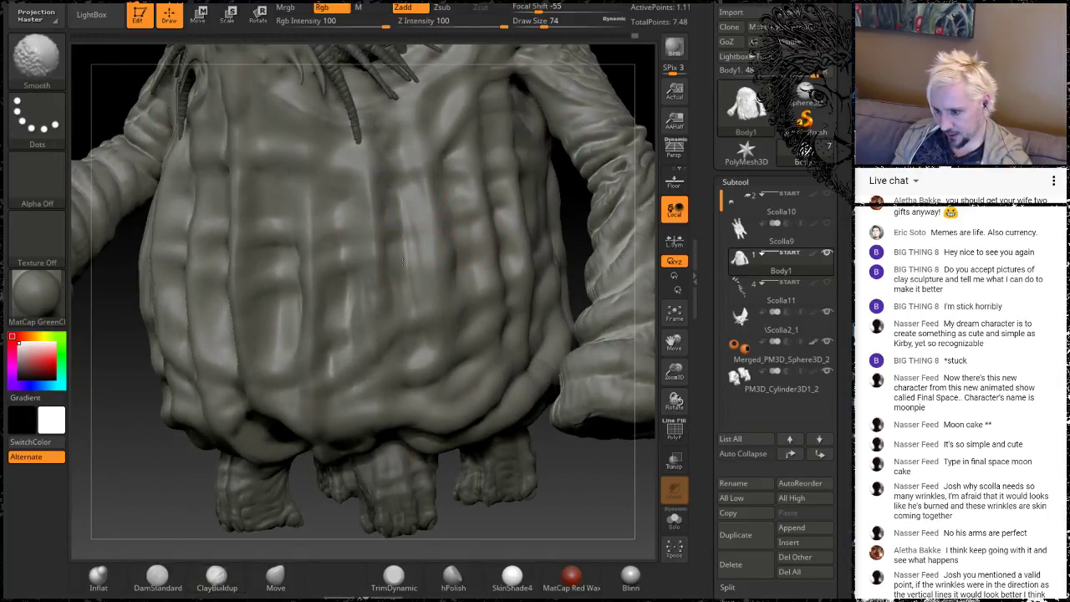
shift+drag(416, 302, 411, 167)
Try a long ClayBuildup ridge running down the belly's side and curving inward along the lower belly
mouse_move(417, 211)
mouse_down()
mouse_move(412, 335)
mouse_move(393, 418)
mouse_move(368, 451)
mouse_up()
key(ctrl+z)
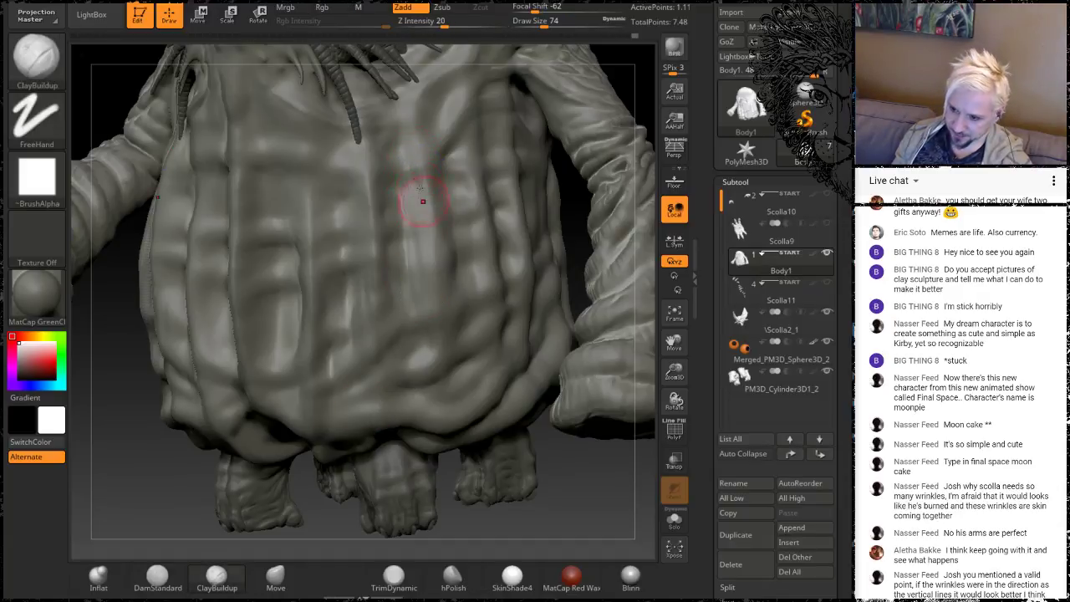
mouse_move(408, 171)
mouse_down()
mouse_move(413, 359)
mouse_move(389, 422)
mouse_move(341, 437)
mouse_up()
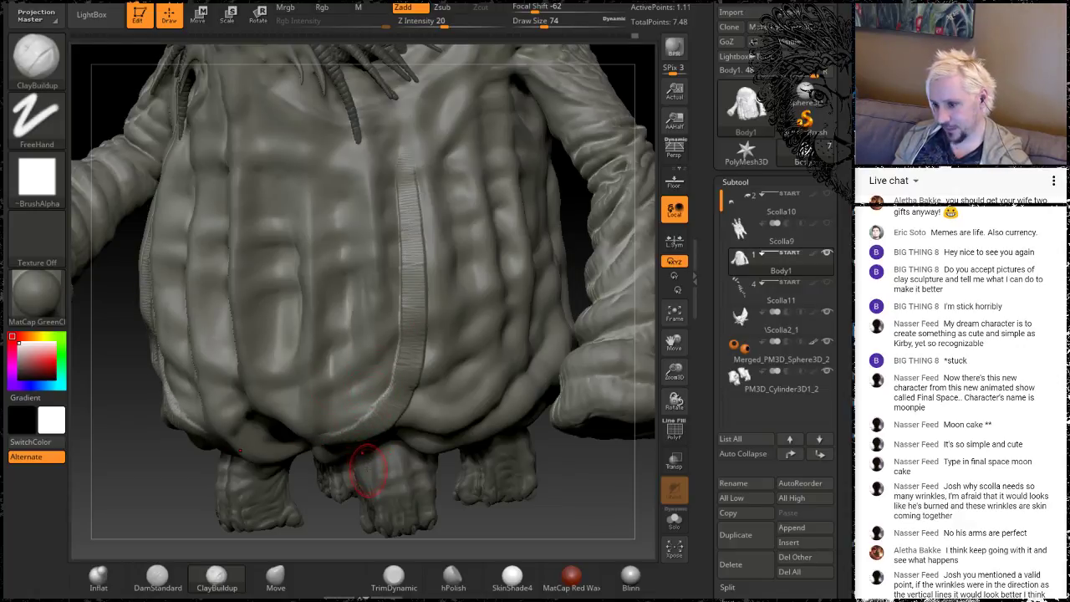
key(ctrl+z)
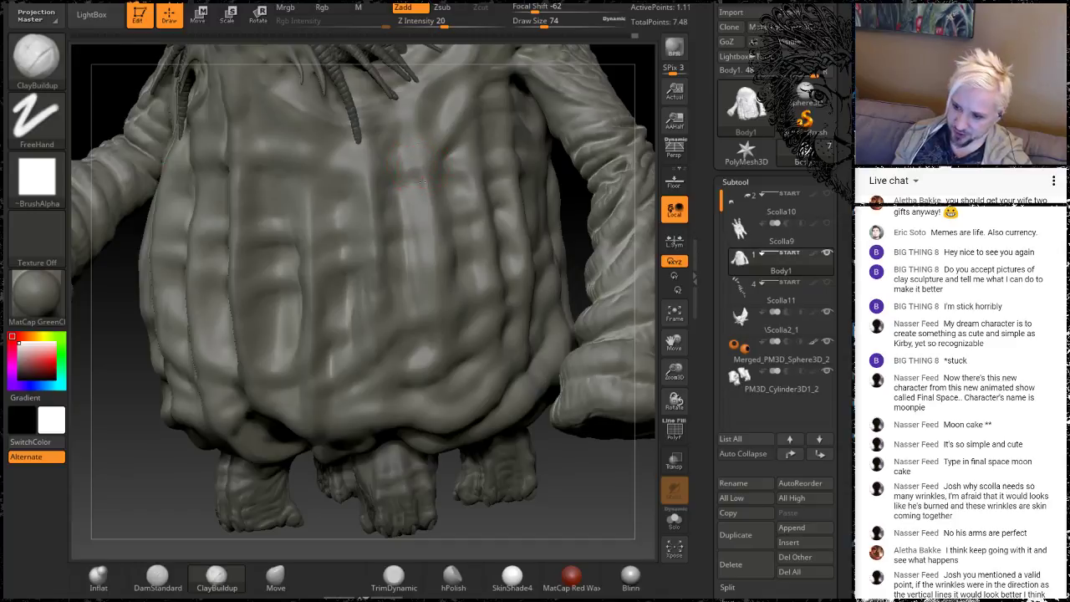
mouse_move(422, 182)
mouse_down()
mouse_move(414, 355)
mouse_move(359, 428)
mouse_up()
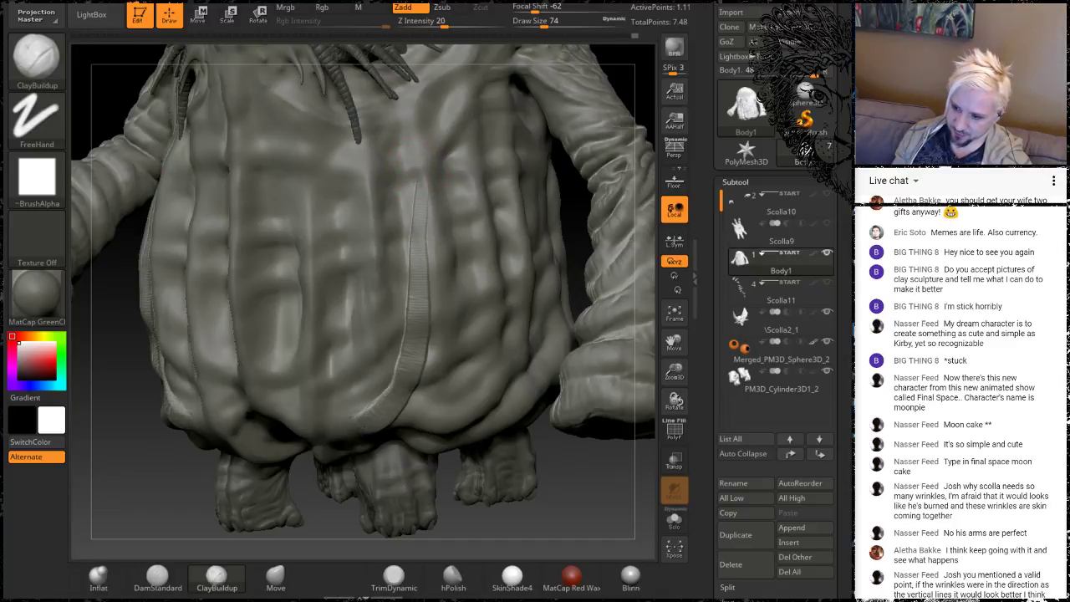
key(ctrl+z)
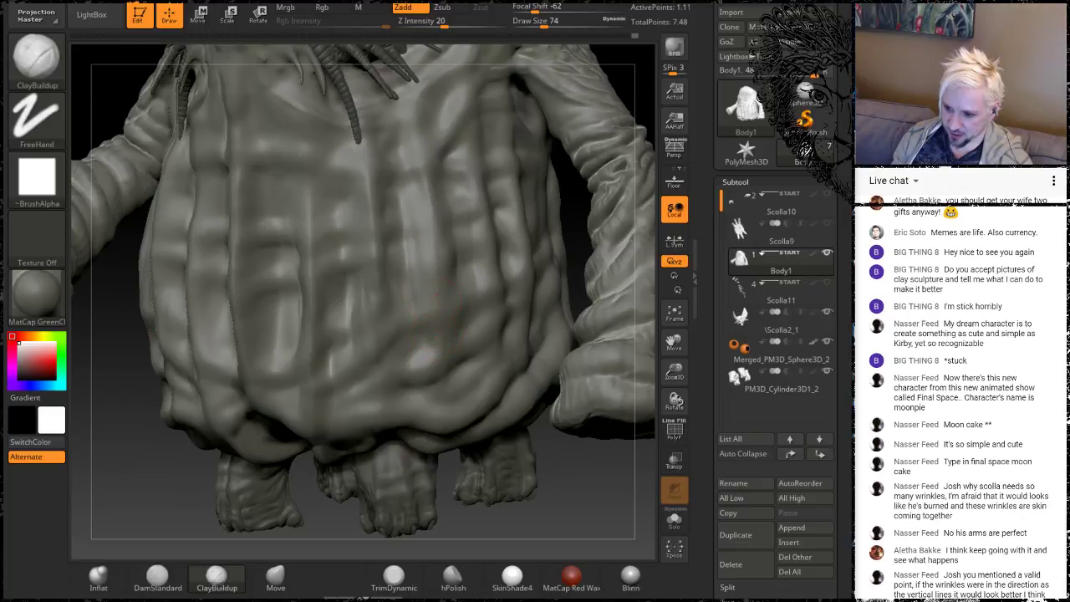
Fill two vertical bands on the belly's side with short horizontal ClayBuildup wrinkles and smooth them into the surface
key(shift)
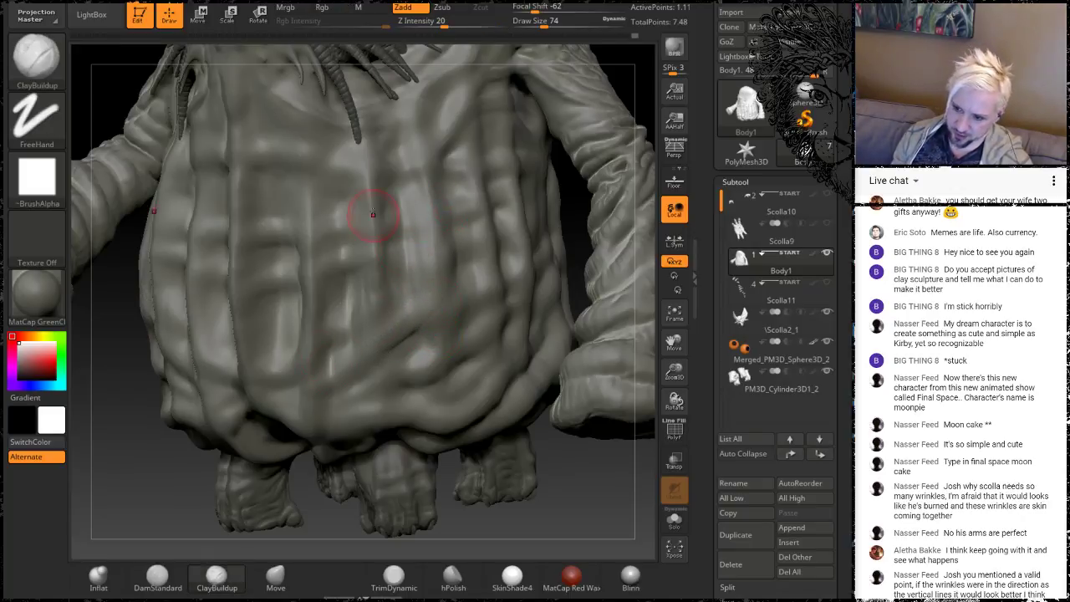
mouse_move(414, 258)
mouse_down()
mouse_move(410, 241)
mouse_move(396, 259)
mouse_move(410, 303)
mouse_move(401, 318)
mouse_up()
mouse_move(421, 219)
mouse_down()
mouse_move(398, 231)
mouse_move(391, 210)
mouse_move(337, 211)
mouse_move(352, 202)
mouse_move(339, 289)
mouse_move(342, 376)
mouse_up()
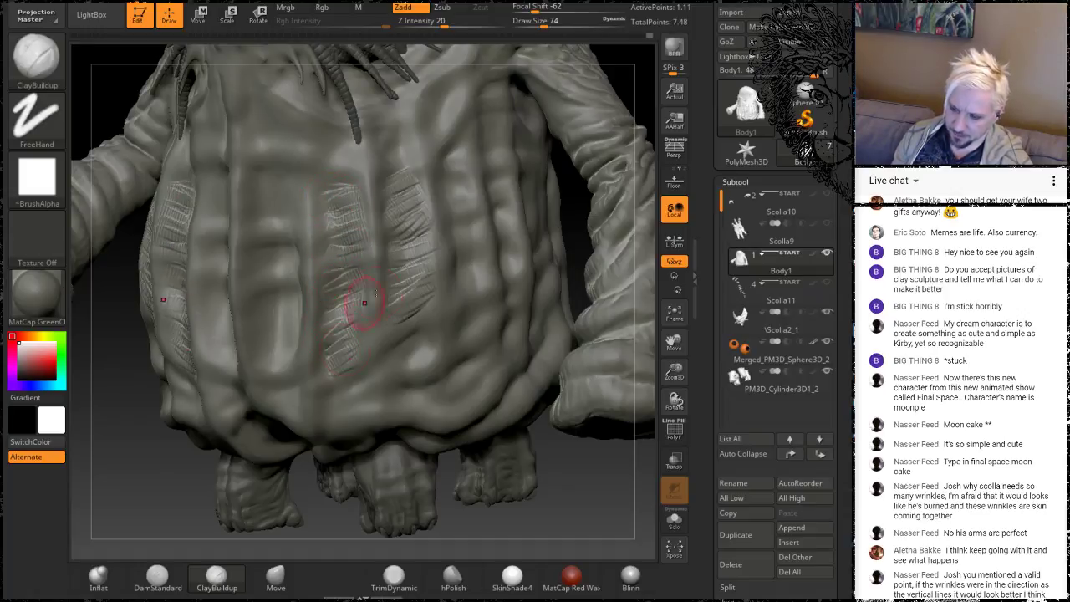
key(shift)
shift+drag(342, 186, 338, 231)
shift+drag(339, 294, 339, 334)
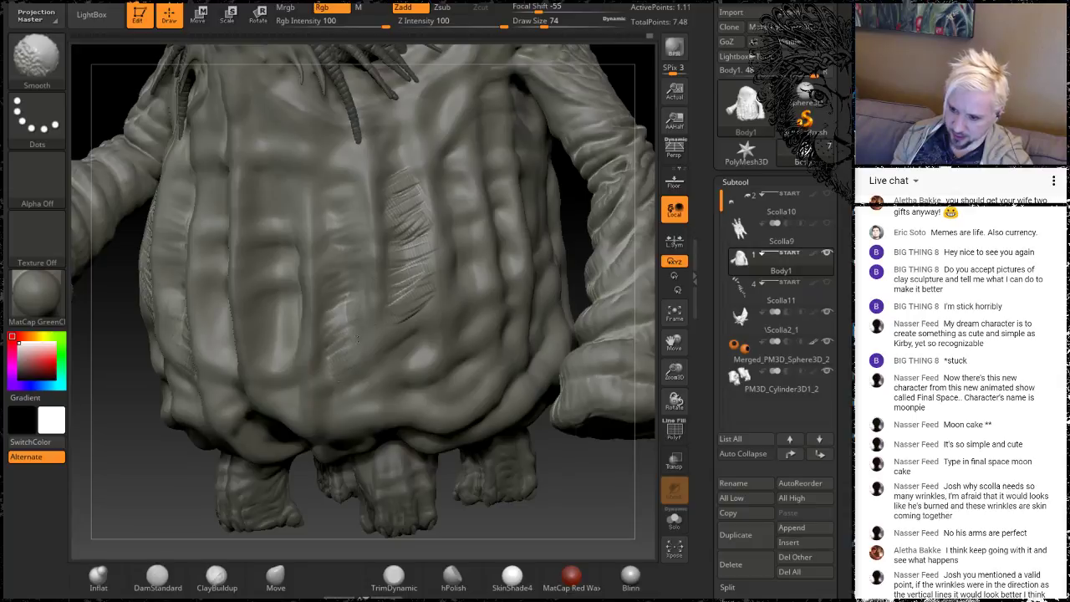
shift+drag(411, 255, 417, 275)
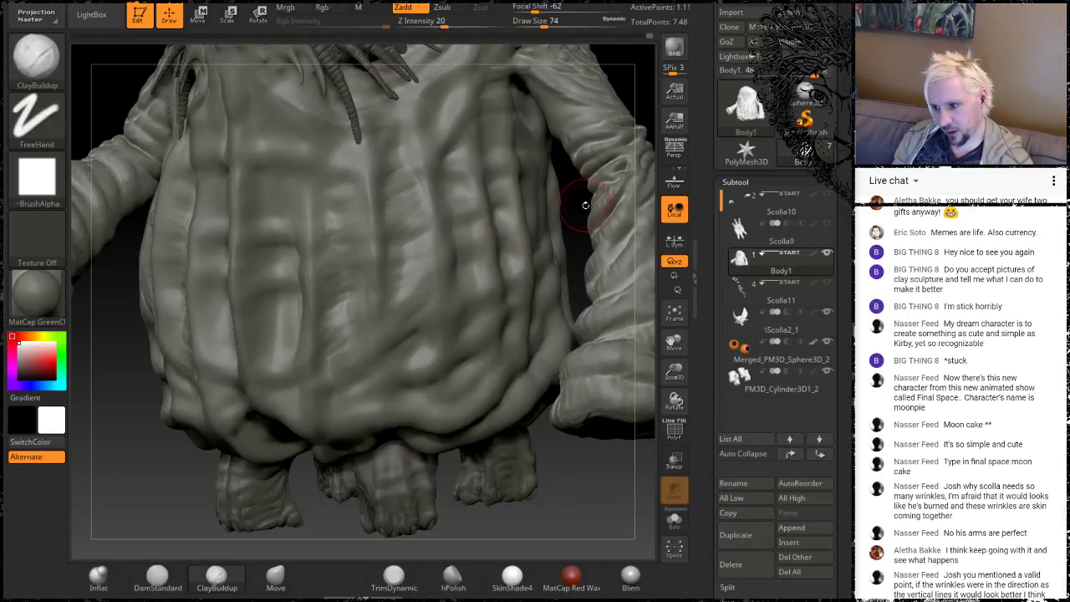
Add short slanted wrinkles between the vertical ridges farther around the belly's flank and soften them with smoothing
drag(577, 205, 535, 238)
mouse_move(463, 273)
mouse_down()
mouse_move(472, 249)
mouse_move(461, 171)
mouse_move(476, 255)
mouse_up()
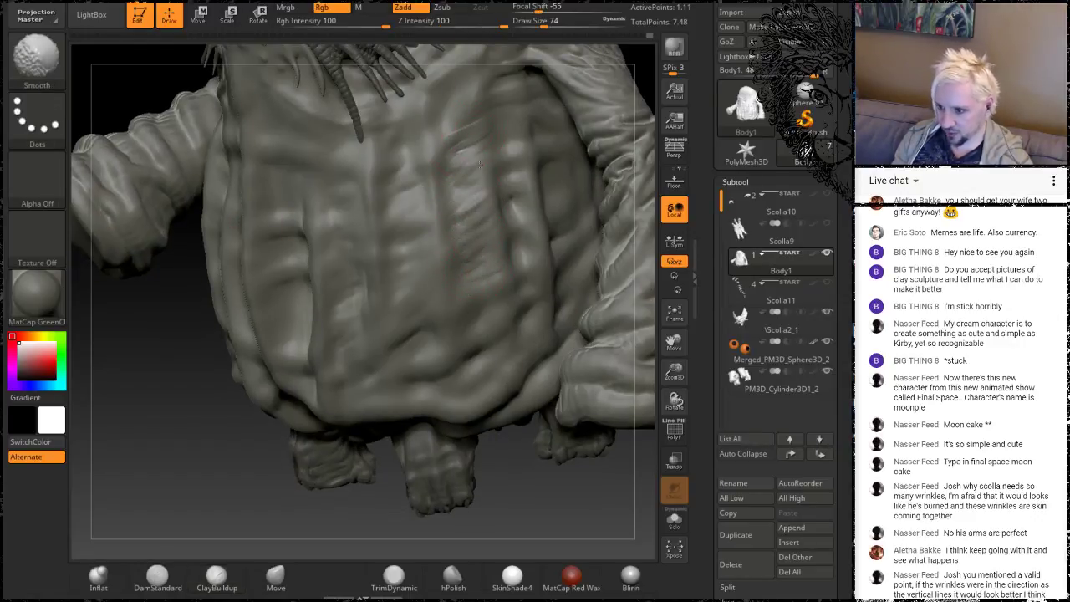
mouse_move(427, 190)
mouse_down()
mouse_move(429, 177)
mouse_move(393, 167)
mouse_move(391, 184)
mouse_up()
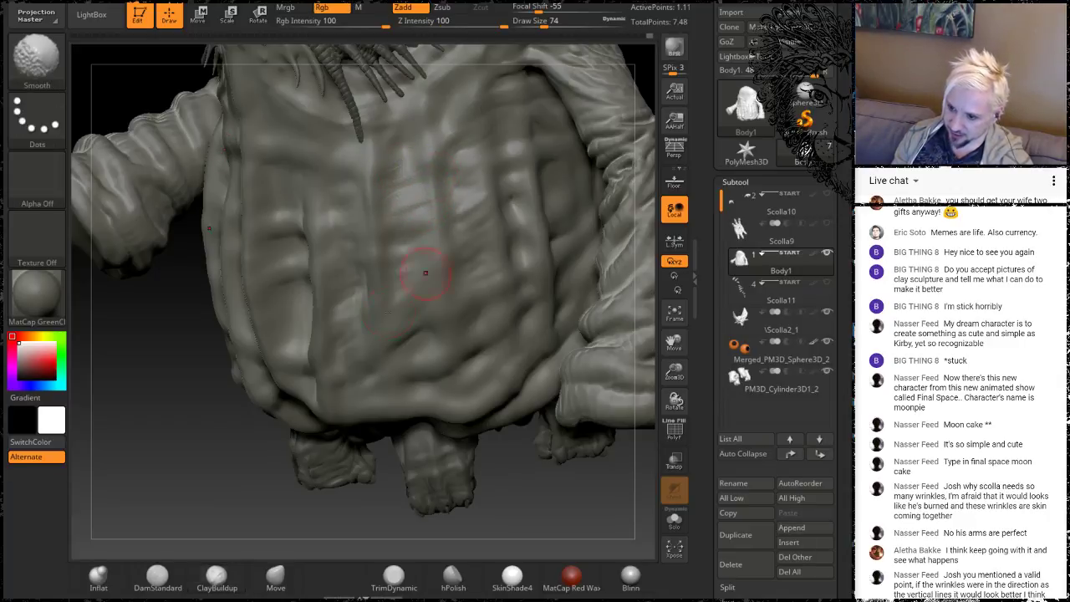
Lay rows of short horizontal ClayBuildup wrinkles between the vertical ridges on both sides of the belly's center line
drag(210, 430, 142, 430)
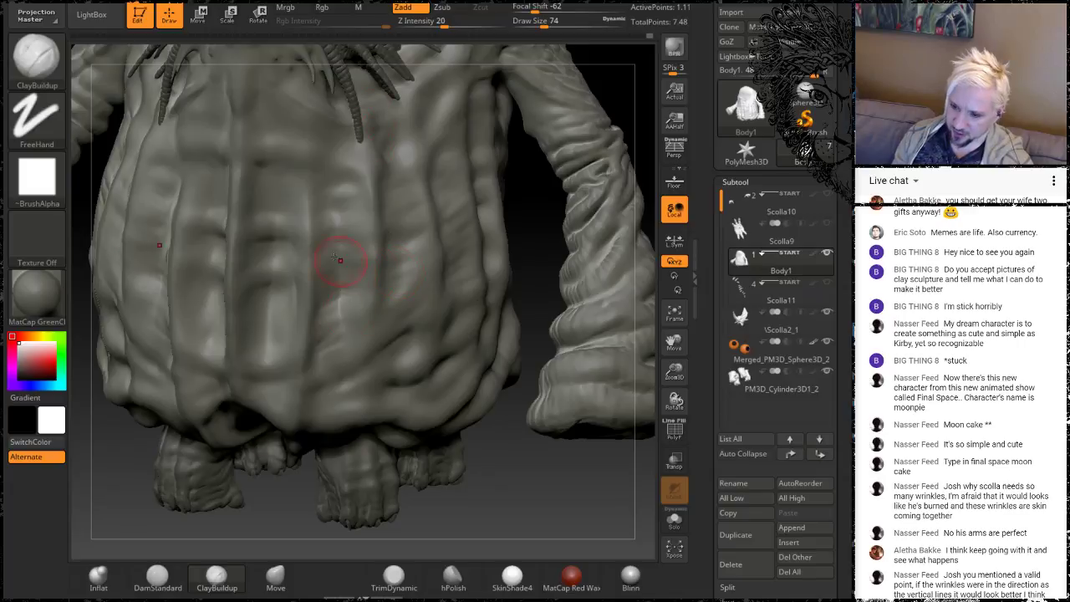
drag(333, 189, 351, 176)
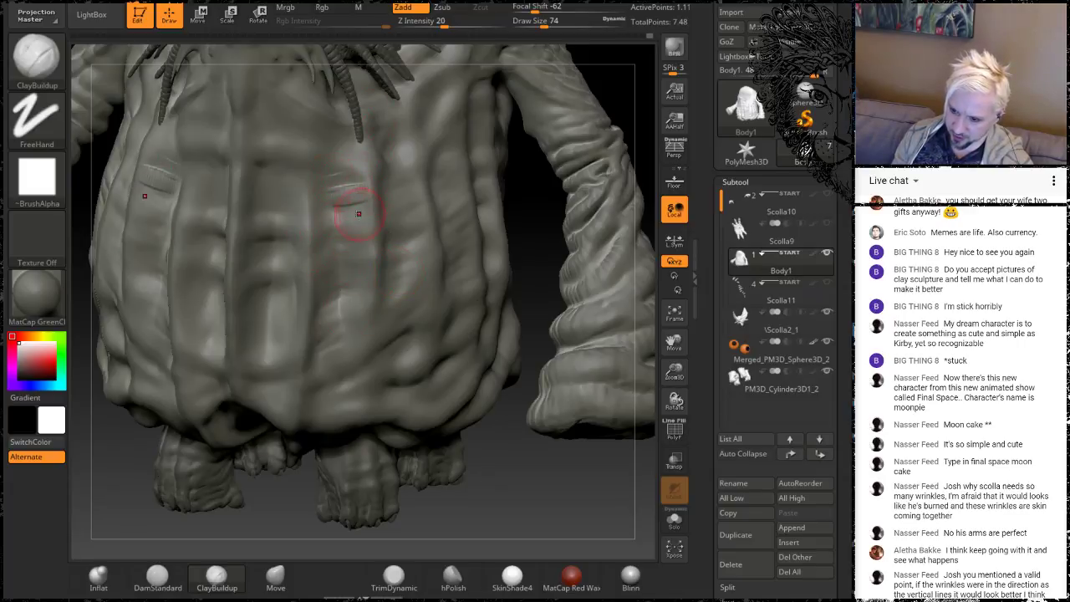
drag(327, 220, 358, 212)
mouse_move(324, 246)
mouse_down()
mouse_move(356, 237)
mouse_move(357, 266)
mouse_up()
mouse_move(322, 292)
mouse_down()
mouse_move(346, 278)
mouse_move(342, 318)
mouse_up()
mouse_move(289, 349)
mouse_down()
mouse_move(259, 354)
mouse_move(261, 313)
mouse_up()
mouse_move(287, 295)
mouse_down()
mouse_move(263, 298)
mouse_move(289, 281)
mouse_move(287, 234)
mouse_move(301, 209)
mouse_move(265, 189)
mouse_up()
drag(294, 179, 264, 181)
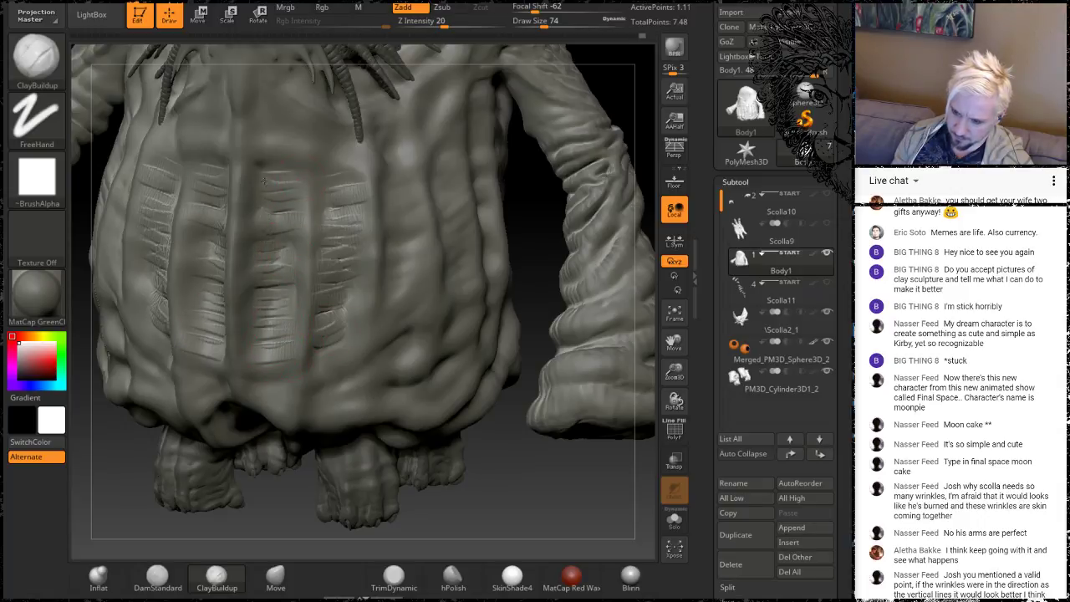
Smooth the rows of horizontal wrinkles between the vertical ridges on both sides of the belly's center line
mouse_move(264, 143)
mouse_down()
mouse_move(292, 130)
mouse_move(275, 342)
mouse_up()
shift+drag(334, 219, 336, 280)
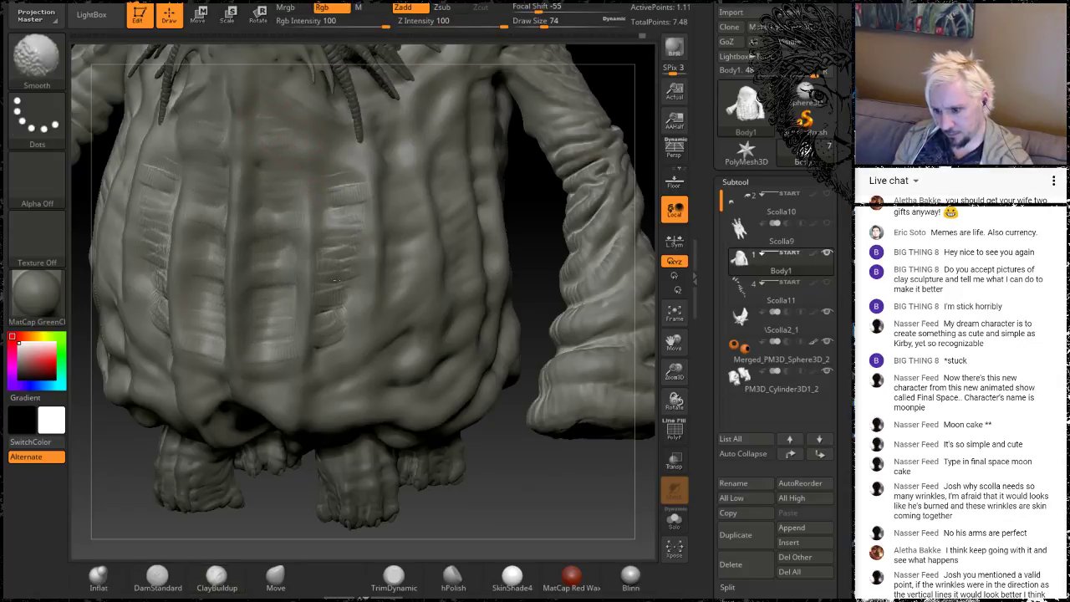
shift+drag(342, 190, 334, 268)
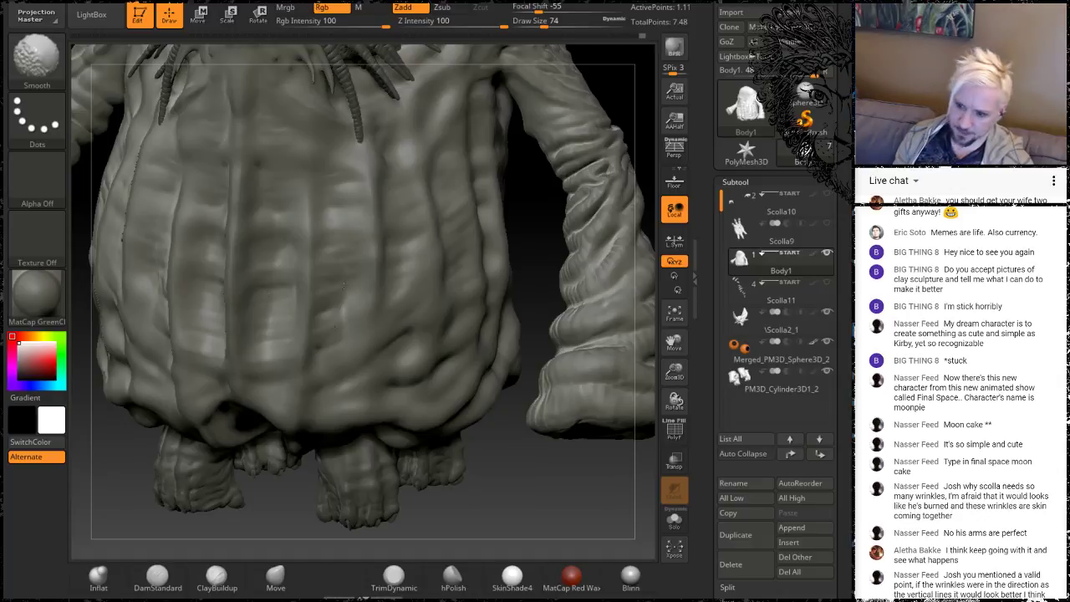
Add short slanted ClayBuildup wrinkles on the lower side of the belly near the sleeve-like arm and soften them with smoothing
mouse_move(501, 478)
alt+mouse_down()
mouse_move(495, 280)
mouse_move(495, 441)
mouse_move(461, 435)
mouse_move(408, 483)
mouse_move(611, 229)
mouse_move(580, 162)
mouse_move(422, 335)
alt+mouse_up()
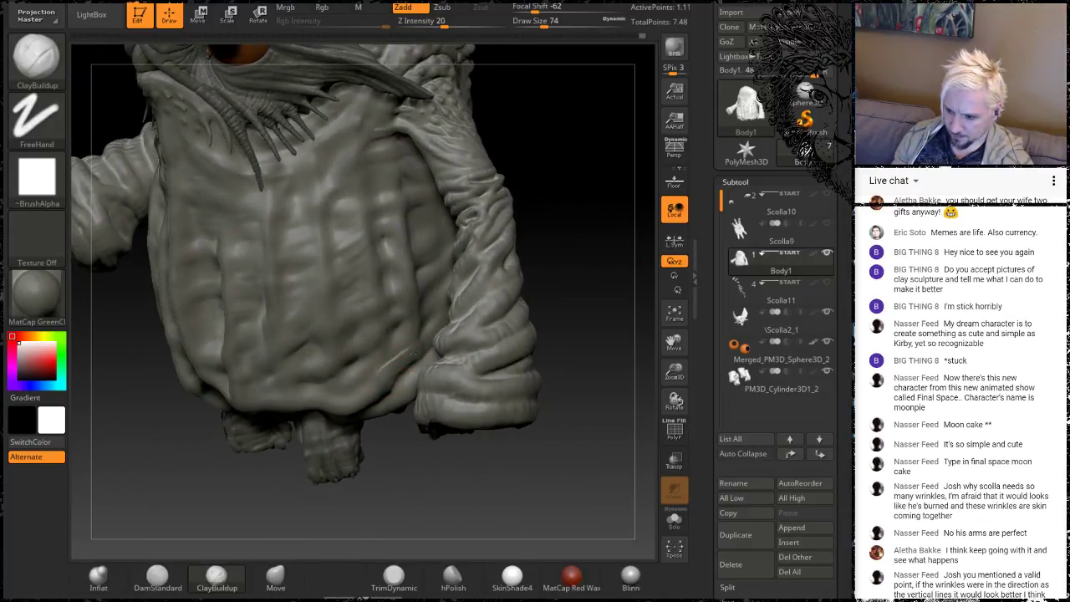
key(shift)
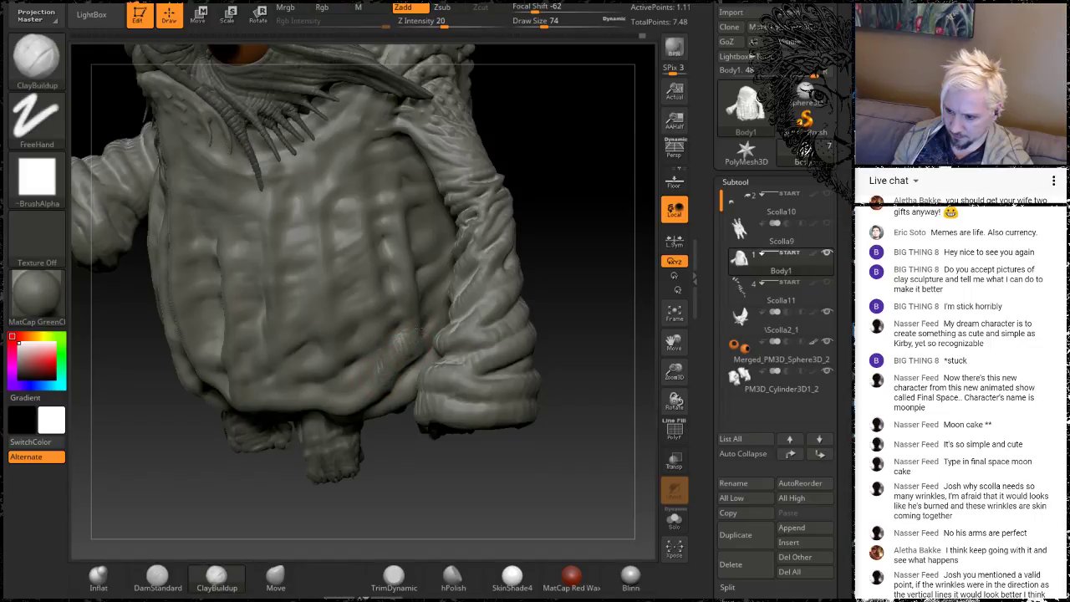
mouse_move(585, 249)
mouse_down()
mouse_move(485, 250)
mouse_move(607, 239)
mouse_move(393, 354)
mouse_up()
key(shift)
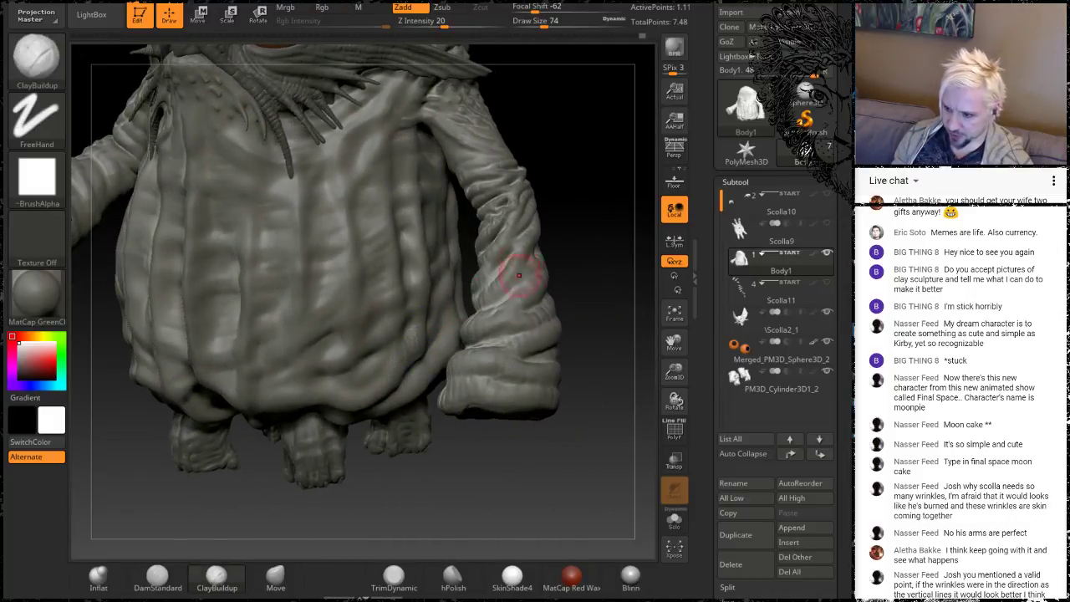
Check the belly from several angles and lay small diagonal ClayBuildup wrinkles across the middle of its side, blending them with smoothing
mouse_move(614, 175)
mouse_down()
mouse_move(566, 229)
mouse_move(582, 221)
mouse_move(580, 291)
mouse_up()
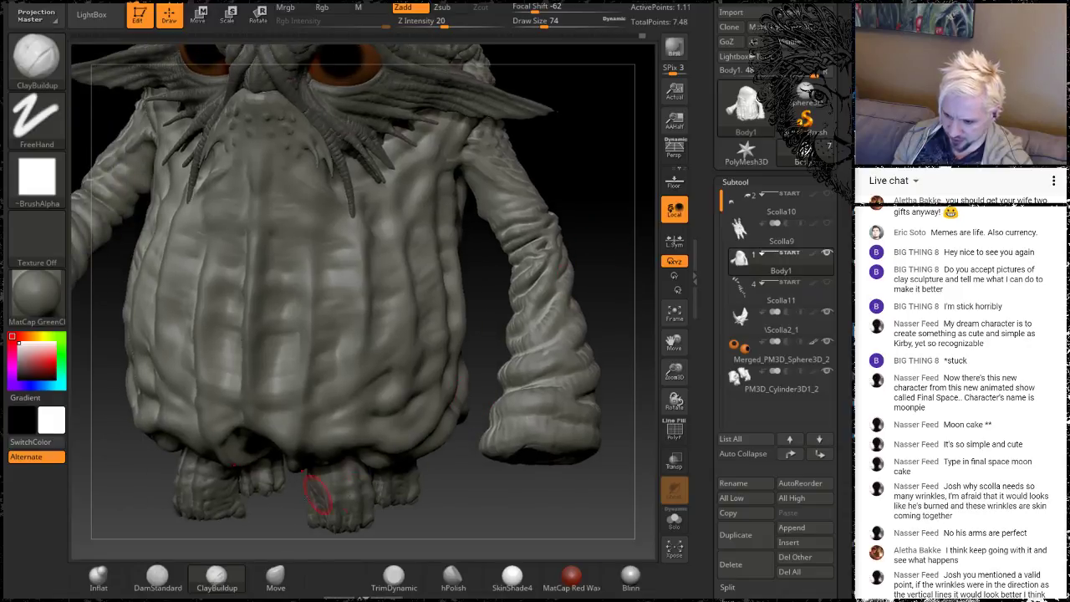
drag(460, 519, 408, 418)
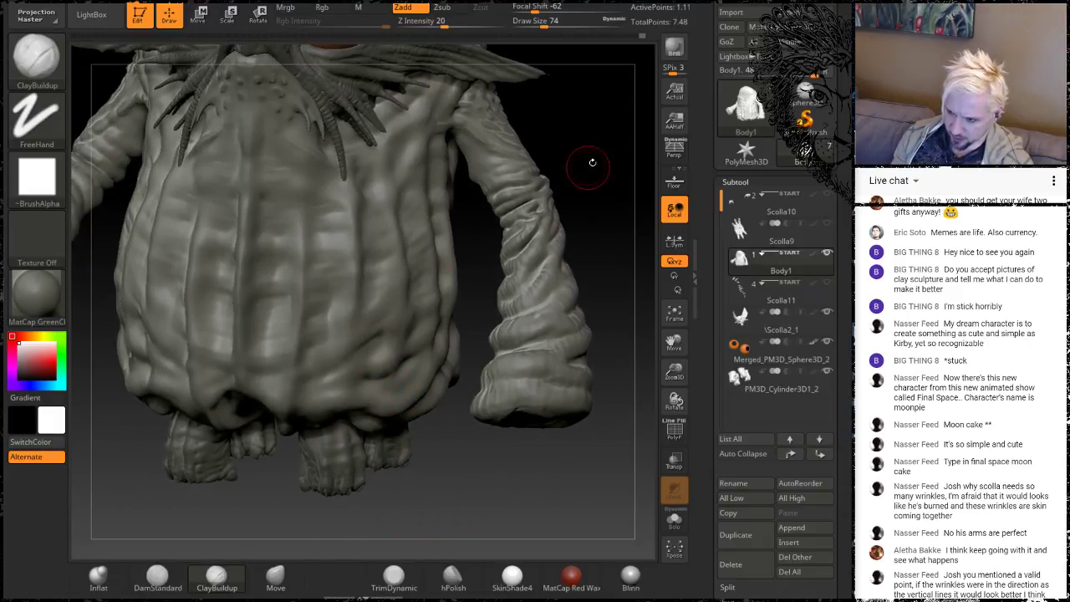
drag(587, 167, 422, 321)
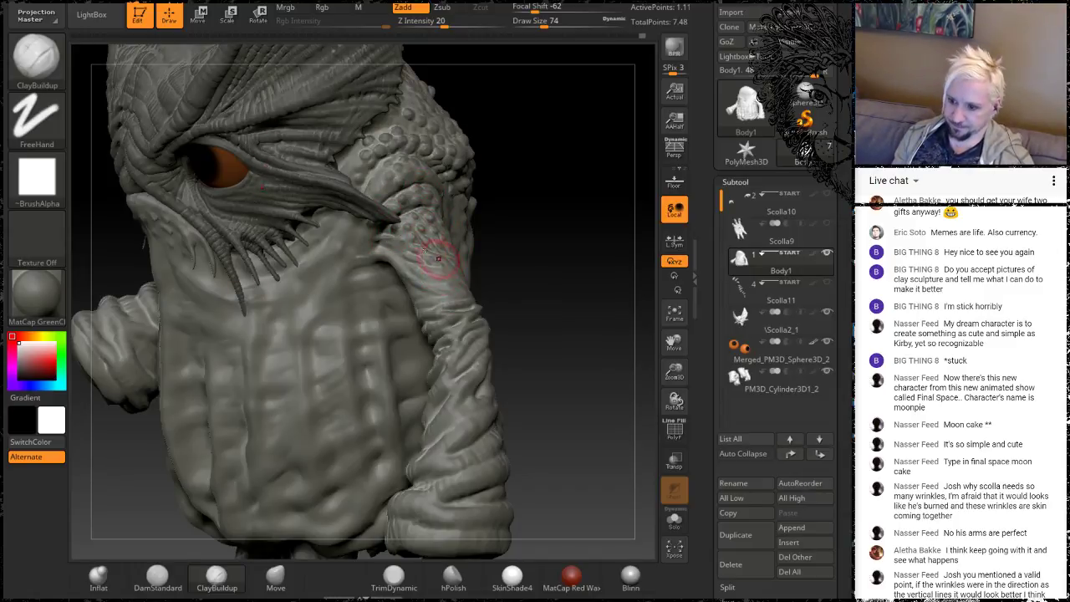
drag(576, 242, 458, 283)
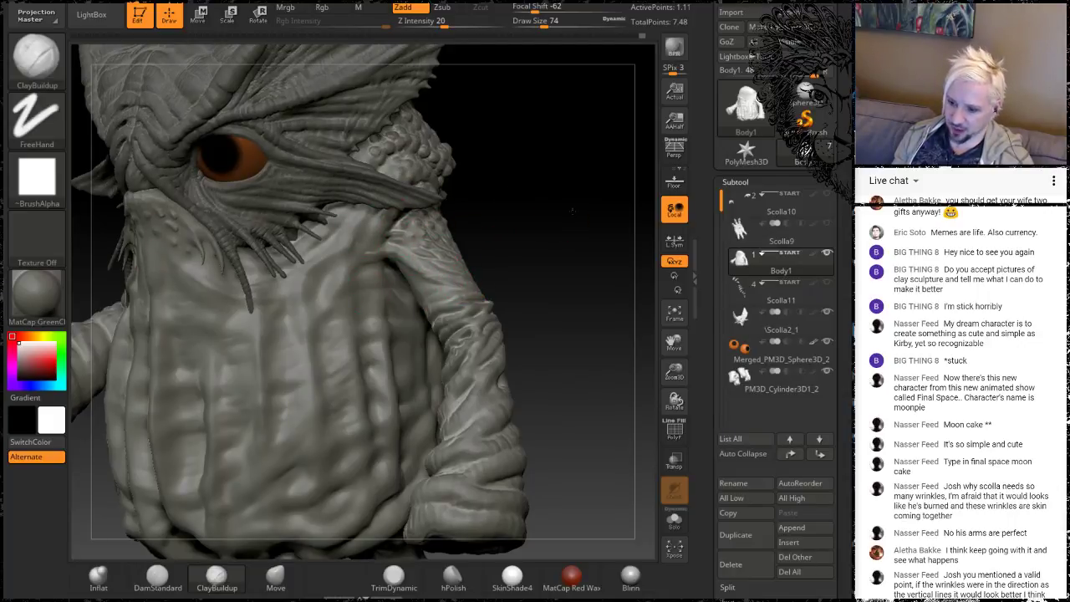
mouse_move(543, 213)
mouse_down()
mouse_move(521, 268)
mouse_move(313, 462)
mouse_up()
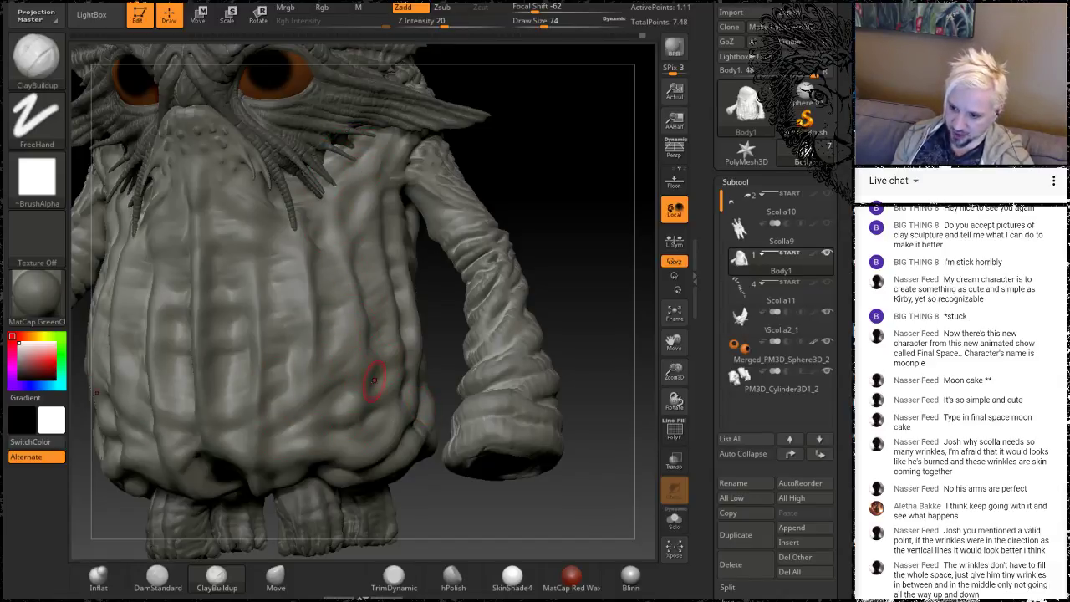
drag(554, 151, 530, 187)
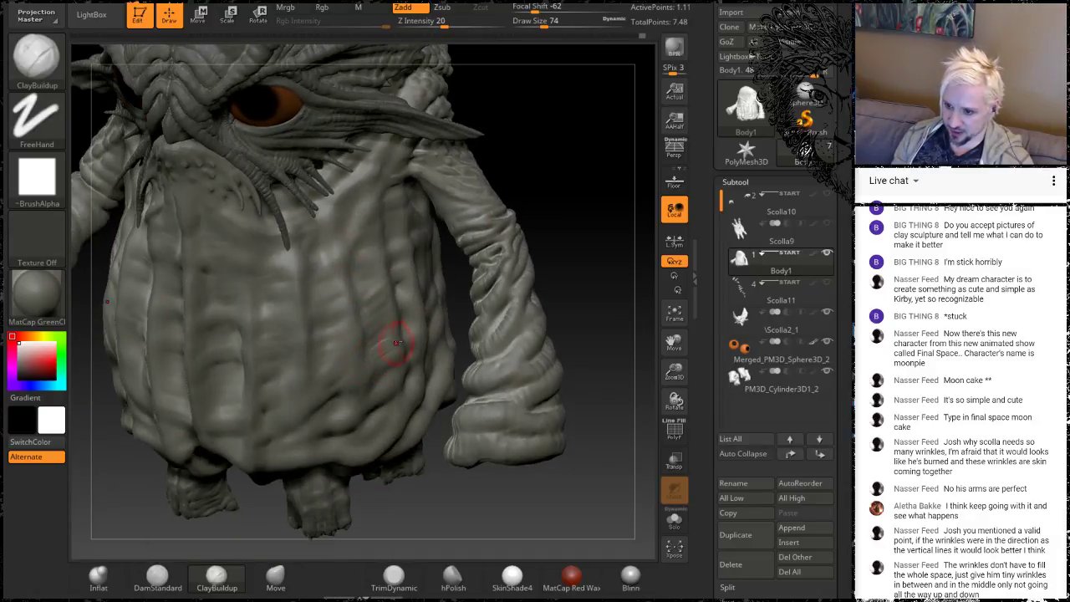
key(shift)
drag(557, 174, 510, 192)
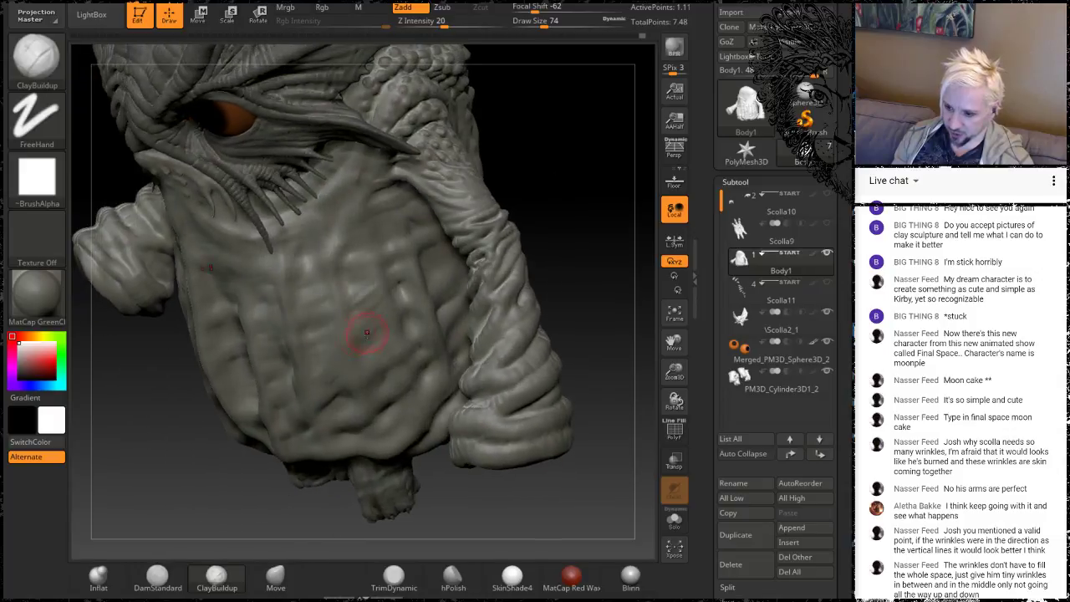
key(shift)
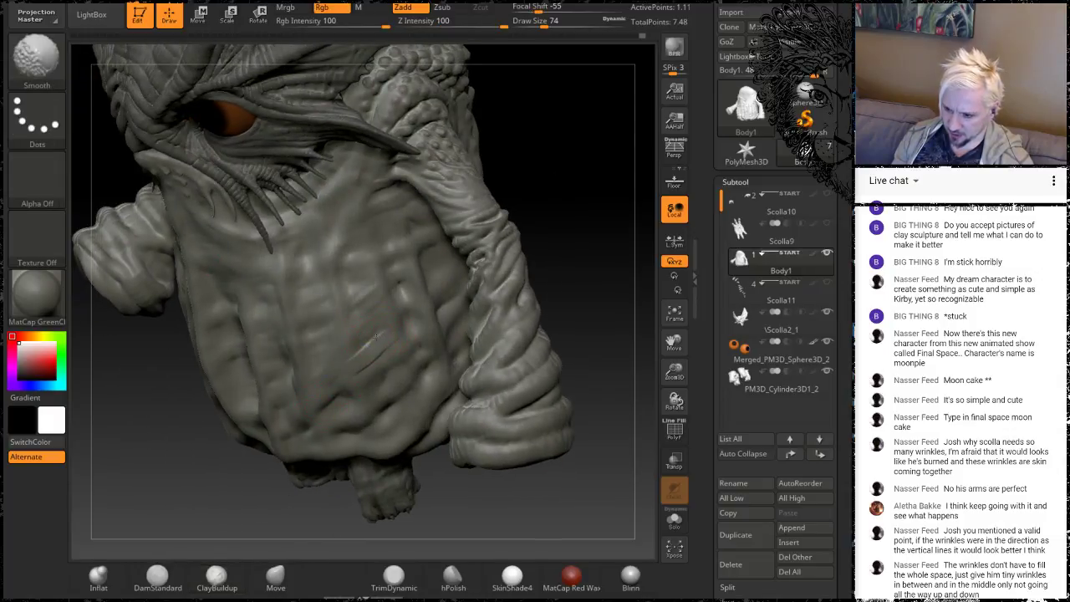
Build short slanted wrinkles across the band between two vertical ridges on the belly's flank and smooth them into the surface
mouse_move(602, 182)
mouse_down()
mouse_move(585, 307)
mouse_move(603, 314)
mouse_move(604, 265)
mouse_up()
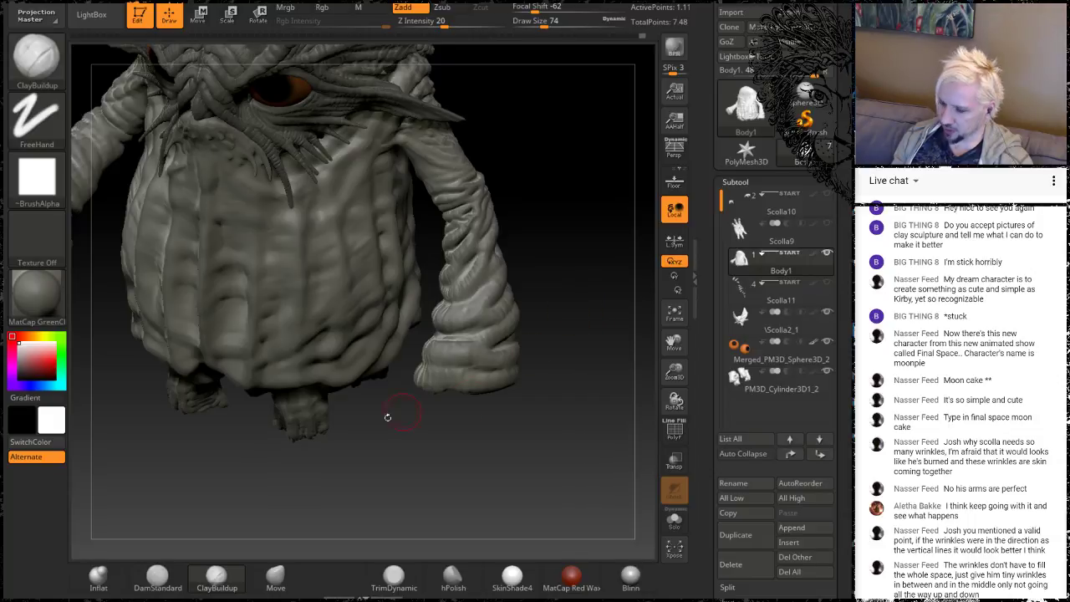
mouse_move(401, 505)
mouse_down()
mouse_move(409, 468)
mouse_move(475, 550)
mouse_up()
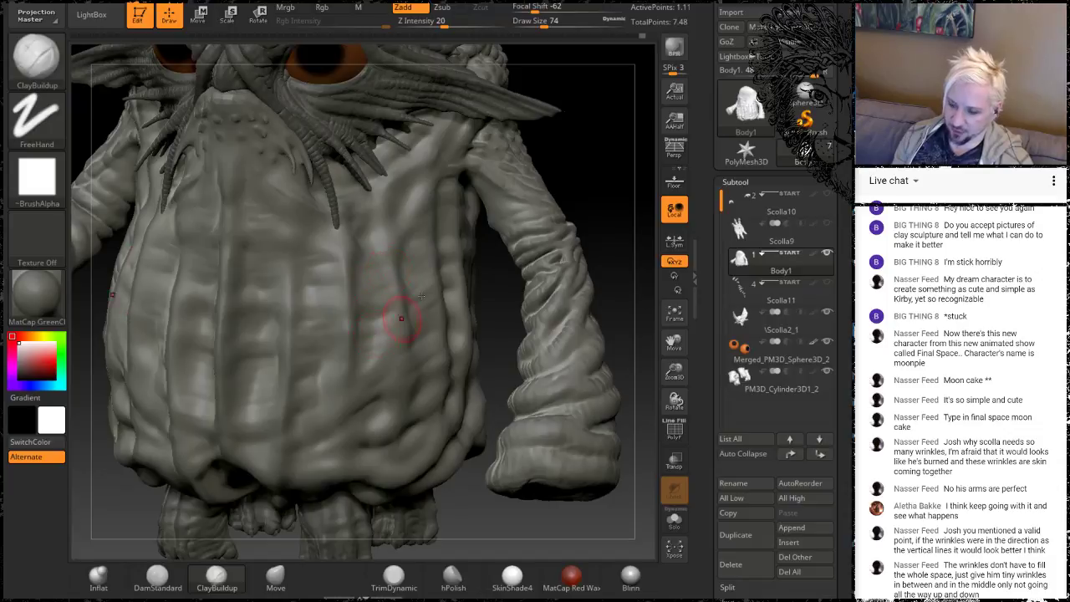
drag(582, 172, 339, 317)
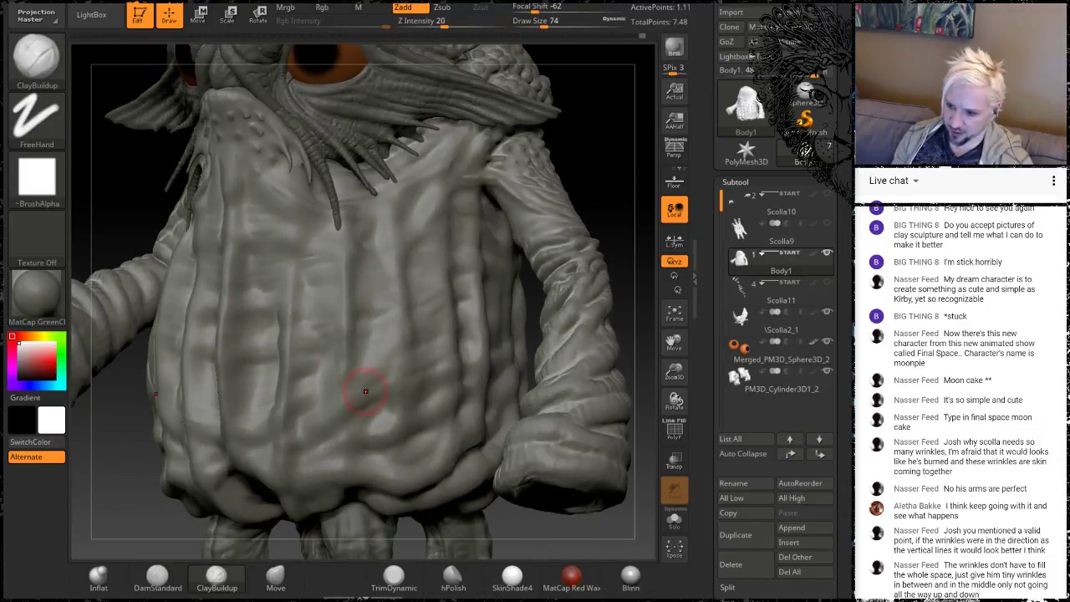
key(shift)
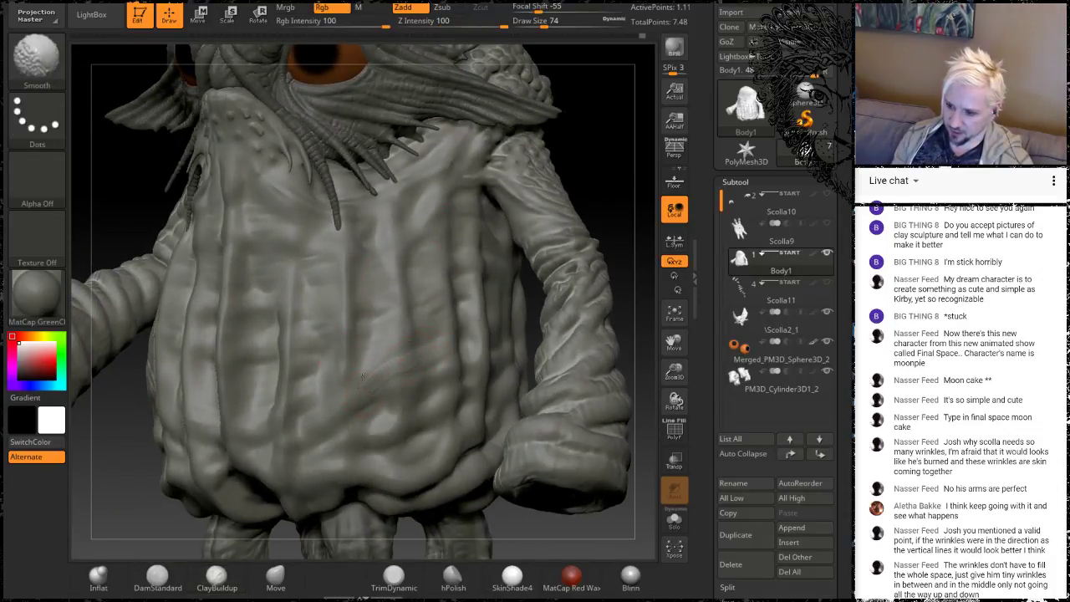
shift+drag(362, 376, 451, 333)
mouse_move(376, 365)
mouse_down()
mouse_move(417, 339)
mouse_move(411, 345)
mouse_up()
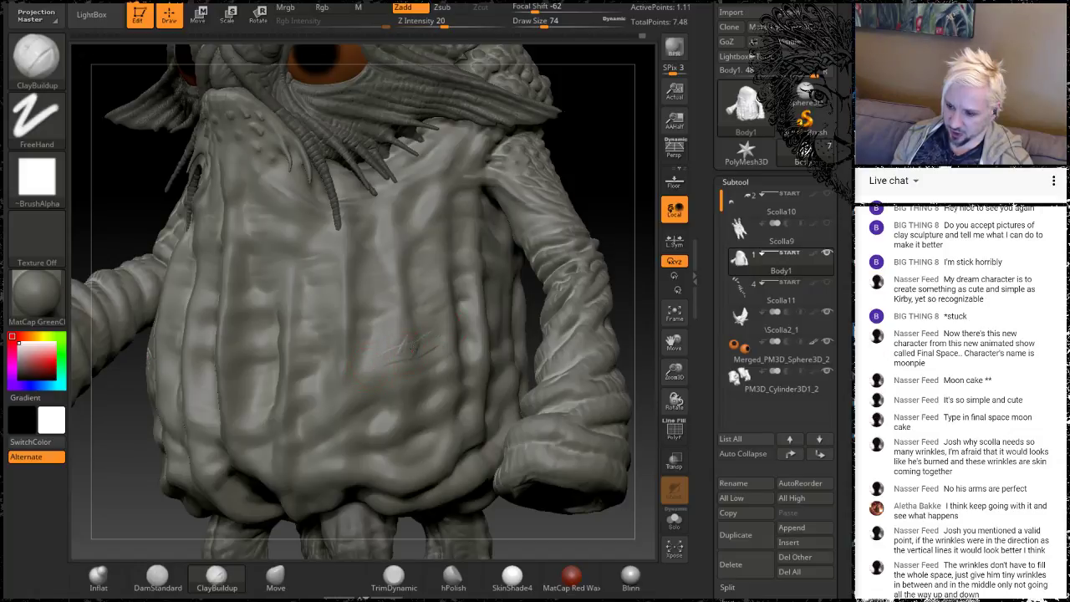
key(shift)
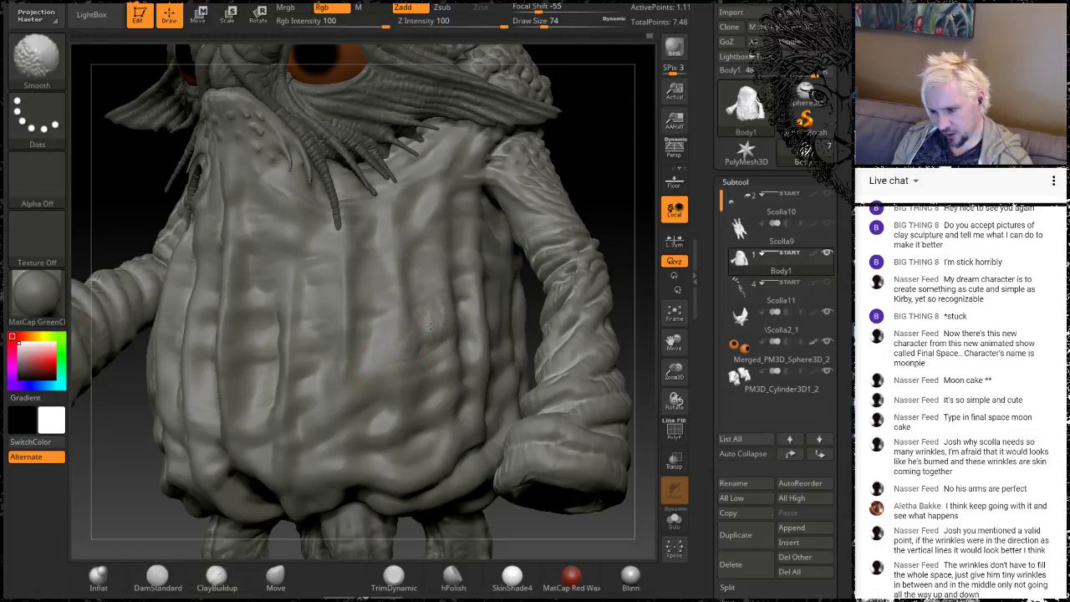
Rework the outer vertical ridge of the belly beside the arm with ClayBuildup strokes and smooth it
mouse_move(626, 155)
mouse_down()
mouse_move(700, 163)
mouse_move(586, 174)
mouse_up()
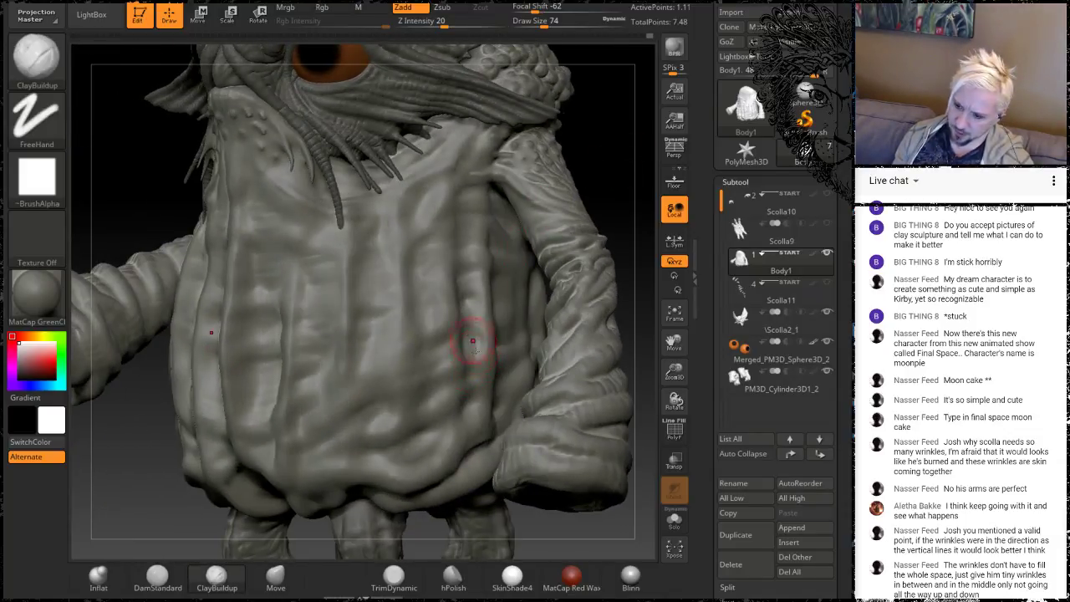
key(shift)
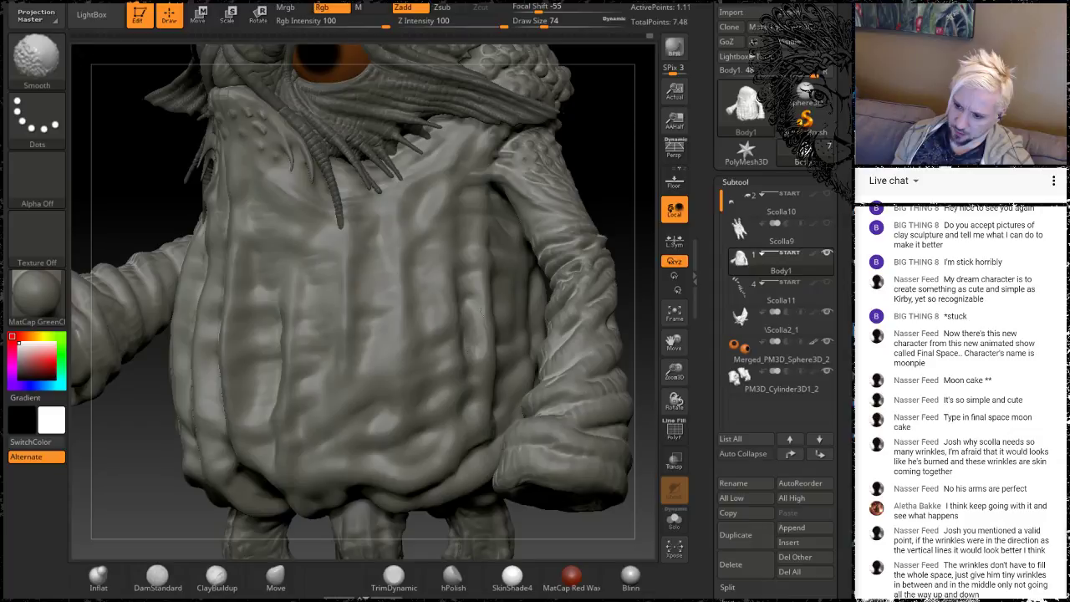
drag(594, 139, 532, 204)
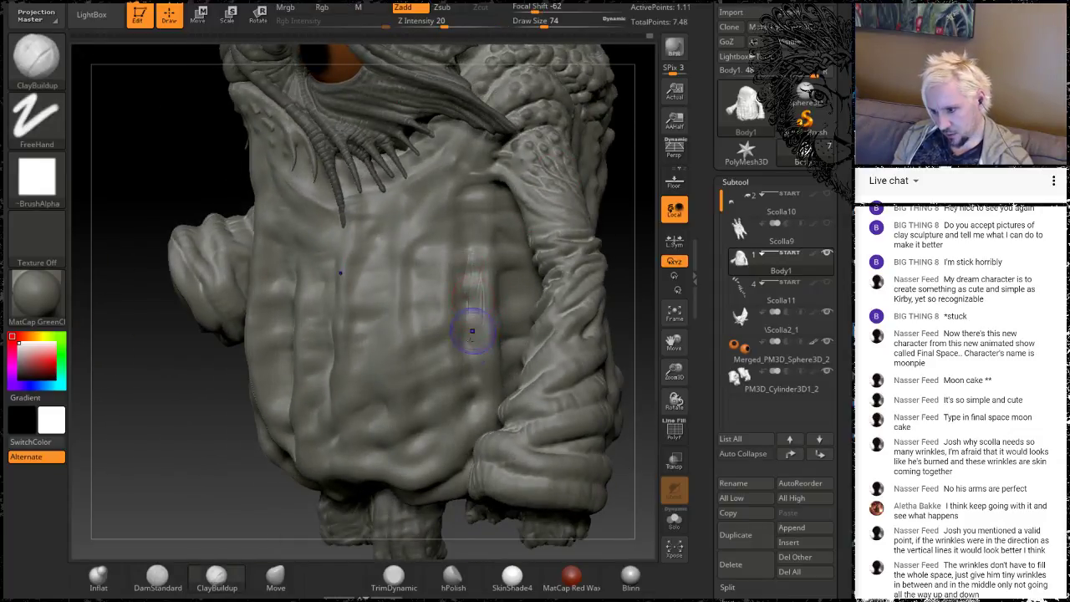
key(shift)
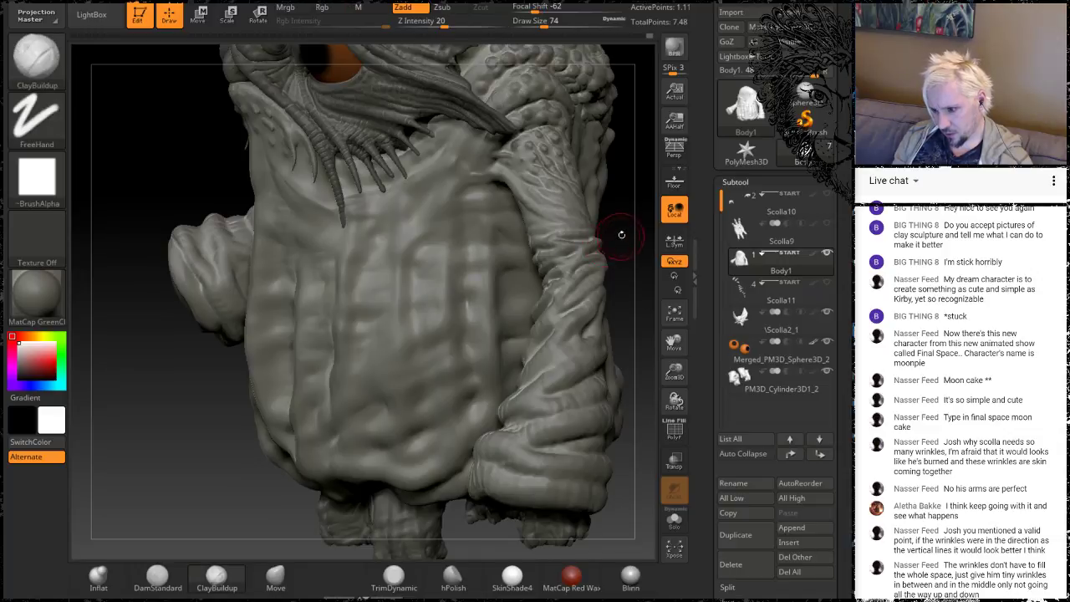
Smooth the folds on the body's side behind the arm and review the whole creature from the front
mouse_move(620, 224)
mouse_down()
mouse_move(479, 295)
mouse_move(515, 304)
mouse_move(497, 328)
mouse_up()
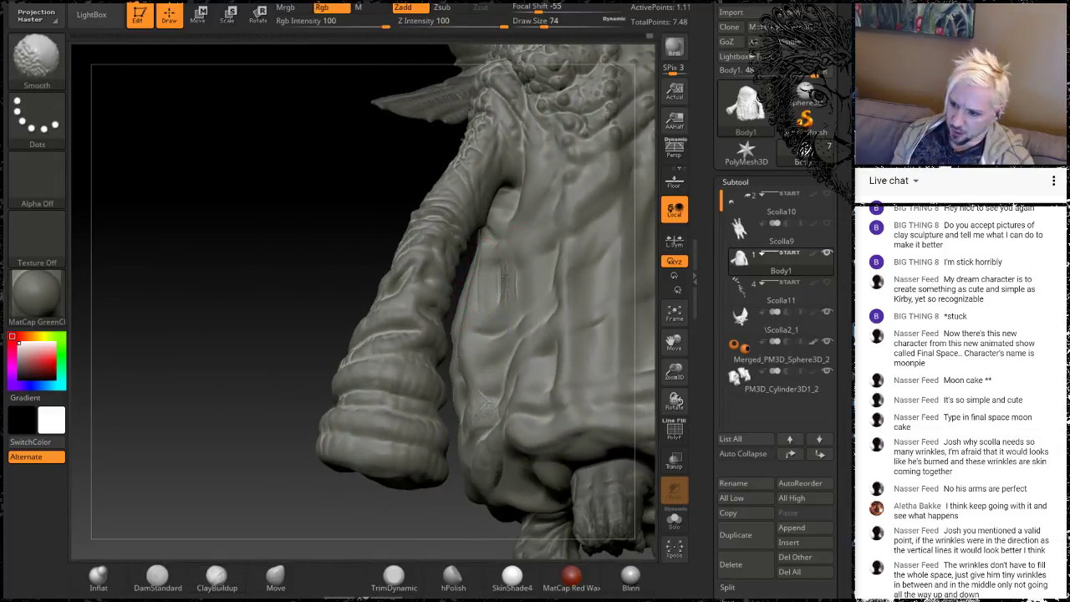
drag(286, 262, 362, 318)
key(shift)
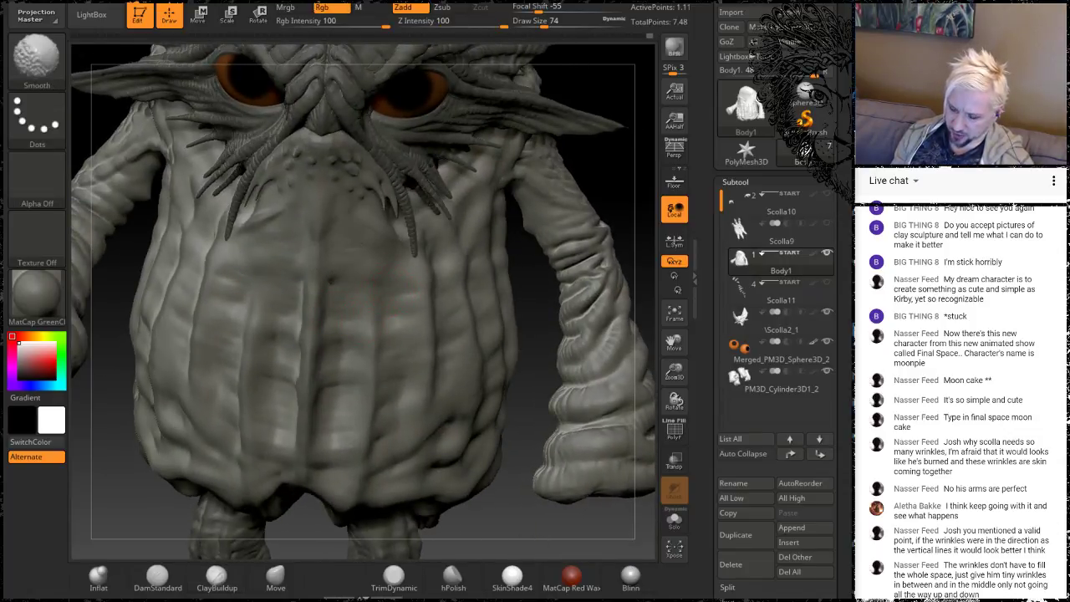
mouse_move(523, 415)
alt+mouse_down()
mouse_move(492, 463)
mouse_move(486, 343)
alt+mouse_up()
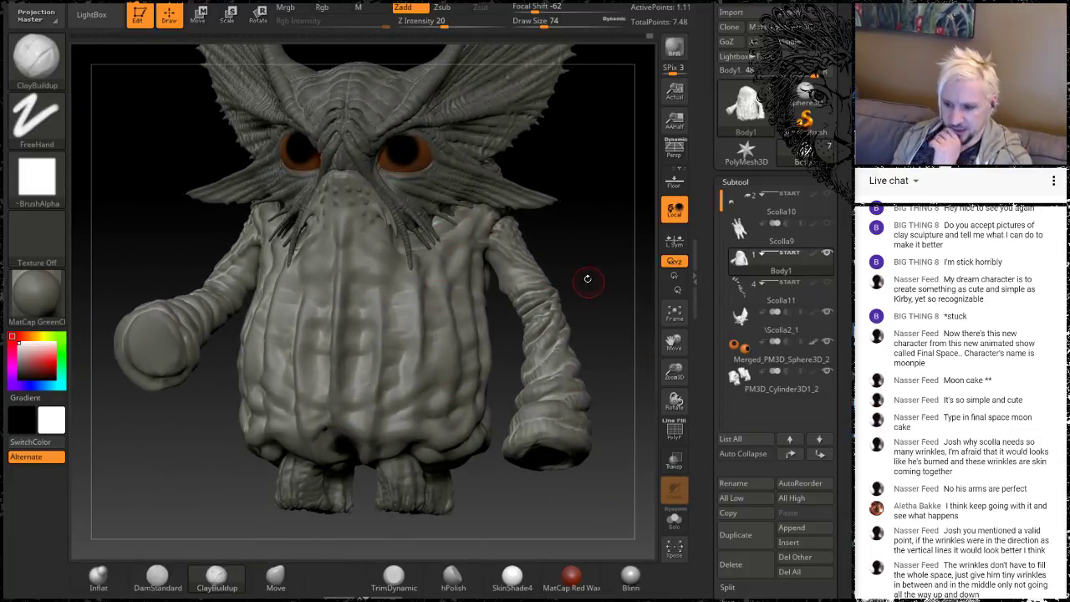
mouse_move(587, 279)
mouse_down()
mouse_move(528, 301)
mouse_move(549, 305)
mouse_move(590, 259)
mouse_move(561, 280)
mouse_move(587, 275)
mouse_move(551, 243)
mouse_up()
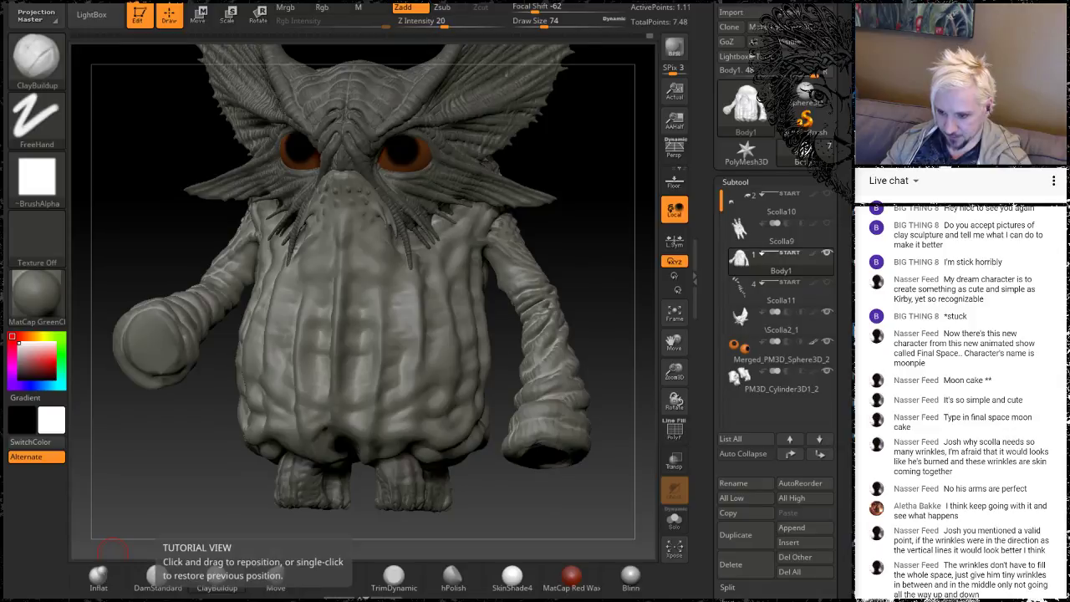
Switch to the Chrome browser and open the website breathoflifeart.com
key(alt+Tab)
click(294, 49)
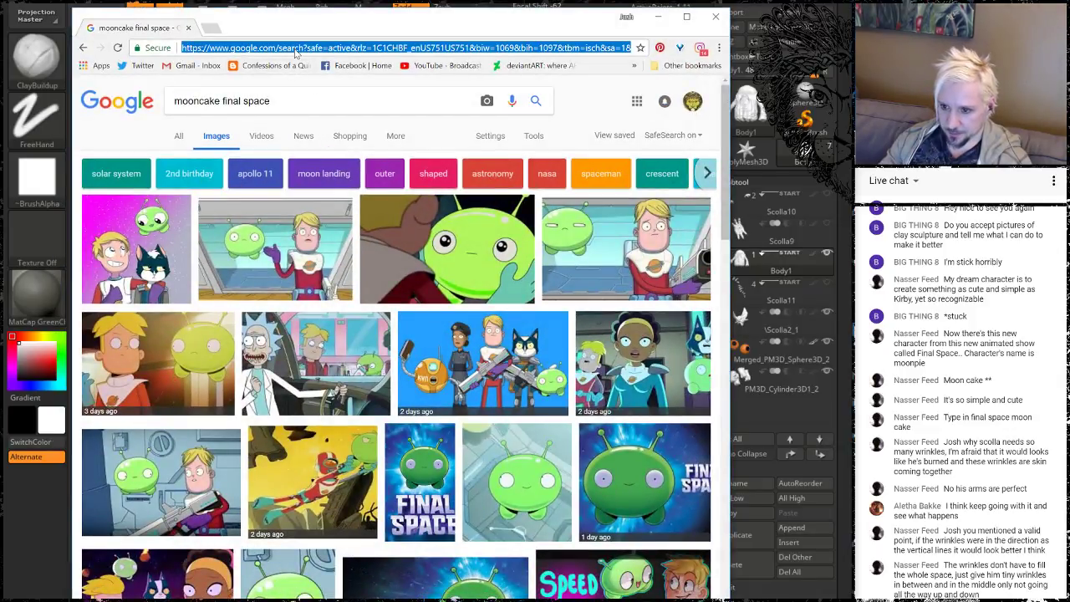
text(breath)
key(Return)
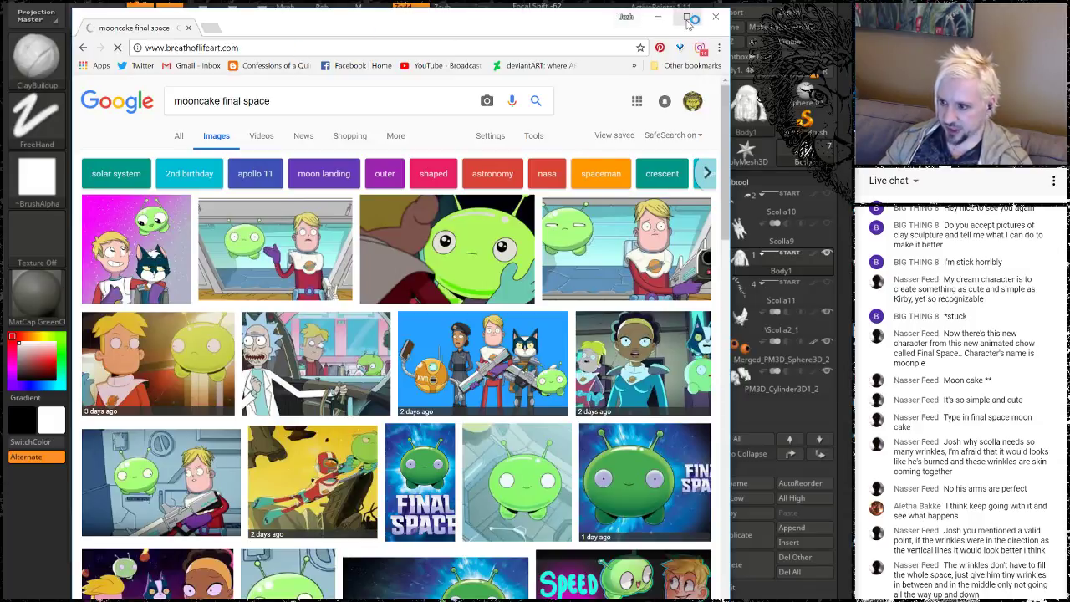
key(alt+Tab)
key(alt+Tab)
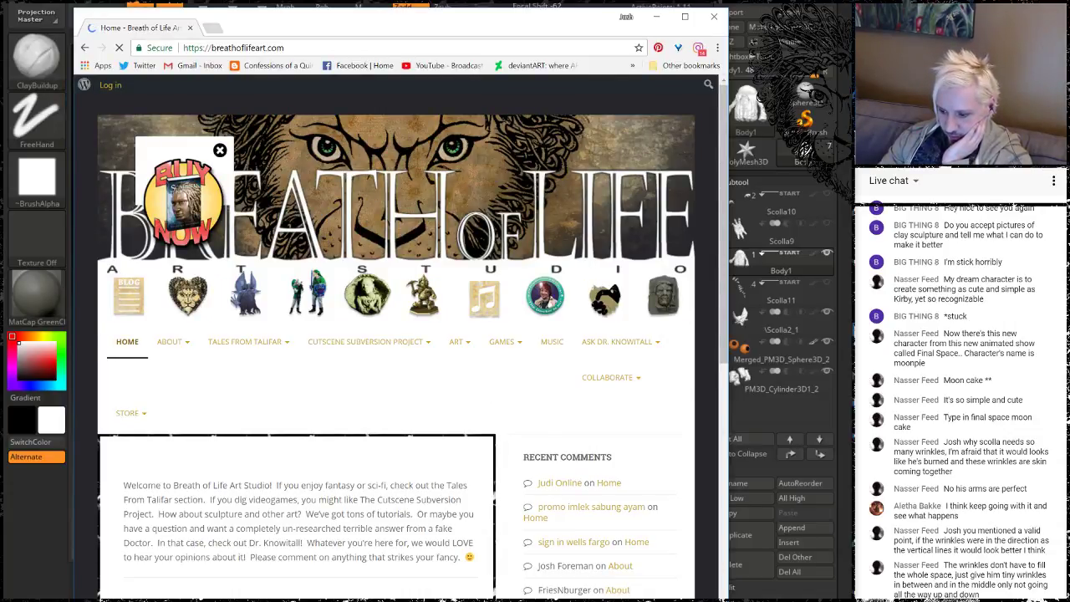
Resize and reposition the browser window so the Breath of Life site covers the sculpting viewport
drag(548, 598, 549, 575)
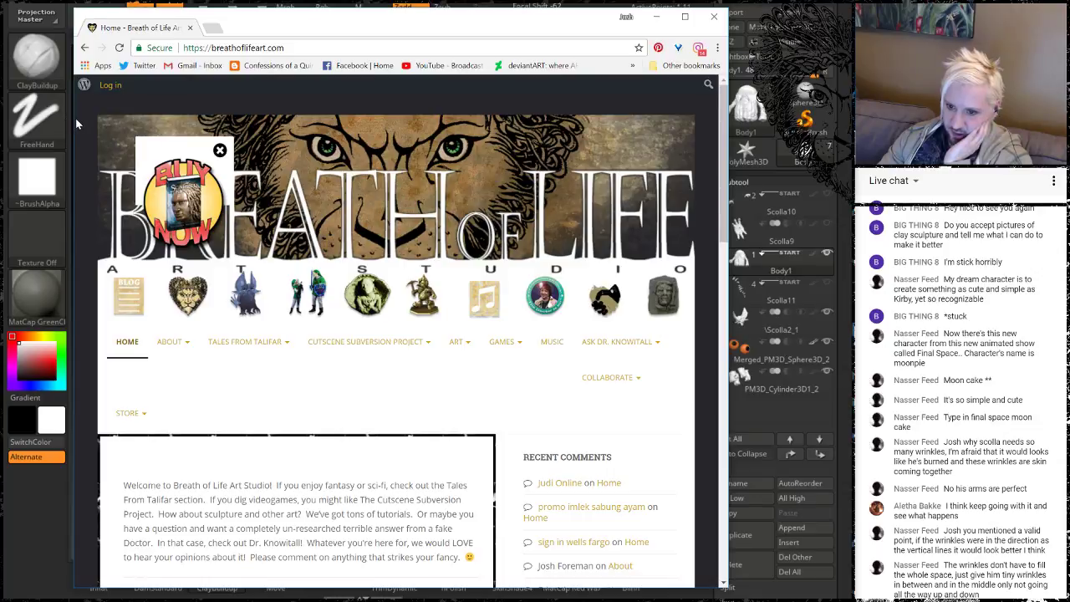
drag(72, 117, 4, 117)
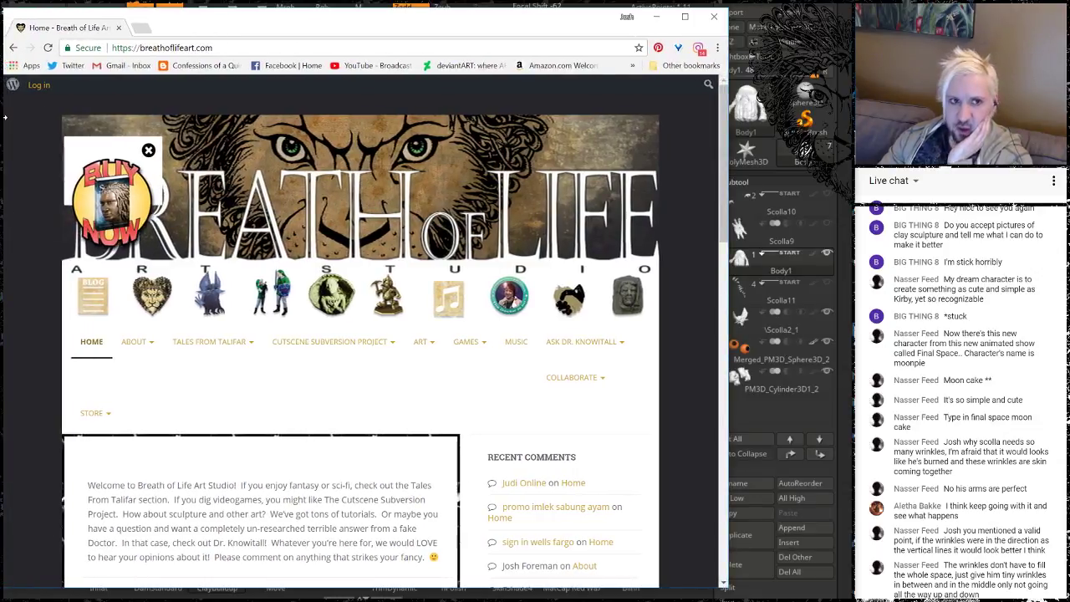
drag(297, 8, 297, 0)
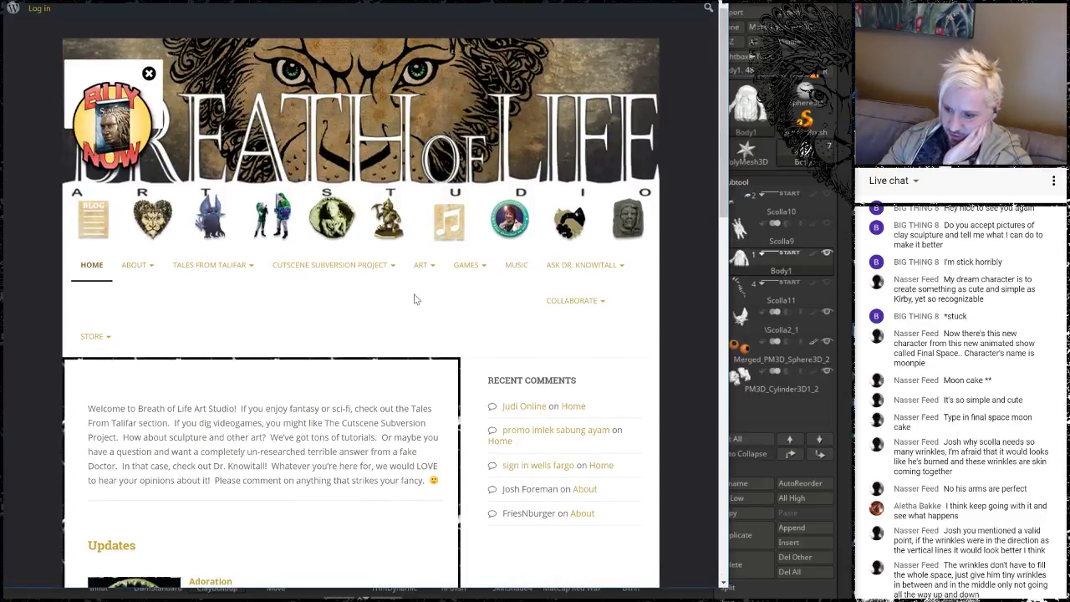
Open the artist's portfolio page in the Art section of the Breath of Life site
click(421, 264)
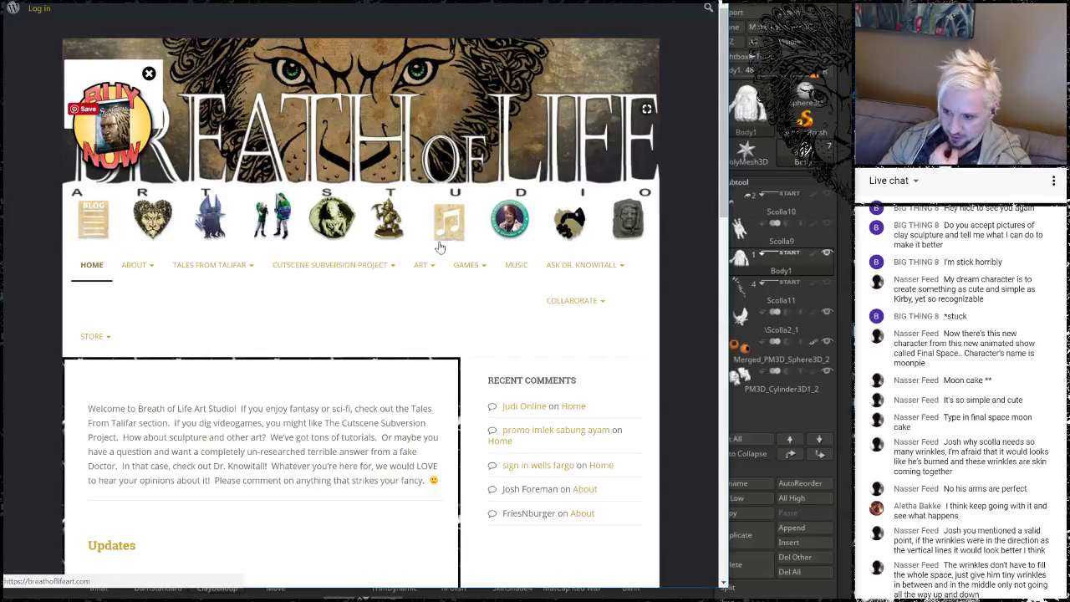
mouse_move(420, 265)
click(433, 290)
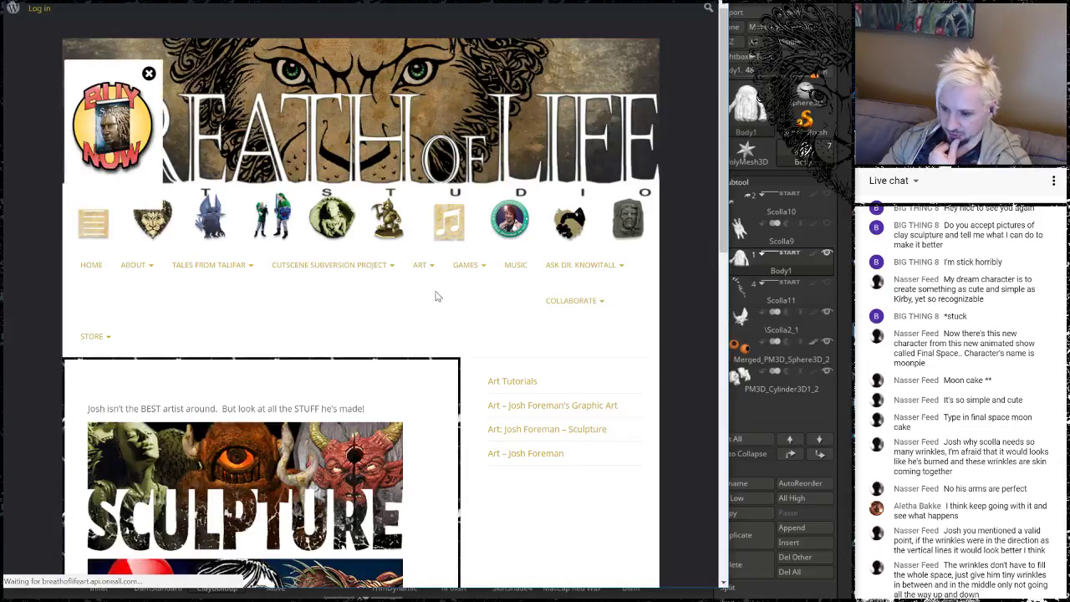
Open the Sculpture gallery from the artist's portfolio page
scroll(413, 289, down, 2)
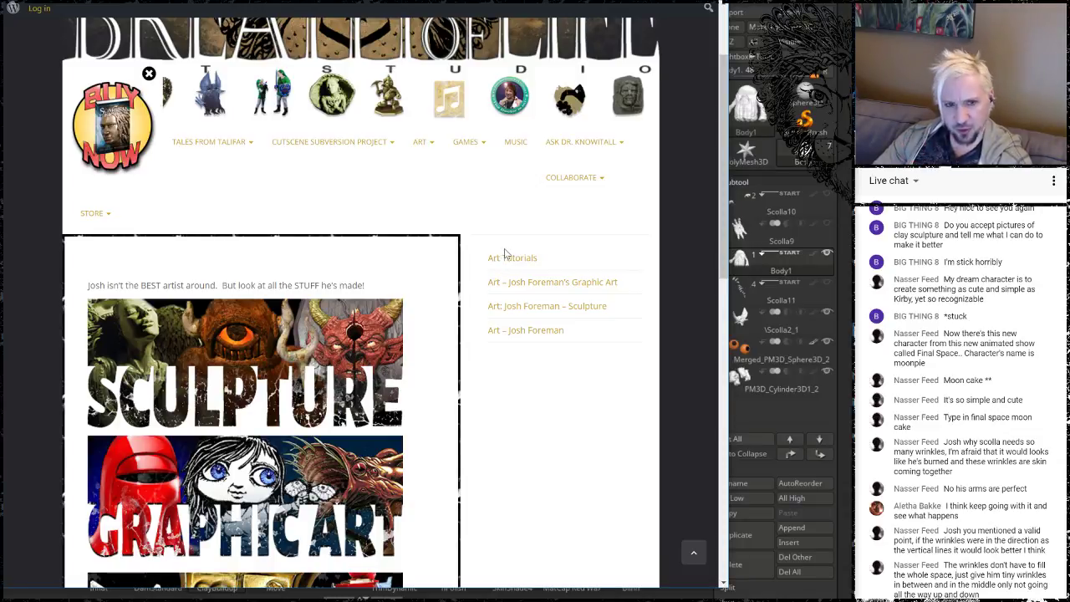
scroll(384, 247, down, 2)
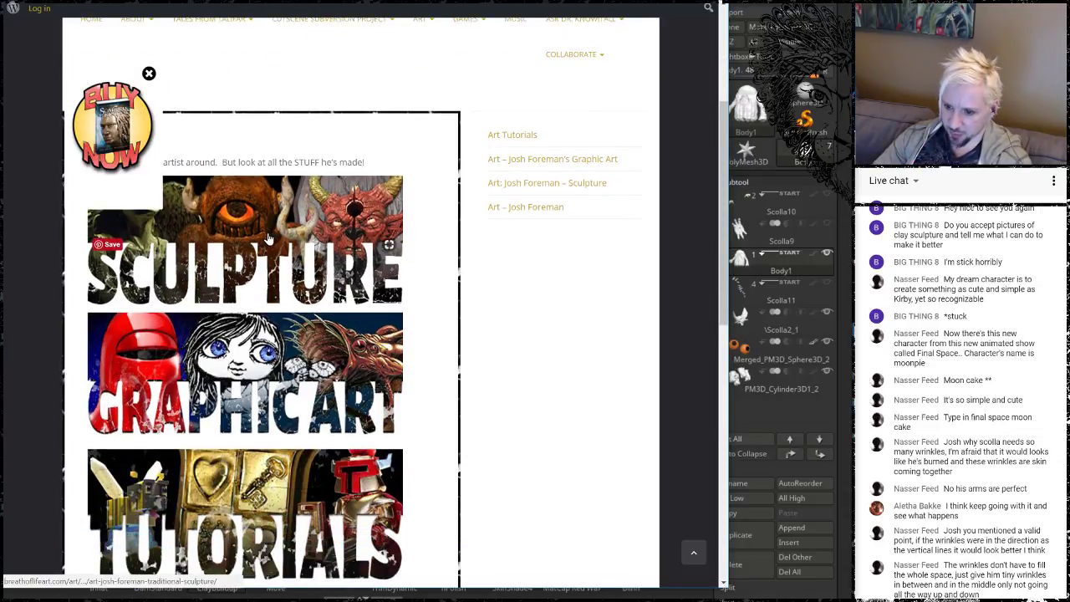
scroll(267, 239, down, 1)
scroll(185, 146, up, 3)
mouse_move(186, 146)
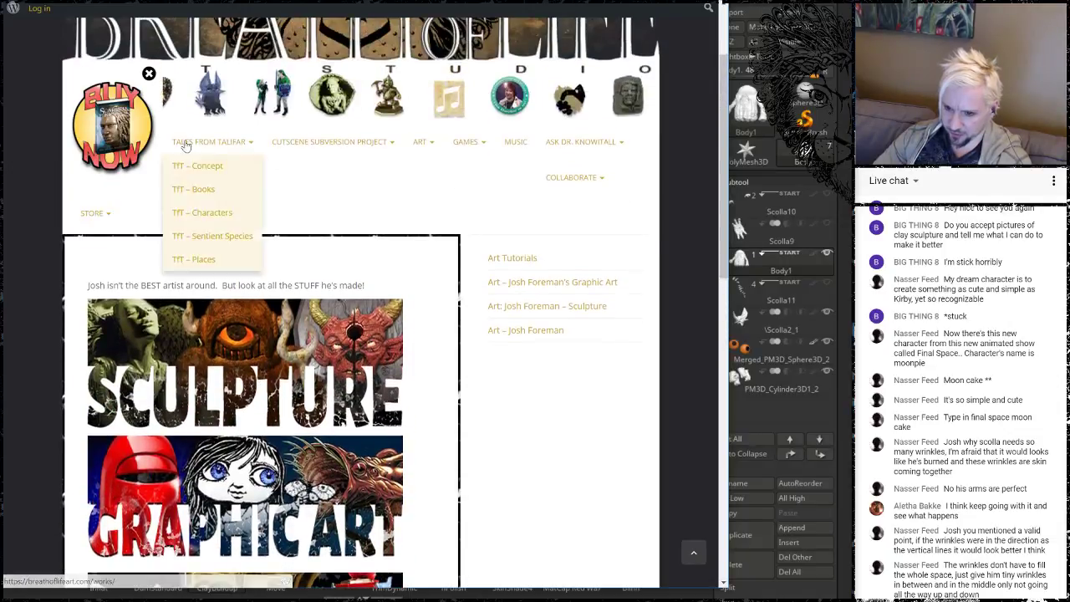
scroll(249, 241, down, 2)
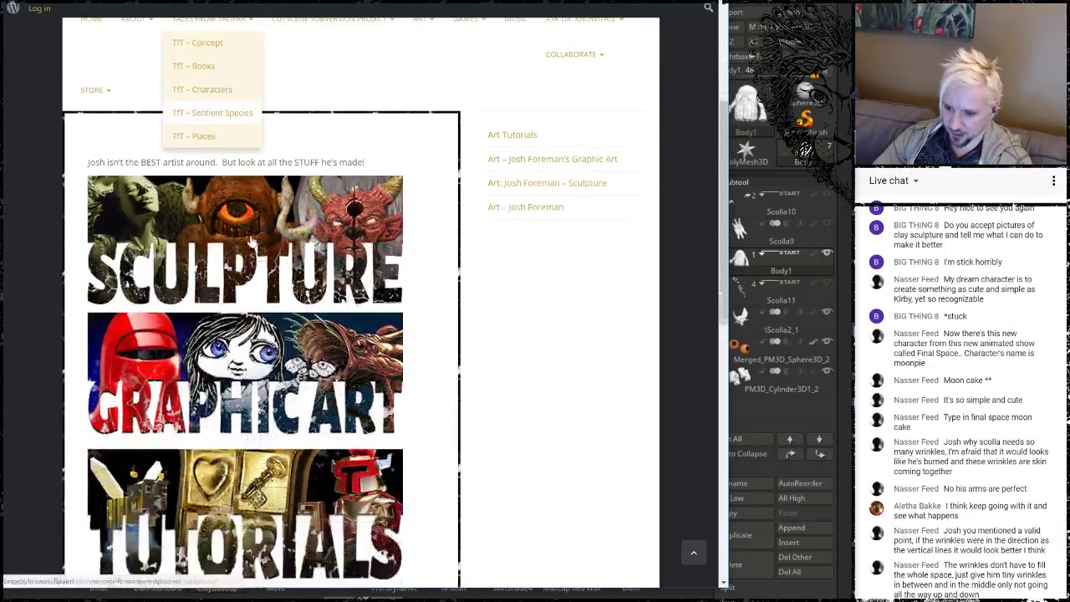
click(351, 278)
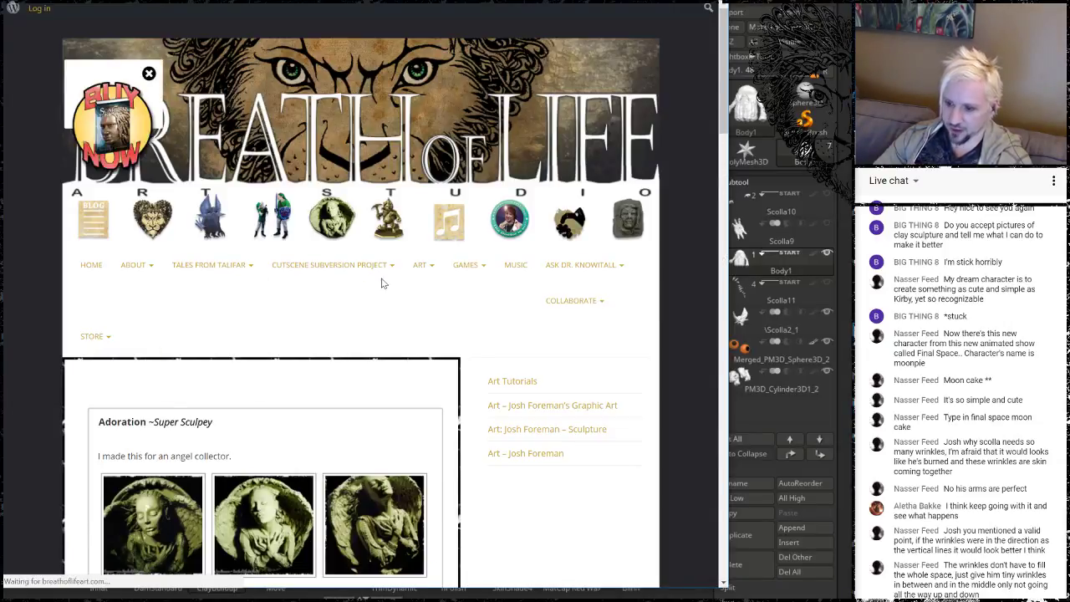
View an enlarged photo of the Scolla Super Sculpey sculpture in the gallery and close it
scroll(379, 284, down, 4)
scroll(377, 288, down, 4)
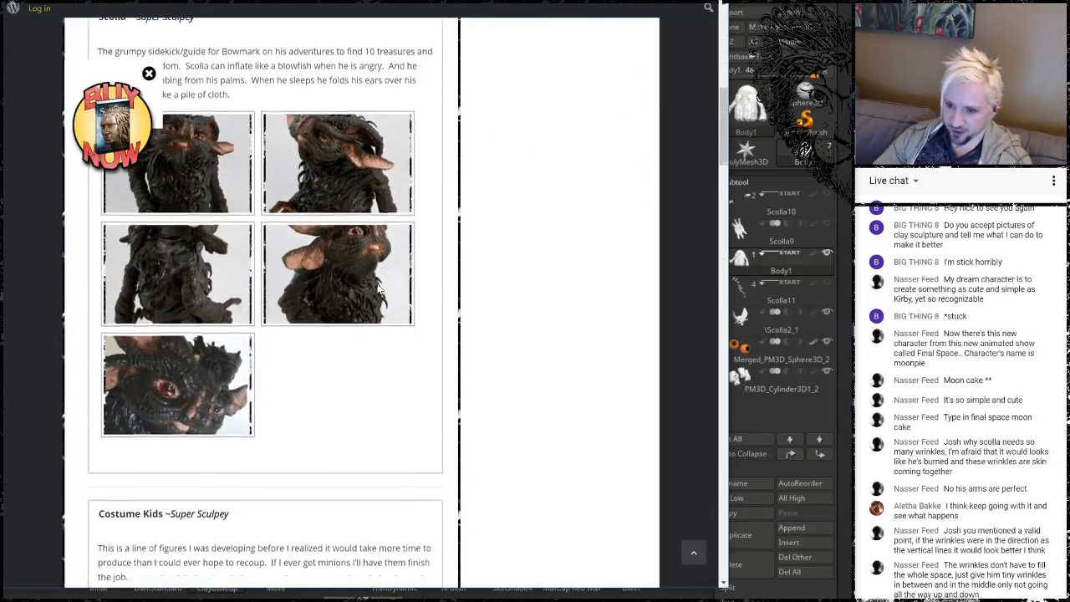
click(399, 303)
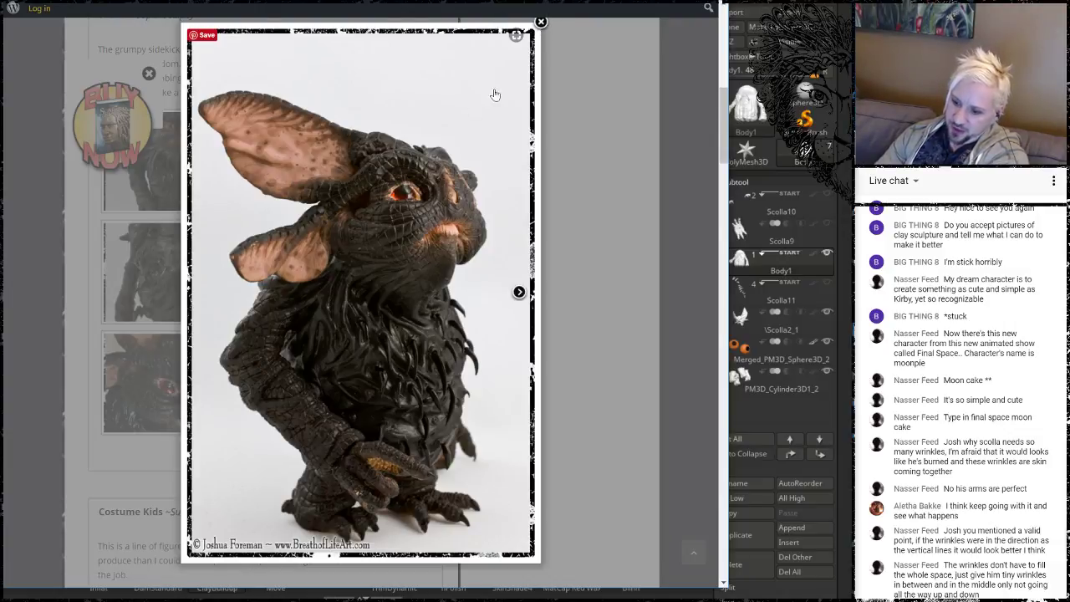
click(540, 22)
Dismiss the newsletter sign-up and open the TfT – Sentient Species page of Tales From Talifar
scroll(257, 343, up, 3)
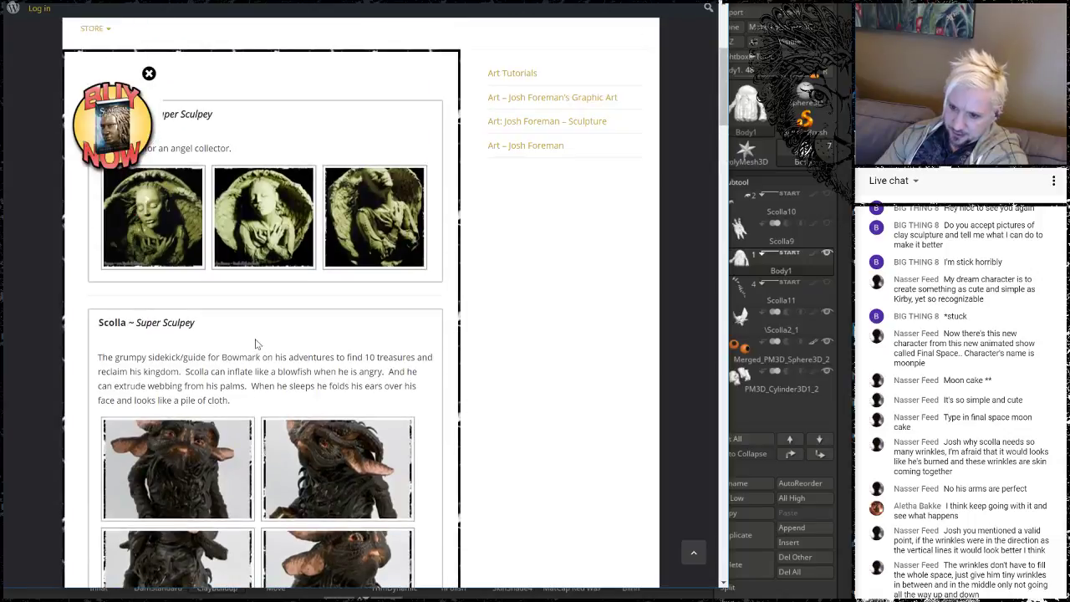
scroll(257, 344, up, 1)
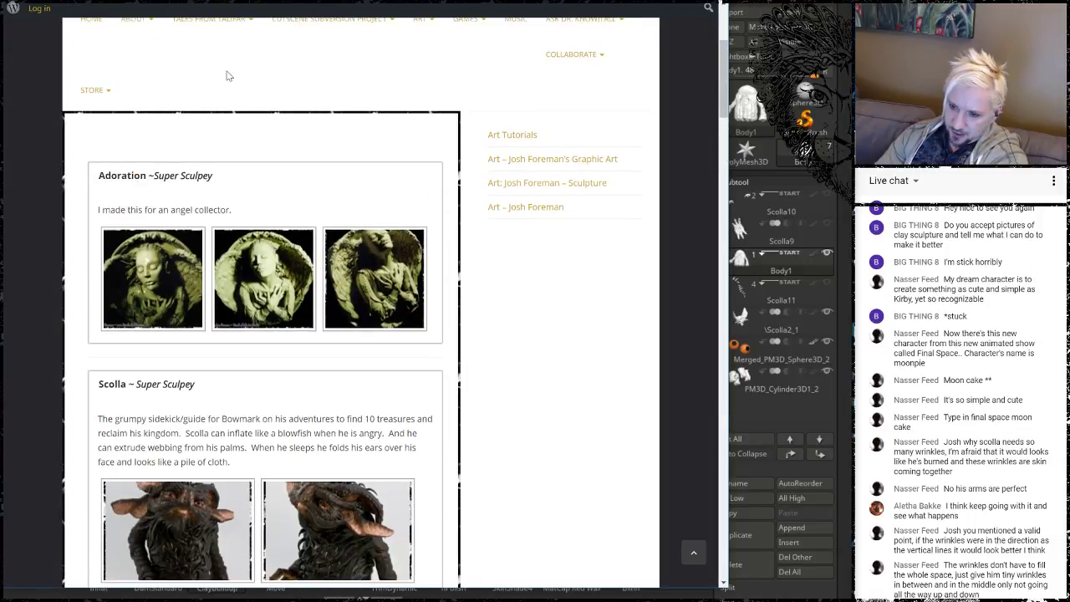
scroll(328, 132, up, 3)
mouse_move(221, 265)
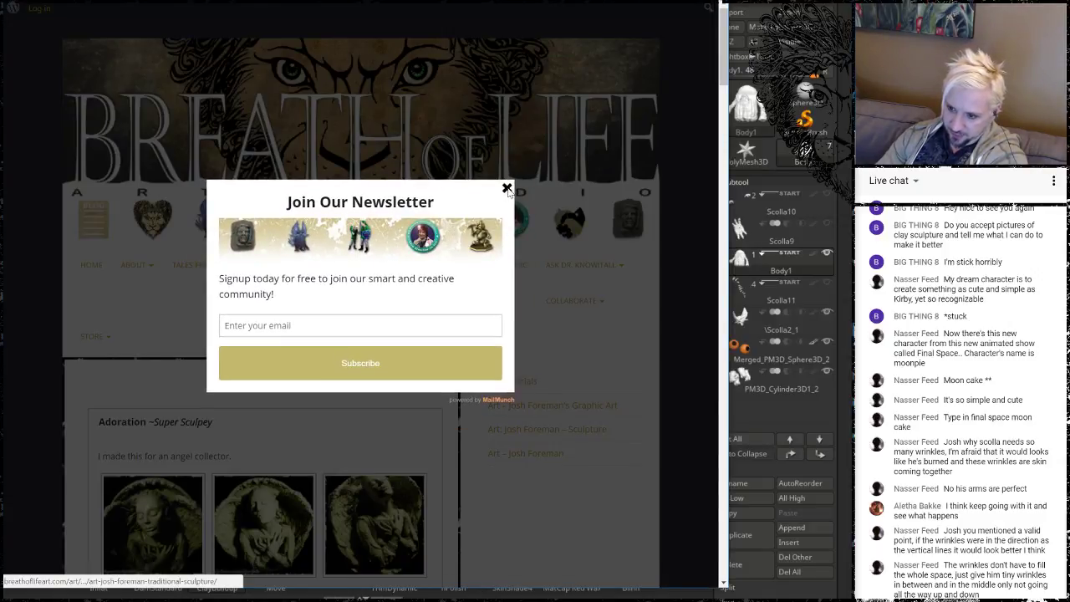
click(498, 185)
mouse_move(210, 264)
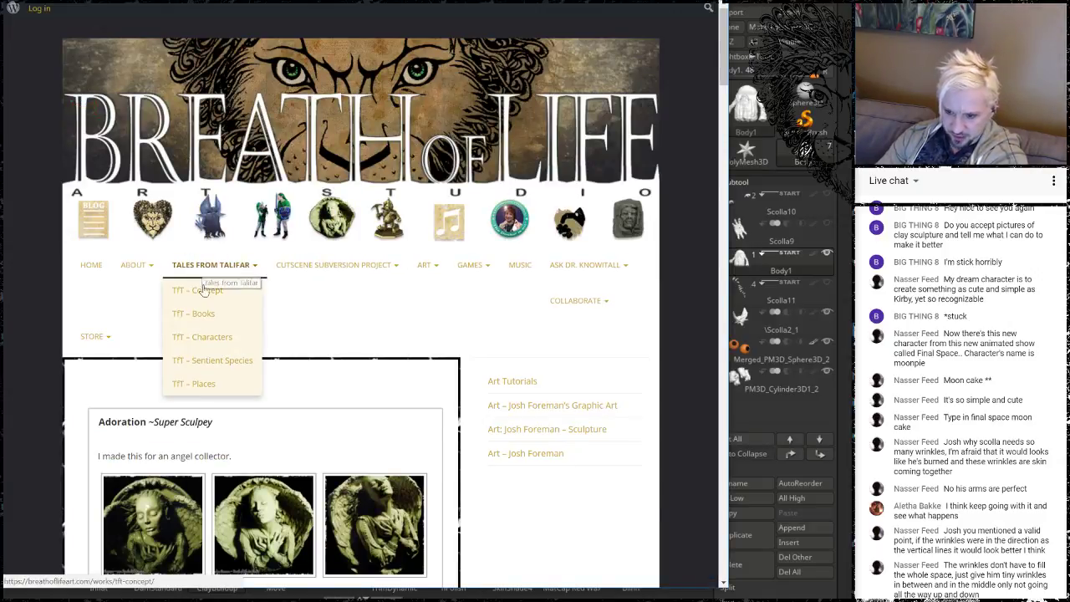
click(215, 362)
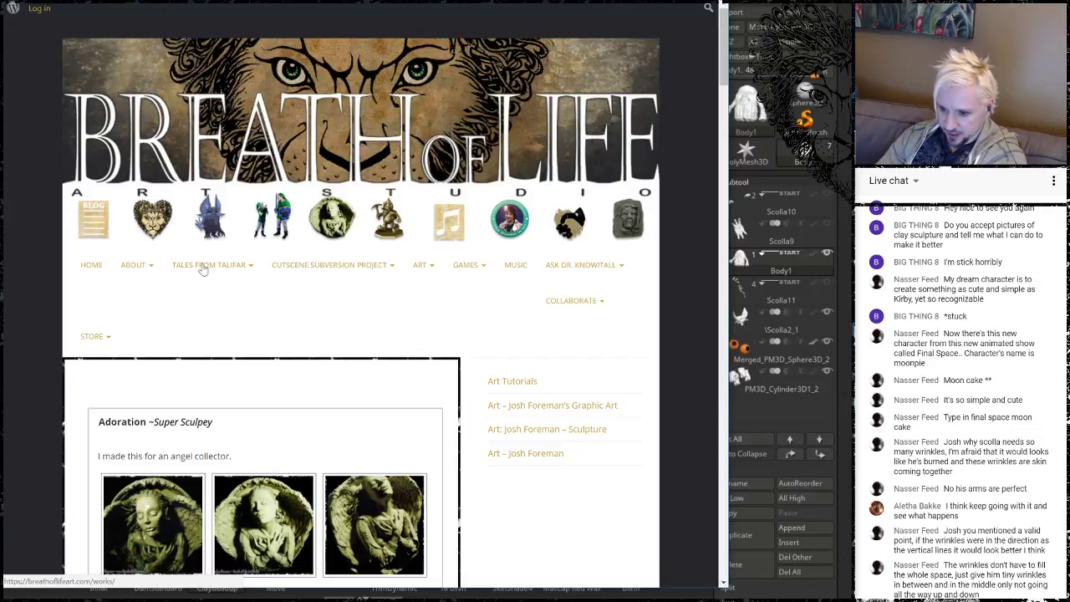
mouse_move(201, 266)
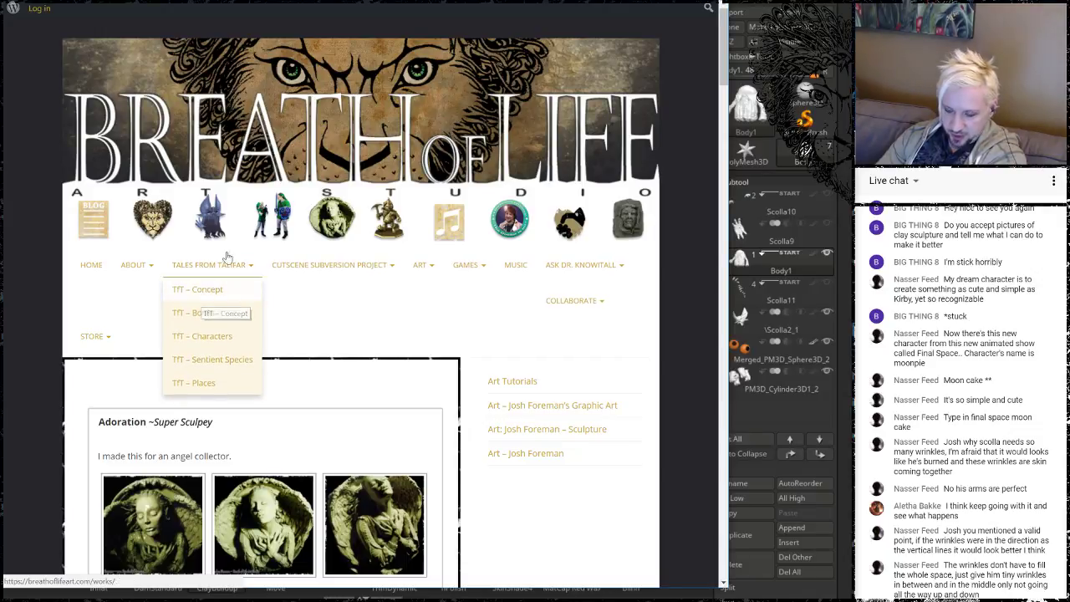
scroll(331, 235, down, 2)
scroll(331, 234, down, 1)
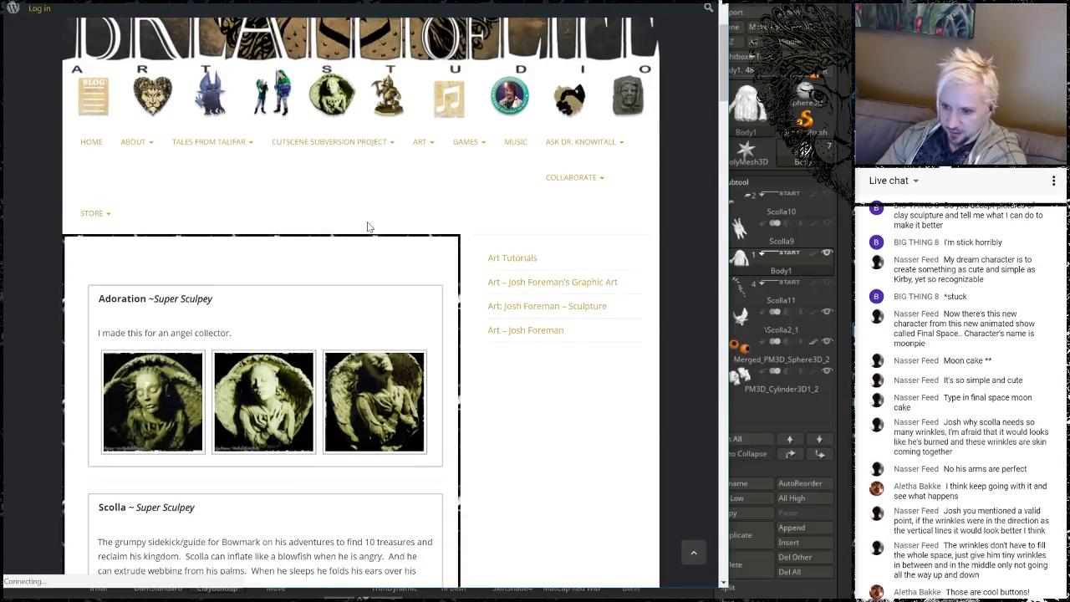
scroll(370, 226, up, 1)
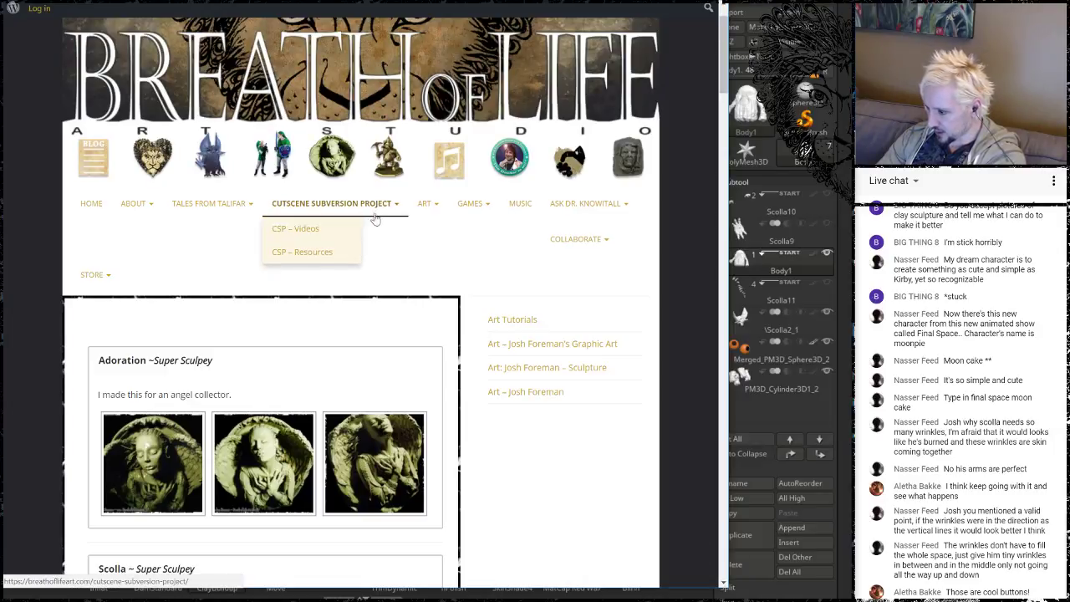
Find the Spitters in the list of Talifar's peoples and open their species page
scroll(361, 225, down, 1)
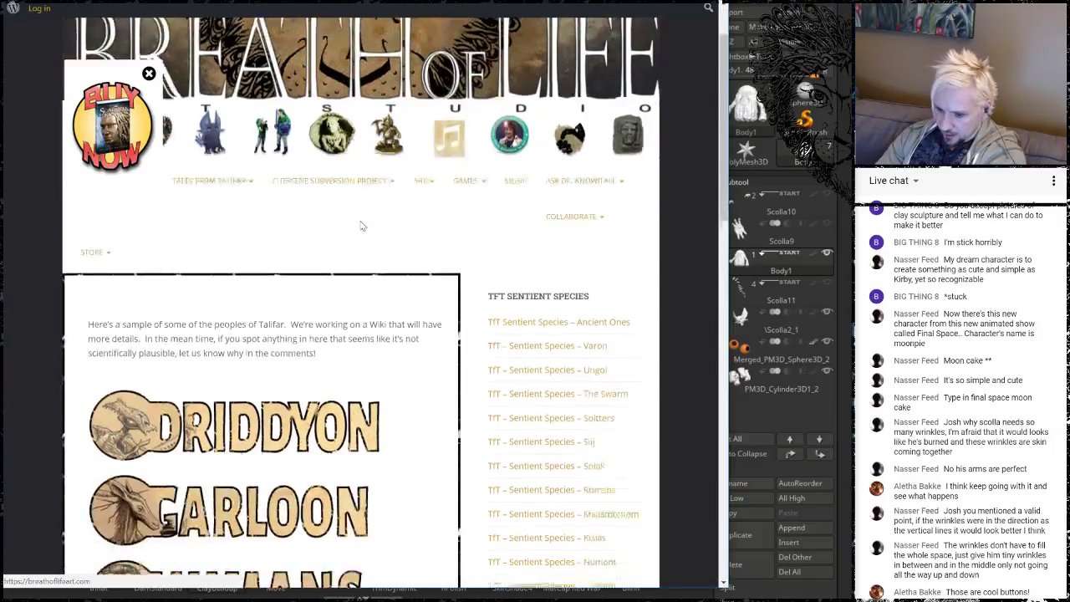
scroll(367, 222, up, 1)
scroll(351, 256, down, 2)
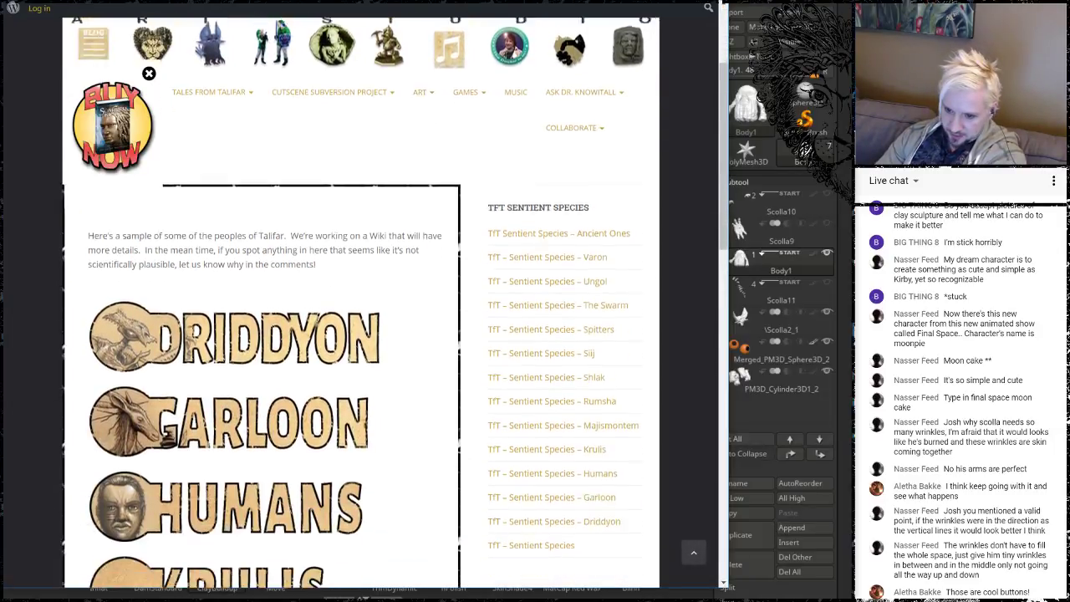
scroll(374, 255, down, 2)
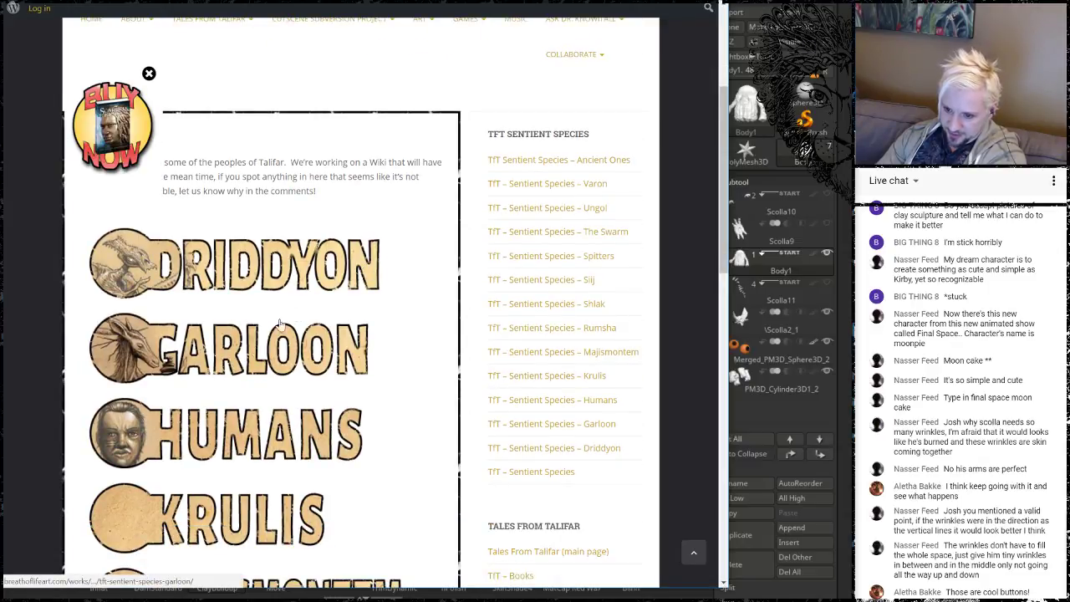
scroll(284, 356, down, 3)
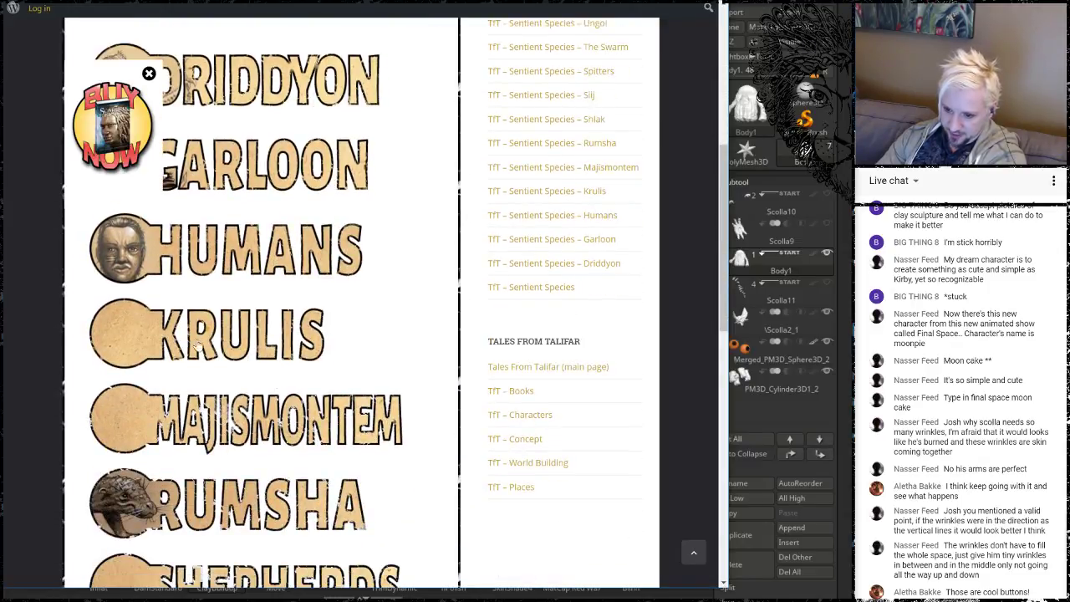
scroll(243, 389, down, 5)
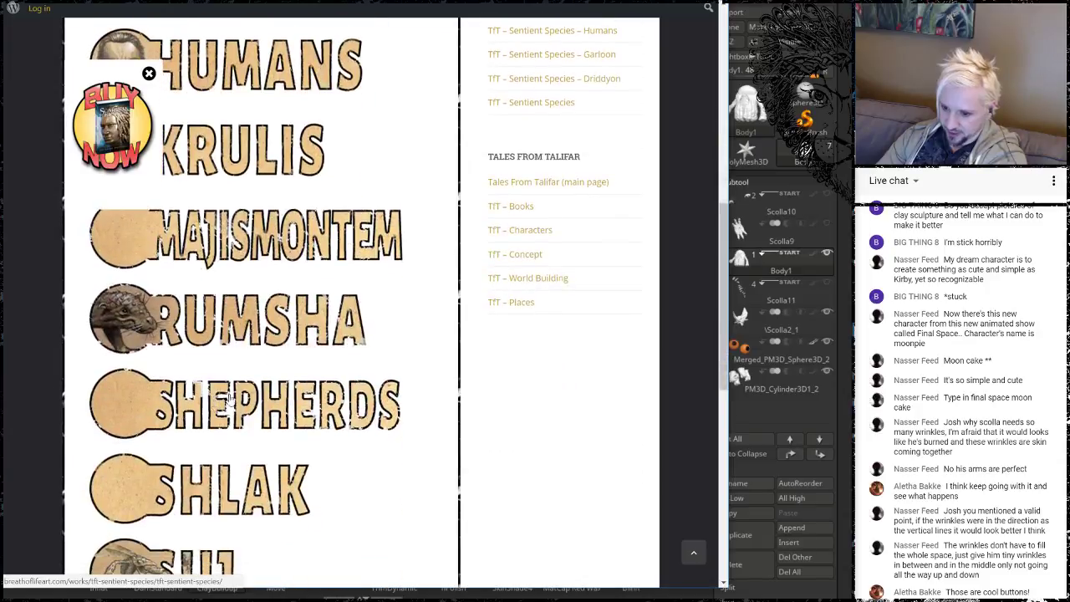
scroll(248, 390, down, 5)
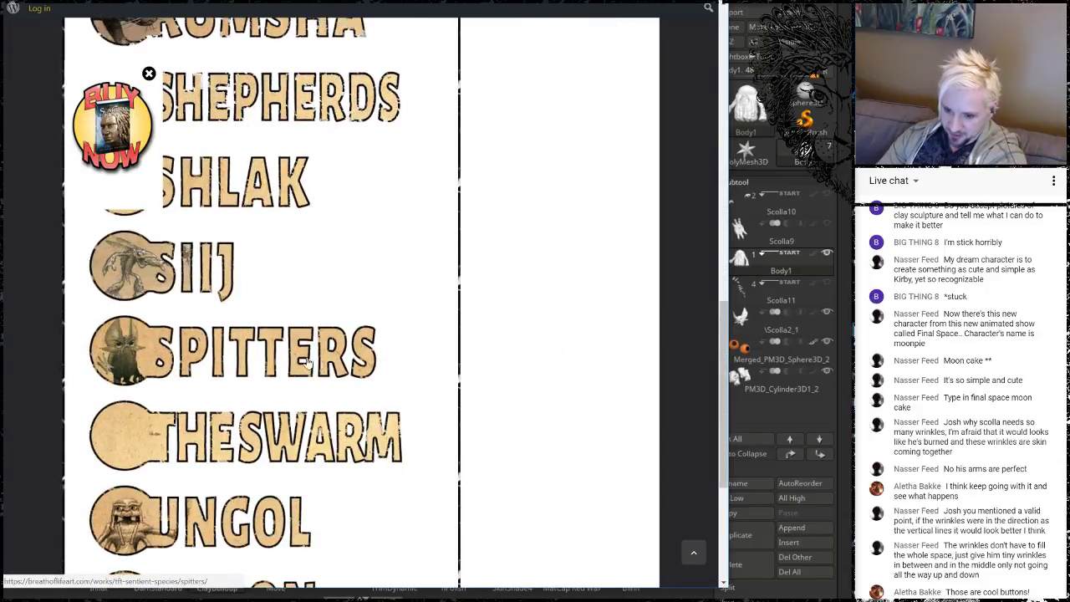
click(132, 366)
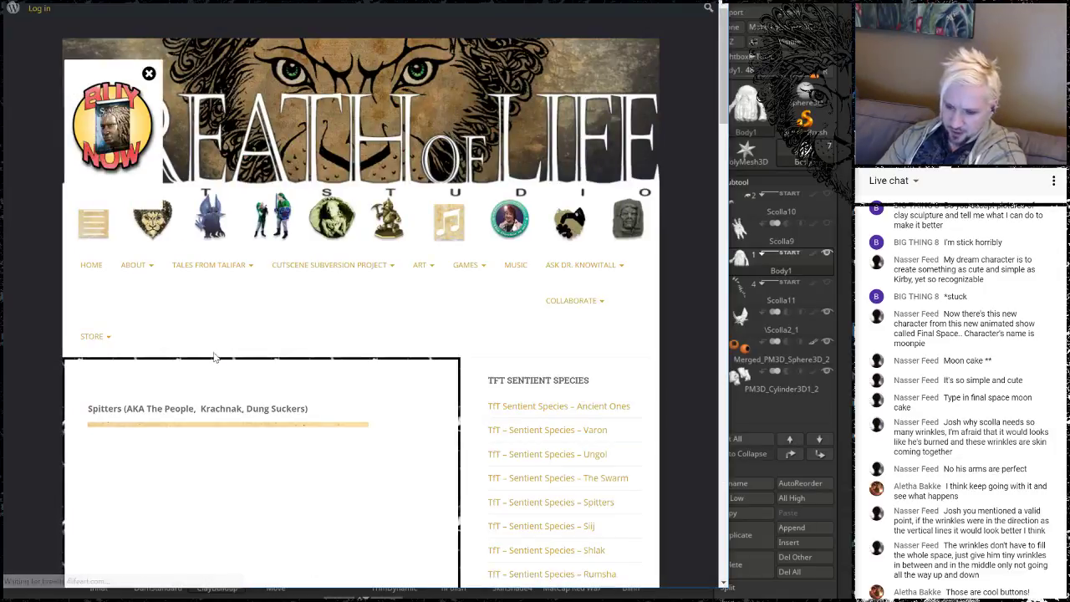
Bring the Spitters illustration into view and remove the Buy Now ad covering it
scroll(351, 332, down, 6)
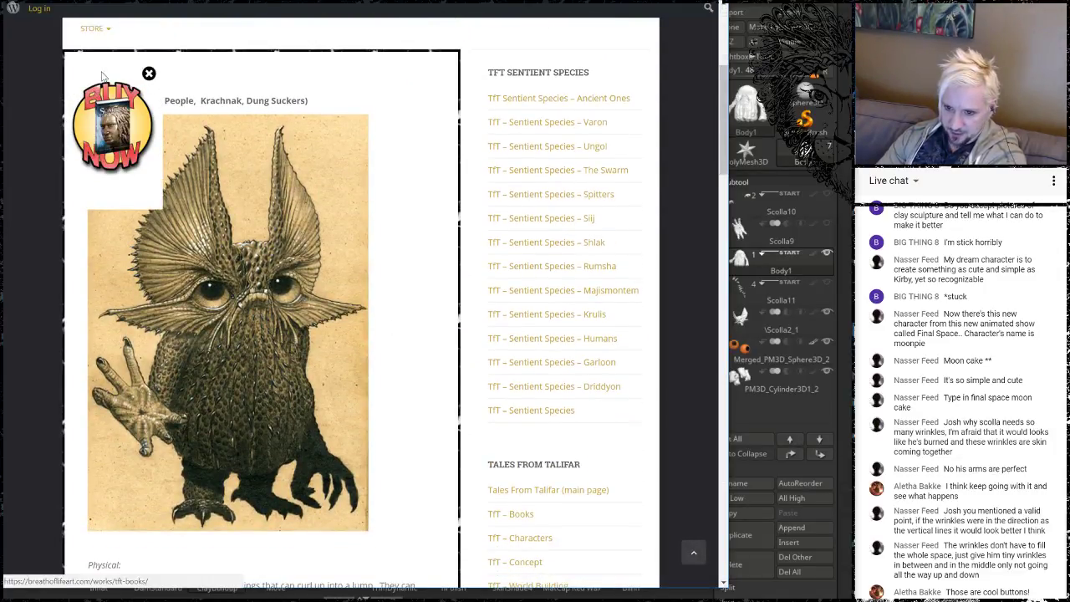
mouse_move(122, 73)
mouse_down()
mouse_move(211, 61)
mouse_move(131, 79)
mouse_up()
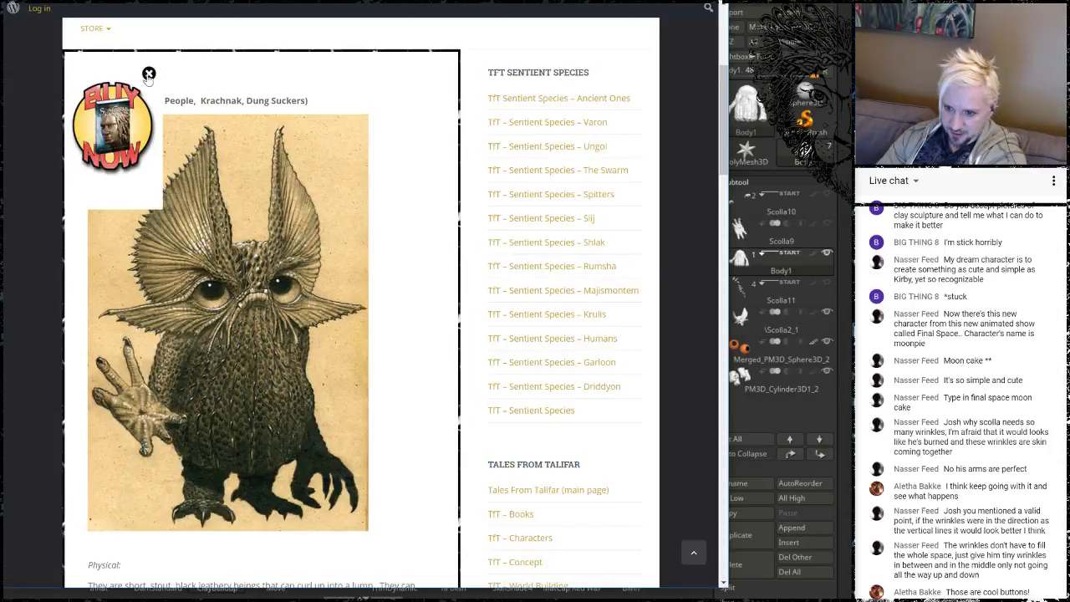
click(148, 73)
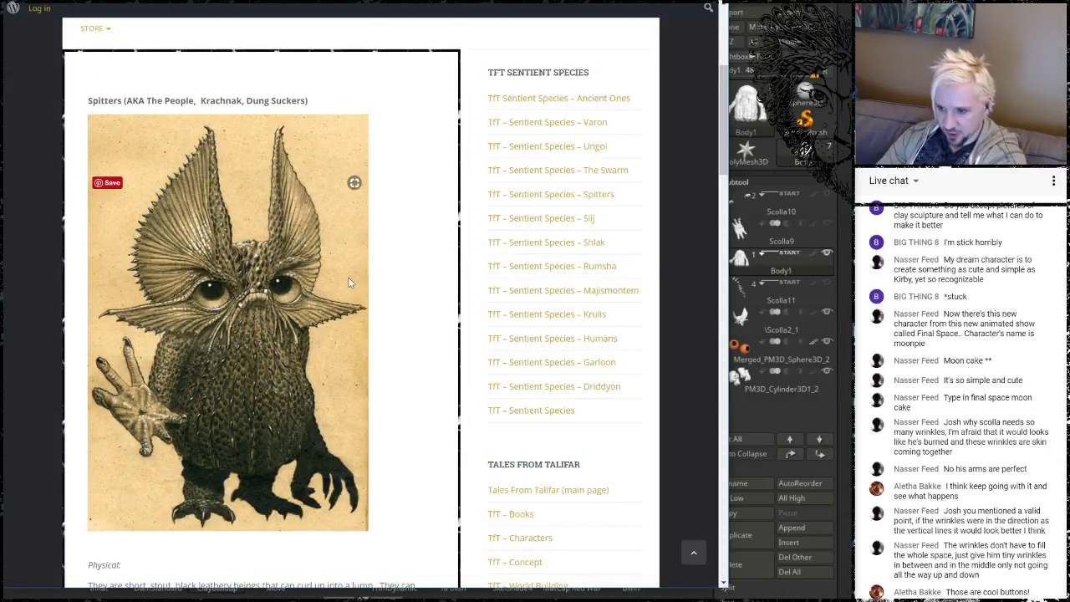
Examine the Spitters' physical and social descriptions, statistics table and reader comments, and return to the illustration
scroll(349, 283, down, 4)
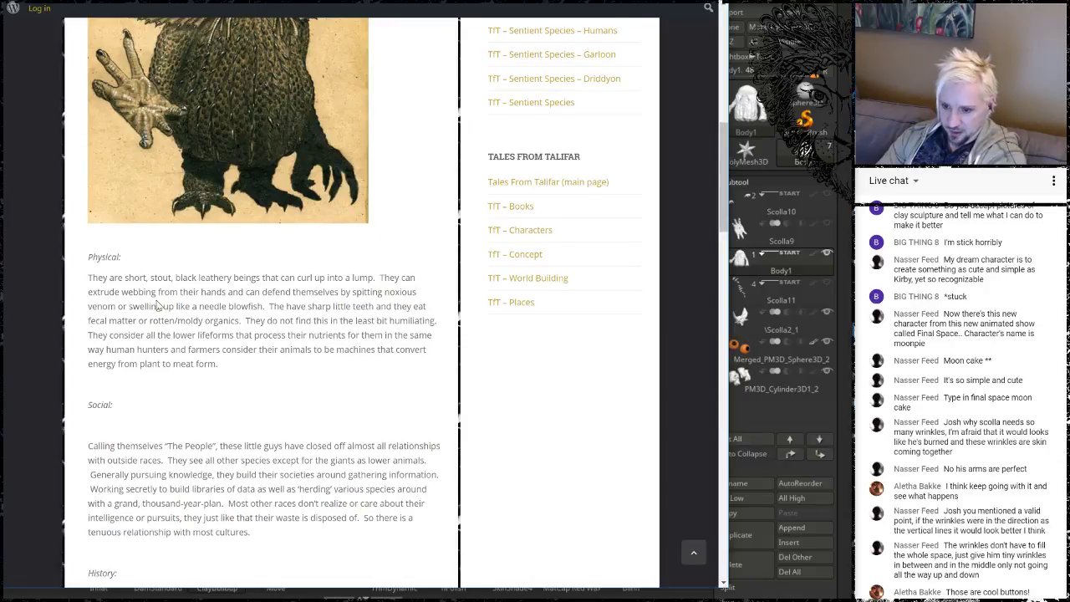
scroll(156, 306, down, 8)
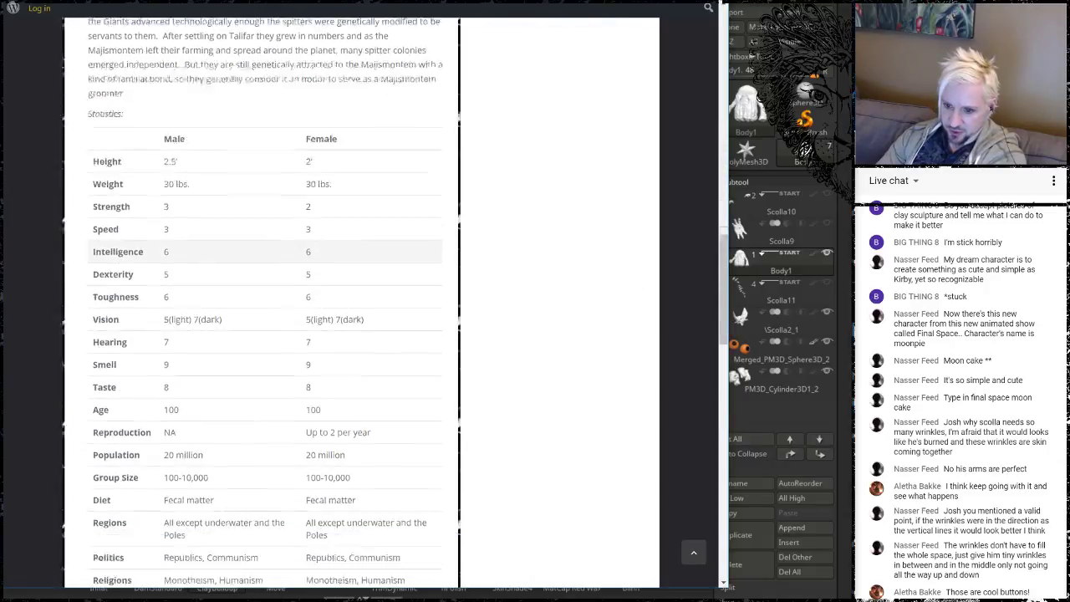
scroll(390, 138, down, 3)
scroll(280, 284, down, 2)
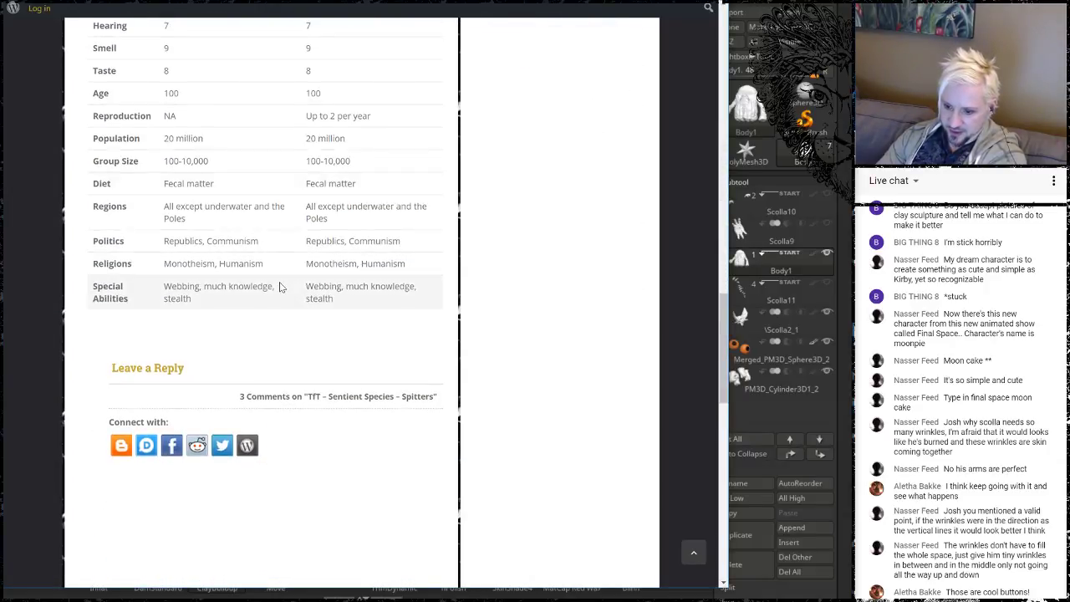
scroll(203, 430, down, 3)
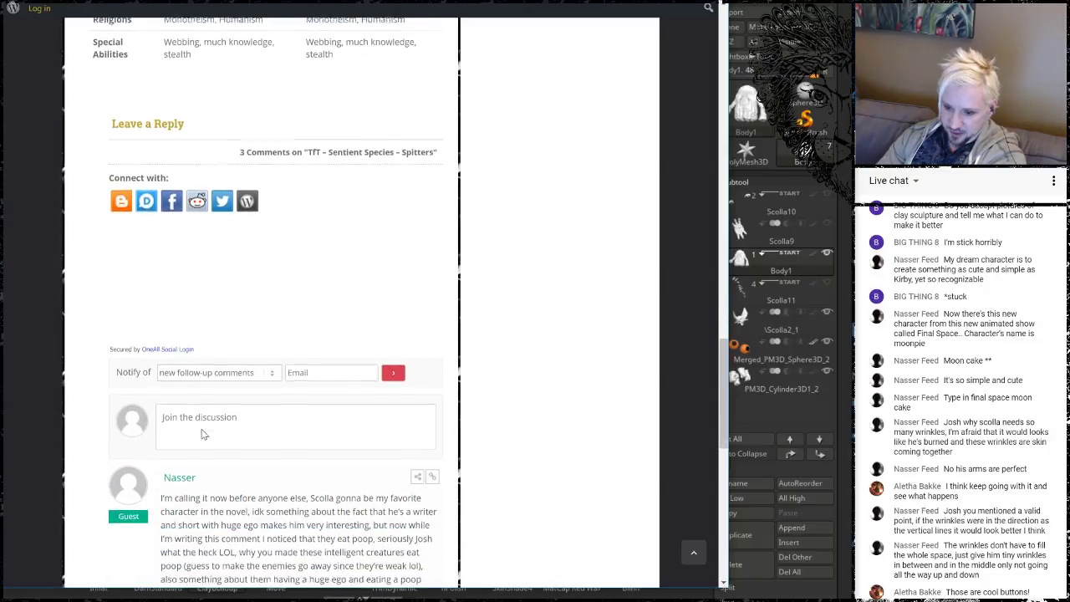
scroll(203, 432, down, 2)
scroll(275, 301, down, 3)
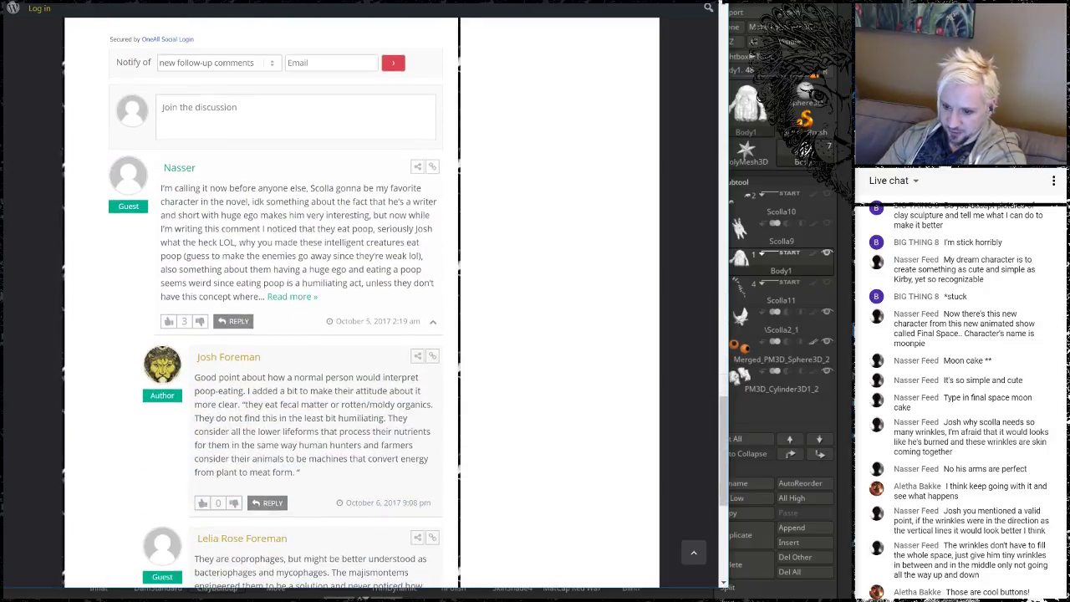
scroll(311, 386, down, 3)
scroll(311, 386, up, 9)
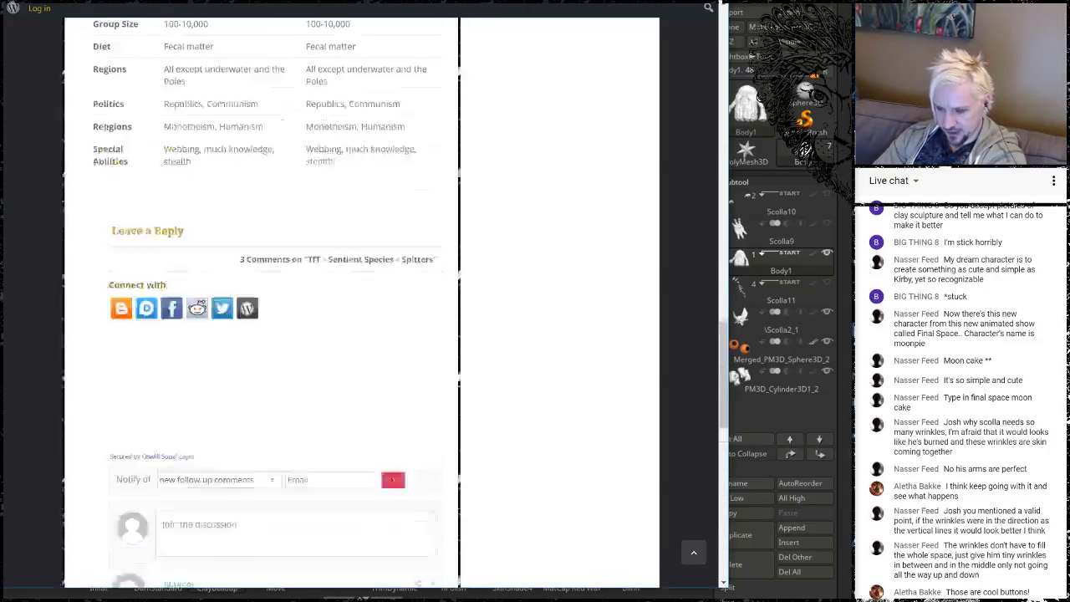
scroll(310, 386, up, 15)
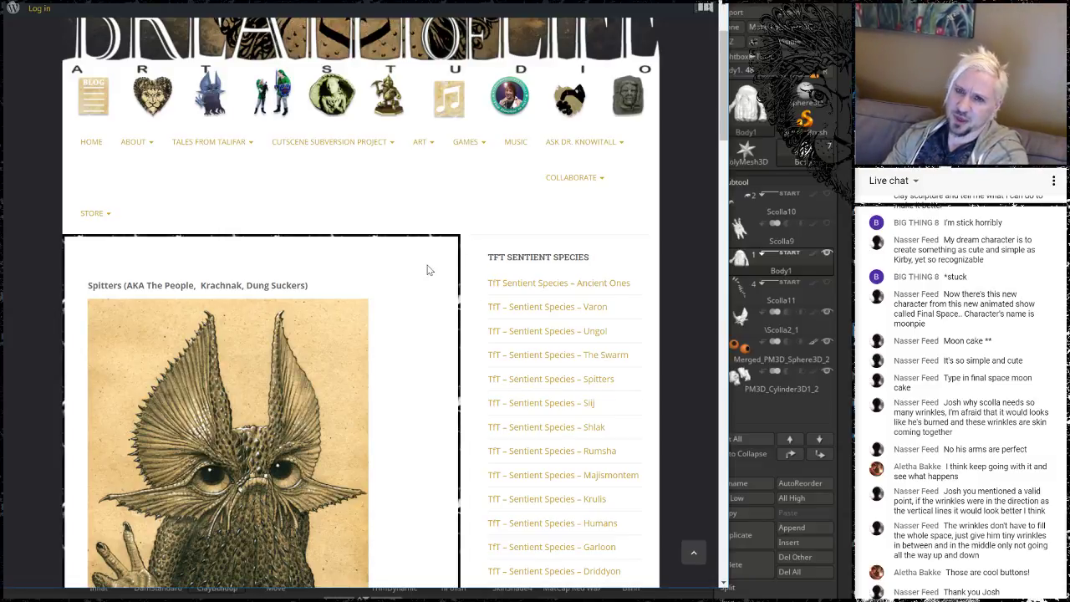
mouse_move(366, 144)
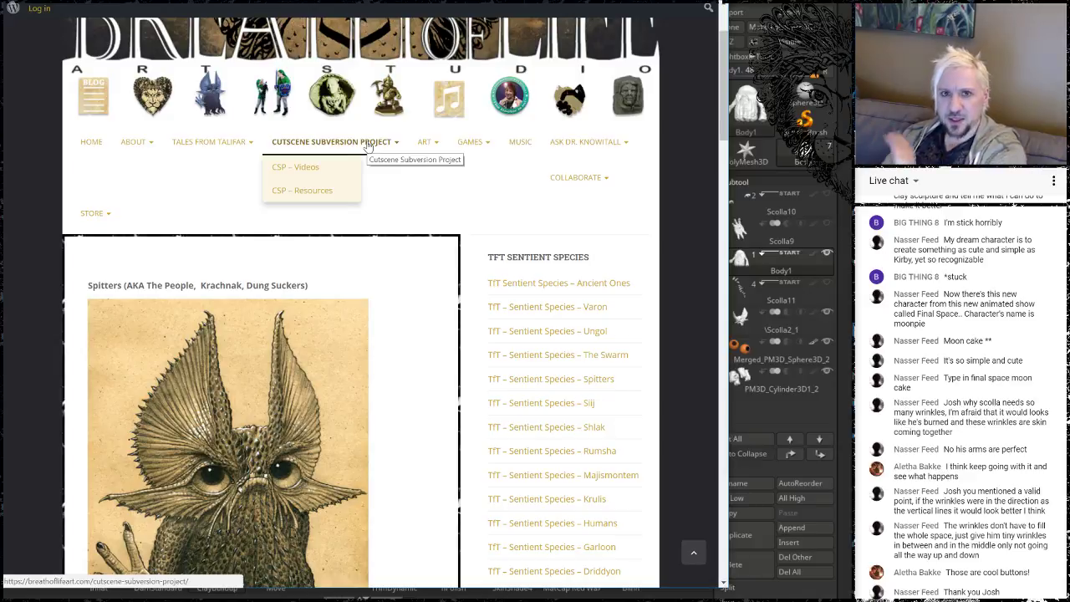